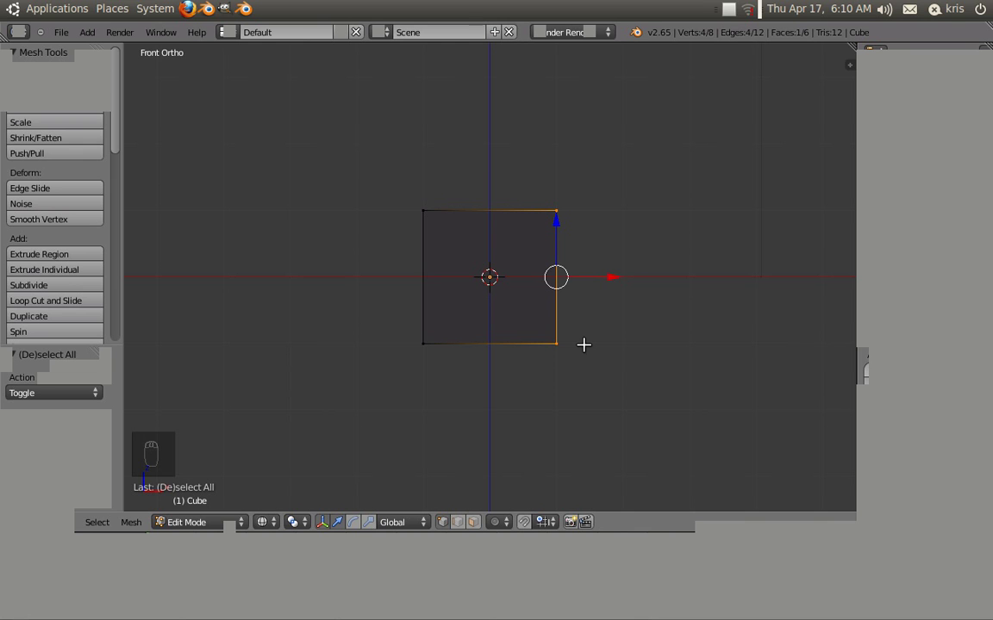
Step: Delete the four selected vertices on the cube's +X side and display the remaining square face in wireframe
{"action": "left_click", "coordinate": [581, 345]}
{"action": "mouse_move", "coordinate": [475, 331]}
{"action": "middle_mouse_down"}
{"action": "mouse_move", "coordinate": [395, 322]}
{"action": "mouse_move", "coordinate": [545, 240]}
{"action": "middle_mouse_up"}
{"action": "key", "text": "a"}
{"action": "key", "text": "z"}
{"action": "scroll", "coordinate": [572, 276], "scroll_direction": "up", "scroll_amount": 3}
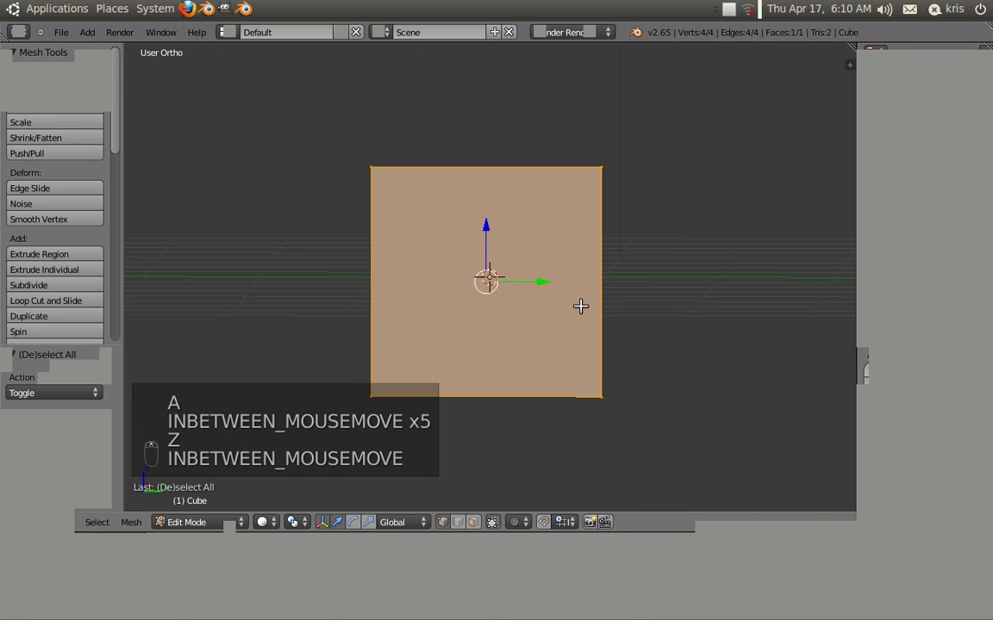
{"action": "key", "text": "a"}
{"action": "key", "text": "z"}
{"action": "middle_click_drag", "start_coordinate": [576, 335], "coordinate": [554, 330]}
{"action": "scroll", "coordinate": [576, 169], "scroll_direction": "down", "scroll_amount": 2}
{"action": "key", "text": "a"}
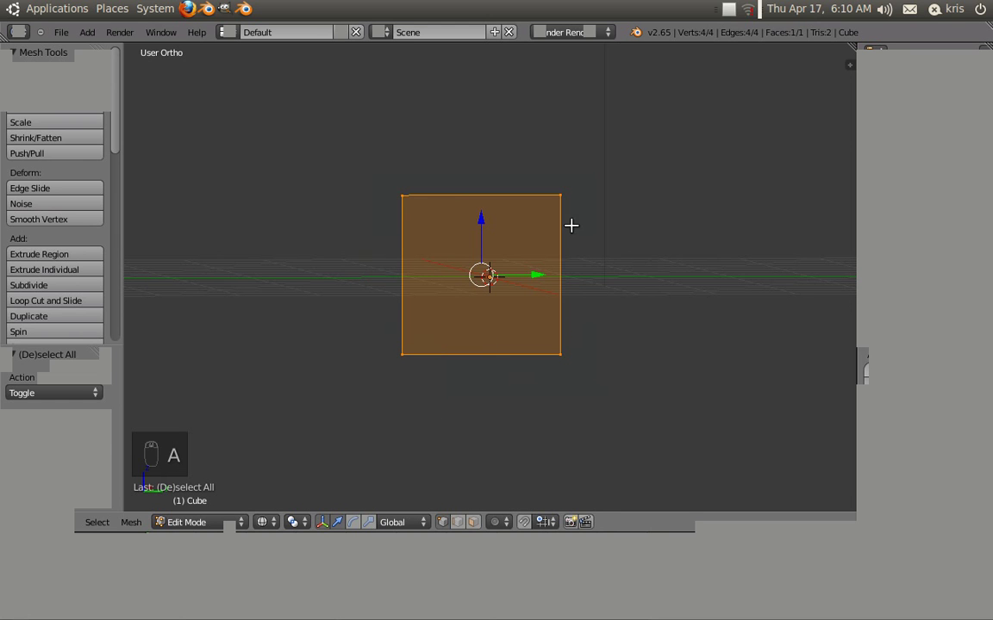
Step: Add a centred vertical loop cut through the square face
{"action": "middle_click_drag", "start_coordinate": [573, 300], "coordinate": [536, 346]}
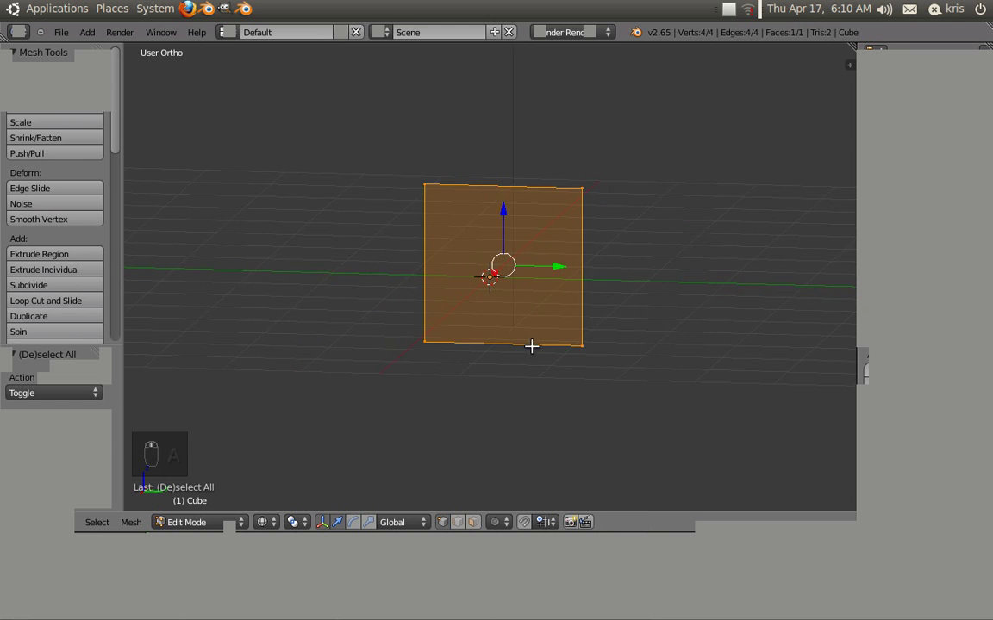
{"action": "scroll", "coordinate": [497, 394], "scroll_direction": "up", "scroll_amount": 2}
{"action": "key", "text": "ctrl+r"}
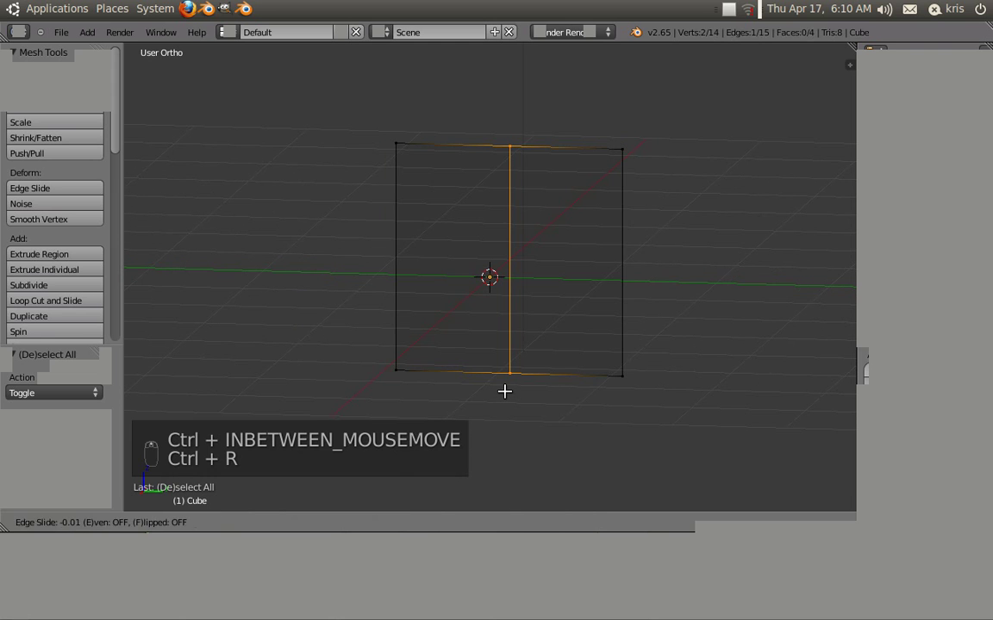
{"action": "left_click", "coordinate": [504, 391]}
{"action": "right_click", "coordinate": [504, 391]}
Step: Add a centred horizontal loop cut across the square face in the right-side view
{"action": "key", "text": "KP_3"}
{"action": "key", "text": "ctrl+r"}
{"action": "left_click", "coordinate": [608, 275]}
{"action": "right_click", "coordinate": [432, 286]}
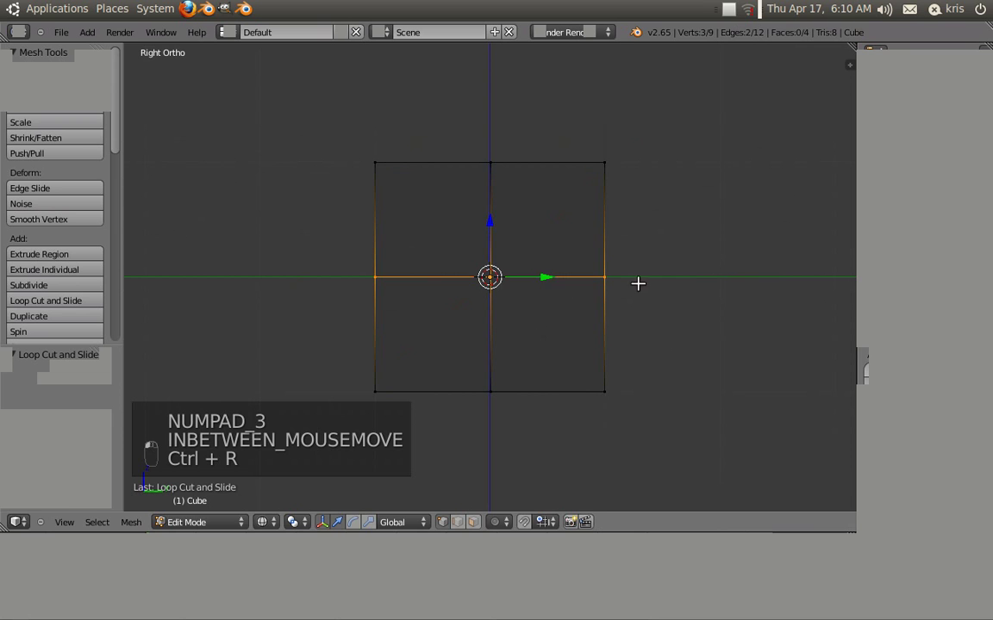
Step: Select the eight outer vertices of the face, leaving out the centre one, and round them with LoopTools Circle
{"action": "middle_click_drag", "start_coordinate": [524, 372], "coordinate": [567, 388]}
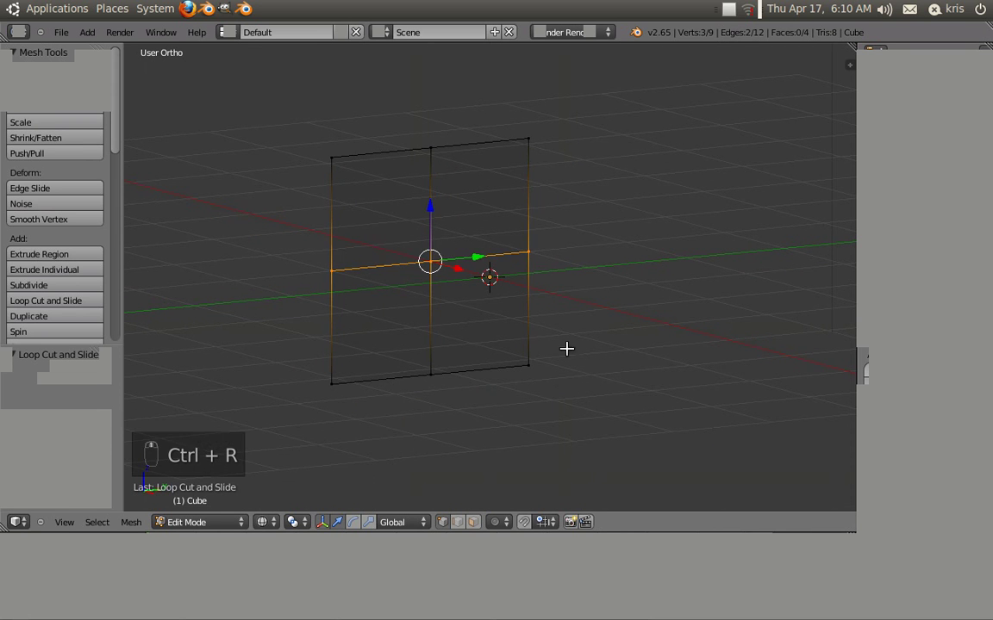
{"action": "key", "text": "a"}
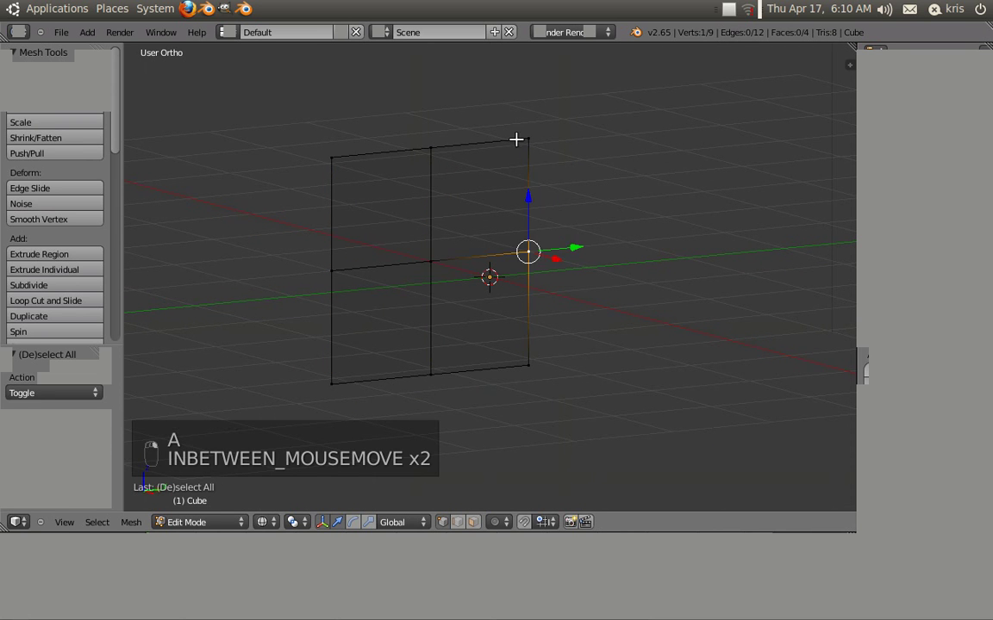
{"action": "right_click", "coordinate": [324, 161], "text": "shift"}
{"action": "right_click", "coordinate": [328, 274], "text": "shift"}
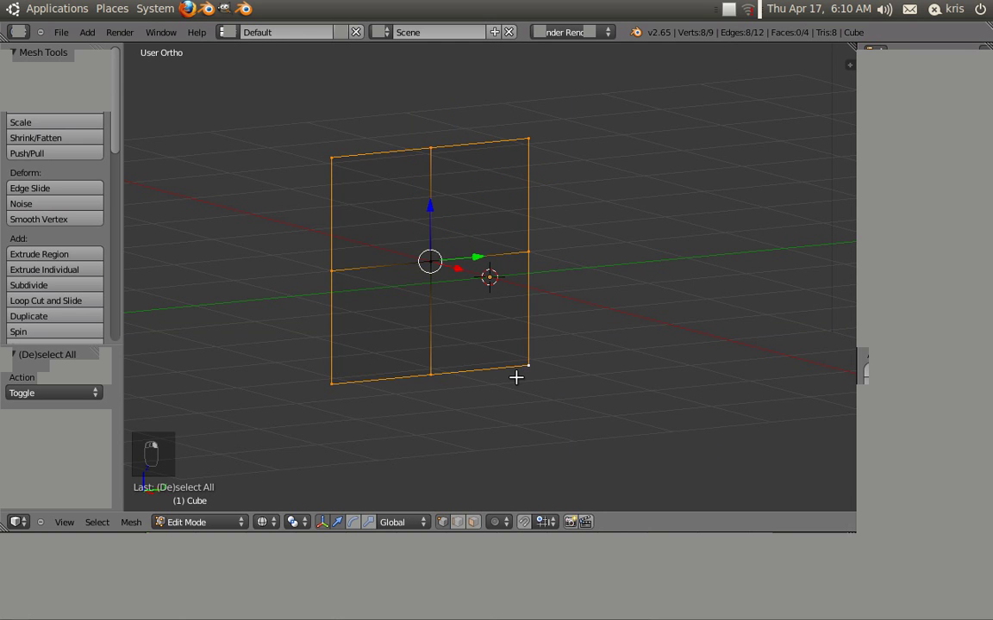
{"action": "key", "text": "KP_3"}
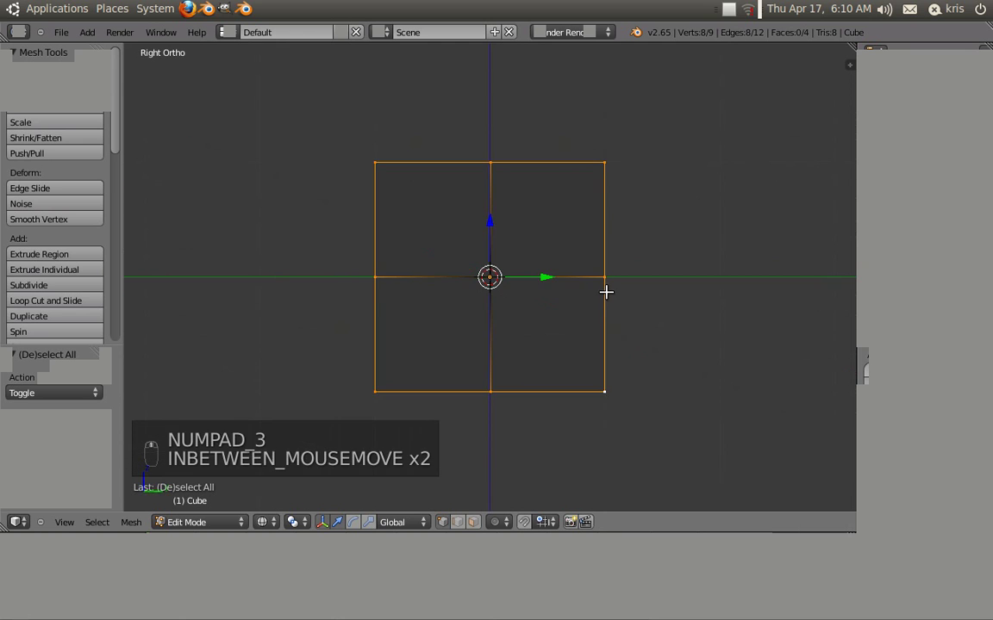
{"action": "key", "text": "w"}
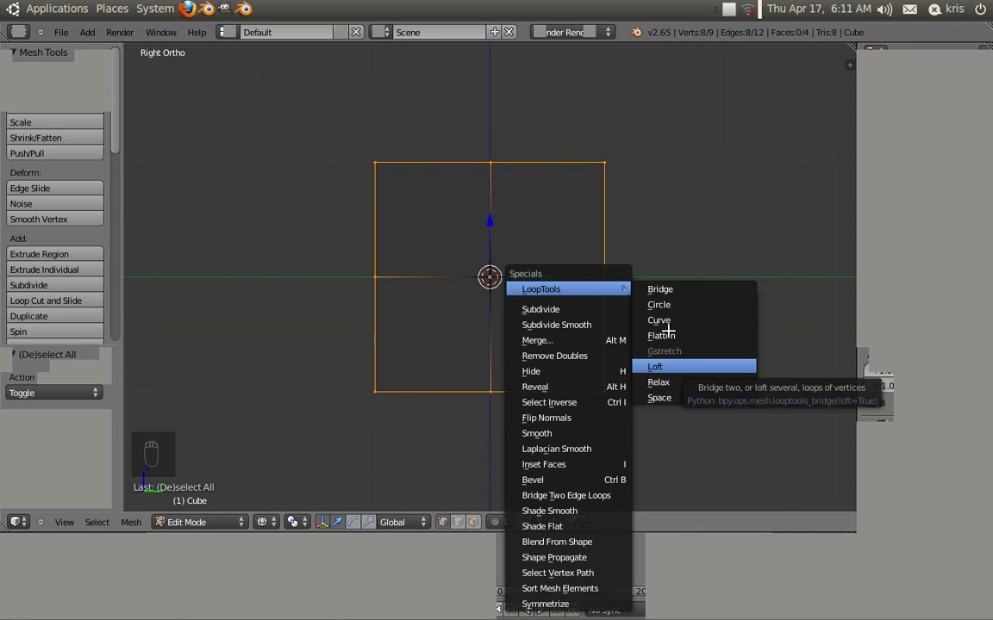
{"action": "left_click", "coordinate": [662, 304]}
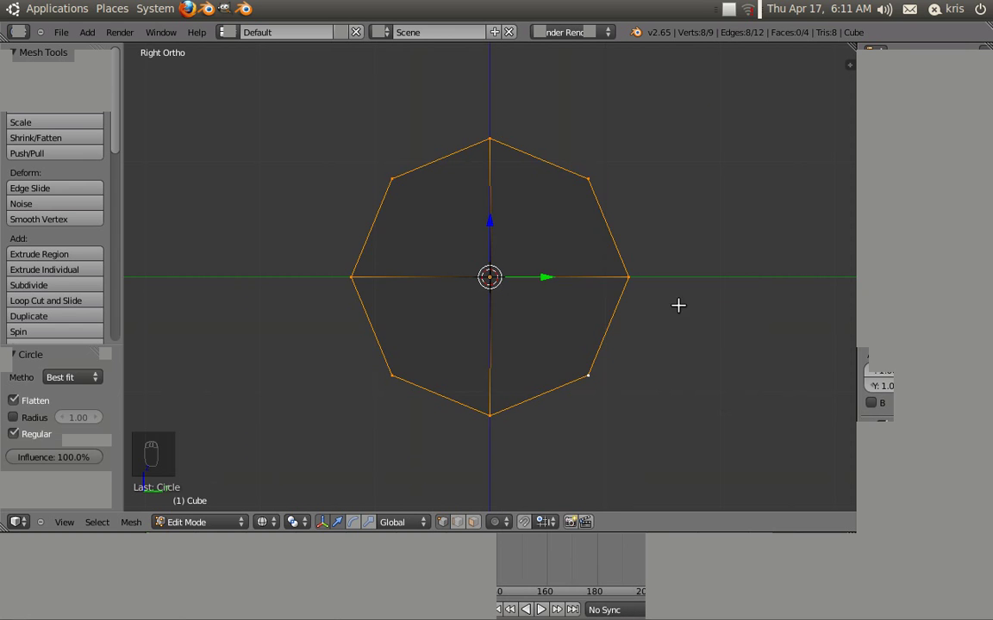
Step: Try deleting the centre vertex of the eight-sided face, inspect the outline in solid shading, and undo the deletion
{"action": "key", "text": "a"}
{"action": "middle_click_drag", "start_coordinate": [654, 332], "coordinate": [521, 269]}
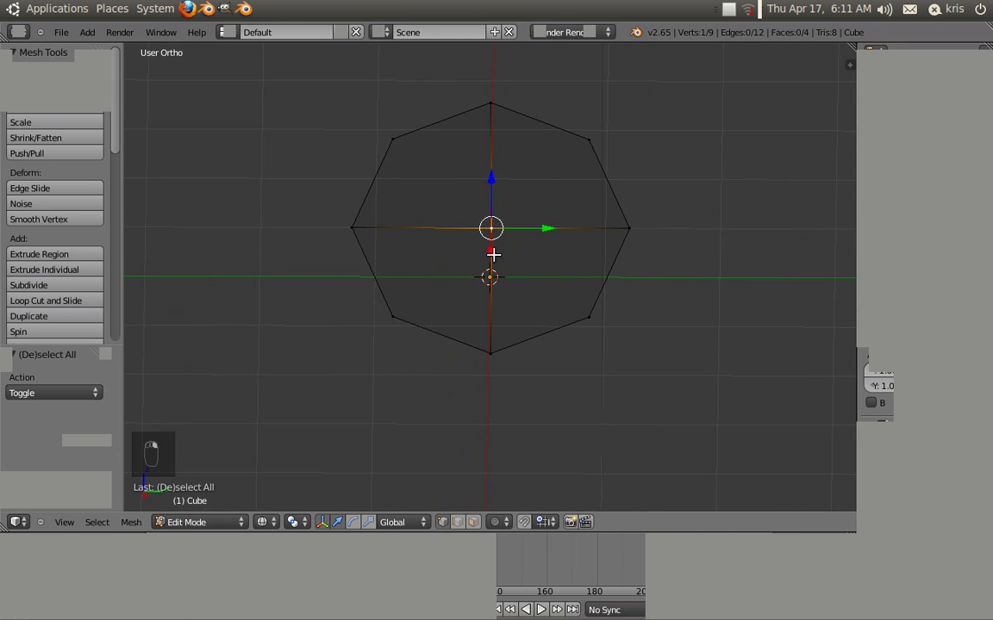
{"action": "key", "text": "x"}
{"action": "left_click", "coordinate": [488, 249]}
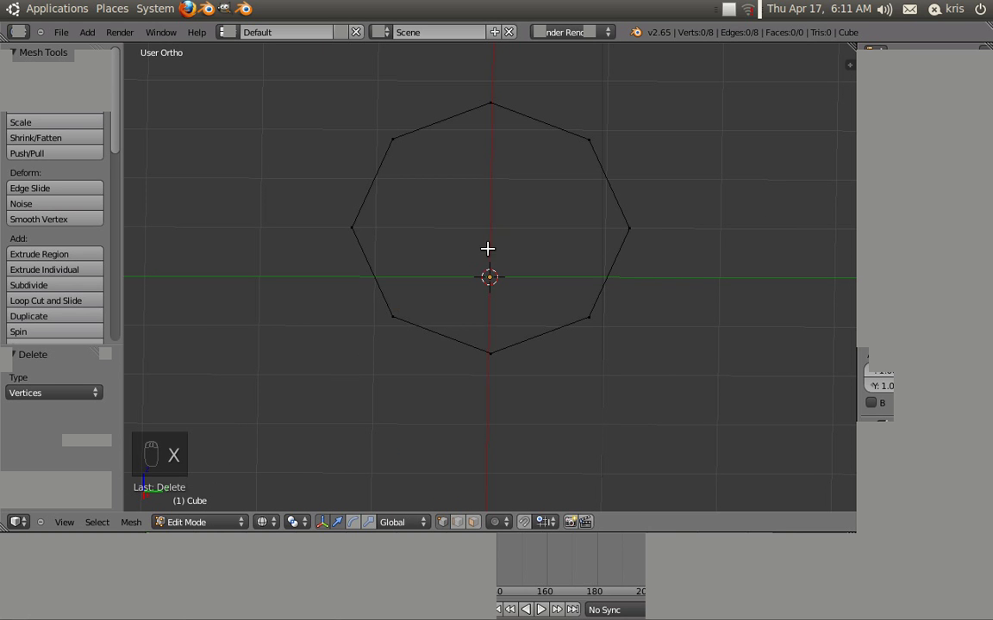
{"action": "middle_click_drag", "start_coordinate": [532, 256], "coordinate": [664, 279]}
{"action": "key", "text": "z"}
{"action": "mouse_move", "coordinate": [406, 350]}
{"action": "middle_mouse_down"}
{"action": "mouse_move", "coordinate": [359, 299]}
{"action": "mouse_move", "coordinate": [444, 307]}
{"action": "mouse_move", "coordinate": [388, 306]}
{"action": "middle_mouse_up"}
{"action": "key", "text": "ctrl+z"}
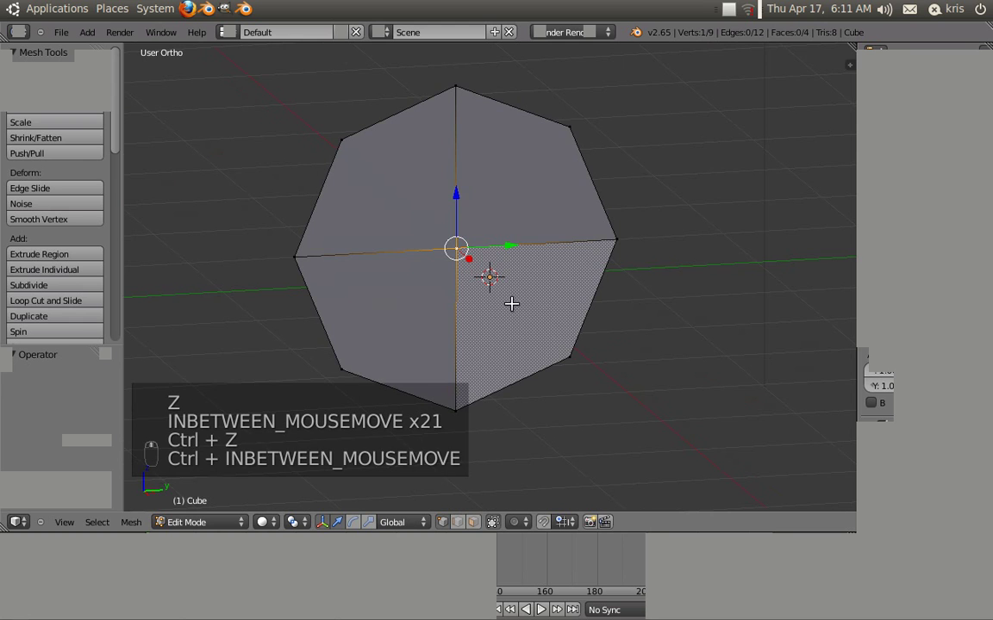
Step: Try the centre vertex deletion once more with the face in solid shading, and undo it
{"action": "key", "text": "a"}
{"action": "middle_click_drag", "start_coordinate": [468, 316], "coordinate": [504, 310]}
{"action": "scroll", "coordinate": [504, 310], "scroll_direction": "up", "scroll_amount": 2}
{"action": "middle_click_drag", "start_coordinate": [408, 369], "coordinate": [478, 414]}
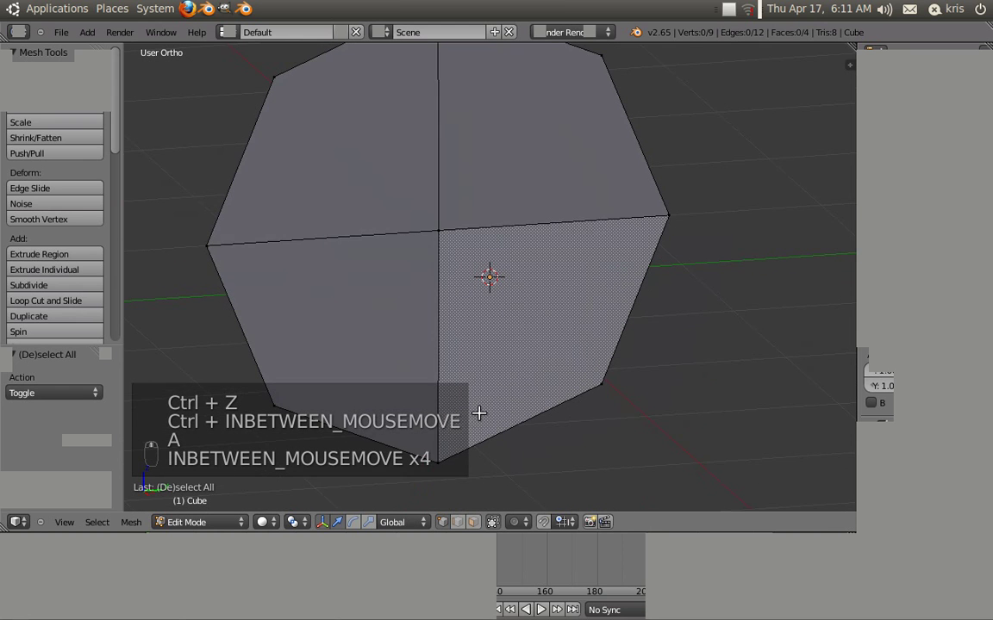
{"action": "right_click", "coordinate": [437, 235]}
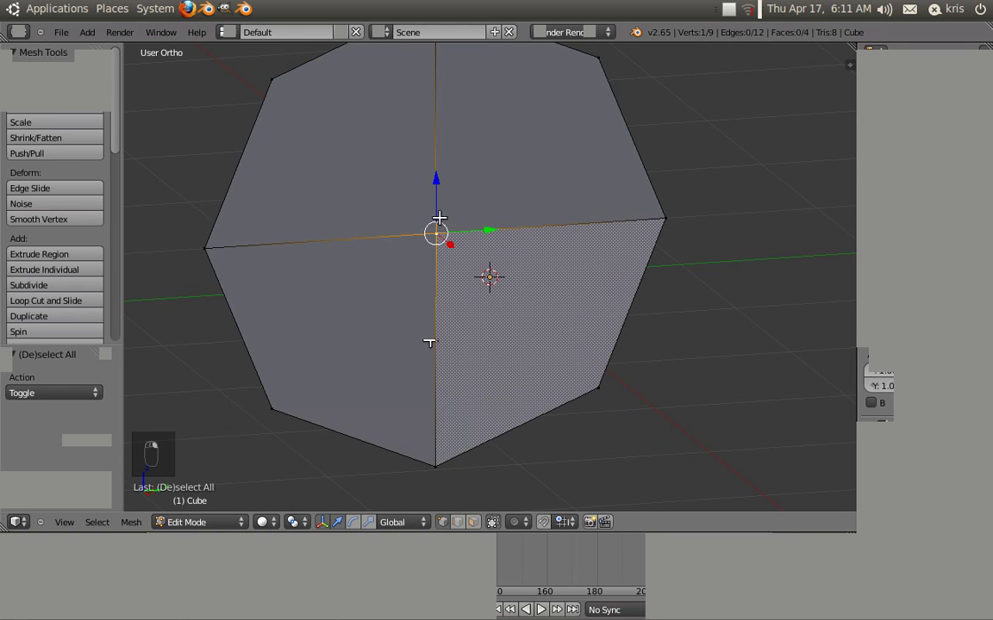
{"action": "key", "text": "x"}
{"action": "left_click", "coordinate": [444, 253]}
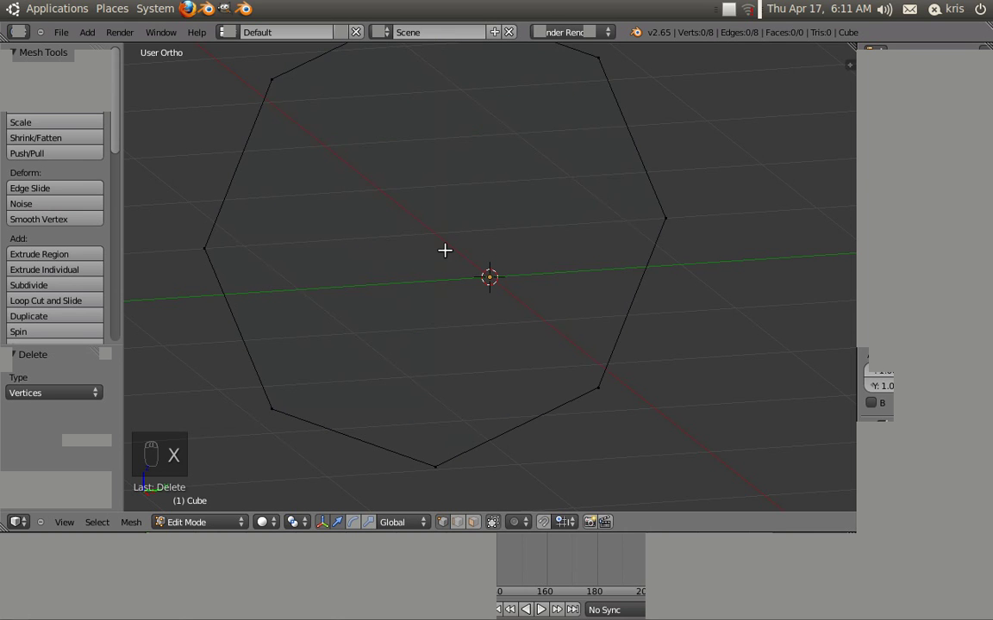
{"action": "key", "text": "ctrl+z"}
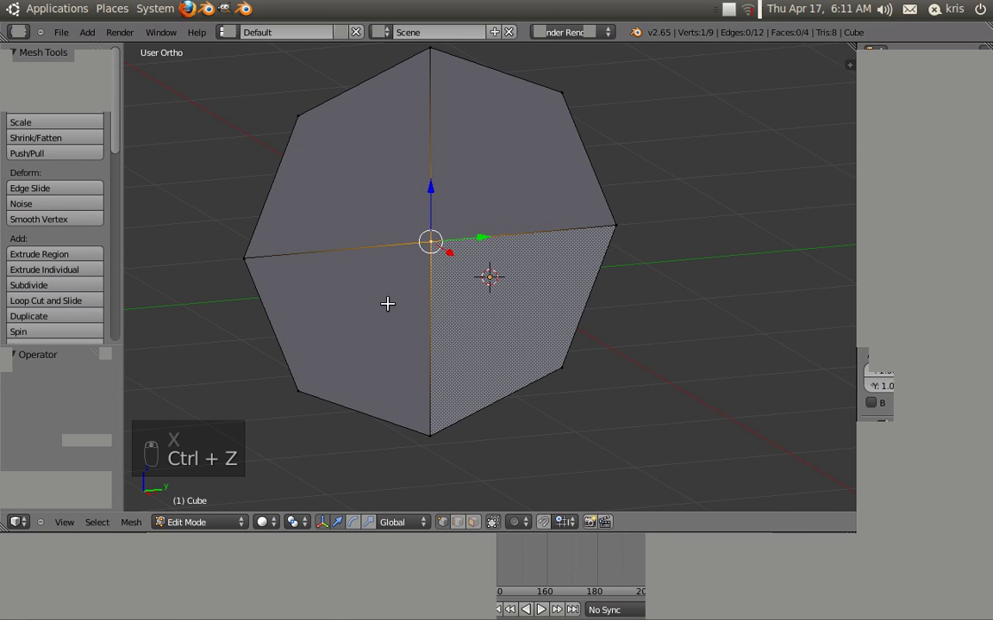
Step: Try deleting the outer vertex at the +Y end of the horizontal edge, and undo the deletion
{"action": "scroll", "coordinate": [411, 301], "scroll_direction": "up", "scroll_amount": 2}
{"action": "middle_click_drag", "start_coordinate": [417, 225], "coordinate": [432, 300], "text": "shift"}
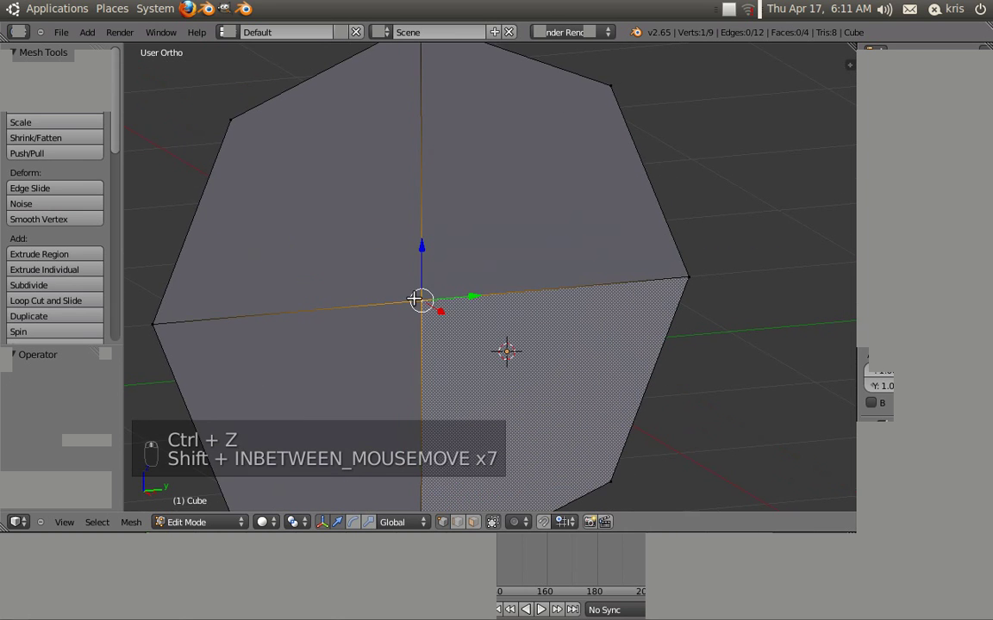
{"action": "scroll", "coordinate": [414, 299], "scroll_direction": "down", "scroll_amount": 2}
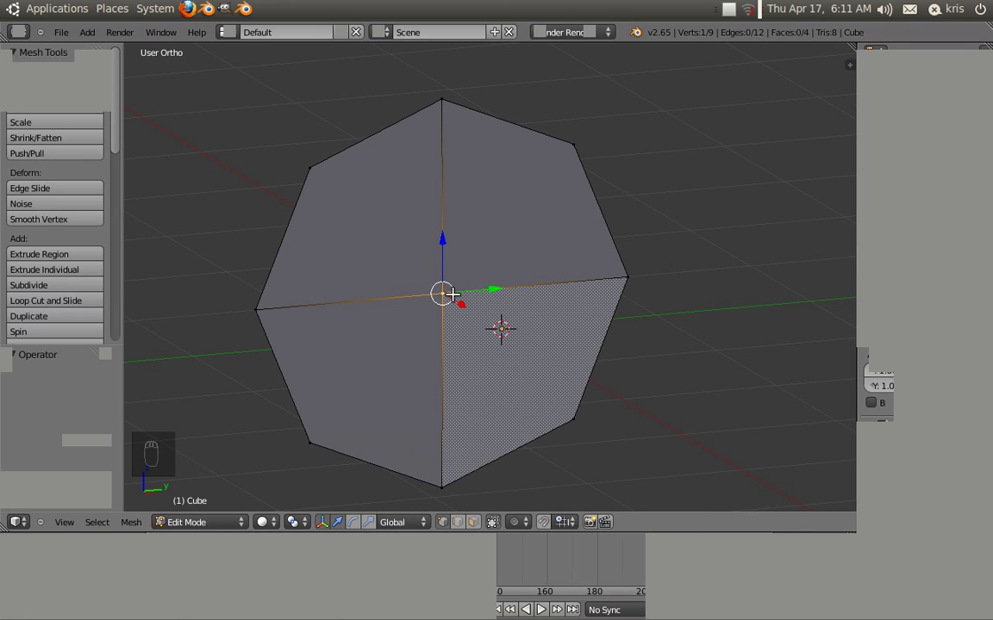
{"action": "key", "text": "a"}
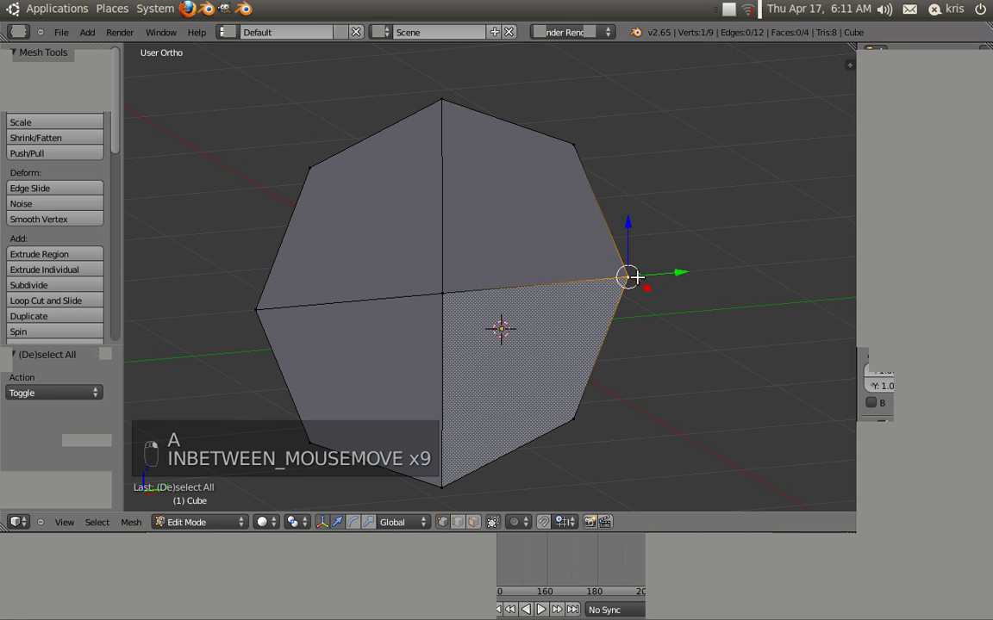
{"action": "key", "text": "x"}
{"action": "left_click", "coordinate": [655, 262]}
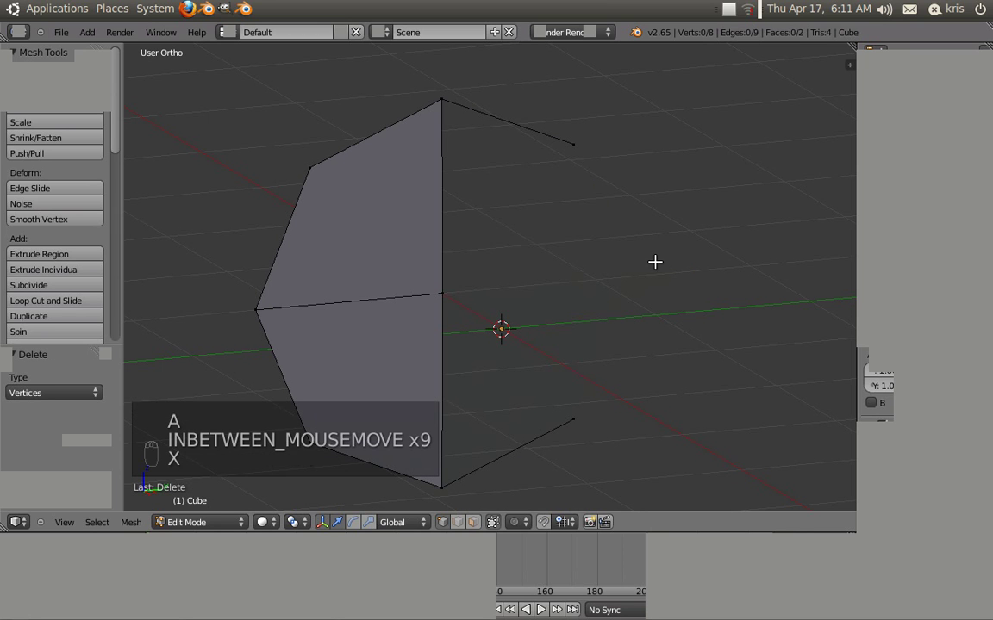
{"action": "key", "text": "ctrl+z"}
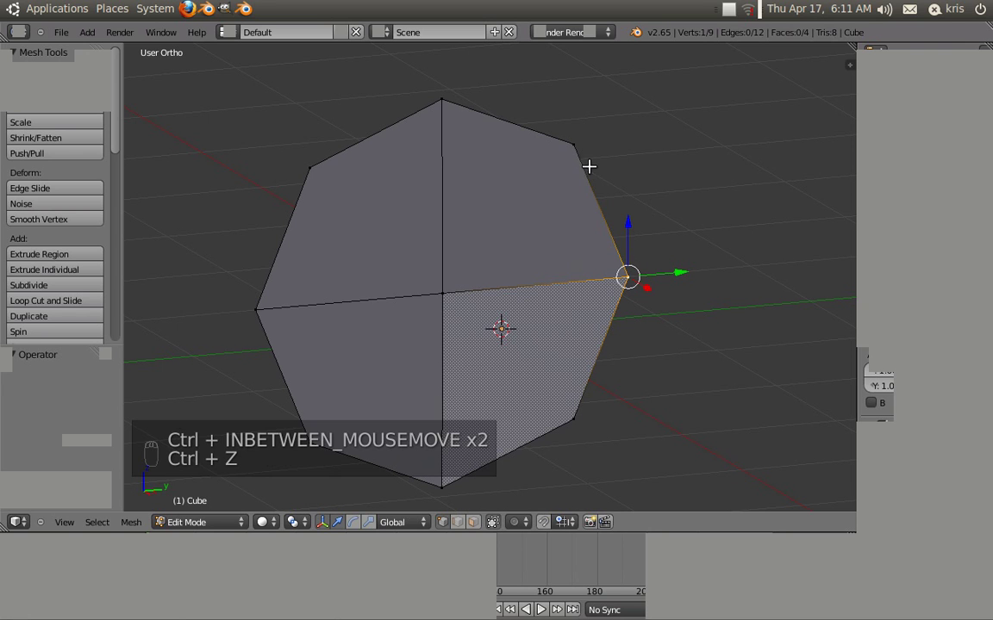
Step: Try deleting the outer corner vertex of the upper -Y quarter, and undo the deletion
{"action": "right_click", "coordinate": [442, 298]}
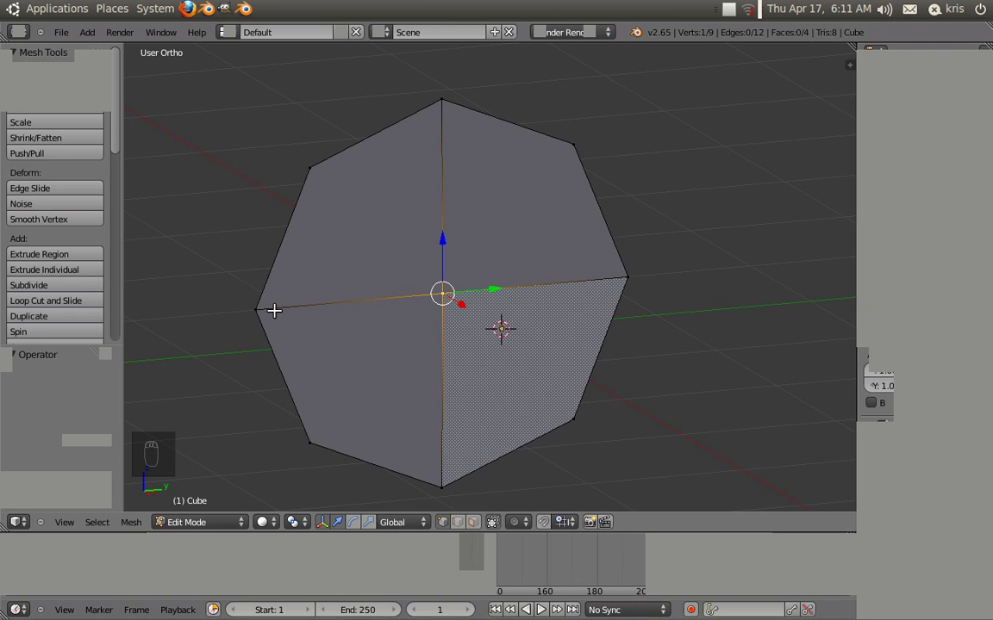
{"action": "key", "text": "a"}
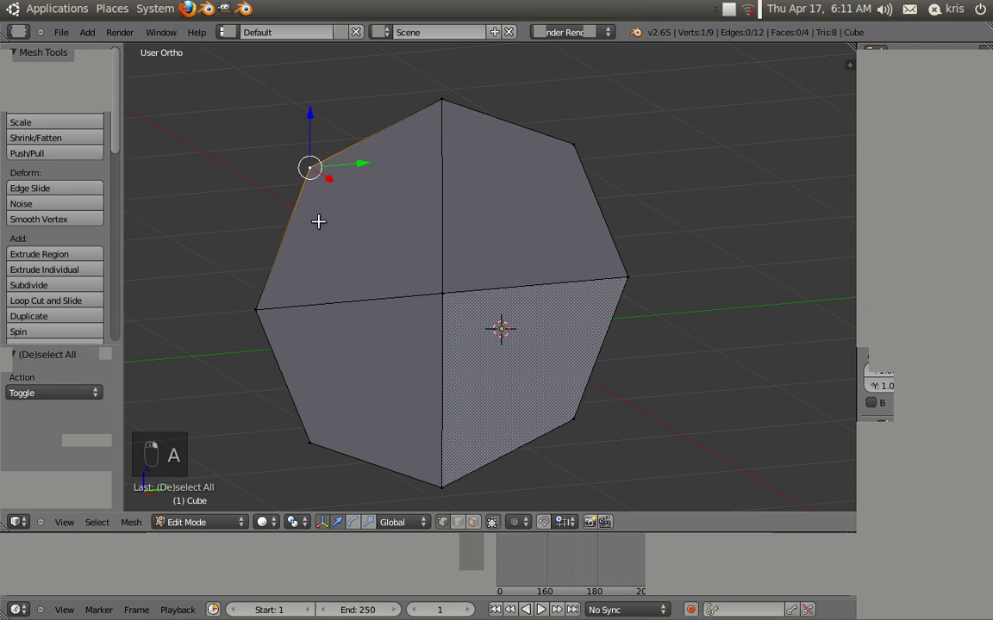
{"action": "key", "text": "x"}
{"action": "left_click", "coordinate": [376, 247]}
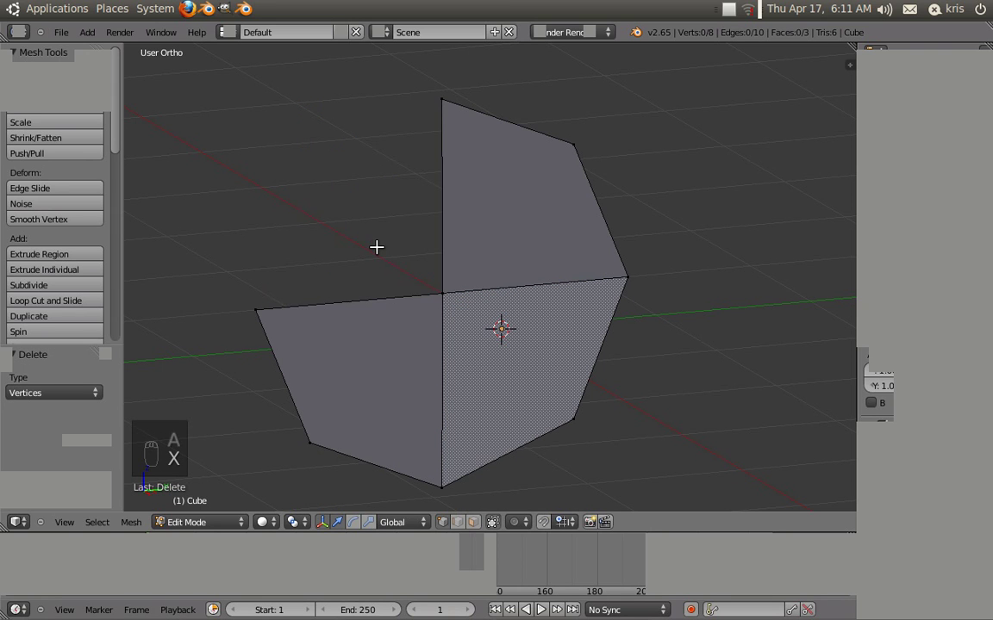
{"action": "key", "text": "ctrl+z"}
Step: Delete the centre vertex so that only the eight-vertex outer ring is left
{"action": "key", "text": "a"}
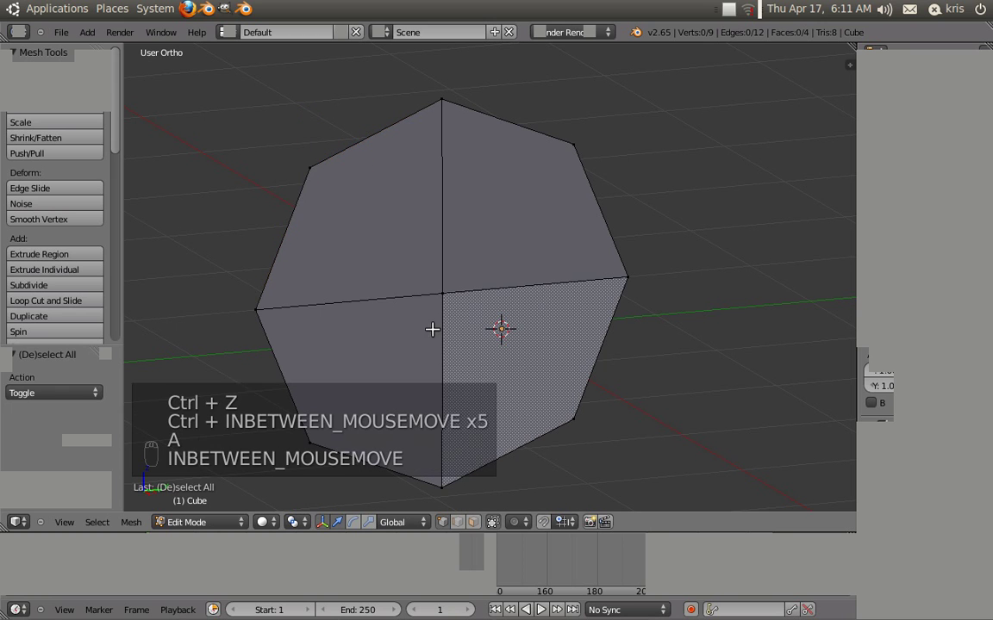
{"action": "key", "text": "x"}
{"action": "left_click", "coordinate": [435, 294]}
{"action": "middle_click_drag", "start_coordinate": [435, 295], "coordinate": [461, 137]}
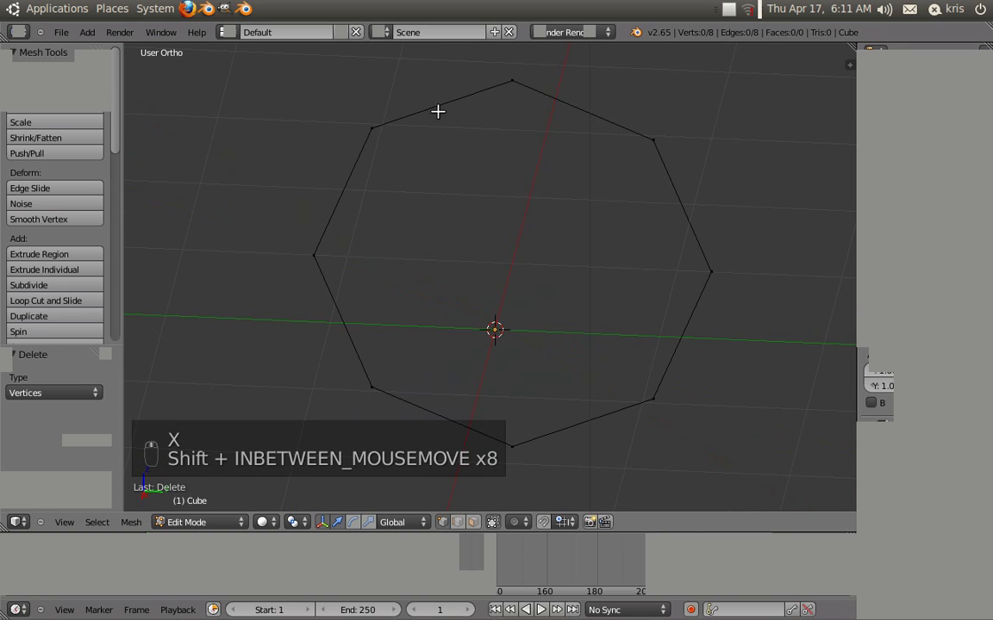
Step: Select the whole ring and extrude it in the front view into a tube, moving the new end about 4.308 along X
{"action": "key", "text": "a"}
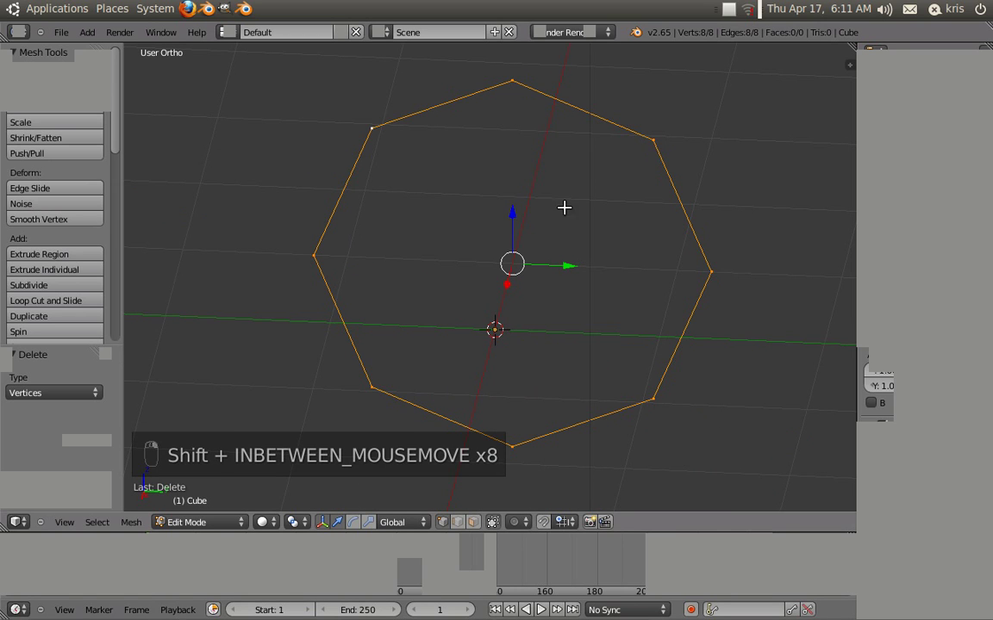
{"action": "key", "text": "KP_1"}
{"action": "scroll", "coordinate": [559, 253], "scroll_direction": "down", "scroll_amount": 5}
{"action": "middle_click_drag", "start_coordinate": [494, 283], "coordinate": [476, 242], "text": "shift"}
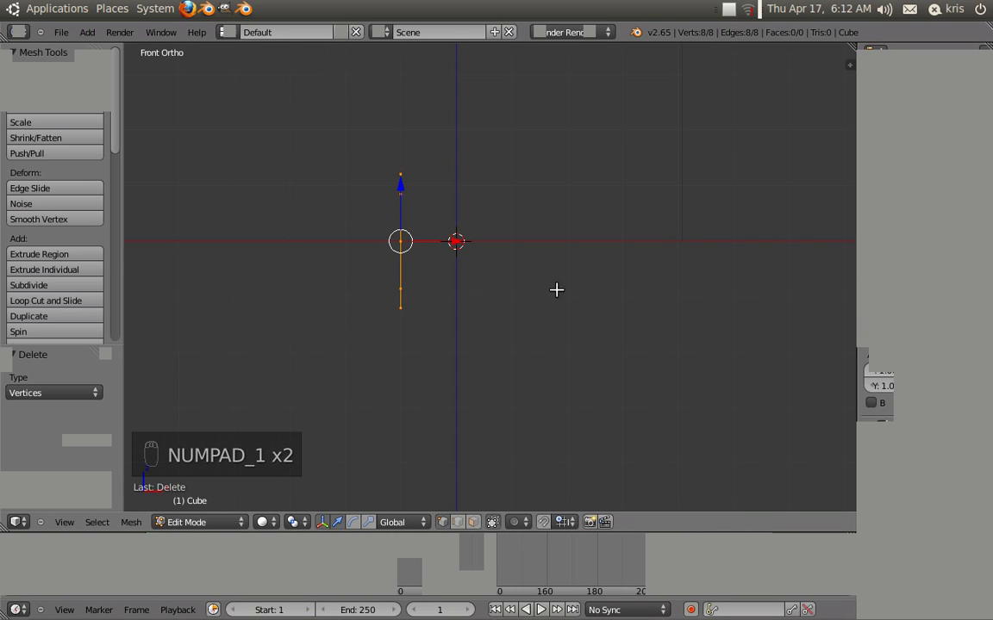
{"action": "key", "text": "e"}
{"action": "left_click", "coordinate": [518, 255]}
{"action": "left_click_drag", "start_coordinate": [448, 244], "coordinate": [699, 270]}
{"action": "scroll", "coordinate": [695, 380], "scroll_direction": "down", "scroll_amount": 3}
{"action": "middle_click_drag", "start_coordinate": [696, 380], "coordinate": [649, 453]}
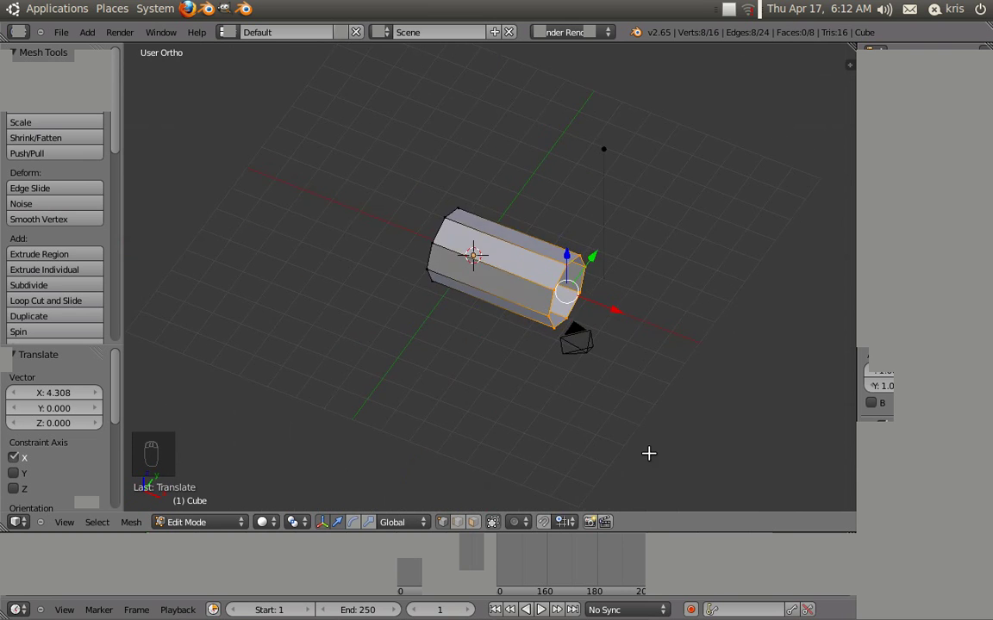
Step: Adjust the tube's length by sliding the selected end ring along X, ending with a move of about -0.856, and view it from the top
{"action": "key", "text": "KP_1"}
{"action": "middle_click_drag", "start_coordinate": [519, 299], "coordinate": [524, 275], "text": "shift"}
{"action": "left_click_drag", "start_coordinate": [687, 256], "coordinate": [727, 268]}
{"action": "middle_click_drag", "start_coordinate": [726, 268], "coordinate": [480, 274], "text": "shift"}
{"action": "left_click_drag", "start_coordinate": [462, 263], "coordinate": [426, 294]}
{"action": "middle_click_drag", "start_coordinate": [390, 280], "coordinate": [543, 311], "text": "shift"}
{"action": "left_click_drag", "start_coordinate": [568, 296], "coordinate": [539, 301]}
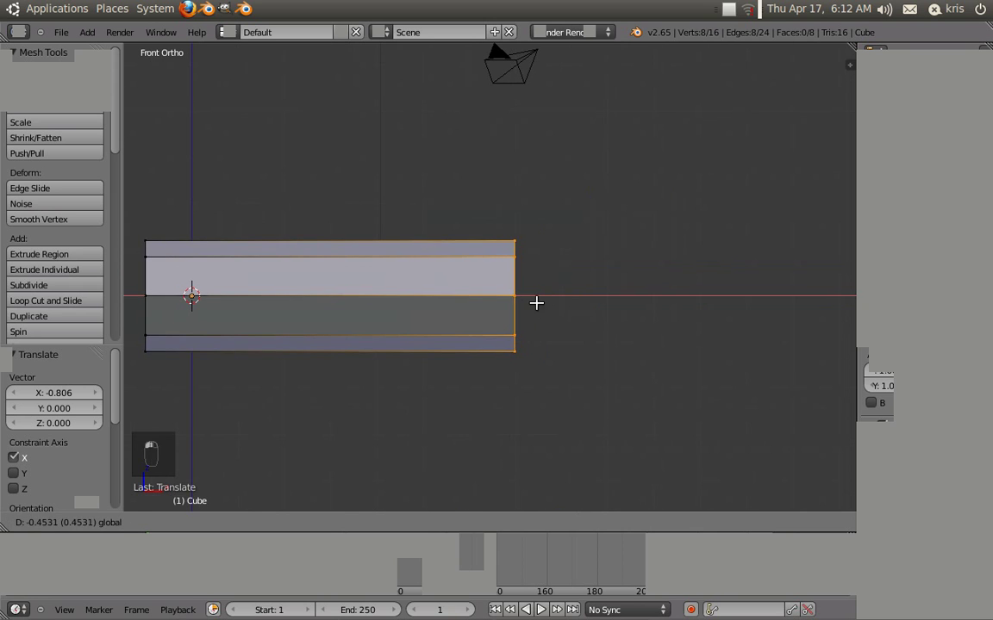
{"action": "left_click_drag", "start_coordinate": [498, 345], "coordinate": [499, 344]}
{"action": "key", "text": "KP_7"}
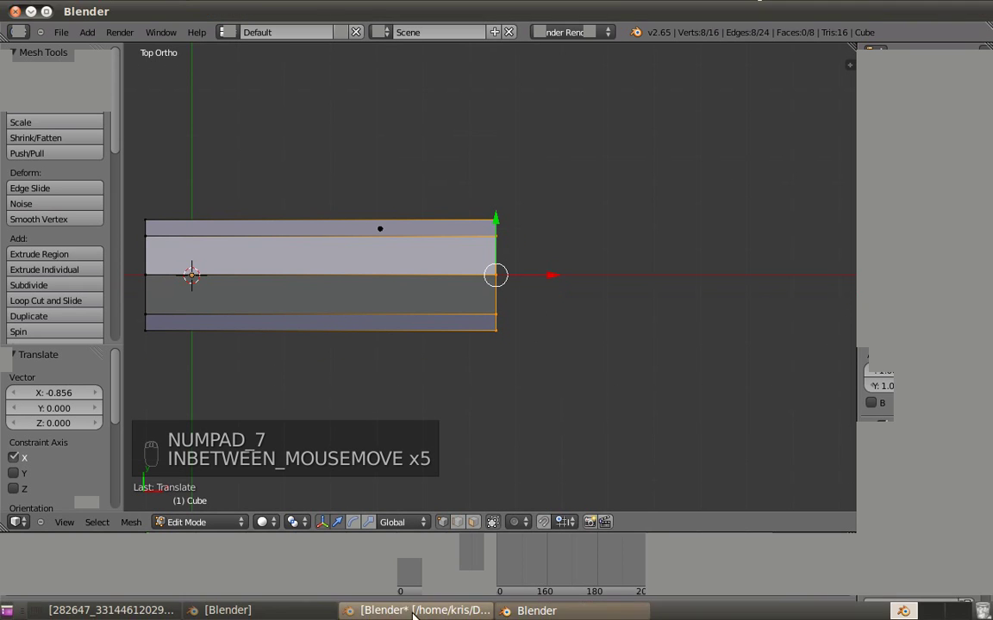
Step: Switch to the Blender window with Basea1.blend and examine the finished arm model from an angled view
{"action": "left_click", "coordinate": [451, 613]}
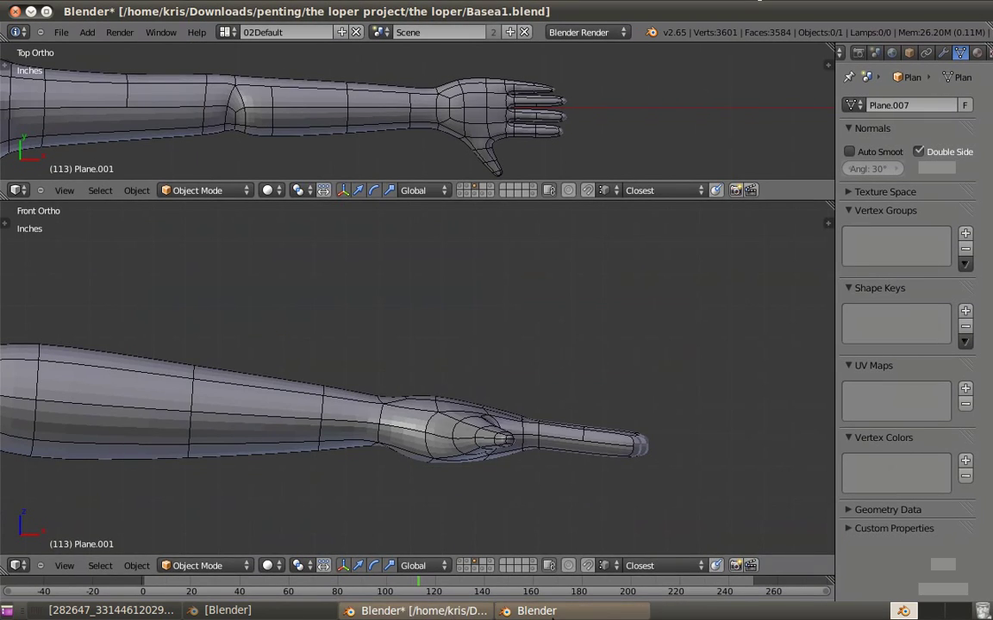
{"action": "left_click", "coordinate": [535, 610]}
{"action": "double_click", "coordinate": [495, 54]}
{"action": "double_click", "coordinate": [495, 54]}
{"action": "left_click_drag", "start_coordinate": [496, 13], "coordinate": [465, 191]}
{"action": "mouse_move", "coordinate": [279, 108]}
{"action": "middle_mouse_down"}
{"action": "mouse_move", "coordinate": [299, 104]}
{"action": "mouse_move", "coordinate": [291, 109]}
{"action": "middle_mouse_up"}
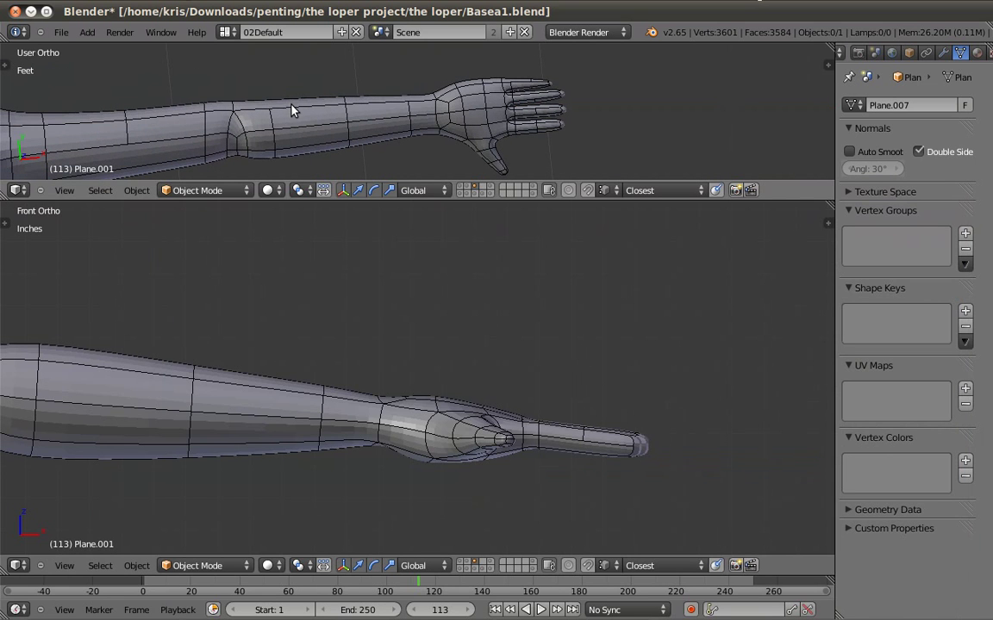
Step: Show the reference arm from the top and bring the tube's Blender window back in front, placed just below the reference
{"action": "key", "text": "KP_1"}
{"action": "key", "text": "KP_7"}
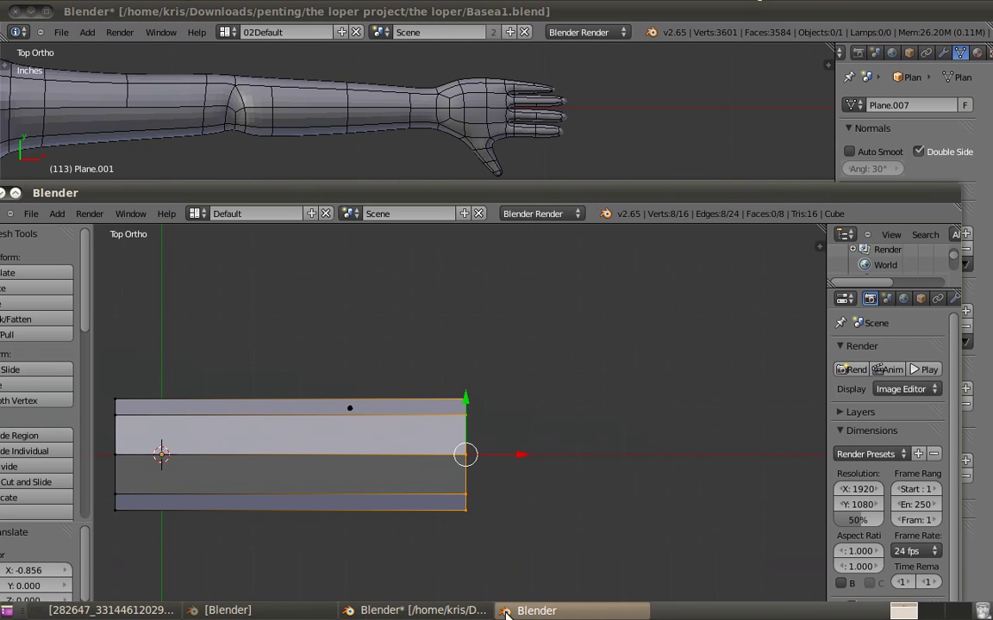
{"action": "left_click", "coordinate": [534, 610]}
{"action": "mouse_move", "coordinate": [481, 193]}
{"action": "left_mouse_down"}
{"action": "mouse_move", "coordinate": [492, 188]}
{"action": "mouse_move", "coordinate": [472, 200]}
{"action": "left_mouse_up"}
{"action": "scroll", "coordinate": [371, 360], "scroll_direction": "down", "scroll_amount": 2}
{"action": "middle_click_drag", "start_coordinate": [372, 374], "coordinate": [459, 342], "text": "shift"}
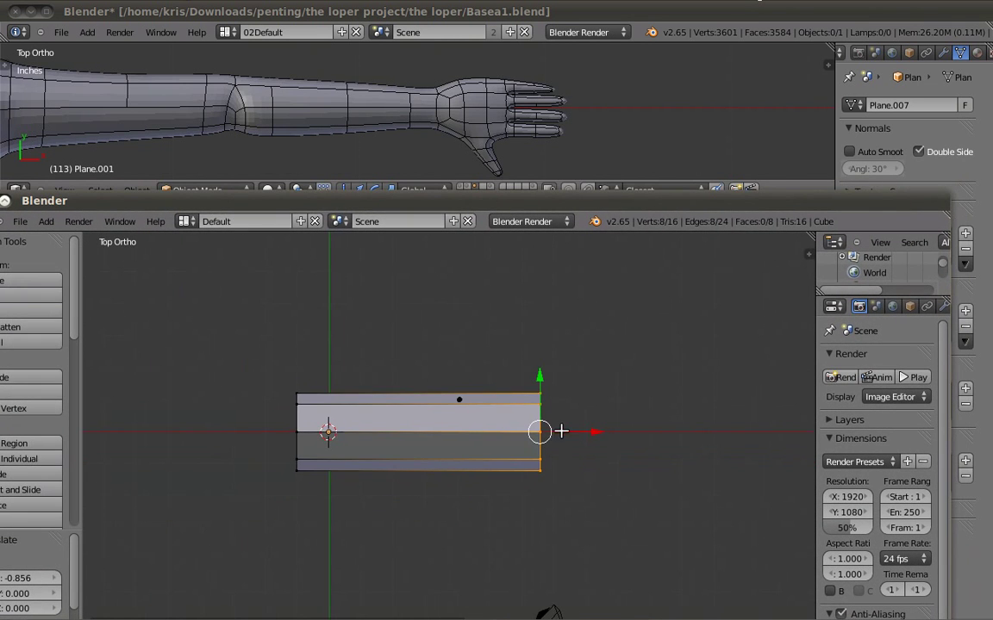
{"action": "middle_click_drag", "start_coordinate": [582, 433], "coordinate": [552, 426], "text": "shift"}
{"action": "key", "text": "a"}
{"action": "right_click", "coordinate": [267, 415], "text": "alt+shift"}
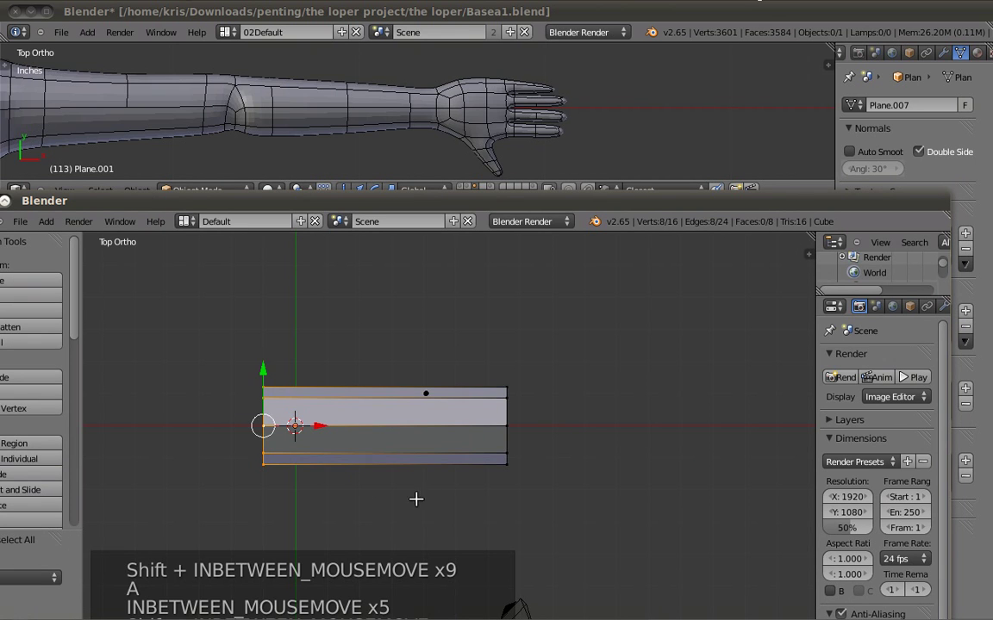
{"action": "key", "text": "s"}
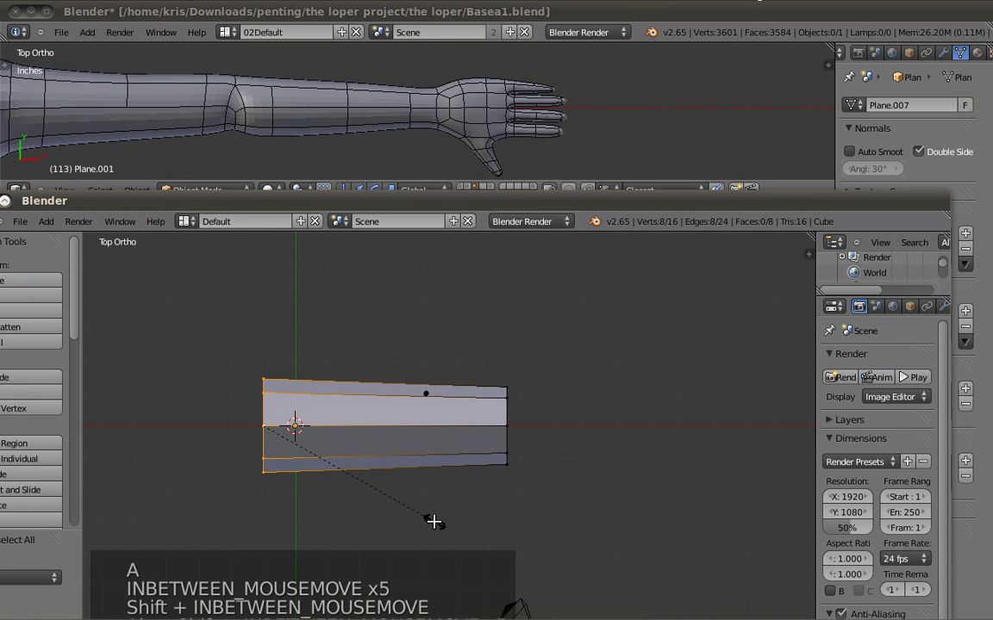
{"action": "right_click", "coordinate": [434, 521]}
Step: Select the tube's upper-arm end ring near the origin and scale it up slightly so the tube tapers toward the elbow
{"action": "key", "text": "a"}
{"action": "scroll", "coordinate": [286, 412], "scroll_direction": "up", "scroll_amount": 2}
{"action": "middle_click_drag", "start_coordinate": [262, 420], "coordinate": [294, 392], "text": "shift"}
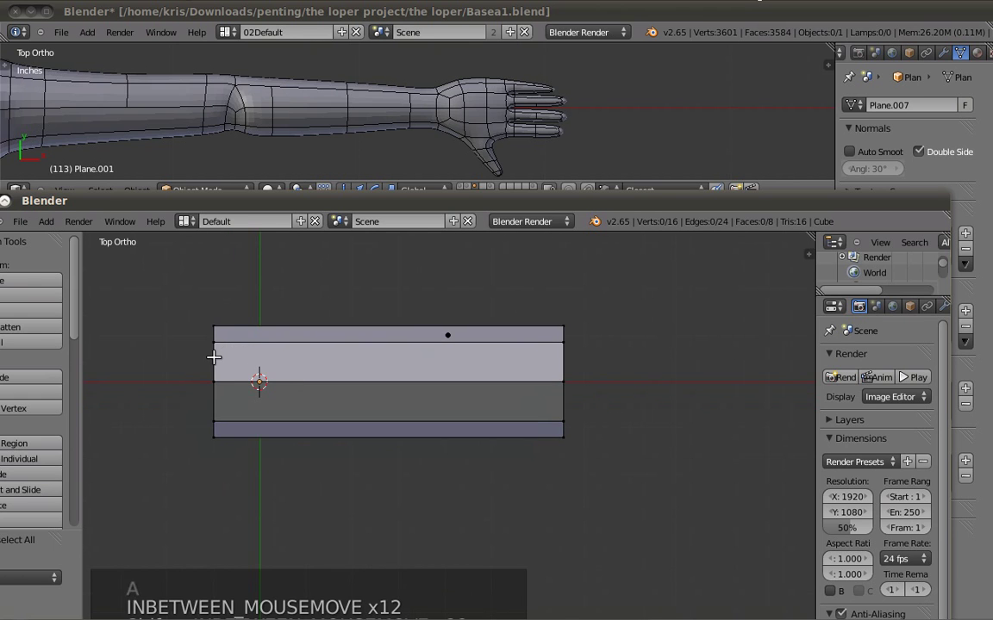
{"action": "right_click", "coordinate": [213, 357], "text": "alt"}
{"action": "key", "text": "s"}
{"action": "left_click", "coordinate": [357, 476]}
Step: Extrude the opposite end ring 2.227 along X and scale the new ring up slightly to shape the elbow
{"action": "middle_click_drag", "start_coordinate": [594, 429], "coordinate": [432, 466], "text": "shift"}
{"action": "key", "text": "a"}
{"action": "right_click", "coordinate": [425, 428], "text": "alt"}
{"action": "scroll", "coordinate": [433, 429], "scroll_direction": "down", "scroll_amount": 4}
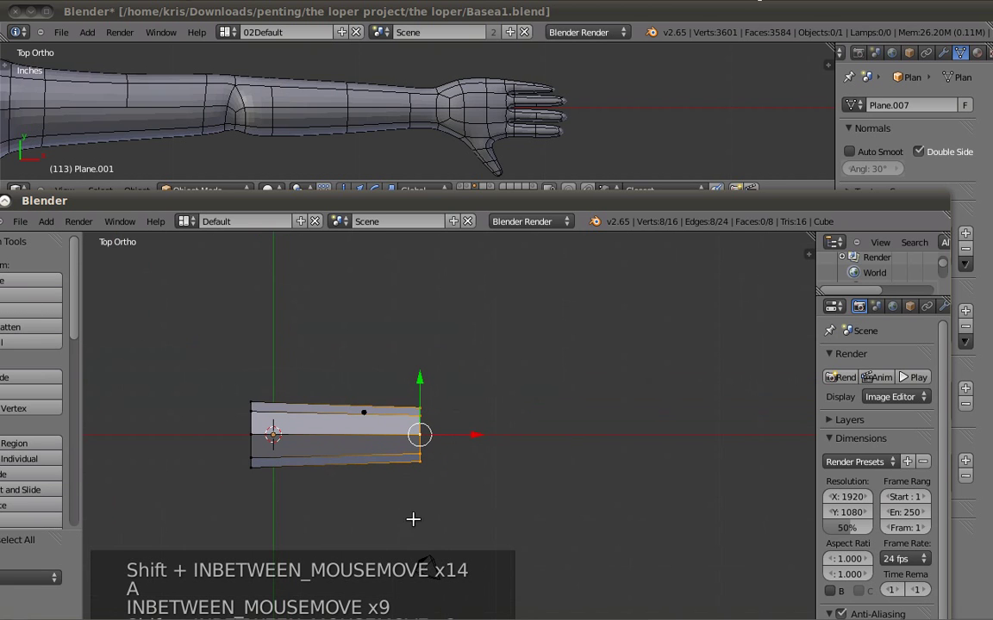
{"action": "key", "text": "e"}
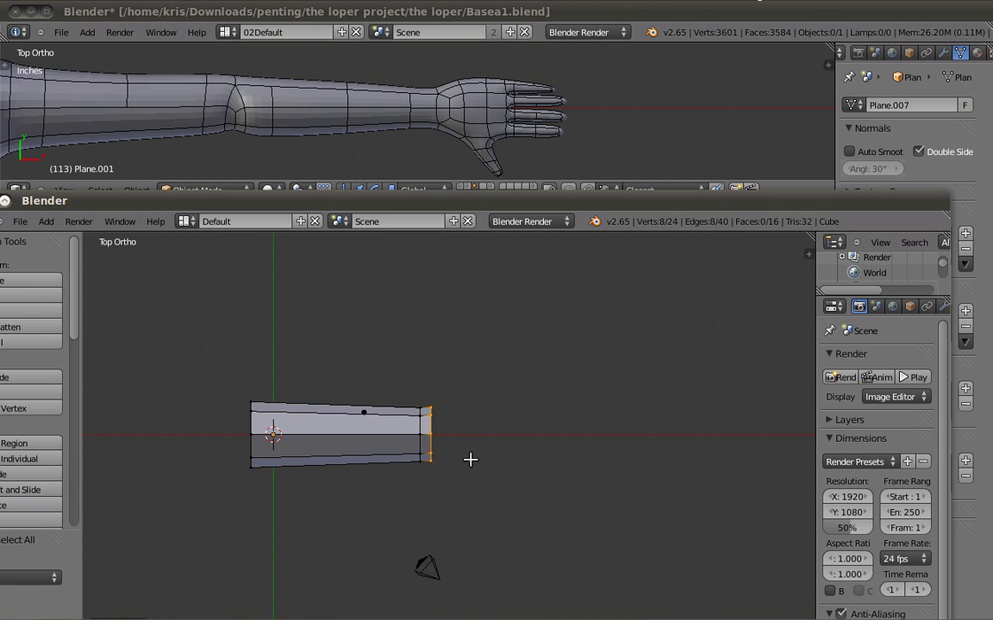
{"action": "right_click", "coordinate": [470, 459]}
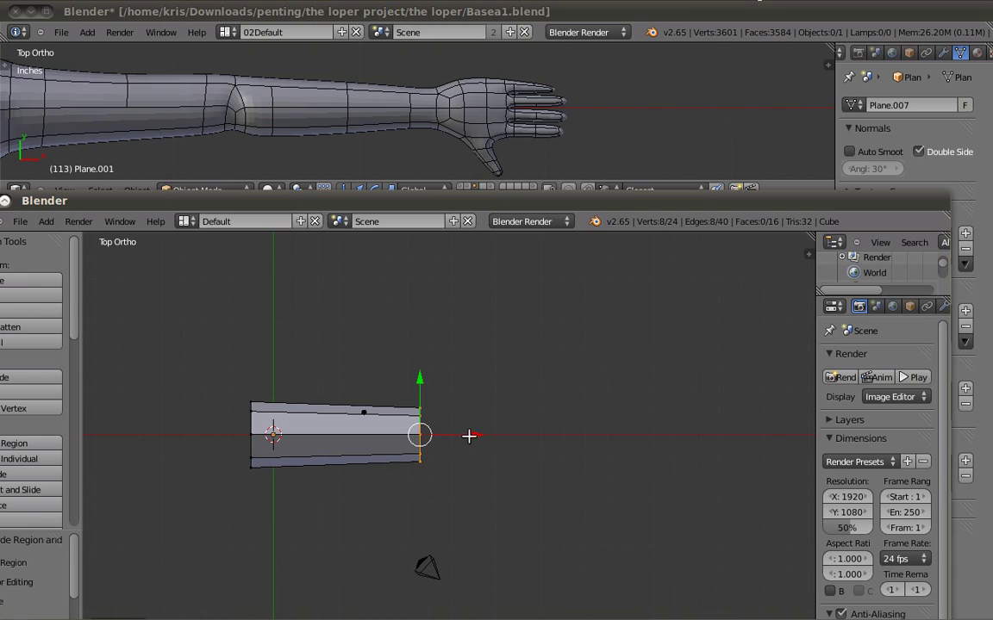
{"action": "left_click", "coordinate": [517, 466]}
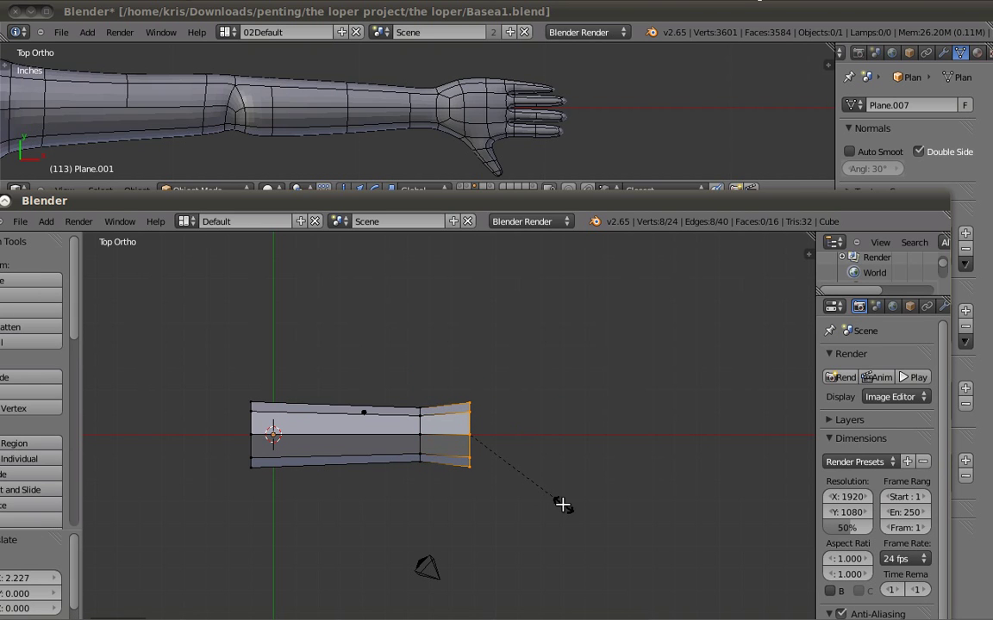
Step: Extrude the elbow ring 5.568 along X and scale the new end ring down to form a tapered forearm
{"action": "middle_click_drag", "start_coordinate": [563, 464], "coordinate": [535, 465], "text": "shift"}
{"action": "key", "text": "e"}
{"action": "right_click", "coordinate": [526, 456]}
{"action": "key", "text": "g"}
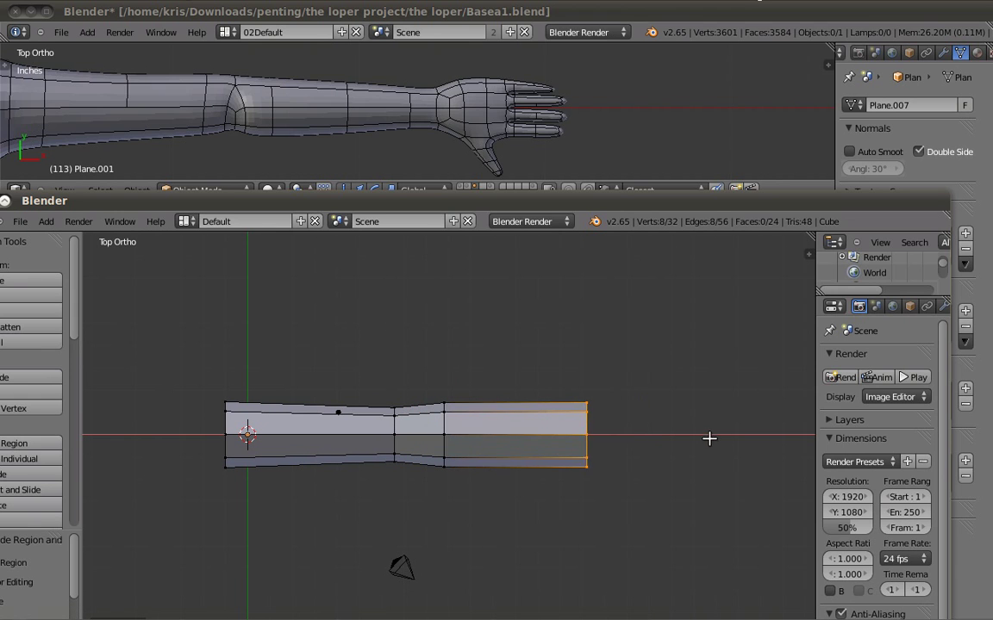
{"action": "left_click", "coordinate": [635, 450]}
{"action": "key", "text": "s"}
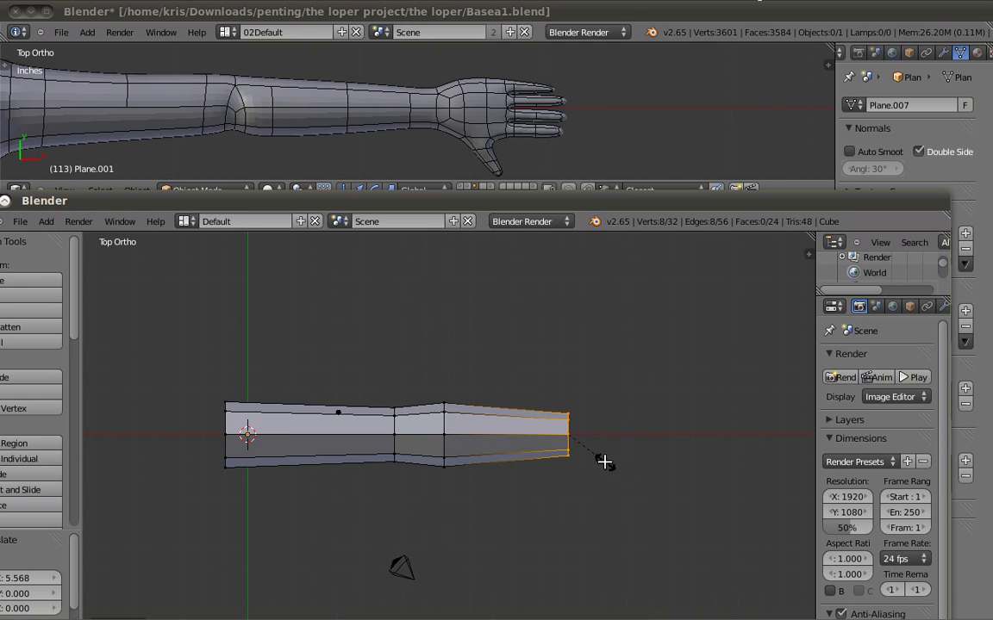
{"action": "left_click", "coordinate": [662, 507]}
Step: Examine the wrist end of the forearm up close in the front and side views
{"action": "middle_click_drag", "start_coordinate": [642, 471], "coordinate": [595, 436], "text": "shift"}
{"action": "scroll", "coordinate": [594, 437], "scroll_direction": "up", "scroll_amount": 3}
{"action": "key", "text": "KP_1"}
{"action": "middle_click_drag", "start_coordinate": [662, 472], "coordinate": [565, 439], "text": "shift"}
{"action": "scroll", "coordinate": [604, 461], "scroll_direction": "up", "scroll_amount": 2}
{"action": "key", "text": "KP_1"}
{"action": "key", "text": "KP_3"}
{"action": "key", "text": "KP_1"}
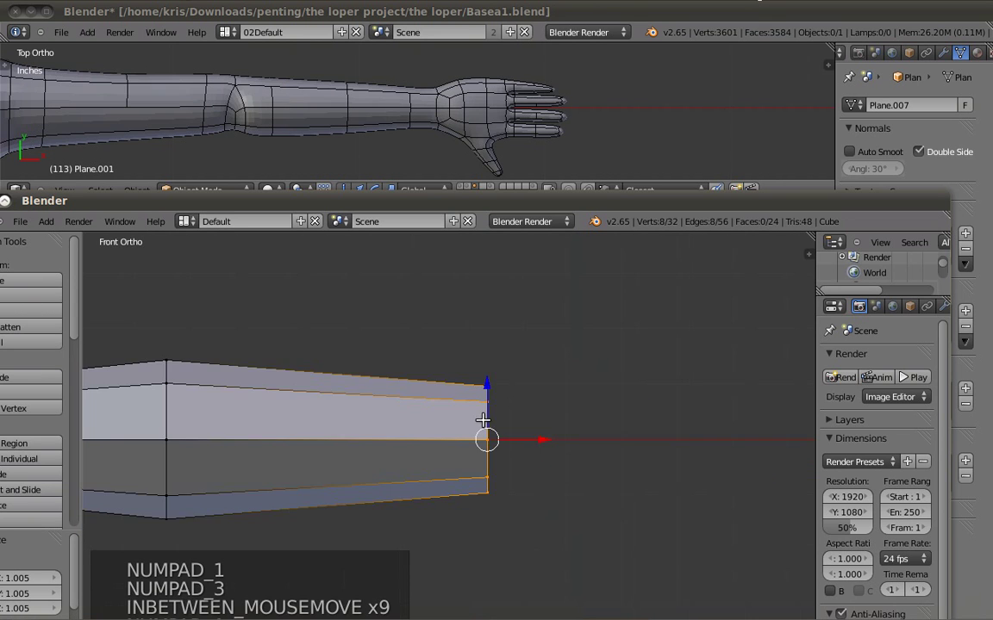
{"action": "key", "text": "KP_3"}
{"action": "key", "text": "KP_3"}
{"action": "key", "text": "KP_1"}
{"action": "scroll", "coordinate": [475, 419], "scroll_direction": "up", "scroll_amount": 2}
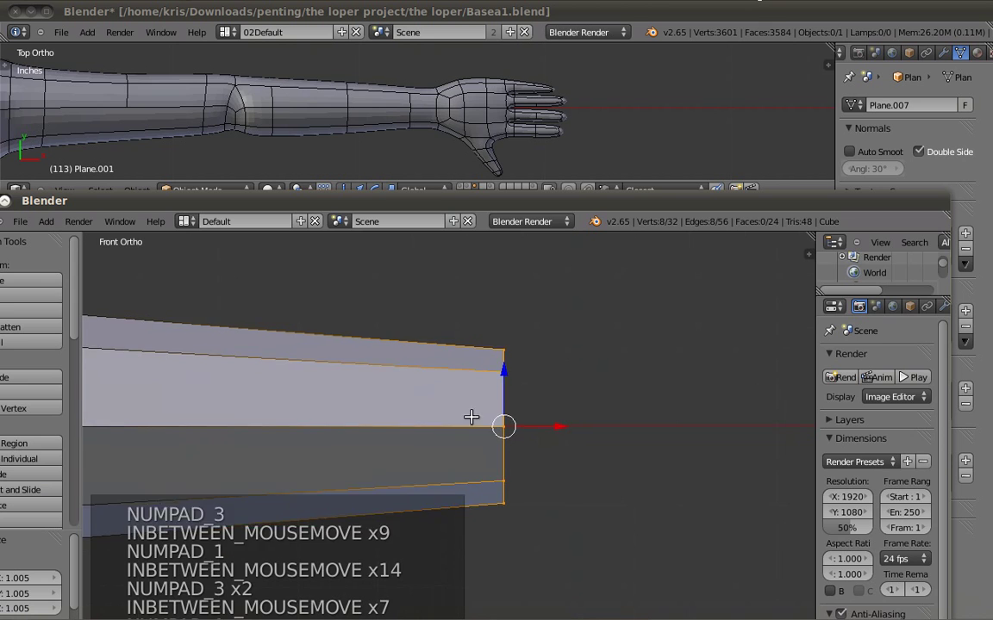
{"action": "middle_click_drag", "start_coordinate": [473, 419], "coordinate": [437, 389], "text": "shift"}
Step: Rearrange the two Blender windows so the reference hand stays in sight beside the arm being modelled
{"action": "left_click_drag", "start_coordinate": [380, 202], "coordinate": [210, 72]}
{"action": "left_click_drag", "start_coordinate": [261, 12], "coordinate": [890, 164]}
{"action": "left_click", "coordinate": [633, 82]}
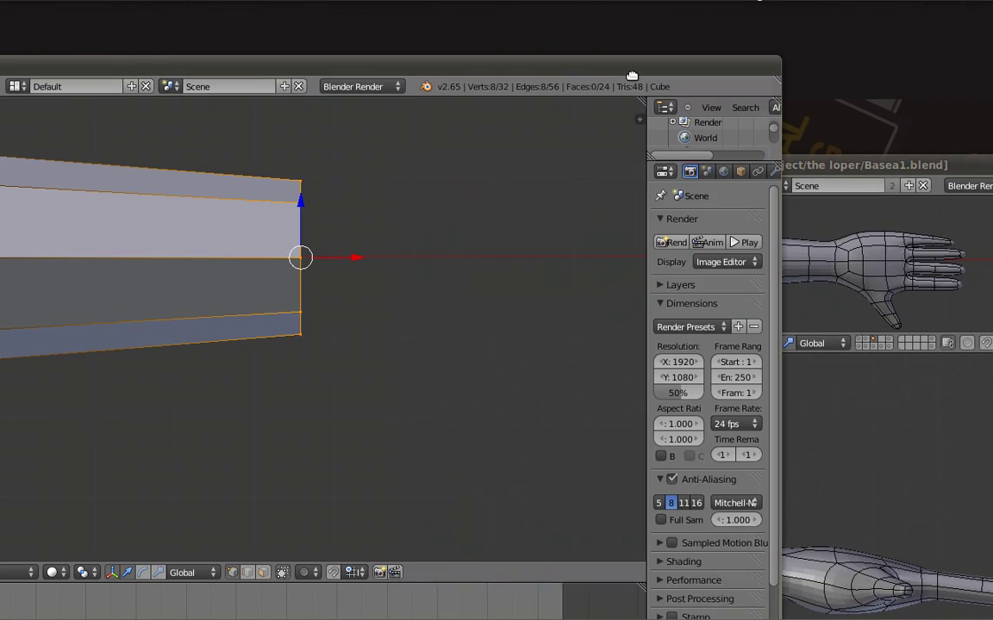
{"action": "left_click_drag", "start_coordinate": [913, 163], "coordinate": [901, 40]}
{"action": "left_click", "coordinate": [587, 23]}
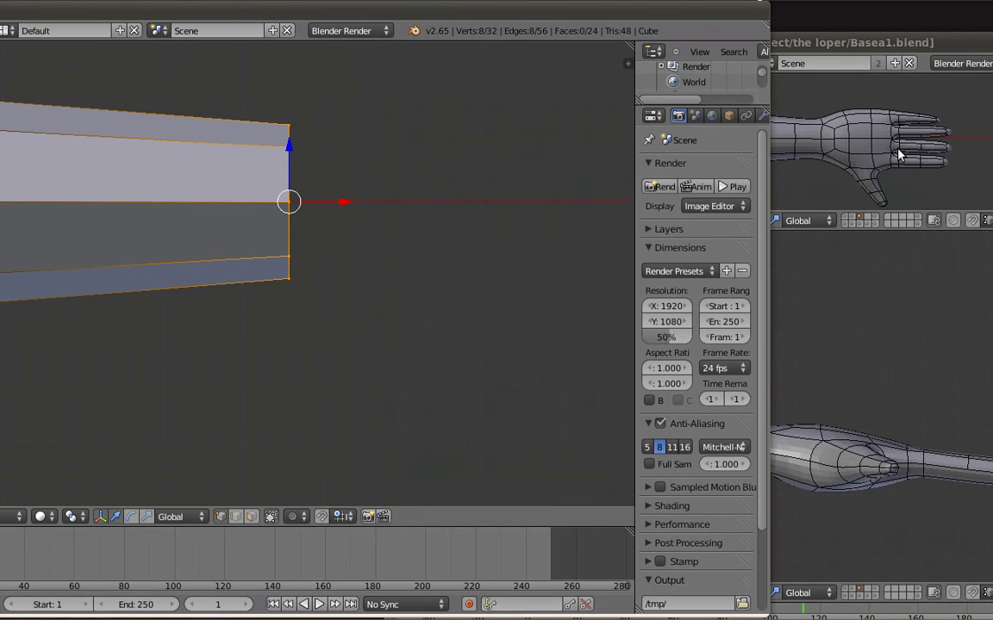
Step: Frame the wrist ring in the front view and enable the scale manipulator together with the translate manipulator
{"action": "middle_click_drag", "start_coordinate": [226, 252], "coordinate": [372, 315], "text": "shift"}
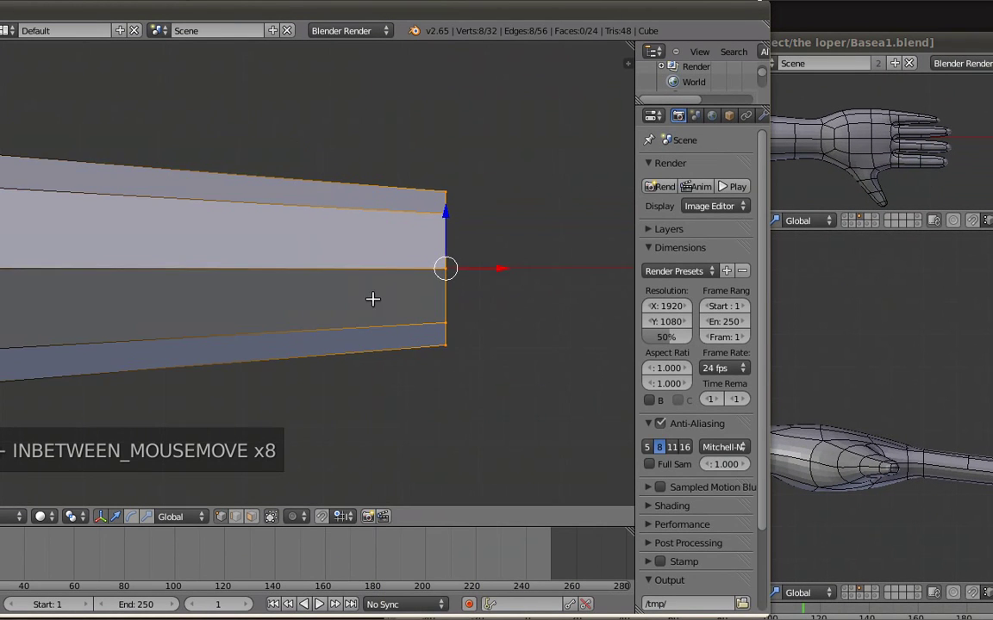
{"action": "scroll", "coordinate": [391, 309], "scroll_direction": "down", "scroll_amount": 3}
{"action": "scroll", "coordinate": [403, 312], "scroll_direction": "down", "scroll_amount": 7}
{"action": "scroll", "coordinate": [404, 313], "scroll_direction": "up", "scroll_amount": 2}
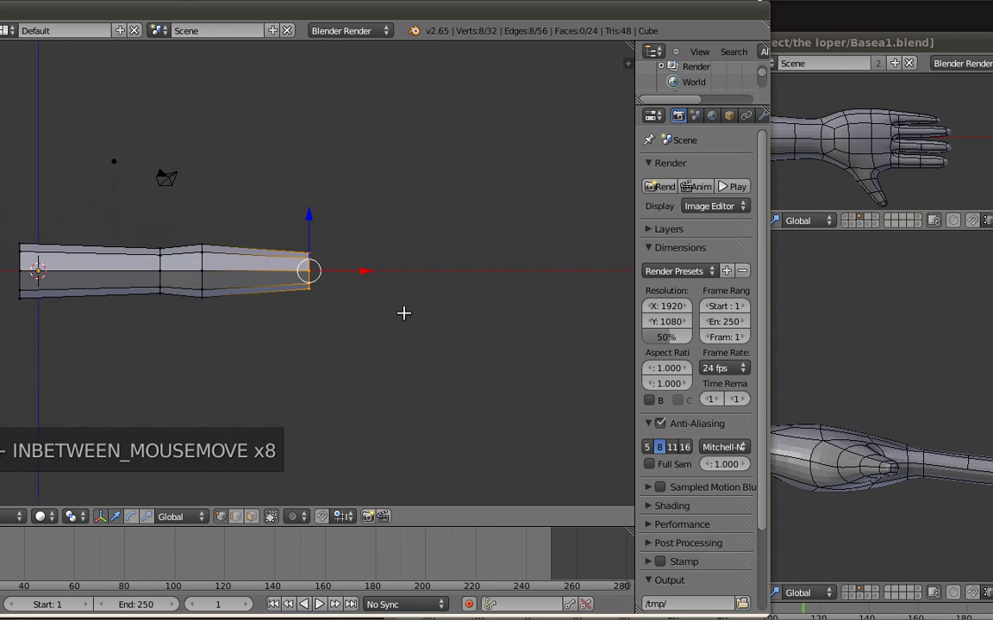
{"action": "key", "text": "KP_1"}
{"action": "key", "text": "KP_3"}
{"action": "key", "text": "KP_1"}
{"action": "scroll", "coordinate": [406, 310], "scroll_direction": "up", "scroll_amount": 7}
{"action": "middle_click_drag", "start_coordinate": [392, 288], "coordinate": [380, 276], "text": "shift"}
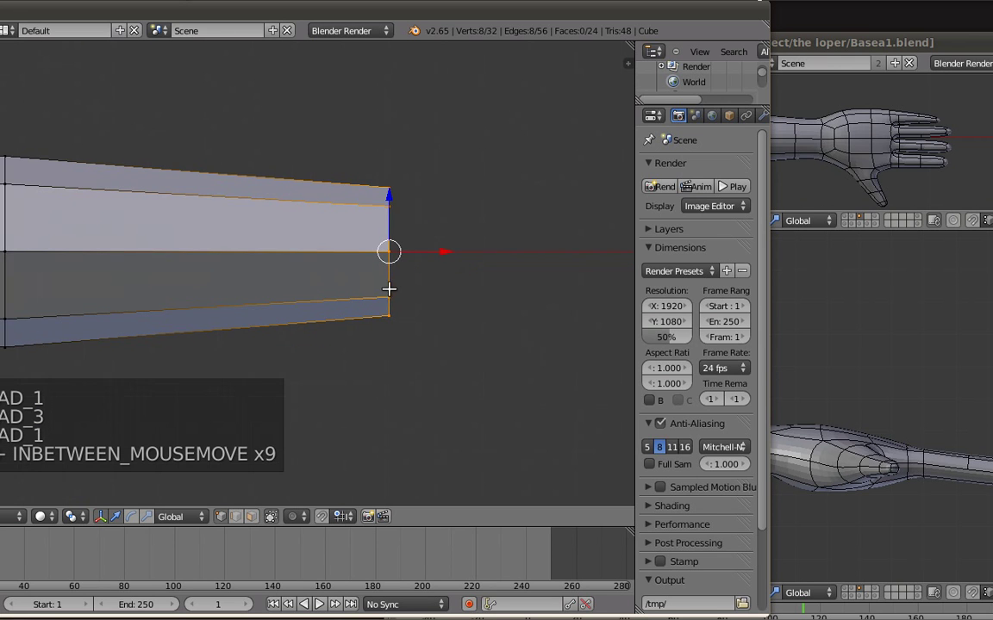
{"action": "mouse_move", "coordinate": [445, 263]}
{"action": "middle_mouse_down", "text": "shift"}
{"action": "mouse_move", "coordinate": [415, 270]}
{"action": "mouse_move", "coordinate": [430, 269]}
{"action": "middle_mouse_up", "text": "shift"}
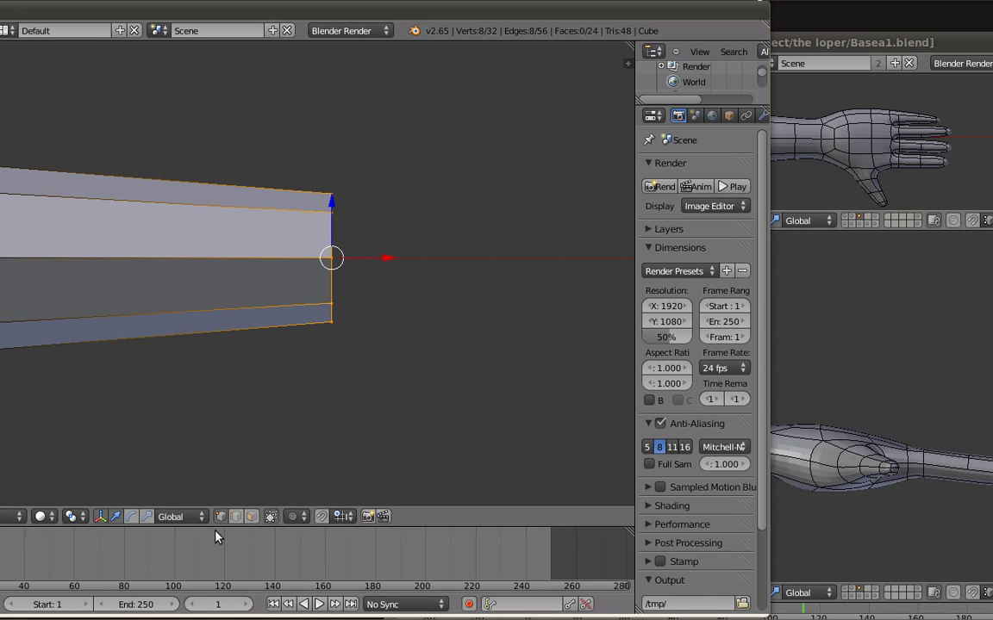
{"action": "left_click", "coordinate": [148, 517], "text": "shift"}
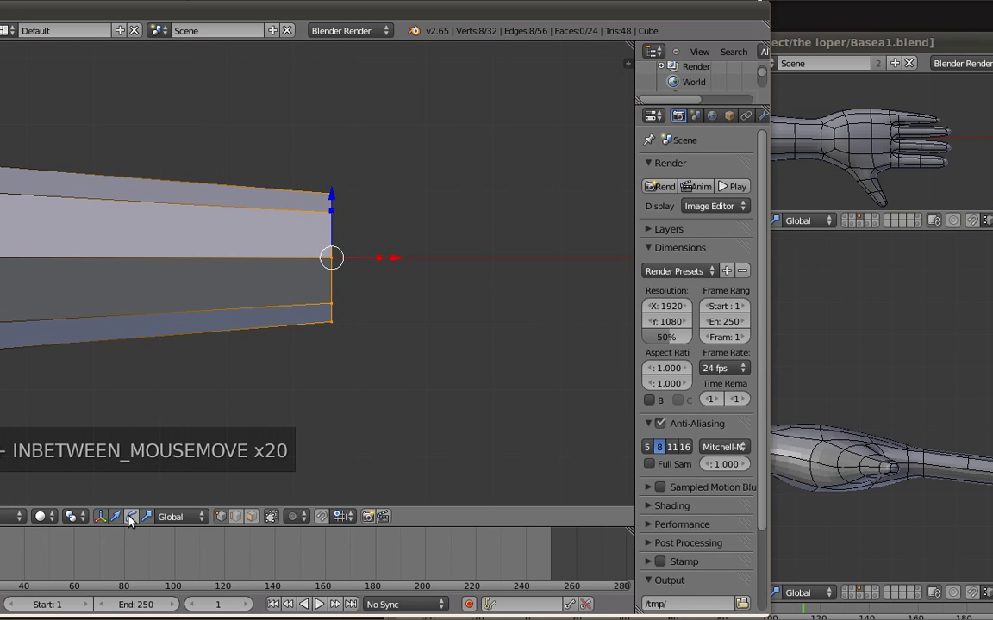
Step: Extrude the wrist ring a short way along X and enlarge the new end ring in Z
{"action": "key", "text": "e"}
{"action": "right_click", "coordinate": [402, 256]}
{"action": "left_click_drag", "start_coordinate": [403, 256], "coordinate": [511, 268]}
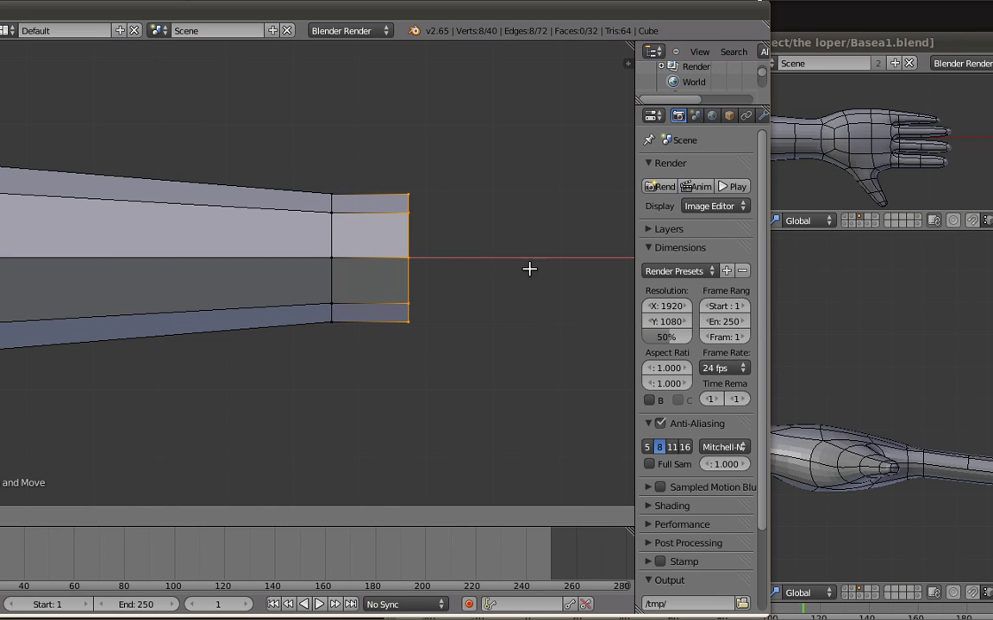
{"action": "left_click", "coordinate": [479, 264]}
{"action": "mouse_move", "coordinate": [407, 213]}
{"action": "left_mouse_down"}
{"action": "mouse_move", "coordinate": [408, 200]}
{"action": "mouse_move", "coordinate": [415, 206]}
{"action": "left_mouse_up"}
{"action": "left_click_drag", "start_coordinate": [468, 257], "coordinate": [458, 258]}
Step: Widen the new end ring along Y in the top view so it flares out from the wrist
{"action": "key", "text": "KP_7"}
{"action": "scroll", "coordinate": [453, 246], "scroll_direction": "down", "scroll_amount": 4}
{"action": "middle_click_drag", "start_coordinate": [437, 188], "coordinate": [431, 273], "text": "shift"}
{"action": "scroll", "coordinate": [360, 251], "scroll_direction": "up", "scroll_amount": 3}
{"action": "left_click_drag", "start_coordinate": [381, 248], "coordinate": [380, 235]}
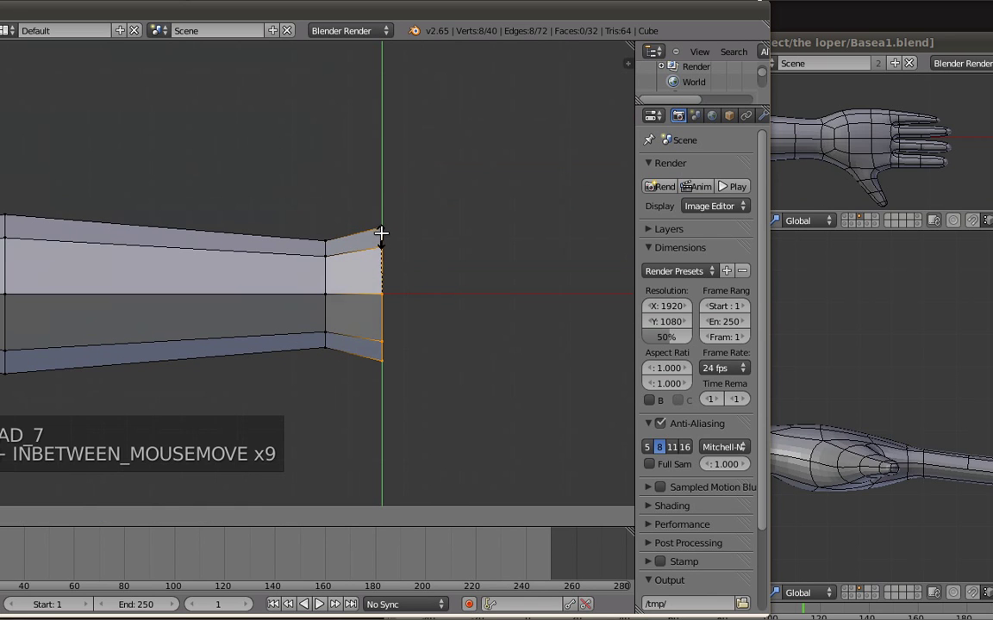
{"action": "left_click", "coordinate": [416, 268]}
{"action": "key", "text": "KP_7"}
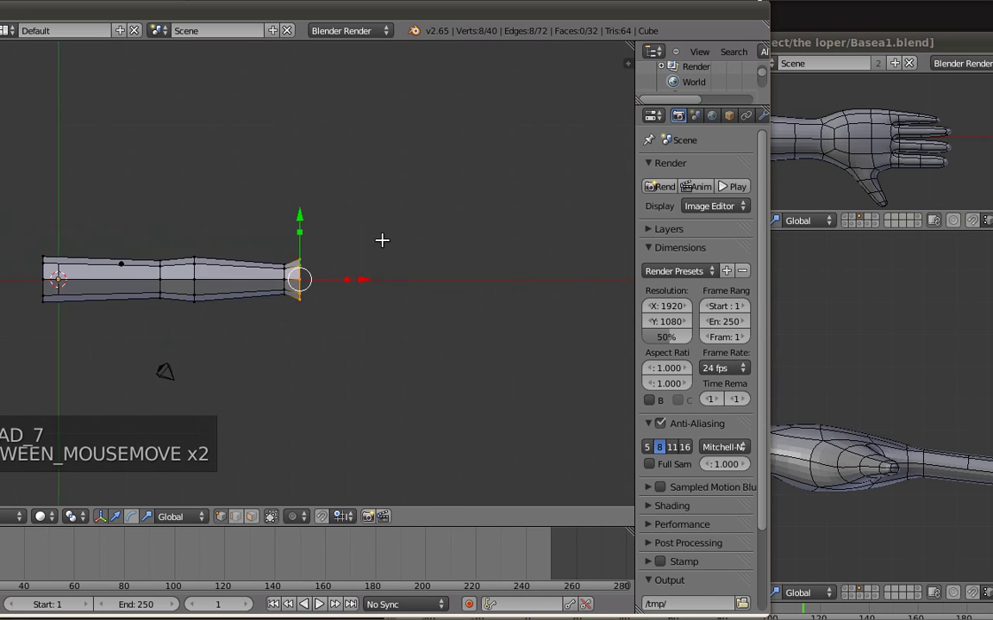
{"action": "left_click", "coordinate": [408, 251]}
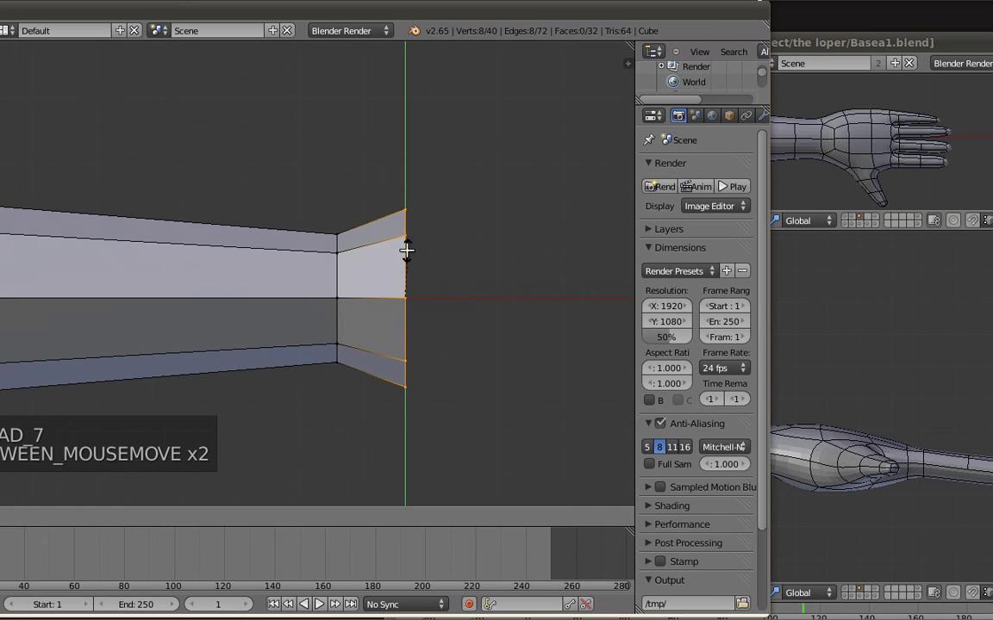
{"action": "left_click", "coordinate": [407, 250]}
Step: Enlarge the end ring in Z in the front view and adjust the Z scale of the adjacent wrist ring
{"action": "key", "text": "KP_1"}
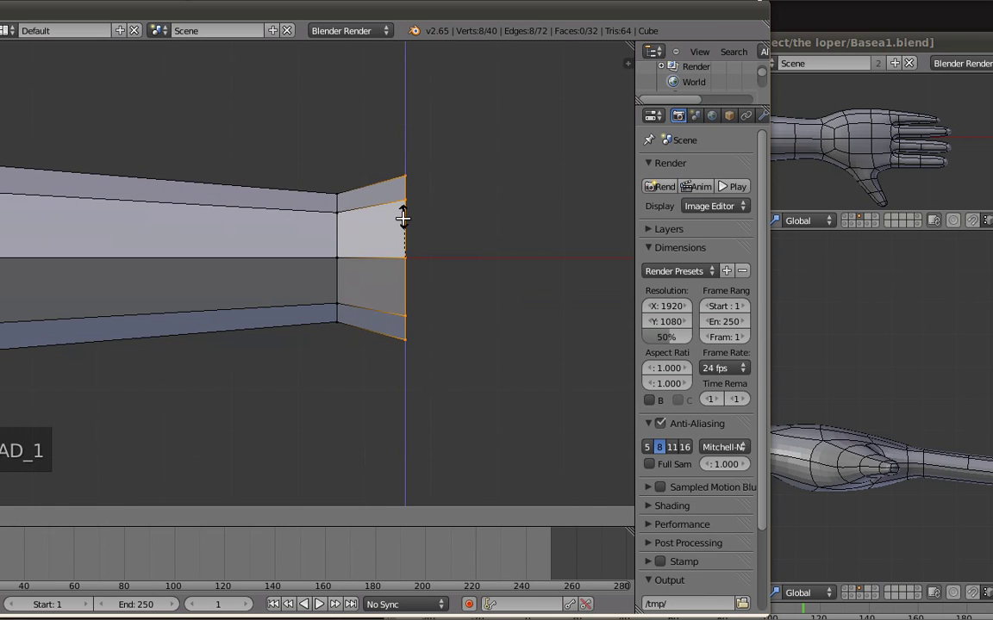
{"action": "right_click", "coordinate": [336, 220], "text": "alt"}
{"action": "left_click_drag", "start_coordinate": [336, 210], "coordinate": [337, 178]}
Step: Clear the selection and pick the upper vertices of the flared end ring from an angled view
{"action": "key", "text": "a"}
{"action": "mouse_move", "coordinate": [424, 215]}
{"action": "middle_mouse_down"}
{"action": "mouse_move", "coordinate": [441, 267]}
{"action": "mouse_move", "coordinate": [433, 287]}
{"action": "mouse_move", "coordinate": [405, 231]}
{"action": "mouse_move", "coordinate": [400, 184]}
{"action": "mouse_move", "coordinate": [415, 225]}
{"action": "middle_mouse_up"}
{"action": "right_click", "coordinate": [399, 219], "text": "shift"}
{"action": "right_click", "coordinate": [408, 178], "text": "shift"}
{"action": "left_click", "coordinate": [386, 211], "text": "shift"}
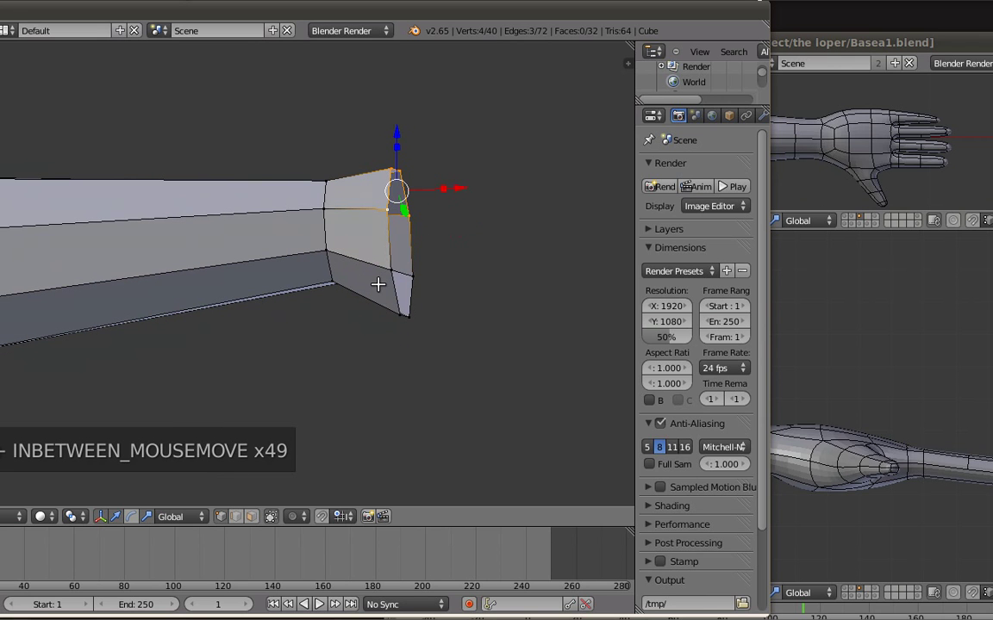
Step: Box-select the end ring's middle vertices on both the upper and lower sides in the wireframe top view
{"action": "key", "text": "z"}
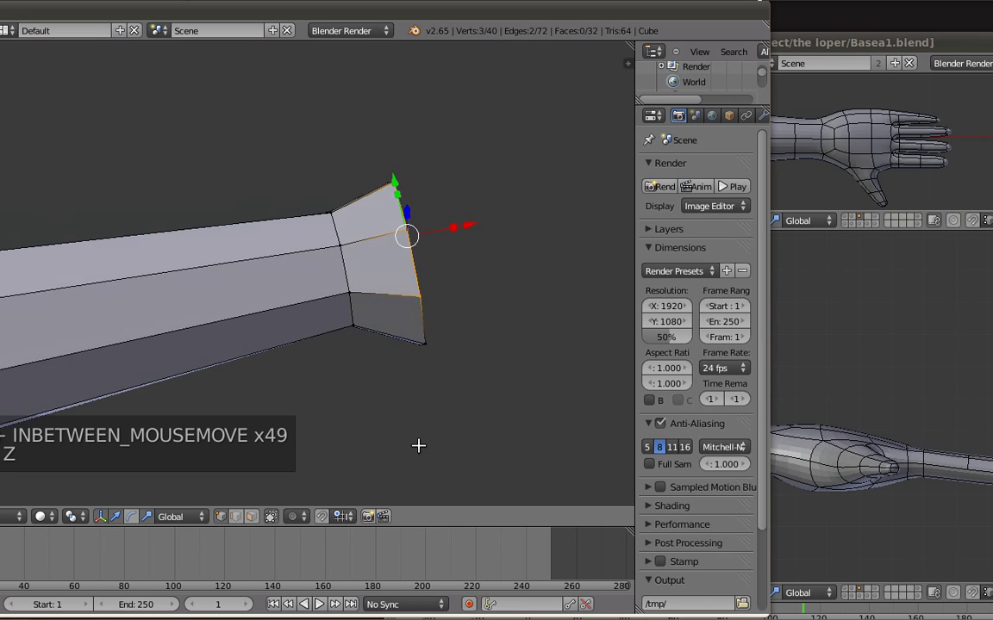
{"action": "key", "text": "KP_7"}
{"action": "scroll", "coordinate": [439, 252], "scroll_direction": "up", "scroll_amount": 4}
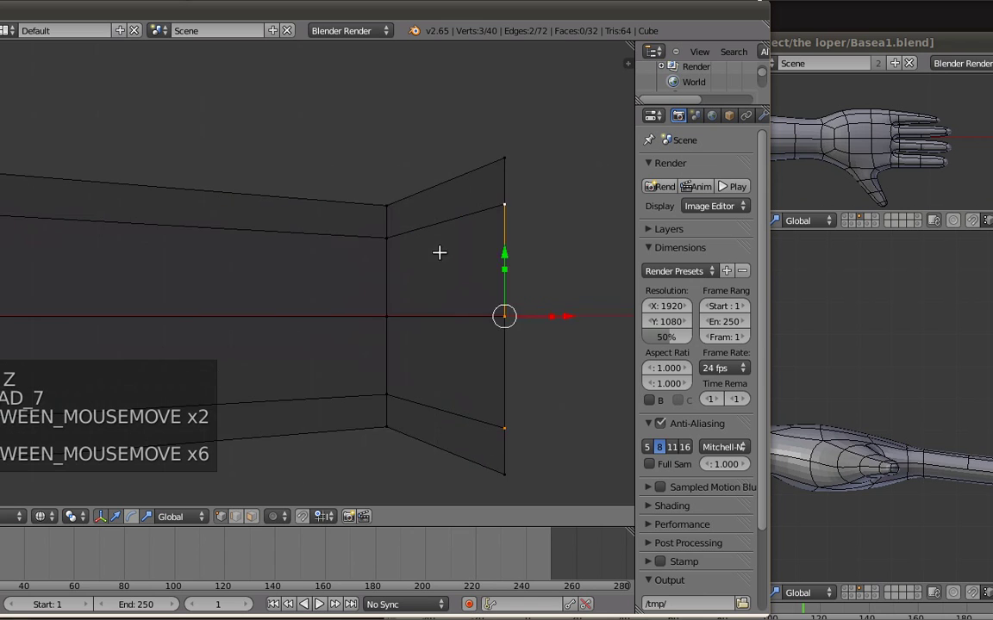
{"action": "middle_click_drag", "start_coordinate": [479, 256], "coordinate": [402, 243], "text": "shift"}
{"action": "key", "text": "b"}
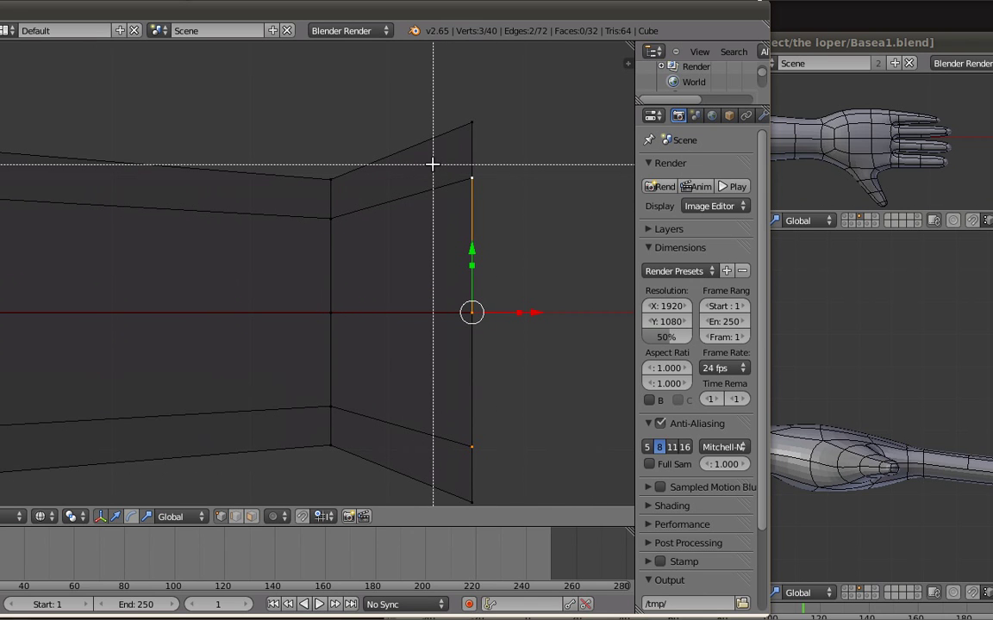
{"action": "left_click_drag", "start_coordinate": [431, 161], "coordinate": [579, 455]}
Step: Check the selected end-ring vertices from an angle and compare them in solid and wireframe display from the top
{"action": "middle_click_drag", "start_coordinate": [484, 372], "coordinate": [361, 336], "text": "shift"}
{"action": "mouse_move", "coordinate": [520, 388]}
{"action": "middle_mouse_down"}
{"action": "mouse_move", "coordinate": [394, 252]}
{"action": "mouse_move", "coordinate": [243, 286]}
{"action": "mouse_move", "coordinate": [370, 328]}
{"action": "mouse_move", "coordinate": [379, 392]}
{"action": "middle_mouse_up"}
{"action": "key", "text": "z"}
{"action": "key", "text": "KP_7"}
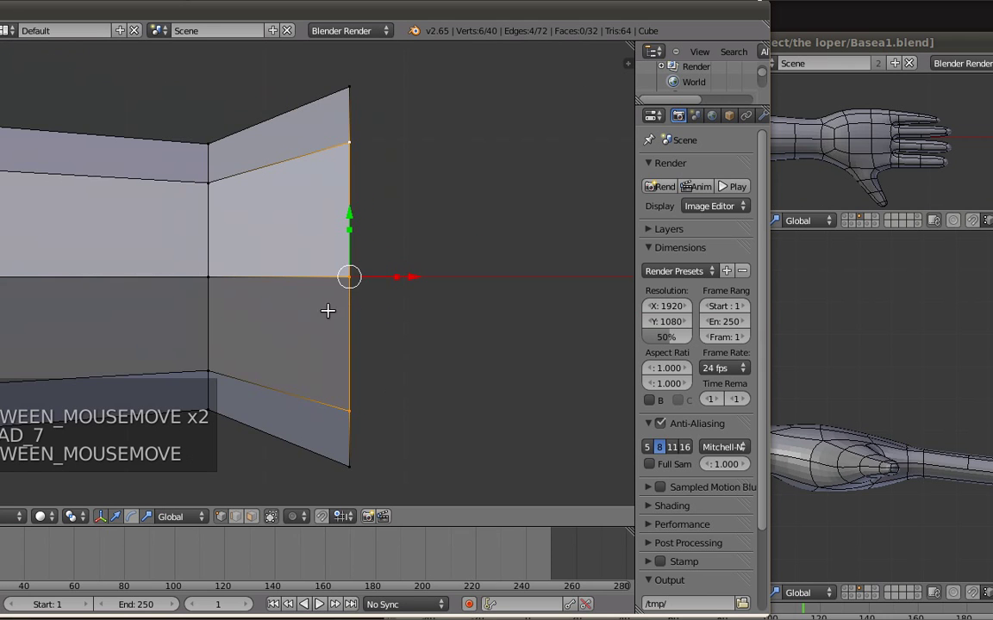
{"action": "middle_click_drag", "start_coordinate": [298, 304], "coordinate": [329, 310], "text": "shift"}
{"action": "key", "text": "z"}
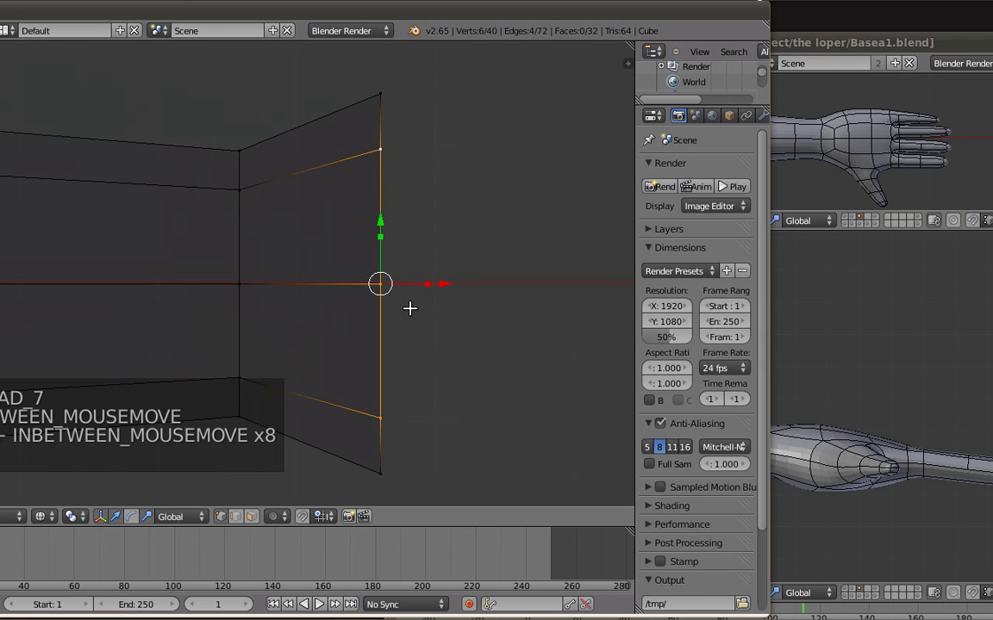
{"action": "key", "text": "z"}
{"action": "key", "text": "z"}
{"action": "key", "text": "z"}
{"action": "key", "text": "z"}
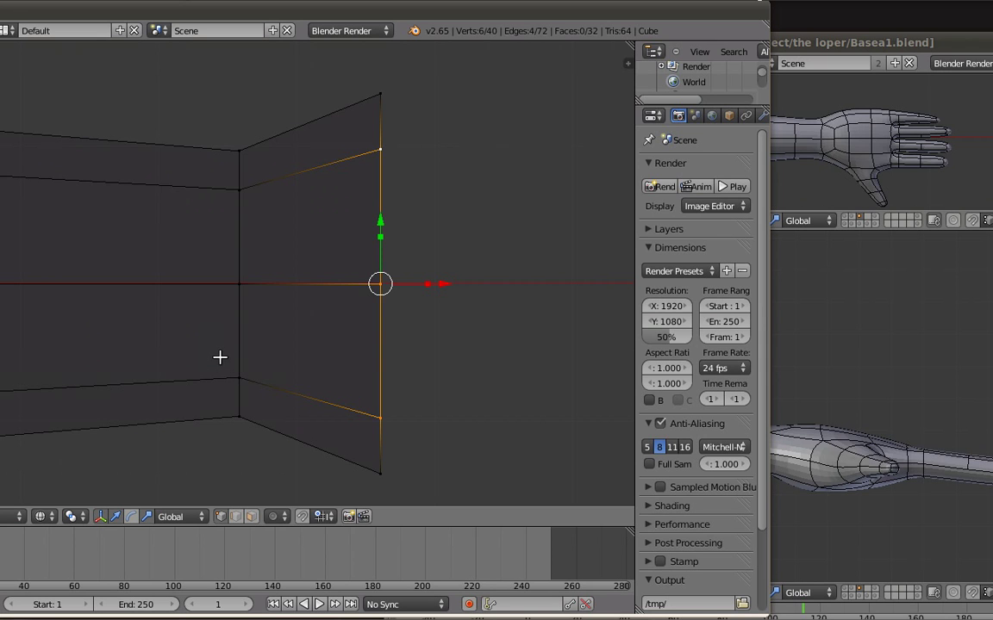
{"action": "key", "text": "z"}
{"action": "key", "text": "z"}
Step: Return to solid display with selection through the mesh allowed and view the flared wrist end from an angle
{"action": "scroll", "coordinate": [413, 332], "scroll_direction": "up", "scroll_amount": 2}
{"action": "scroll", "coordinate": [414, 330], "scroll_direction": "down", "scroll_amount": 4}
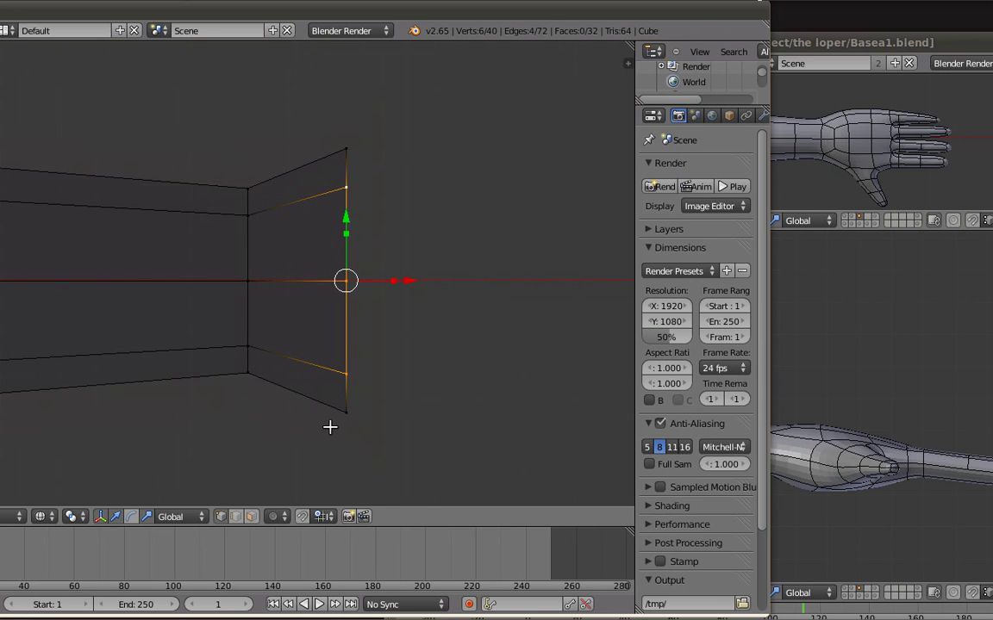
{"action": "key", "text": "z"}
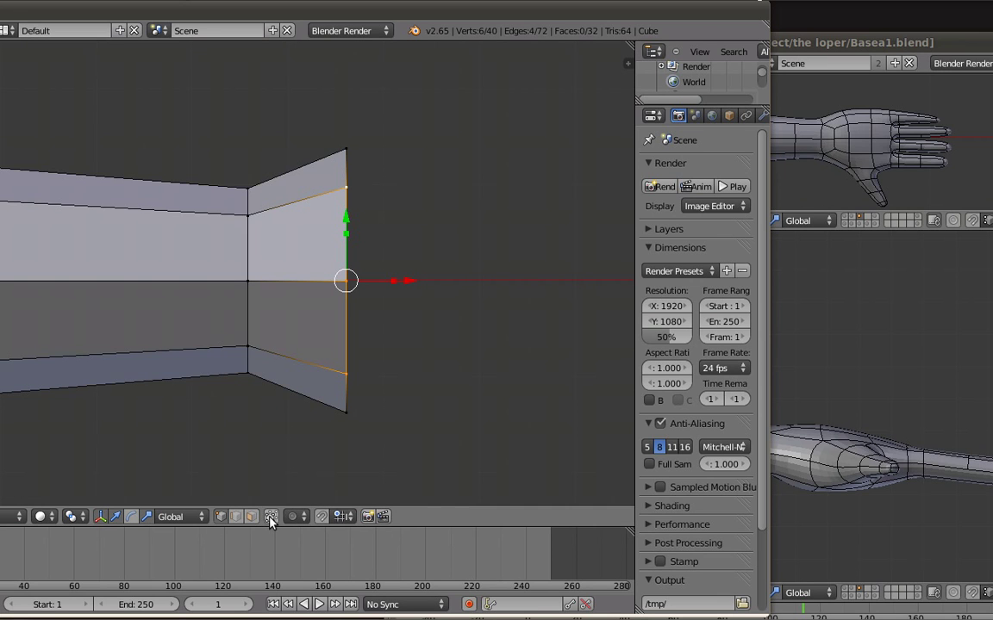
{"action": "middle_click_drag", "start_coordinate": [268, 329], "coordinate": [230, 308]}
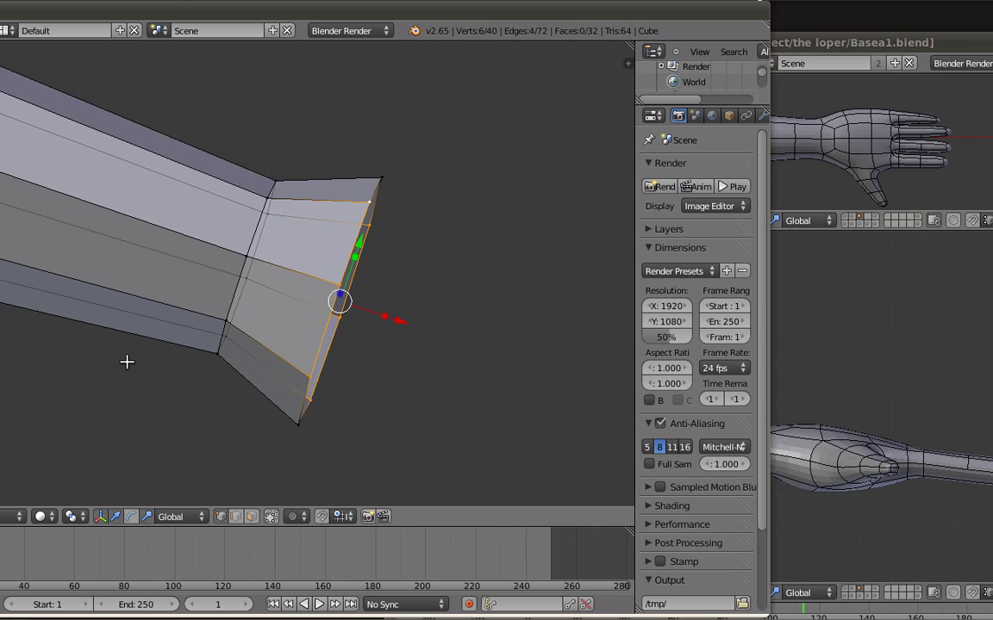
Step: Toggle selection through the mesh off and on and test it on the hidden vertices of the wrist ring
{"action": "left_click", "coordinate": [271, 520]}
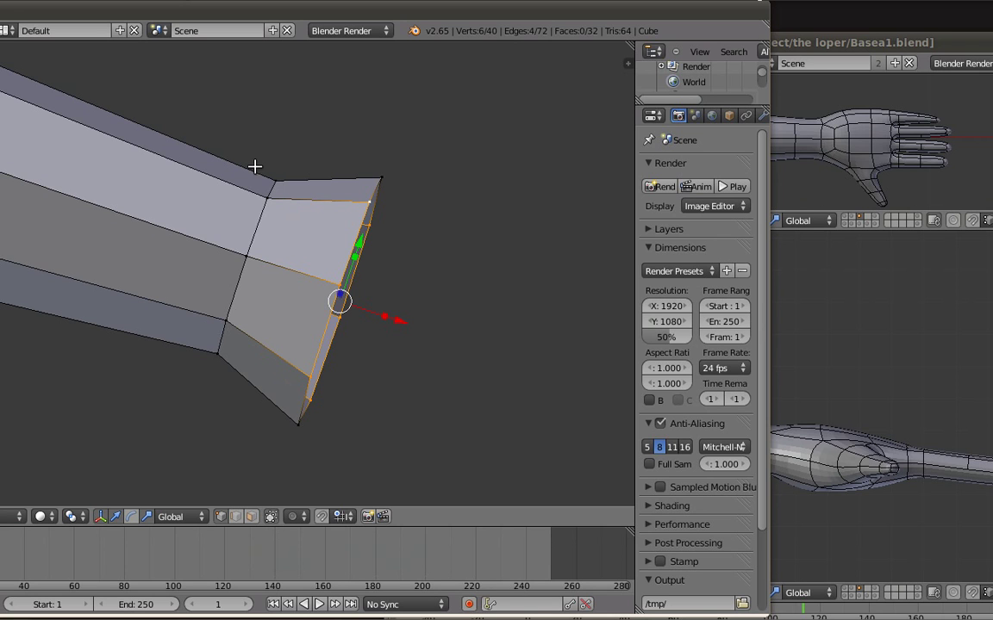
{"action": "left_click", "coordinate": [274, 517]}
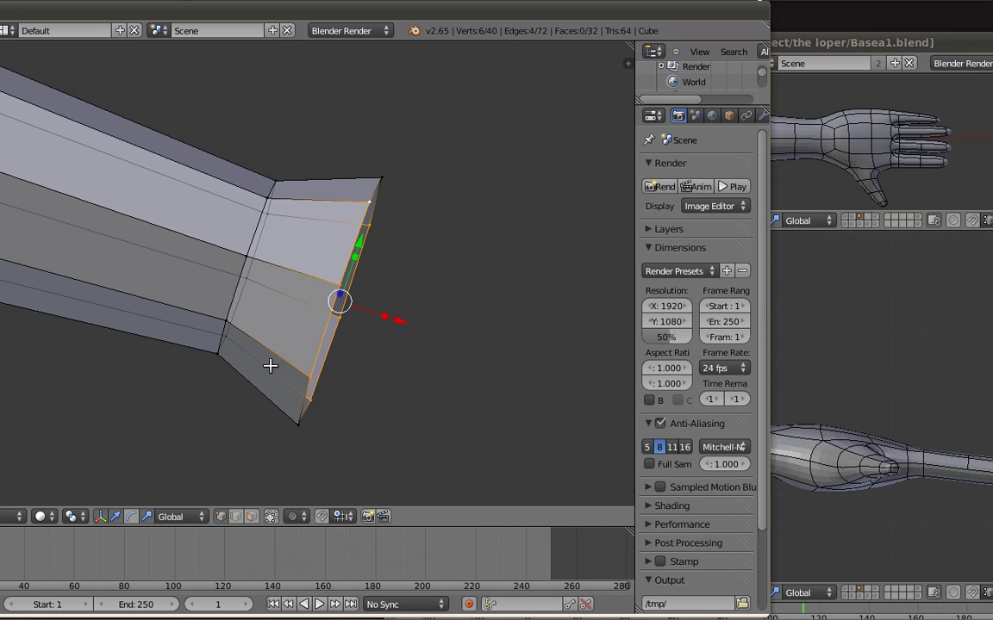
{"action": "right_click", "coordinate": [241, 286]}
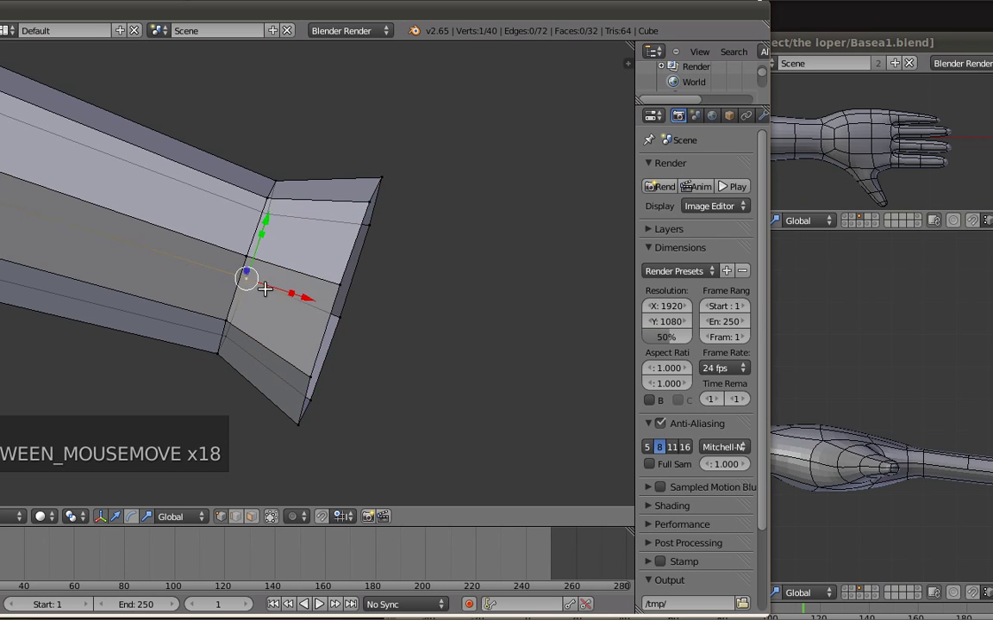
{"action": "right_click", "coordinate": [281, 222]}
{"action": "left_click", "coordinate": [273, 520]}
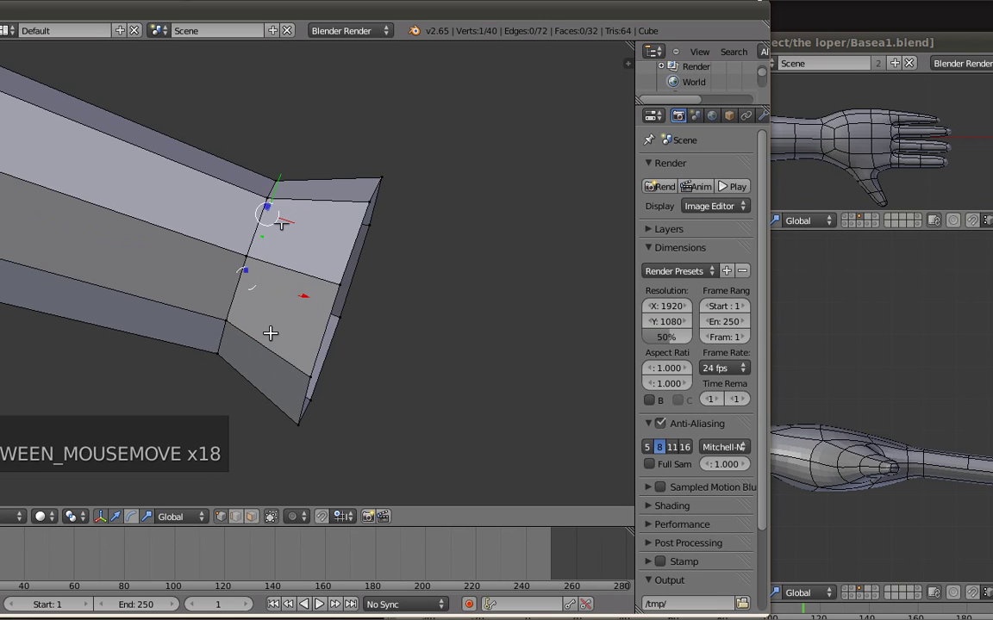
Step: Switch to wireframe display and try picking individual vertices on the far side of the wrist and end rings
{"action": "key", "text": "z"}
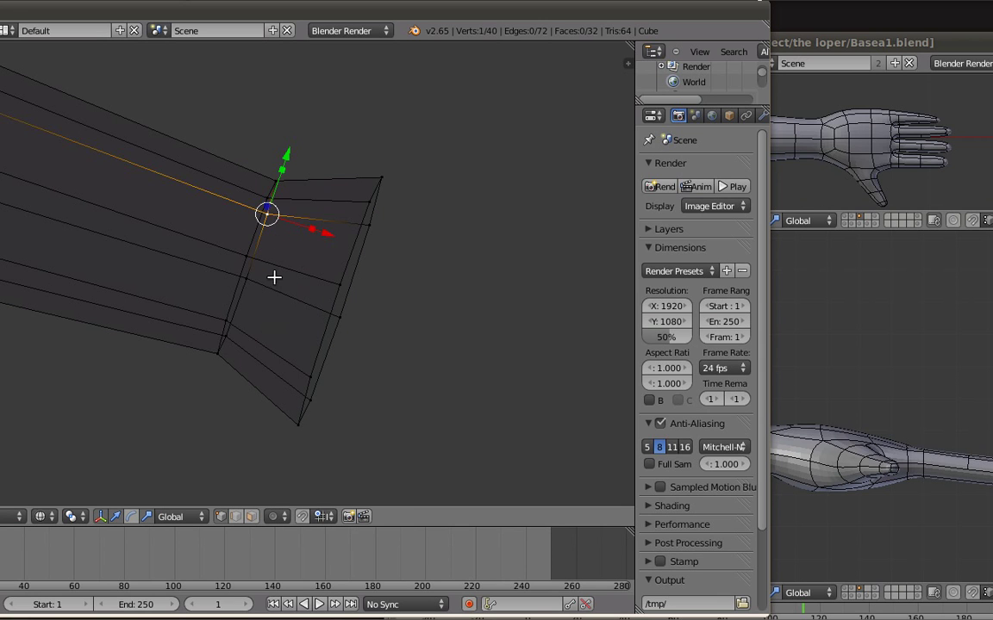
{"action": "right_click", "coordinate": [263, 276]}
{"action": "right_click", "coordinate": [235, 336]}
{"action": "right_click", "coordinate": [345, 306]}
Step: Extrude the end ring's six middle vertices in the top view and move them outward along the X axis
{"action": "key", "text": "KP_7"}
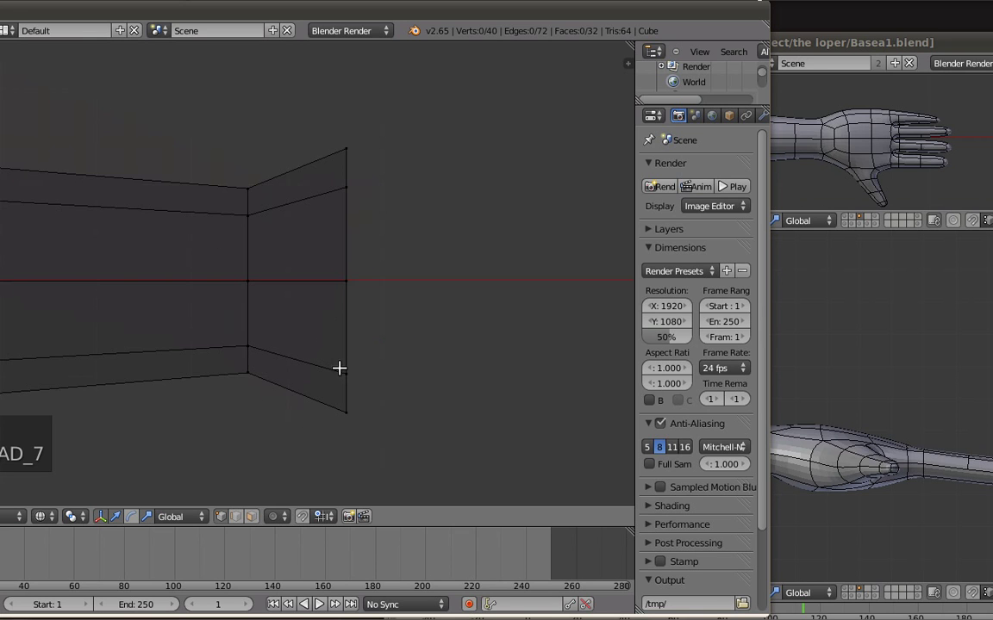
{"action": "key", "text": "b"}
{"action": "left_click_drag", "start_coordinate": [342, 172], "coordinate": [432, 401]}
{"action": "middle_click_drag", "start_coordinate": [386, 322], "coordinate": [346, 321], "text": "shift"}
{"action": "key", "text": "e"}
{"action": "right_click", "coordinate": [356, 315]}
{"action": "key", "text": "g"}
{"action": "key", "text": "x"}
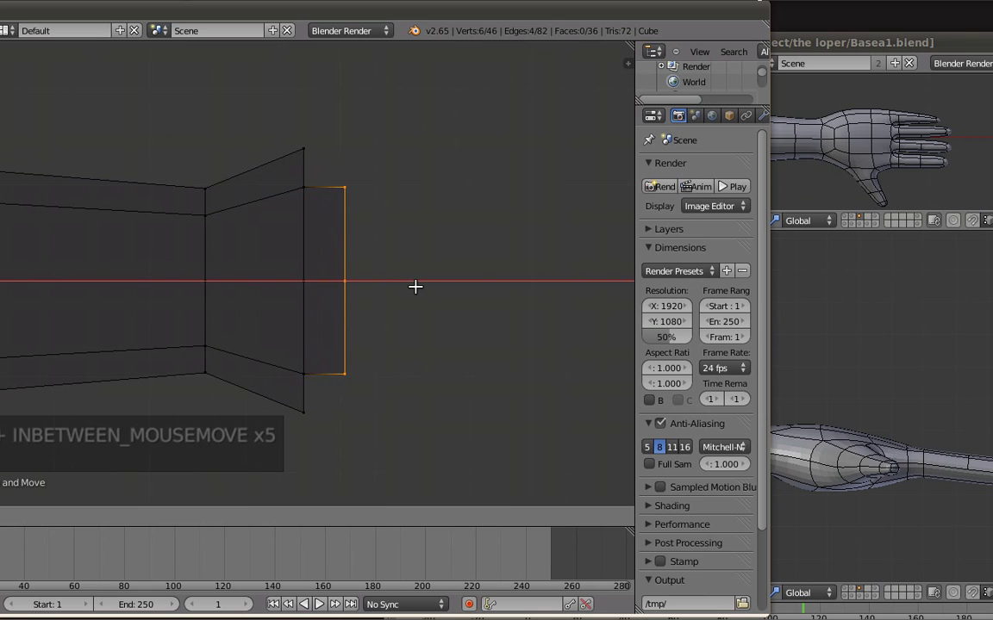
{"action": "left_click", "coordinate": [441, 293]}
Step: Box-select the whole flared ring, move it back toward the forearm and scale it down slightly
{"action": "key", "text": "a"}
{"action": "key", "text": "z"}
{"action": "key", "text": "z"}
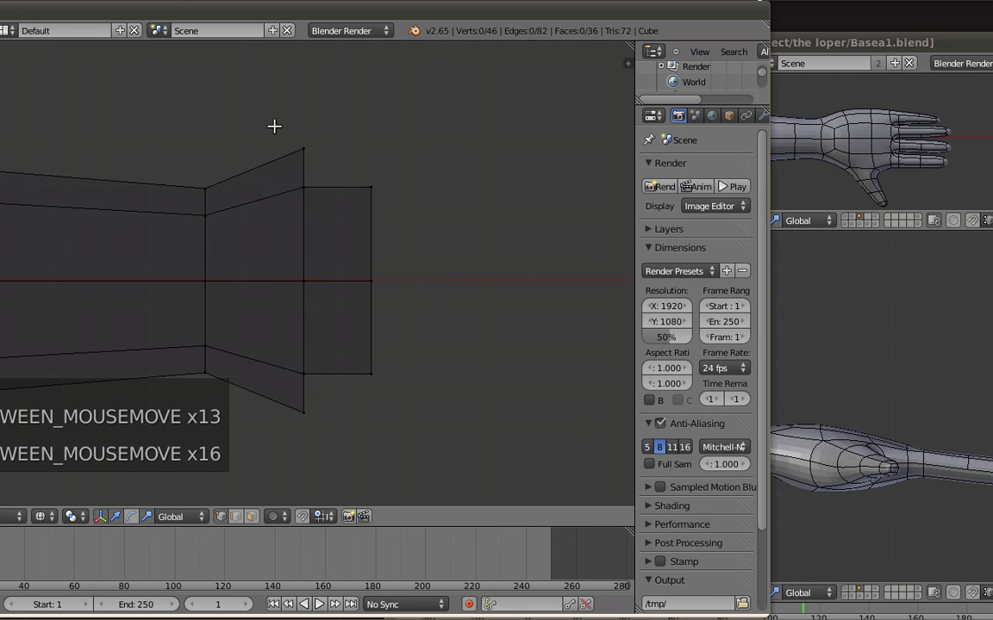
{"action": "key", "text": "b"}
{"action": "left_click_drag", "start_coordinate": [276, 128], "coordinate": [337, 442]}
{"action": "left_click_drag", "start_coordinate": [370, 283], "coordinate": [337, 337]}
{"action": "key", "text": "s"}
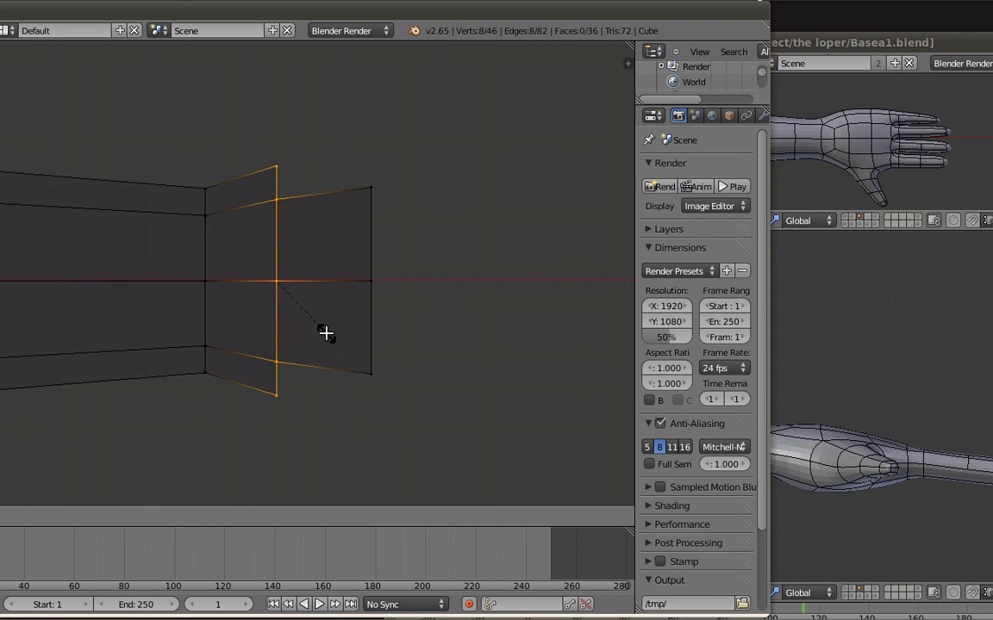
{"action": "left_click", "coordinate": [326, 333]}
Step: Box-select only the flared ring's middle vertices and scale them down, leaving out the outer corners
{"action": "key", "text": "a"}
{"action": "scroll", "coordinate": [399, 314], "scroll_direction": "up", "scroll_amount": 1}
{"action": "middle_click_drag", "start_coordinate": [399, 314], "coordinate": [447, 308], "text": "shift"}
{"action": "scroll", "coordinate": [448, 309], "scroll_direction": "up", "scroll_amount": 1}
{"action": "key", "text": "b"}
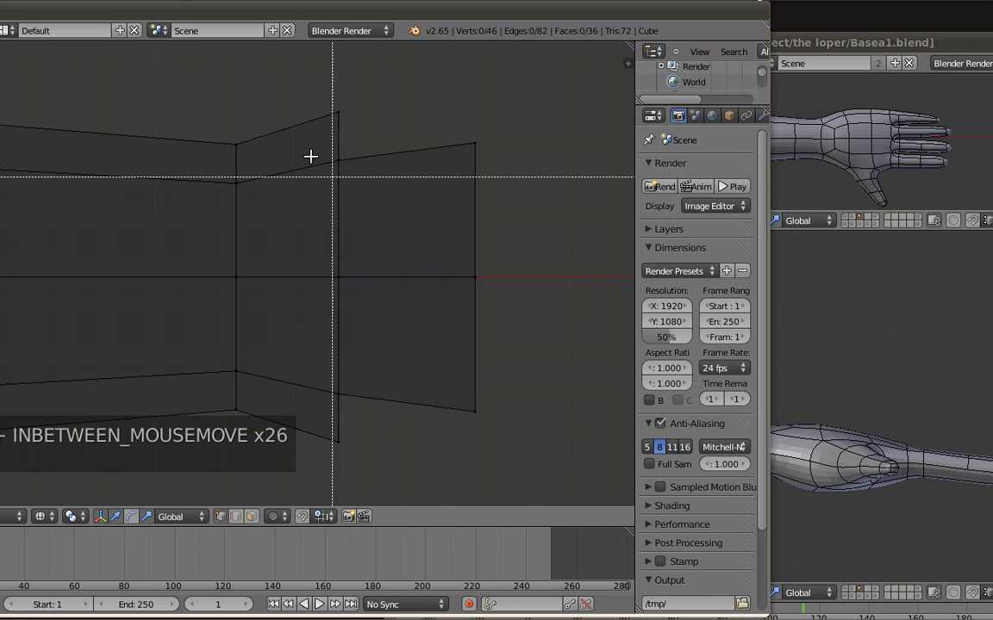
{"action": "left_click_drag", "start_coordinate": [316, 143], "coordinate": [393, 398]}
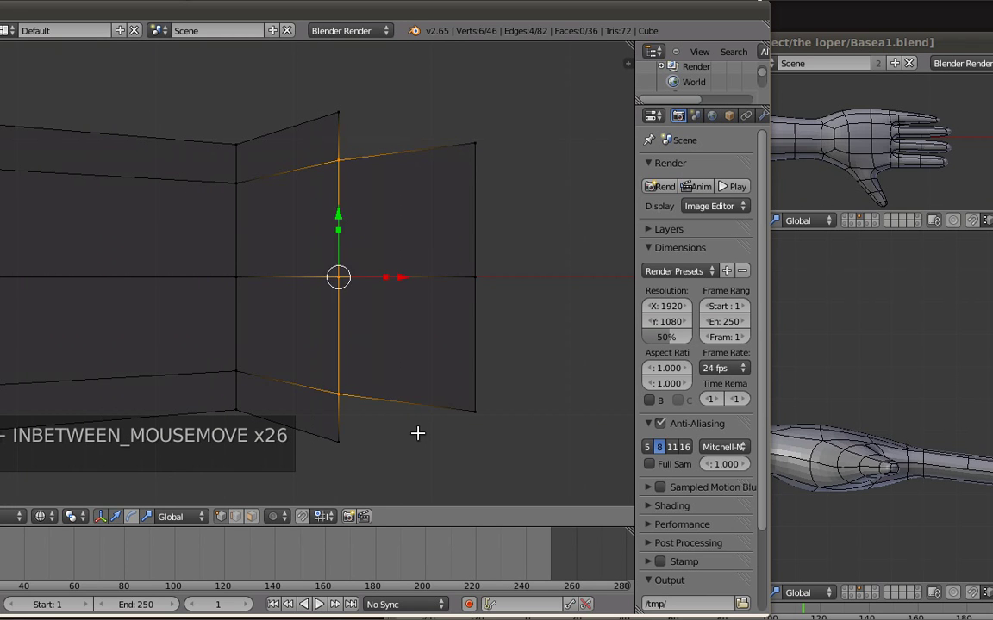
{"action": "key", "text": "s"}
{"action": "key", "text": "Escape"}
Step: Select the open end vertices of the palm strips, scale them down and pull them back slightly along X
{"action": "key", "text": "a"}
{"action": "key", "text": "b"}
{"action": "left_click_drag", "start_coordinate": [458, 101], "coordinate": [567, 525]}
{"action": "key", "text": "s"}
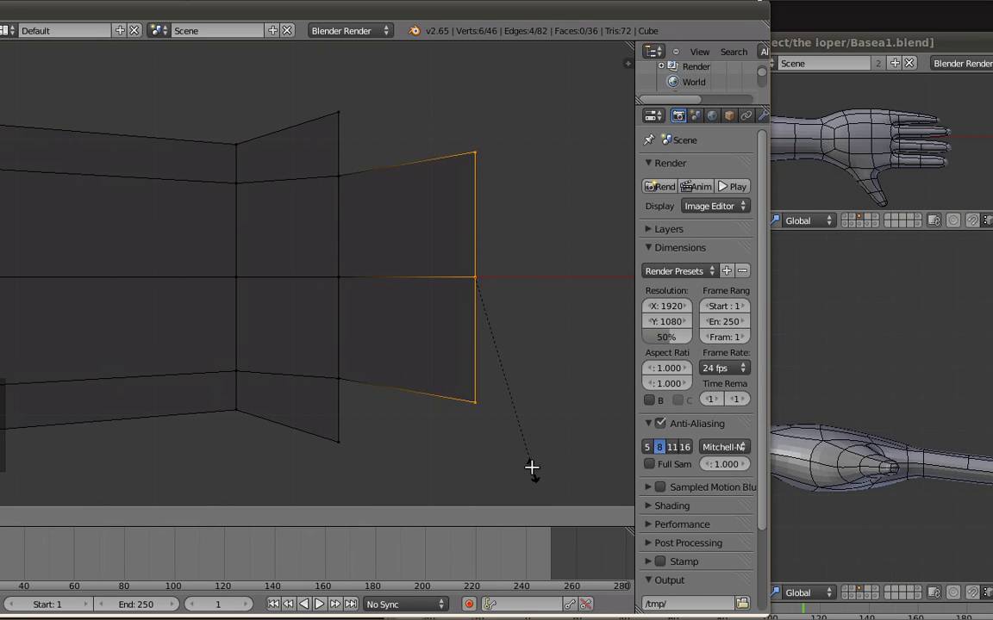
{"action": "left_click", "coordinate": [529, 456]}
{"action": "middle_click_drag", "start_coordinate": [517, 253], "coordinate": [460, 238], "text": "shift"}
{"action": "left_click_drag", "start_coordinate": [486, 258], "coordinate": [470, 257]}
{"action": "key", "text": "a"}
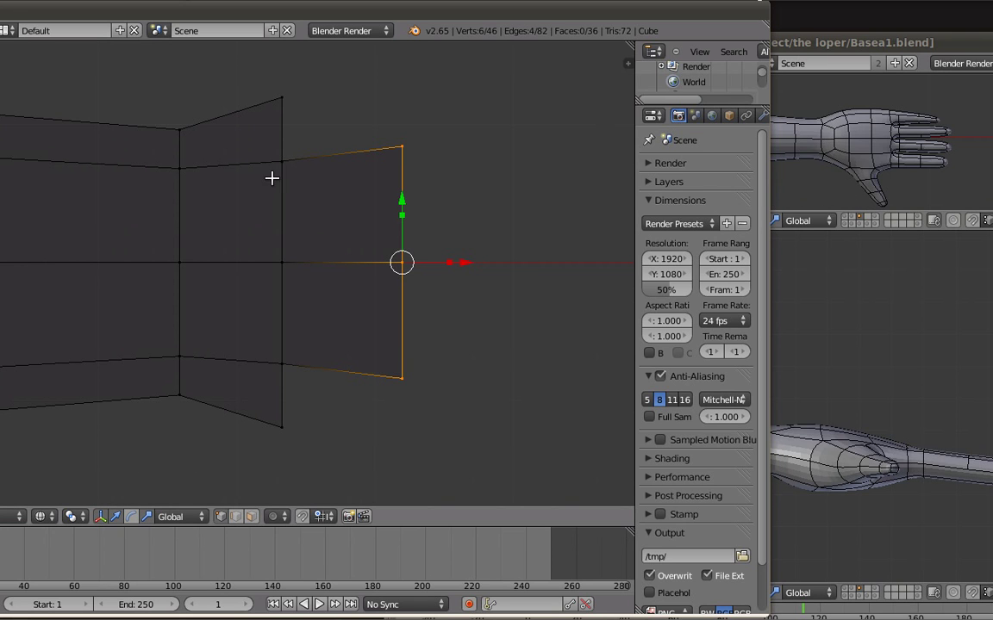
Step: Reselect the flared ring's middle vertices and scale them further inward
{"action": "key", "text": "a"}
{"action": "key", "text": "b"}
{"action": "left_click_drag", "start_coordinate": [257, 147], "coordinate": [301, 389]}
{"action": "key", "text": "s"}
{"action": "left_click", "coordinate": [292, 383]}
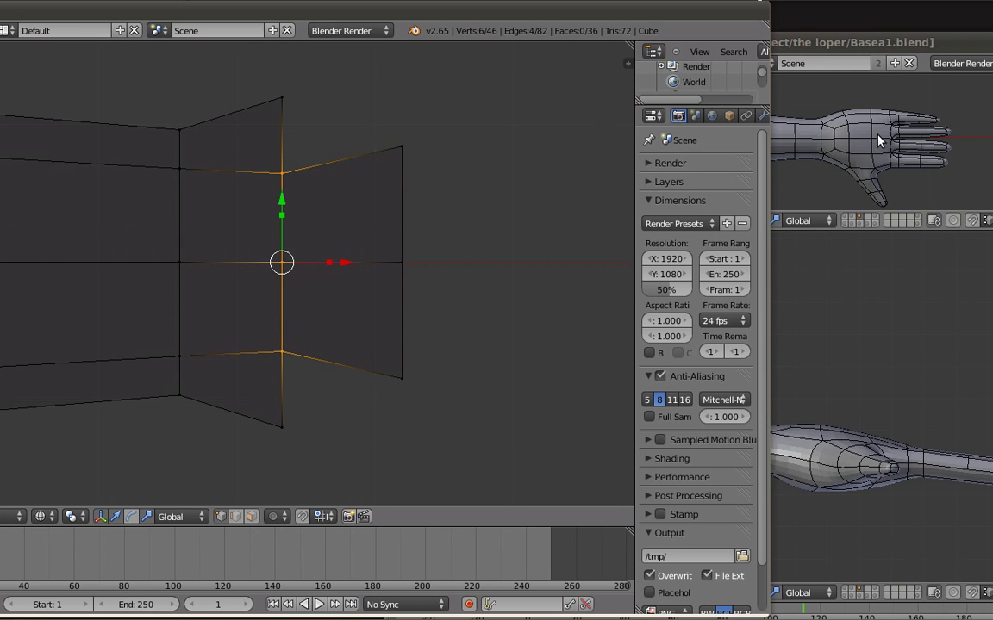
Step: Select the palm's open end vertices again and narrow them to nearly the width of the flared ring's middle vertices
{"action": "key", "text": "a"}
{"action": "left_click_drag", "start_coordinate": [440, 345], "coordinate": [452, 405]}
{"action": "left_click_drag", "start_coordinate": [404, 213], "coordinate": [408, 222]}
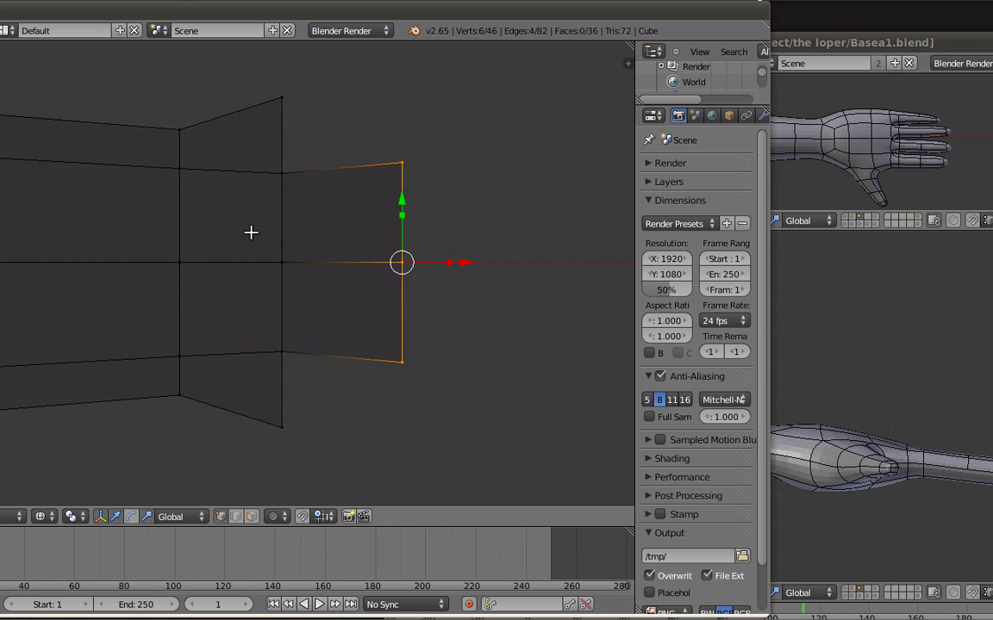
Step: Box-select the flared ring's upper and middle-height vertices in the wireframe front view and raise them along the Z axis
{"action": "mouse_move", "coordinate": [323, 312]}
{"action": "middle_mouse_down"}
{"action": "mouse_move", "coordinate": [291, 214]}
{"action": "mouse_move", "coordinate": [339, 280]}
{"action": "middle_mouse_up"}
{"action": "key", "text": "z"}
{"action": "key", "text": "KP_1"}
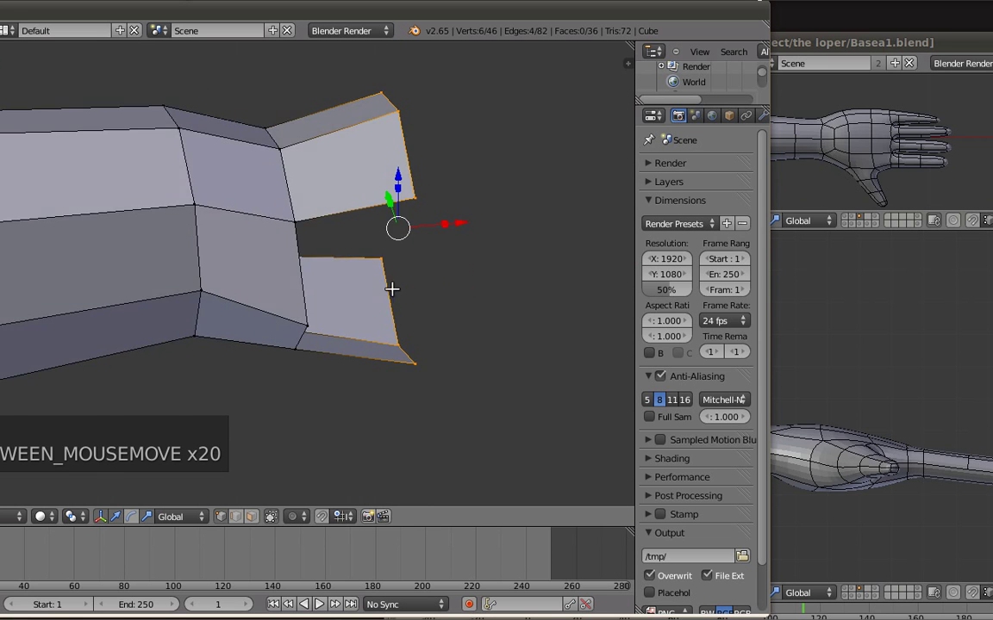
{"action": "key", "text": "a"}
{"action": "key", "text": "z"}
{"action": "key", "text": "b"}
{"action": "mouse_move", "coordinate": [250, 84]}
{"action": "left_mouse_down"}
{"action": "mouse_move", "coordinate": [311, 147]}
{"action": "mouse_move", "coordinate": [328, 299]}
{"action": "left_mouse_up"}
{"action": "middle_click_drag", "start_coordinate": [323, 186], "coordinate": [338, 211], "text": "shift"}
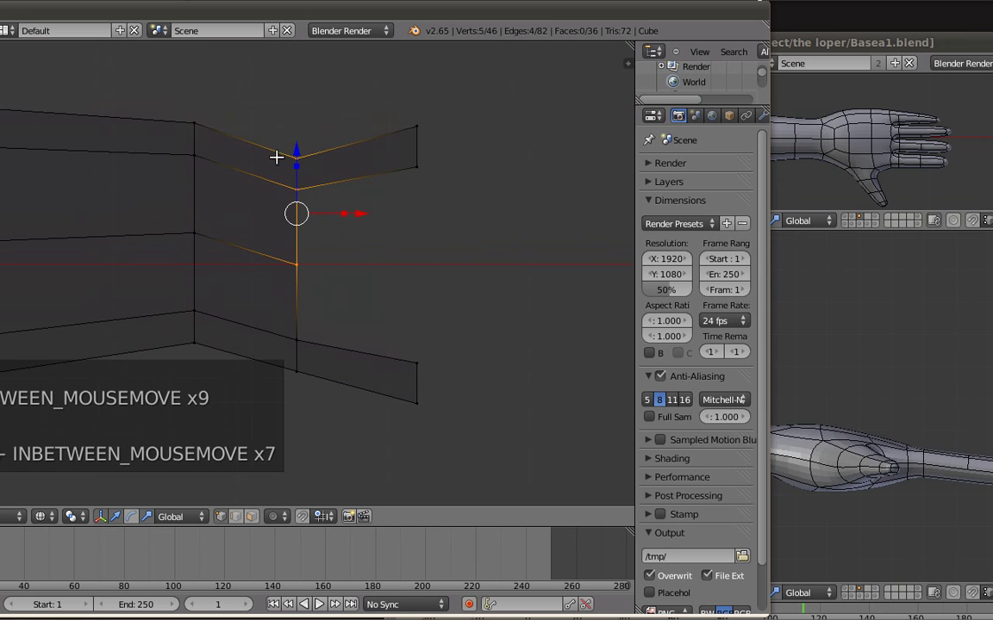
{"action": "left_click_drag", "start_coordinate": [297, 147], "coordinate": [305, 109]}
Step: Select the upper palm strip's end vertices and raise them slightly along Z
{"action": "key", "text": "a"}
{"action": "key", "text": "b"}
{"action": "left_click_drag", "start_coordinate": [388, 74], "coordinate": [423, 205]}
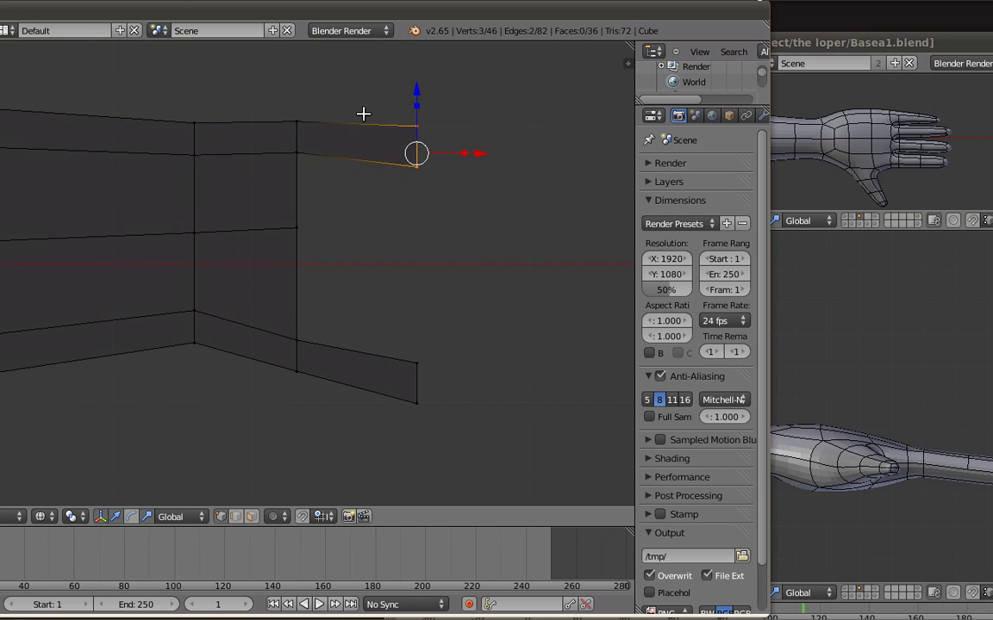
{"action": "left_click_drag", "start_coordinate": [406, 97], "coordinate": [412, 79]}
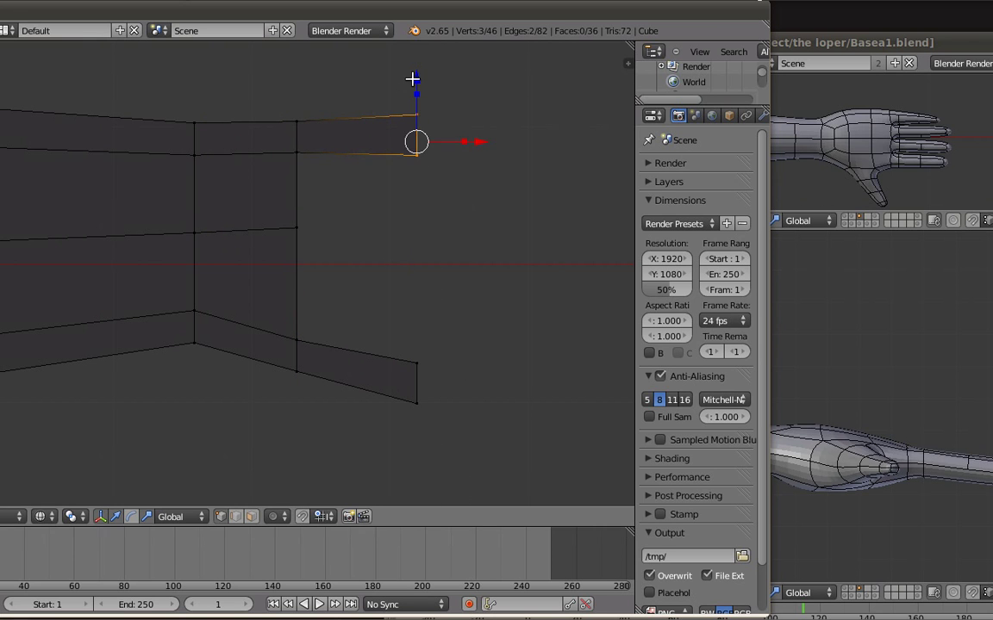
Step: Select all six palm end vertices in the top view and extrude a new section outward along X
{"action": "key", "text": "KP_7"}
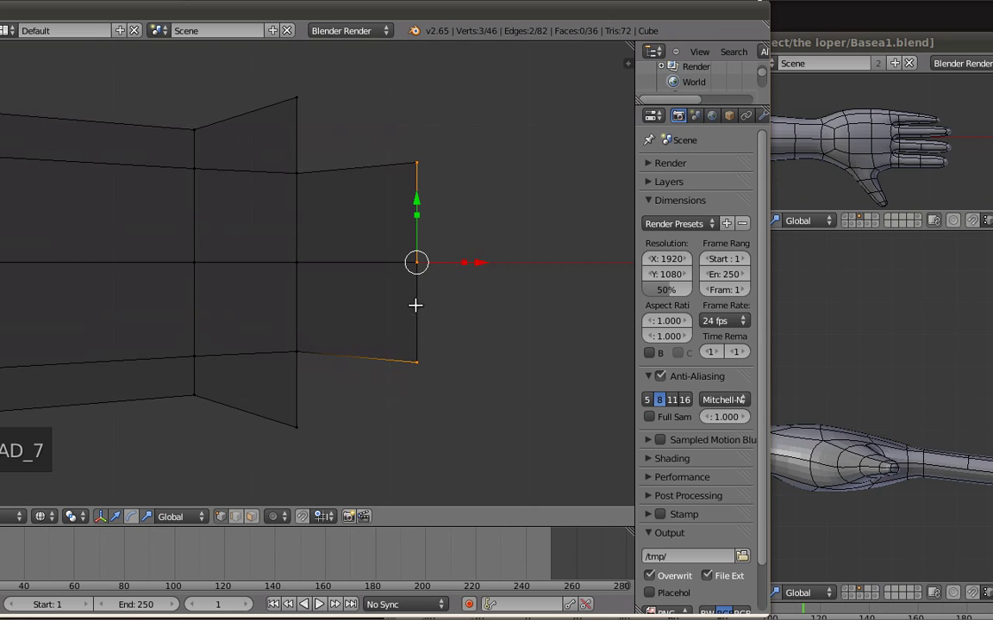
{"action": "key", "text": "b"}
{"action": "left_click_drag", "start_coordinate": [383, 129], "coordinate": [505, 403]}
{"action": "middle_click_drag", "start_coordinate": [483, 315], "coordinate": [448, 310], "text": "shift"}
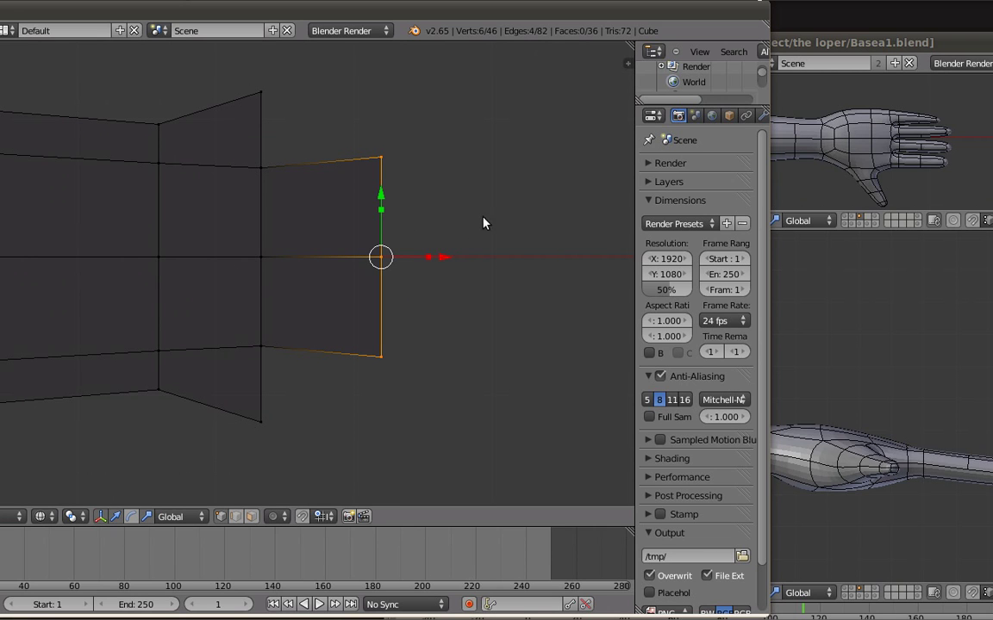
{"action": "left_click_drag", "start_coordinate": [378, 223], "coordinate": [381, 221]}
{"action": "key", "text": "e"}
{"action": "right_click", "coordinate": [472, 251]}
{"action": "left_click_drag", "start_coordinate": [454, 257], "coordinate": [556, 259]}
Step: Extrude one more palm section of similar length from the open end along X
{"action": "middle_click_drag", "start_coordinate": [371, 238], "coordinate": [122, 214], "text": "shift"}
{"action": "scroll", "coordinate": [290, 235], "scroll_direction": "down", "scroll_amount": 2}
{"action": "middle_click_drag", "start_coordinate": [290, 234], "coordinate": [341, 246], "text": "shift"}
{"action": "key", "text": "e"}
{"action": "right_click", "coordinate": [345, 246]}
{"action": "left_click_drag", "start_coordinate": [385, 261], "coordinate": [472, 260]}
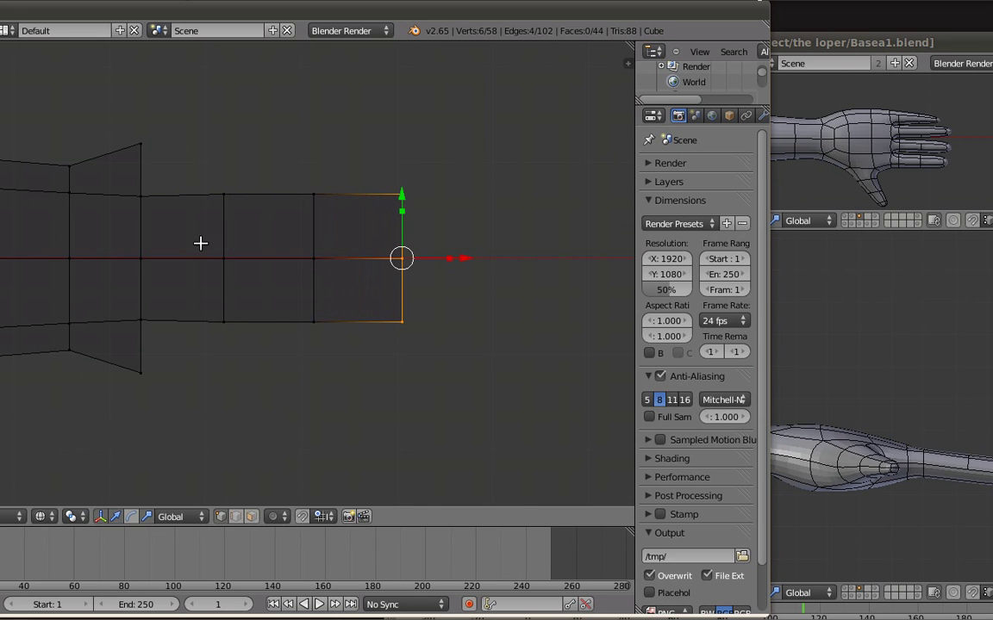
Step: Select the last three palm edge loops, shift them toward the wrist and shorten their spacing along X
{"action": "key", "text": "b"}
{"action": "left_click_drag", "start_coordinate": [174, 129], "coordinate": [376, 335]}
{"action": "left_click_drag", "start_coordinate": [391, 260], "coordinate": [347, 259]}
{"action": "key", "text": "s"}
{"action": "key", "text": "x"}
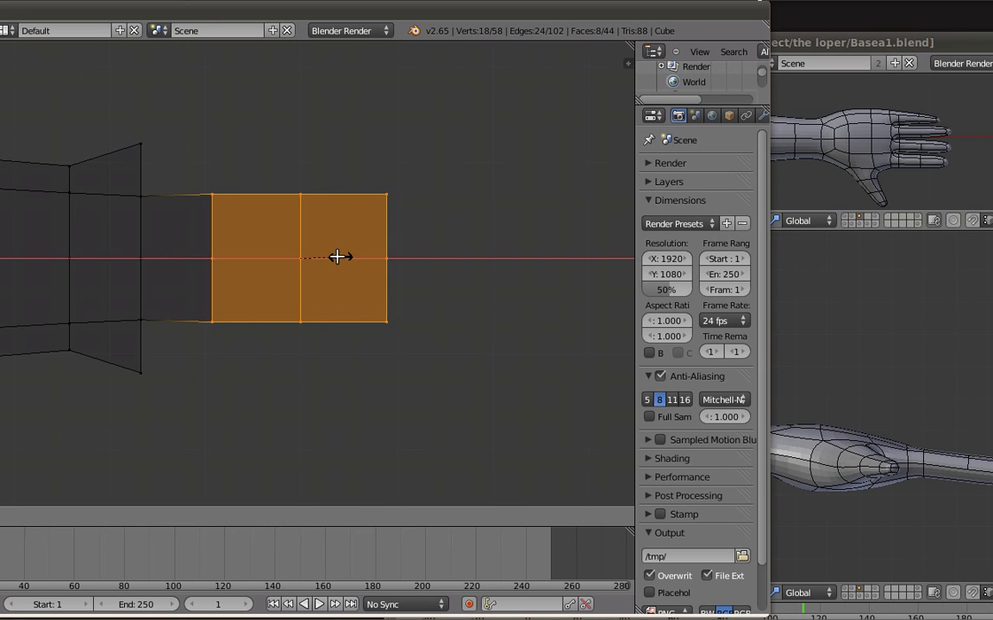
{"action": "left_click", "coordinate": [336, 257]}
{"action": "left_click_drag", "start_coordinate": [361, 255], "coordinate": [355, 257]}
Step: Move the flared ring's two outer corners back toward the forearm and clear the selection
{"action": "key", "text": "a"}
{"action": "middle_click_drag", "start_coordinate": [241, 357], "coordinate": [301, 367], "text": "shift"}
{"action": "left_click_drag", "start_coordinate": [188, 390], "coordinate": [170, 381]}
{"action": "left_click_drag", "start_coordinate": [212, 155], "coordinate": [186, 159]}
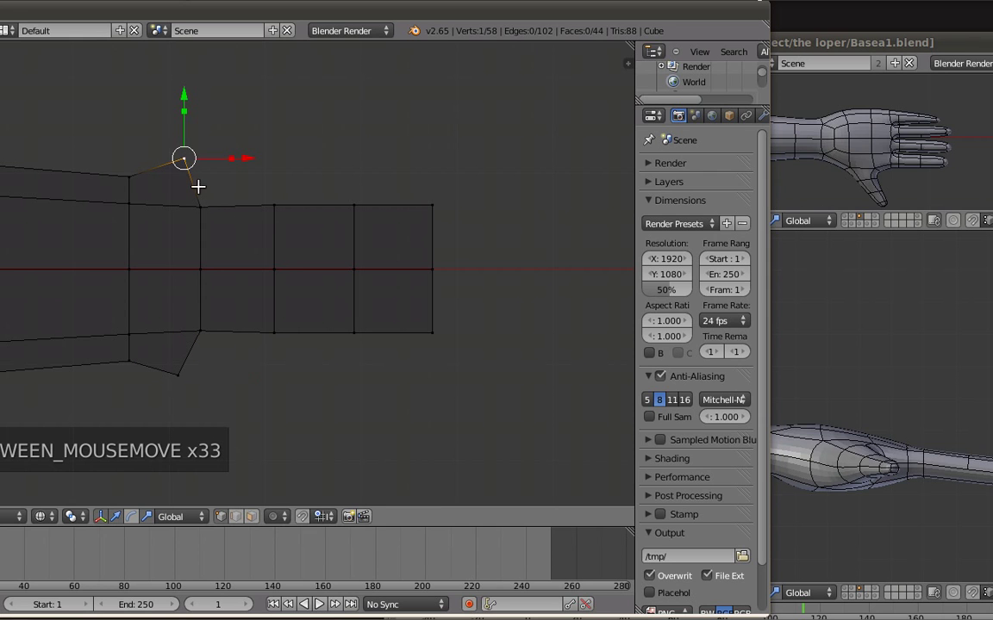
{"action": "key", "text": "a"}
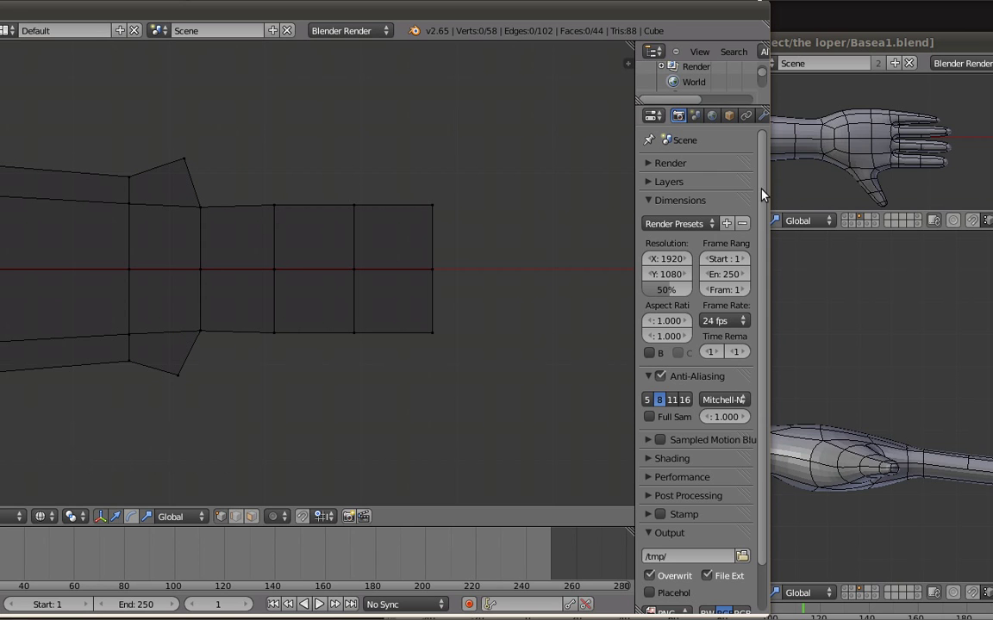
Step: Bring the reference model's window forward and view its wrist and palm from the top in the upper viewport
{"action": "scroll", "coordinate": [902, 148], "scroll_direction": "up", "scroll_amount": 4}
{"action": "left_click", "coordinate": [902, 148]}
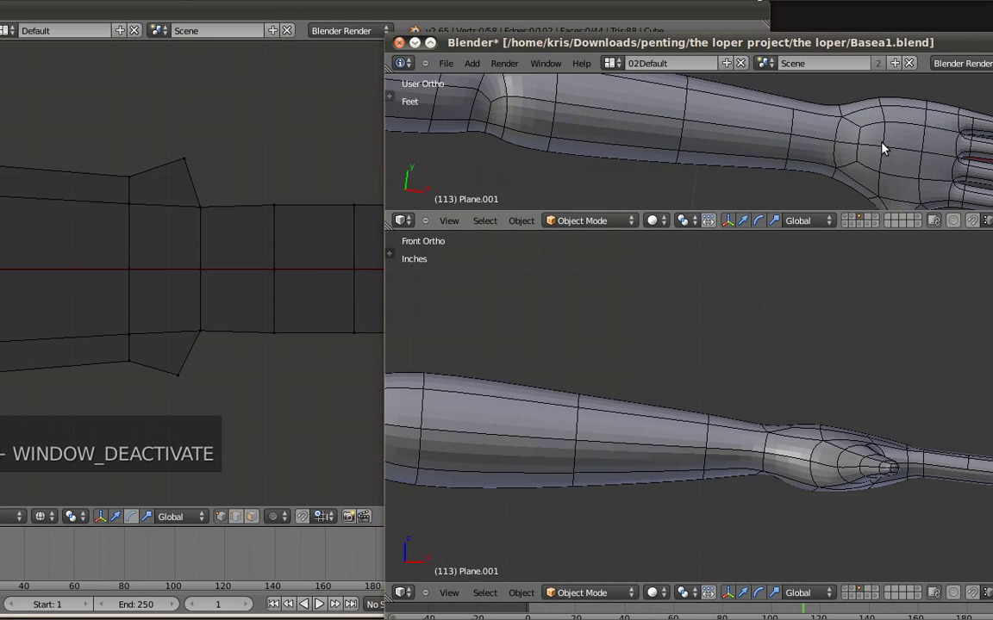
{"action": "key", "text": "KP_7"}
{"action": "scroll", "coordinate": [900, 155], "scroll_direction": "up", "scroll_amount": 1}
{"action": "middle_click_drag", "start_coordinate": [900, 156], "coordinate": [711, 164], "text": "shift"}
{"action": "left_click_drag", "start_coordinate": [689, 43], "coordinate": [854, 36]}
{"action": "middle_click_drag", "start_coordinate": [870, 168], "coordinate": [848, 144], "text": "shift"}
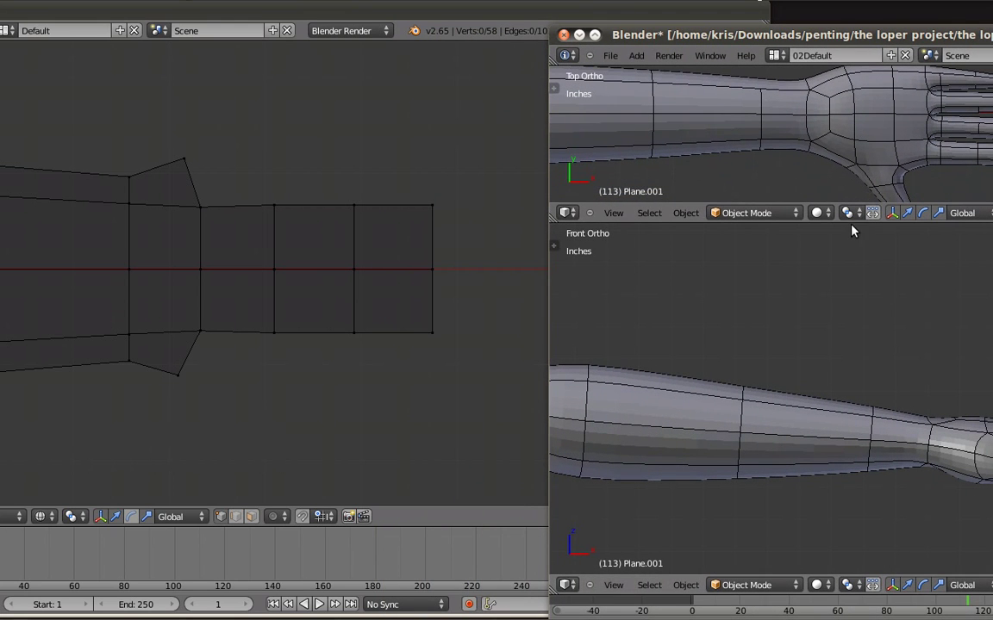
Step: Show the reference hand from the top in the lower viewport, enlarged around the palm and fingers
{"action": "key", "text": "KP_7"}
{"action": "middle_click_drag", "start_coordinate": [915, 380], "coordinate": [604, 360], "text": "shift"}
{"action": "scroll", "coordinate": [722, 351], "scroll_direction": "up", "scroll_amount": 1}
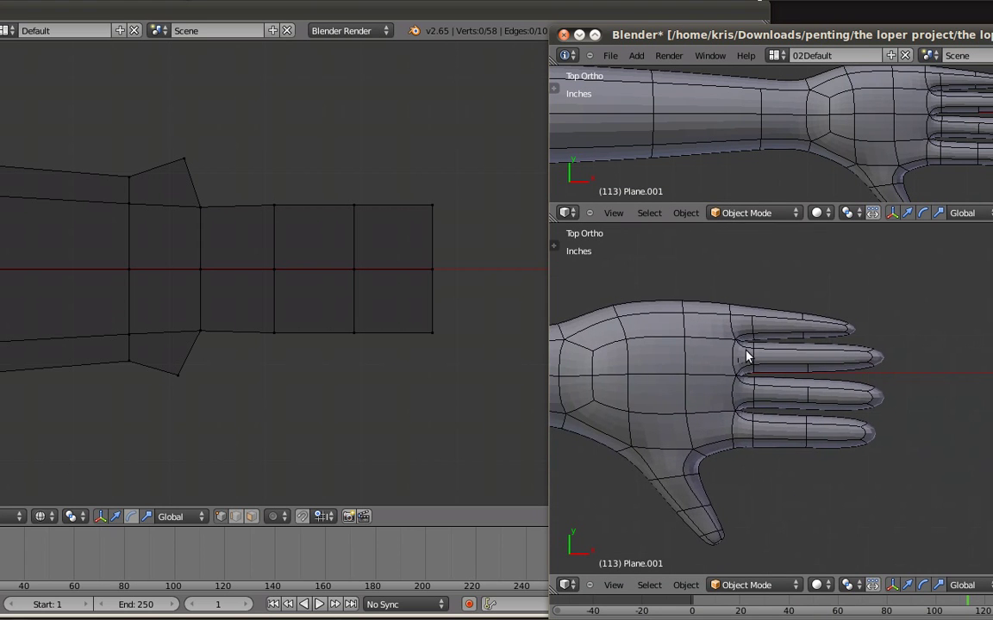
{"action": "middle_click_drag", "start_coordinate": [738, 352], "coordinate": [746, 351], "text": "shift"}
Step: Arrange the modelling and reference windows side by side so the palm mesh and reference hand are both in view
{"action": "left_click_drag", "start_coordinate": [489, 11], "coordinate": [374, 10]}
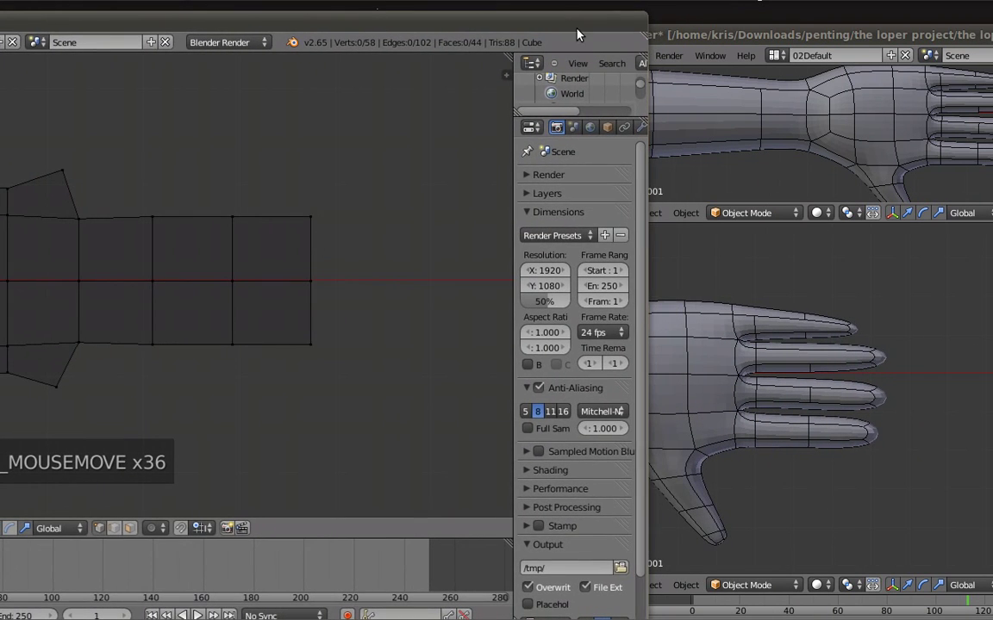
{"action": "left_click_drag", "start_coordinate": [701, 38], "coordinate": [784, 24]}
{"action": "left_click_drag", "start_coordinate": [536, 31], "coordinate": [529, 21]}
{"action": "middle_click_drag", "start_coordinate": [260, 279], "coordinate": [285, 280], "text": "shift"}
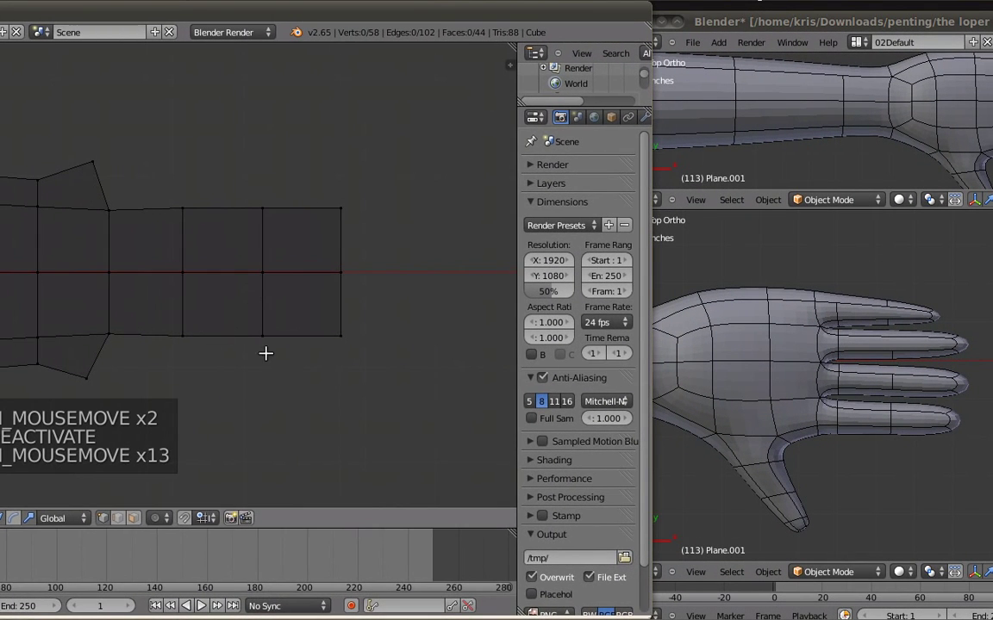
Step: Compare the palm sections of the wireframe mesh with the edge layout of the reference hand from the top
{"action": "scroll", "coordinate": [255, 352], "scroll_direction": "up", "scroll_amount": 2}
{"action": "middle_click_drag", "start_coordinate": [267, 352], "coordinate": [344, 374], "text": "shift"}
{"action": "scroll", "coordinate": [348, 370], "scroll_direction": "down", "scroll_amount": 2}
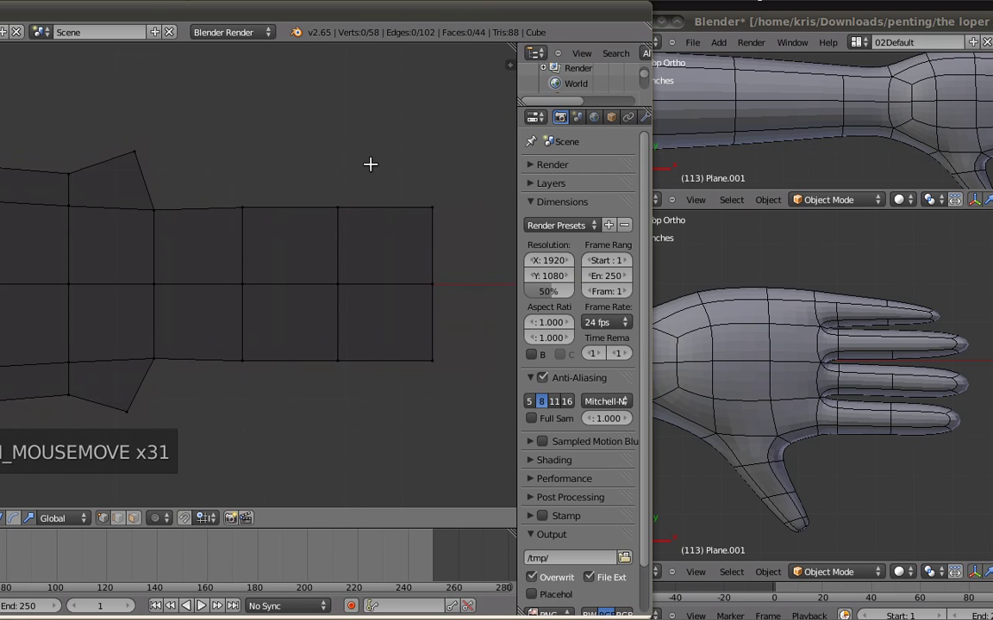
{"action": "key", "text": "a"}
{"action": "key", "text": "a"}
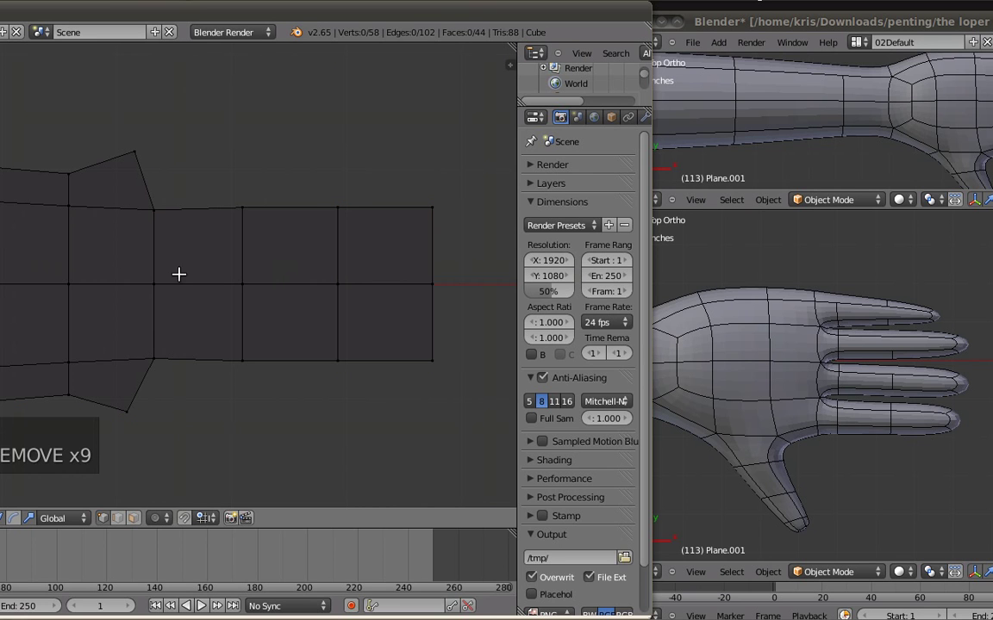
{"action": "middle_click_drag", "start_coordinate": [301, 242], "coordinate": [328, 249], "text": "shift"}
{"action": "middle_click_drag", "start_coordinate": [782, 331], "coordinate": [792, 380]}
{"action": "key", "text": "KP_7"}
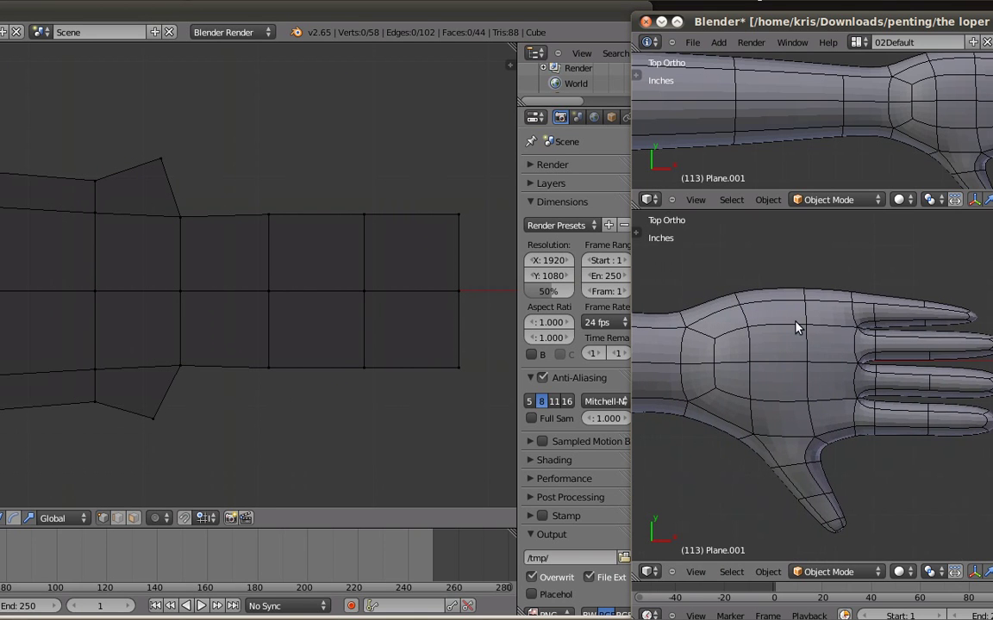
{"action": "middle_click_drag", "start_coordinate": [796, 323], "coordinate": [780, 317], "text": "shift"}
{"action": "middle_click", "coordinate": [394, 260]}
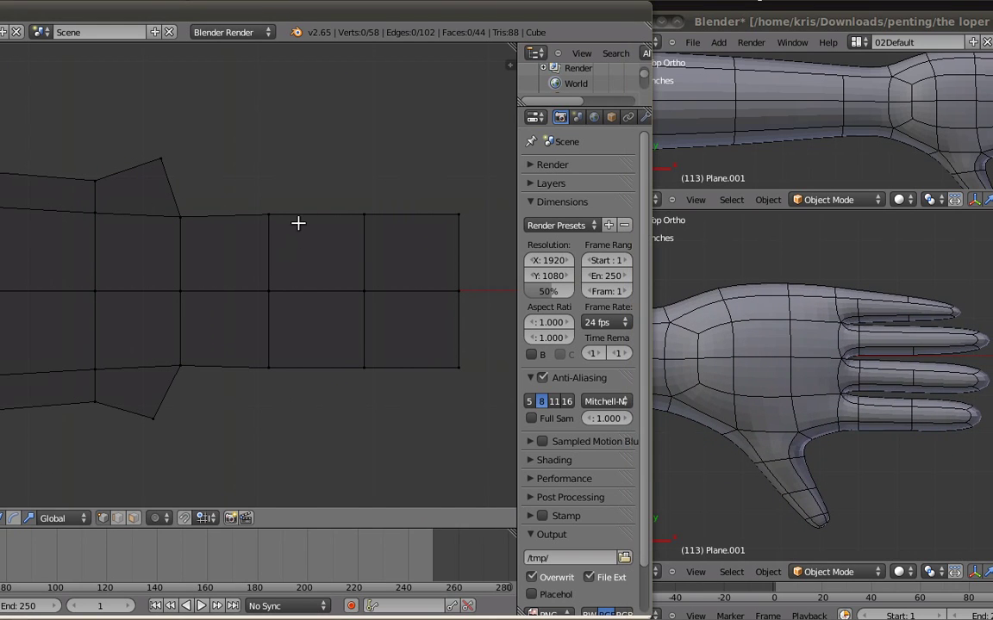
{"action": "key", "text": "a"}
{"action": "key", "text": "a"}
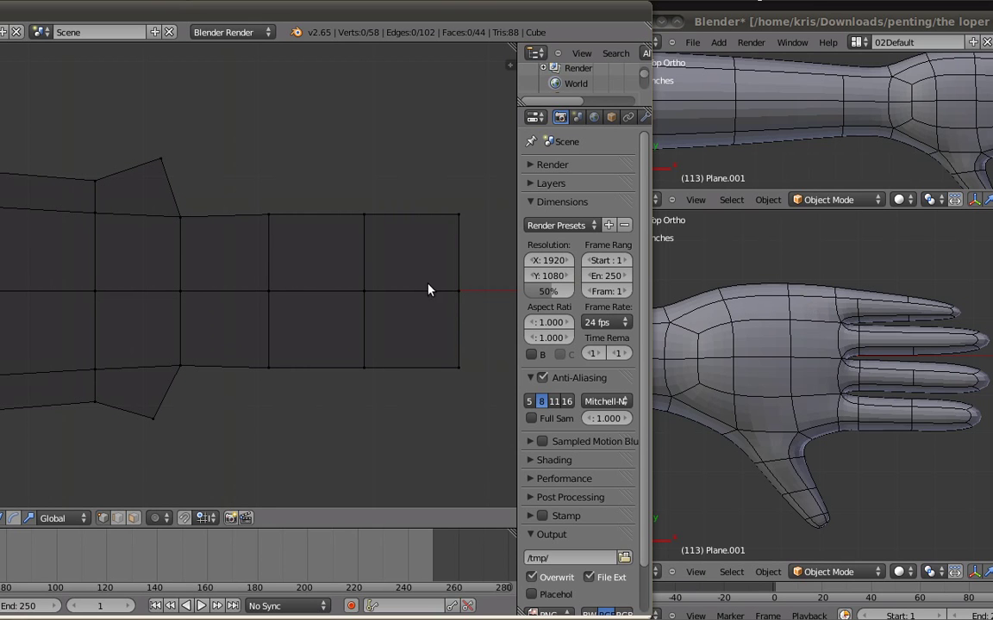
Step: Extrude the slanted end edges of the palm's upper side flap forward into a new section alongside the palm
{"action": "right_click", "coordinate": [162, 162]}
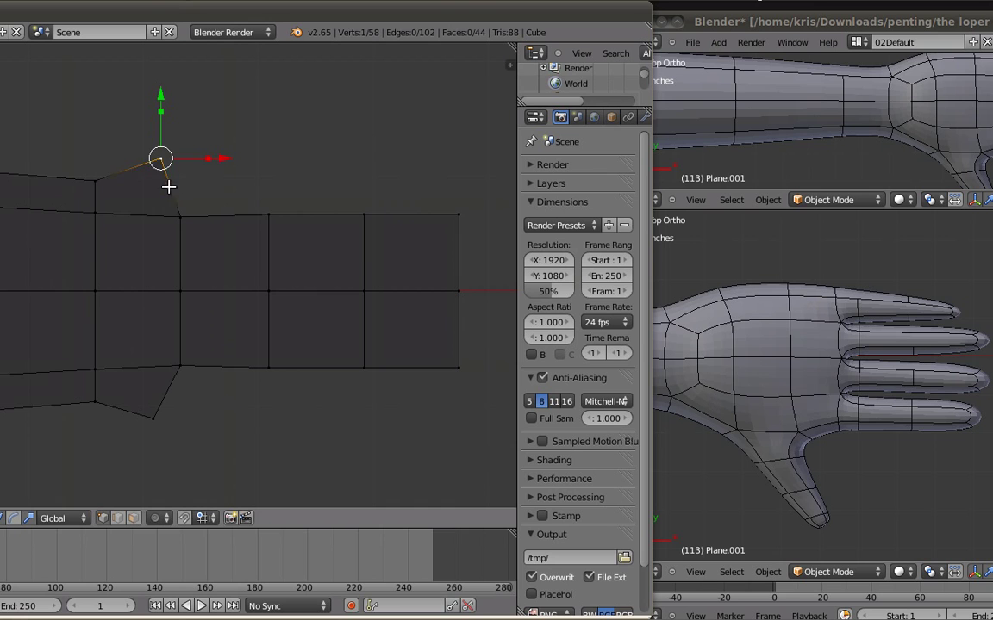
{"action": "key", "text": "b"}
{"action": "left_click_drag", "start_coordinate": [136, 121], "coordinate": [215, 230]}
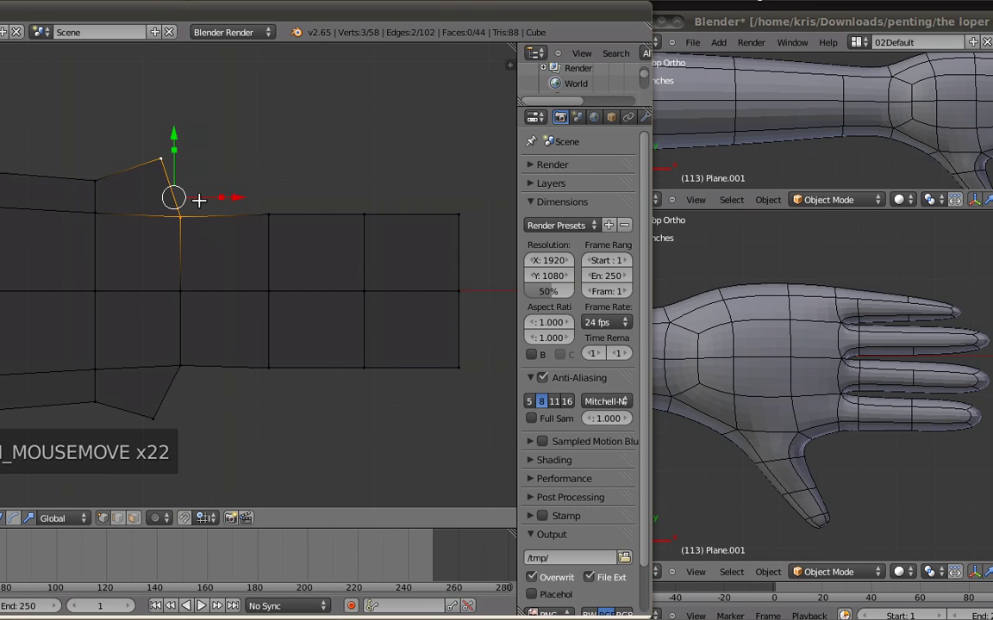
{"action": "key", "text": "e"}
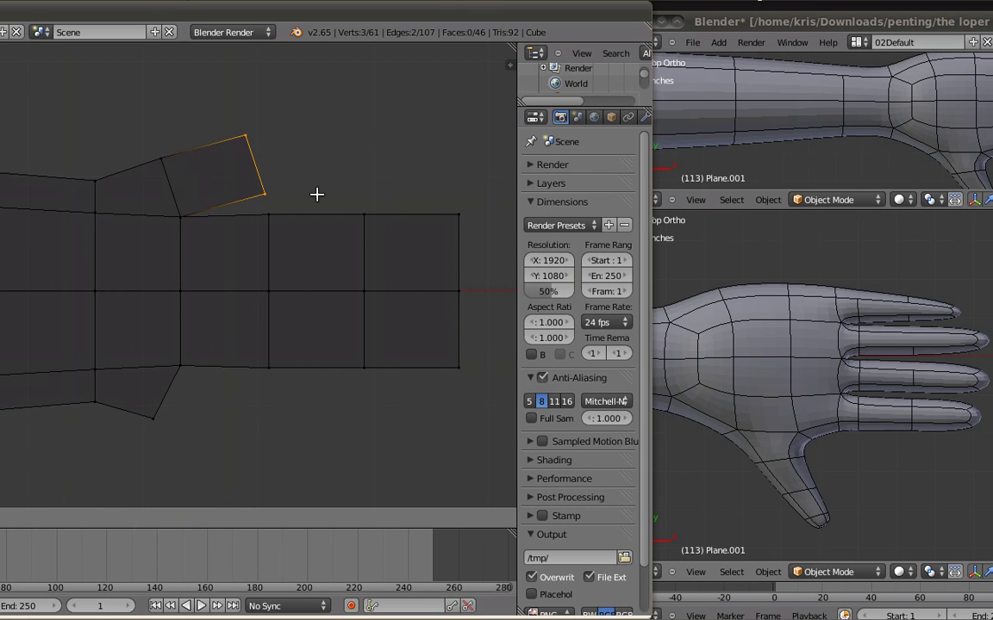
{"action": "left_click", "coordinate": [316, 194]}
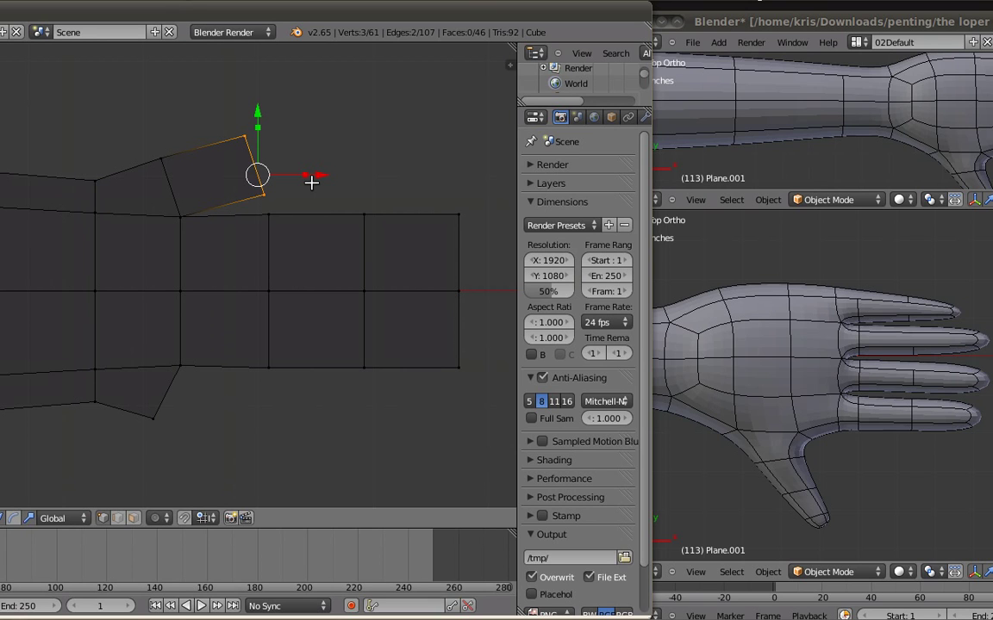
Step: Extrude two more sections from the side strip's end, rotating the end edges after the first to straighten the strip along the palm
{"action": "key", "text": "e"}
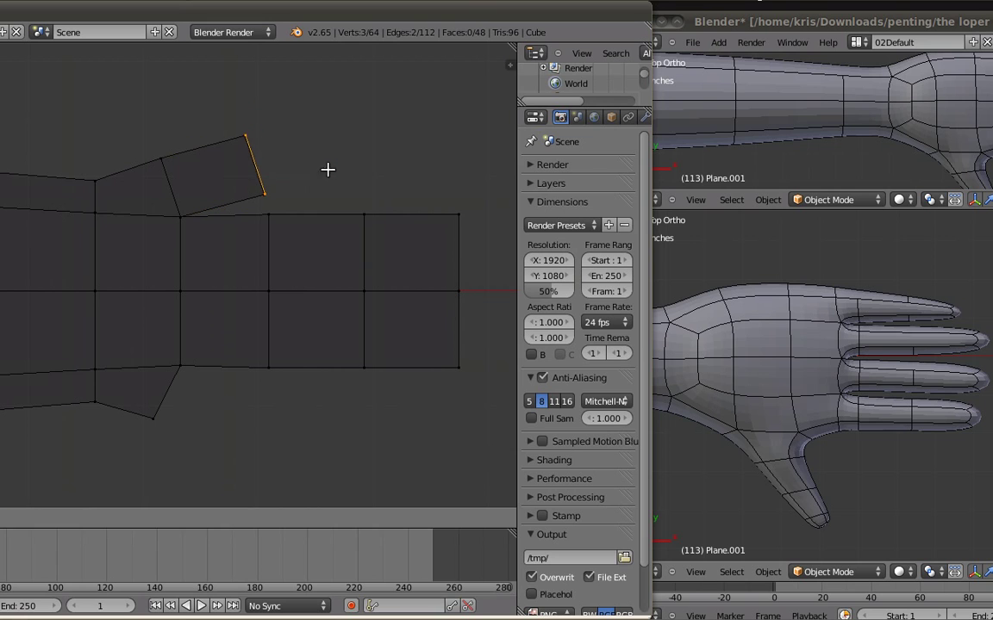
{"action": "left_click", "coordinate": [412, 167]}
{"action": "key", "text": "r"}
{"action": "left_click", "coordinate": [415, 166]}
{"action": "key", "text": "e"}
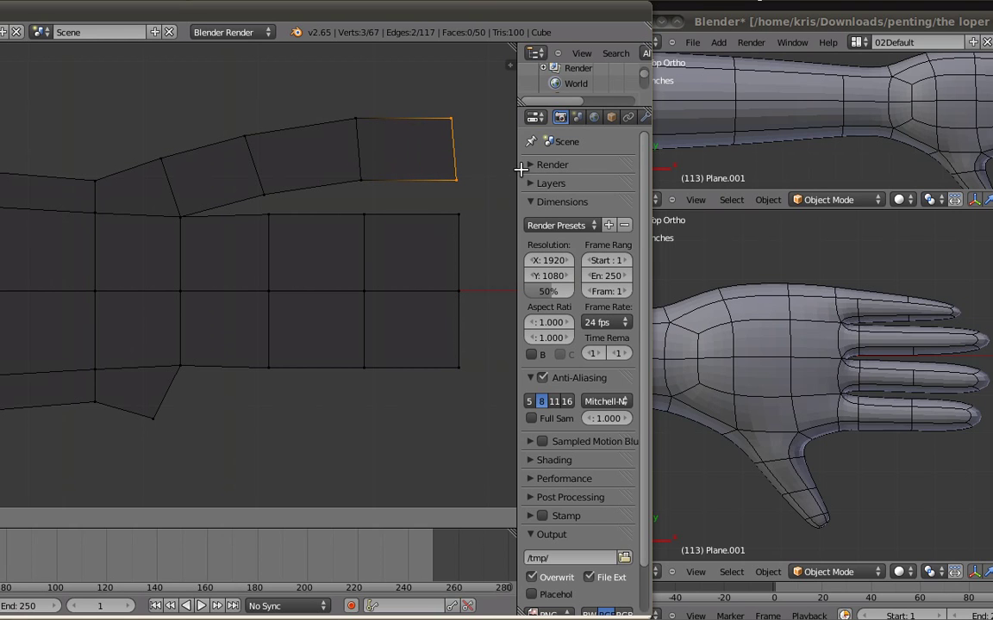
{"action": "left_click", "coordinate": [524, 167]}
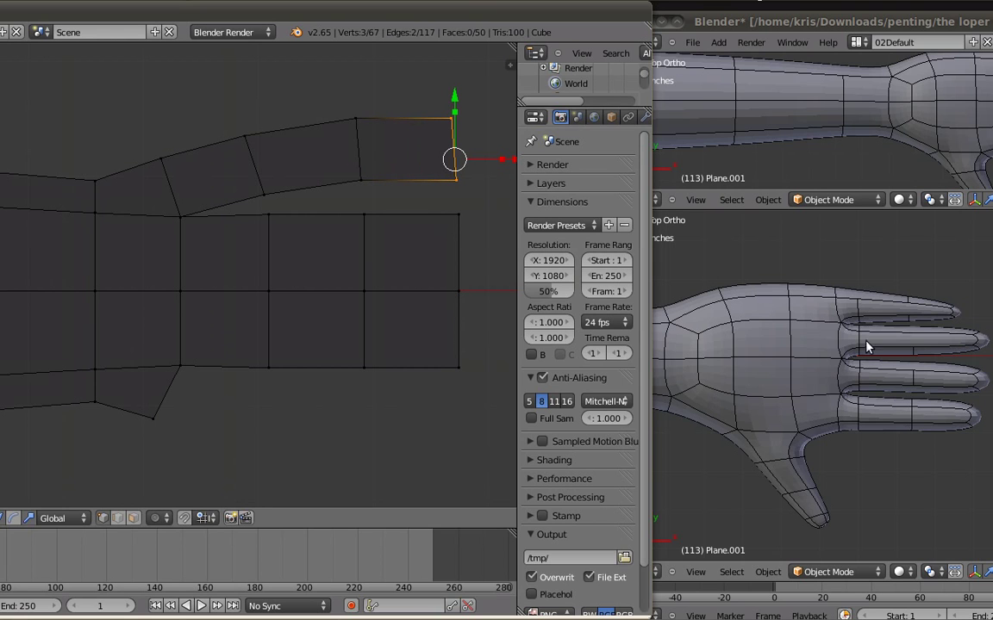
Step: Examine the reference hand's wrist and palm from the left, the back and an angled side view
{"action": "left_click", "coordinate": [773, 376]}
{"action": "key", "text": "ctrl+KP_3"}
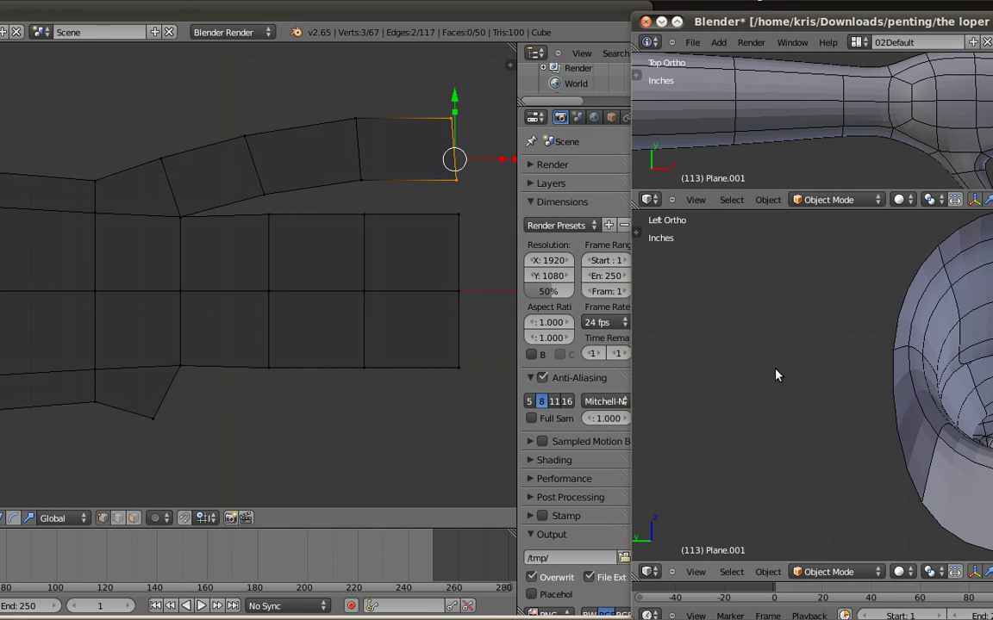
{"action": "key", "text": "ctrl+KP_1"}
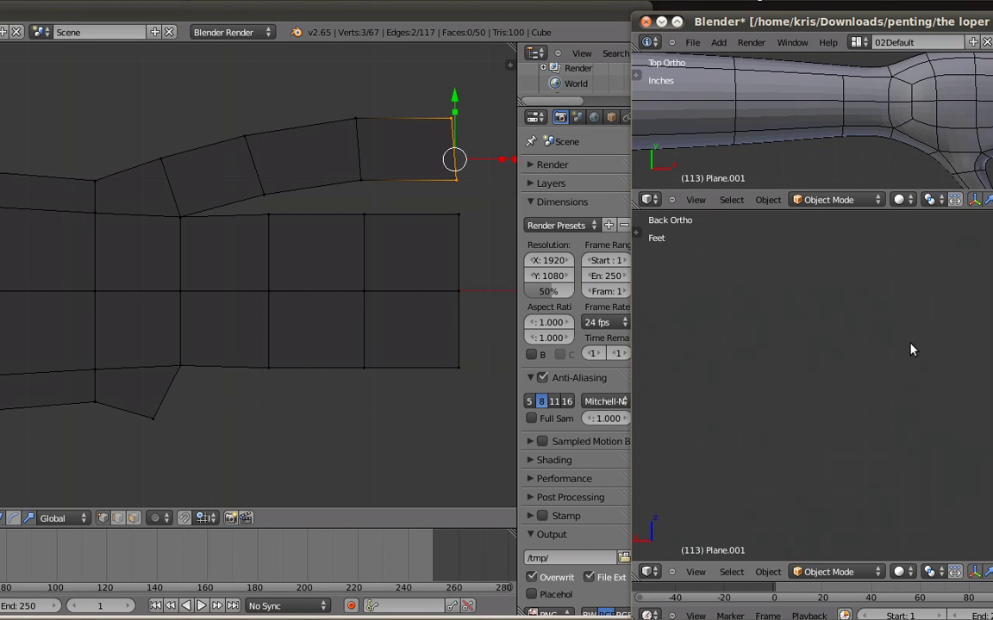
{"action": "scroll", "coordinate": [912, 350], "scroll_direction": "down", "scroll_amount": 5}
{"action": "scroll", "coordinate": [868, 355], "scroll_direction": "up", "scroll_amount": 5}
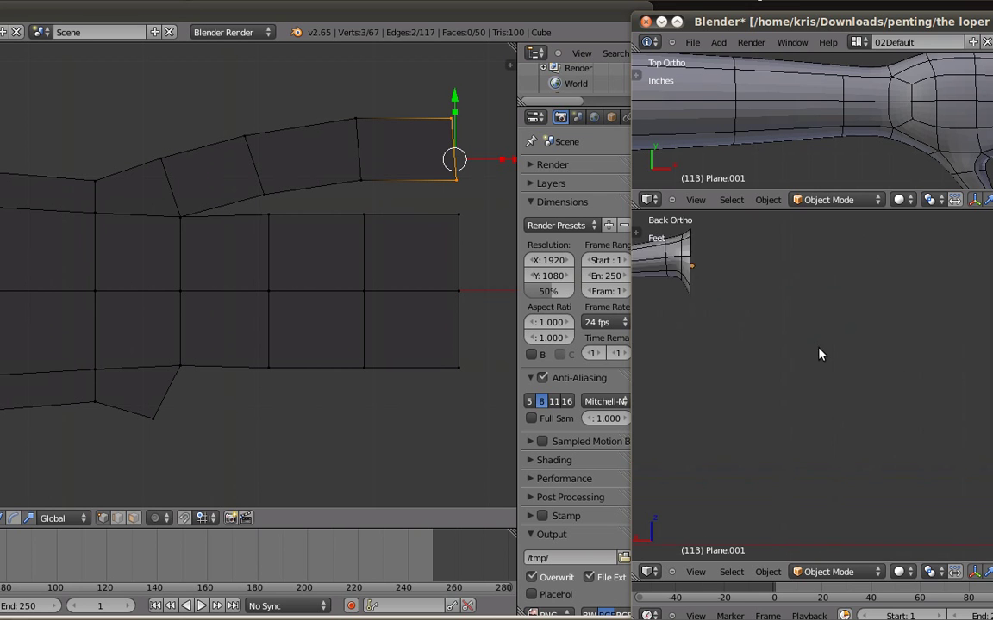
{"action": "middle_click_drag", "start_coordinate": [902, 420], "coordinate": [786, 353]}
{"action": "scroll", "coordinate": [884, 436], "scroll_direction": "up", "scroll_amount": 2}
Step: Mark the three wrist vertices behind the side strip and compare their edge layout with the reference wrist from the side
{"action": "middle_click_drag", "start_coordinate": [178, 204], "coordinate": [463, 312]}
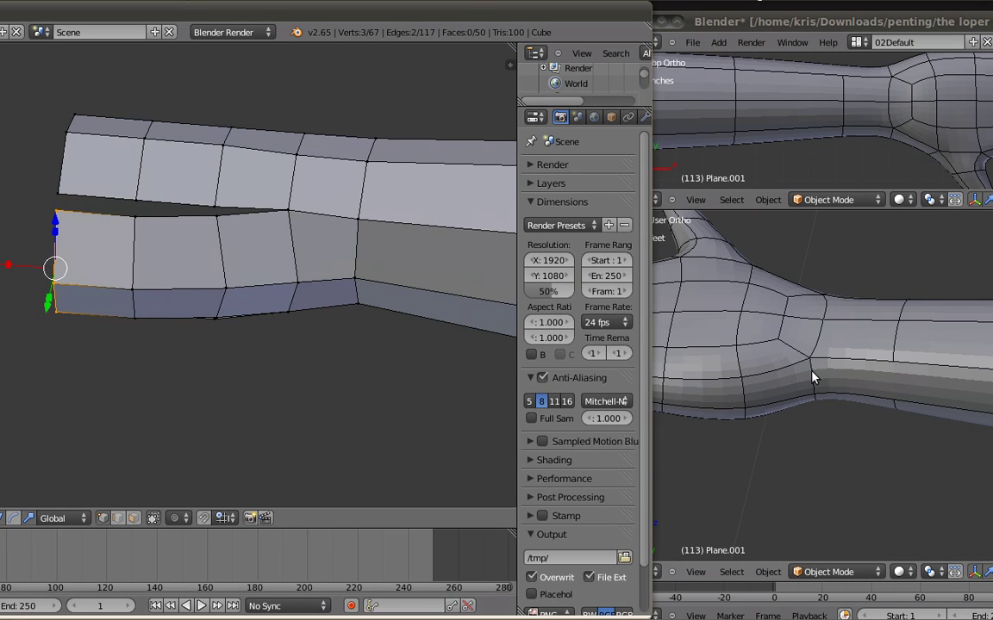
{"action": "right_click", "coordinate": [356, 222]}
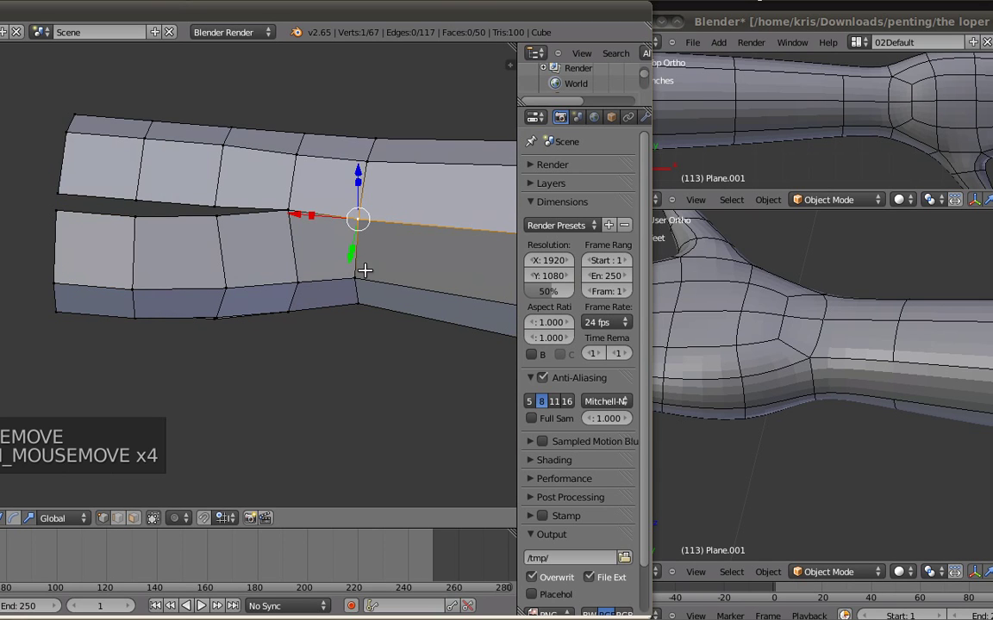
{"action": "right_click", "coordinate": [362, 285], "text": "shift"}
{"action": "right_click", "coordinate": [361, 303], "text": "shift"}
{"action": "middle_click_drag", "start_coordinate": [348, 267], "coordinate": [369, 260], "text": "shift"}
{"action": "middle_click_drag", "start_coordinate": [700, 395], "coordinate": [715, 422]}
{"action": "middle_click_drag", "start_coordinate": [278, 244], "coordinate": [301, 256]}
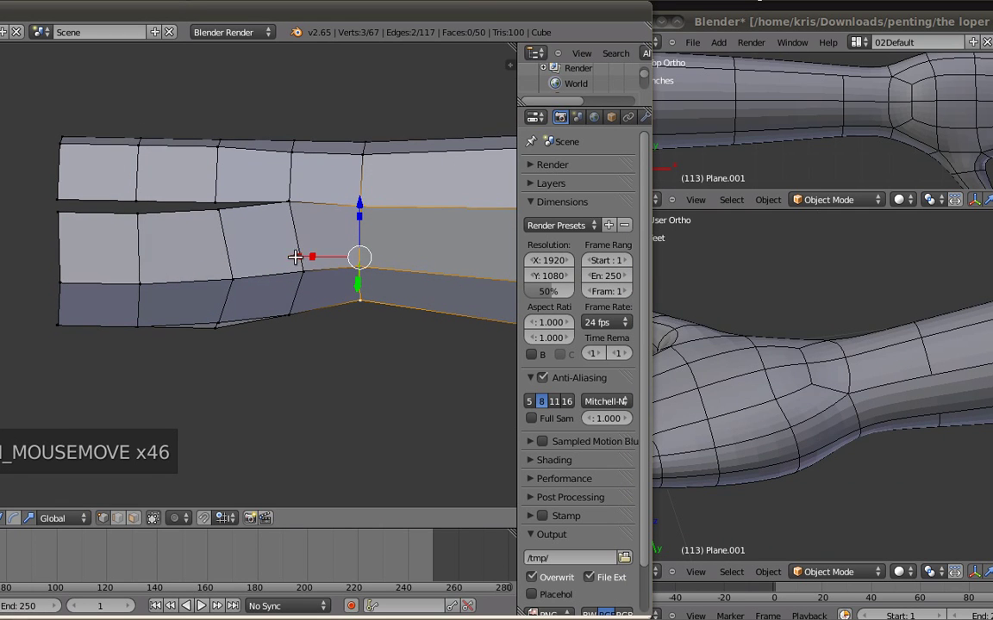
Step: Delete the outermost section of the extruded side strip, leaving the two sections nearest the wrist
{"action": "key", "text": "a"}
{"action": "right_click", "coordinate": [137, 246], "text": "alt"}
{"action": "right_click", "coordinate": [66, 225], "text": "alt+shift"}
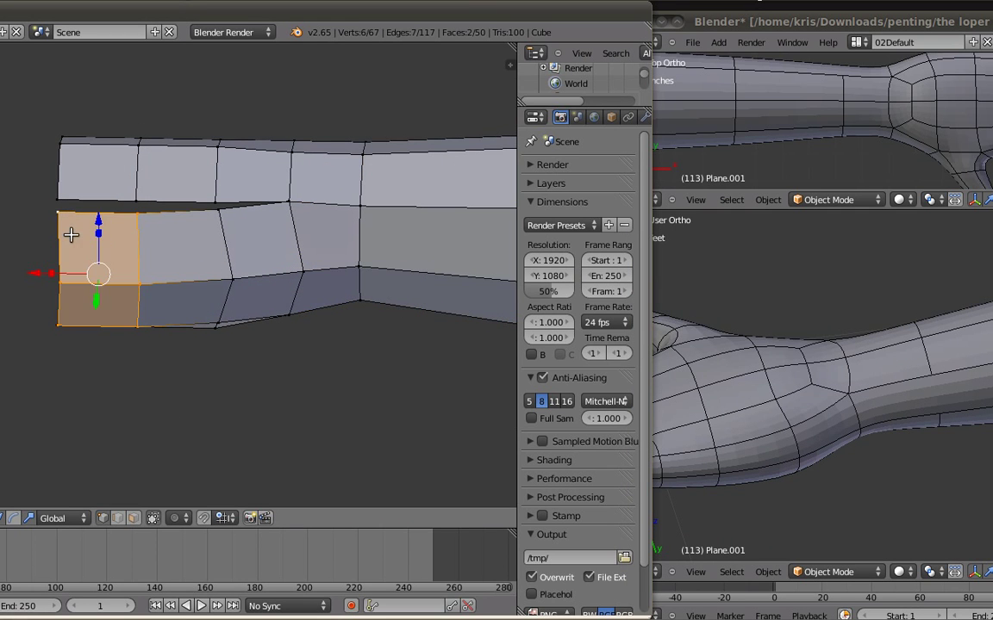
{"action": "key", "text": "x"}
{"action": "key", "text": "Return"}
{"action": "middle_click_drag", "start_coordinate": [237, 258], "coordinate": [230, 365]}
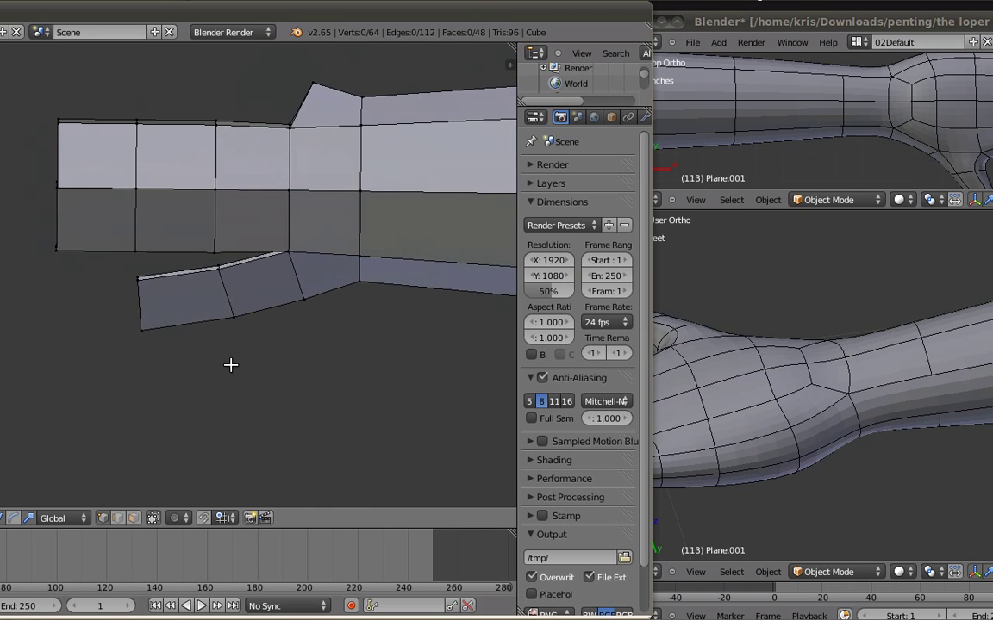
Step: Delete the edge loop at the reference mesh's wrist and view the simplified wrist in Object Mode
{"action": "left_click", "coordinate": [796, 381]}
{"action": "key", "text": "Tab"}
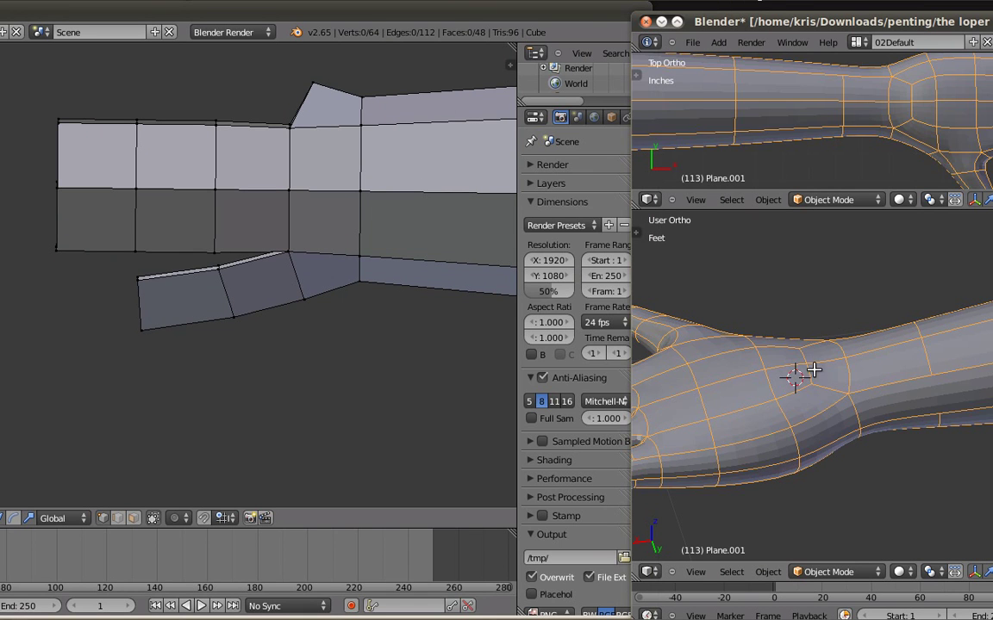
{"action": "key", "text": "a"}
{"action": "right_click", "coordinate": [802, 375]}
{"action": "key", "text": "x"}
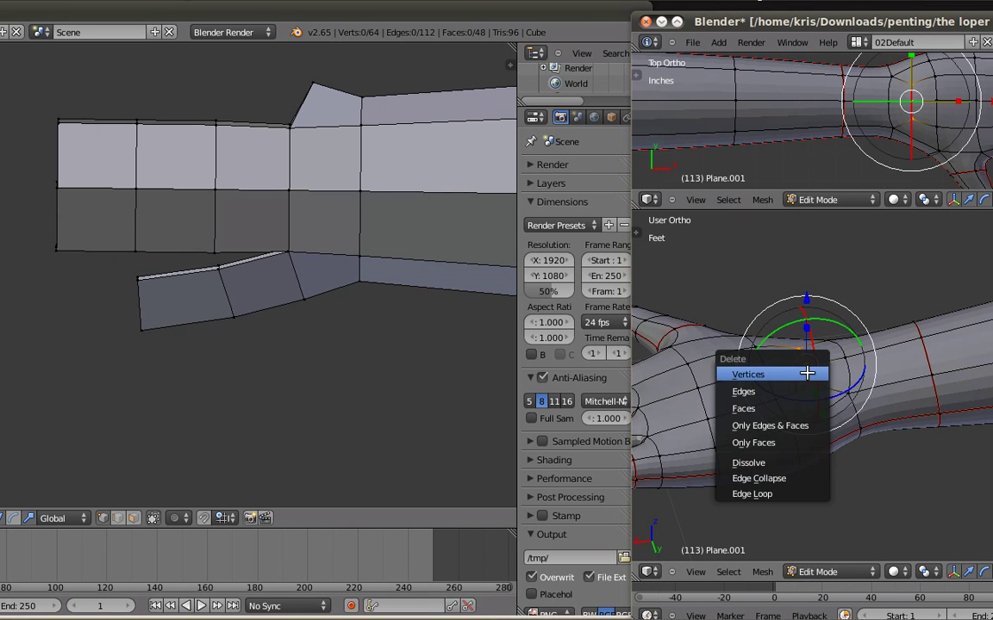
{"action": "left_click", "coordinate": [780, 494]}
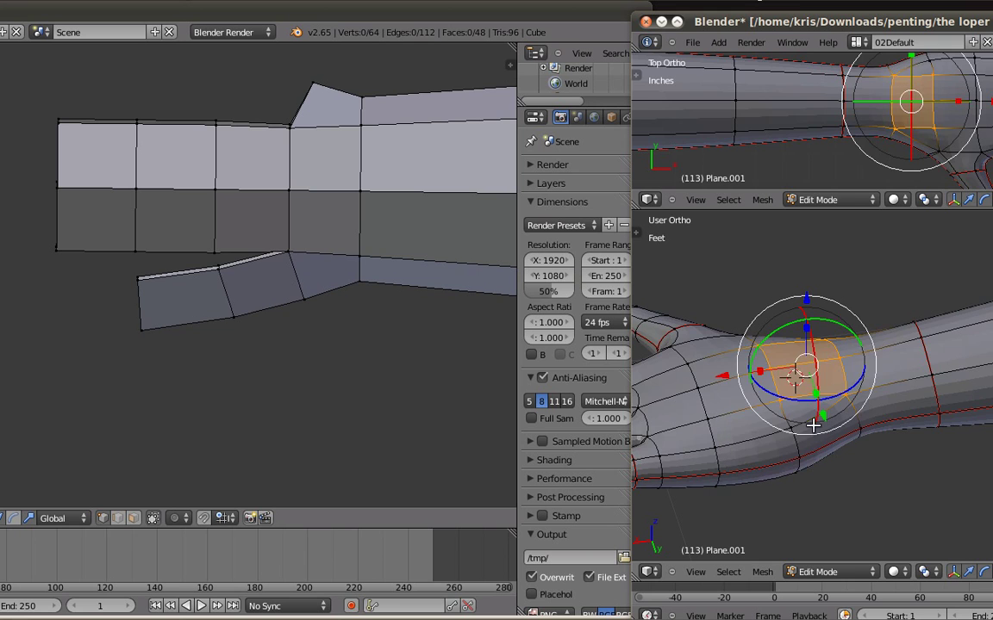
{"action": "key", "text": "Tab"}
{"action": "middle_click_drag", "start_coordinate": [769, 418], "coordinate": [786, 347]}
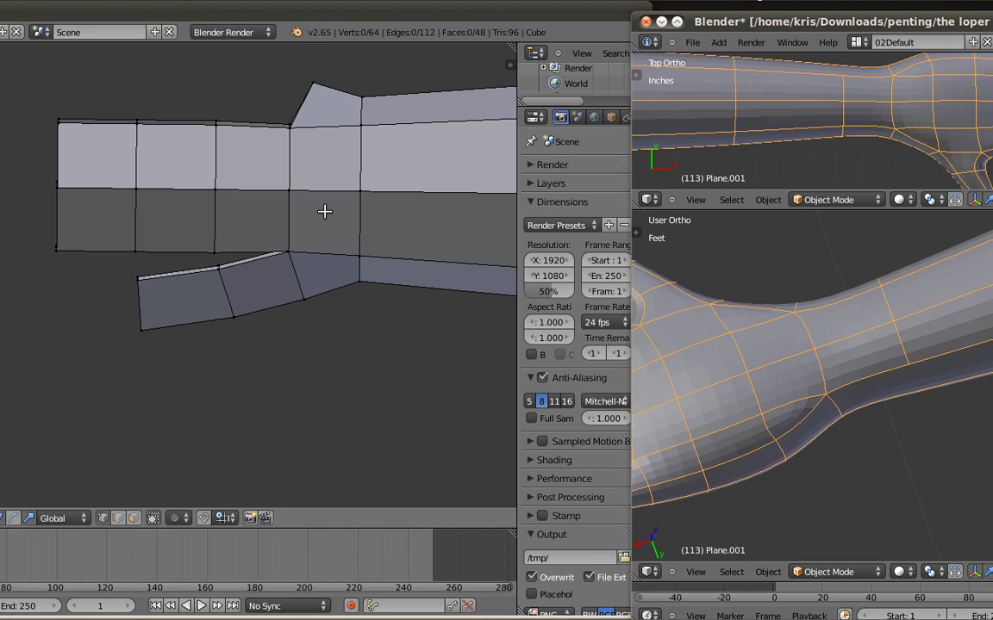
Step: Select the edge loop around the modelled wrist and inspect it with the palm and side strip from several angles
{"action": "left_click", "coordinate": [353, 219]}
{"action": "right_click", "coordinate": [362, 231], "text": "alt"}
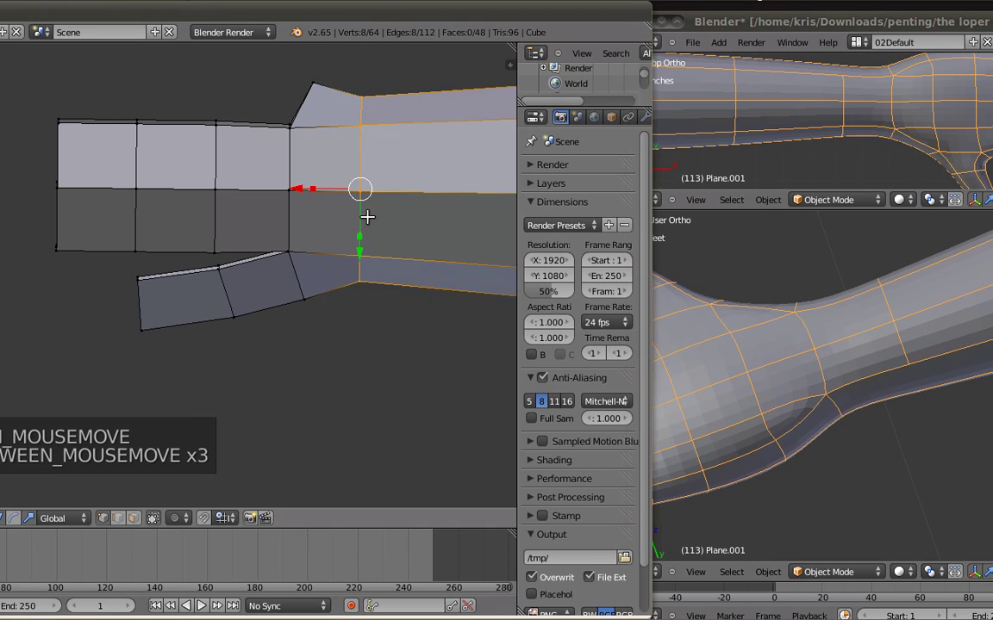
{"action": "mouse_move", "coordinate": [373, 204]}
{"action": "middle_mouse_down"}
{"action": "mouse_move", "coordinate": [372, 108]}
{"action": "mouse_move", "coordinate": [383, 204]}
{"action": "middle_mouse_up"}
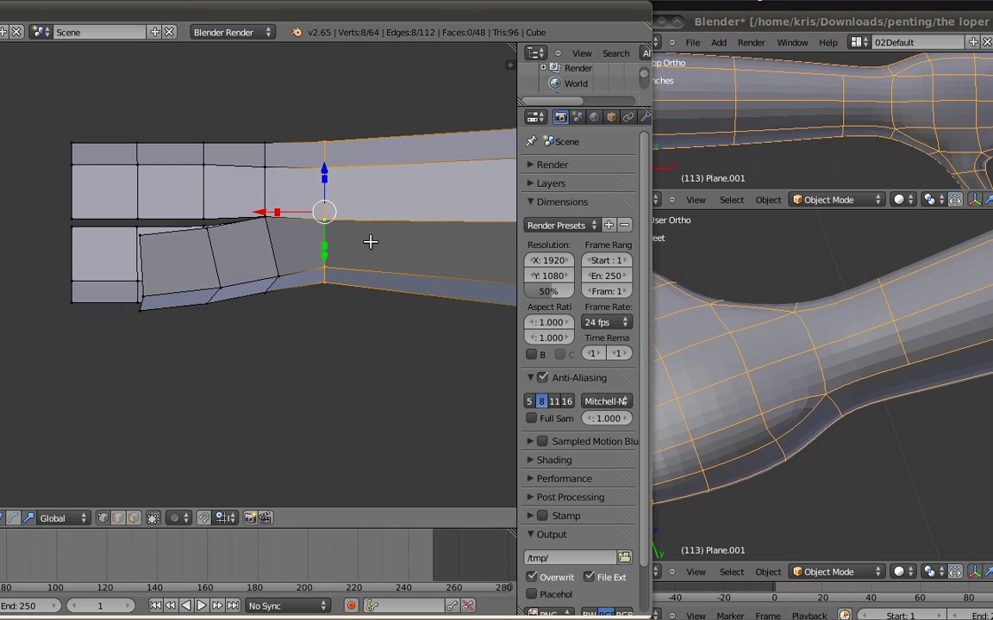
{"action": "middle_click_drag", "start_coordinate": [357, 304], "coordinate": [232, 239]}
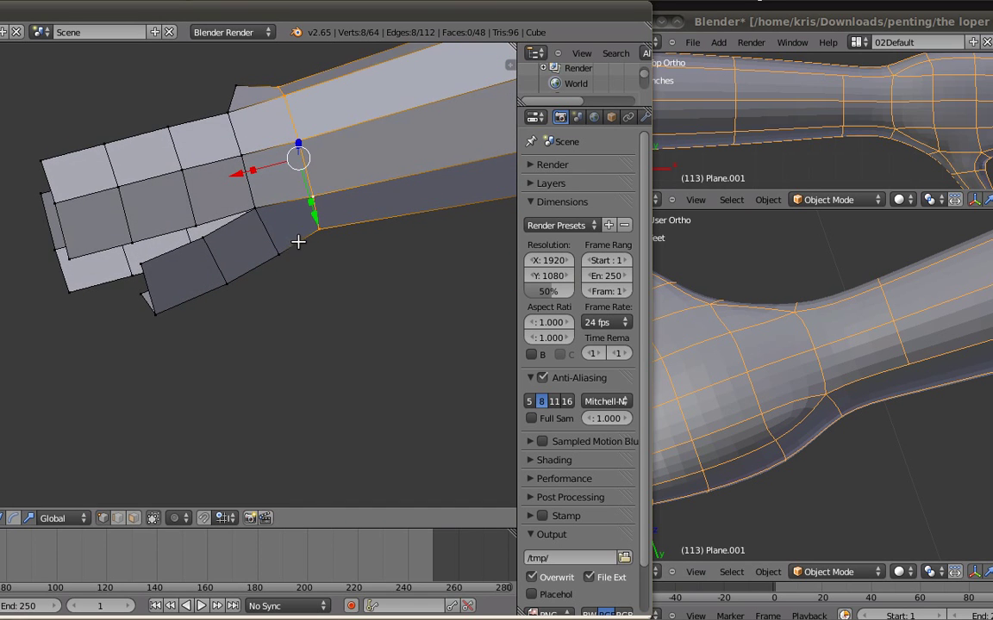
Step: Try to rip both corner vertices where the side strip meets the palm in one operation, working in wireframe from the top
{"action": "right_click", "coordinate": [269, 229]}
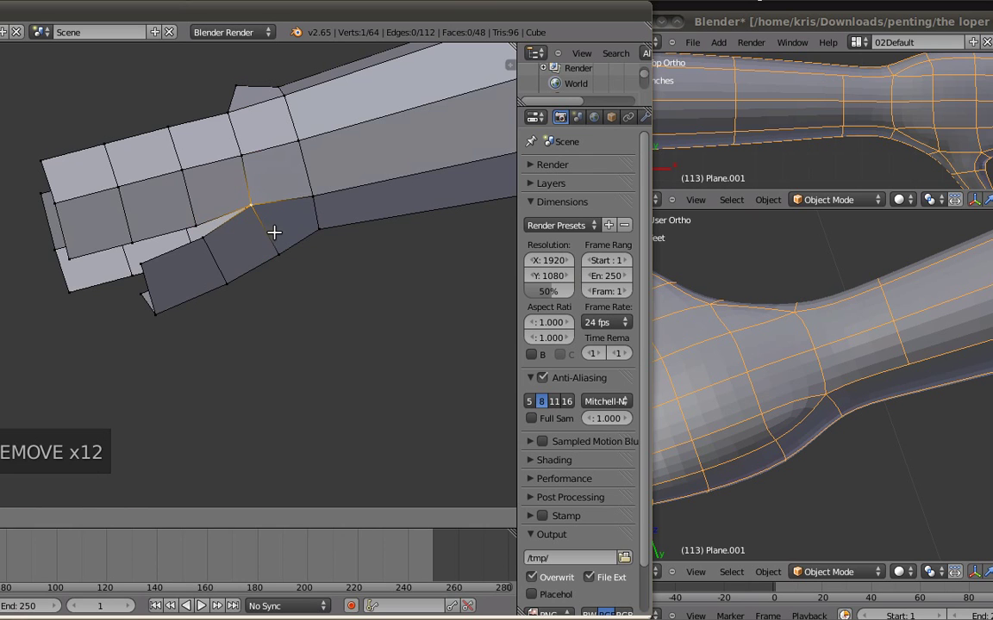
{"action": "key", "text": "z"}
{"action": "right_click", "coordinate": [258, 244], "text": "shift"}
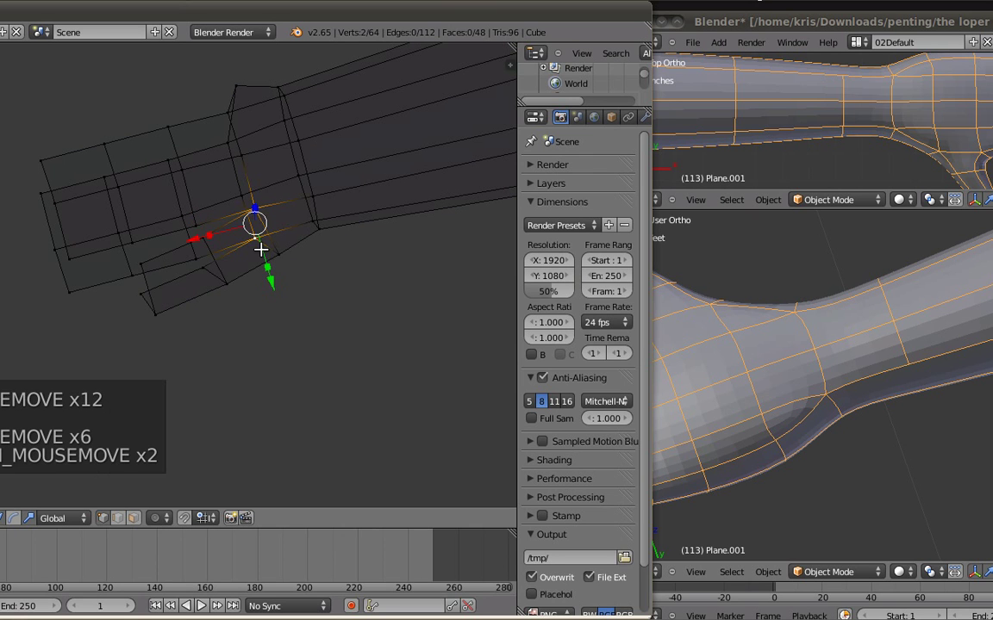
{"action": "key", "text": "KP_7"}
{"action": "middle_click_drag", "start_coordinate": [180, 305], "coordinate": [484, 280], "text": "shift"}
{"action": "scroll", "coordinate": [330, 286], "scroll_direction": "up", "scroll_amount": 3}
{"action": "middle_click_drag", "start_coordinate": [367, 301], "coordinate": [241, 276], "text": "shift"}
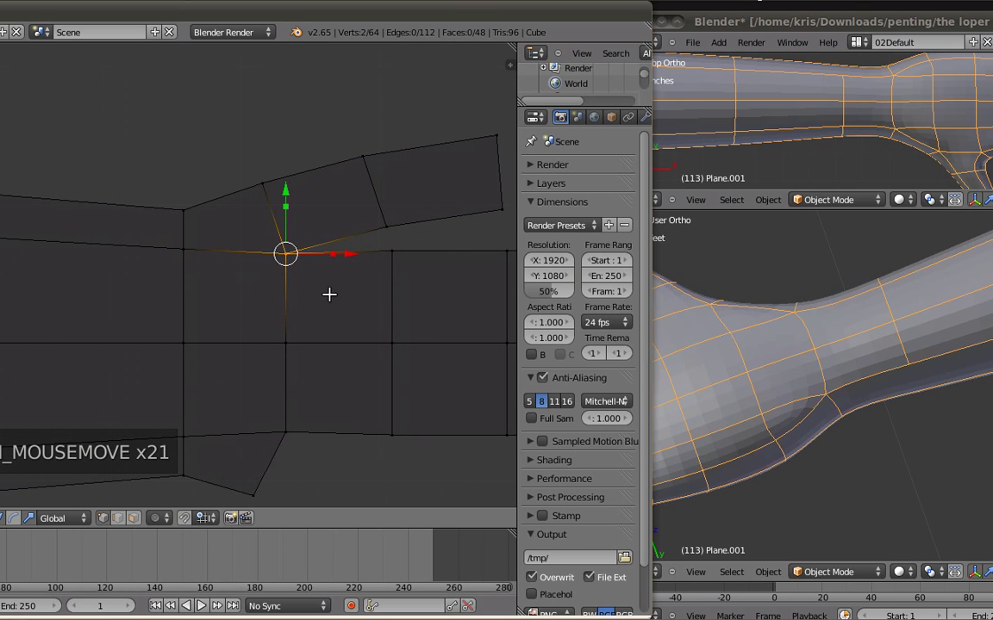
{"action": "key", "text": "v"}
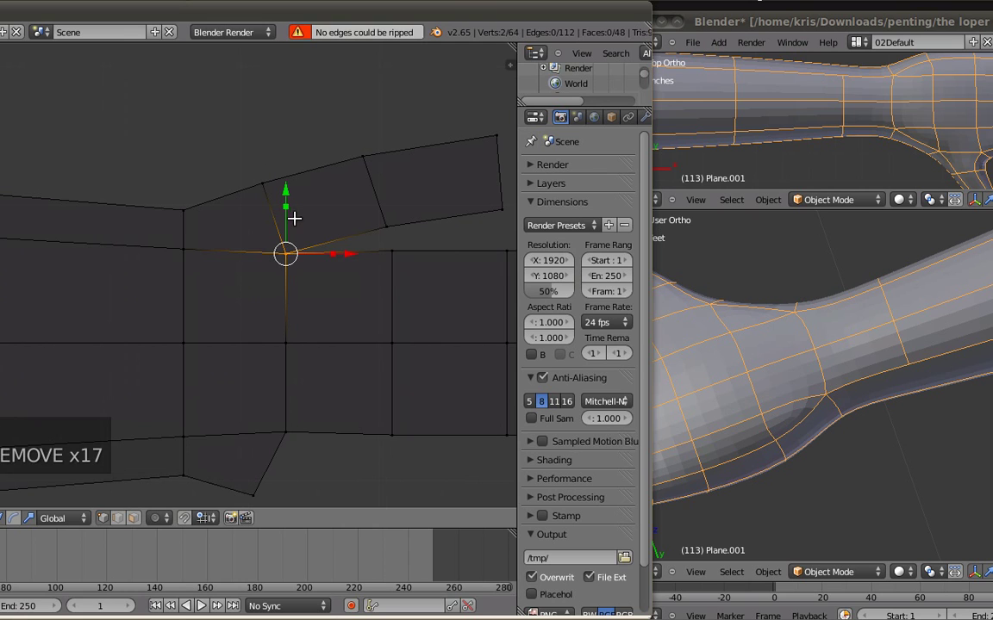
Step: Rip the two corner vertices joining the side strip to the palm one at a time, leaving the copies in place
{"action": "right_click", "coordinate": [286, 256]}
{"action": "key", "text": "v"}
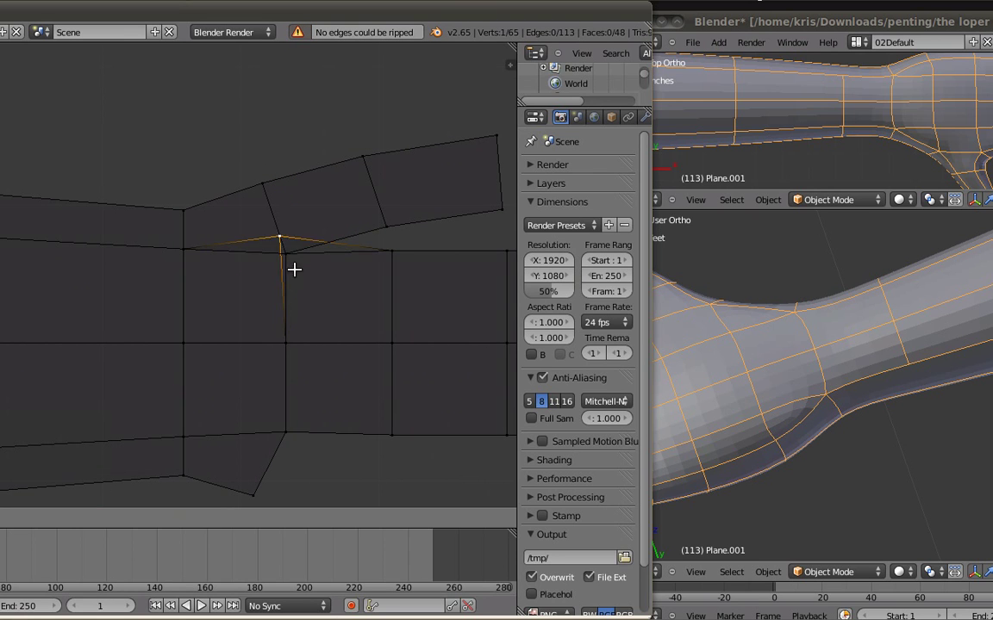
{"action": "right_click", "coordinate": [293, 285]}
{"action": "middle_click_drag", "start_coordinate": [324, 274], "coordinate": [299, 241]}
{"action": "right_click", "coordinate": [292, 246]}
{"action": "key", "text": "v"}
{"action": "right_click", "coordinate": [323, 308]}
{"action": "key", "text": "KP_7"}
{"action": "scroll", "coordinate": [326, 271], "scroll_direction": "up", "scroll_amount": 3}
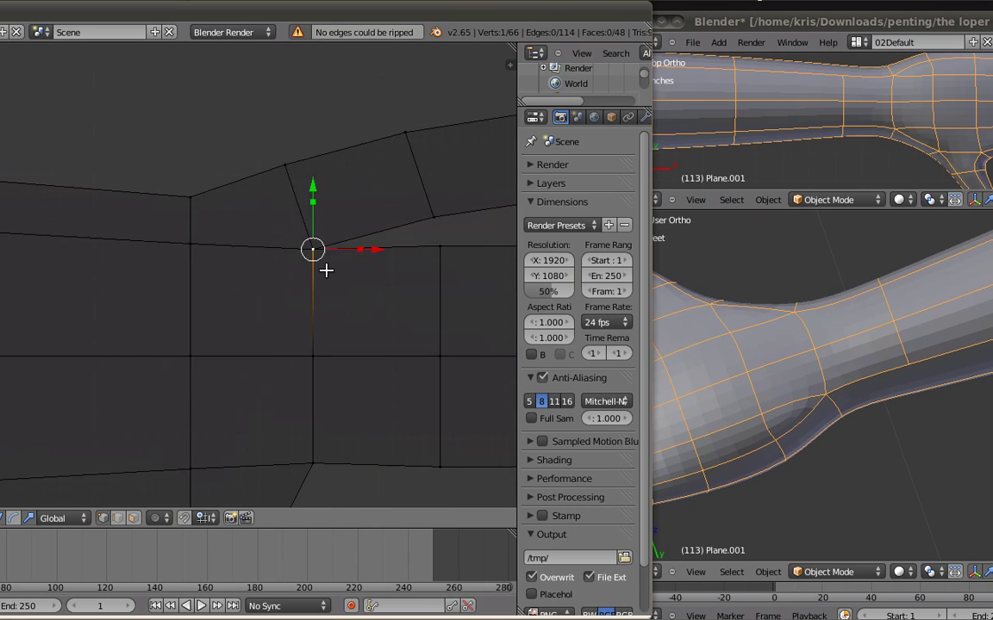
Step: Move the side strip's two ripped corner vertices along Y away from the palm to open a gap
{"action": "key", "text": "a"}
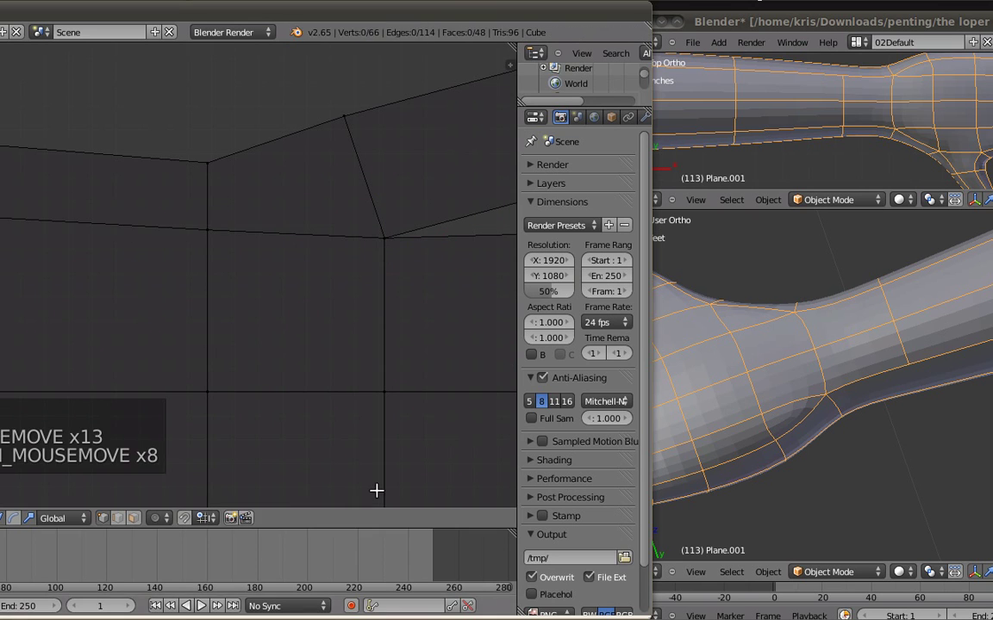
{"action": "right_click", "coordinate": [389, 245]}
{"action": "right_click", "coordinate": [389, 251]}
{"action": "key", "text": "g"}
{"action": "key", "text": "y"}
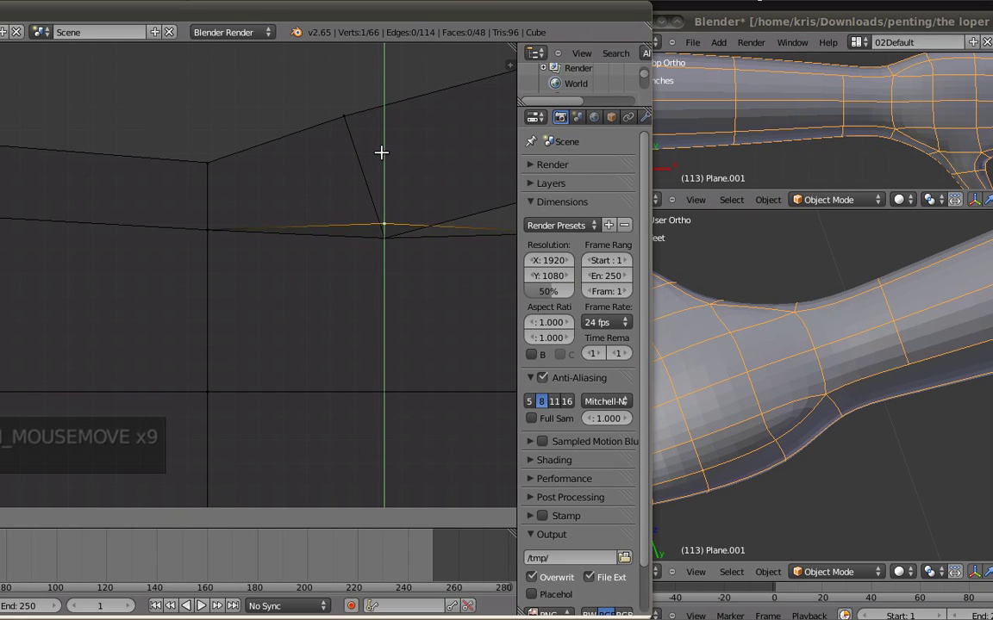
{"action": "right_click", "coordinate": [387, 223]}
{"action": "left_click_drag", "start_coordinate": [383, 168], "coordinate": [381, 133]}
{"action": "right_click", "coordinate": [387, 243]}
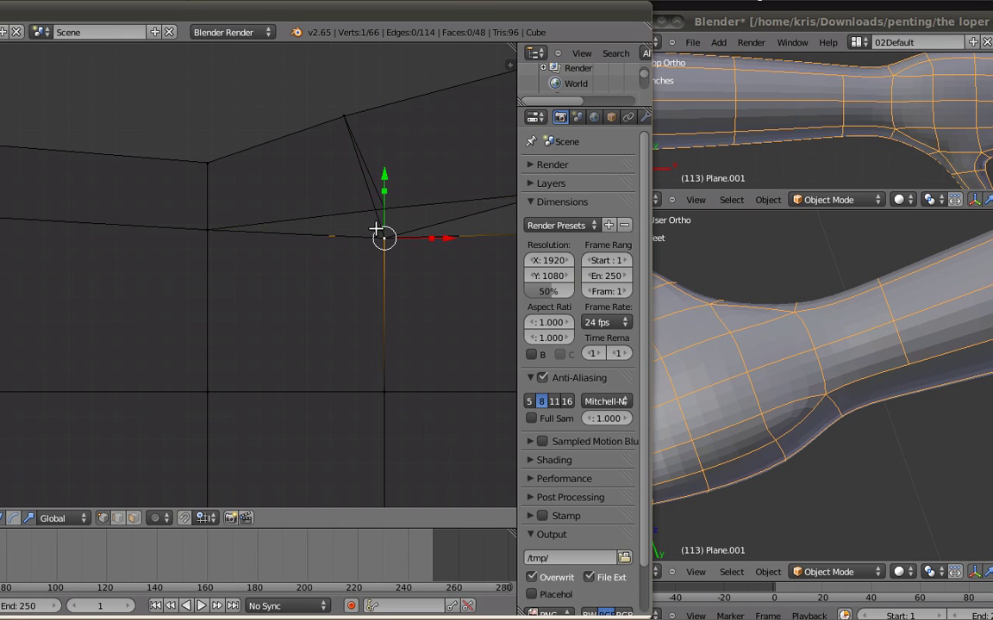
{"action": "key", "text": "g"}
{"action": "key", "text": "y"}
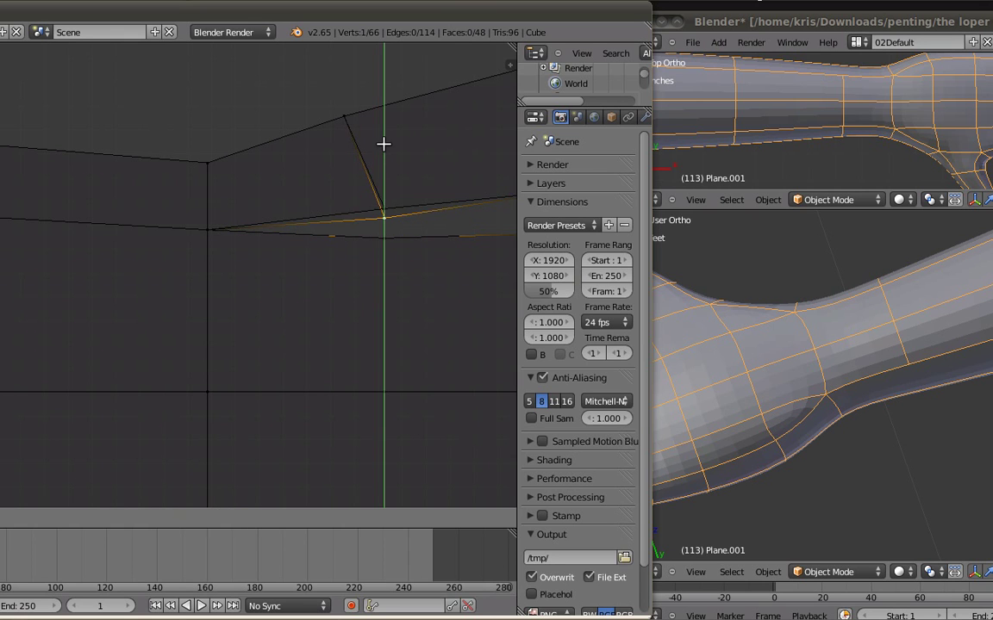
{"action": "left_click", "coordinate": [387, 138]}
Step: Box-select the vertex pairs along the side strip's inner edge and move them along Y away from the palm
{"action": "scroll", "coordinate": [405, 269], "scroll_direction": "down", "scroll_amount": 3}
{"action": "middle_click_drag", "start_coordinate": [382, 282], "coordinate": [359, 274], "text": "shift"}
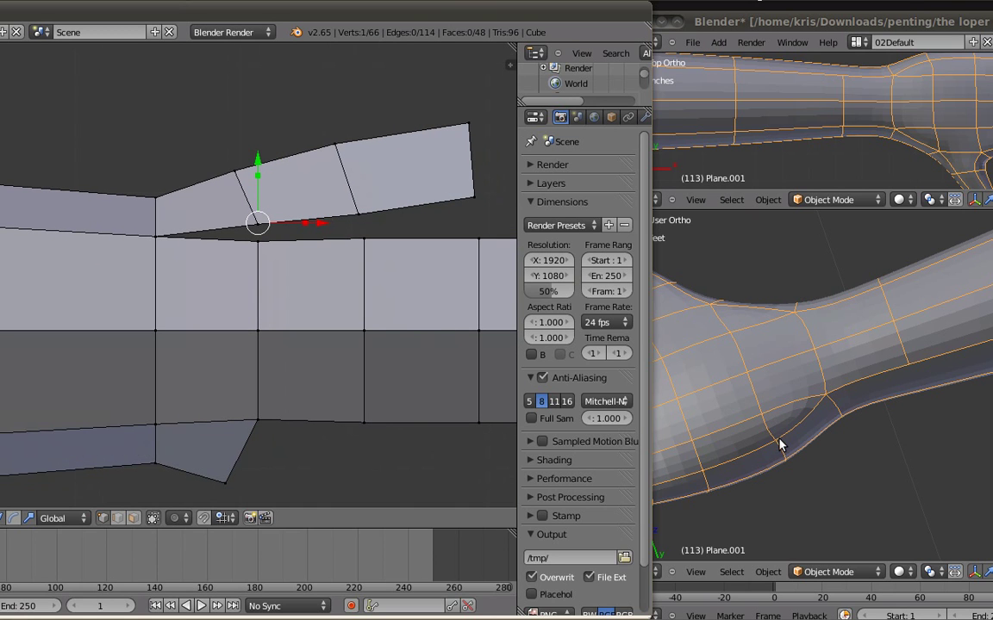
{"action": "key", "text": "a"}
{"action": "key", "text": "z"}
{"action": "key", "text": "b"}
{"action": "left_click_drag", "start_coordinate": [238, 215], "coordinate": [275, 232]}
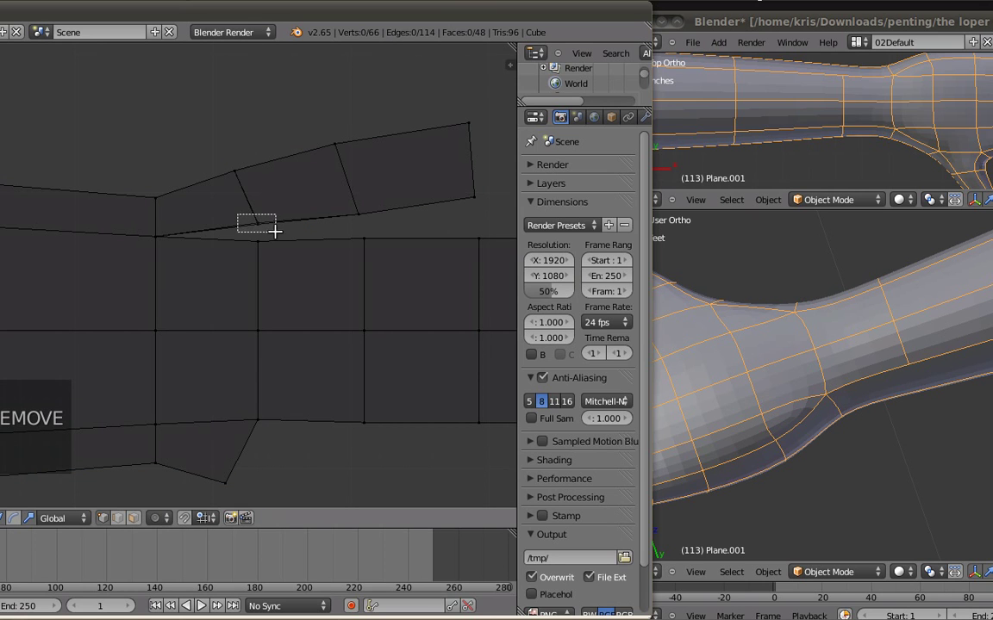
{"action": "key", "text": "b"}
{"action": "left_click_drag", "start_coordinate": [354, 202], "coordinate": [389, 217]}
{"action": "key", "text": "b"}
{"action": "key", "text": "Escape"}
{"action": "key", "text": "g"}
{"action": "key", "text": "y"}
{"action": "left_click", "coordinate": [379, 122]}
Step: Scale the selected inner-edge vertices and reposition them to even out the width of the side strip
{"action": "key", "text": "s"}
{"action": "left_click", "coordinate": [378, 117]}
{"action": "key", "text": "g"}
{"action": "left_click", "coordinate": [372, 115]}
Step: Box-select the end and middle vertex pairs on the side strip's inner edge and move each pair to straighten that edge
{"action": "key", "text": "a"}
{"action": "key", "text": "b"}
{"action": "left_click_drag", "start_coordinate": [434, 172], "coordinate": [504, 198]}
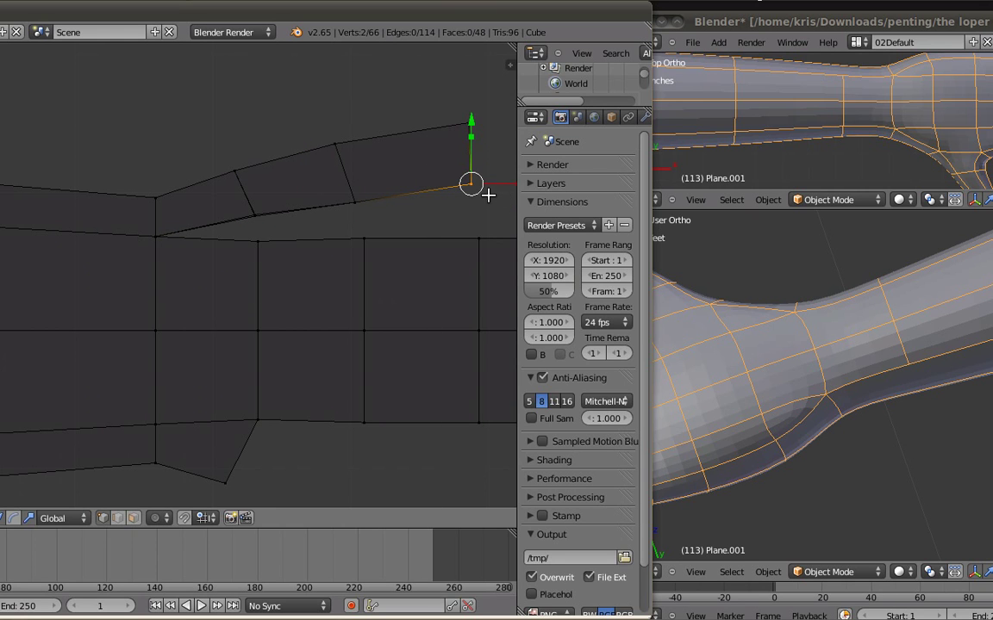
{"action": "key", "text": "a"}
{"action": "key", "text": "b"}
{"action": "left_click_drag", "start_coordinate": [348, 197], "coordinate": [376, 210]}
{"action": "key", "text": "g"}
{"action": "left_click", "coordinate": [373, 206]}
{"action": "key", "text": "a"}
{"action": "scroll", "coordinate": [286, 224], "scroll_direction": "up", "scroll_amount": 2}
{"action": "key", "text": "a"}
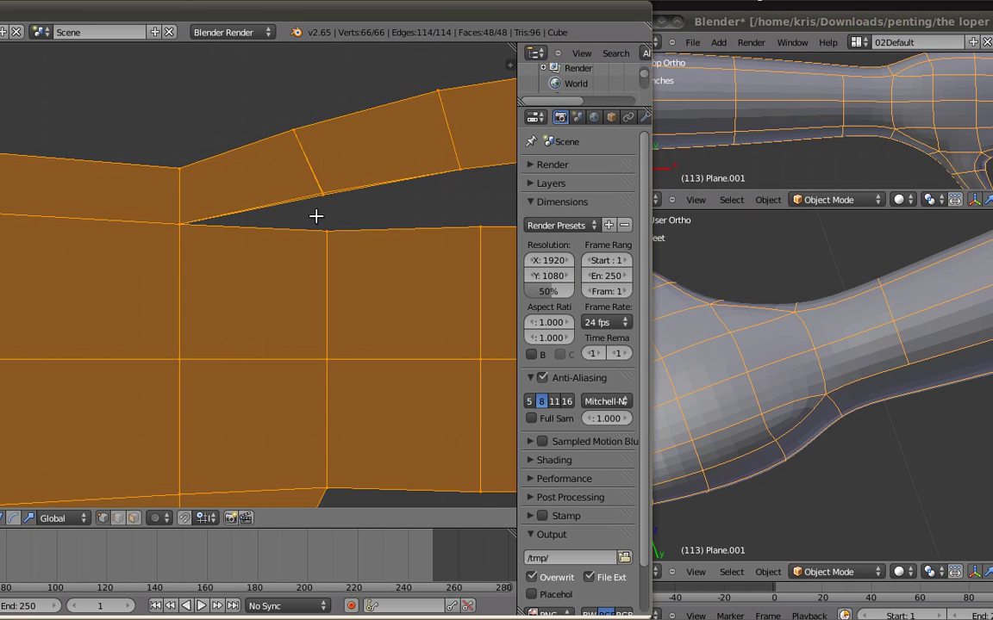
{"action": "key", "text": "a"}
Step: Fill a triangular face between the side strip and the palm at the start of the gap on the top side
{"action": "mouse_move", "coordinate": [323, 194]}
{"action": "middle_mouse_down"}
{"action": "mouse_move", "coordinate": [307, 166]}
{"action": "mouse_move", "coordinate": [342, 183]}
{"action": "middle_mouse_up"}
{"action": "key", "text": "z"}
{"action": "right_click", "coordinate": [331, 191]}
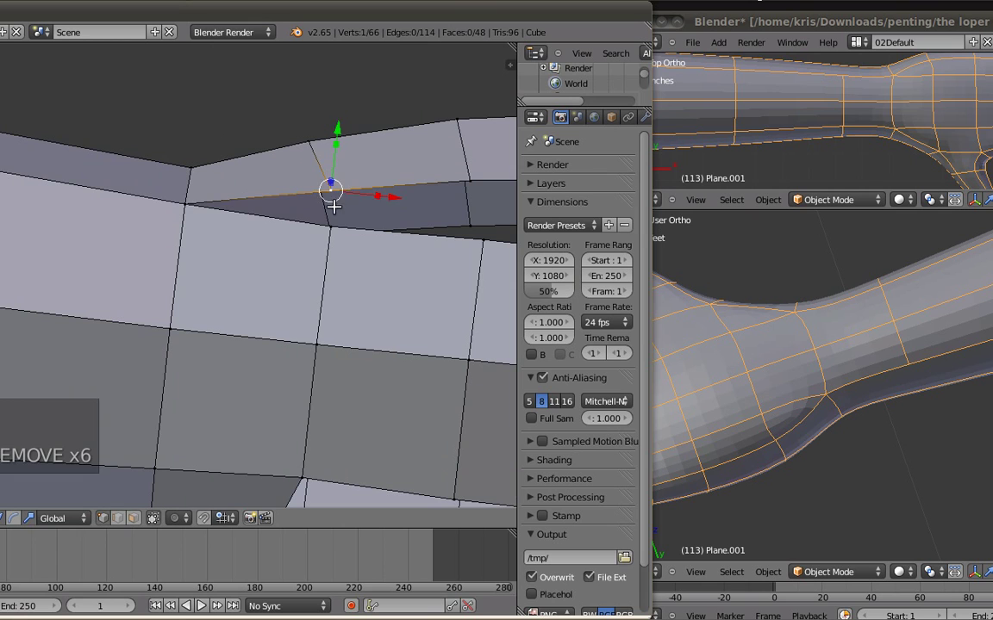
{"action": "right_click", "coordinate": [332, 223], "text": "shift"}
{"action": "right_click", "coordinate": [187, 204], "text": "shift"}
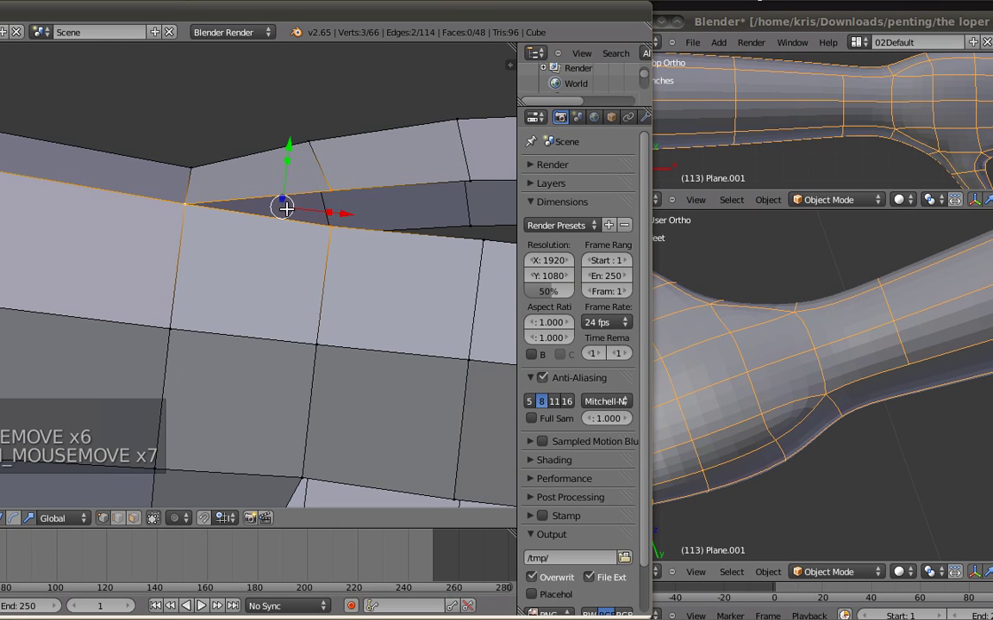
{"action": "key", "text": "f"}
Step: Fill the rest of the top gap between the side strip and the palm with two quad faces
{"action": "middle_click_drag", "start_coordinate": [283, 205], "coordinate": [305, 207]}
{"action": "right_click", "coordinate": [389, 186], "text": "shift"}
{"action": "key", "text": "f"}
{"action": "key", "text": "a"}
{"action": "right_click", "coordinate": [370, 176]}
{"action": "right_click", "coordinate": [372, 229], "text": "shift"}
{"action": "right_click", "coordinate": [440, 211], "text": "shift"}
{"action": "right_click", "coordinate": [441, 158], "text": "shift"}
{"action": "key", "text": "f"}
{"action": "scroll", "coordinate": [435, 234], "scroll_direction": "down", "scroll_amount": 3}
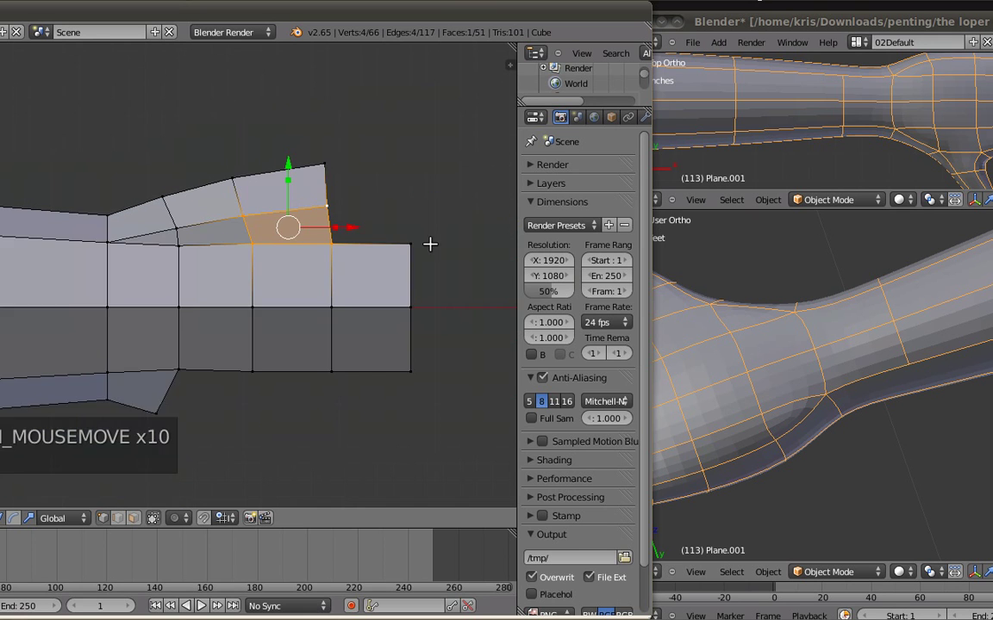
Step: Select the three vertices along the side strip's upper seam and lower them along Z in the side view
{"action": "middle_click_drag", "start_coordinate": [435, 238], "coordinate": [430, 215], "text": "shift"}
{"action": "key", "text": "KP_3"}
{"action": "scroll", "coordinate": [272, 245], "scroll_direction": "up", "scroll_amount": 2}
{"action": "middle_click_drag", "start_coordinate": [272, 246], "coordinate": [322, 206]}
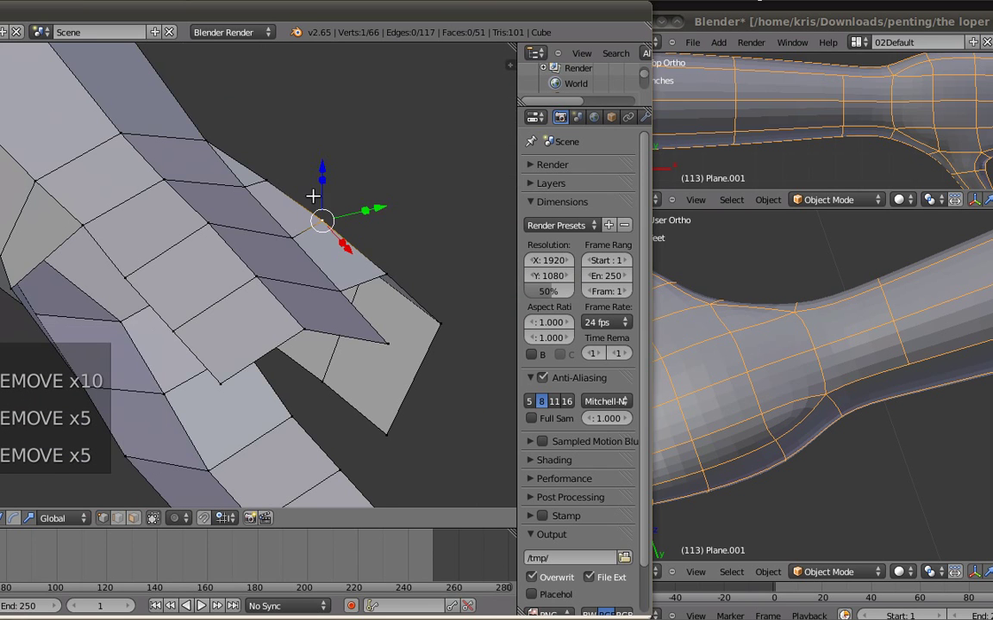
{"action": "right_click", "coordinate": [322, 217]}
{"action": "right_click", "coordinate": [269, 181], "text": "shift"}
{"action": "right_click", "coordinate": [390, 276], "text": "shift"}
{"action": "middle_click_drag", "start_coordinate": [369, 235], "coordinate": [337, 214]}
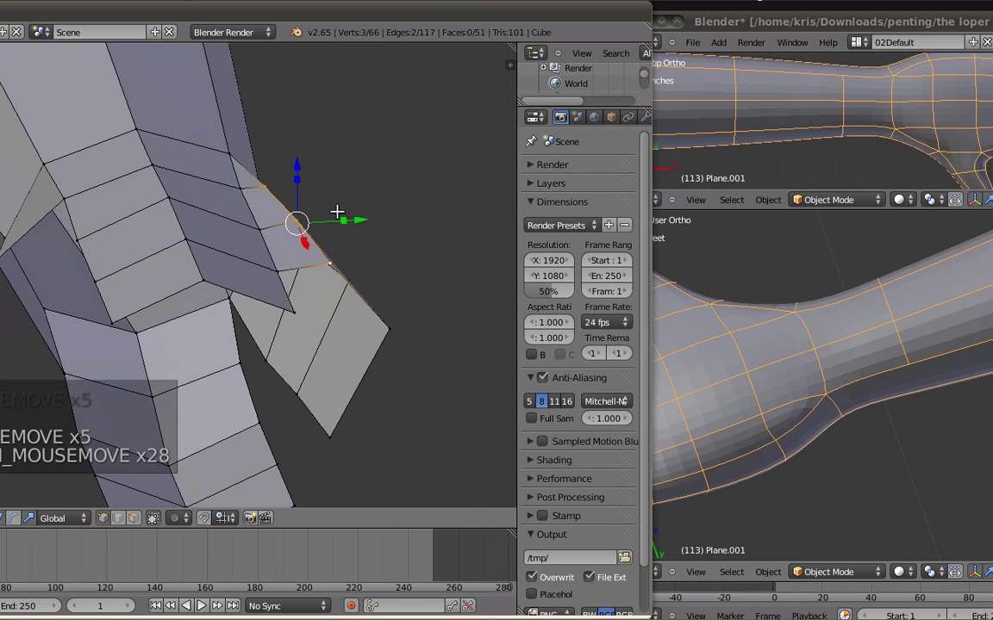
{"action": "key", "text": "KP_3"}
{"action": "left_click_drag", "start_coordinate": [278, 107], "coordinate": [285, 119]}
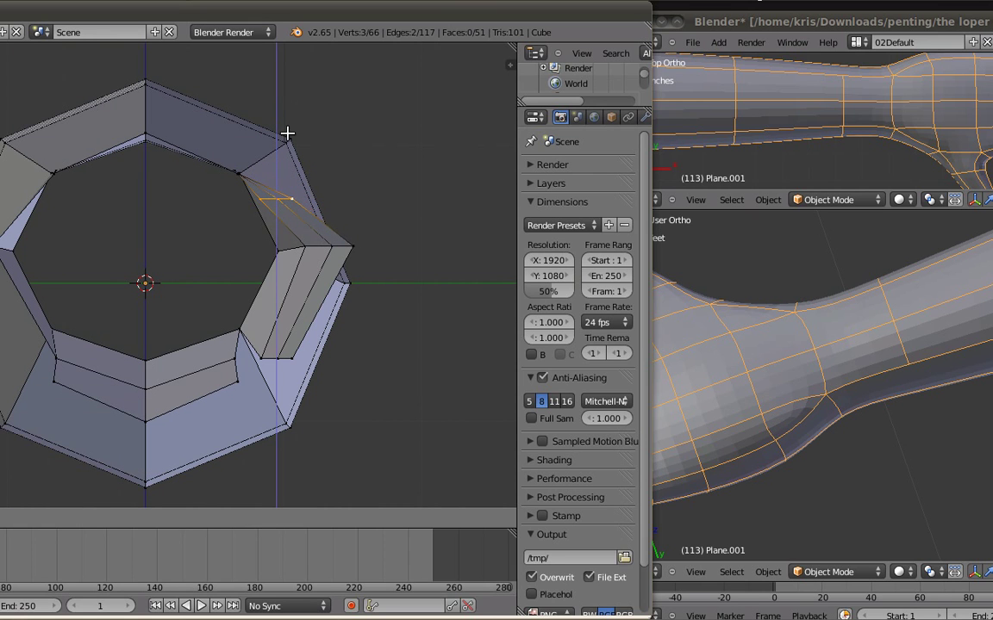
{"action": "left_click", "coordinate": [288, 133]}
Step: Reposition the outer corner vertex at the side strip's end in the top view to adjust the slant of its end edge
{"action": "key", "text": "KP_1"}
{"action": "middle_click_drag", "start_coordinate": [299, 229], "coordinate": [333, 317]}
{"action": "key", "text": "KP_7"}
{"action": "scroll", "coordinate": [332, 303], "scroll_direction": "down", "scroll_amount": 3}
{"action": "key", "text": "a"}
{"action": "scroll", "coordinate": [292, 270], "scroll_direction": "up", "scroll_amount": 3}
{"action": "middle_click_drag", "start_coordinate": [264, 257], "coordinate": [281, 260], "text": "shift"}
{"action": "right_click", "coordinate": [337, 141]}
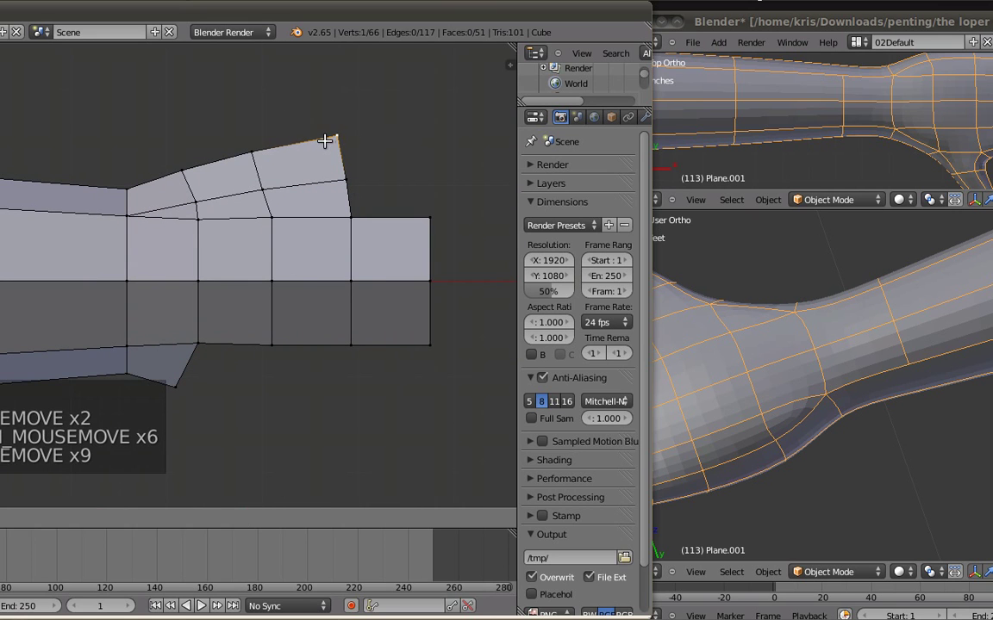
{"action": "left_click", "coordinate": [324, 140]}
{"action": "middle_click_drag", "start_coordinate": [376, 167], "coordinate": [367, 154], "text": "shift"}
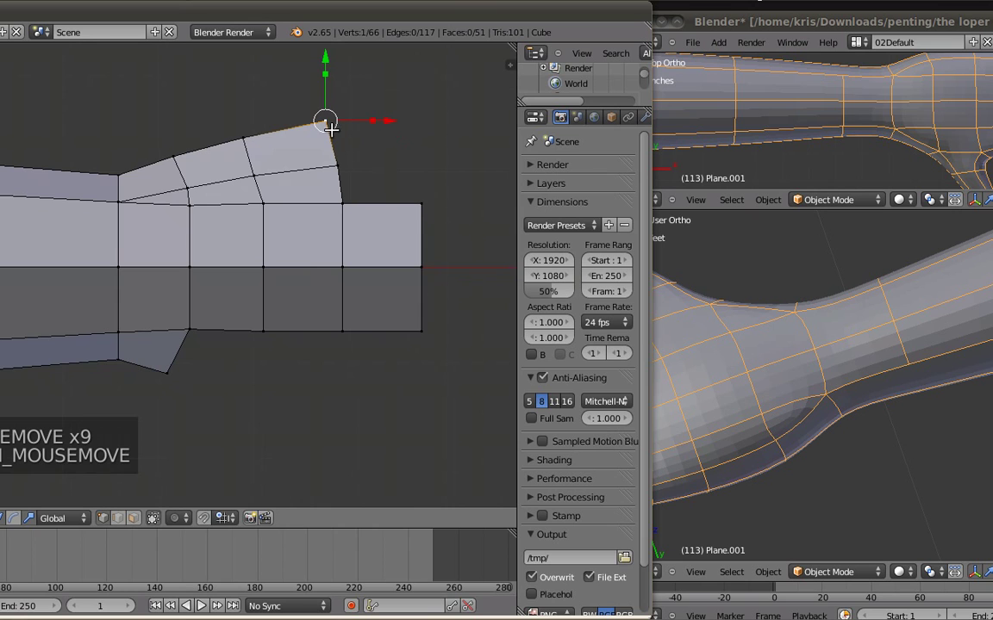
{"action": "key", "text": "g"}
{"action": "left_click", "coordinate": [337, 129]}
{"action": "key", "text": "a"}
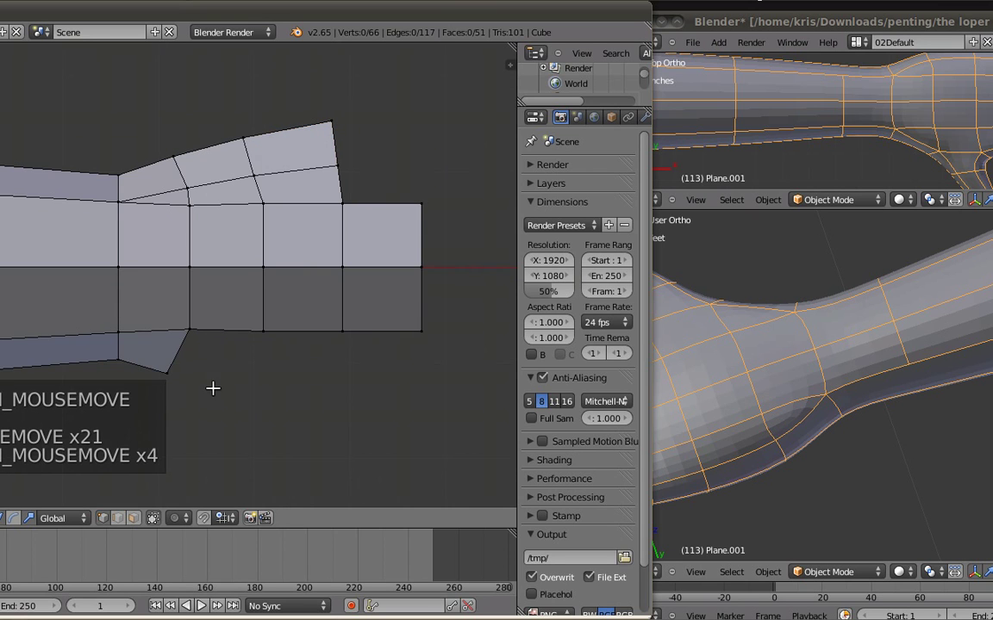
Step: Rip the upper vertex joining the short thumb-side face to the palm
{"action": "middle_click_drag", "start_coordinate": [213, 390], "coordinate": [211, 358], "text": "shift"}
{"action": "key", "text": "z"}
{"action": "right_click", "coordinate": [186, 297]}
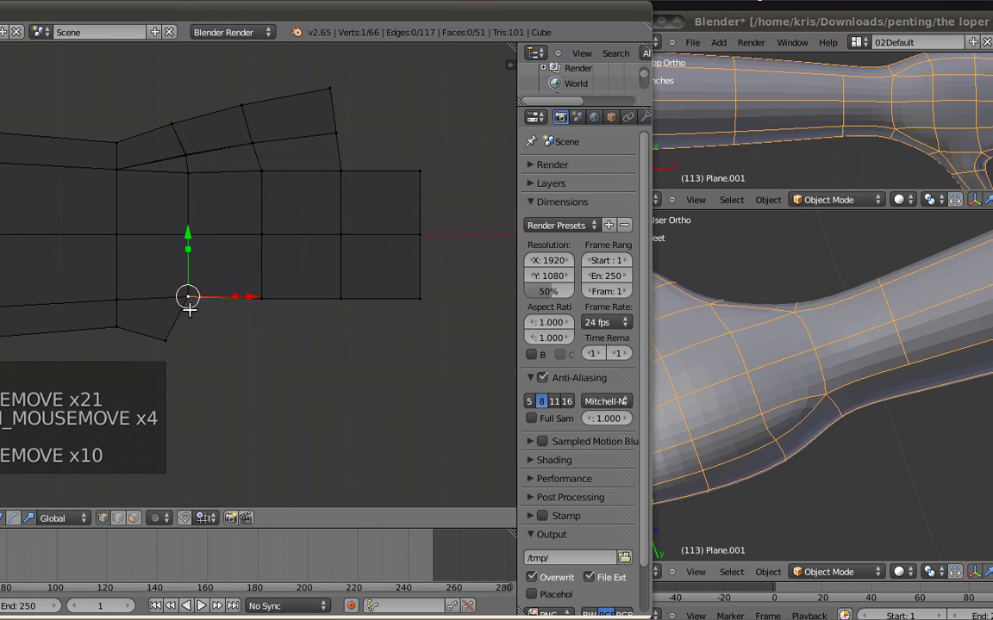
{"action": "key", "text": "e"}
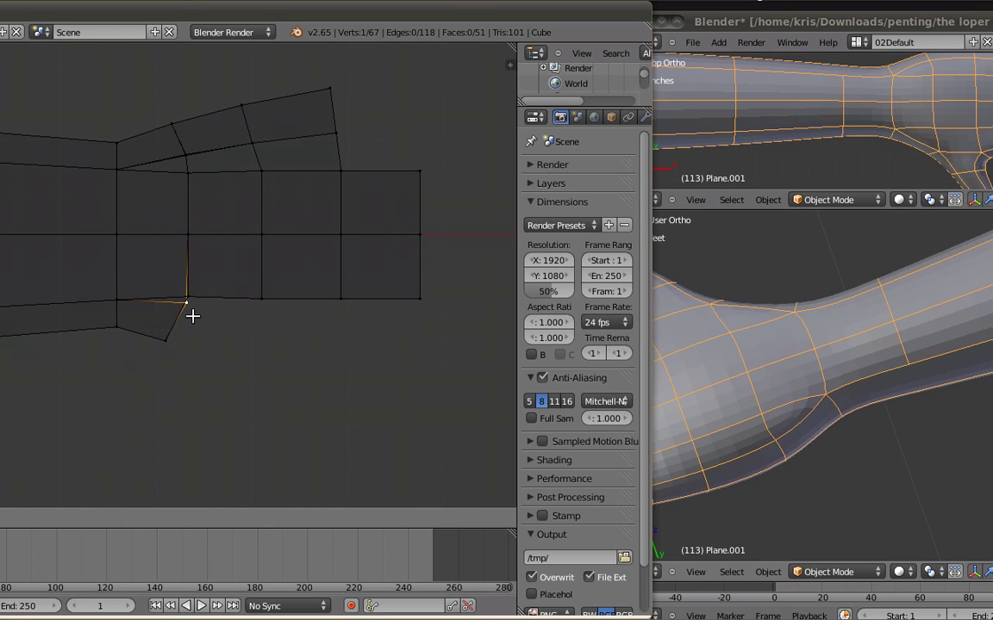
{"action": "right_click", "coordinate": [183, 311]}
{"action": "scroll", "coordinate": [198, 341], "scroll_direction": "up", "scroll_amount": 4}
{"action": "mouse_move", "coordinate": [217, 349]}
{"action": "middle_mouse_down", "text": "shift"}
{"action": "mouse_move", "coordinate": [250, 307]}
{"action": "mouse_move", "coordinate": [240, 277]}
{"action": "mouse_move", "coordinate": [255, 270]}
{"action": "middle_mouse_up", "text": "shift"}
{"action": "key", "text": "z"}
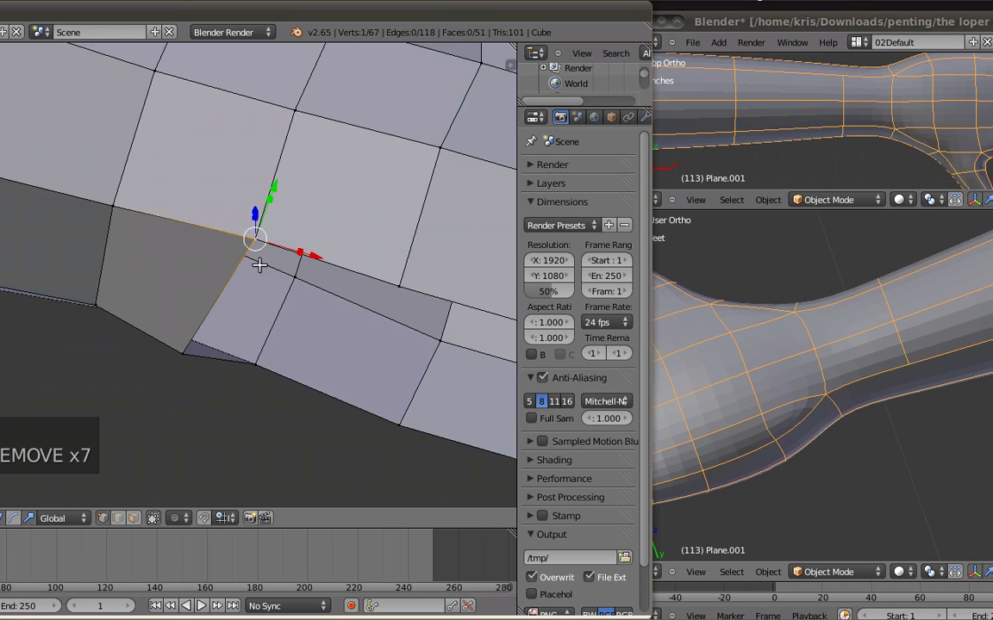
{"action": "key", "text": "e"}
{"action": "left_click", "coordinate": [248, 277]}
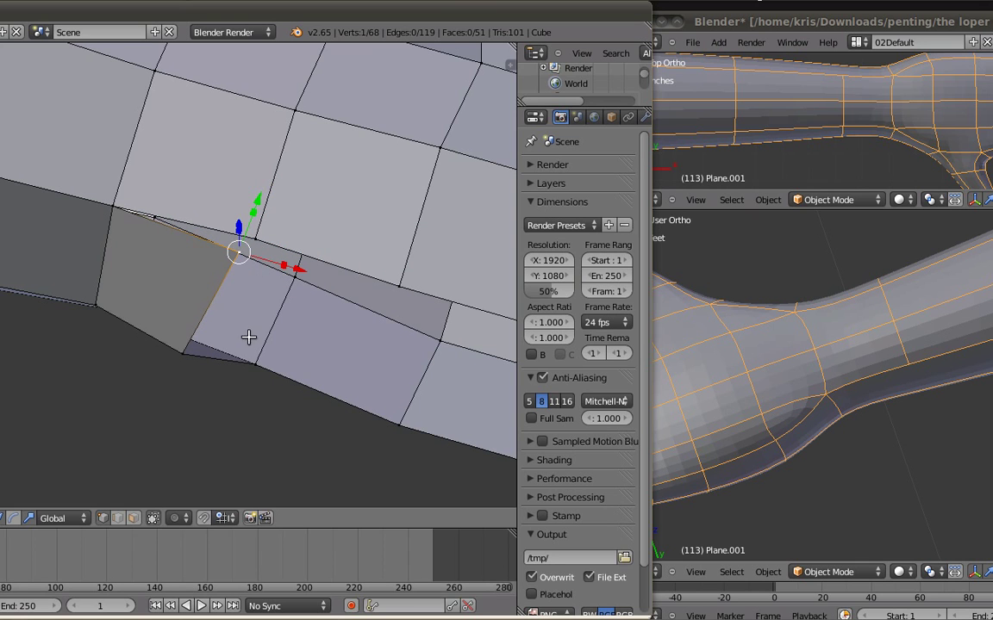
Step: Rip the lower vertex joining the short thumb-side face to the palm
{"action": "right_click", "coordinate": [252, 355]}
{"action": "key", "text": "e"}
{"action": "left_click", "coordinate": [241, 373]}
{"action": "key", "text": "e"}
{"action": "left_click", "coordinate": [217, 384]}
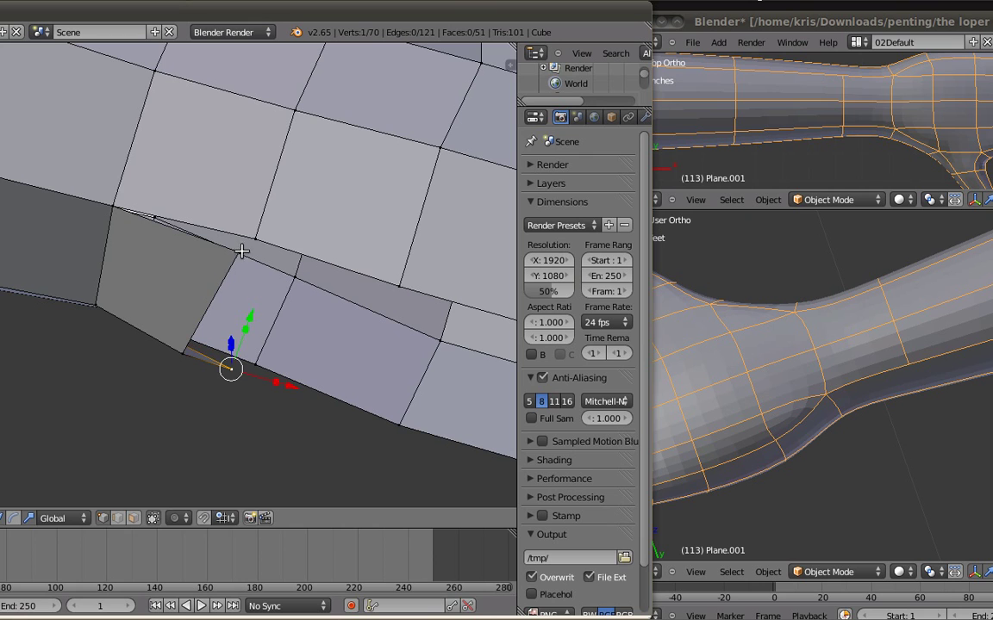
Step: Box-select the duplicate vertices at the palm's upper ripped corner and merge them
{"action": "right_click", "coordinate": [255, 233]}
{"action": "key", "text": "g"}
{"action": "right_click", "coordinate": [254, 229]}
{"action": "key", "text": "a"}
{"action": "key", "text": "z"}
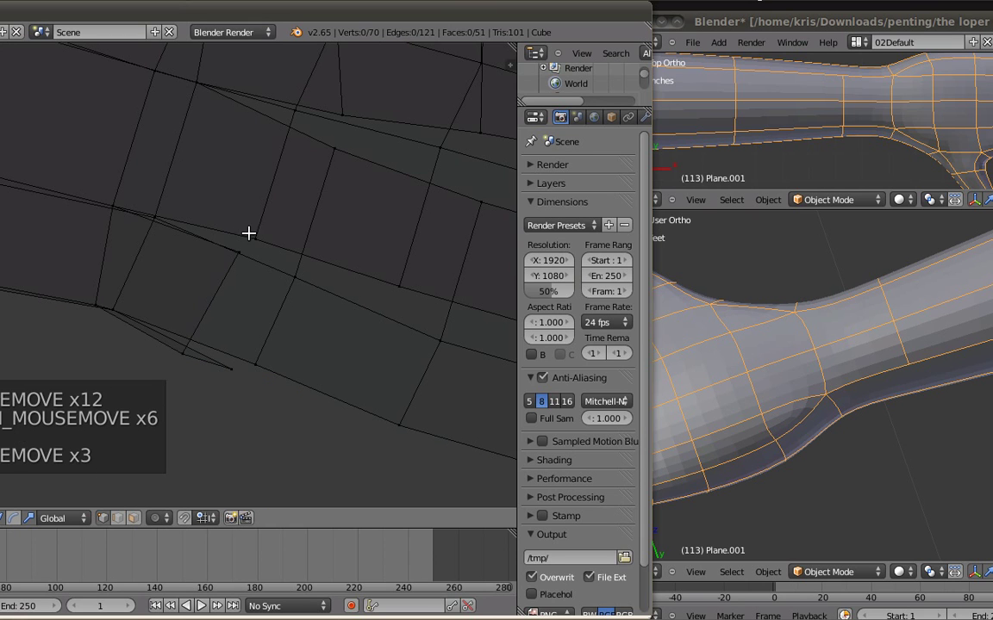
{"action": "key", "text": "b"}
{"action": "left_click_drag", "start_coordinate": [242, 222], "coordinate": [270, 243]}
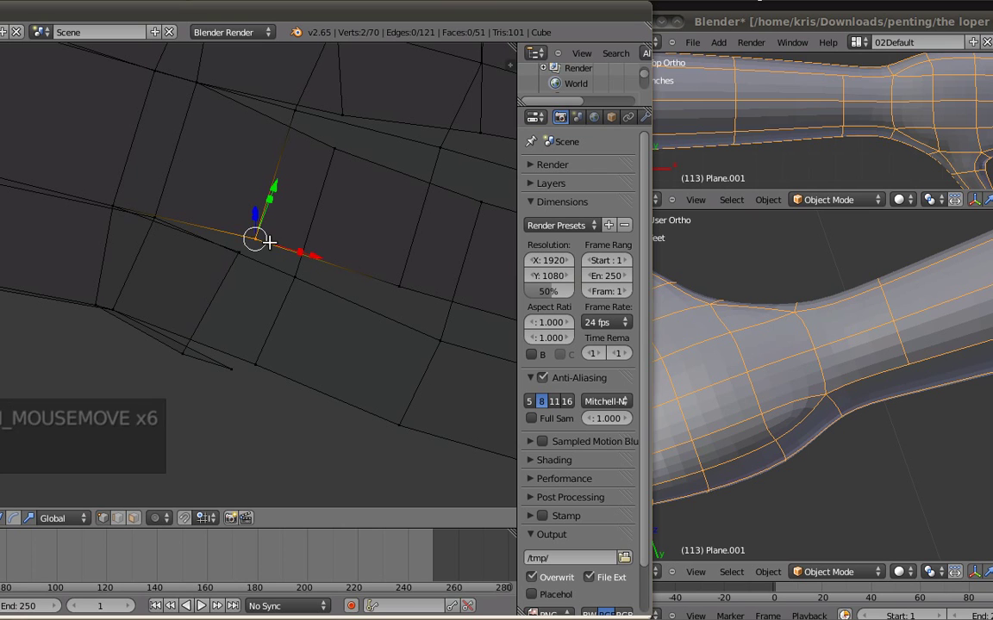
{"action": "key", "text": "alt+m"}
{"action": "left_click", "coordinate": [270, 260]}
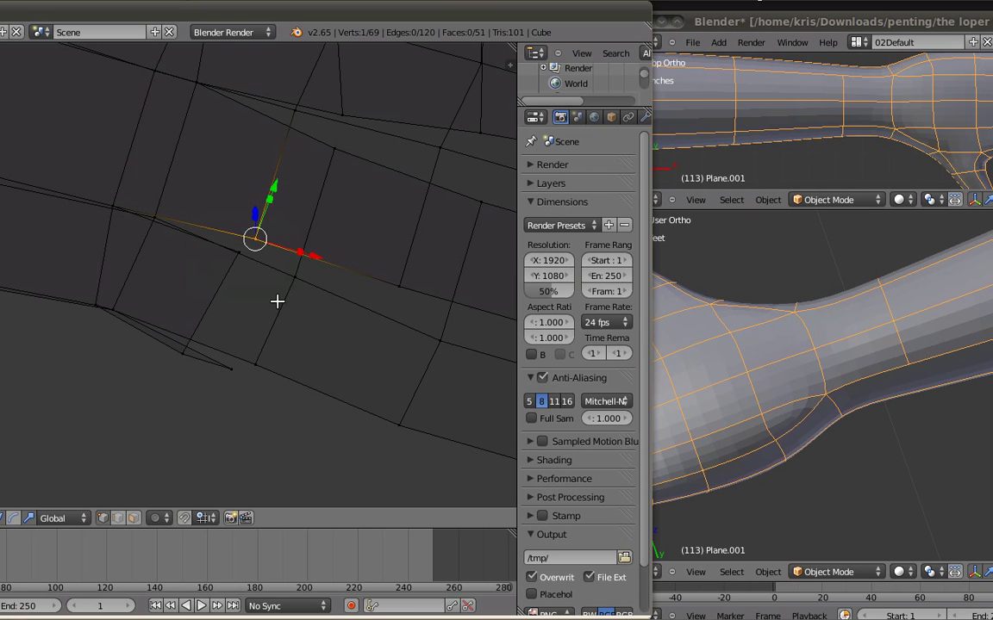
Step: Check the palm's lower ripped corner for a duplicate vertex and merge the pair at their center
{"action": "key", "text": "g"}
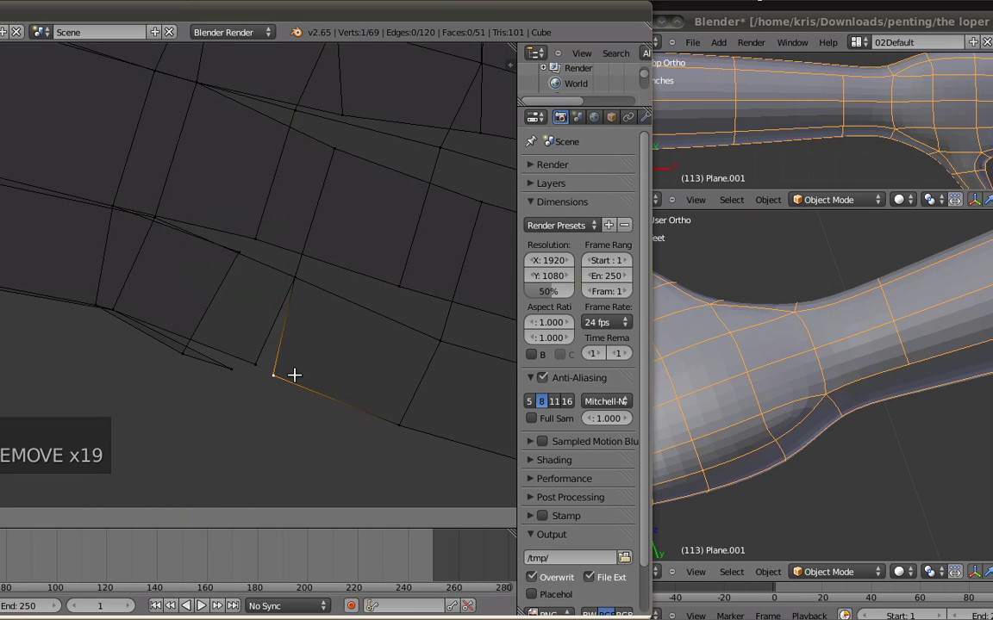
{"action": "left_click", "coordinate": [280, 360]}
{"action": "key", "text": "alt+m"}
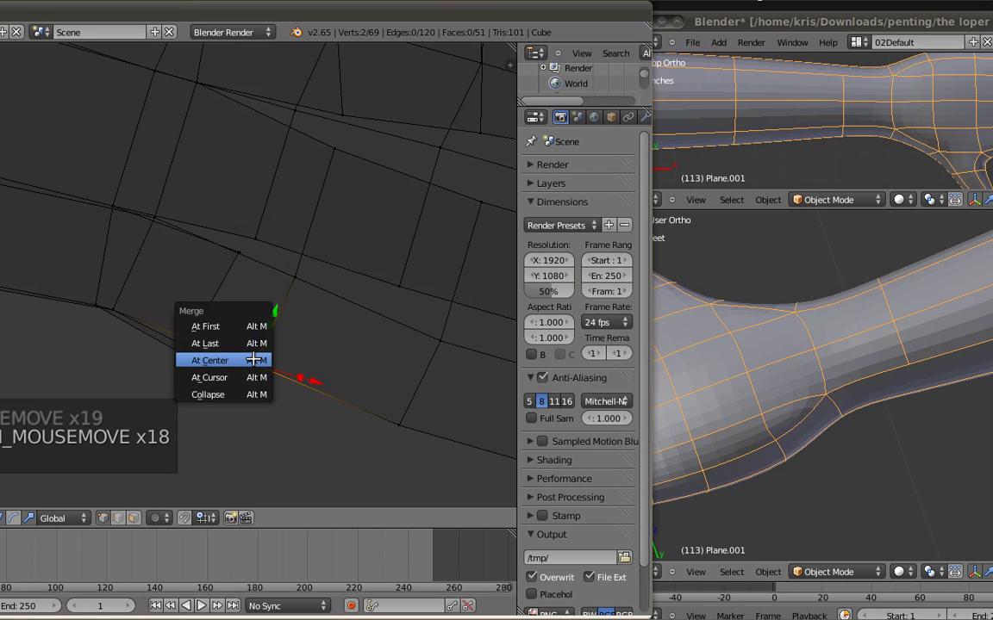
{"action": "left_click", "coordinate": [254, 362]}
Step: Select both ripped inner corner vertices of the short thumb-side faces and move them along Y away from the palm
{"action": "right_click", "coordinate": [240, 258], "text": "shift"}
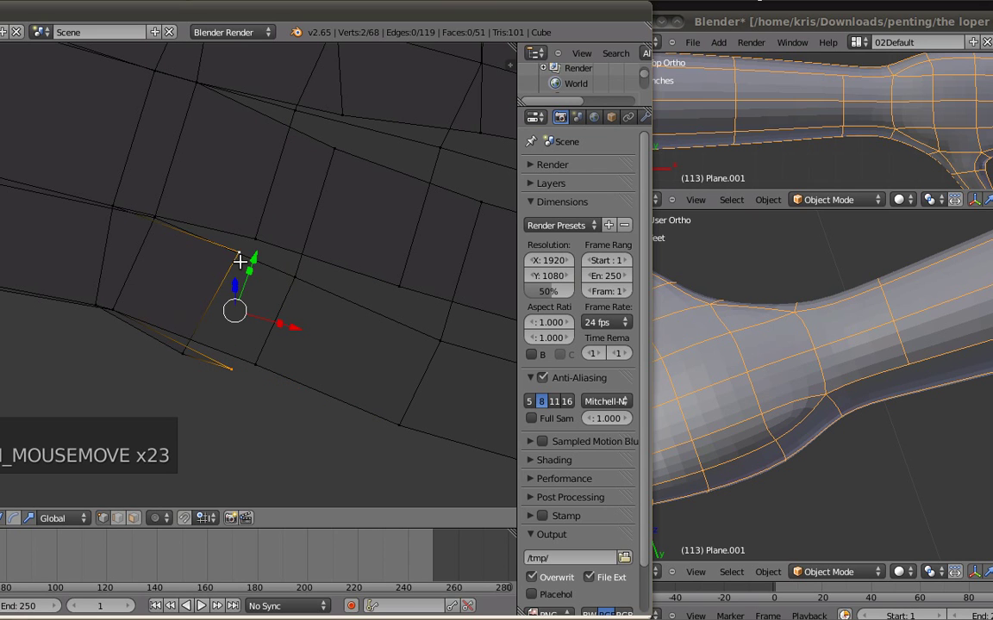
{"action": "key", "text": "KP_7"}
{"action": "left_click_drag", "start_coordinate": [245, 230], "coordinate": [249, 256]}
{"action": "key", "text": "g"}
{"action": "left_click", "coordinate": [284, 302]}
Step: Fine-tune the positions of the thumb-side faces' corner vertices in the top view
{"action": "right_click", "coordinate": [264, 321]}
{"action": "key", "text": "g"}
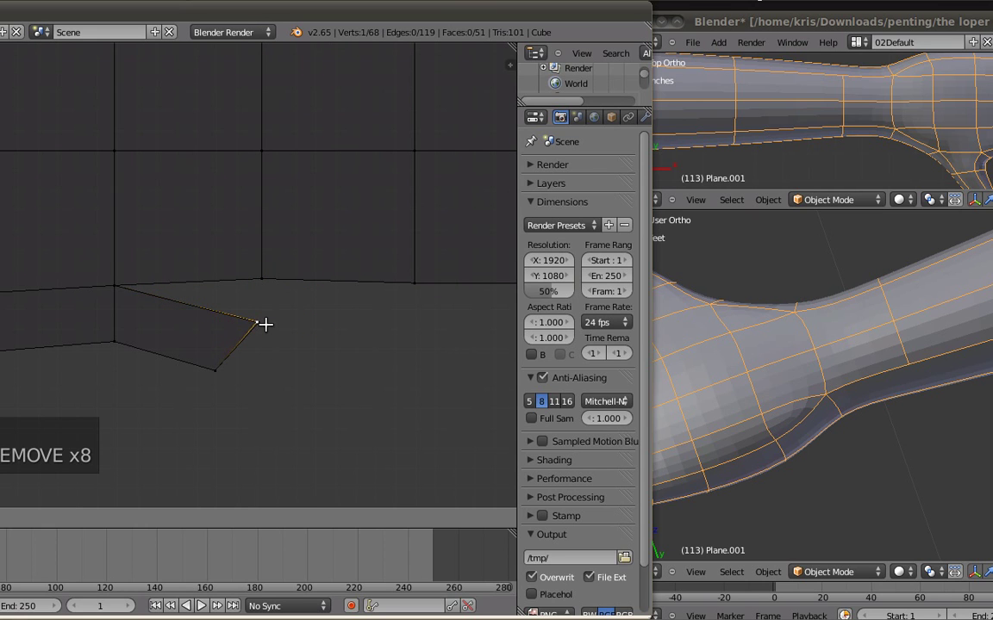
{"action": "left_click", "coordinate": [264, 324]}
{"action": "key", "text": "g"}
{"action": "left_click", "coordinate": [223, 385]}
Step: Fill a triangular face at the start of the underside gap between the side strip and the palm
{"action": "scroll", "coordinate": [260, 228], "scroll_direction": "down", "scroll_amount": 3}
{"action": "middle_click_drag", "start_coordinate": [261, 229], "coordinate": [313, 255], "text": "shift"}
{"action": "key", "text": "a"}
{"action": "mouse_move", "coordinate": [297, 155]}
{"action": "middle_mouse_down"}
{"action": "mouse_move", "coordinate": [257, 84]}
{"action": "mouse_move", "coordinate": [277, 294]}
{"action": "mouse_move", "coordinate": [260, 250]}
{"action": "mouse_move", "coordinate": [277, 244]}
{"action": "mouse_move", "coordinate": [313, 306]}
{"action": "middle_mouse_up"}
{"action": "key", "text": "z"}
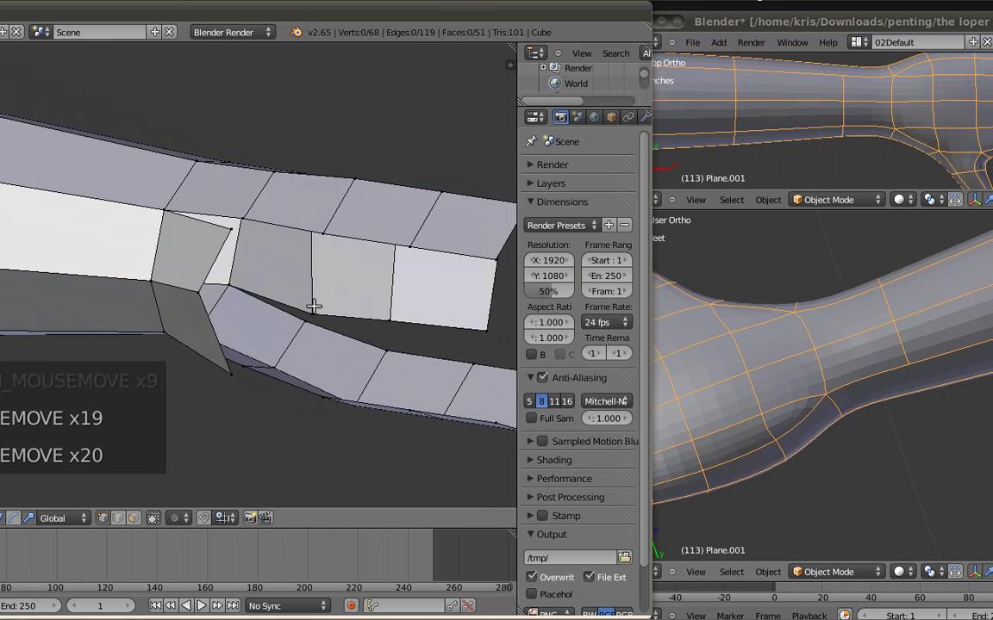
{"action": "right_click", "coordinate": [313, 306]}
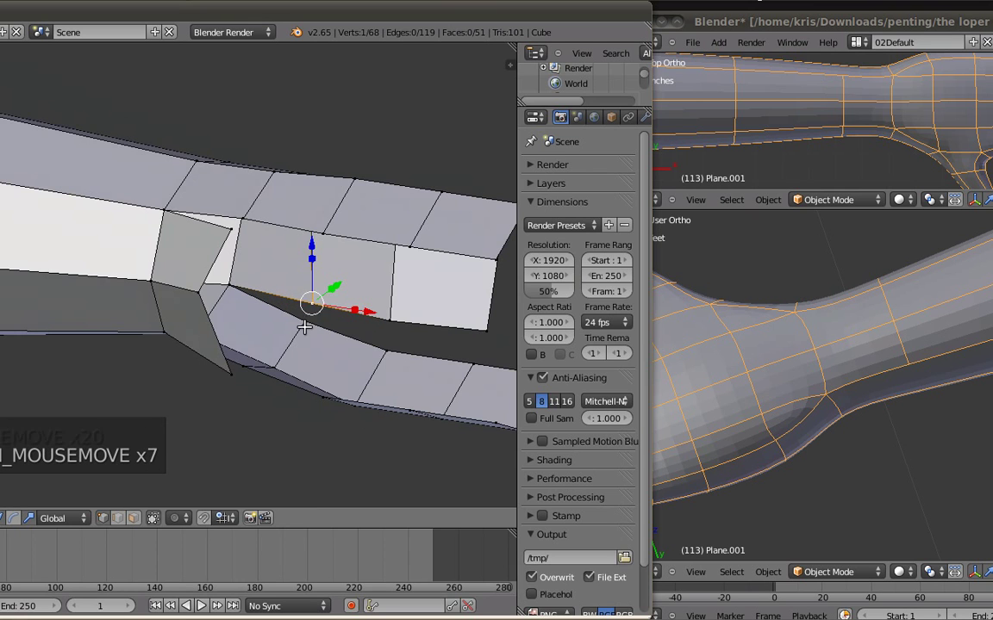
{"action": "right_click", "coordinate": [304, 322], "text": "shift"}
{"action": "right_click", "coordinate": [225, 277], "text": "shift"}
{"action": "middle_click_drag", "start_coordinate": [397, 311], "coordinate": [366, 301], "text": "shift"}
{"action": "key", "text": "f"}
Step: Close the remaining underside gap between the side strip and the palm with two quad faces
{"action": "right_click", "coordinate": [276, 312]}
{"action": "right_click", "coordinate": [282, 297], "text": "shift"}
{"action": "right_click", "coordinate": [353, 312], "text": "shift"}
{"action": "right_click", "coordinate": [349, 345], "text": "shift"}
{"action": "key", "text": "f"}
{"action": "key", "text": "a"}
{"action": "right_click", "coordinate": [354, 341]}
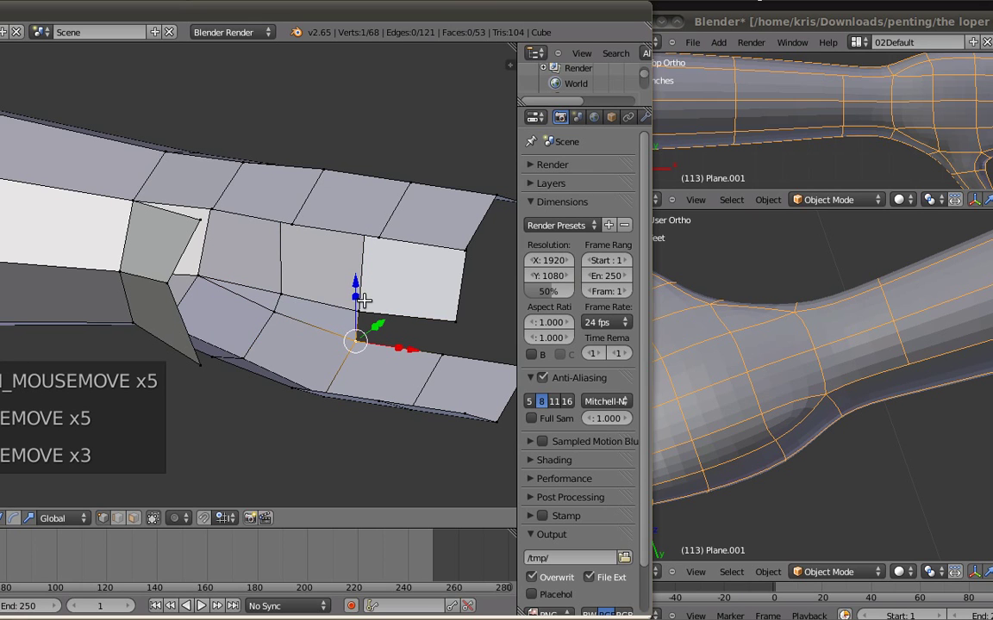
{"action": "right_click", "coordinate": [453, 319], "text": "shift"}
{"action": "right_click", "coordinate": [358, 313], "text": "shift"}
{"action": "right_click", "coordinate": [443, 352], "text": "shift"}
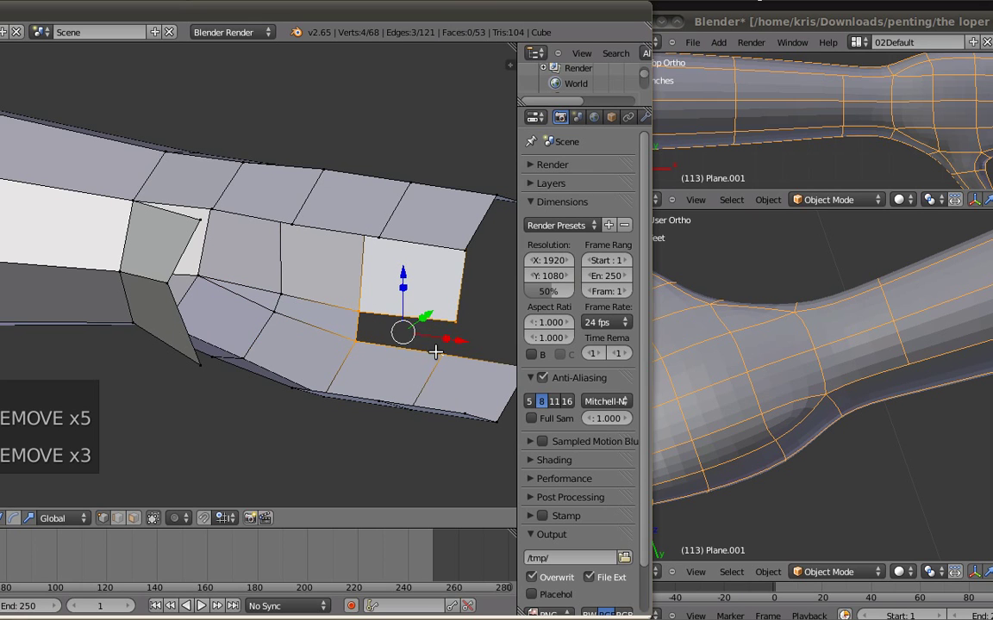
{"action": "key", "text": "f"}
{"action": "key", "text": "a"}
Step: Select three underside vertices of the second edge loop past the wrist and move them along X toward the wrist
{"action": "middle_click_drag", "start_coordinate": [302, 298], "coordinate": [332, 313]}
{"action": "right_click", "coordinate": [338, 324]}
{"action": "right_click", "coordinate": [330, 370], "text": "shift"}
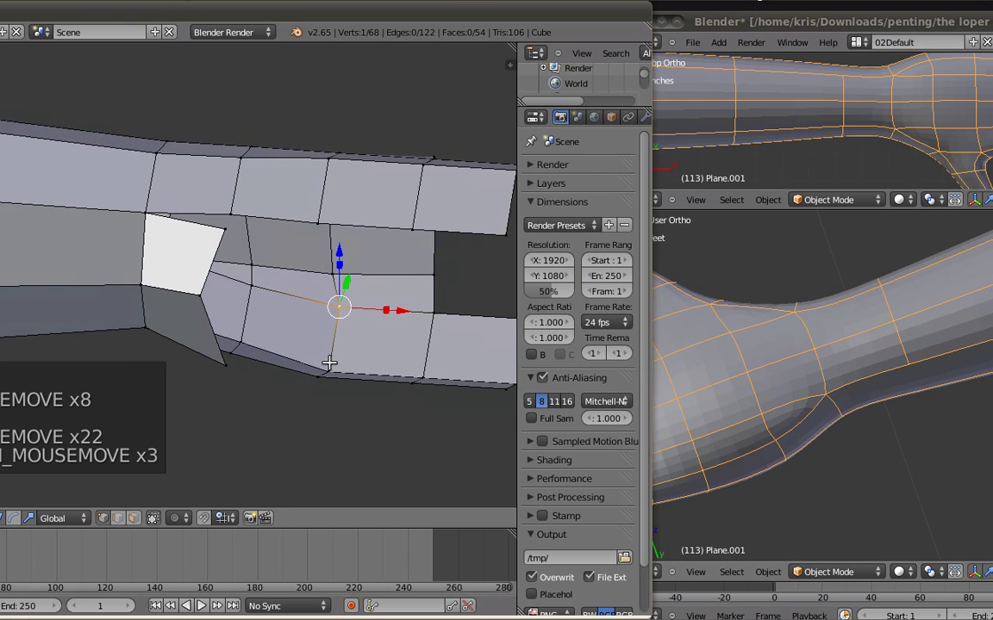
{"action": "right_click", "coordinate": [320, 375], "text": "shift"}
{"action": "key", "text": "KP_1"}
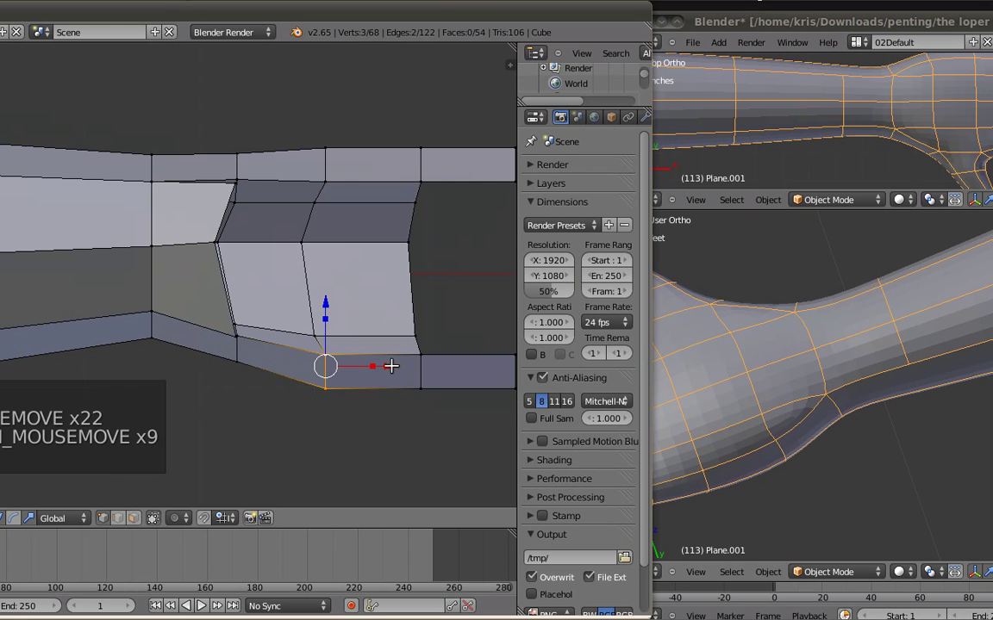
{"action": "left_click_drag", "start_coordinate": [388, 366], "coordinate": [379, 368]}
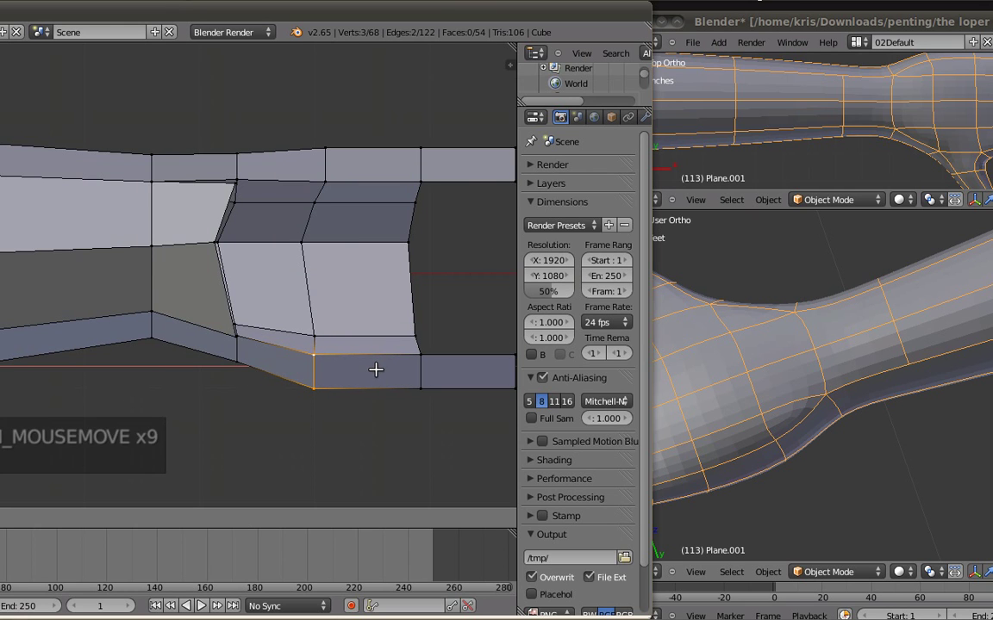
Step: Move the top-side vertices of the second edge loop past the wrist along X toward the wrist in the front view
{"action": "right_click", "coordinate": [312, 204]}
{"action": "right_click", "coordinate": [322, 146], "text": "shift"}
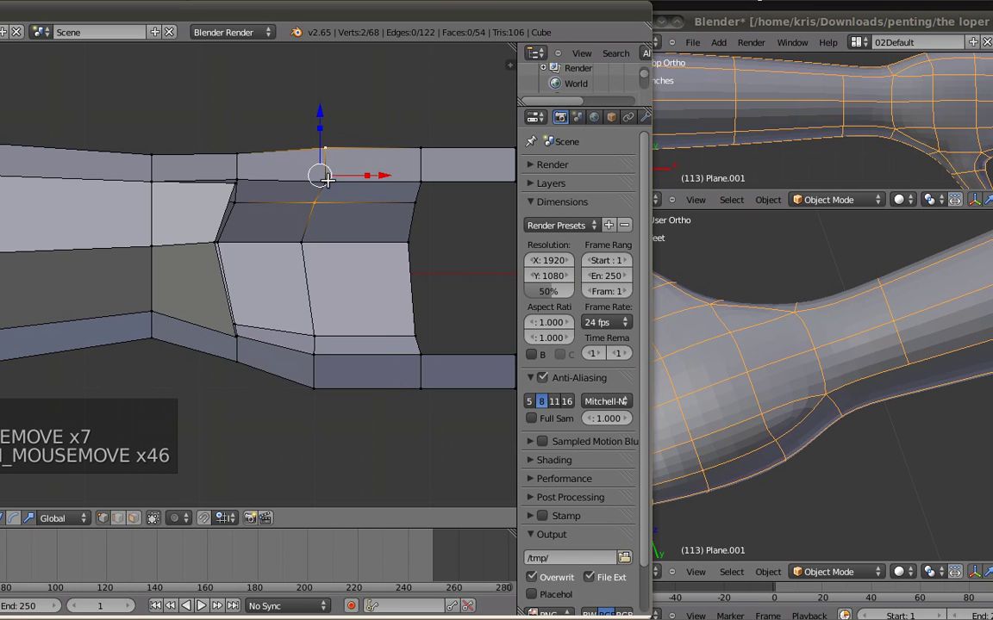
{"action": "right_click", "coordinate": [324, 179], "text": "shift"}
{"action": "key", "text": "z"}
{"action": "right_click", "coordinate": [332, 192], "text": "shift"}
{"action": "key", "text": "z"}
{"action": "left_click_drag", "start_coordinate": [393, 179], "coordinate": [366, 175]}
{"action": "key", "text": "z"}
{"action": "right_click", "coordinate": [305, 200], "text": "shift"}
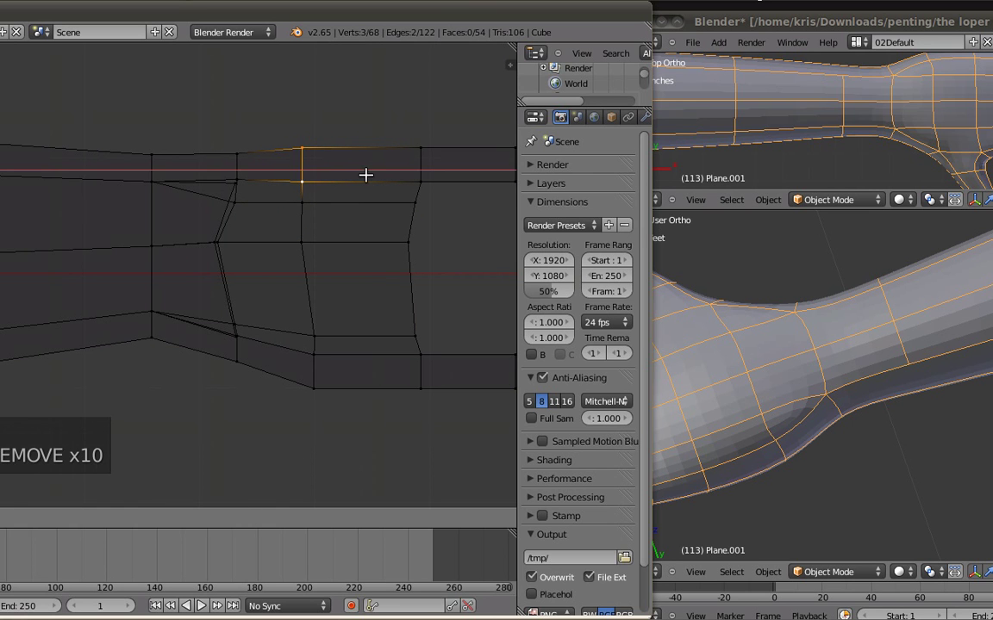
{"action": "key", "text": "r"}
{"action": "left_click", "coordinate": [414, 214]}
Step: Fill a triangular face between the thumb-side face's inner corner, the palm corner and the wrist vertex
{"action": "key", "text": "z"}
{"action": "mouse_move", "coordinate": [323, 202]}
{"action": "middle_mouse_down"}
{"action": "mouse_move", "coordinate": [375, 302]}
{"action": "mouse_move", "coordinate": [381, 352]}
{"action": "middle_mouse_up"}
{"action": "key", "text": "KP_7"}
{"action": "scroll", "coordinate": [366, 297], "scroll_direction": "down", "scroll_amount": 4}
{"action": "middle_click_drag", "start_coordinate": [337, 282], "coordinate": [359, 279], "text": "shift"}
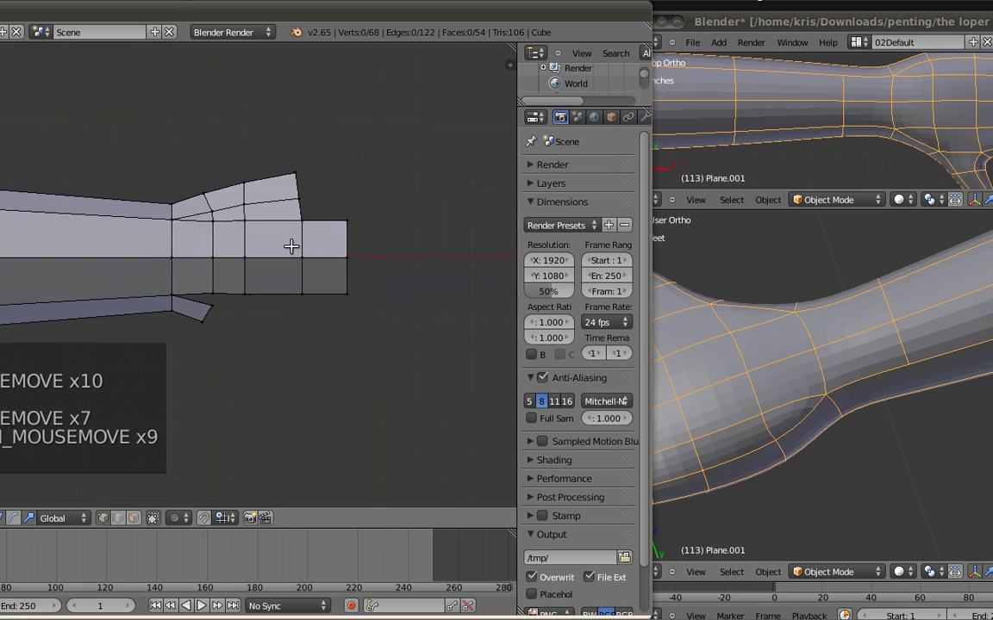
{"action": "scroll", "coordinate": [284, 247], "scroll_direction": "up", "scroll_amount": 3}
{"action": "key", "text": "a"}
{"action": "middle_click_drag", "start_coordinate": [255, 249], "coordinate": [216, 234], "text": "shift"}
{"action": "scroll", "coordinate": [255, 274], "scroll_direction": "up", "scroll_amount": 2}
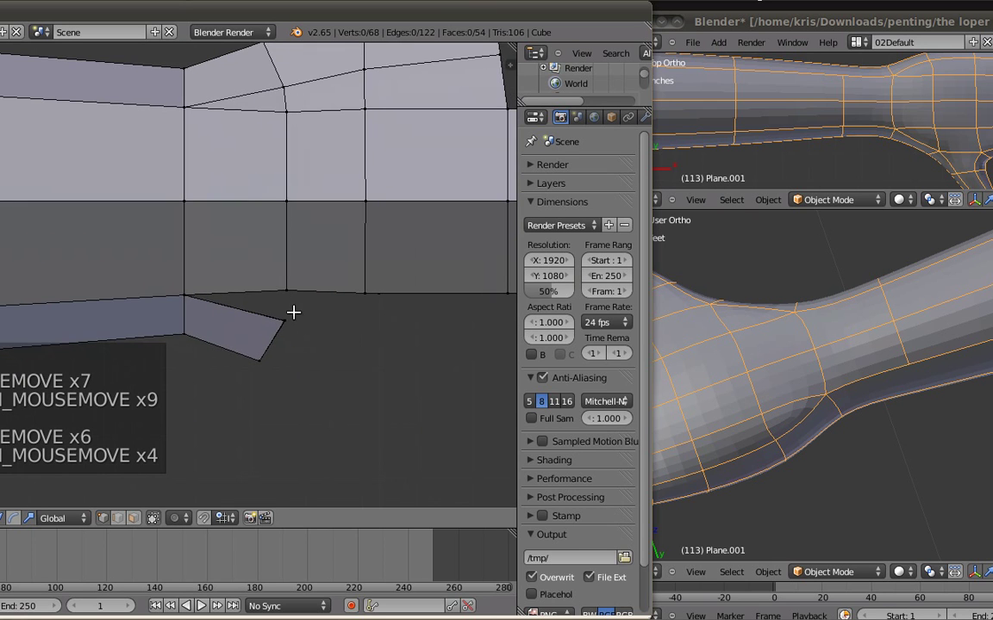
{"action": "middle_click_drag", "start_coordinate": [282, 308], "coordinate": [274, 284]}
{"action": "right_click", "coordinate": [281, 312]}
{"action": "right_click", "coordinate": [286, 281], "text": "shift"}
{"action": "right_click", "coordinate": [183, 282], "text": "shift"}
{"action": "key", "text": "f"}
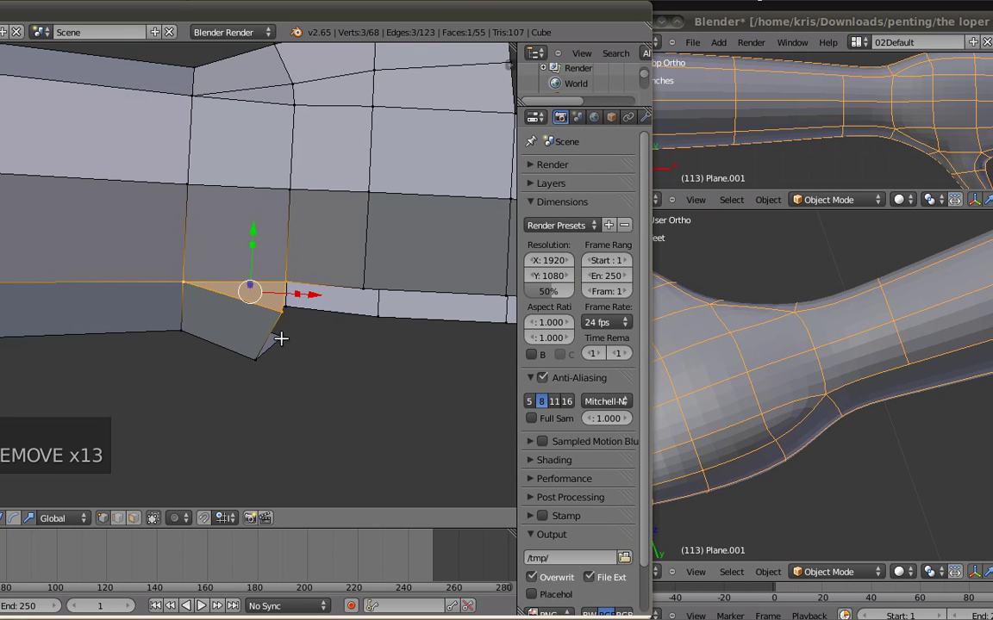
Step: Fill another triangular face between two free corners of the thumb-side section and the nearby wrist vertex
{"action": "right_click", "coordinate": [282, 337]}
{"action": "right_click", "coordinate": [288, 310], "text": "shift"}
{"action": "middle_click_drag", "start_coordinate": [295, 336], "coordinate": [183, 261]}
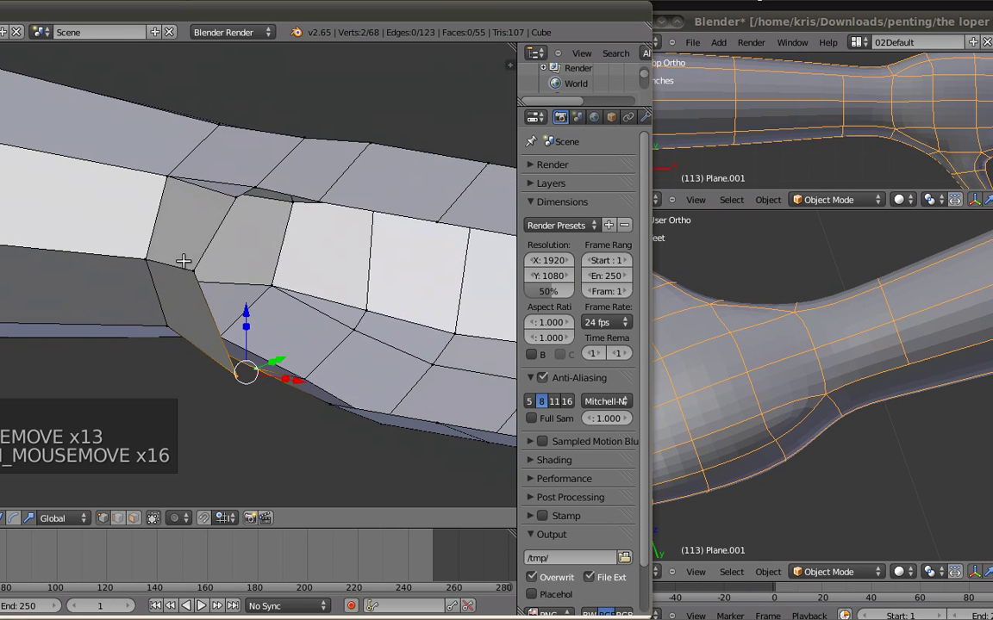
{"action": "right_click", "coordinate": [171, 327], "text": "shift"}
{"action": "key", "text": "f"}
{"action": "middle_click_drag", "start_coordinate": [222, 354], "coordinate": [274, 328]}
{"action": "middle_click_drag", "start_coordinate": [354, 304], "coordinate": [310, 277]}
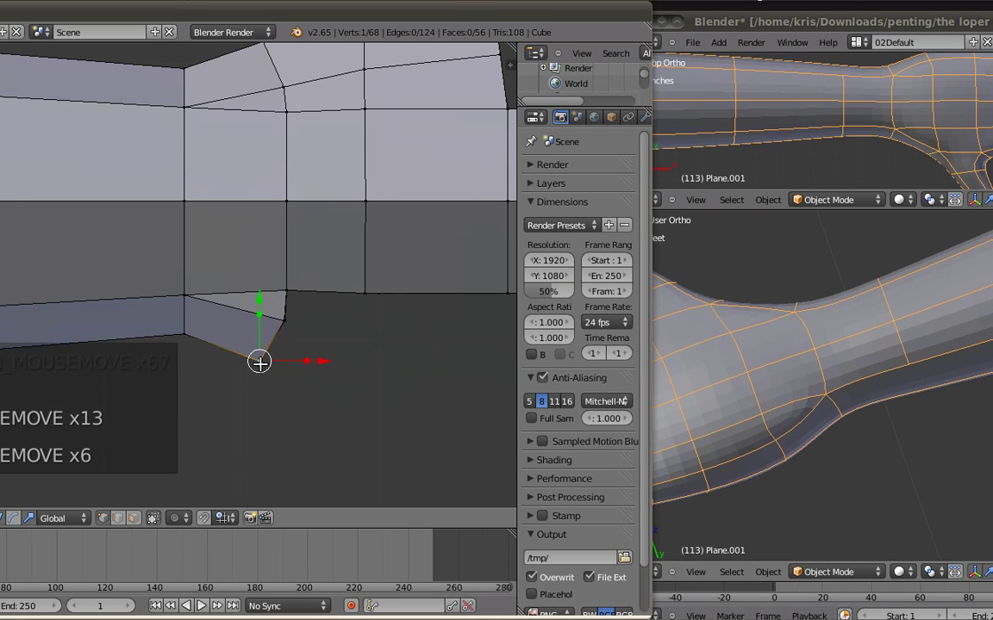
Step: Move the outermost corner vertex of the thumb-side section slightly toward the fingers in the top view
{"action": "right_click", "coordinate": [262, 361]}
{"action": "key", "text": "g"}
{"action": "left_click", "coordinate": [291, 374]}
{"action": "middle_click_drag", "start_coordinate": [290, 374], "coordinate": [206, 226]}
Step: Reposition the thumb-side section's upper and lower vertices closer to its middle height in the side view
{"action": "key", "text": "KP_3"}
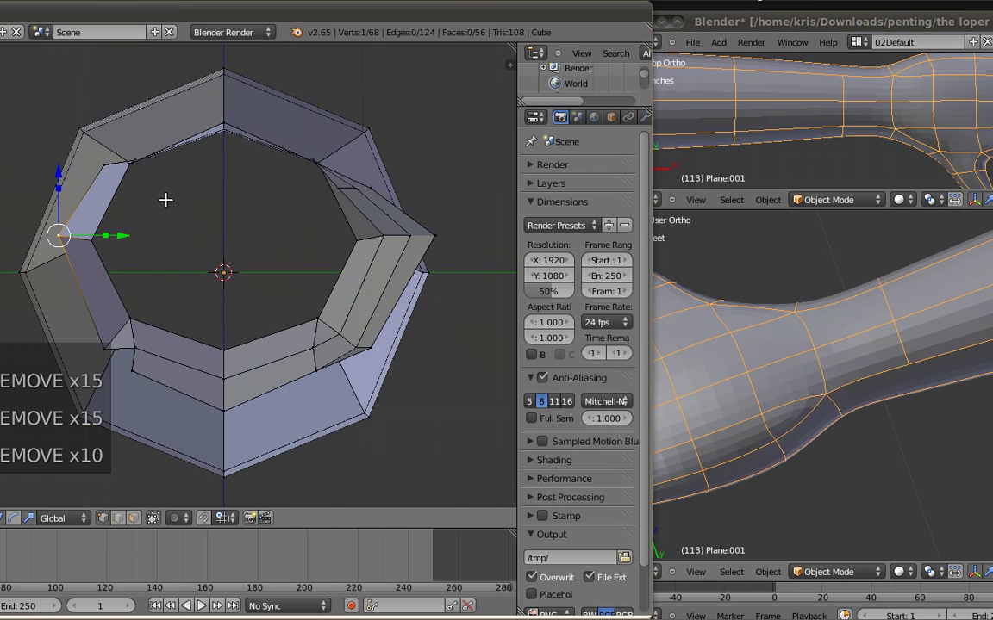
{"action": "right_click", "coordinate": [104, 170]}
{"action": "key", "text": "g"}
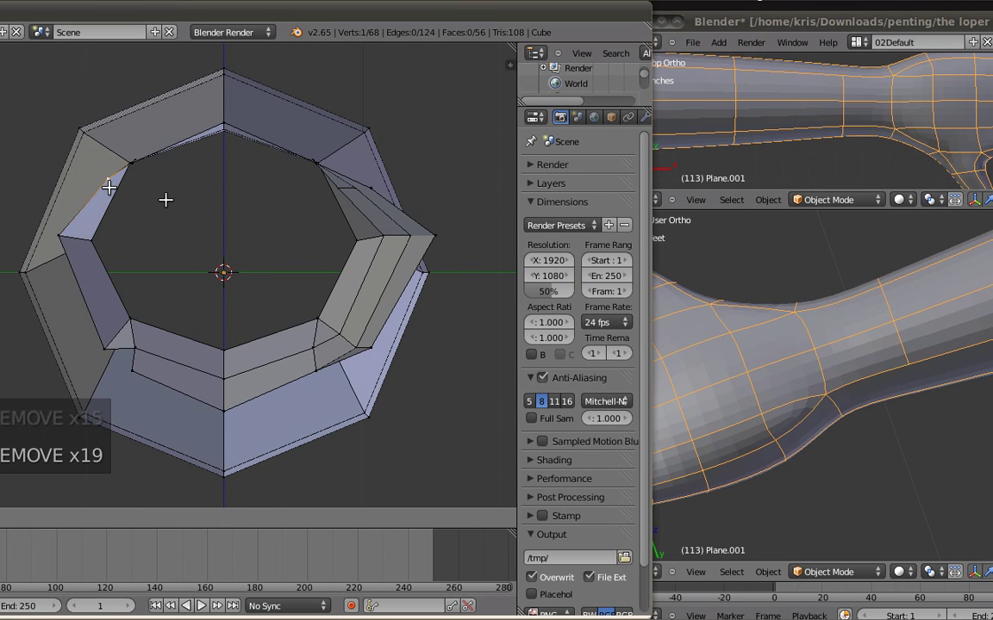
{"action": "left_click", "coordinate": [106, 183]}
{"action": "right_click", "coordinate": [114, 334]}
{"action": "key", "text": "g"}
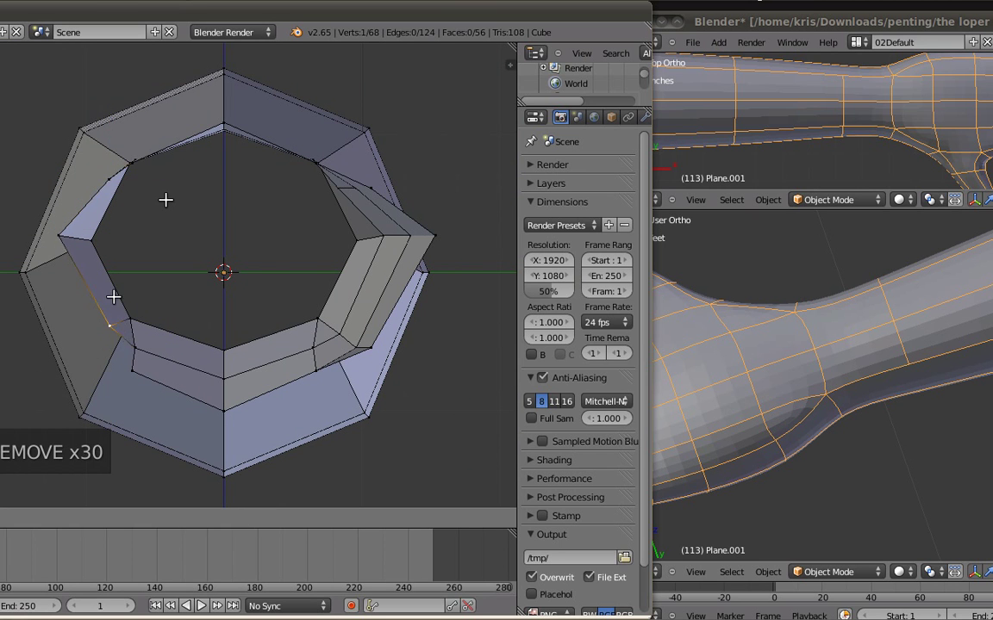
{"action": "left_click", "coordinate": [113, 296]}
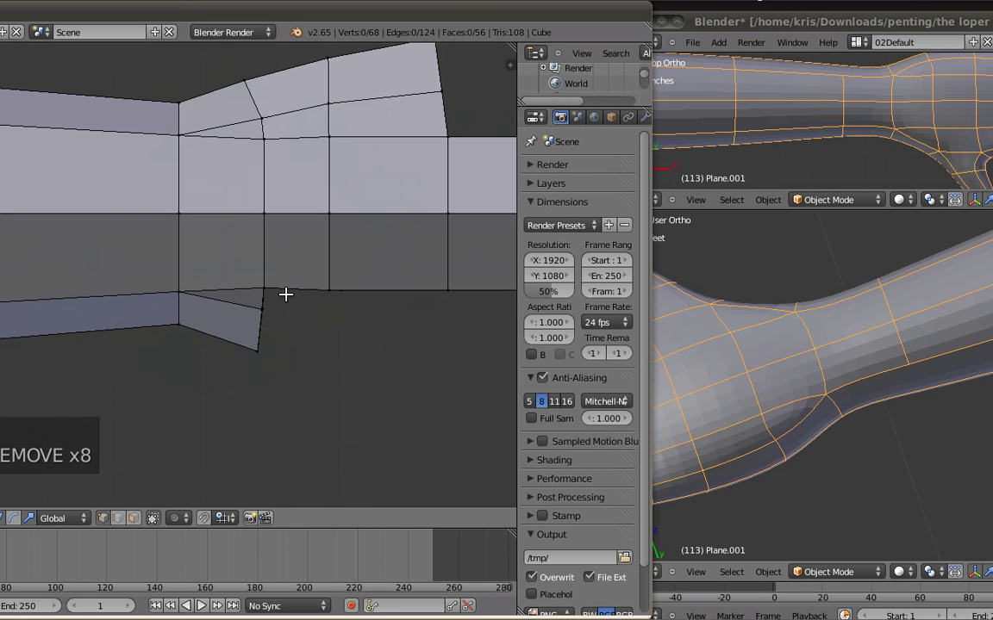
Step: Even out the two middle vertices along the opposite side strip's outer edge by moving them closer together
{"action": "middle_click_drag", "start_coordinate": [285, 295], "coordinate": [289, 308], "text": "shift"}
{"action": "right_click_drag", "start_coordinate": [335, 75], "coordinate": [308, 74]}
{"action": "left_click", "coordinate": [307, 73]}
{"action": "right_click_drag", "start_coordinate": [248, 98], "coordinate": [262, 93]}
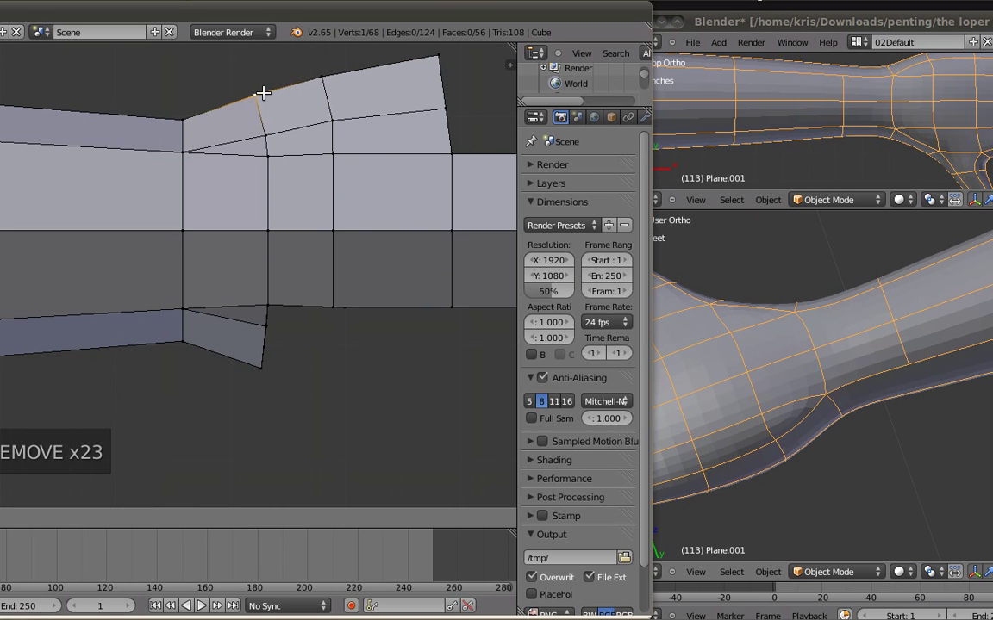
{"action": "left_click", "coordinate": [263, 93]}
{"action": "key", "text": "a"}
Step: Compare with the reference hand and move the palm's second edge loop past the wrist toward the fingers
{"action": "key", "text": "KP_2"}
{"action": "middle_click_drag", "start_coordinate": [801, 395], "coordinate": [829, 401]}
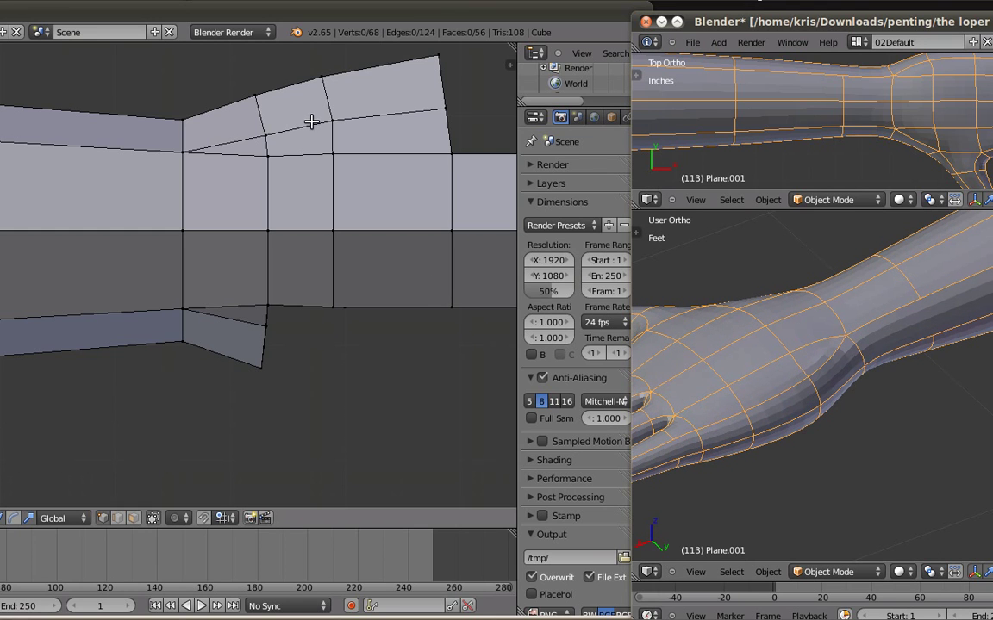
{"action": "right_click", "coordinate": [335, 156]}
{"action": "right_click", "coordinate": [331, 188], "text": "alt"}
{"action": "left_click_drag", "start_coordinate": [401, 188], "coordinate": [421, 191]}
{"action": "left_click", "coordinate": [415, 188]}
{"action": "key", "text": "a"}
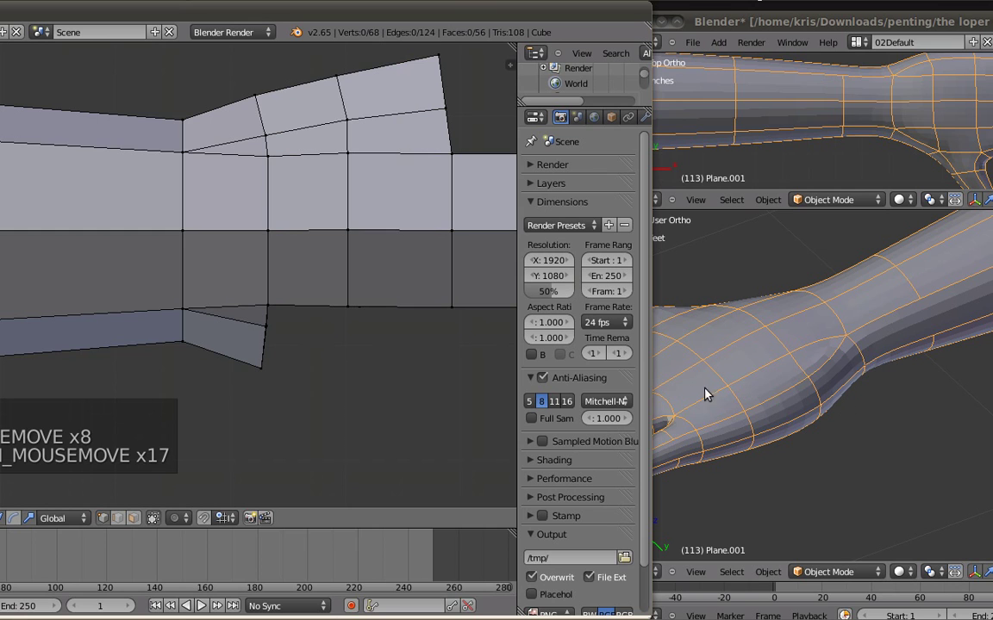
Step: Select all front and back vertices at the palm's far end and delete them to shorten the palm
{"action": "middle_click_drag", "start_coordinate": [391, 182], "coordinate": [292, 182], "text": "shift"}
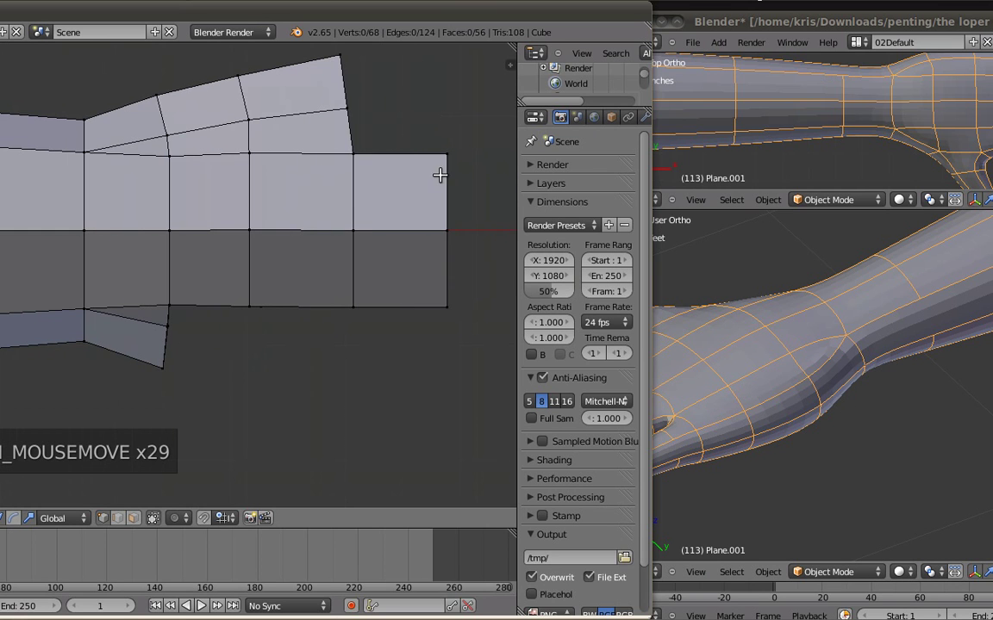
{"action": "key", "text": "b"}
{"action": "left_click_drag", "start_coordinate": [432, 128], "coordinate": [476, 346]}
{"action": "key", "text": "z"}
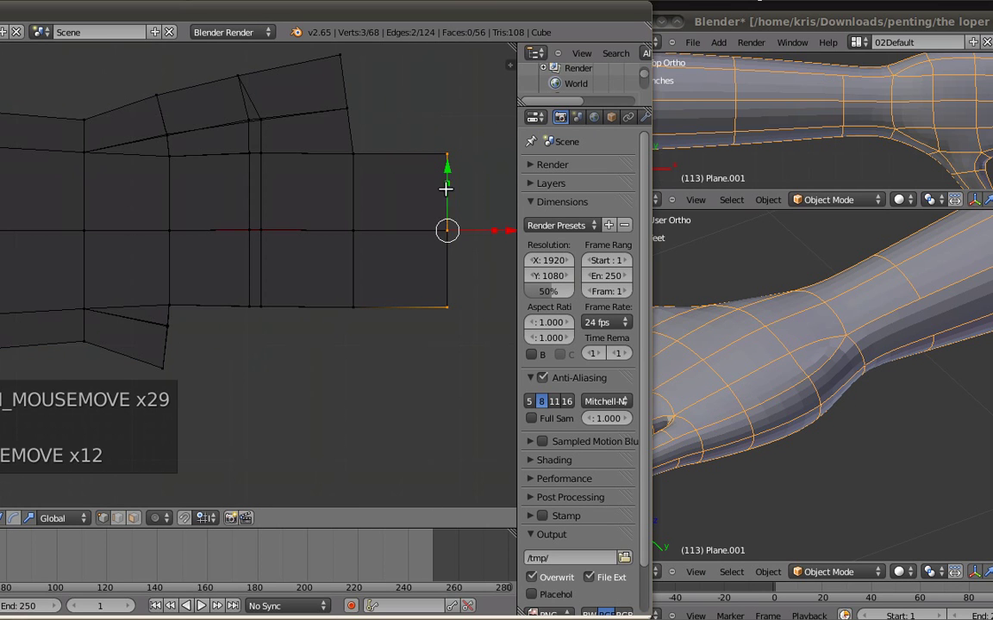
{"action": "key", "text": "b"}
{"action": "left_click_drag", "start_coordinate": [432, 121], "coordinate": [472, 291]}
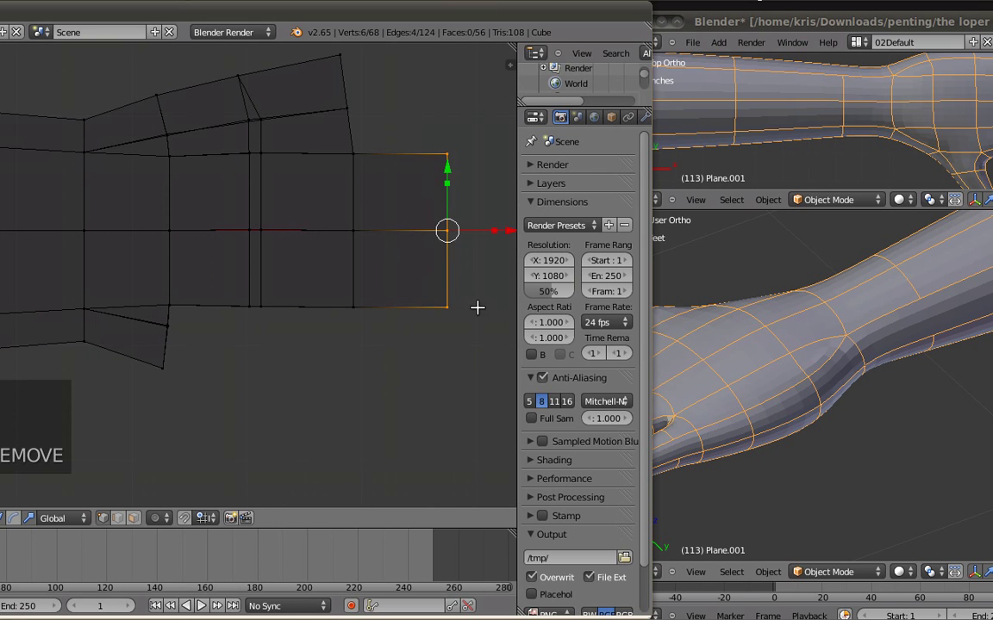
{"action": "key", "text": "x"}
{"action": "left_click", "coordinate": [449, 274]}
{"action": "middle_click_drag", "start_coordinate": [259, 295], "coordinate": [363, 311], "text": "shift"}
{"action": "key", "text": "z"}
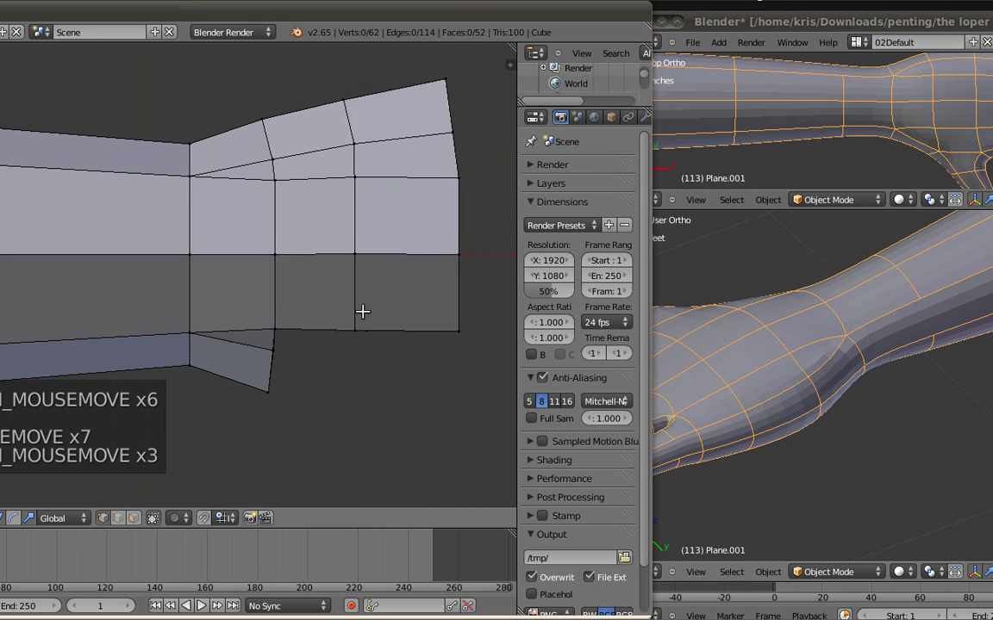
Step: Select the thumb-side section's open edge, including hidden vertices, and extrude it twice to reach the palm's end
{"action": "scroll", "coordinate": [354, 323], "scroll_direction": "left", "scroll_amount": 1, "text": "ctrl"}
{"action": "key", "text": "z"}
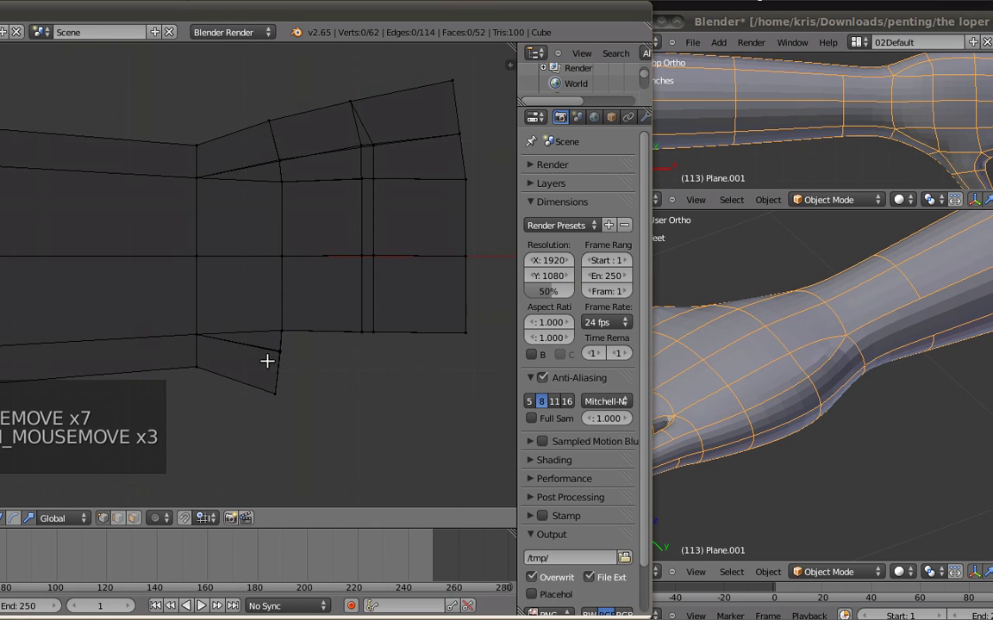
{"action": "key", "text": "b"}
{"action": "left_click_drag", "start_coordinate": [261, 345], "coordinate": [335, 414]}
{"action": "key", "text": "b"}
{"action": "left_click_drag", "start_coordinate": [262, 322], "coordinate": [316, 387]}
{"action": "key", "text": "z"}
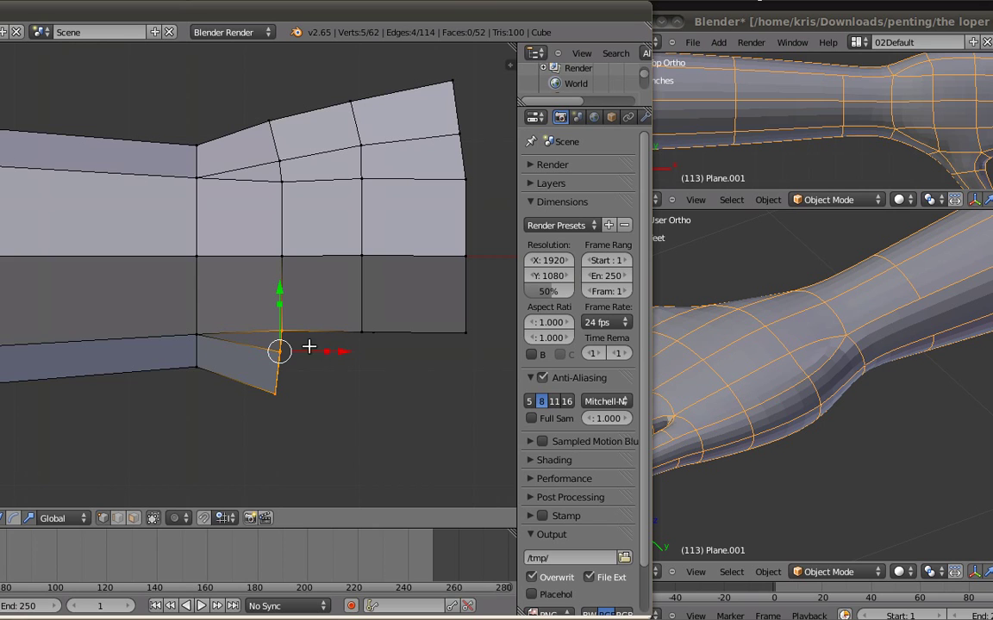
{"action": "key", "text": "e"}
{"action": "left_click", "coordinate": [390, 372]}
{"action": "key", "text": "e"}
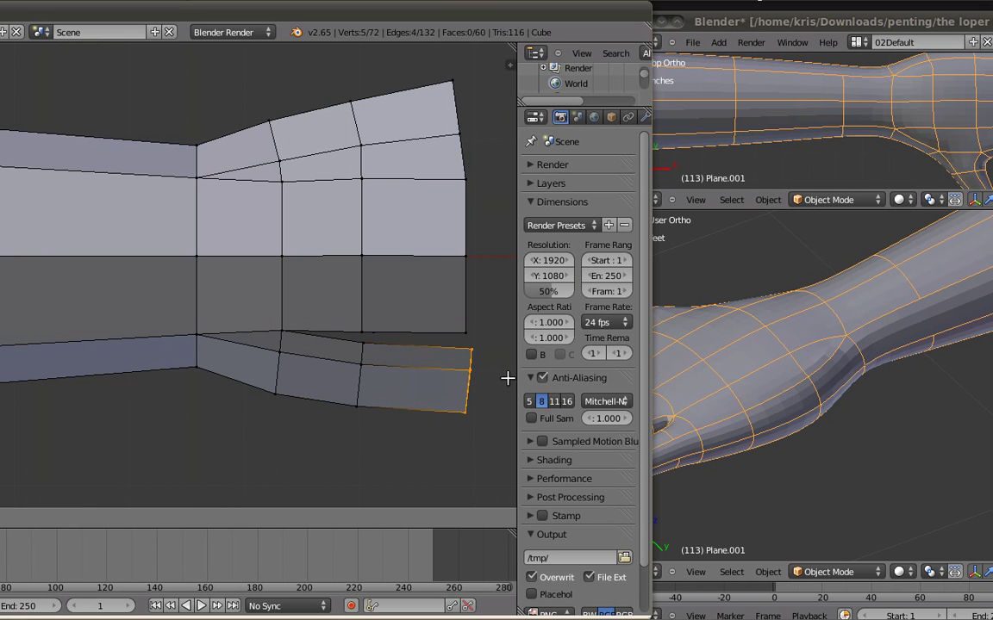
{"action": "left_click", "coordinate": [507, 378]}
{"action": "key", "text": "a"}
Step: Merge the extruded strip's middle inner vertex with the adjacent palm vertex using At Last
{"action": "mouse_move", "coordinate": [350, 339]}
{"action": "middle_mouse_down"}
{"action": "mouse_move", "coordinate": [348, 313]}
{"action": "mouse_move", "coordinate": [363, 334]}
{"action": "middle_mouse_up"}
{"action": "right_click", "coordinate": [359, 314]}
{"action": "key", "text": "alt+m"}
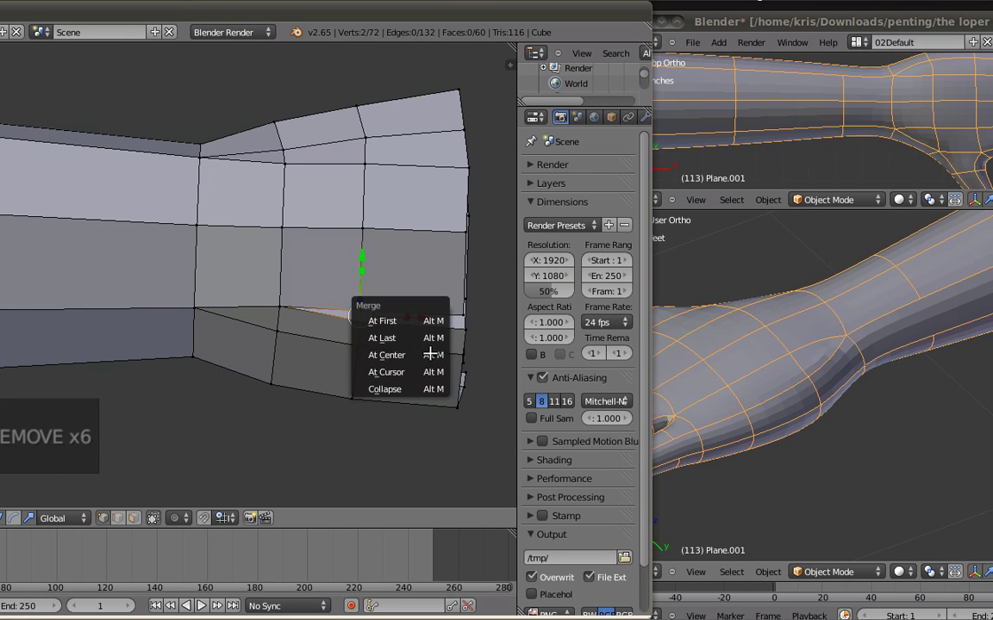
{"action": "left_click", "coordinate": [405, 338]}
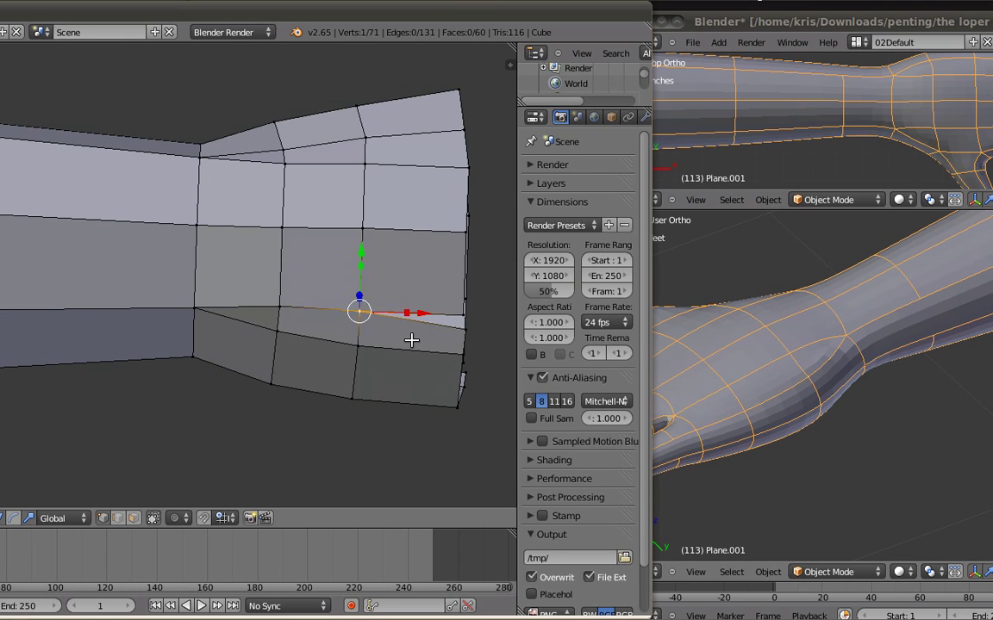
Step: Merge the extruded strip's inner end corner with the adjacent palm end corner on the same side
{"action": "right_click", "coordinate": [462, 329]}
{"action": "right_click", "coordinate": [462, 315], "text": "shift"}
{"action": "middle_click_drag", "start_coordinate": [393, 306], "coordinate": [270, 281], "text": "shift"}
{"action": "key", "text": "alt+m"}
{"action": "left_click", "coordinate": [326, 291]}
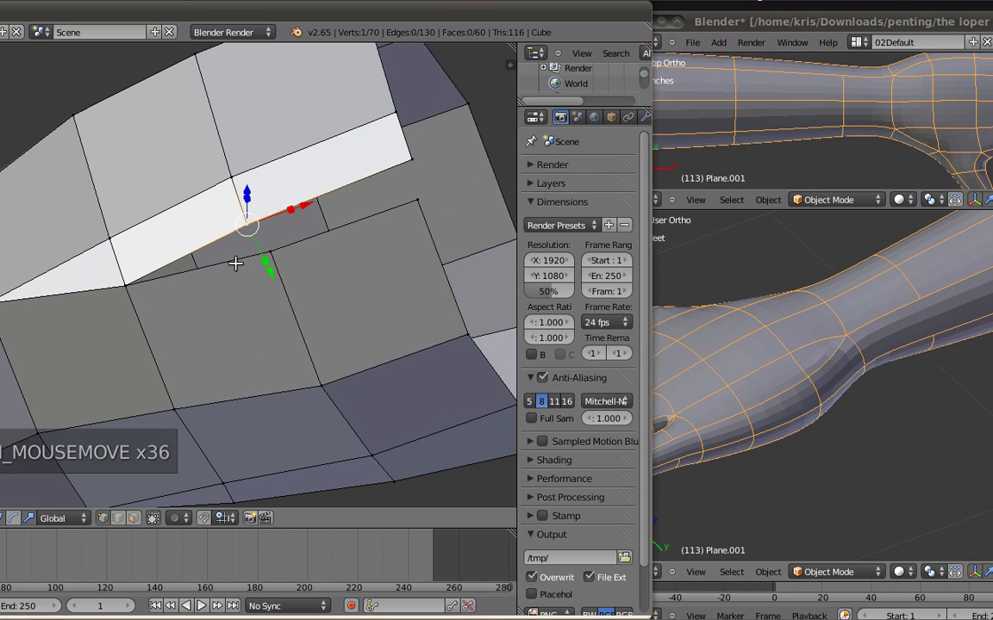
{"action": "scroll", "coordinate": [252, 251], "scroll_direction": "up", "scroll_amount": 1}
{"action": "right_click", "coordinate": [291, 253], "text": "shift"}
{"action": "middle_click_drag", "start_coordinate": [302, 310], "coordinate": [282, 367], "text": "shift"}
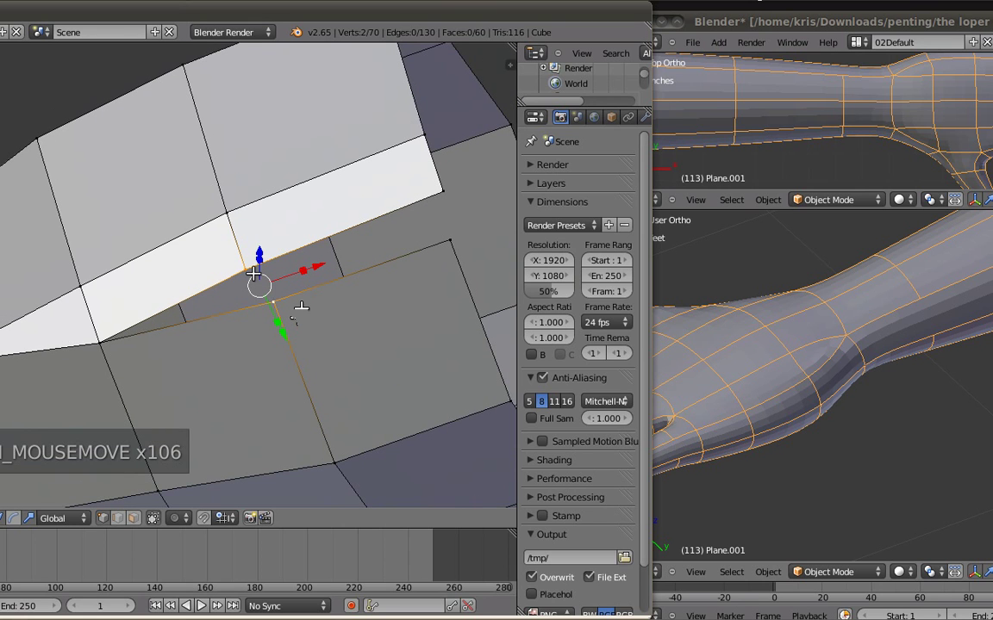
{"action": "key", "text": "alt+m"}
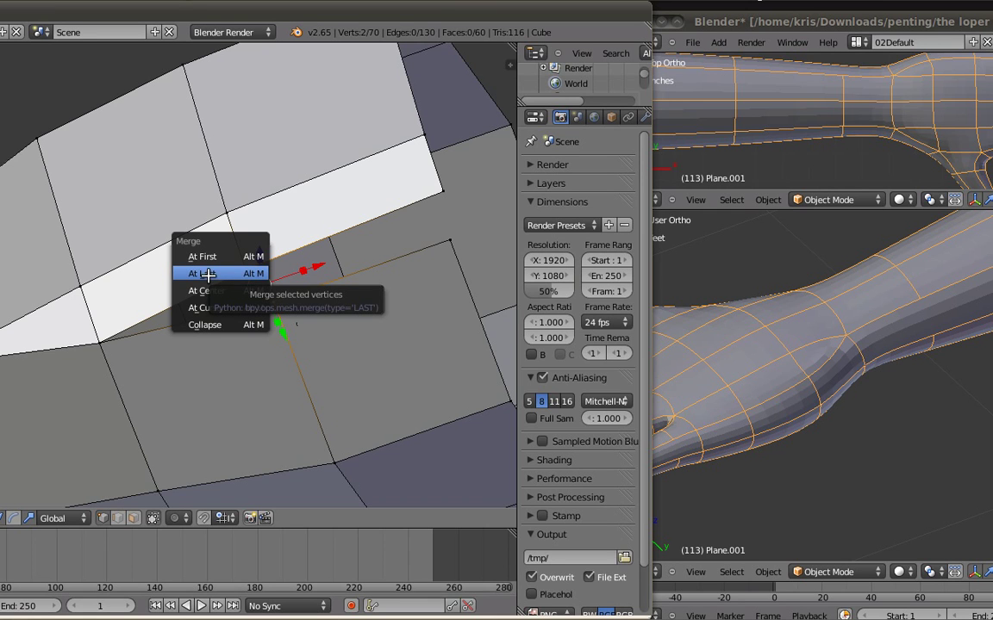
{"action": "left_click", "coordinate": [208, 275]}
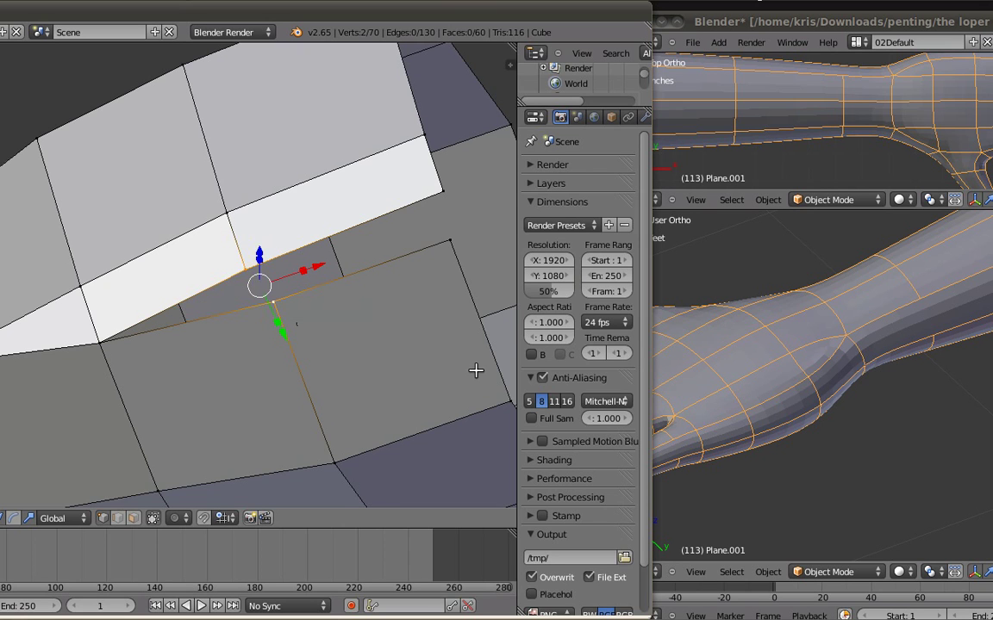
{"action": "scroll", "coordinate": [277, 310], "scroll_direction": "up", "scroll_amount": 1}
{"action": "key", "text": "a"}
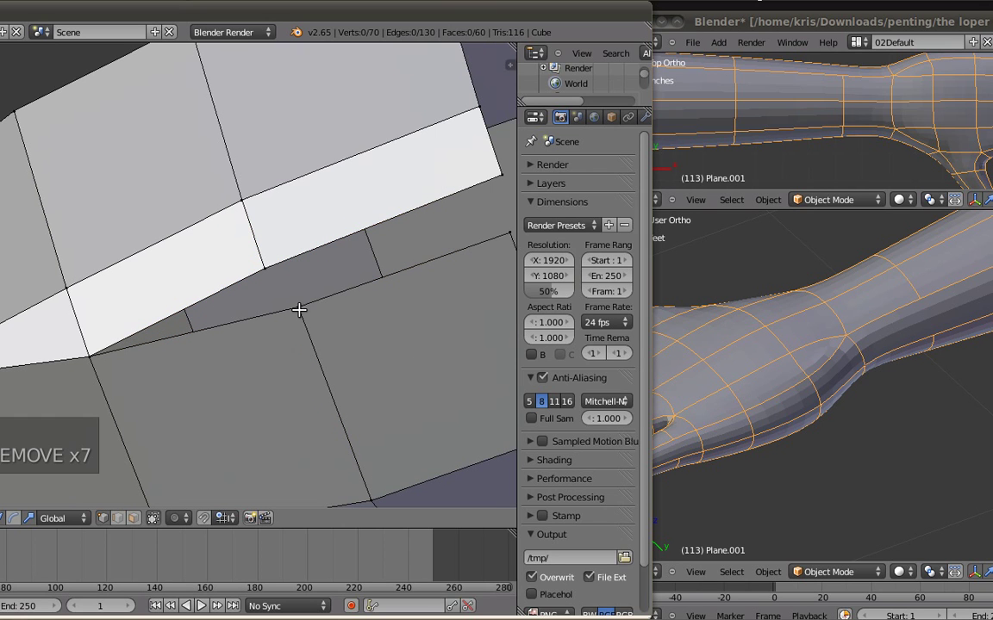
Step: Merge the two middle gap vertices on the hand's other side using At First, keeping the first selected position
{"action": "right_click", "coordinate": [298, 309]}
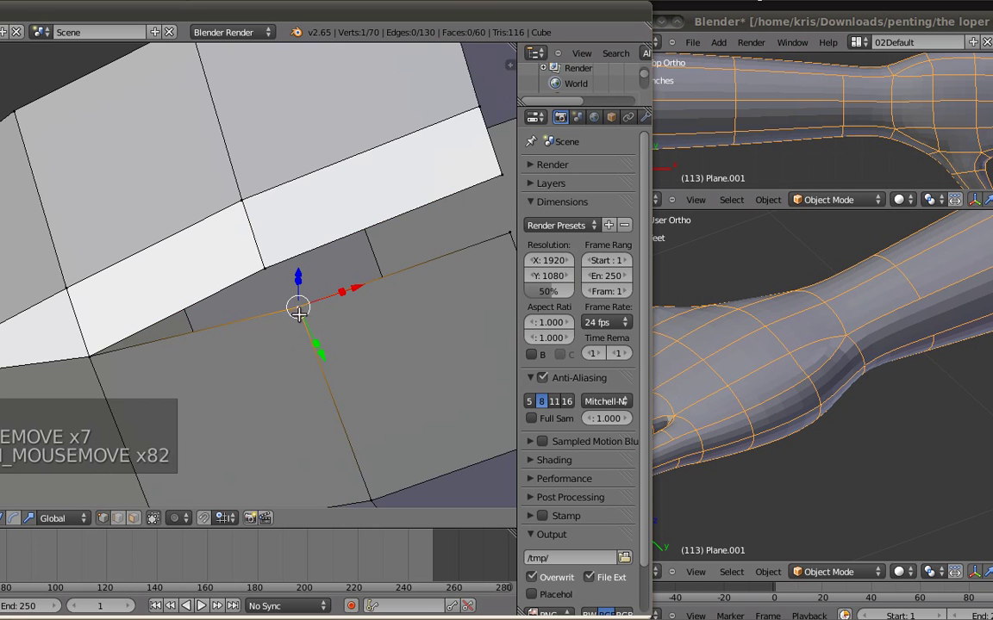
{"action": "right_click", "coordinate": [262, 268], "text": "shift"}
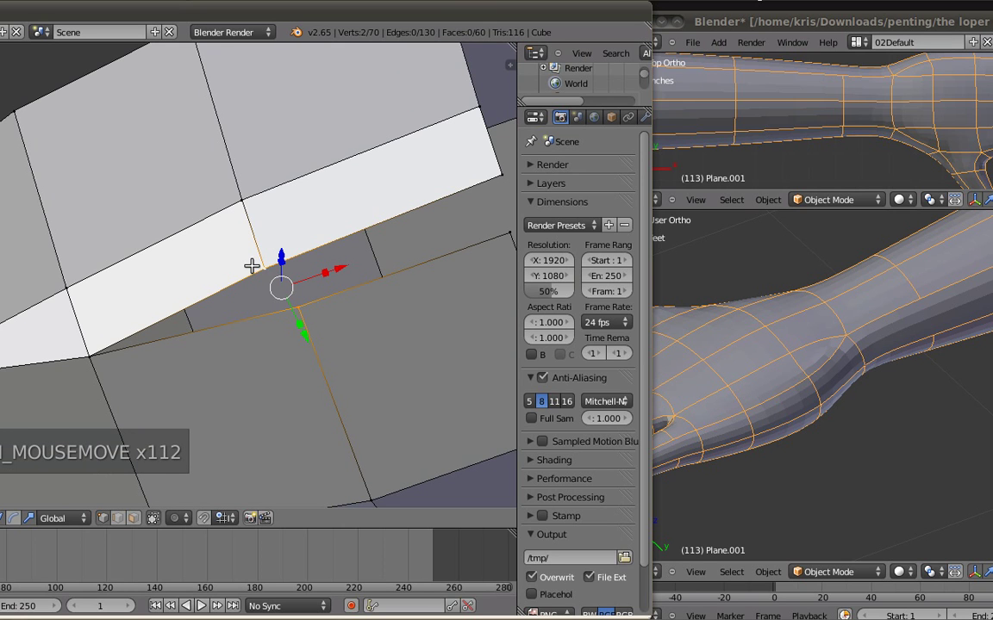
{"action": "key", "text": "alt+m"}
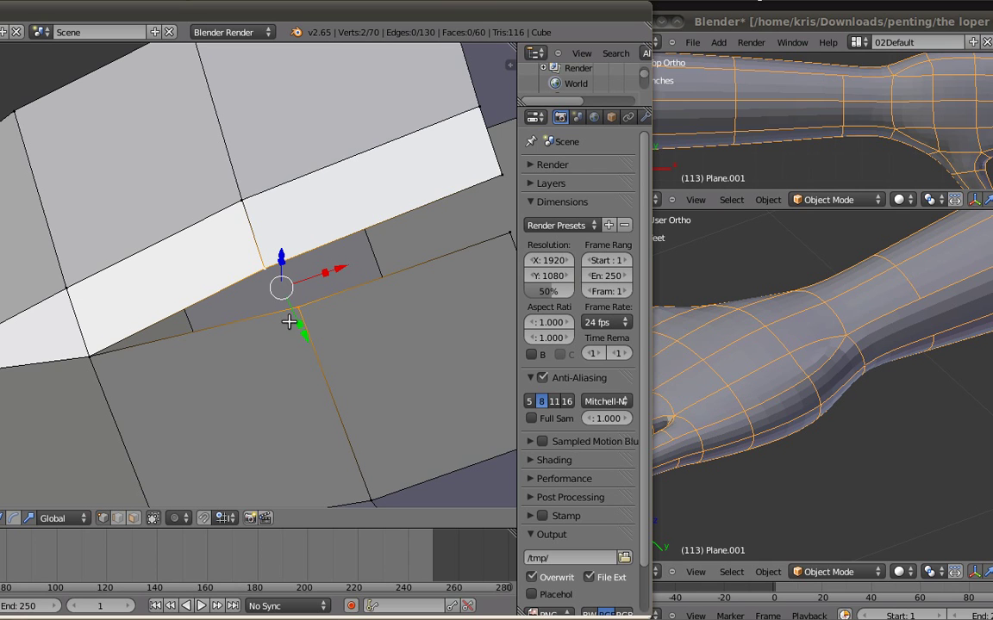
{"action": "key", "text": "alt+m"}
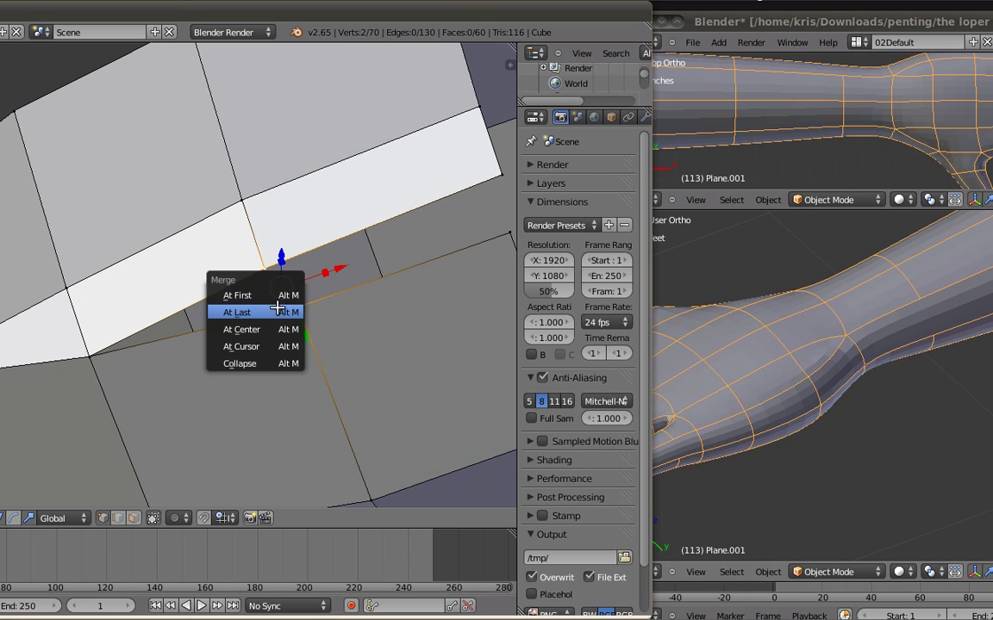
{"action": "left_click", "coordinate": [256, 293]}
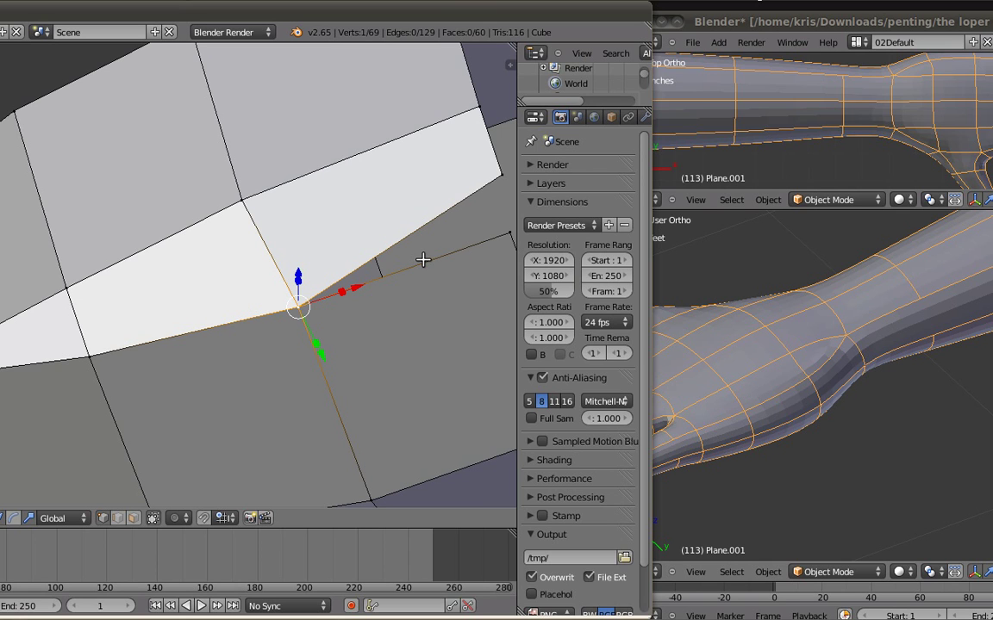
Step: Merge the two end corner vertices across the same gap using At Last, selecting the one to keep last
{"action": "middle_click_drag", "start_coordinate": [442, 265], "coordinate": [350, 268], "text": "shift"}
{"action": "key", "text": "a"}
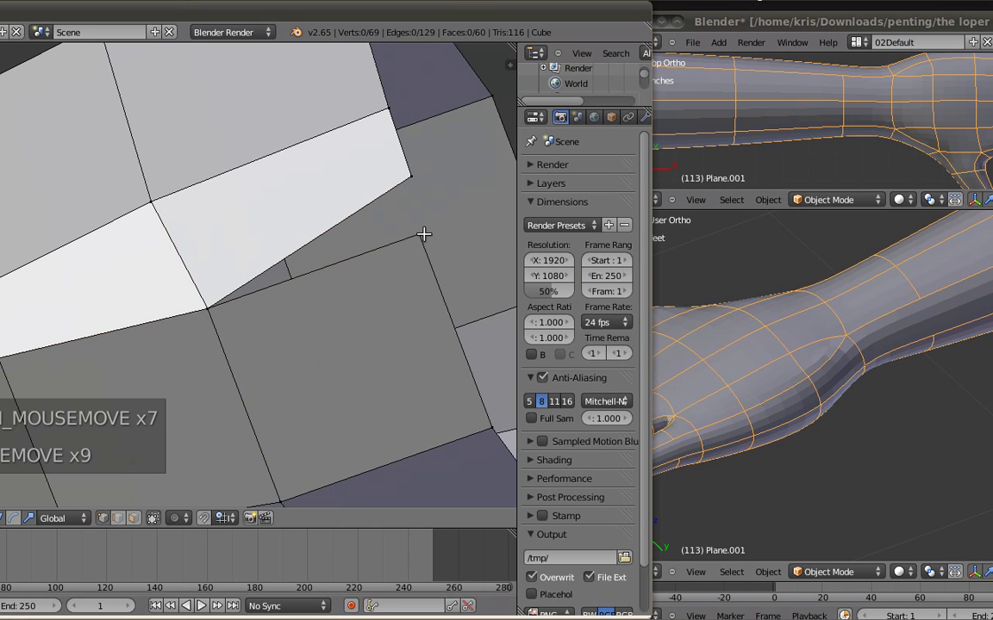
{"action": "right_click", "coordinate": [423, 234]}
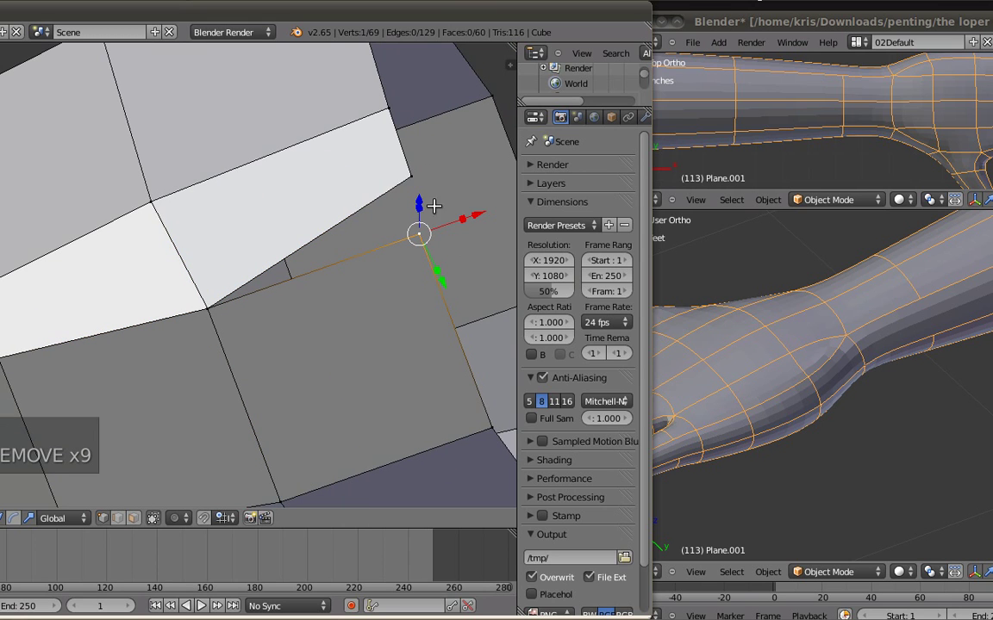
{"action": "right_click", "coordinate": [411, 177], "text": "shift"}
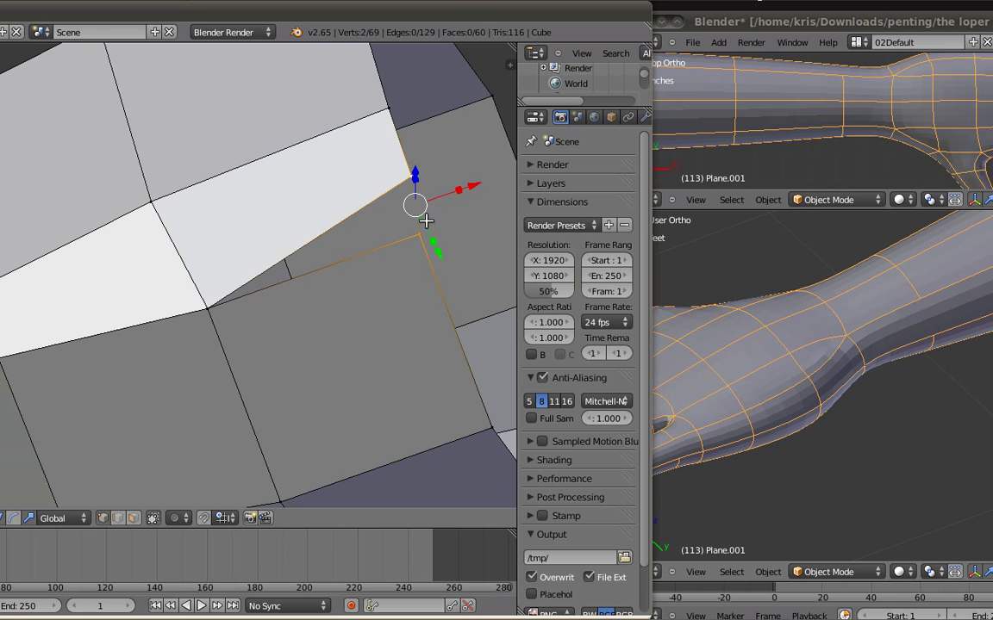
{"action": "key", "text": "a"}
{"action": "right_click", "coordinate": [410, 176]}
{"action": "right_click", "coordinate": [422, 234], "text": "shift"}
{"action": "key", "text": "alt+m"}
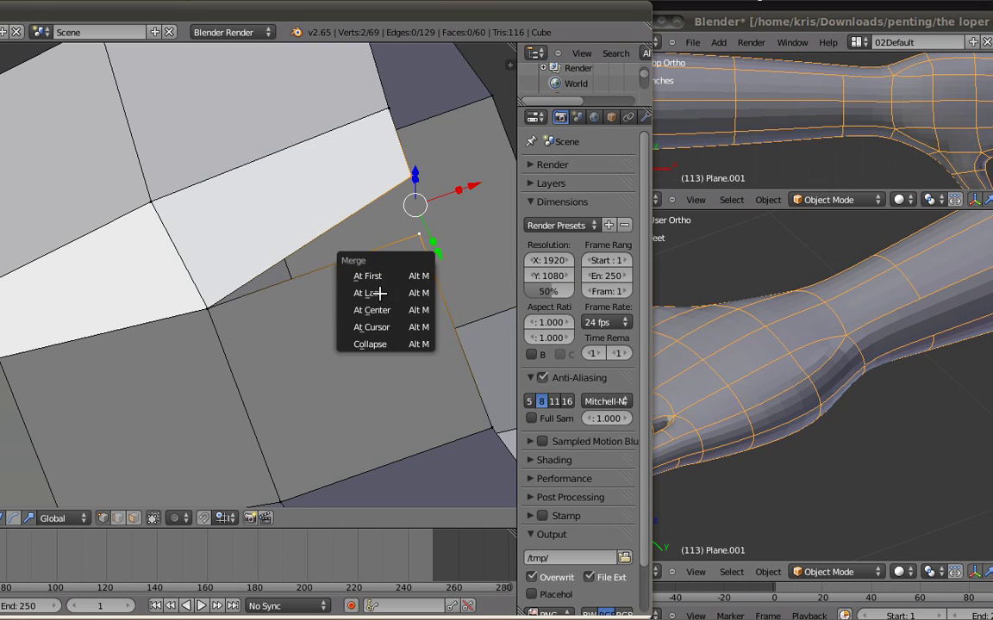
{"action": "left_click", "coordinate": [380, 293]}
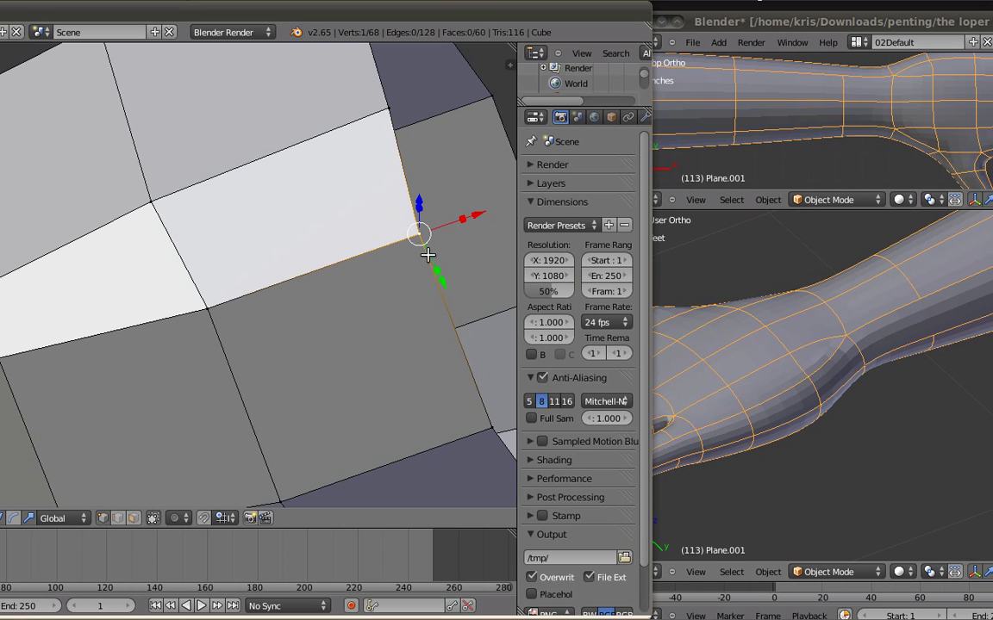
Step: Nudge the inner seam vertex beside the merged end corner slightly away from that corner
{"action": "right_click_drag", "start_coordinate": [187, 307], "coordinate": [172, 307]}
{"action": "key", "text": "a"}
{"action": "right_click", "coordinate": [422, 235]}
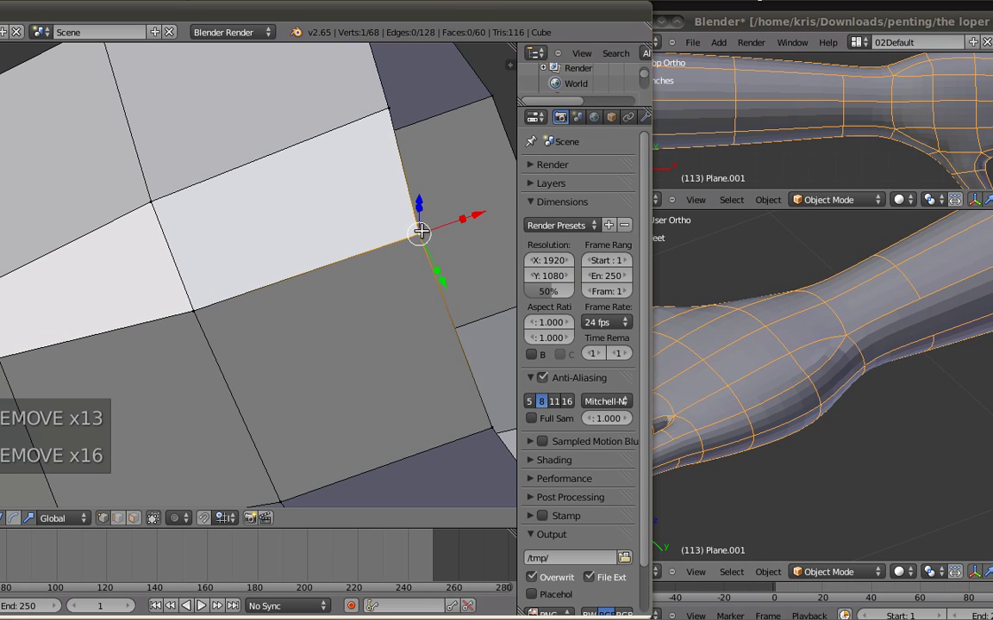
{"action": "key", "text": "alt+m"}
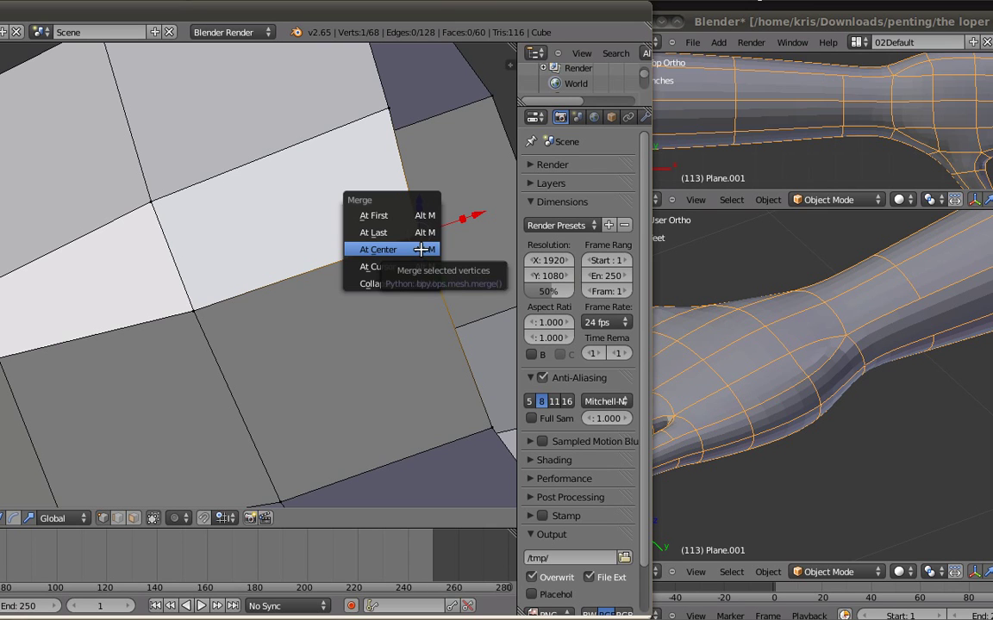
{"action": "left_click", "coordinate": [435, 264]}
Step: Rip the end corner vertex in two and merge the separated pair back together At Center
{"action": "key", "text": "v"}
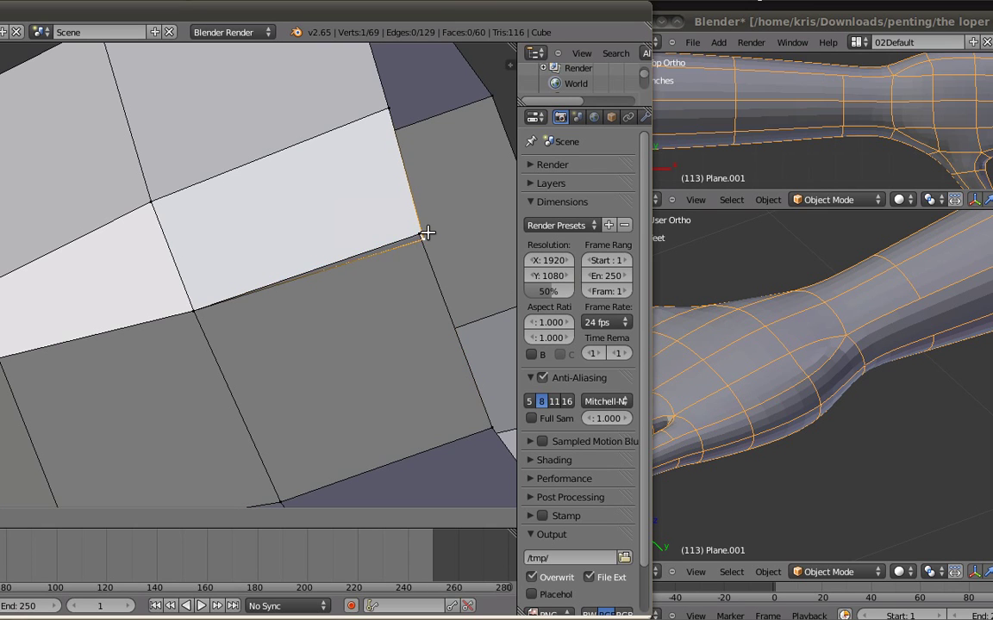
{"action": "left_click", "coordinate": [425, 261]}
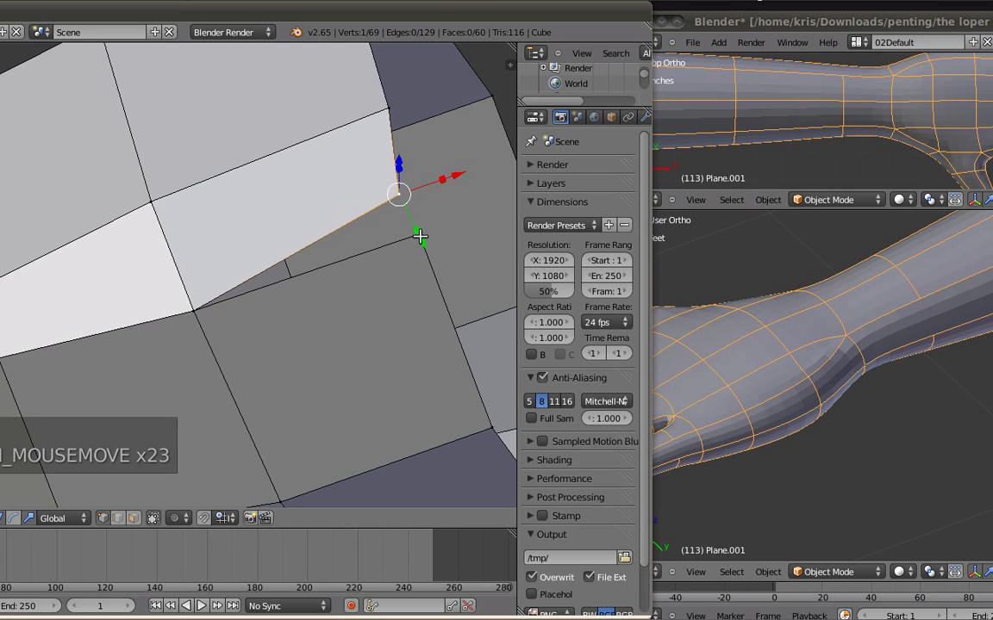
{"action": "right_click", "coordinate": [430, 268], "text": "shift"}
{"action": "key", "text": "g"}
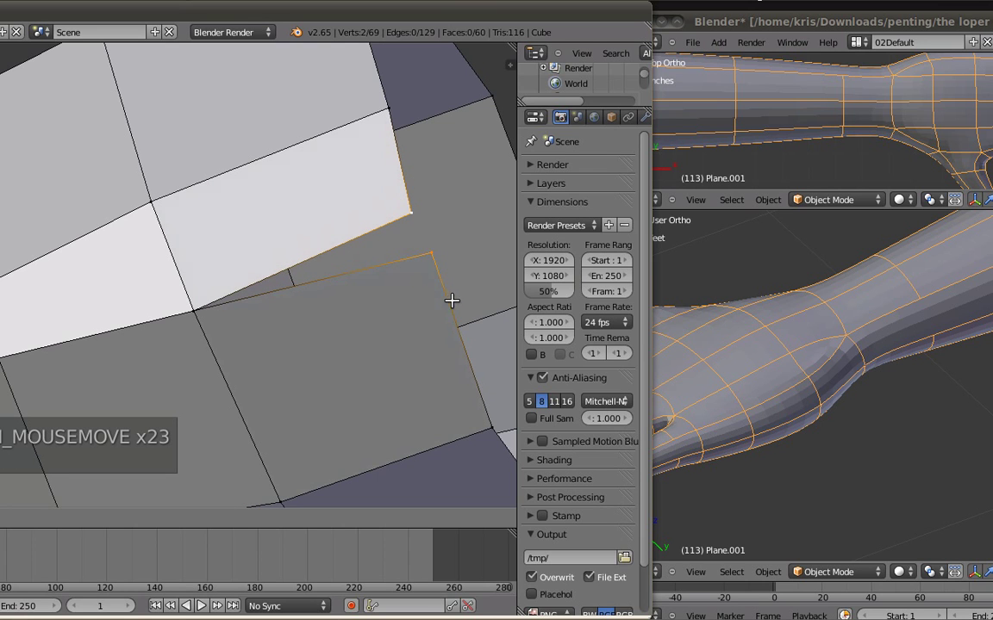
{"action": "left_click", "coordinate": [439, 254]}
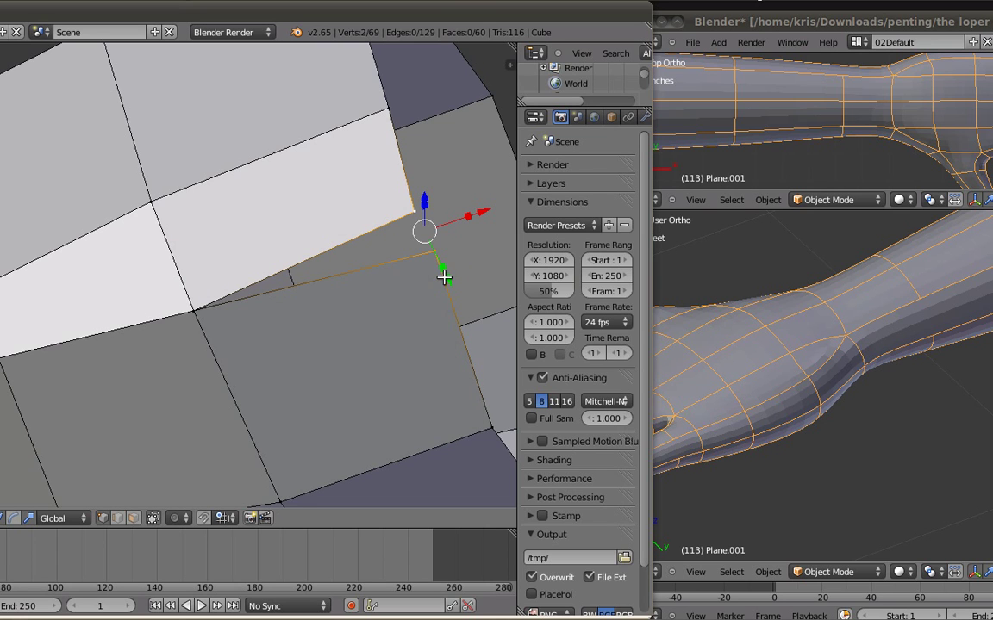
{"action": "key", "text": "alt+m"}
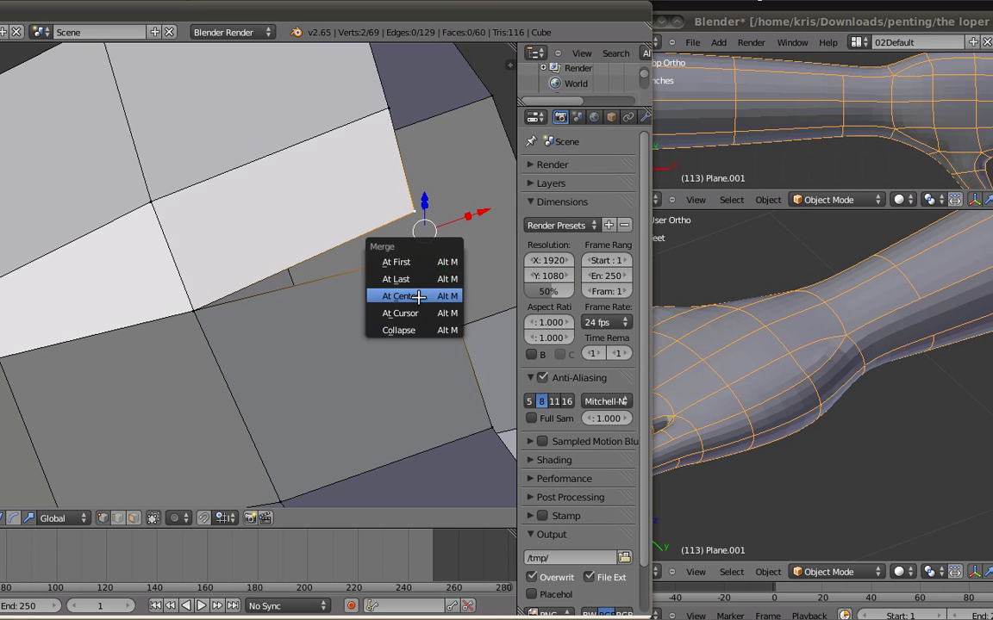
{"action": "left_click", "coordinate": [418, 296]}
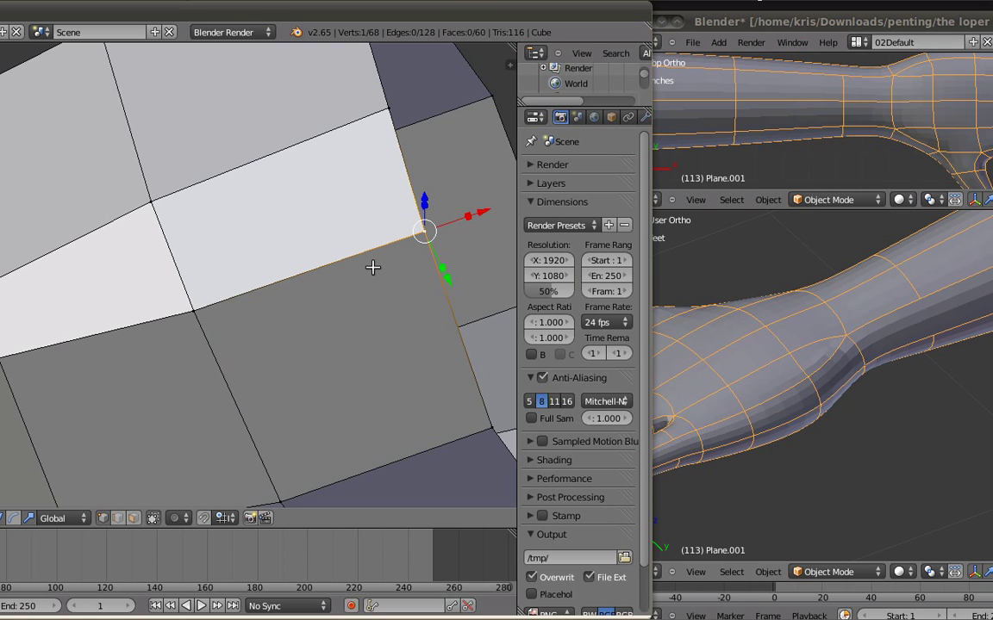
Step: In the top wireframe view, select the four thumb-side vertices at the palm's finger end and move them along X
{"action": "key", "text": "KP_7"}
{"action": "scroll", "coordinate": [456, 286], "scroll_direction": "down", "scroll_amount": 3}
{"action": "key", "text": "z"}
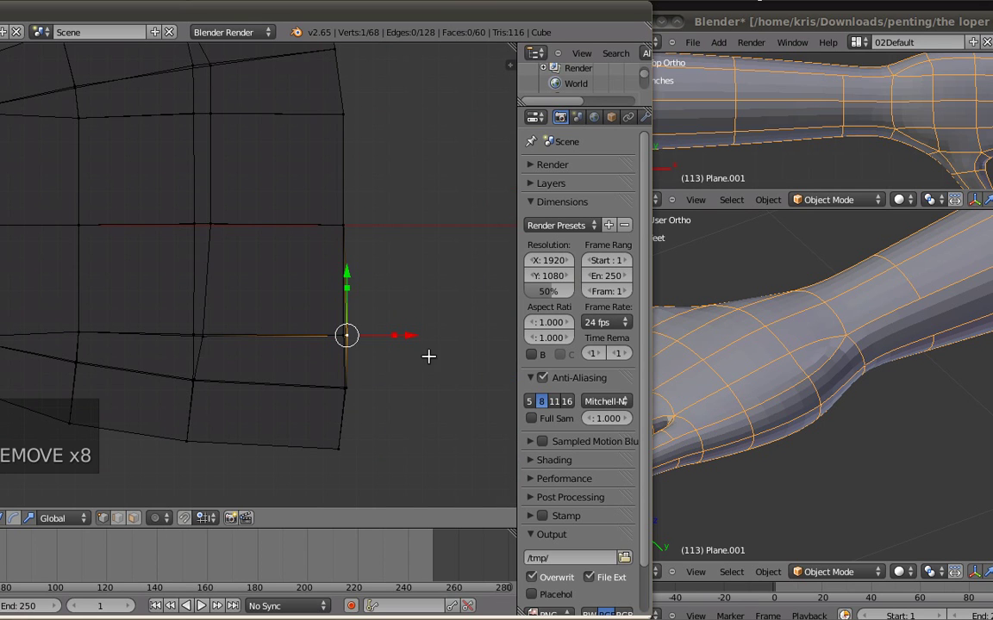
{"action": "key", "text": "a"}
{"action": "key", "text": "b"}
{"action": "left_click_drag", "start_coordinate": [314, 381], "coordinate": [406, 391]}
{"action": "left_click_drag", "start_coordinate": [383, 339], "coordinate": [406, 340]}
{"action": "right_click", "coordinate": [373, 336]}
{"action": "middle_click_drag", "start_coordinate": [412, 363], "coordinate": [437, 374], "text": "shift"}
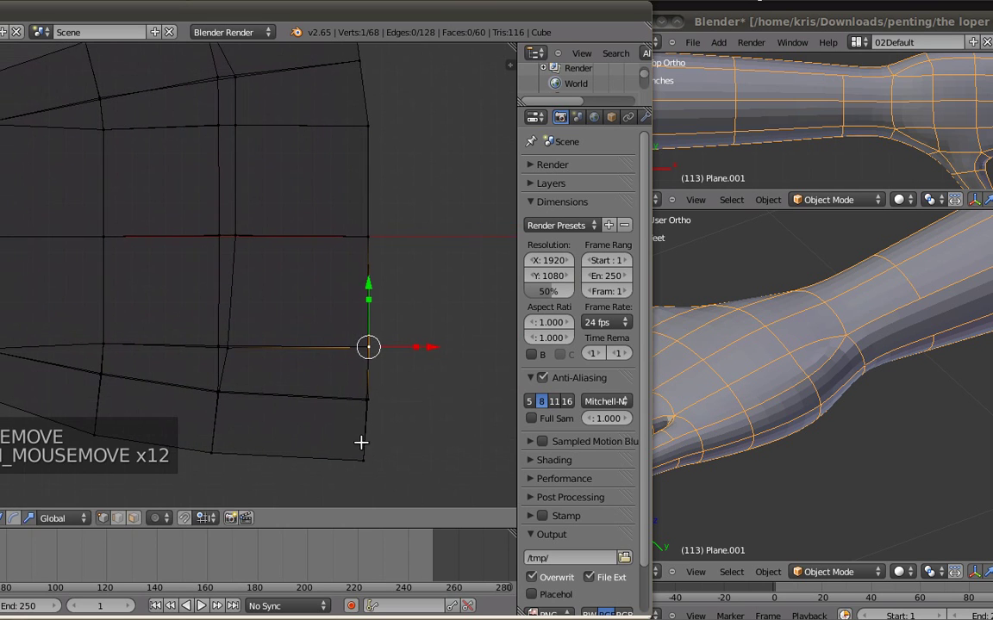
{"action": "key", "text": "b"}
{"action": "left_click_drag", "start_coordinate": [354, 388], "coordinate": [395, 472]}
{"action": "key", "text": "g"}
{"action": "key", "text": "x"}
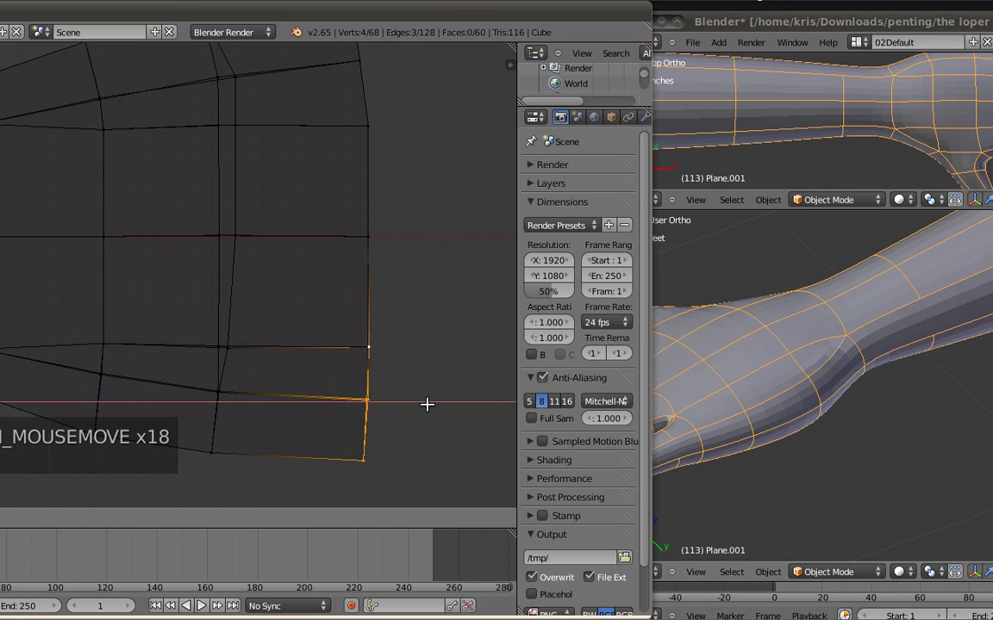
{"action": "left_click", "coordinate": [429, 404]}
Step: Rotate the four selected end vertices slightly so the palm's end edge slants on the thumb side
{"action": "key", "text": "r"}
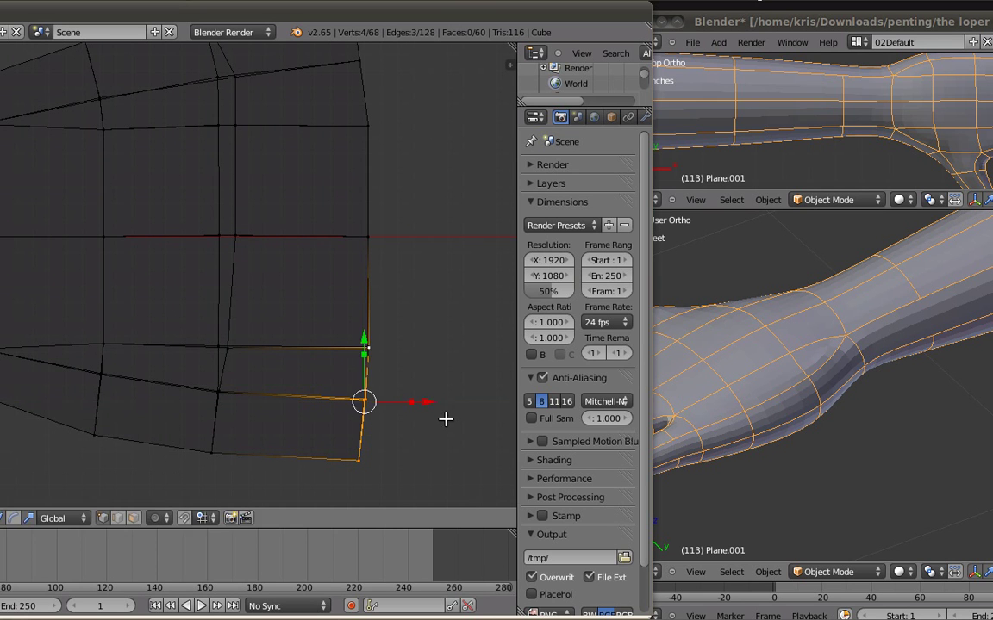
{"action": "left_click", "coordinate": [446, 418]}
{"action": "key", "text": "z"}
Step: Examine the reference hand around the thumb and compare it with the modelled palm from the thumb side
{"action": "middle_click_drag", "start_coordinate": [709, 399], "coordinate": [762, 398]}
{"action": "middle_click_drag", "start_coordinate": [826, 451], "coordinate": [838, 272]}
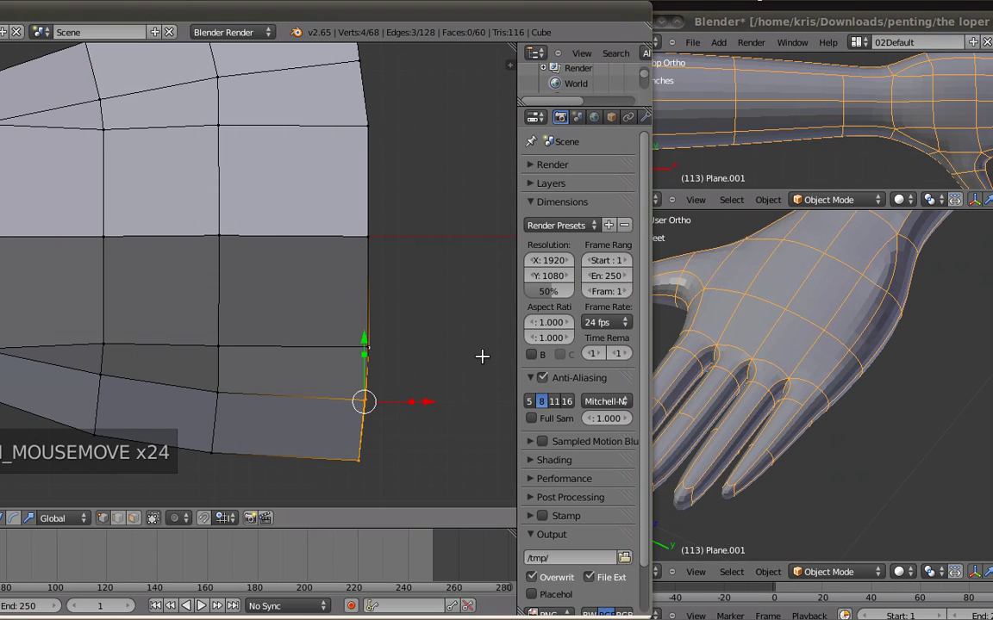
{"action": "middle_click_drag", "start_coordinate": [482, 349], "coordinate": [480, 356], "text": "shift"}
{"action": "key", "text": "a"}
{"action": "scroll", "coordinate": [446, 335], "scroll_direction": "down", "scroll_amount": 4}
{"action": "middle_click_drag", "start_coordinate": [430, 292], "coordinate": [502, 320], "text": "shift"}
{"action": "middle_click_drag", "start_coordinate": [816, 314], "coordinate": [877, 441]}
{"action": "middle_click_drag", "start_coordinate": [705, 295], "coordinate": [674, 338]}
{"action": "middle_click_drag", "start_coordinate": [289, 312], "coordinate": [255, 277]}
{"action": "scroll", "coordinate": [217, 299], "scroll_direction": "up", "scroll_amount": 2}
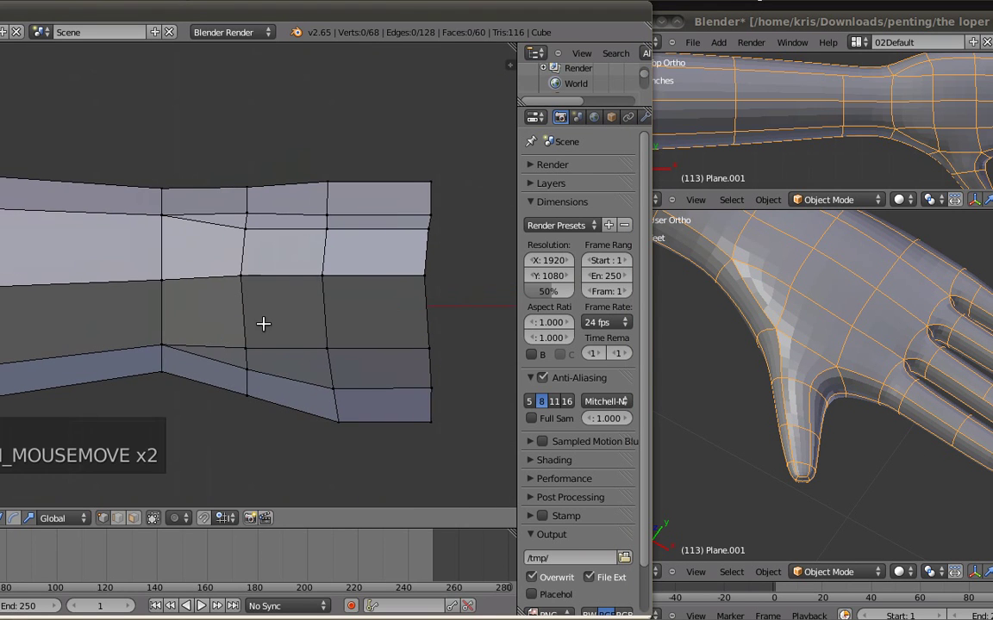
Step: Lower one lower-row palm vertex, and move the six middle-row palm vertices slightly down along Z
{"action": "right_click", "coordinate": [343, 356]}
{"action": "right_click", "coordinate": [257, 230]}
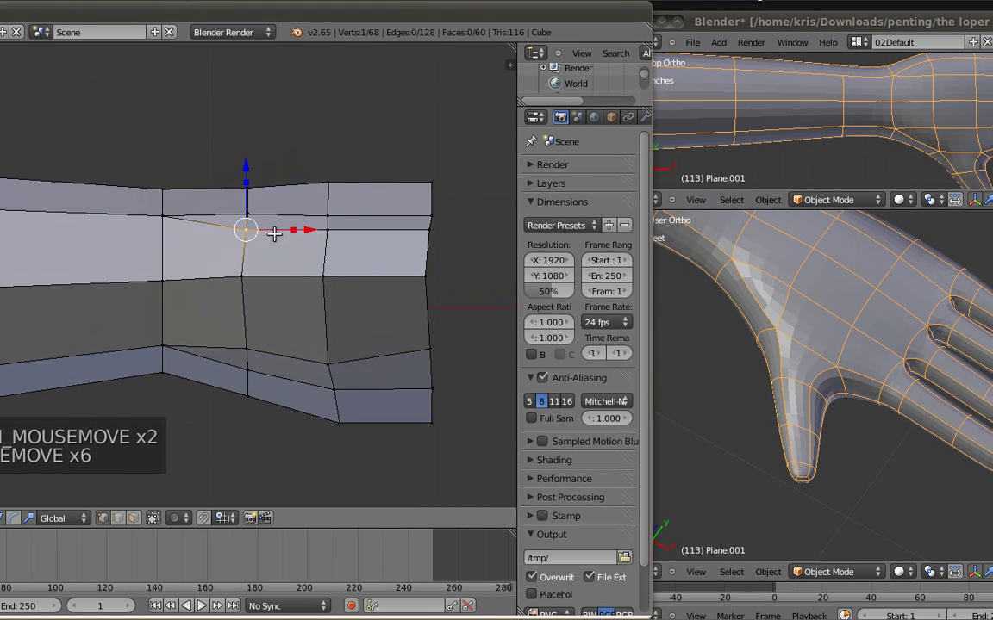
{"action": "right_click", "coordinate": [256, 277]}
{"action": "right_click", "coordinate": [327, 276], "text": "shift"}
{"action": "right_click", "coordinate": [422, 276], "text": "shift"}
{"action": "key", "text": "z"}
{"action": "key", "text": "b"}
{"action": "left_click_drag", "start_coordinate": [224, 272], "coordinate": [492, 308]}
{"action": "key", "text": "z"}
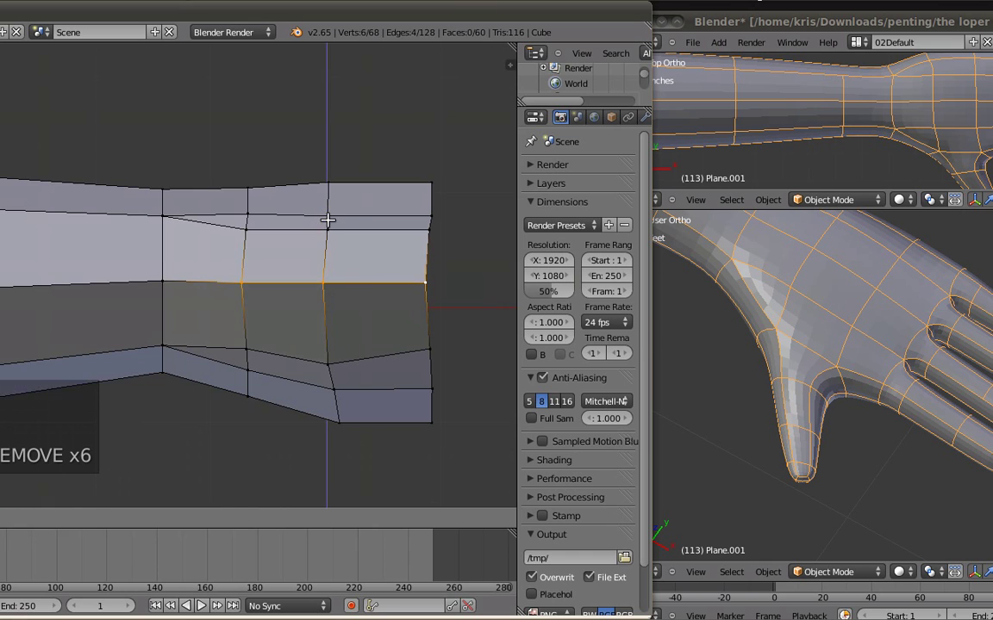
{"action": "right_click", "coordinate": [244, 231]}
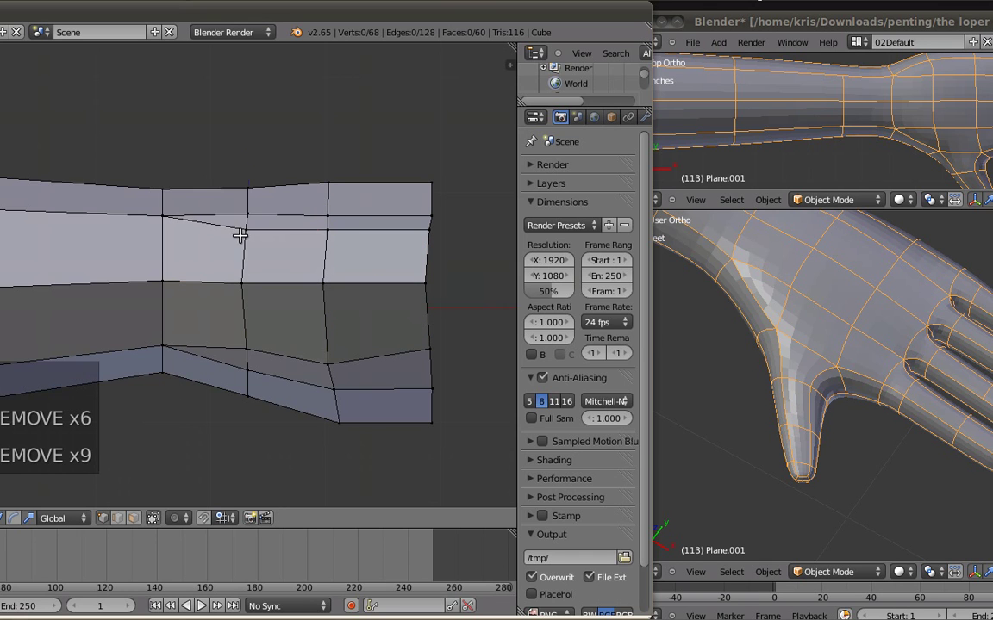
Step: Adjust individual thumb-side palm vertices to even out the vertical columns and lower the end column's lower vertex
{"action": "right_click", "coordinate": [263, 290]}
{"action": "key", "text": "a"}
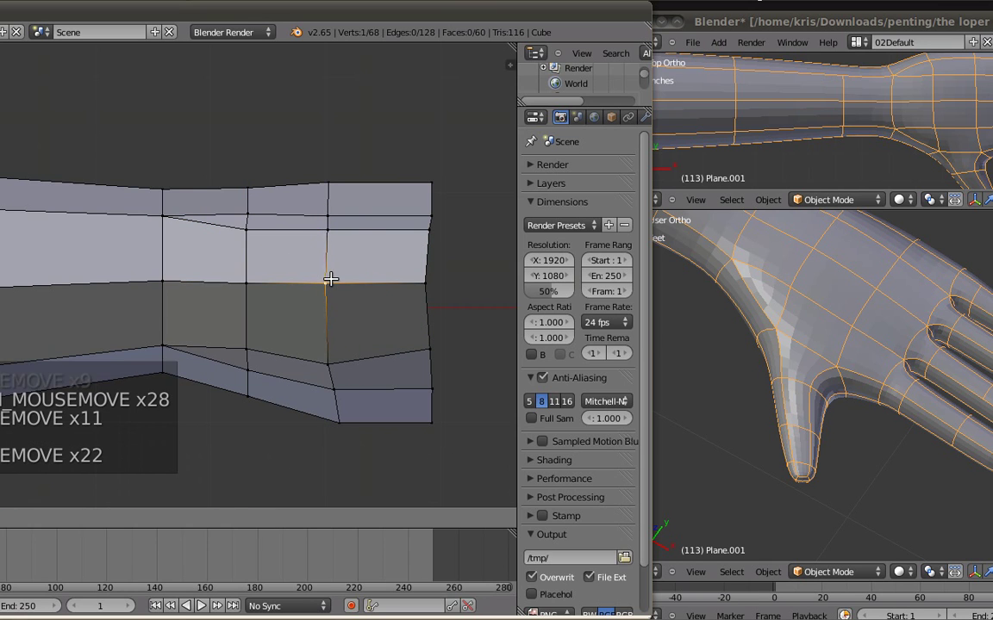
{"action": "right_click", "coordinate": [328, 233]}
{"action": "right_click", "coordinate": [432, 234]}
{"action": "right_click", "coordinate": [428, 283]}
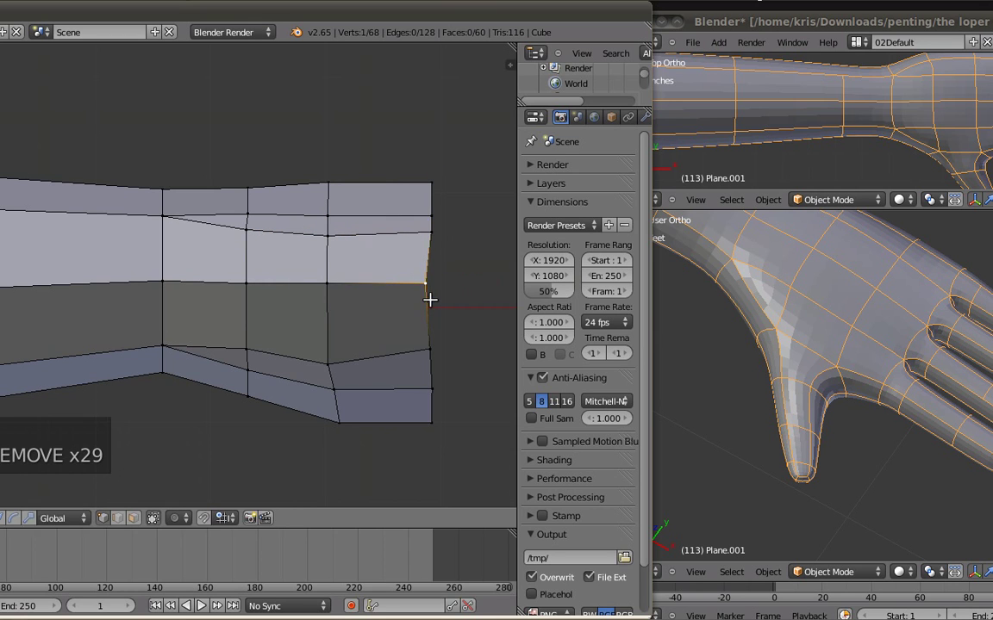
{"action": "right_click_drag", "start_coordinate": [431, 348], "coordinate": [438, 357]}
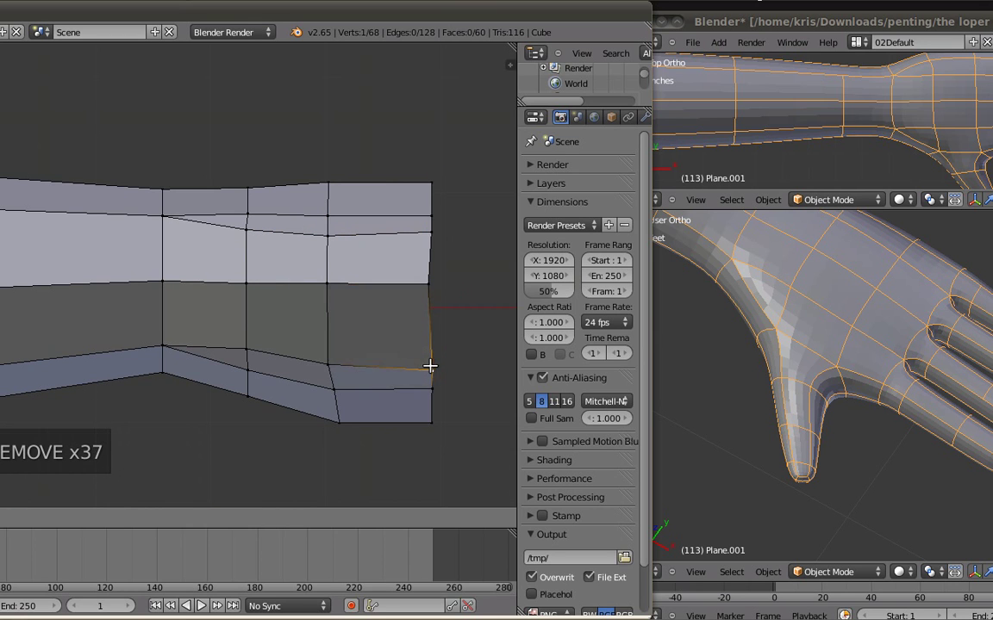
{"action": "left_click", "coordinate": [424, 364]}
{"action": "key", "text": "a"}
Step: Select the six vertices of the two central thumb-side faces and widen these faces along X toward the finger end
{"action": "middle_click_drag", "start_coordinate": [801, 429], "coordinate": [815, 399]}
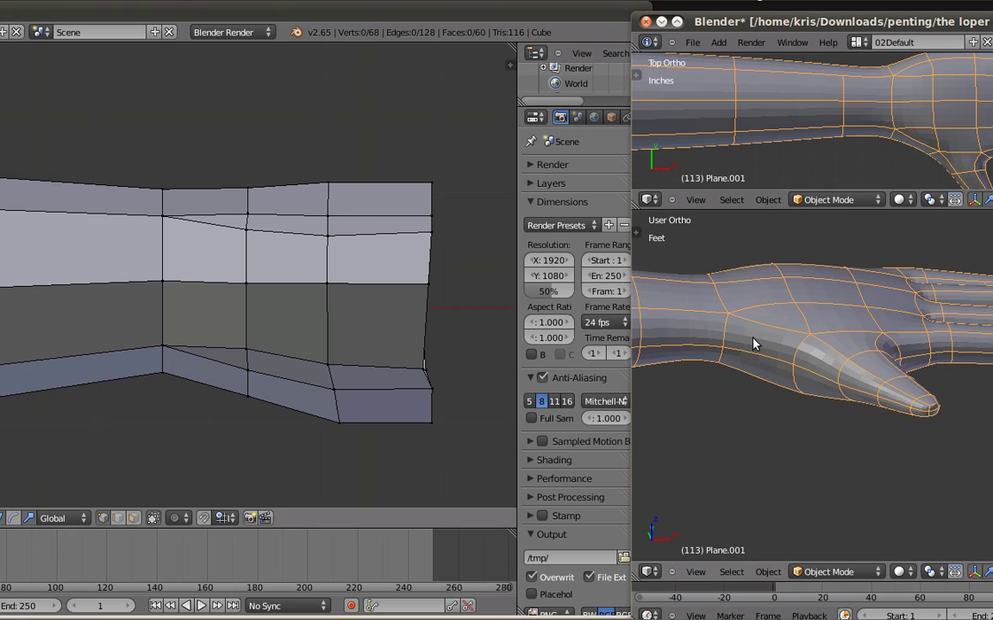
{"action": "left_click", "coordinate": [210, 267]}
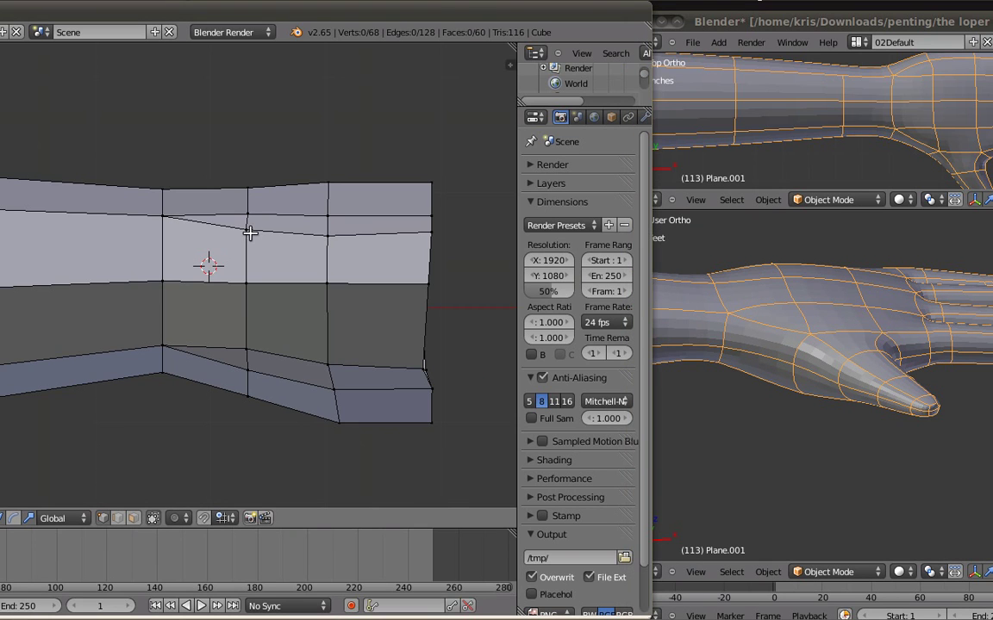
{"action": "right_click", "coordinate": [247, 278], "text": "shift"}
{"action": "right_click", "coordinate": [255, 357], "text": "shift"}
{"action": "right_click", "coordinate": [247, 372], "text": "shift"}
{"action": "right_click", "coordinate": [244, 346], "text": "shift"}
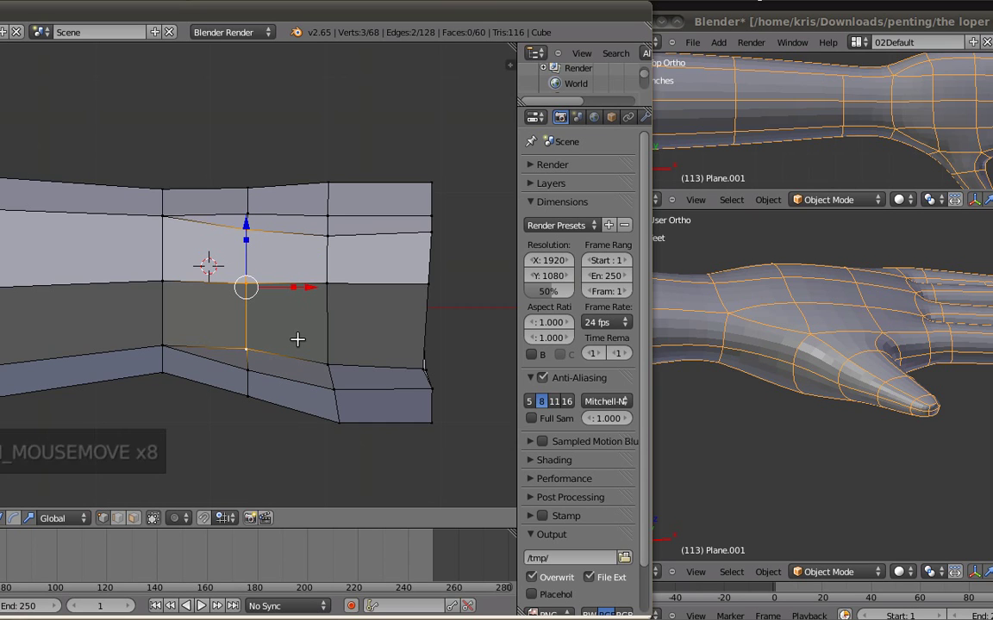
{"action": "right_click", "coordinate": [327, 243], "text": "shift"}
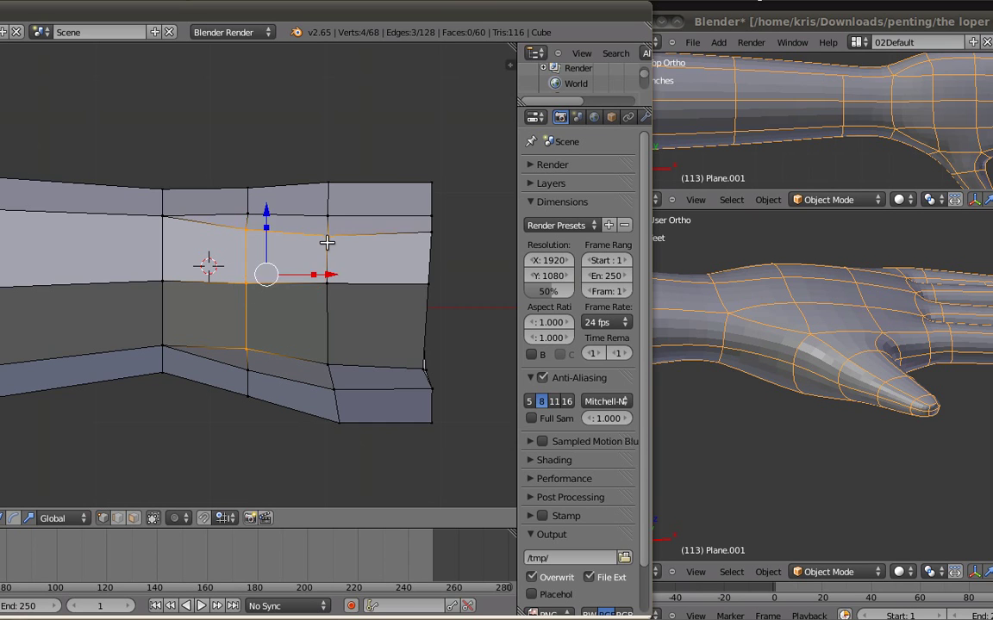
{"action": "right_click", "coordinate": [329, 280], "text": "shift"}
{"action": "right_click", "coordinate": [328, 370], "text": "shift"}
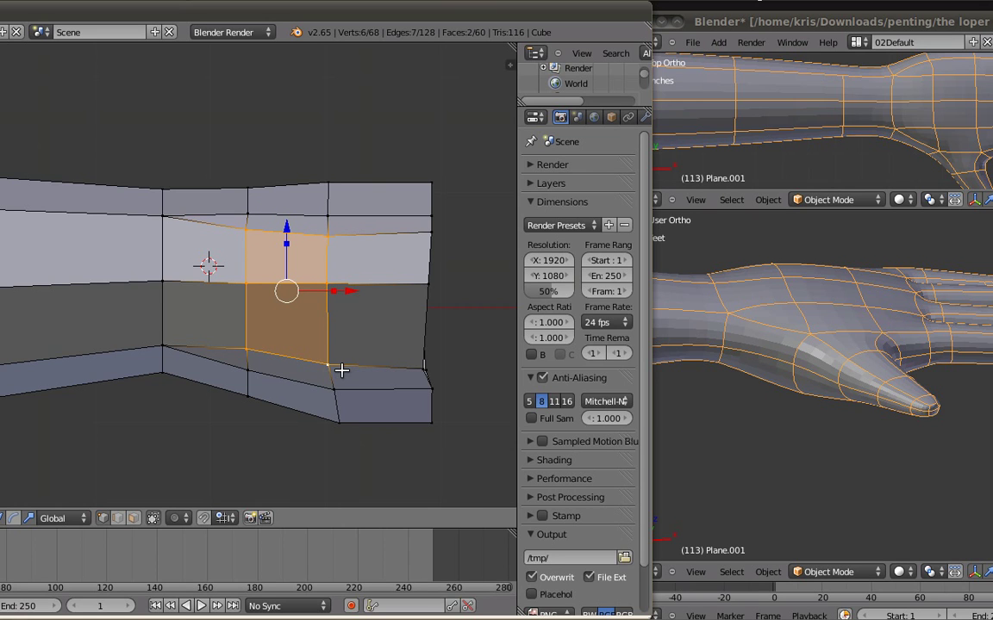
{"action": "middle_click_drag", "start_coordinate": [353, 361], "coordinate": [333, 352], "text": "shift"}
{"action": "left_click_drag", "start_coordinate": [315, 283], "coordinate": [353, 285]}
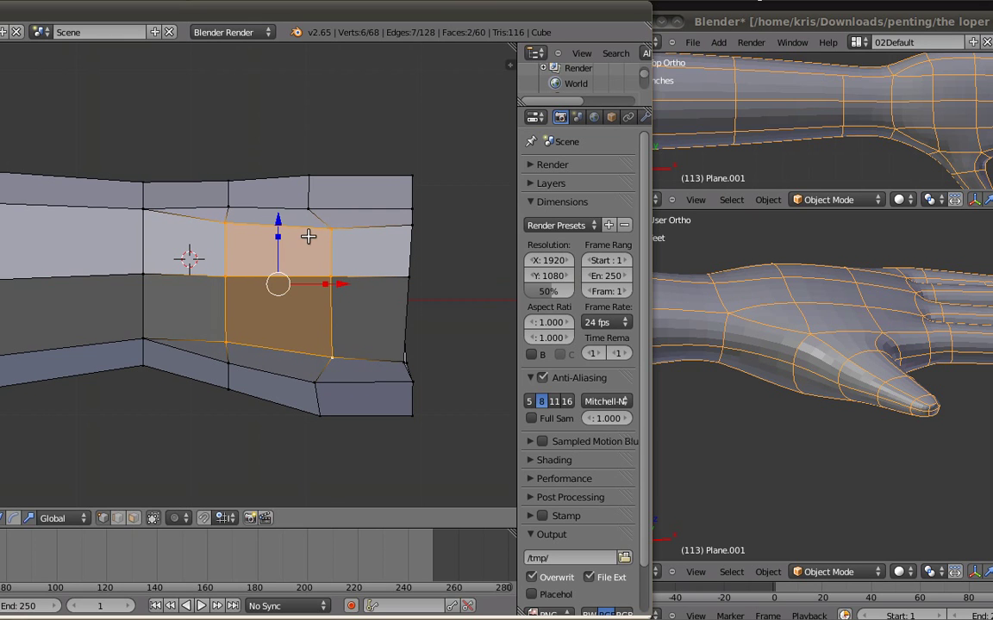
Step: Reposition the vertices directly above and below the widened thumb-side faces to even out the surrounding edges
{"action": "right_click", "coordinate": [319, 205]}
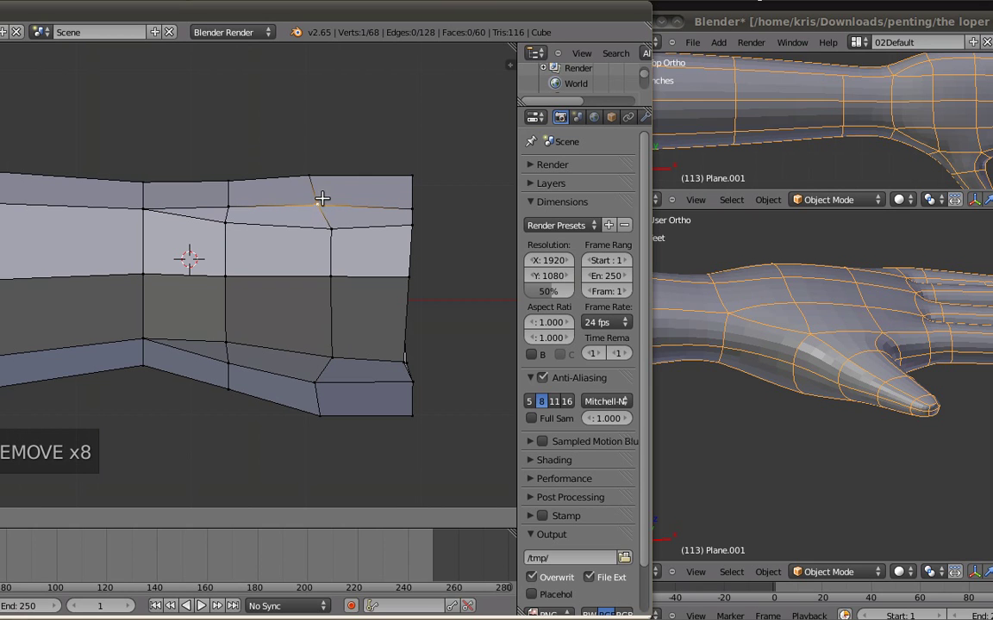
{"action": "left_click", "coordinate": [322, 198]}
{"action": "right_click", "coordinate": [314, 404]}
{"action": "key", "text": "g"}
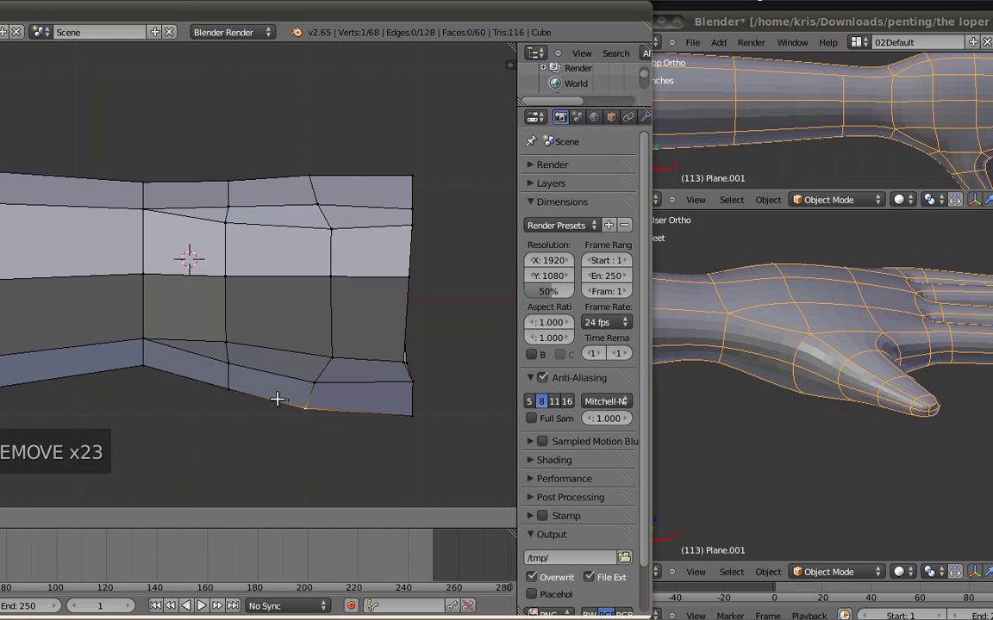
{"action": "left_click", "coordinate": [314, 381]}
{"action": "key", "text": "g"}
{"action": "left_click", "coordinate": [316, 383]}
{"action": "key", "text": "a"}
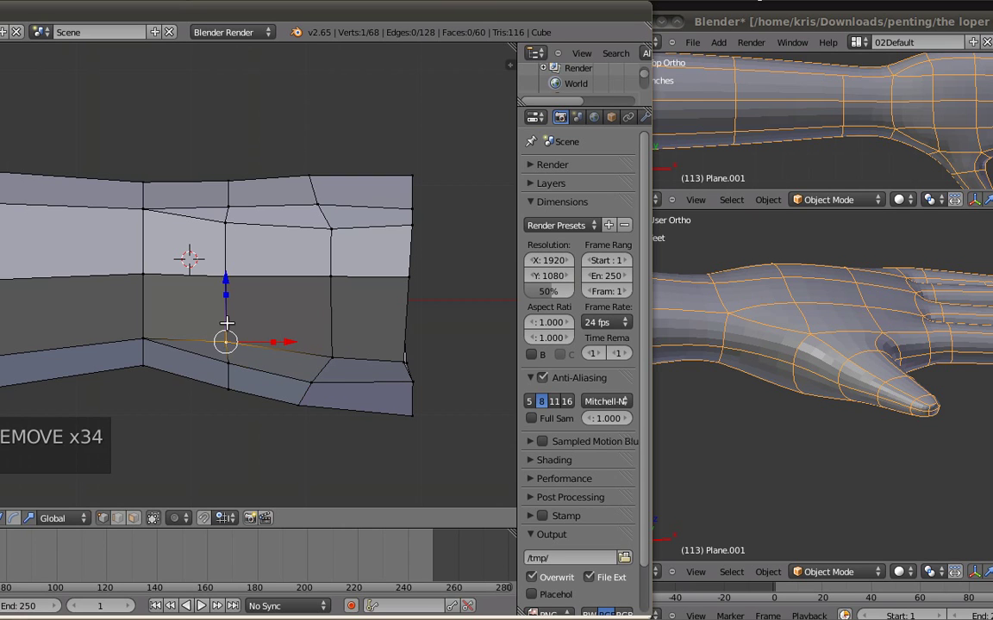
{"action": "right_click", "coordinate": [210, 297], "text": "shift"}
{"action": "right_click", "coordinate": [227, 226], "text": "shift"}
{"action": "right_click", "coordinate": [331, 228], "text": "shift"}
{"action": "right_click", "coordinate": [331, 276], "text": "shift"}
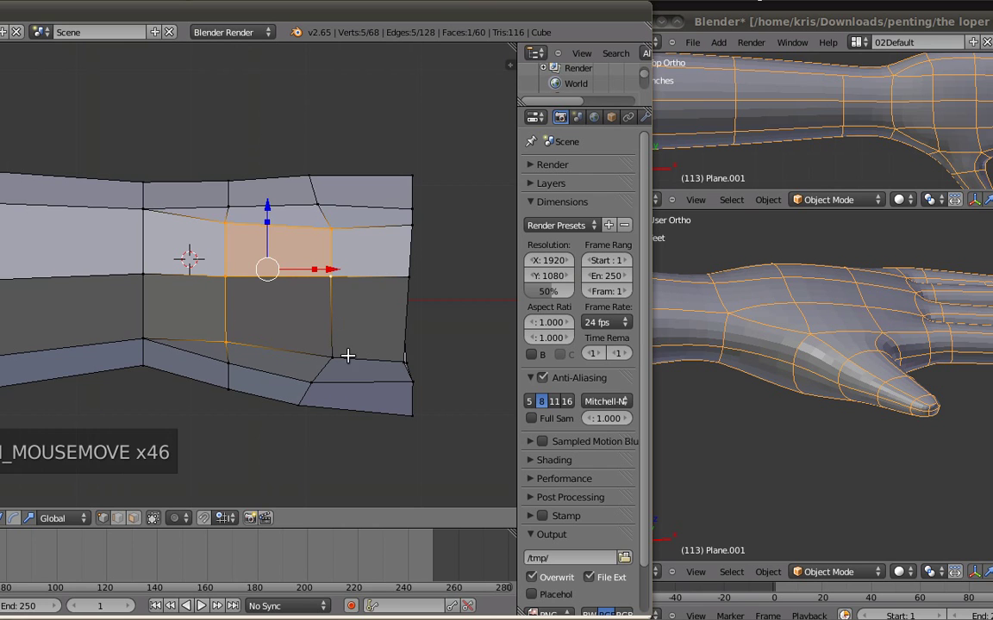
{"action": "right_click", "coordinate": [347, 355], "text": "shift"}
Step: From the top view, move the outermost thumb-side vertex of the widened faces toward the finger end
{"action": "mouse_move", "coordinate": [291, 284]}
{"action": "middle_mouse_down"}
{"action": "mouse_move", "coordinate": [301, 385]}
{"action": "mouse_move", "coordinate": [297, 288]}
{"action": "middle_mouse_up"}
{"action": "key", "text": "KP_1"}
{"action": "key", "text": "z"}
{"action": "key", "text": "z"}
{"action": "right_click_drag", "start_coordinate": [317, 354], "coordinate": [341, 361]}
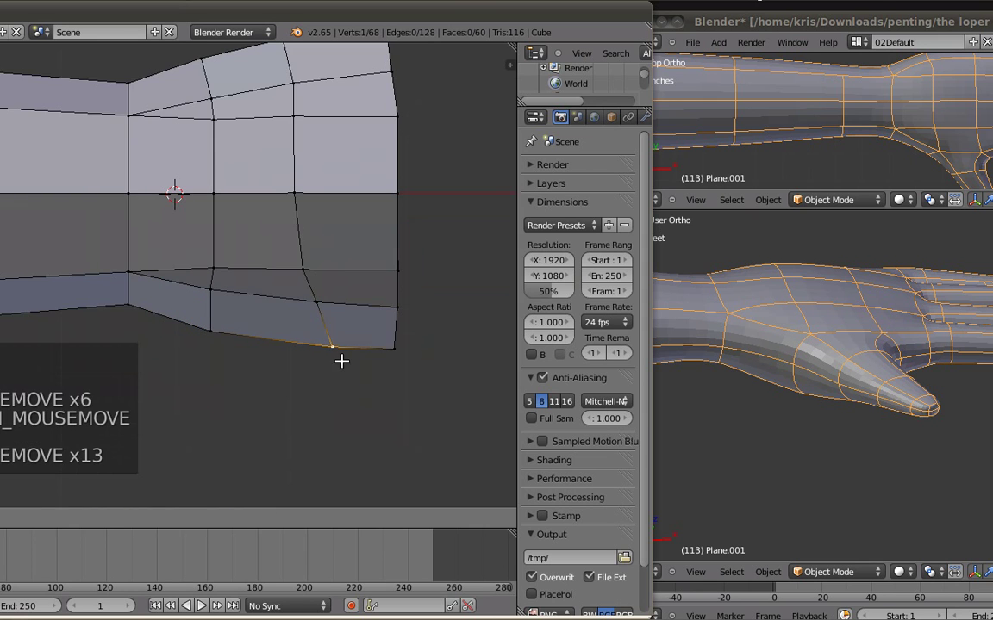
{"action": "left_click", "coordinate": [338, 360]}
Step: Select the six vertices of the two central thumb-side faces and rotate them slightly in the top view
{"action": "key", "text": "z"}
{"action": "key", "text": "b"}
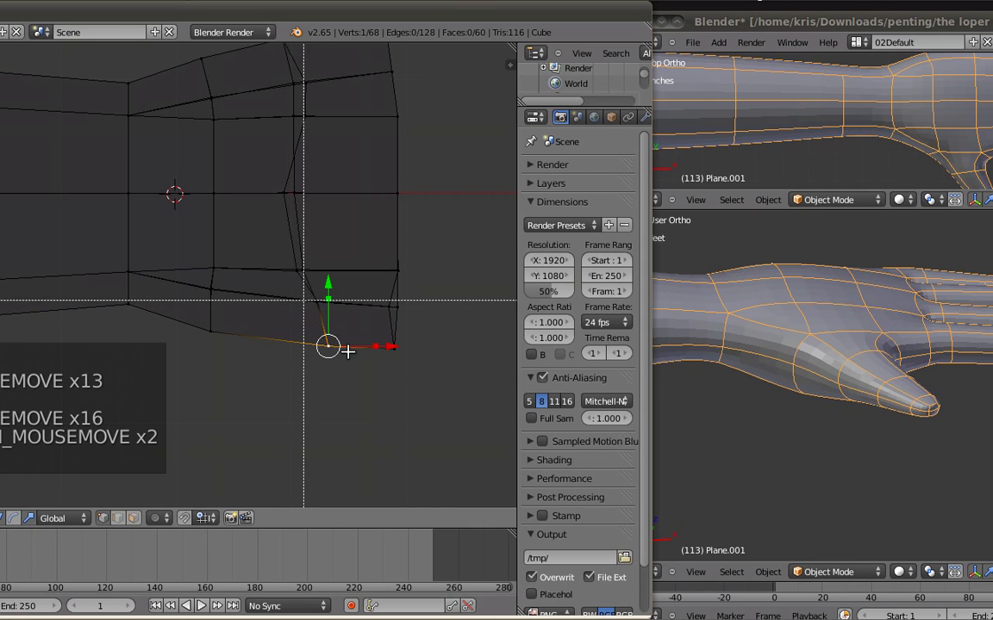
{"action": "left_click_drag", "start_coordinate": [338, 288], "coordinate": [258, 328]}
{"action": "key", "text": "b"}
{"action": "left_click_drag", "start_coordinate": [198, 285], "coordinate": [252, 372]}
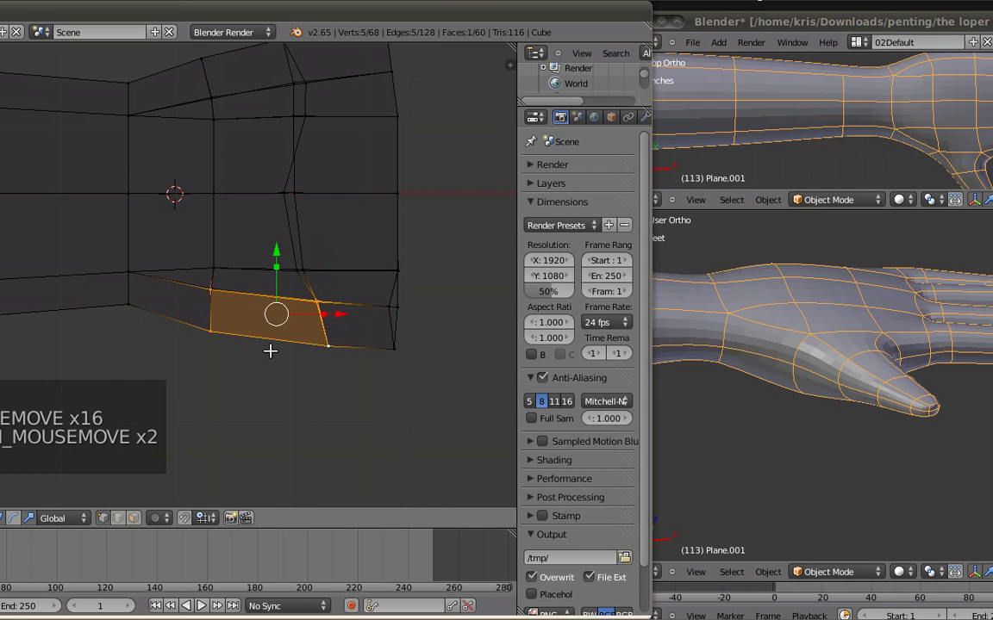
{"action": "right_click", "coordinate": [210, 283], "text": "ctrl"}
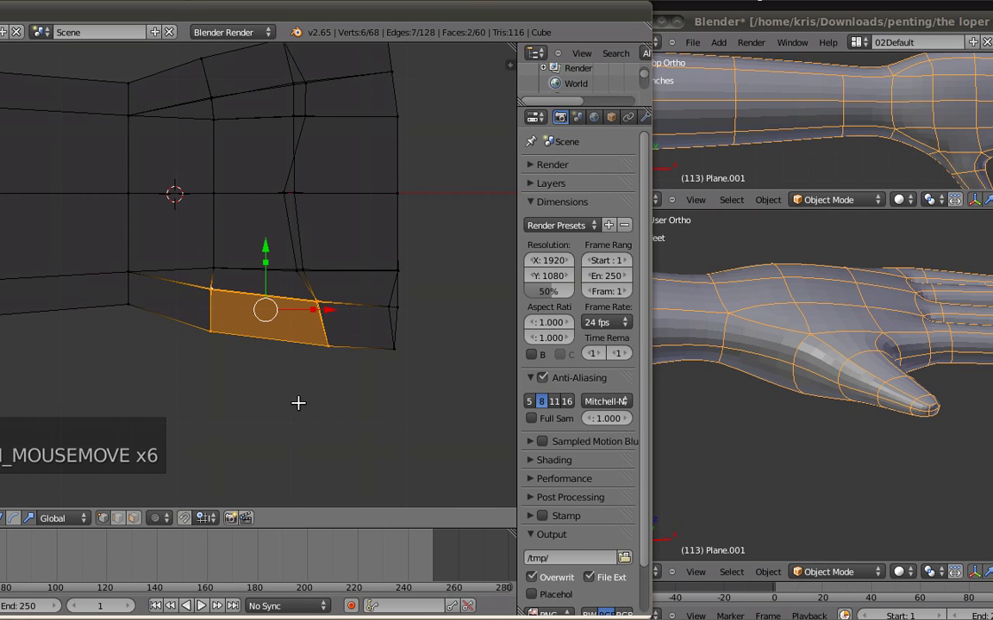
{"action": "key", "text": "z"}
{"action": "mouse_move", "coordinate": [292, 374]}
{"action": "middle_mouse_down"}
{"action": "mouse_move", "coordinate": [288, 127]}
{"action": "mouse_move", "coordinate": [311, 392]}
{"action": "middle_mouse_up"}
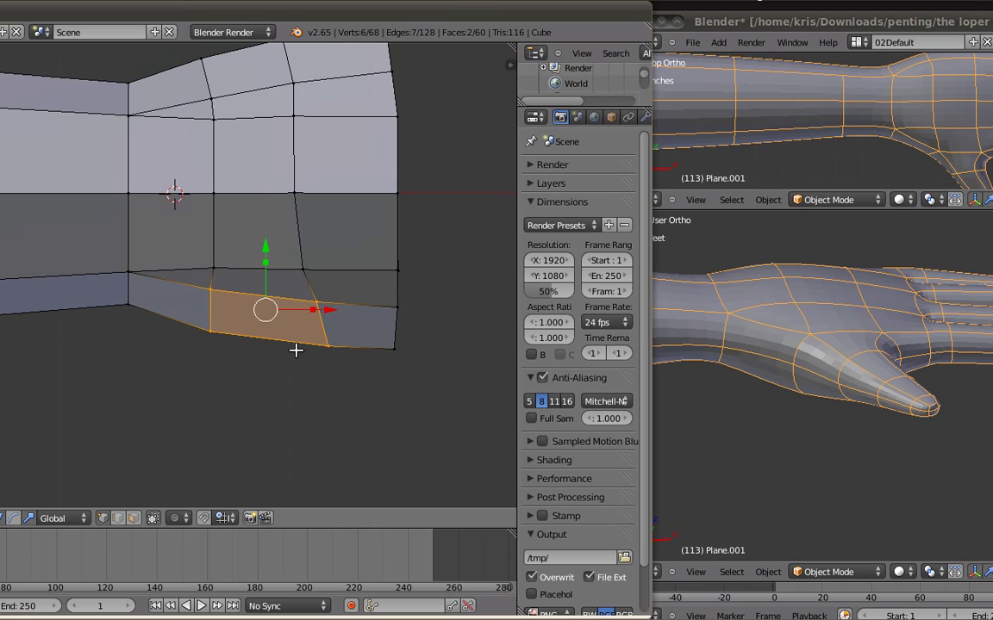
{"action": "key", "text": "s"}
{"action": "left_click", "coordinate": [443, 359]}
Step: Try to extrude the two thumb-side faces outward toward the fingers and shrink the extrusion's end
{"action": "key", "text": "e"}
{"action": "left_click", "coordinate": [279, 403]}
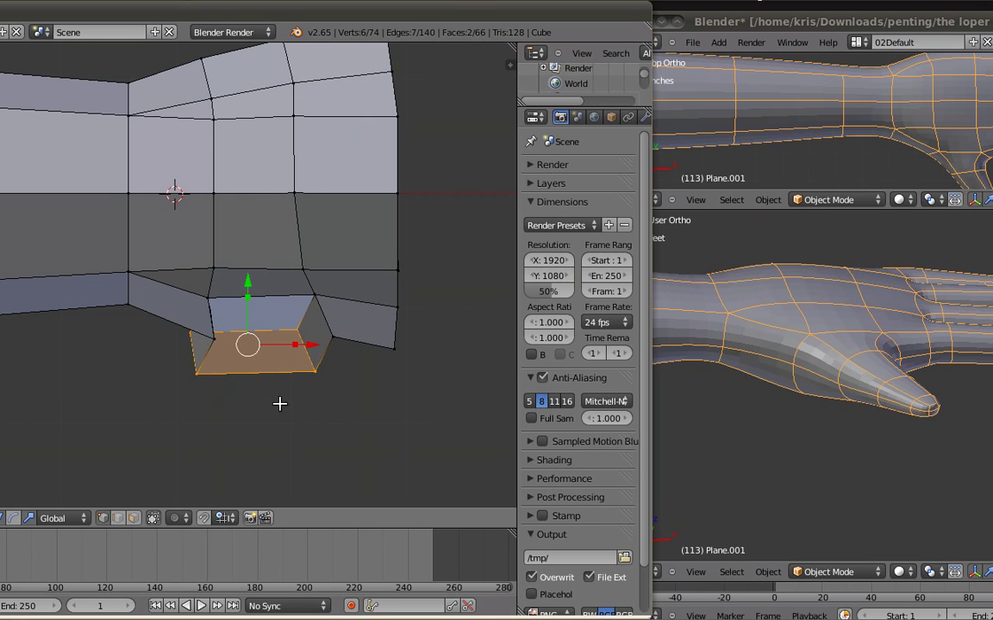
{"action": "key", "text": "g"}
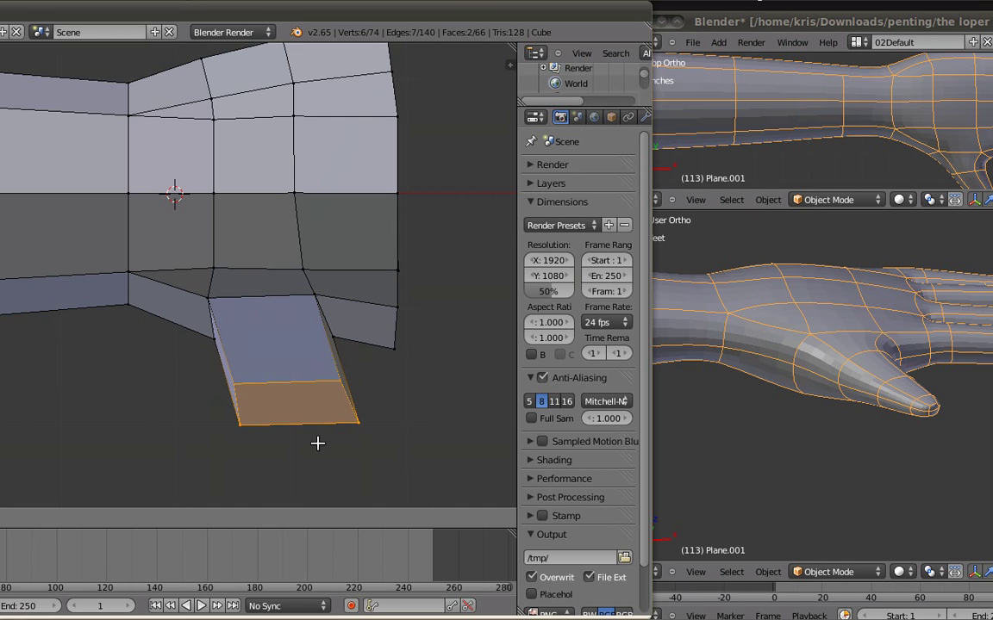
{"action": "left_click", "coordinate": [317, 443]}
{"action": "key", "text": "s"}
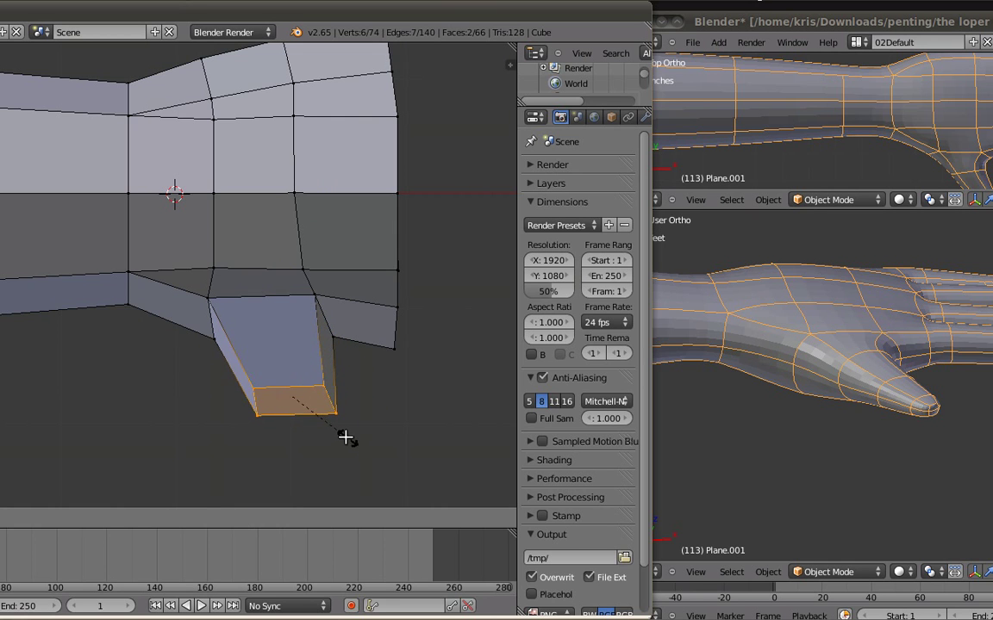
{"action": "left_click", "coordinate": [348, 437]}
Step: Check the extruded thumb segment from the front, undo its extrusion, move and scaling, and return to the top view
{"action": "middle_click_drag", "start_coordinate": [362, 406], "coordinate": [443, 253]}
{"action": "key", "text": "KP_1"}
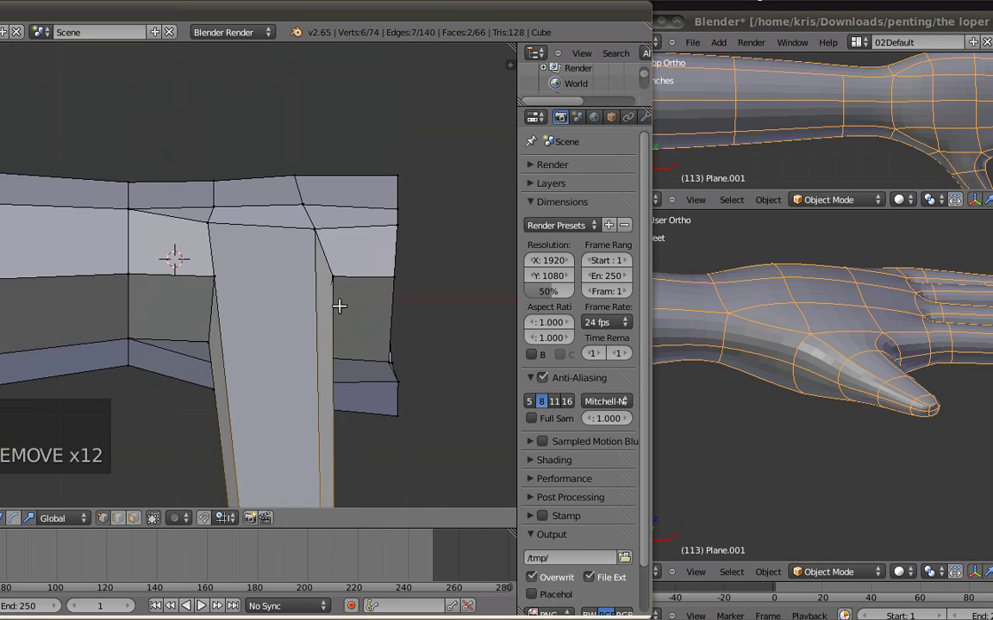
{"action": "scroll", "coordinate": [346, 315], "scroll_direction": "down", "scroll_amount": 7}
{"action": "key", "text": "ctrl+z"}
{"action": "key", "text": "ctrl+z"}
{"action": "key", "text": "ctrl+z"}
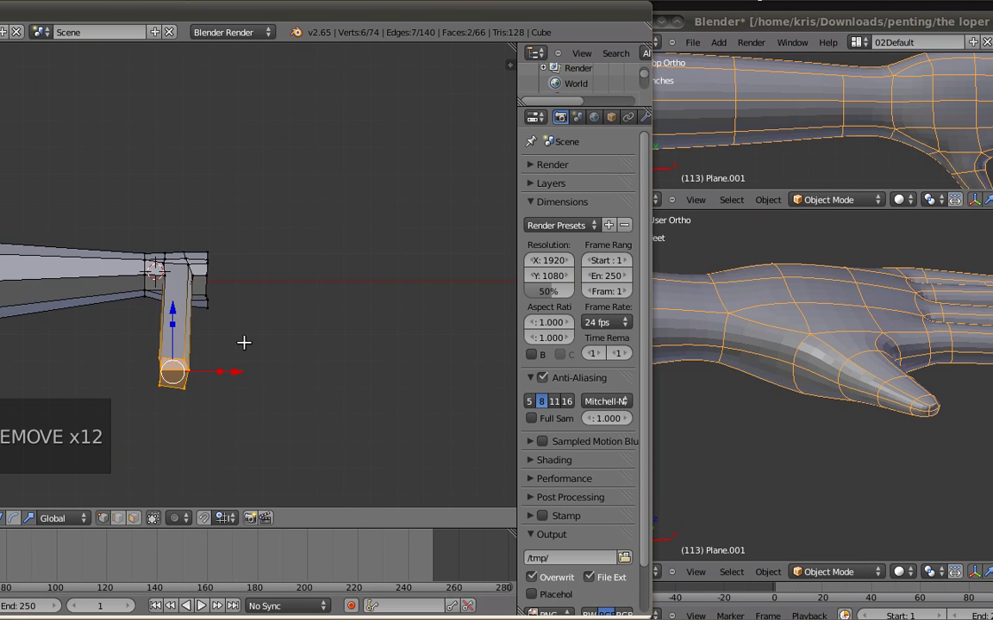
{"action": "scroll", "coordinate": [211, 311], "scroll_direction": "up", "scroll_amount": 5}
{"action": "key", "text": "KP_7"}
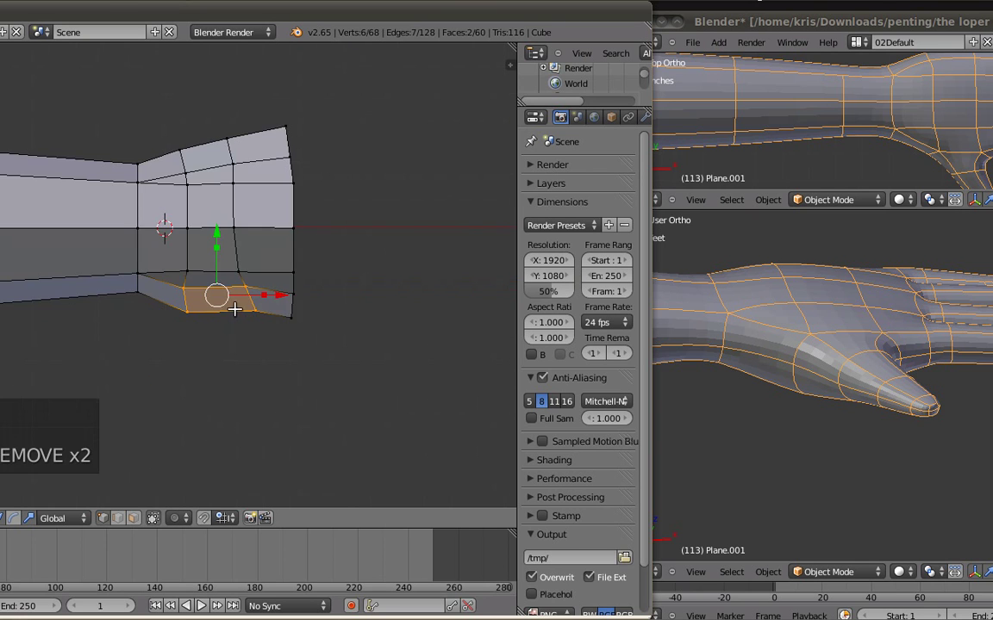
Step: Extrude the two thumb-side faces into a first thumb segment, angling it outward toward the fingers, then shrink and rotate its end
{"action": "scroll", "coordinate": [228, 291], "scroll_direction": "up", "scroll_amount": 3}
{"action": "key", "text": "e"}
{"action": "left_click", "coordinate": [260, 242]}
{"action": "left_click_drag", "start_coordinate": [260, 242], "coordinate": [265, 339]}
{"action": "left_click", "coordinate": [279, 340]}
{"action": "left_click_drag", "start_coordinate": [315, 400], "coordinate": [351, 380]}
{"action": "left_click", "coordinate": [309, 403]}
{"action": "left_click_drag", "start_coordinate": [295, 342], "coordinate": [295, 333]}
{"action": "key", "text": "r"}
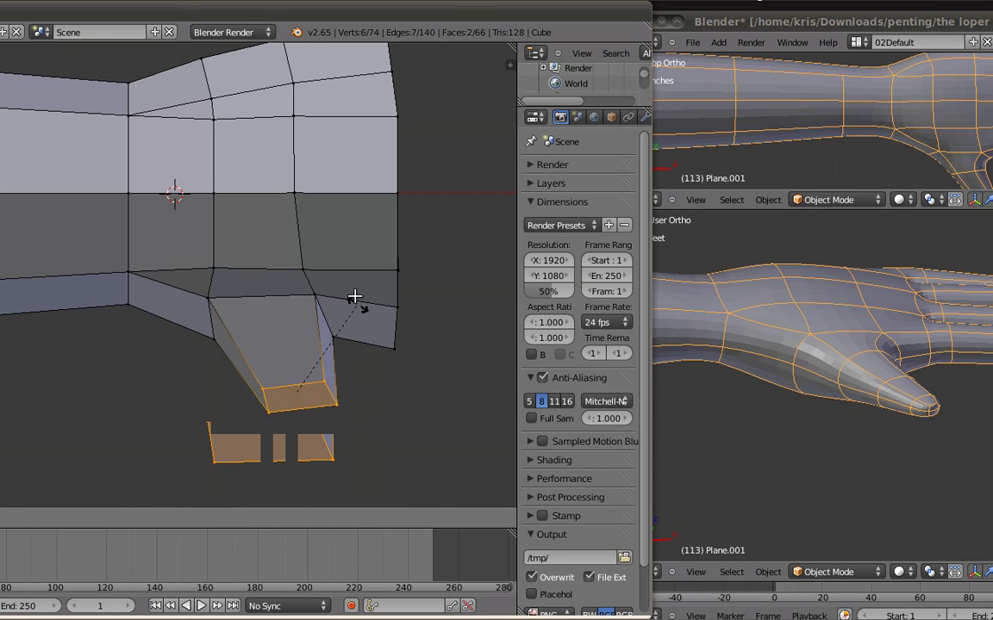
{"action": "left_click", "coordinate": [352, 293]}
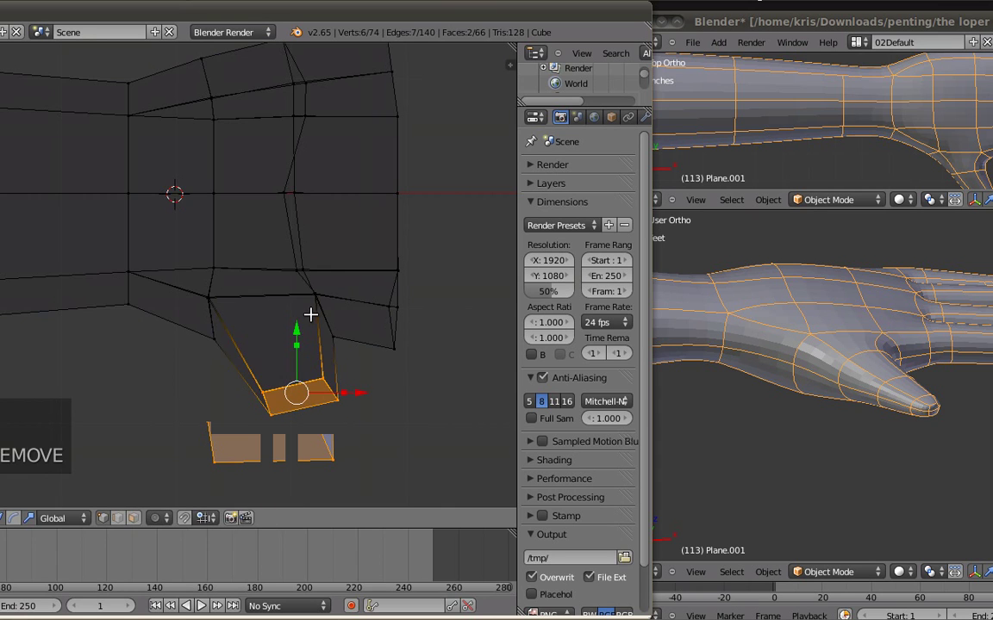
Step: Extrude a second thumb segment diagonally away from the palm and scale down its end
{"action": "key", "text": "e"}
{"action": "left_click", "coordinate": [308, 330]}
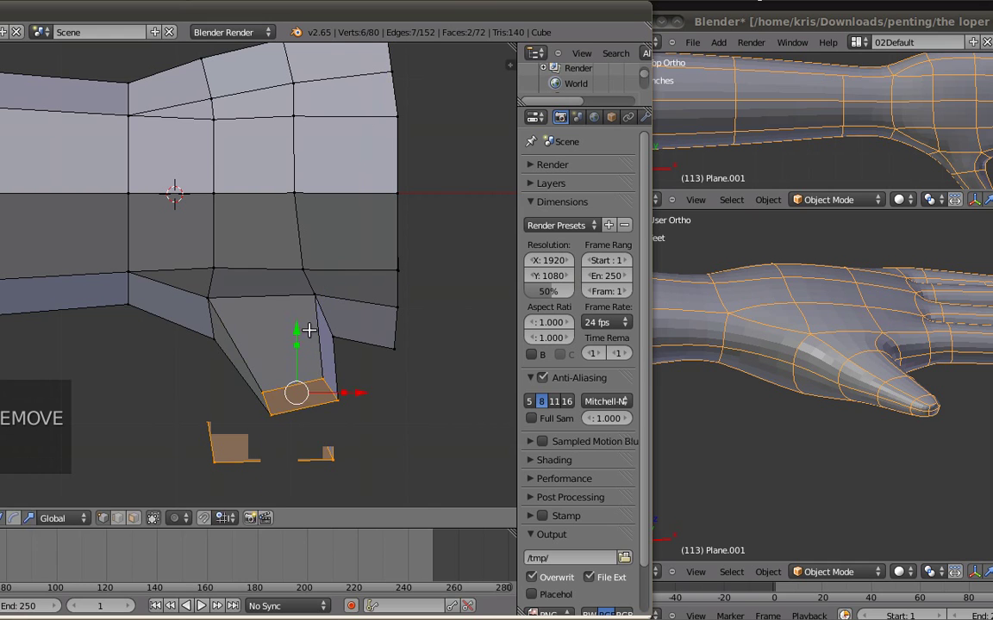
{"action": "left_click_drag", "start_coordinate": [298, 327], "coordinate": [341, 412]}
{"action": "left_click_drag", "start_coordinate": [353, 466], "coordinate": [421, 458]}
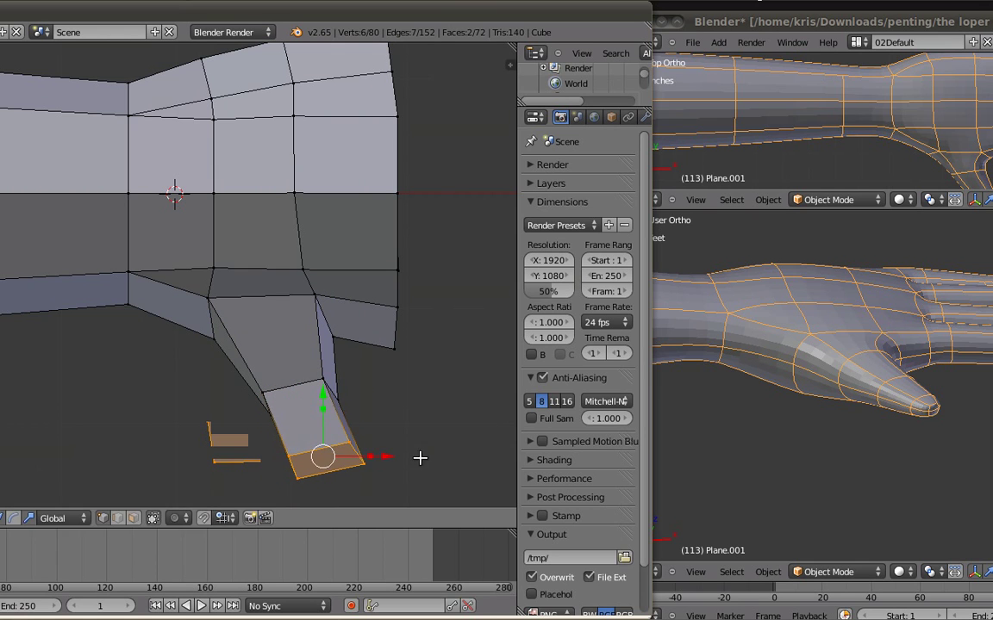
{"action": "key", "text": "s"}
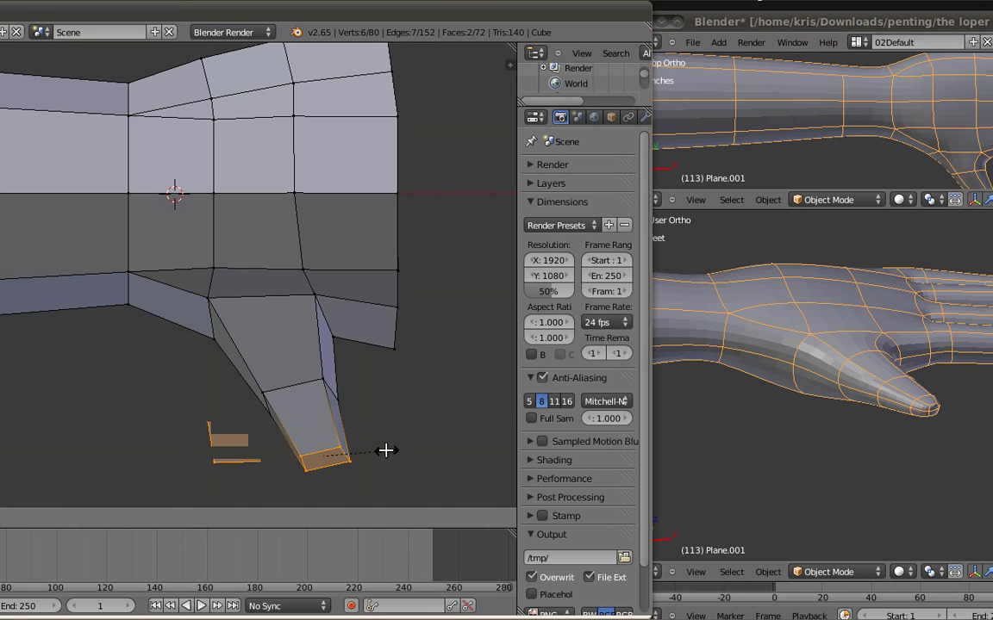
{"action": "left_click", "coordinate": [386, 449]}
Step: Slide the edge loop between the two thumb segments closer to the palm
{"action": "right_click", "coordinate": [298, 386], "text": "alt"}
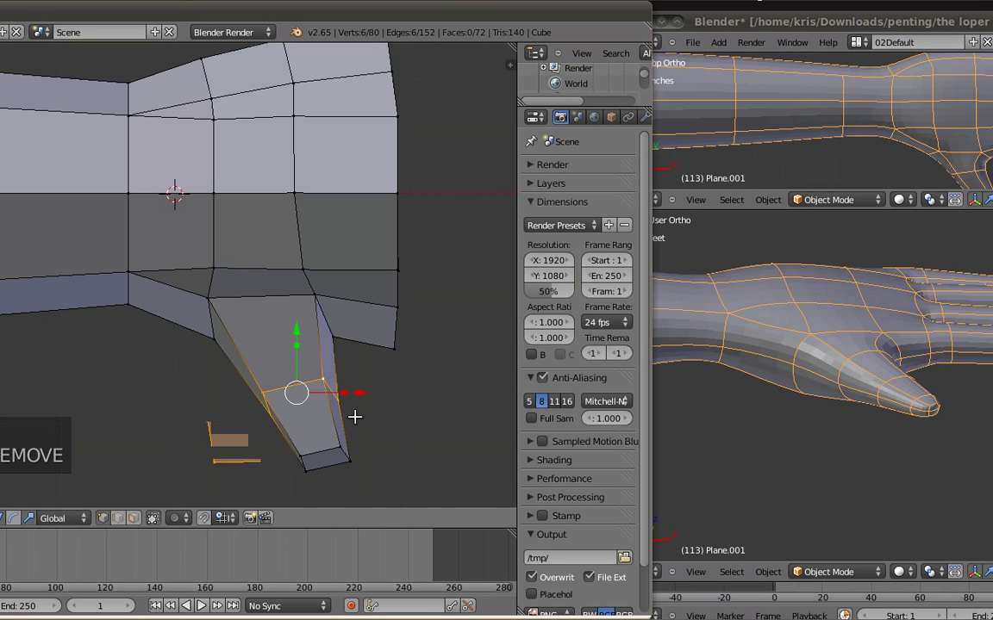
{"action": "key", "text": "ctrl+e"}
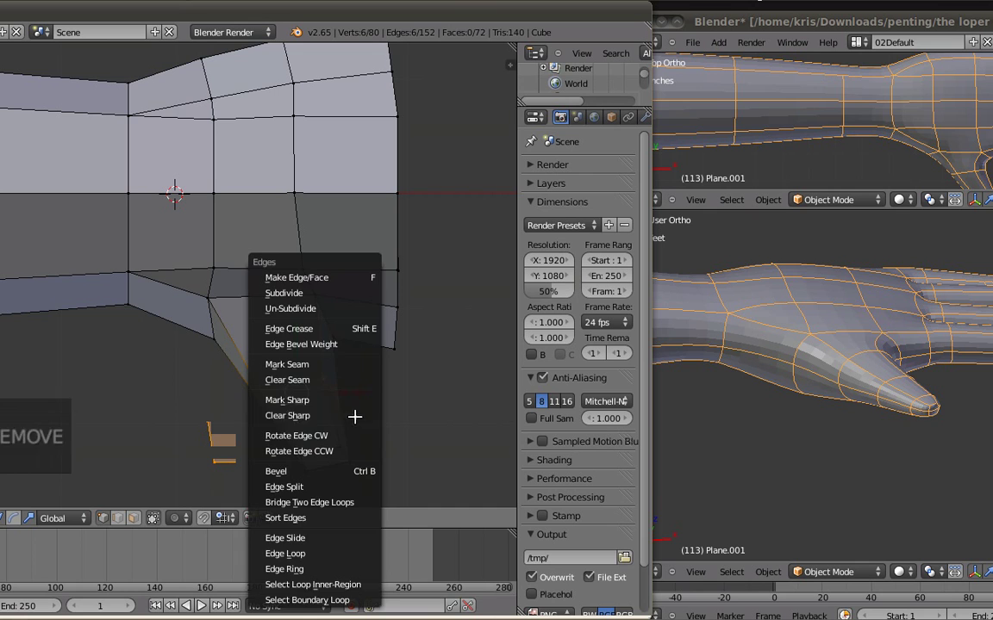
{"action": "left_click", "coordinate": [307, 538]}
{"action": "left_click", "coordinate": [309, 509]}
{"action": "key", "text": "g"}
{"action": "right_click", "coordinate": [367, 463]}
Step: Select the six end vertices of the thumb, move them slightly toward the palm and rotate them to follow the thumb's direction
{"action": "key", "text": "a"}
{"action": "key", "text": "z"}
{"action": "key", "text": "b"}
{"action": "left_click_drag", "start_coordinate": [278, 426], "coordinate": [376, 466]}
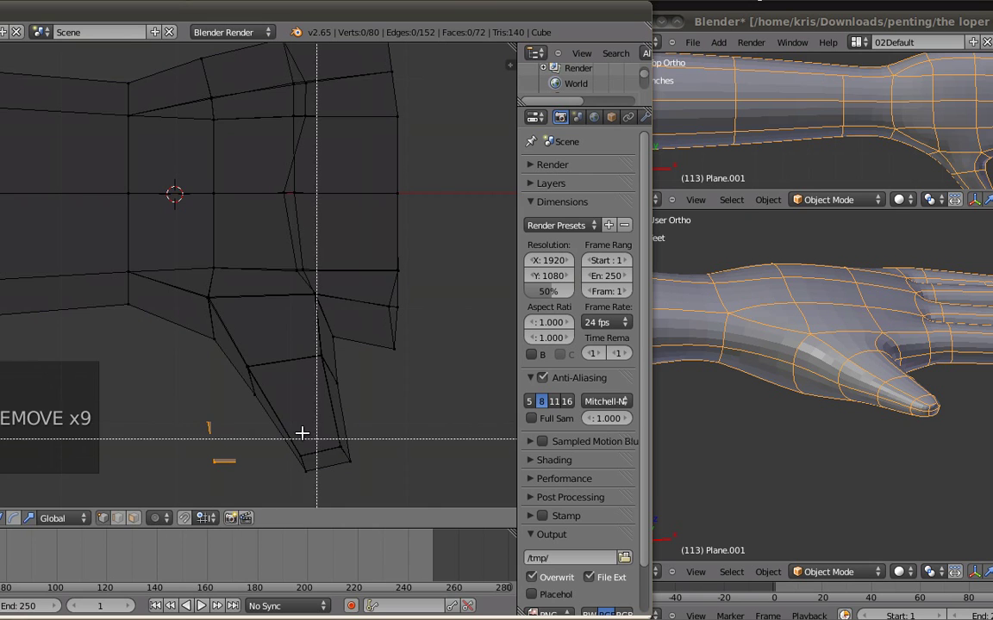
{"action": "key", "text": "z"}
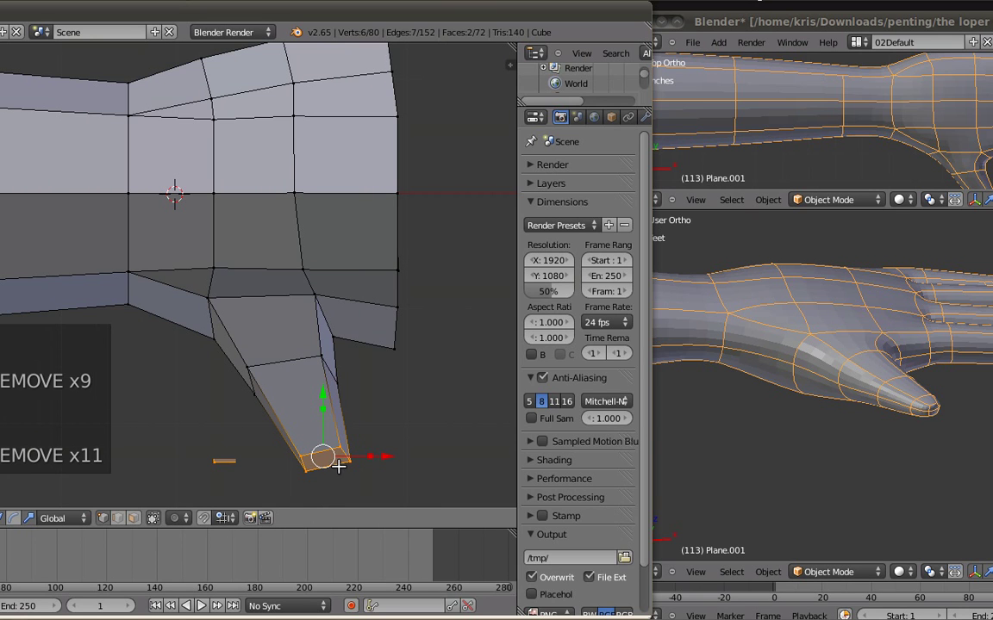
{"action": "key", "text": "g"}
{"action": "left_click", "coordinate": [321, 372]}
{"action": "key", "text": "r"}
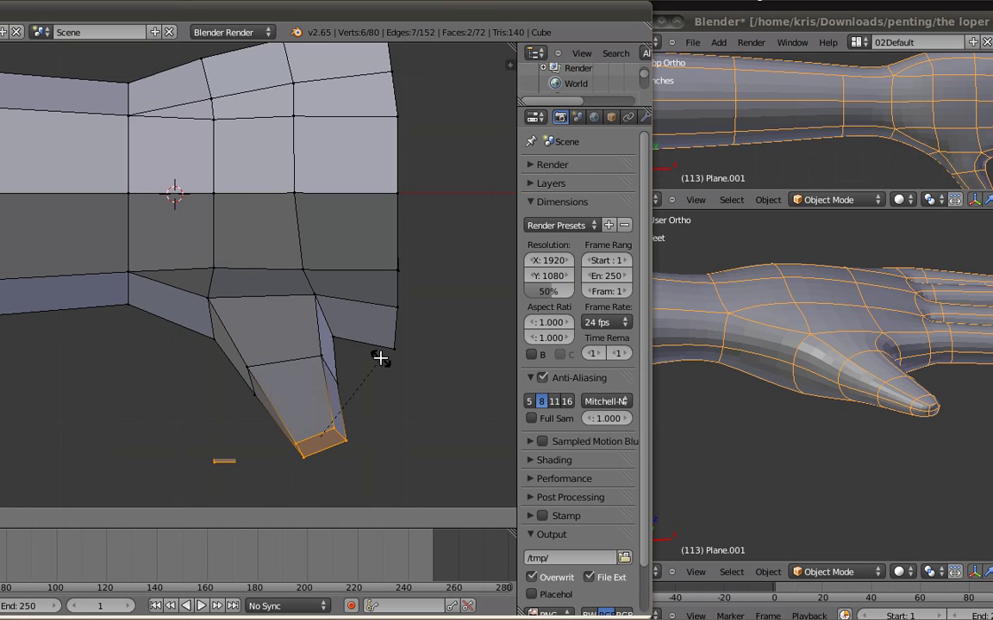
{"action": "left_click", "coordinate": [381, 358]}
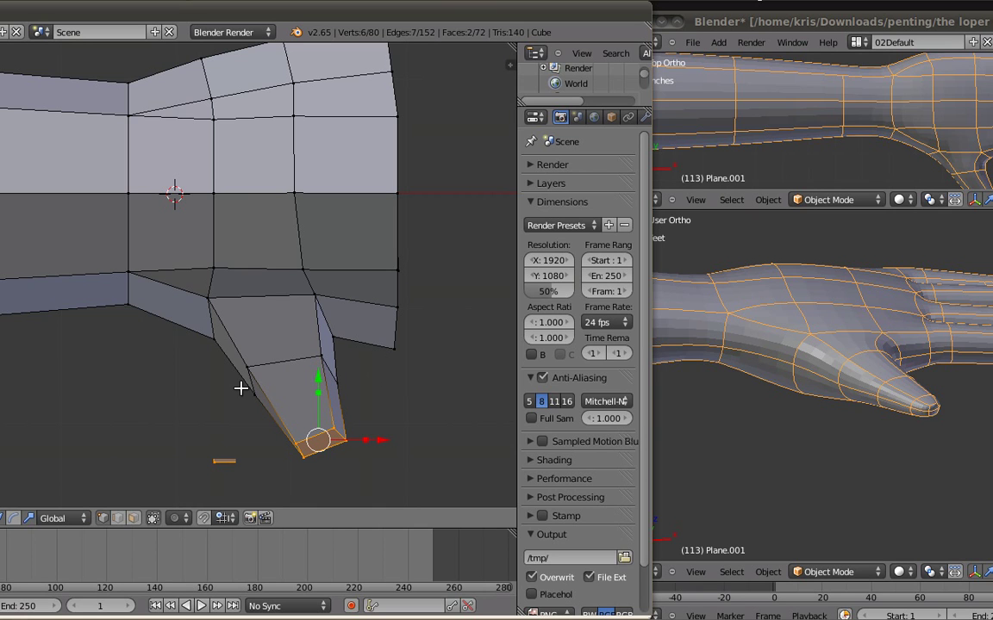
Step: Extrude a short tip segment from the thumb's end faces and shrink its end
{"action": "key", "text": "e"}
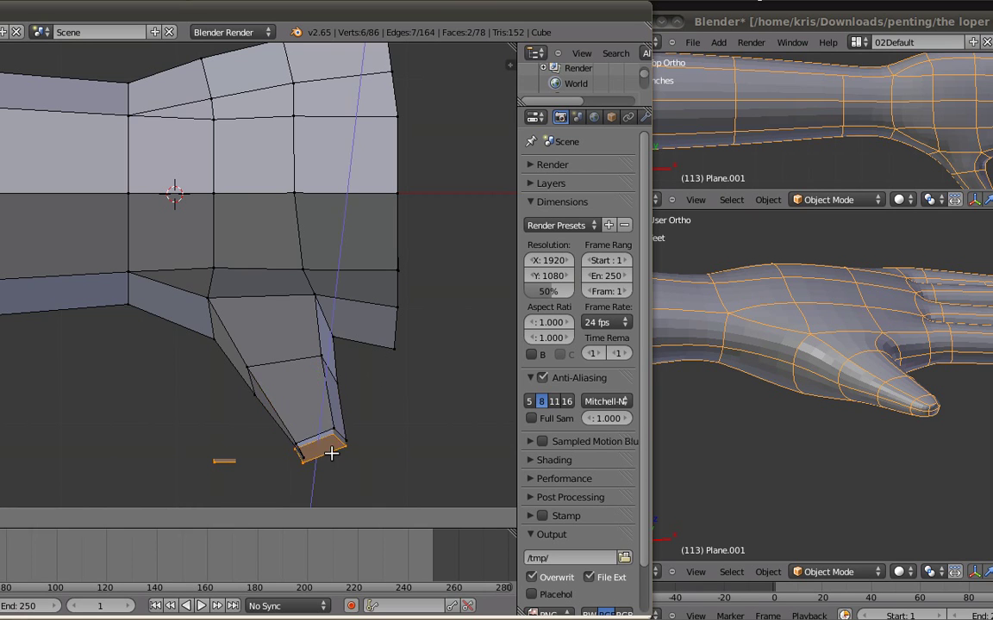
{"action": "left_click", "coordinate": [328, 441]}
{"action": "left_click", "coordinate": [309, 370]}
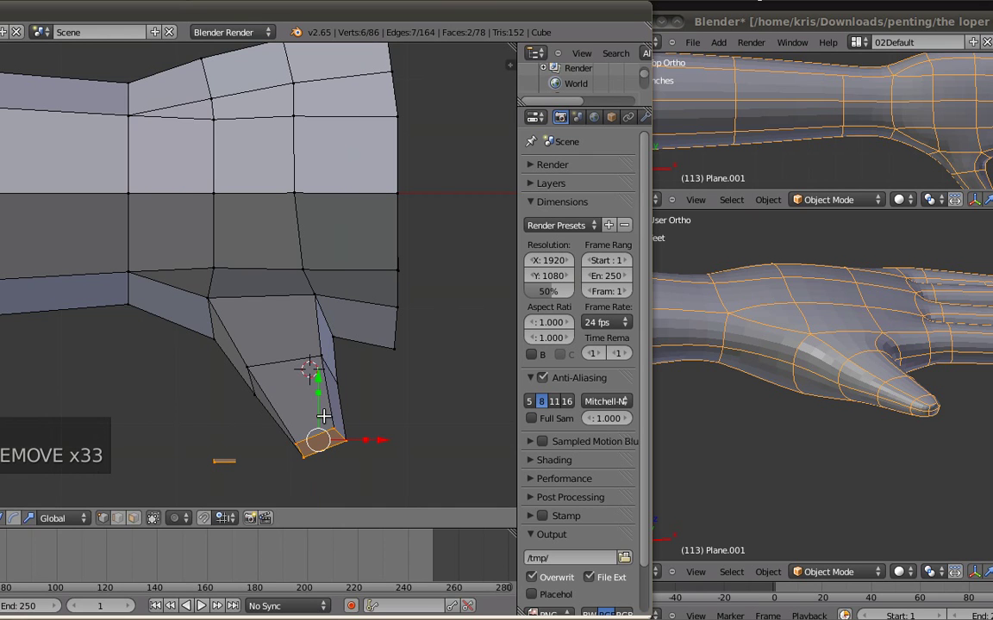
{"action": "left_click_drag", "start_coordinate": [322, 373], "coordinate": [323, 410]}
{"action": "mouse_move", "coordinate": [382, 476]}
{"action": "left_mouse_down"}
{"action": "mouse_move", "coordinate": [401, 473]}
{"action": "mouse_move", "coordinate": [385, 469]}
{"action": "left_mouse_up"}
Step: Move the middle vertices along the thumb's outer side toward the wrist to round out its profile
{"action": "middle_click_drag", "start_coordinate": [385, 470], "coordinate": [315, 278]}
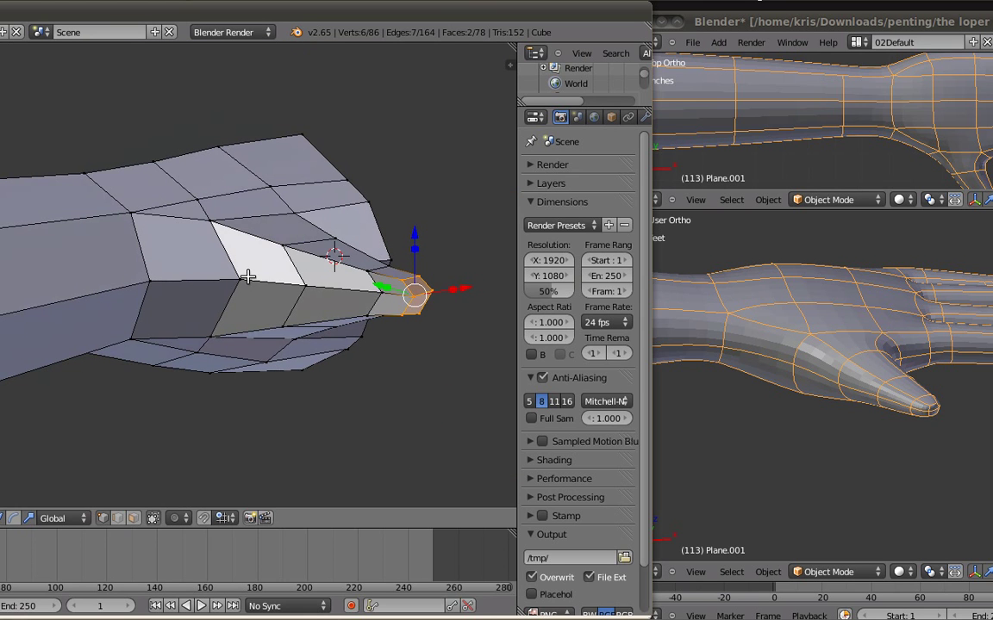
{"action": "right_click", "coordinate": [207, 276]}
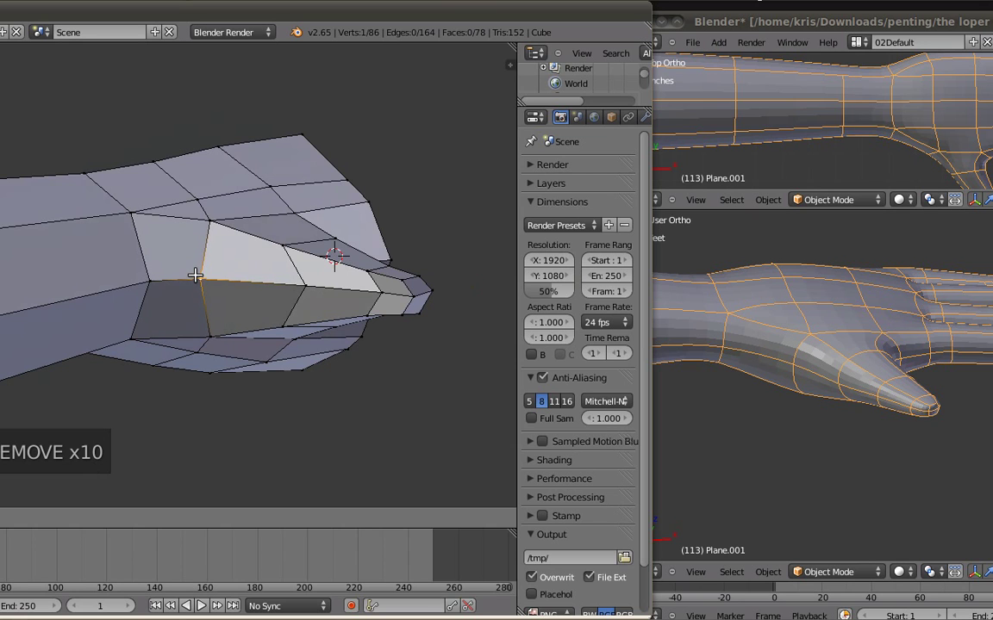
{"action": "right_click_drag", "start_coordinate": [309, 283], "coordinate": [266, 284]}
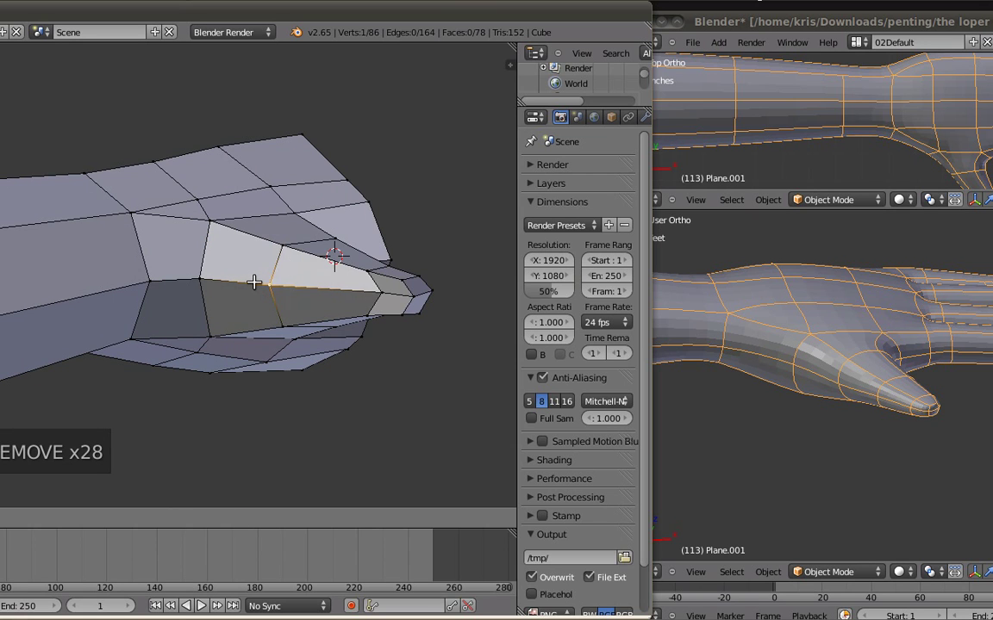
{"action": "left_click", "coordinate": [267, 282]}
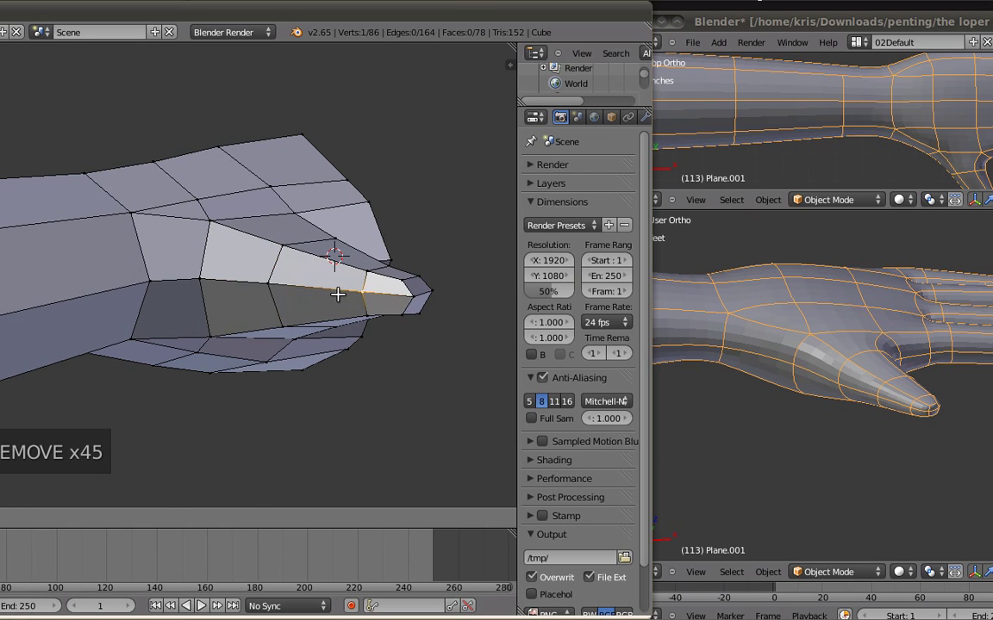
Step: Reposition the middle vertices on the thumb's inner side, facing the fingers, to round that side
{"action": "middle_click_drag", "start_coordinate": [344, 297], "coordinate": [257, 325]}
{"action": "right_click", "coordinate": [252, 331]}
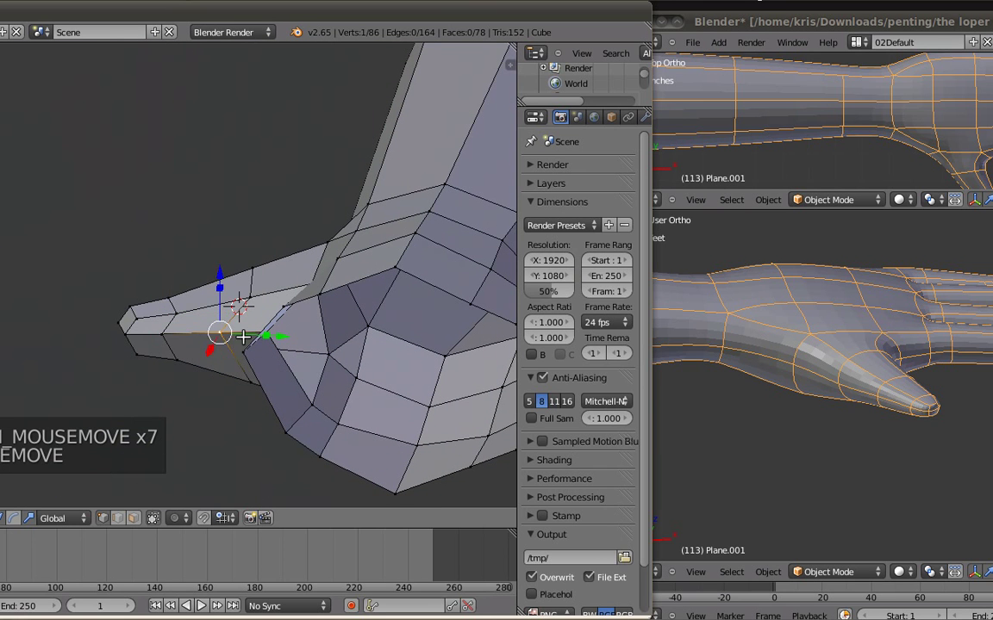
{"action": "right_click_drag", "start_coordinate": [165, 337], "coordinate": [191, 341]}
{"action": "left_click", "coordinate": [187, 339]}
Step: From the front view, slide the outer middle vertex of the thumb's tip toward the wrist
{"action": "middle_click_drag", "start_coordinate": [182, 337], "coordinate": [360, 399]}
{"action": "mouse_move", "coordinate": [289, 196]}
{"action": "middle_mouse_down"}
{"action": "mouse_move", "coordinate": [285, 234]}
{"action": "mouse_move", "coordinate": [291, 215]}
{"action": "middle_mouse_up"}
{"action": "key", "text": "KP_3"}
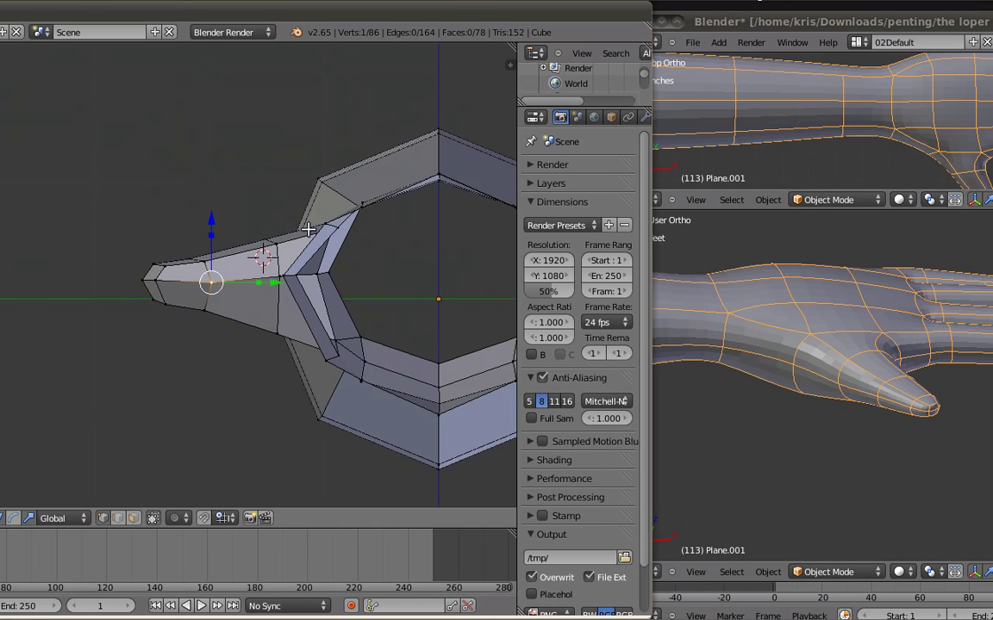
{"action": "scroll", "coordinate": [307, 229], "scroll_direction": "up", "scroll_amount": 2}
{"action": "key", "text": "KP_1"}
{"action": "scroll", "coordinate": [323, 276], "scroll_direction": "up", "scroll_amount": 1}
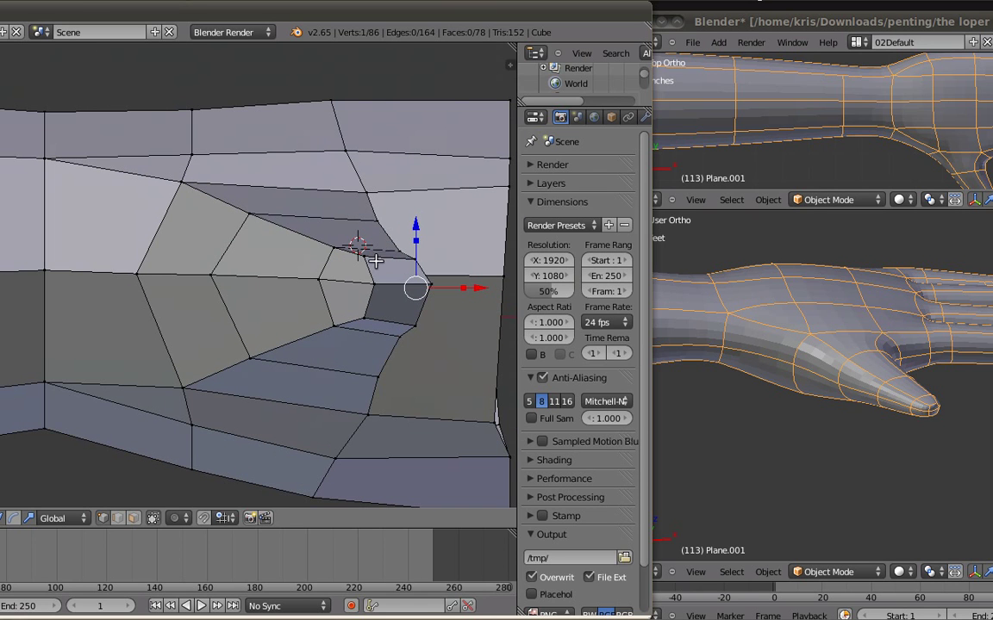
{"action": "key", "text": "shift+v"}
{"action": "left_click", "coordinate": [348, 277]}
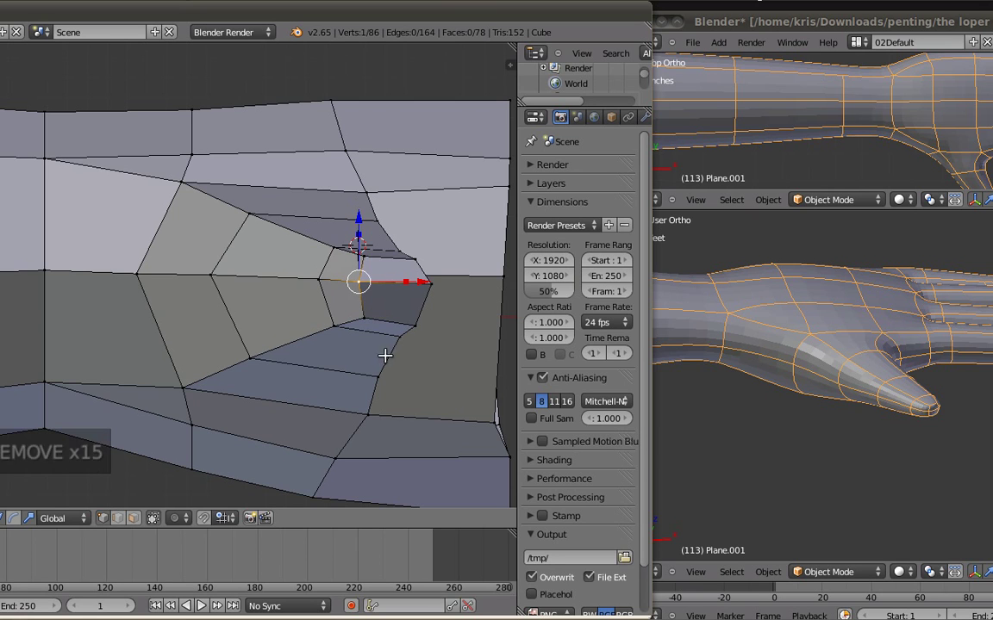
Step: Adjust the vertices along the lower and upper edges of the thumb's finger-facing side to widen the joints
{"action": "right_click_drag", "start_coordinate": [376, 386], "coordinate": [381, 389]}
{"action": "left_click", "coordinate": [382, 388]}
{"action": "right_click_drag", "start_coordinate": [403, 346], "coordinate": [414, 358]}
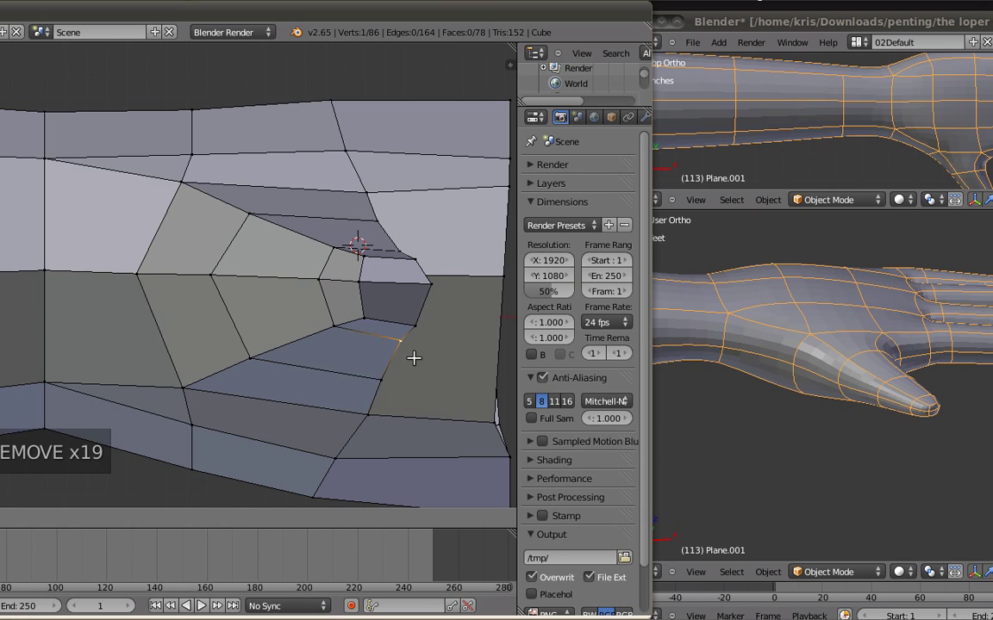
{"action": "left_click", "coordinate": [413, 358]}
{"action": "right_click_drag", "start_coordinate": [394, 248], "coordinate": [390, 221]}
{"action": "left_click", "coordinate": [396, 240]}
{"action": "left_click", "coordinate": [390, 221]}
Step: Clear the selection and examine the thumb and palm from the top and in perspective
{"action": "key", "text": "a"}
{"action": "scroll", "coordinate": [392, 235], "scroll_direction": "down", "scroll_amount": 2}
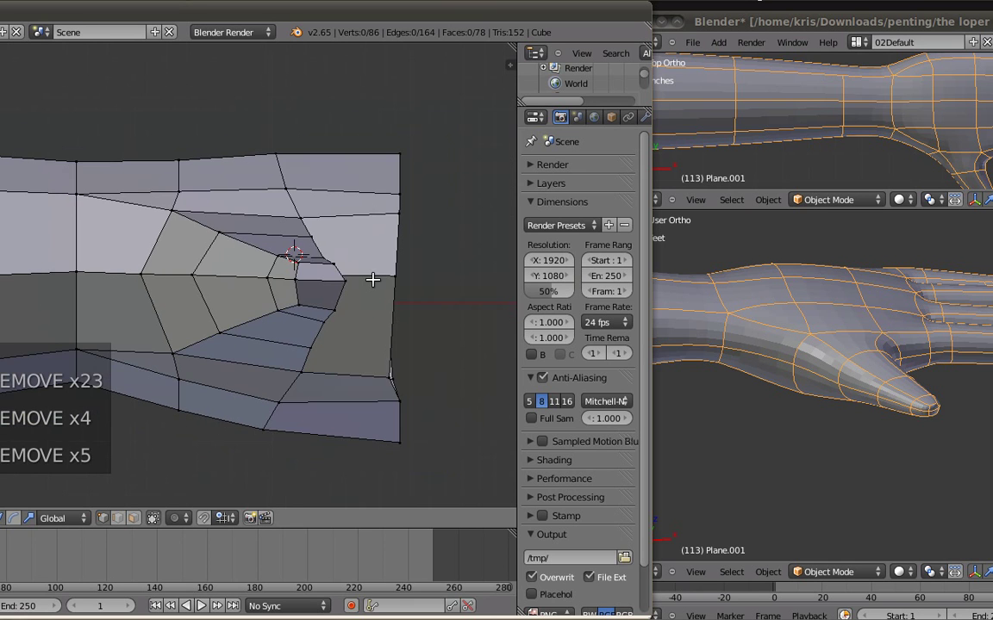
{"action": "key", "text": "KP_7"}
{"action": "scroll", "coordinate": [372, 252], "scroll_direction": "down", "scroll_amount": 3}
{"action": "middle_click_drag", "start_coordinate": [346, 201], "coordinate": [412, 411], "text": "shift"}
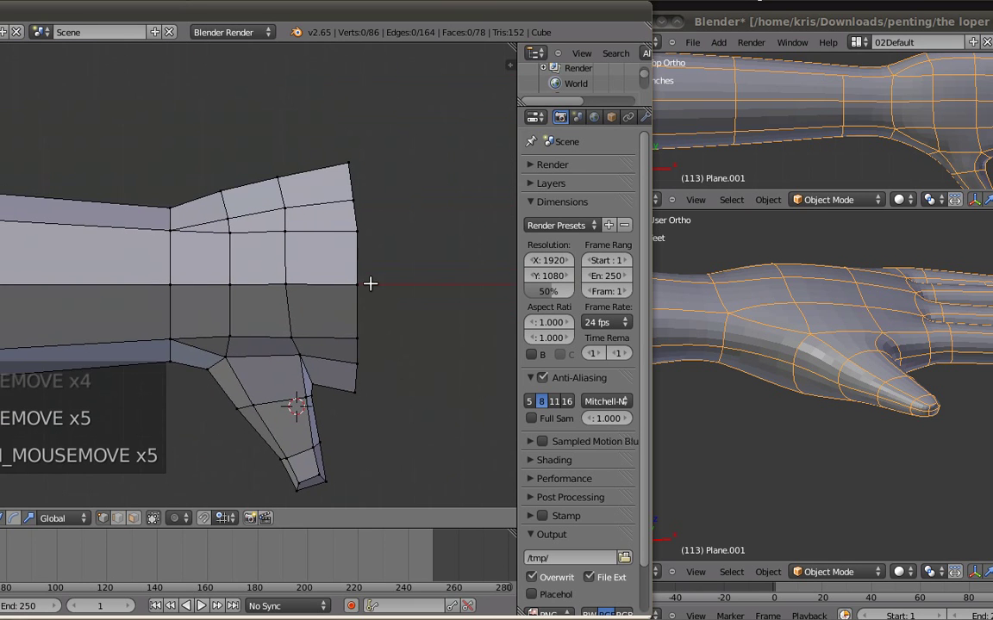
{"action": "middle_click_drag", "start_coordinate": [350, 298], "coordinate": [286, 237]}
{"action": "middle_click_drag", "start_coordinate": [305, 286], "coordinate": [320, 171], "text": "shift"}
{"action": "middle_click_drag", "start_coordinate": [294, 283], "coordinate": [274, 285]}
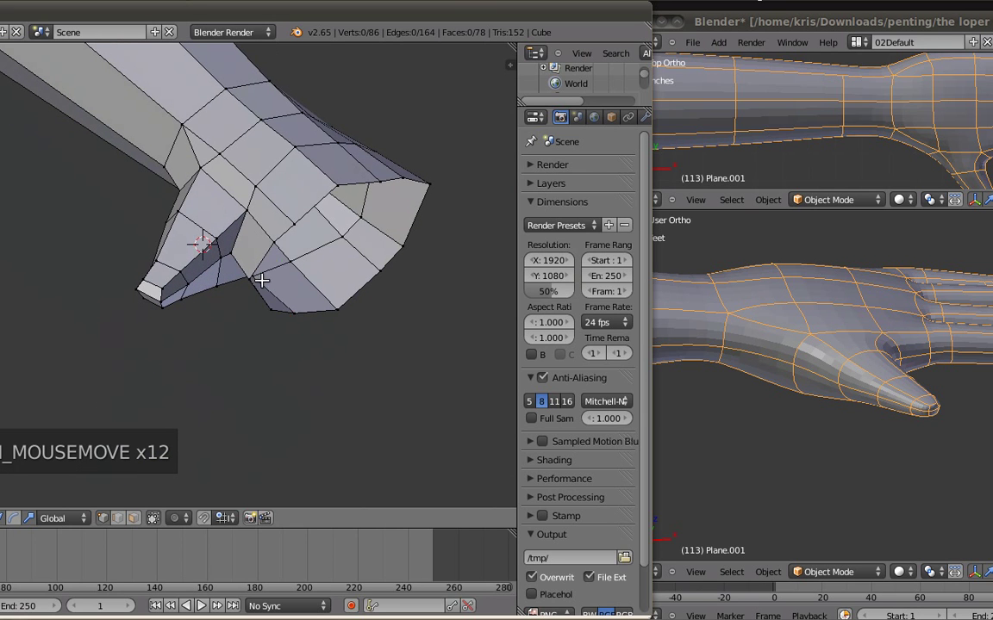
Step: Nudge the vertex at the crease between the thumb and the palm slightly toward the thumb and clear the selection
{"action": "middle_click_drag", "start_coordinate": [368, 282], "coordinate": [275, 270]}
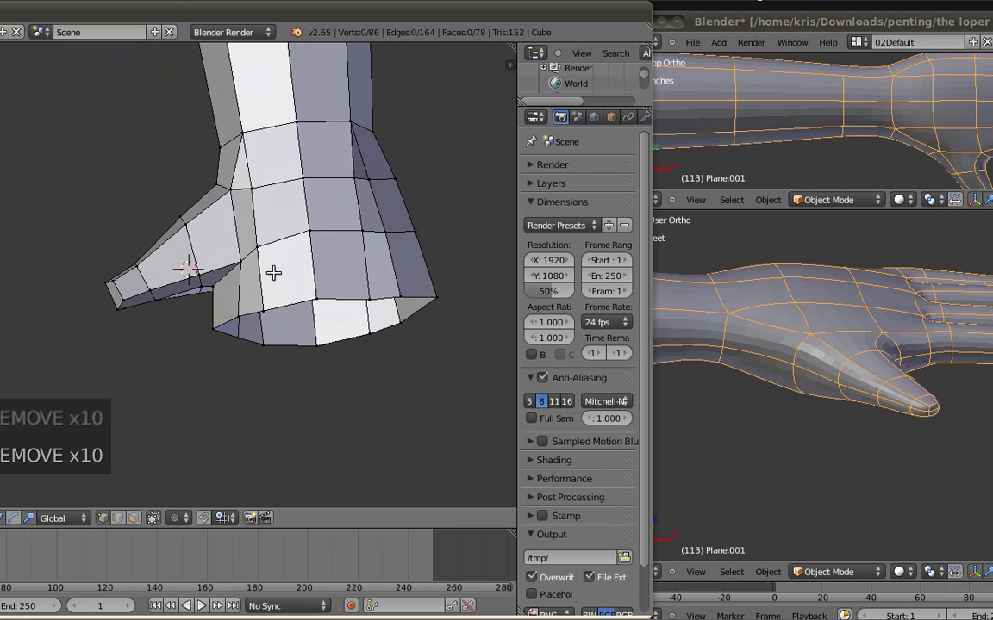
{"action": "right_click", "coordinate": [231, 264]}
{"action": "left_click", "coordinate": [229, 267]}
{"action": "key", "text": "a"}
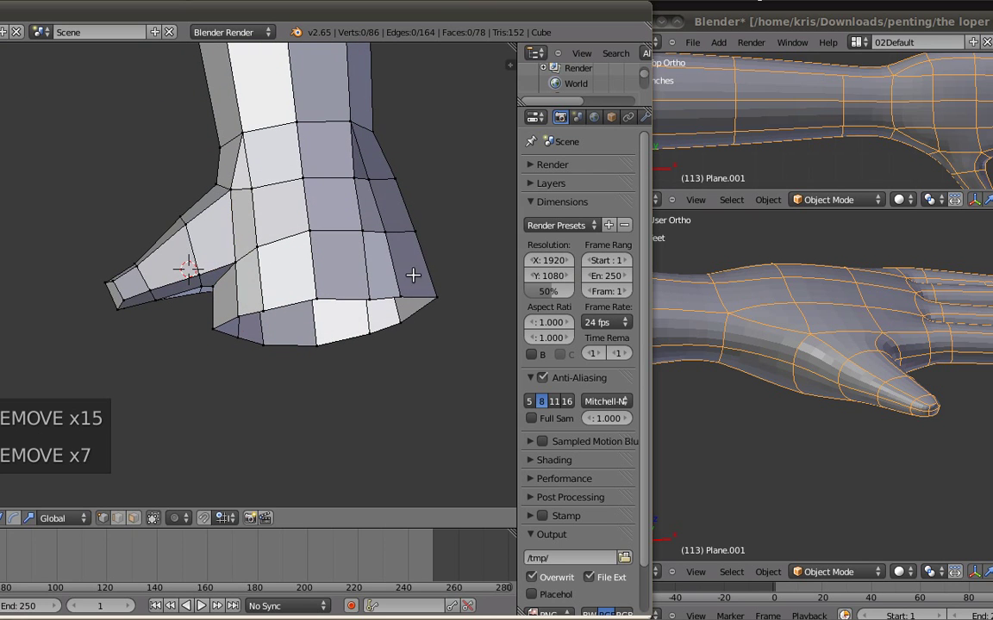
Step: Examine the palm's open end from the side and the reference hand's finger bases in Edit Mode with nothing selected
{"action": "middle_click_drag", "start_coordinate": [368, 251], "coordinate": [344, 259]}
{"action": "key", "text": "KP_3"}
{"action": "scroll", "coordinate": [343, 172], "scroll_direction": "up", "scroll_amount": 1}
{"action": "right_click", "coordinate": [344, 287]}
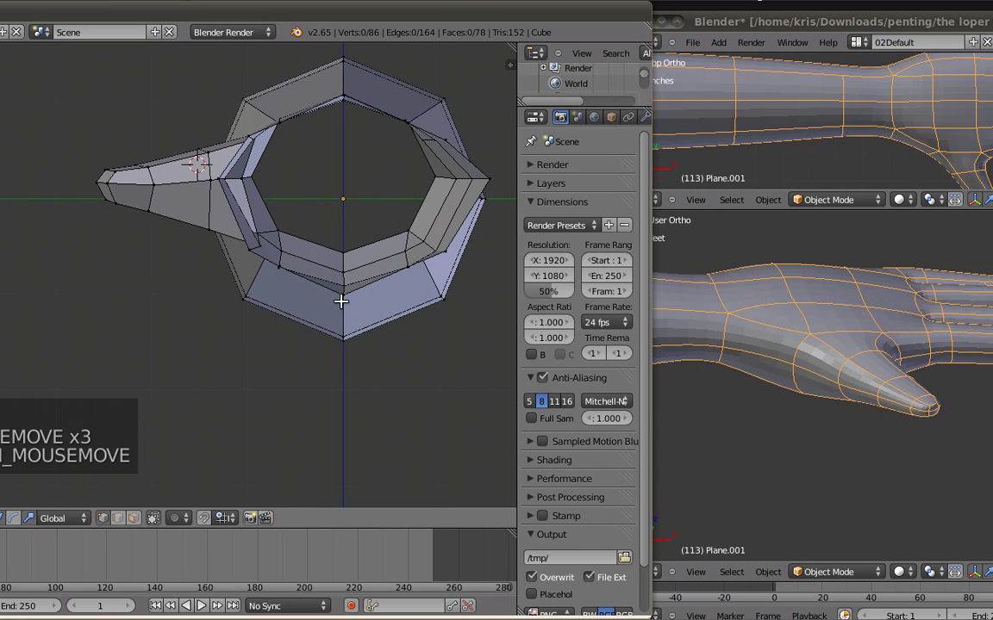
{"action": "left_click", "coordinate": [829, 347]}
{"action": "middle_click_drag", "start_coordinate": [822, 389], "coordinate": [877, 365]}
{"action": "scroll", "coordinate": [841, 413], "scroll_direction": "up", "scroll_amount": 2}
{"action": "key", "text": "Tab"}
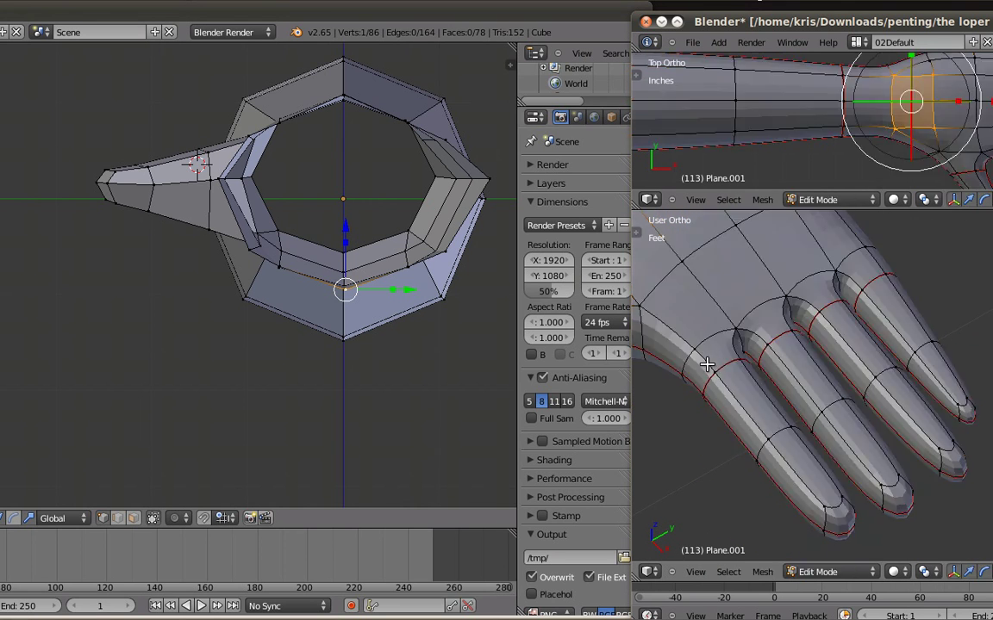
{"action": "key", "text": "a"}
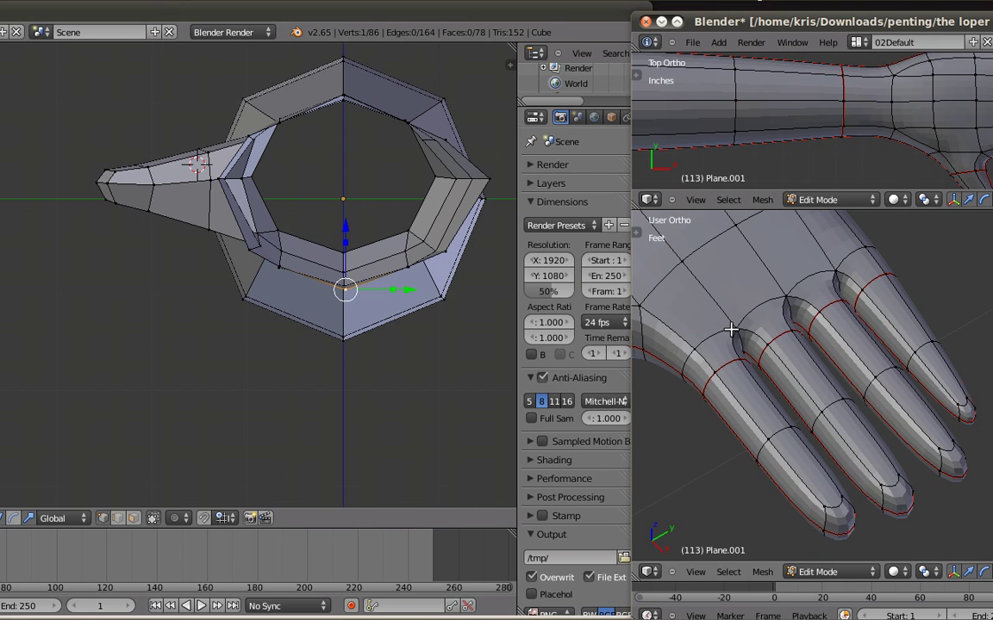
Step: Trace the vertices around the base of the reference mesh's index finger, from the back of the hand to the palm
{"action": "right_click", "coordinate": [730, 329]}
{"action": "right_click", "coordinate": [696, 346], "text": "shift"}
{"action": "right_click", "coordinate": [687, 366], "text": "shift"}
{"action": "middle_click_drag", "start_coordinate": [726, 439], "coordinate": [757, 293]}
{"action": "right_click", "coordinate": [768, 393], "text": "shift"}
{"action": "right_click", "coordinate": [787, 321], "text": "shift"}
Step: Select the full rim of vertices around the palm's open end and view it from the front
{"action": "mouse_move", "coordinate": [416, 230]}
{"action": "middle_mouse_down"}
{"action": "mouse_move", "coordinate": [405, 277]}
{"action": "mouse_move", "coordinate": [431, 286]}
{"action": "mouse_move", "coordinate": [397, 306]}
{"action": "middle_mouse_up"}
{"action": "key", "text": "z"}
{"action": "key", "text": "z"}
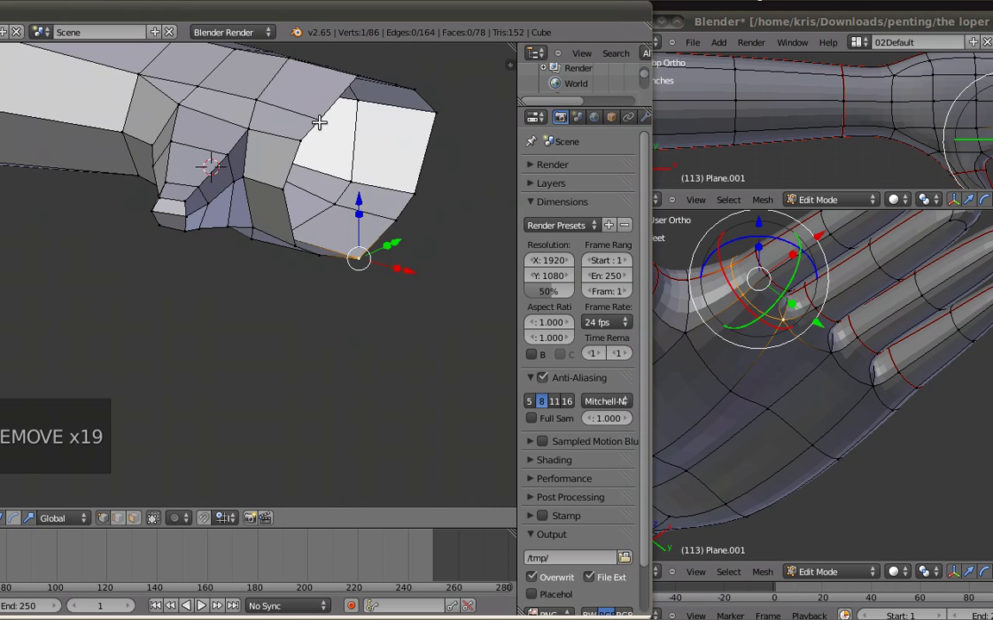
{"action": "right_click", "coordinate": [297, 155], "text": "shift"}
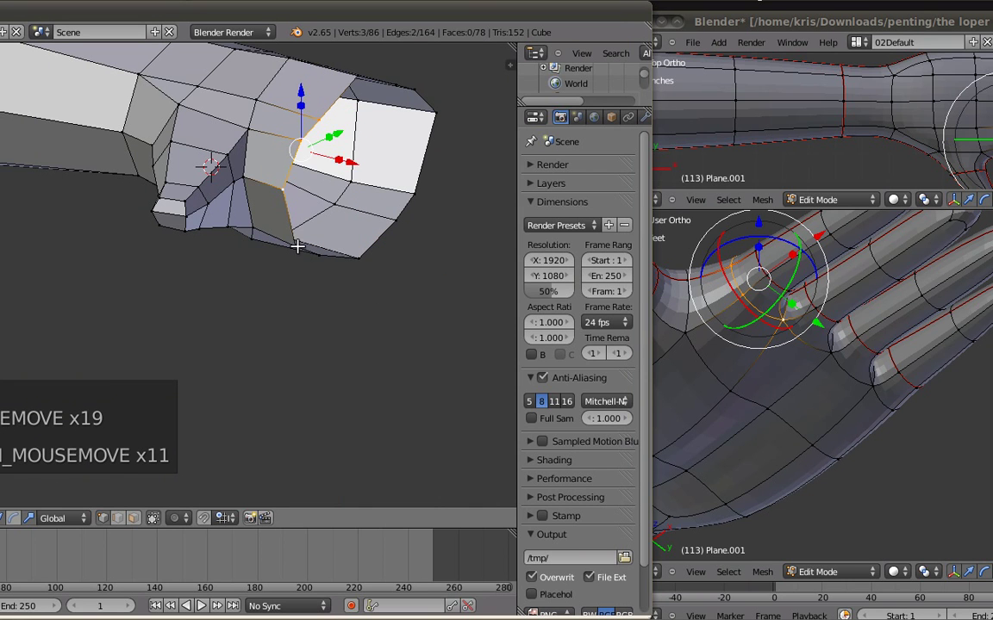
{"action": "right_click", "coordinate": [324, 256], "text": "shift"}
{"action": "middle_click_drag", "start_coordinate": [322, 260], "coordinate": [317, 300]}
{"action": "key", "text": "KP_7"}
{"action": "middle_click_drag", "start_coordinate": [297, 205], "coordinate": [315, 217], "text": "shift"}
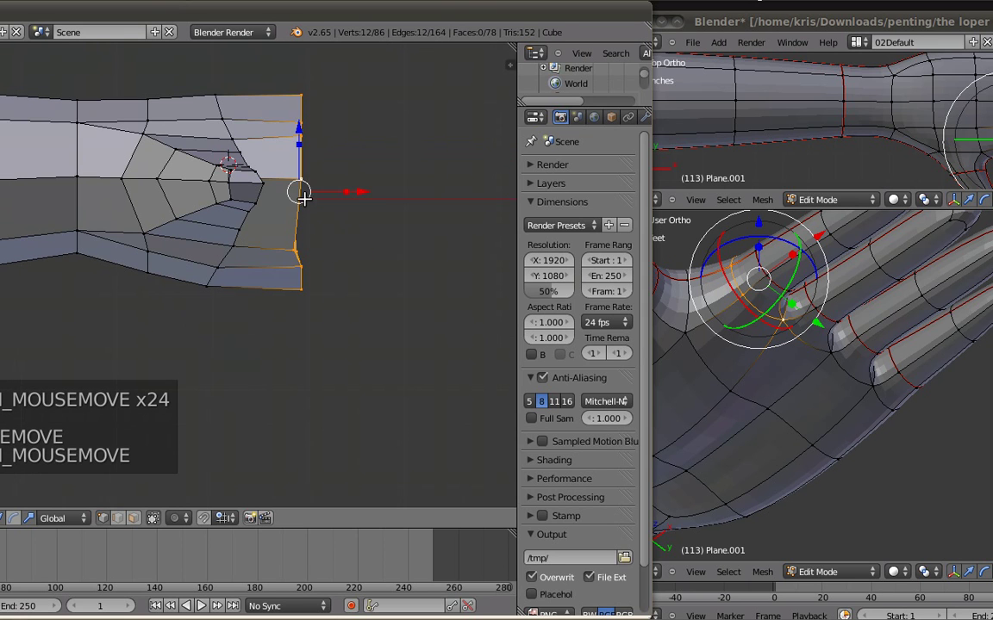
Step: Straighten the palm's open rim along X, extend it away from the wrist and scale it down in height
{"action": "key", "text": "z"}
{"action": "key", "text": "z"}
{"action": "key", "text": "z"}
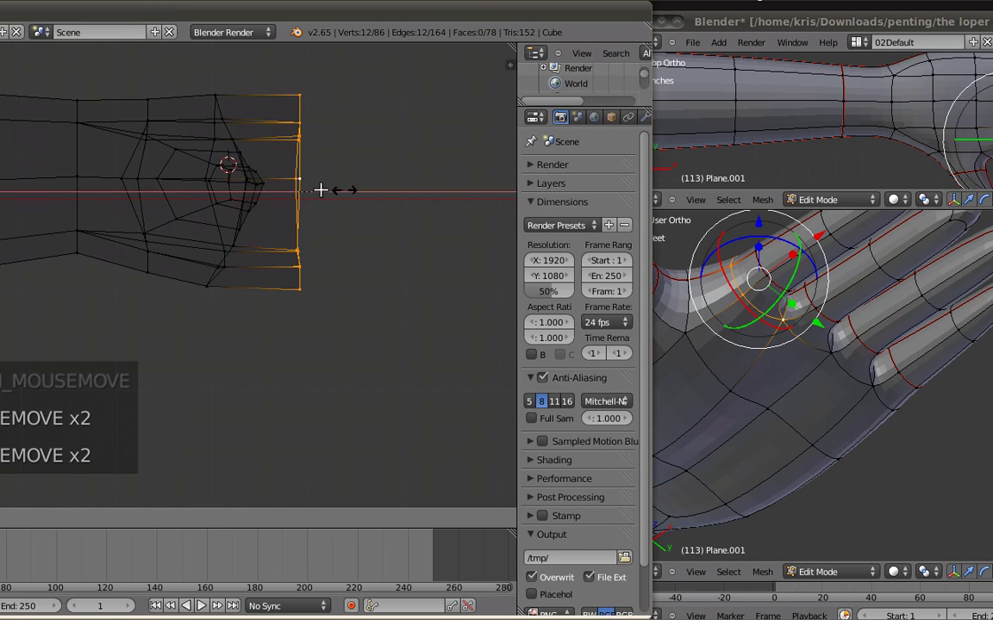
{"action": "key", "text": "z"}
{"action": "key", "text": "z"}
{"action": "key", "text": "z"}
{"action": "key", "text": "z"}
{"action": "key", "text": "z"}
{"action": "left_click_drag", "start_coordinate": [308, 193], "coordinate": [340, 186]}
{"action": "left_click_drag", "start_coordinate": [331, 143], "coordinate": [327, 186]}
Step: Raise the lower vertices of the palm's loop just behind the open rim to thin the underside
{"action": "key", "text": "a"}
{"action": "key", "text": "b"}
{"action": "left_click_drag", "start_coordinate": [188, 252], "coordinate": [260, 309]}
{"action": "key", "text": "z"}
{"action": "key", "text": "b"}
{"action": "left_click_drag", "start_coordinate": [179, 263], "coordinate": [248, 286]}
{"action": "key", "text": "z"}
{"action": "mouse_move", "coordinate": [216, 209]}
{"action": "left_mouse_down"}
{"action": "mouse_move", "coordinate": [219, 198]}
{"action": "mouse_move", "coordinate": [211, 217]}
{"action": "left_mouse_up"}
{"action": "left_click", "coordinate": [211, 223]}
Step: Lower the top vertex of the palm loop behind the open rim and adjust the neighbouring top vertex nearer the wrist
{"action": "key", "text": "a"}
{"action": "key", "text": "z"}
{"action": "key", "text": "b"}
{"action": "left_click_drag", "start_coordinate": [194, 81], "coordinate": [235, 95]}
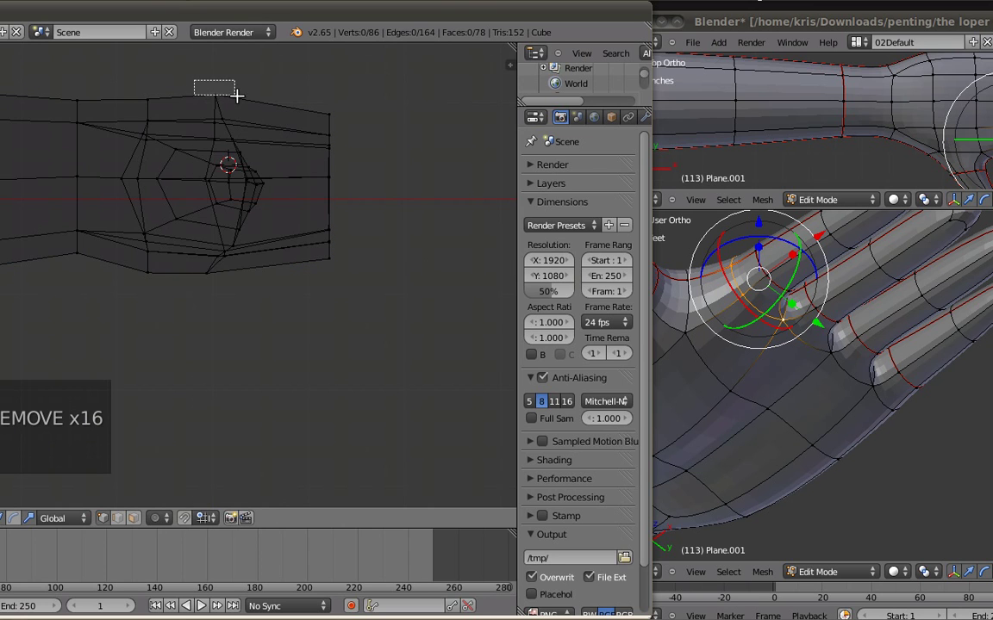
{"action": "key", "text": "z"}
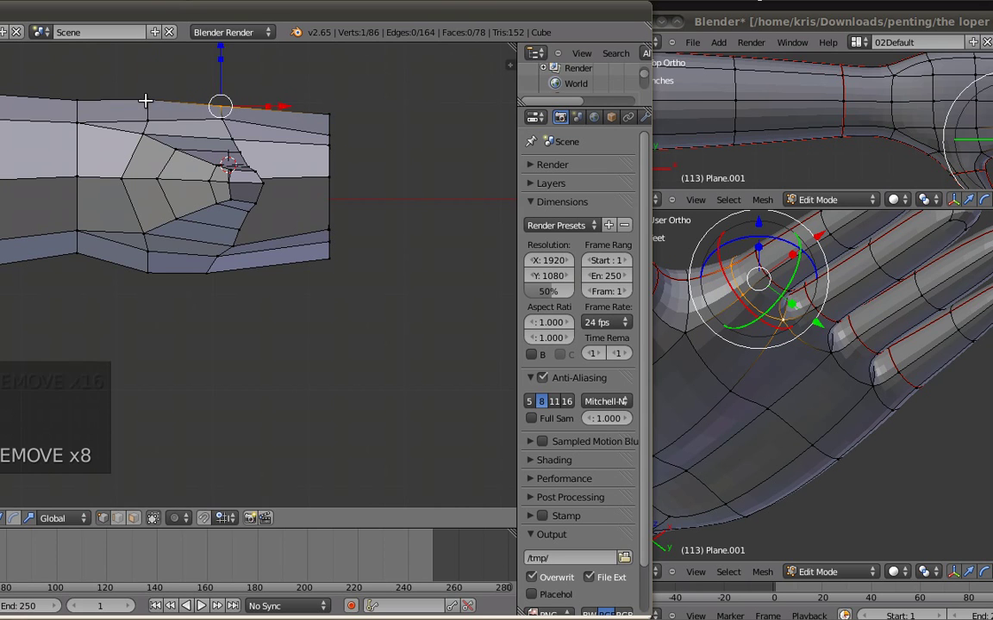
{"action": "right_click", "coordinate": [146, 110]}
{"action": "left_click", "coordinate": [145, 111]}
{"action": "key", "text": "a"}
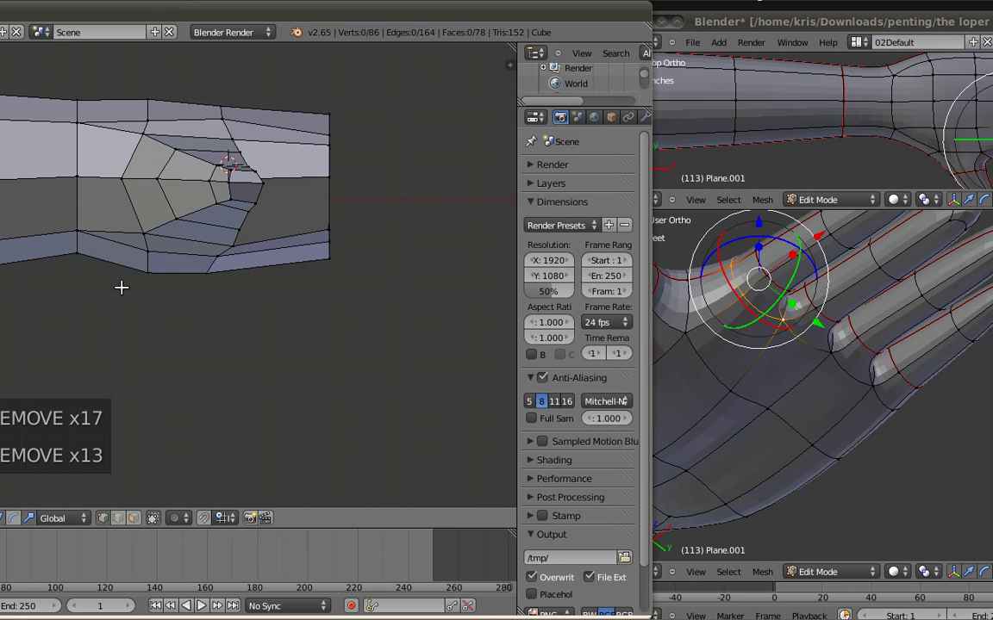
Step: Raise the bottom vertices at the thumb base and the wrist to smooth the lower outline
{"action": "right_click", "coordinate": [142, 263]}
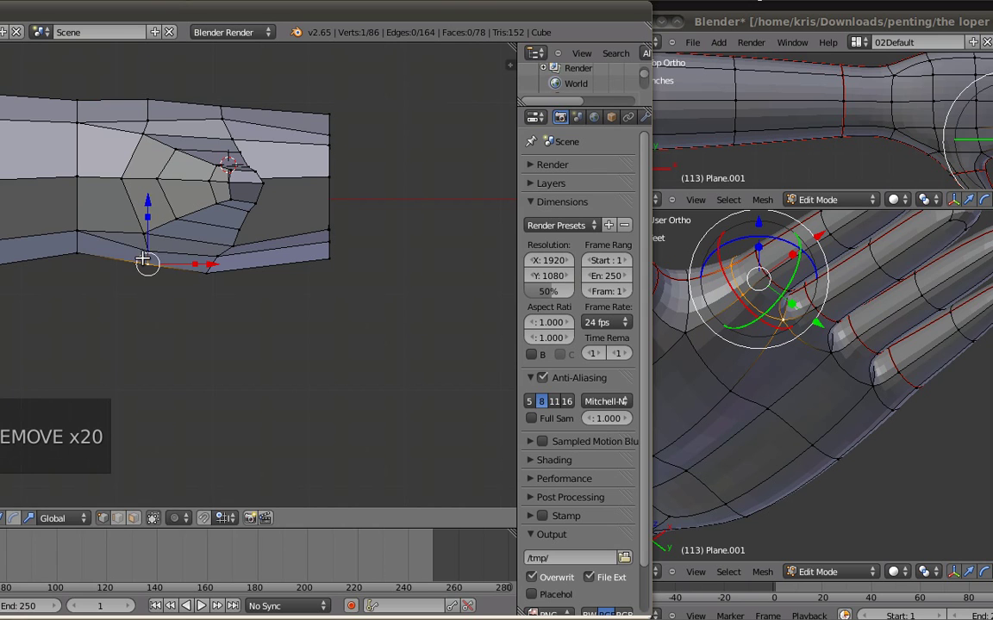
{"action": "right_click_drag", "start_coordinate": [82, 249], "coordinate": [81, 242]}
{"action": "left_click", "coordinate": [84, 244]}
{"action": "key", "text": "a"}
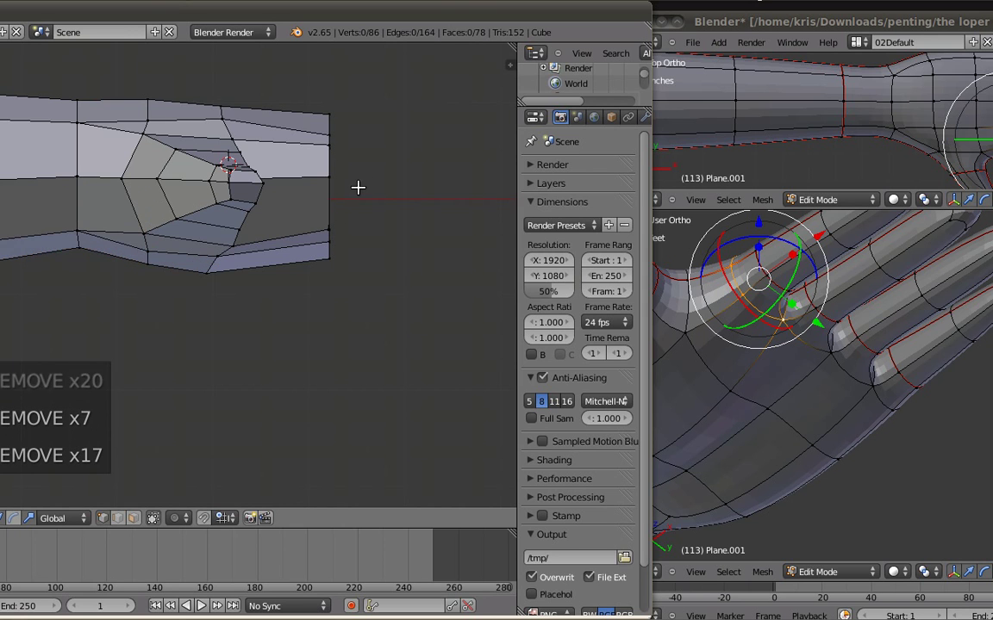
Step: Extrude the five thumb-side vertices of the palm's open rim straight outward along X to start the index finger base
{"action": "middle_click_drag", "start_coordinate": [361, 179], "coordinate": [255, 137]}
{"action": "right_click", "coordinate": [245, 126]}
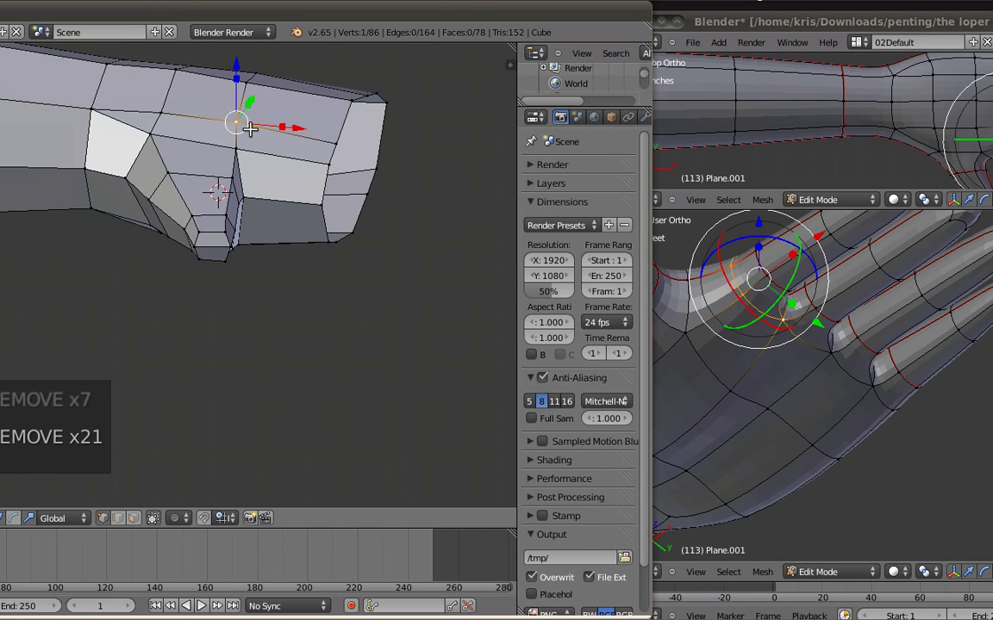
{"action": "key", "text": "KP_3"}
{"action": "mouse_move", "coordinate": [240, 148]}
{"action": "middle_mouse_down"}
{"action": "mouse_move", "coordinate": [237, 129]}
{"action": "mouse_move", "coordinate": [248, 130]}
{"action": "middle_mouse_up"}
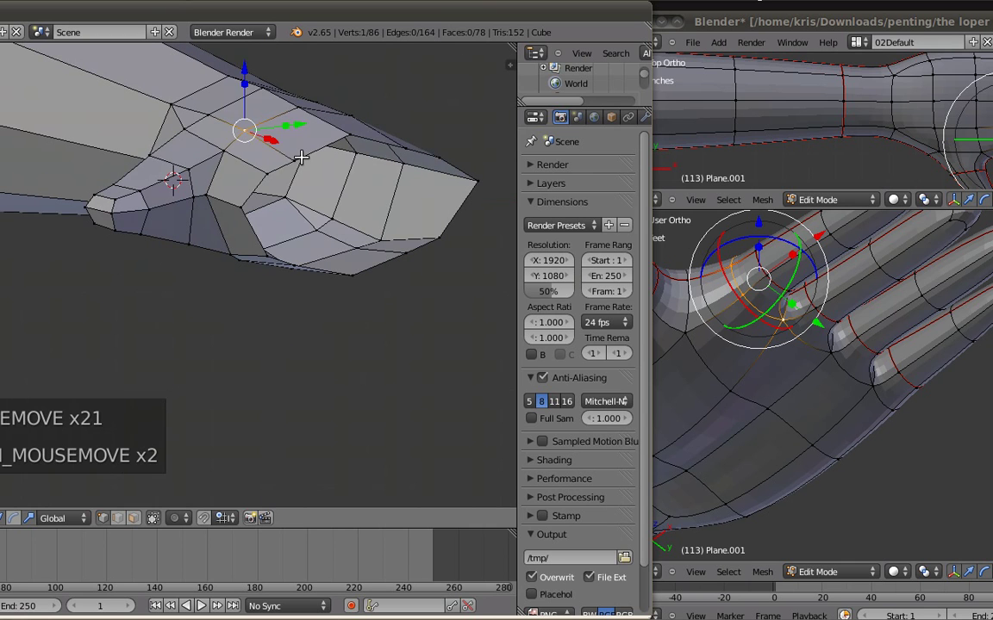
{"action": "right_click", "coordinate": [259, 173], "text": "shift"}
{"action": "right_click", "coordinate": [253, 209], "text": "shift"}
{"action": "right_click", "coordinate": [267, 255], "text": "shift"}
{"action": "middle_click_drag", "start_coordinate": [267, 255], "coordinate": [387, 270]}
{"action": "key", "text": "KP_7"}
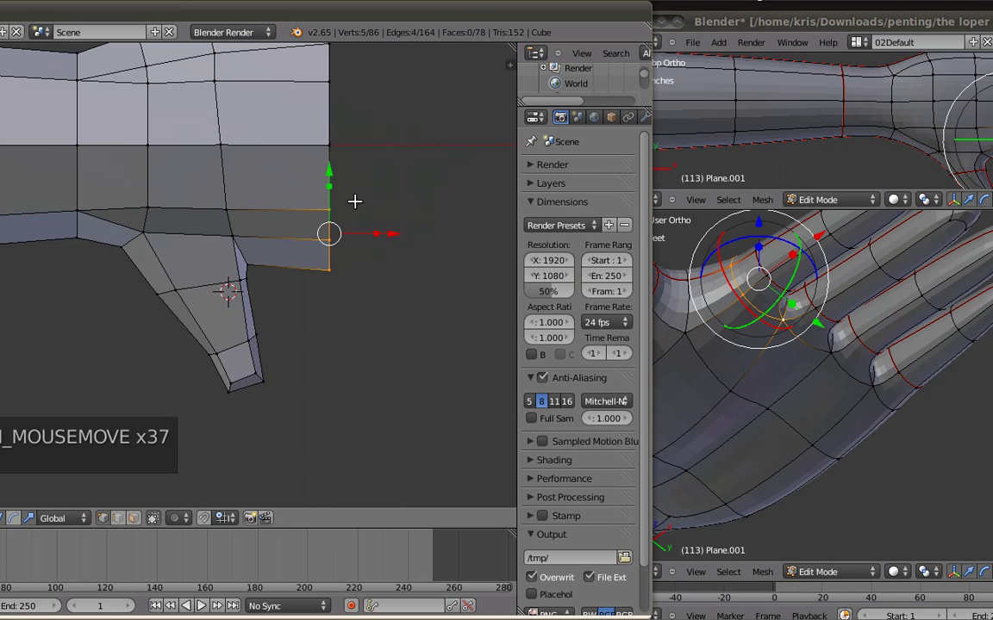
{"action": "middle_click_drag", "start_coordinate": [354, 201], "coordinate": [354, 246], "text": "shift"}
{"action": "key", "text": "e"}
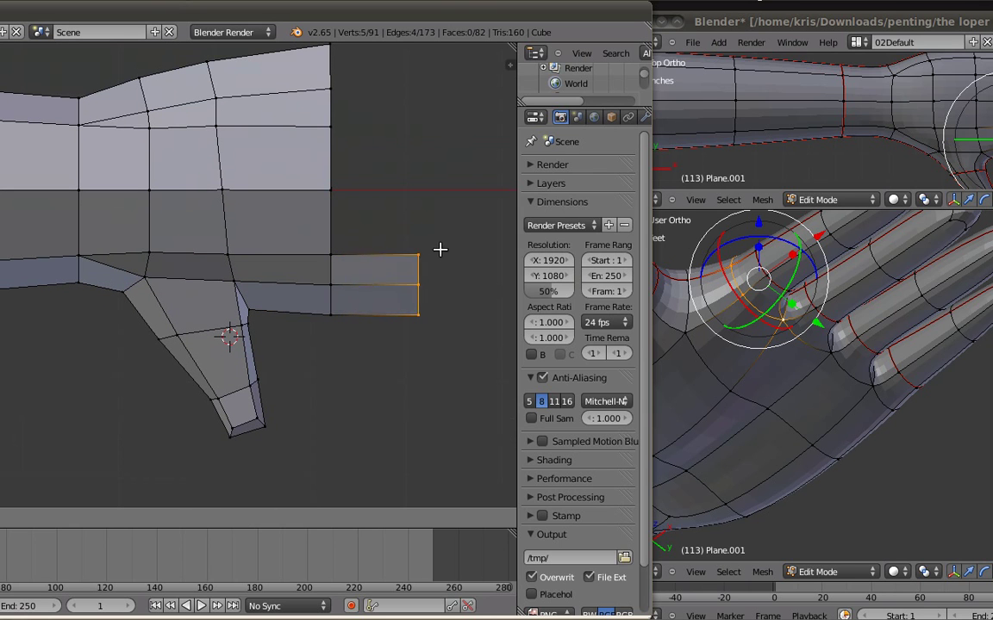
{"action": "left_click", "coordinate": [437, 251]}
Step: Fill a face between the upper and lower end edges of the extruded strip to close the index finger base's inner side
{"action": "mouse_move", "coordinate": [441, 323]}
{"action": "middle_mouse_down"}
{"action": "mouse_move", "coordinate": [348, 303]}
{"action": "mouse_move", "coordinate": [325, 245]}
{"action": "mouse_move", "coordinate": [239, 169]}
{"action": "mouse_move", "coordinate": [286, 195]}
{"action": "mouse_move", "coordinate": [313, 192]}
{"action": "mouse_move", "coordinate": [244, 176]}
{"action": "mouse_move", "coordinate": [243, 137]}
{"action": "mouse_move", "coordinate": [302, 197]}
{"action": "mouse_move", "coordinate": [336, 182]}
{"action": "mouse_move", "coordinate": [330, 148]}
{"action": "mouse_move", "coordinate": [364, 170]}
{"action": "mouse_move", "coordinate": [350, 168]}
{"action": "mouse_move", "coordinate": [356, 172]}
{"action": "mouse_move", "coordinate": [354, 133]}
{"action": "mouse_move", "coordinate": [317, 106]}
{"action": "middle_mouse_up"}
{"action": "key", "text": "a"}
{"action": "key", "text": "z"}
{"action": "key", "text": "z"}
{"action": "right_click", "coordinate": [314, 191]}
{"action": "key", "text": "a"}
{"action": "middle_click_drag", "start_coordinate": [237, 114], "coordinate": [270, 233], "text": "shift"}
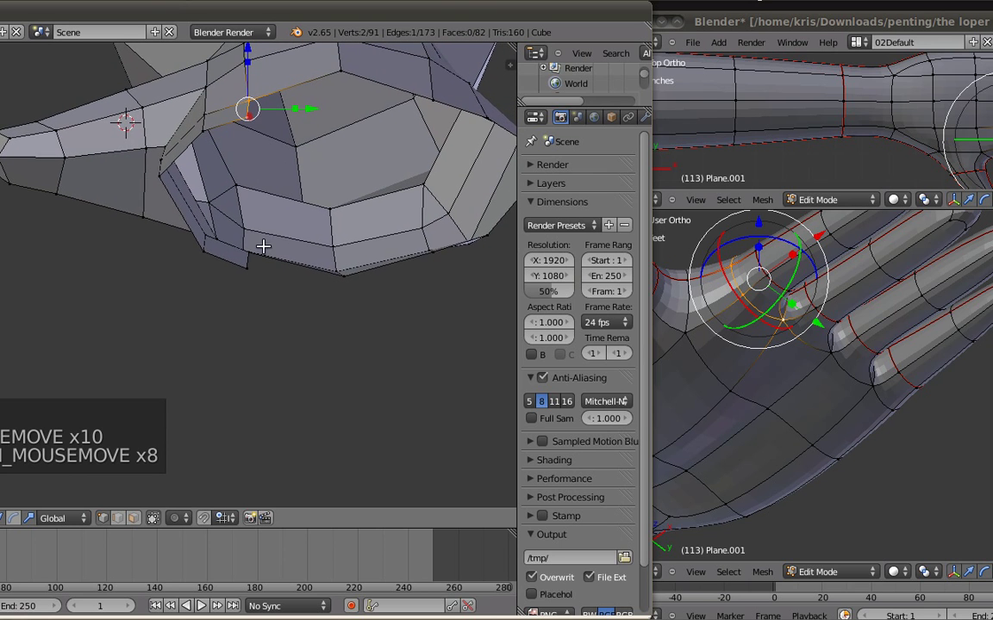
{"action": "right_click", "coordinate": [245, 268], "text": "shift"}
{"action": "middle_click_drag", "start_coordinate": [245, 269], "coordinate": [252, 237]}
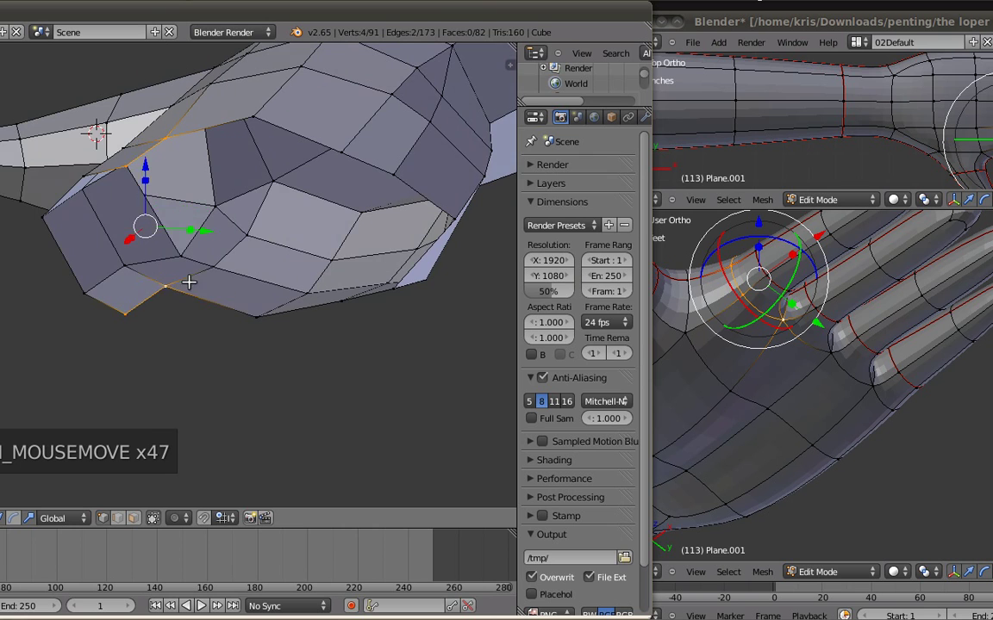
{"action": "middle_click_drag", "start_coordinate": [176, 281], "coordinate": [257, 295]}
{"action": "key", "text": "f"}
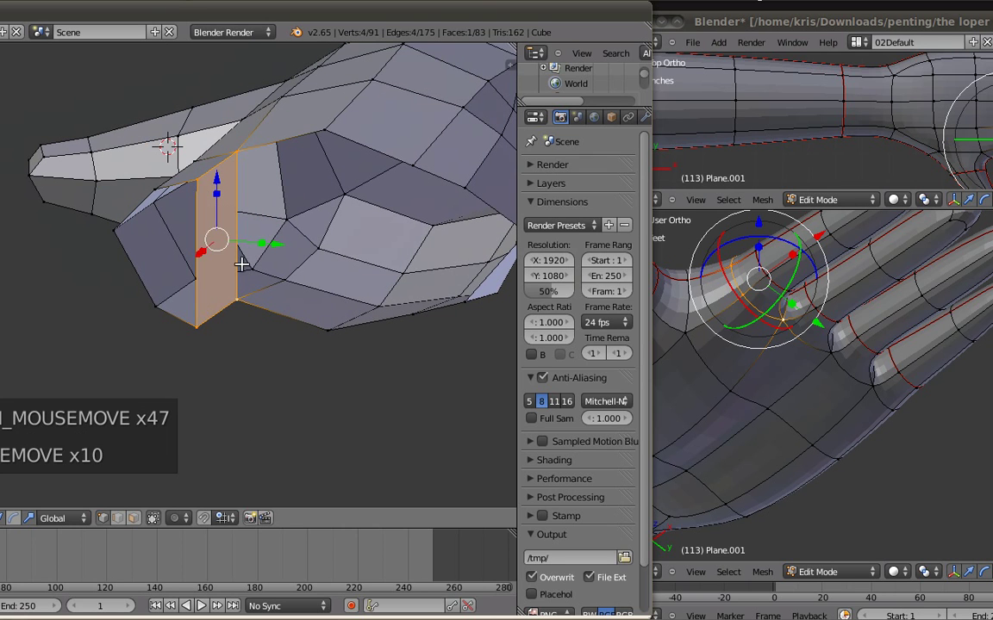
{"action": "key", "text": "a"}
Step: Add a loop cut across the new inner face and push its edge outward toward the other fingers
{"action": "middle_click_drag", "start_coordinate": [229, 241], "coordinate": [267, 245]}
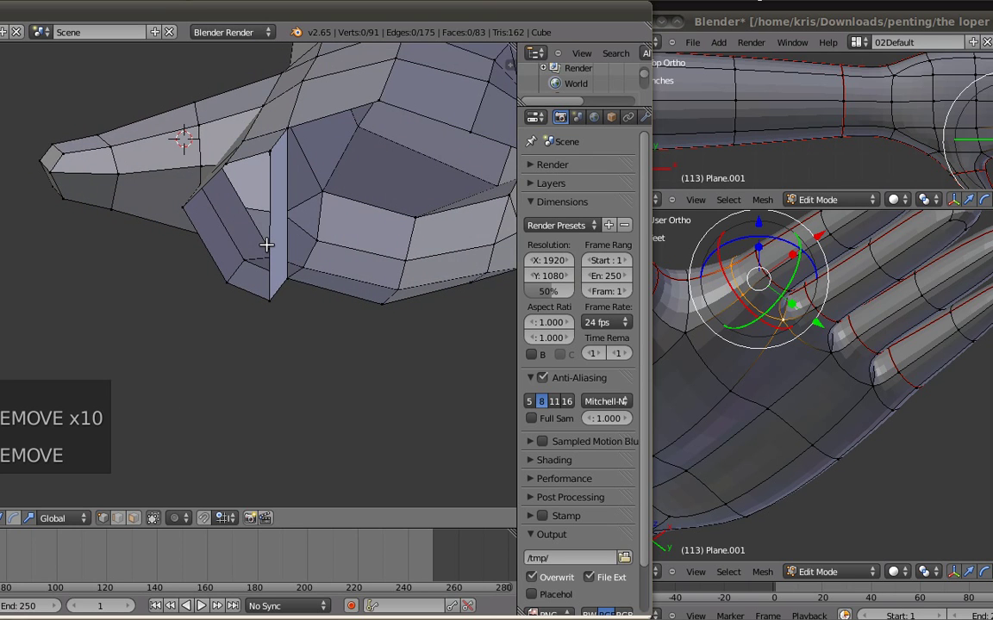
{"action": "key", "text": "ctrl+r"}
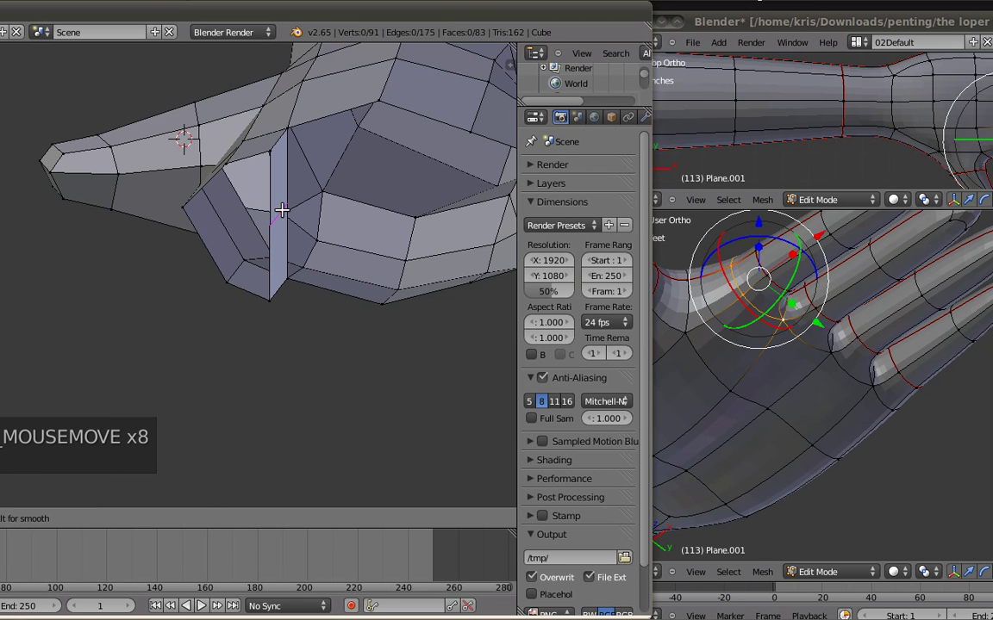
{"action": "right_click", "coordinate": [327, 219]}
{"action": "left_click_drag", "start_coordinate": [336, 217], "coordinate": [358, 217]}
{"action": "key", "text": "a"}
Step: Raise the bottom edge of the index finger base's inner side and lower its top edge slightly
{"action": "mouse_move", "coordinate": [294, 181]}
{"action": "middle_mouse_down"}
{"action": "mouse_move", "coordinate": [320, 187]}
{"action": "mouse_move", "coordinate": [310, 191]}
{"action": "middle_mouse_up"}
{"action": "right_click", "coordinate": [295, 283]}
{"action": "middle_click_drag", "start_coordinate": [296, 282], "coordinate": [250, 250]}
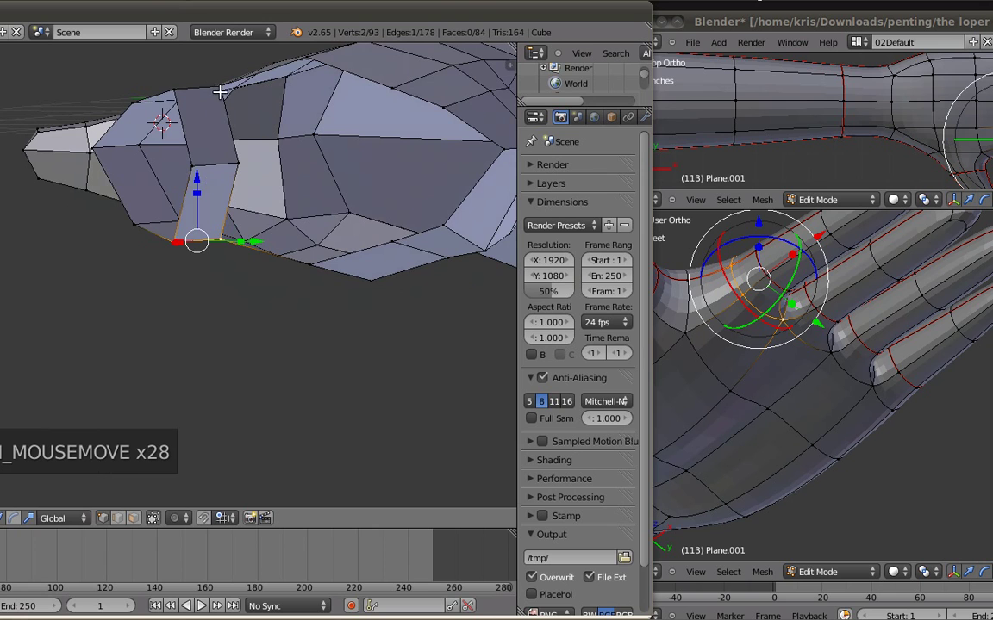
{"action": "left_click_drag", "start_coordinate": [193, 178], "coordinate": [196, 157]}
{"action": "right_click", "coordinate": [193, 87]}
{"action": "middle_click_drag", "start_coordinate": [217, 88], "coordinate": [230, 69]}
{"action": "left_click_drag", "start_coordinate": [230, 69], "coordinate": [231, 83]}
{"action": "key", "text": "a"}
Step: Adjust the middle vertices on the upper and lower rims of the palm's open end
{"action": "middle_click_drag", "start_coordinate": [233, 106], "coordinate": [283, 146]}
{"action": "middle_click_drag", "start_coordinate": [427, 164], "coordinate": [251, 144], "text": "shift"}
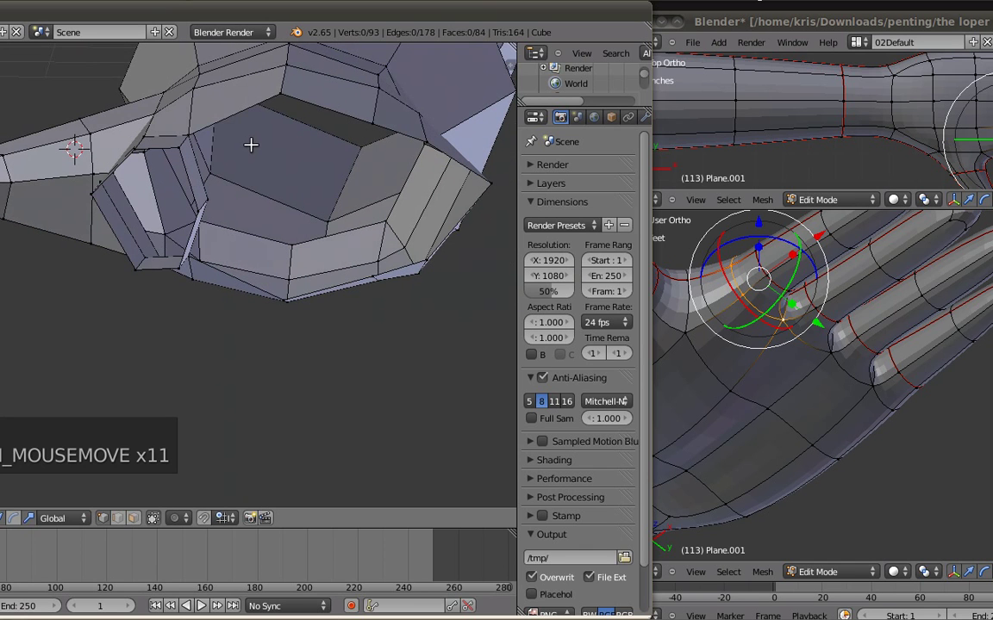
{"action": "right_click", "coordinate": [280, 100]}
{"action": "right_click", "coordinate": [284, 293]}
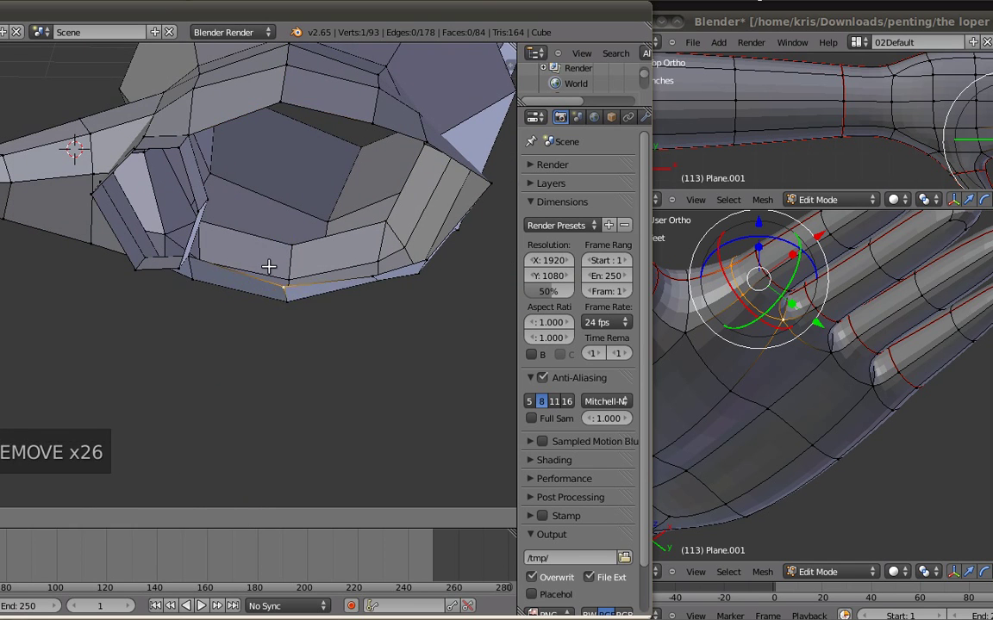
{"action": "left_click", "coordinate": [269, 266]}
{"action": "key", "text": "a"}
{"action": "middle_click_drag", "start_coordinate": [213, 173], "coordinate": [227, 181]}
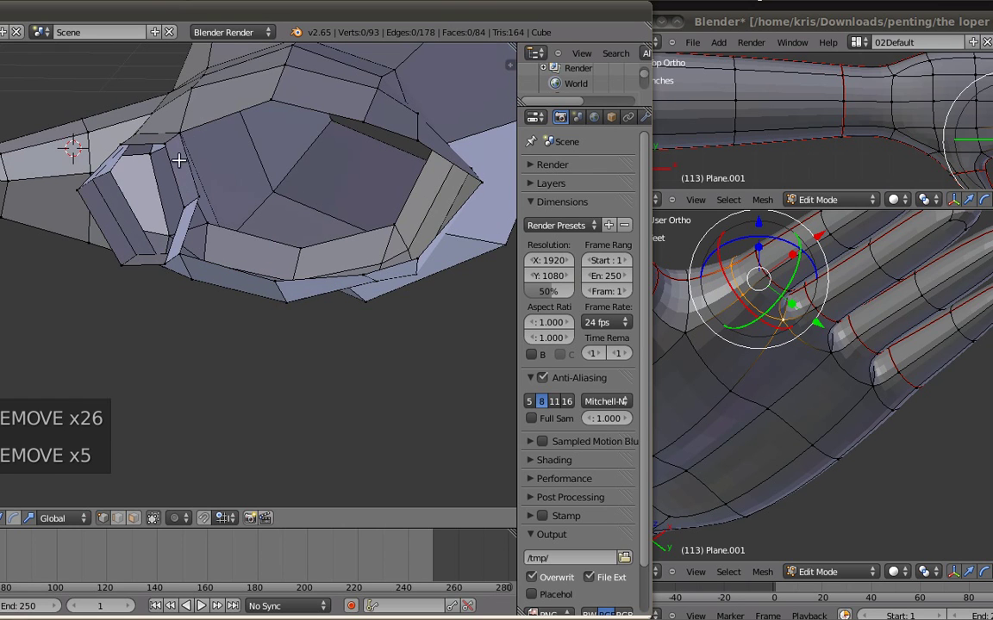
Step: Fill a face between the upper and lower palm rims directly beside the index finger base
{"action": "right_click", "coordinate": [181, 130]}
{"action": "right_click", "coordinate": [270, 100], "text": "shift"}
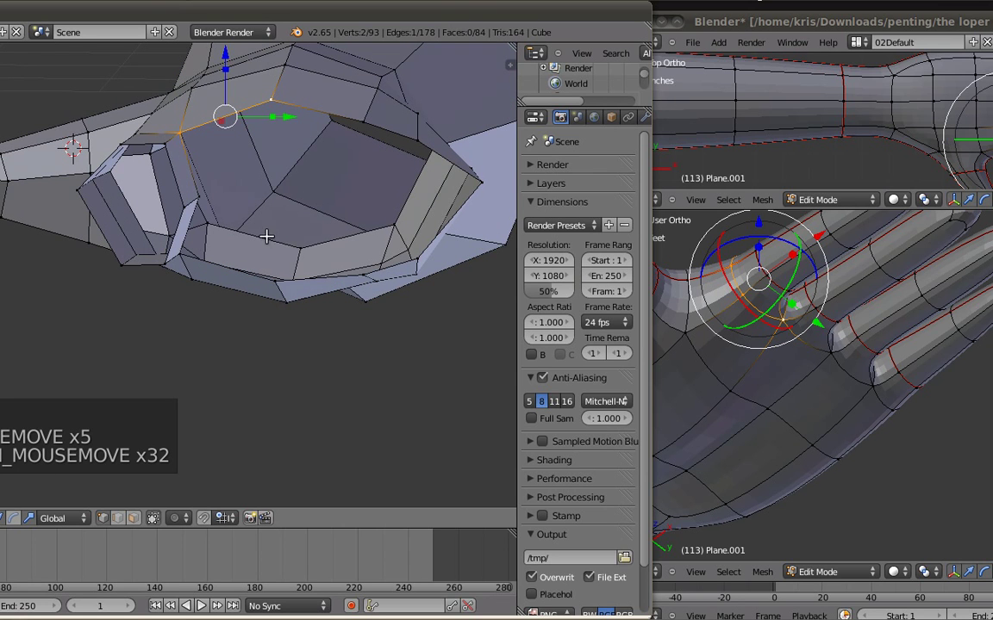
{"action": "right_click", "coordinate": [272, 283], "text": "shift"}
{"action": "right_click", "coordinate": [191, 256], "text": "shift"}
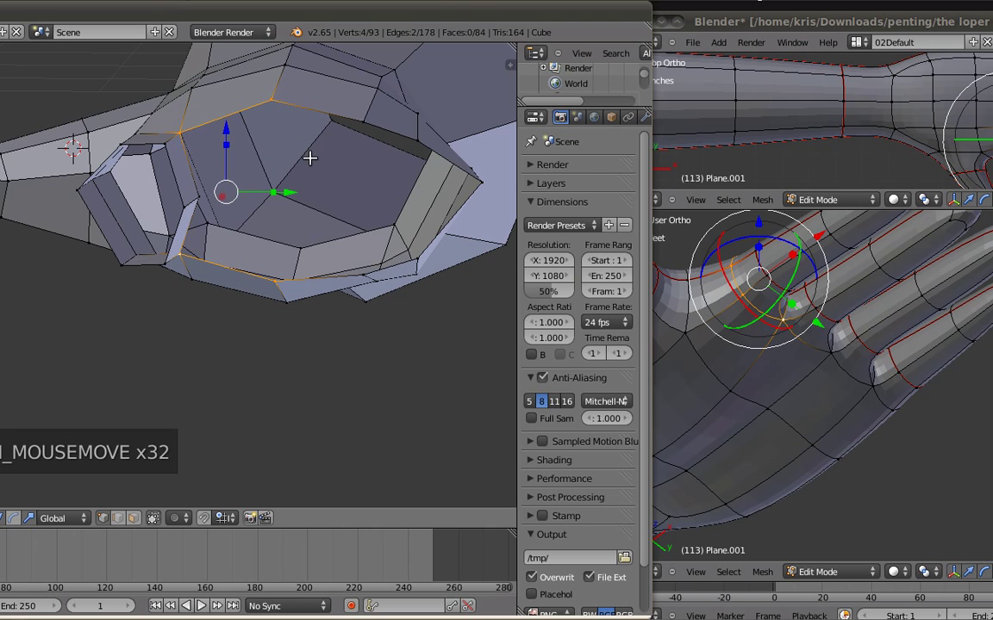
{"action": "key", "text": "f"}
Step: Fill the adjoining face across the palm opening on the side toward the little finger
{"action": "right_click", "coordinate": [271, 100]}
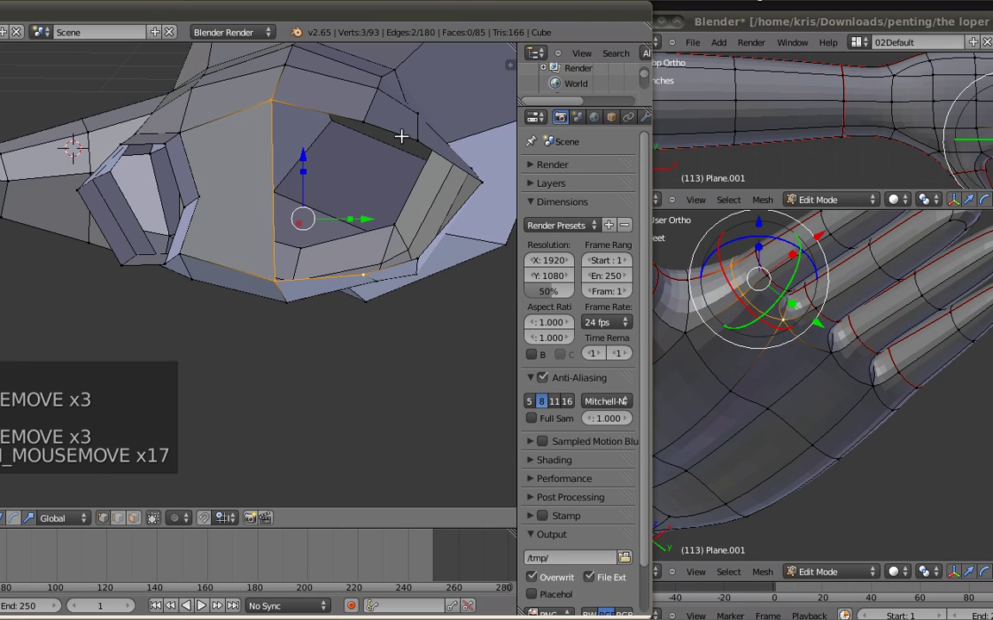
{"action": "right_click", "coordinate": [331, 113], "text": "shift"}
{"action": "key", "text": "f"}
{"action": "middle_click_drag", "start_coordinate": [325, 199], "coordinate": [232, 188]}
{"action": "key", "text": "a"}
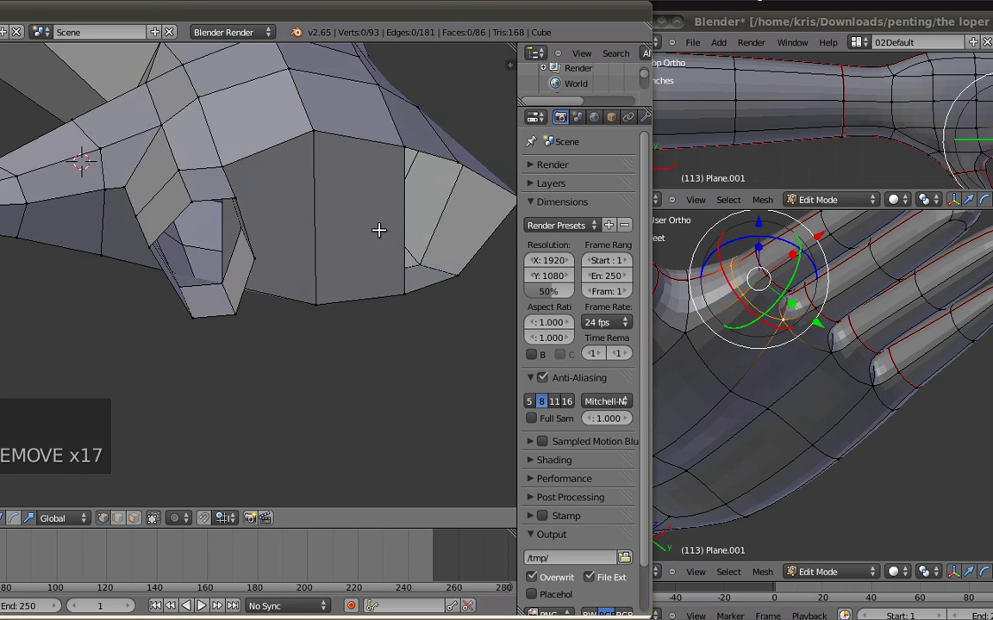
Step: Add a horizontal loop cut through the two new palm-end faces and reposition its edge
{"action": "key", "text": "ctrl+r"}
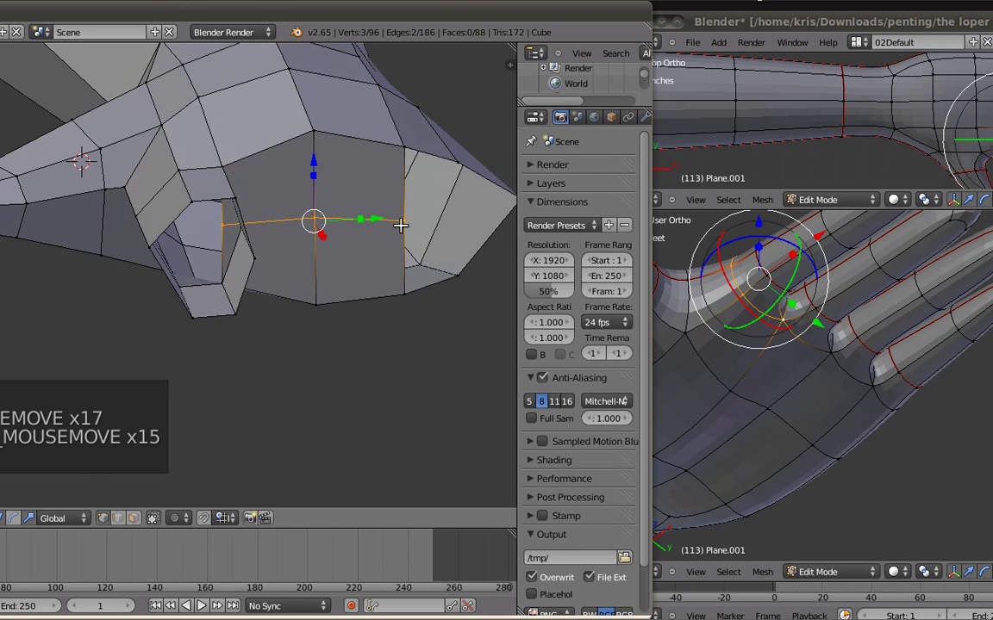
{"action": "left_click", "coordinate": [401, 226]}
{"action": "mouse_move", "coordinate": [308, 182]}
{"action": "left_mouse_down"}
{"action": "mouse_move", "coordinate": [307, 191]}
{"action": "mouse_move", "coordinate": [316, 184]}
{"action": "left_mouse_up"}
{"action": "middle_click_drag", "start_coordinate": [408, 180], "coordinate": [351, 183], "text": "shift"}
{"action": "middle_click_drag", "start_coordinate": [469, 259], "coordinate": [445, 253]}
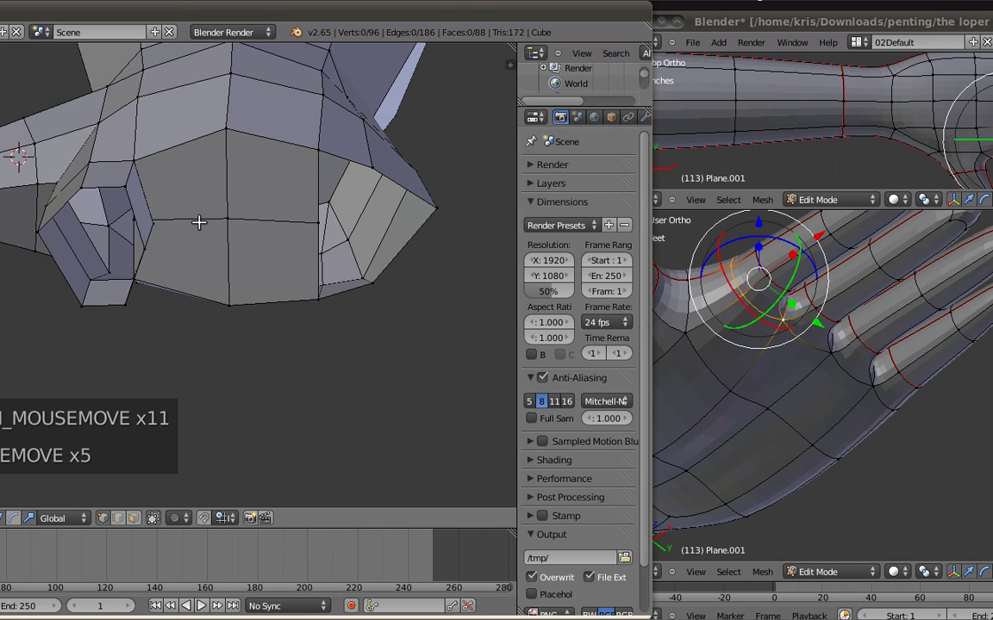
Step: Select the two nearby vertices where the horizontal cut meets the inner side of the index finger base
{"action": "right_click", "coordinate": [129, 221]}
{"action": "scroll", "coordinate": [137, 227], "scroll_direction": "up", "scroll_amount": 3}
{"action": "middle_click_drag", "start_coordinate": [156, 227], "coordinate": [166, 199], "text": "shift"}
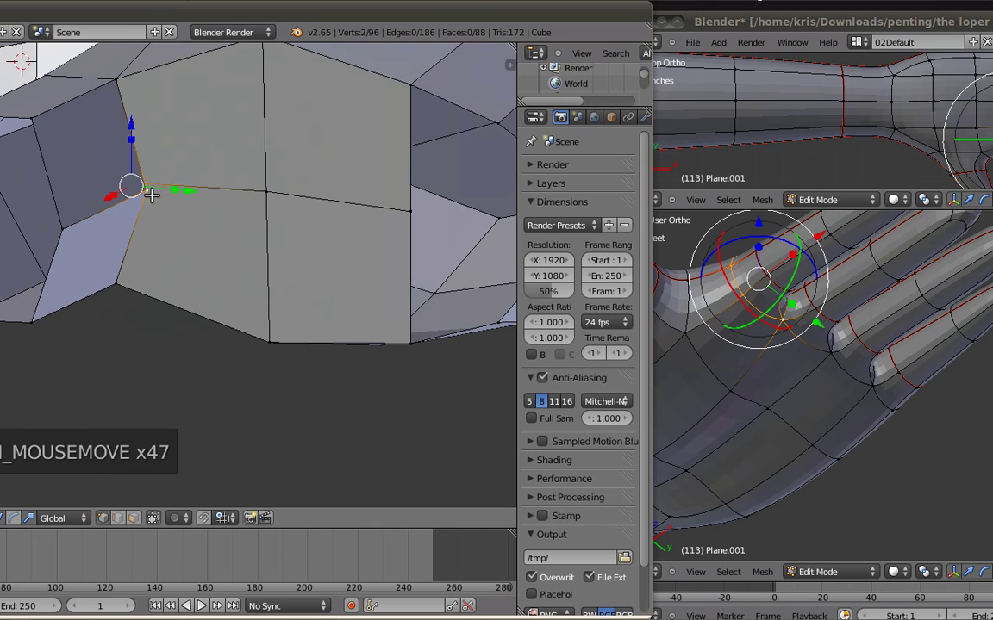
Step: Merge the two selected vertices beside the first finger's base into one and clear the selection
{"action": "key", "text": "alt+m"}
{"action": "left_click", "coordinate": [144, 180]}
{"action": "middle_click_drag", "start_coordinate": [199, 199], "coordinate": [215, 203]}
{"action": "key", "text": "a"}
{"action": "middle_click_drag", "start_coordinate": [289, 193], "coordinate": [225, 196]}
Step: Examine the edge loops around the finger bases on the finished reference hand in the other Blender window
{"action": "middle_click_drag", "start_coordinate": [775, 262], "coordinate": [674, 396]}
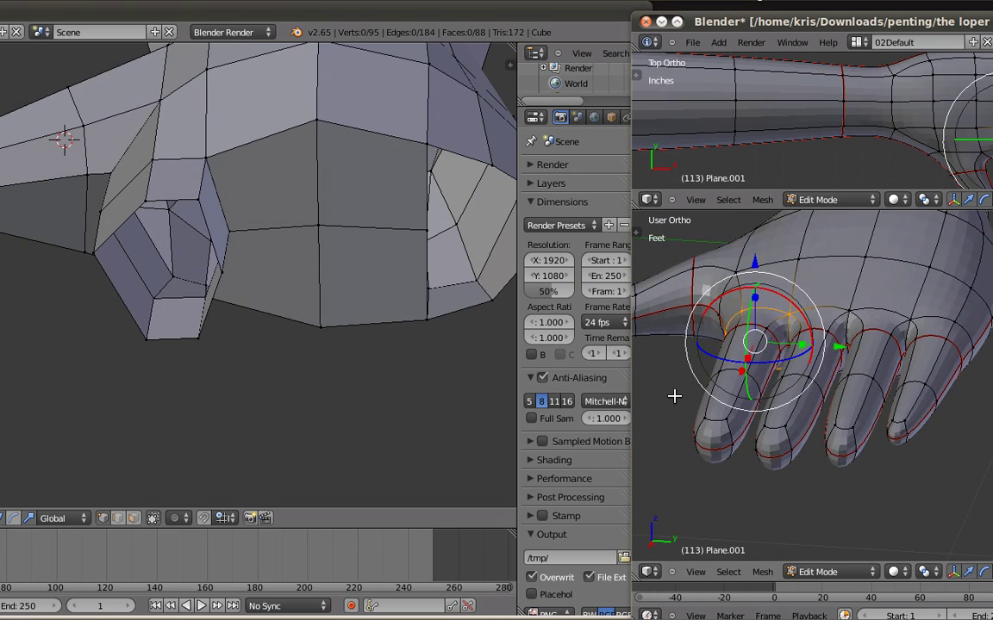
{"action": "scroll", "coordinate": [746, 305], "scroll_direction": "up", "scroll_amount": 3}
{"action": "middle_click_drag", "start_coordinate": [739, 328], "coordinate": [784, 337], "text": "shift"}
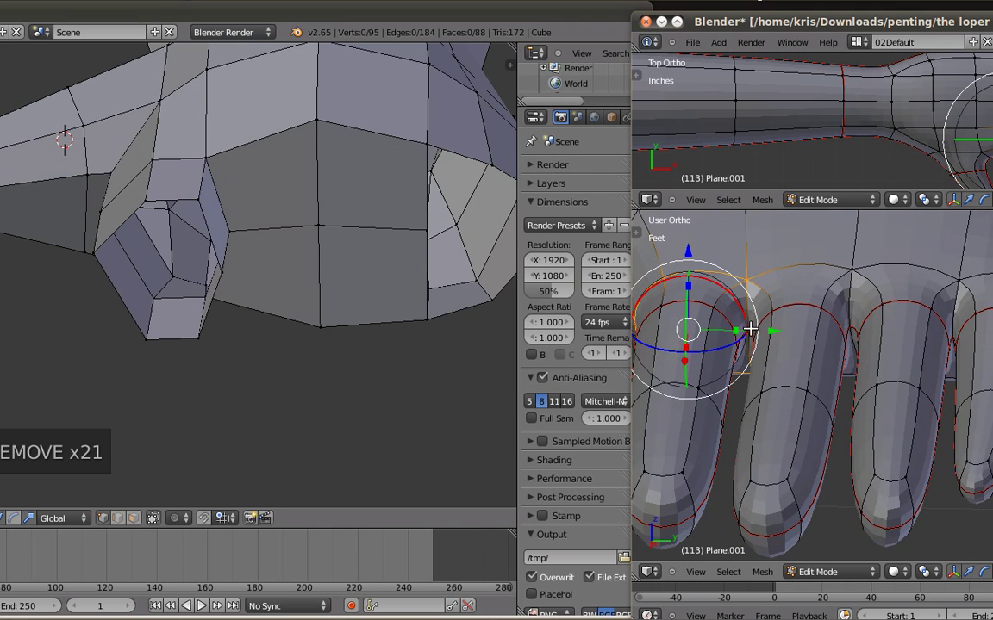
{"action": "left_click_drag", "start_coordinate": [751, 330], "coordinate": [762, 328]}
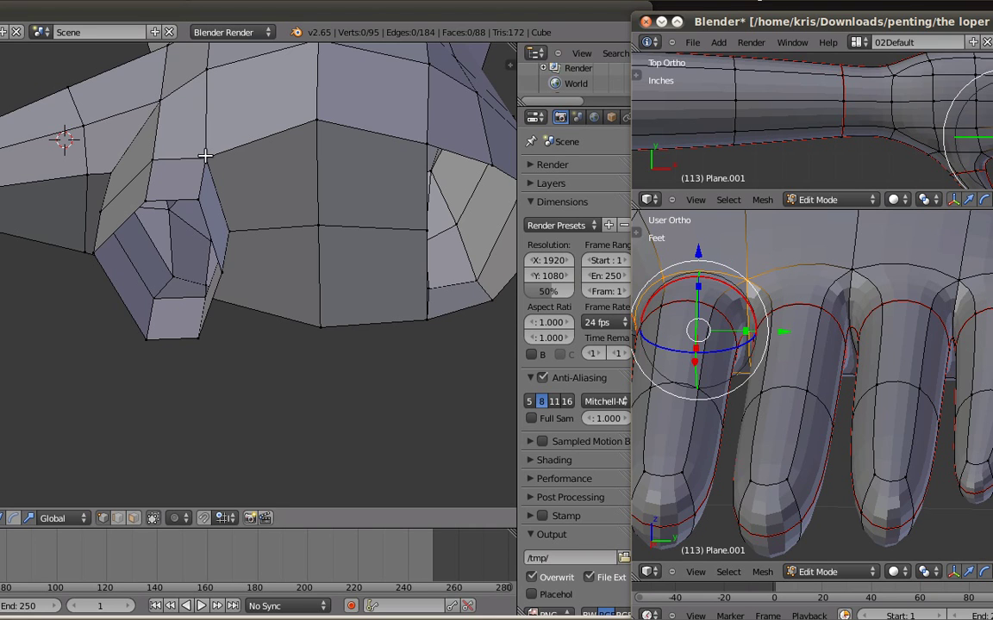
{"action": "right_click", "coordinate": [232, 228]}
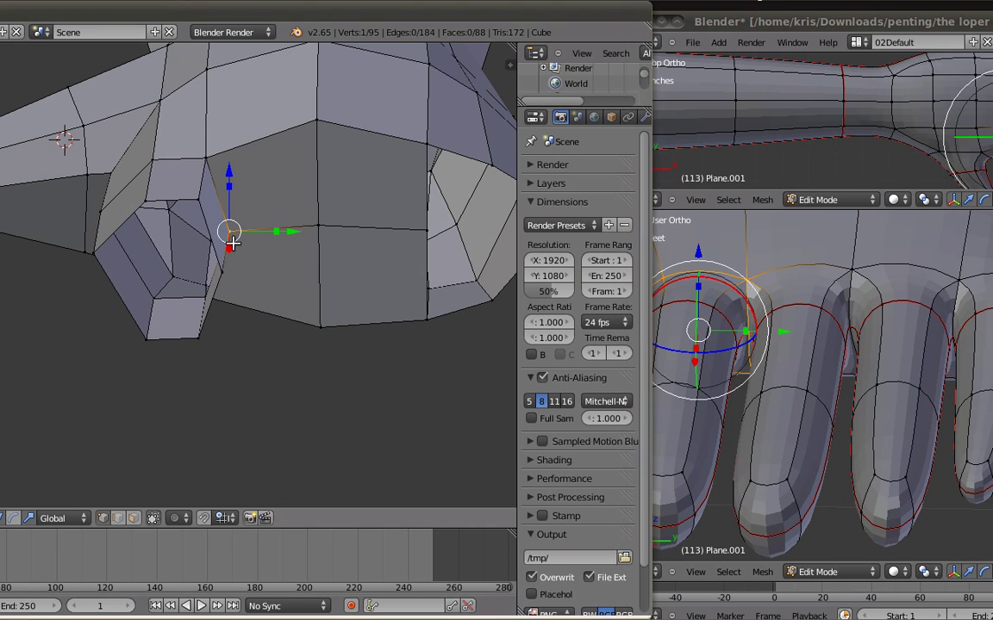
{"action": "middle_click_drag", "start_coordinate": [253, 235], "coordinate": [248, 227]}
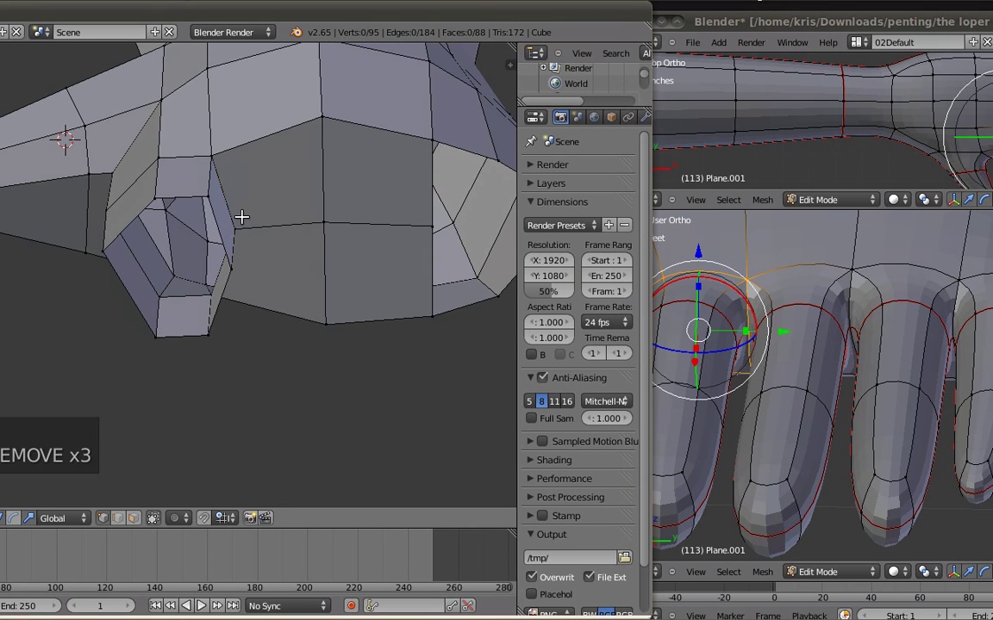
Step: Select the two palm-end faces next to the first finger by their six vertices and extrude them in place
{"action": "right_click", "coordinate": [224, 208]}
{"action": "middle_click_drag", "start_coordinate": [253, 248], "coordinate": [153, 250]}
{"action": "right_click", "coordinate": [121, 256], "text": "shift"}
{"action": "right_click", "coordinate": [224, 288], "text": "shift"}
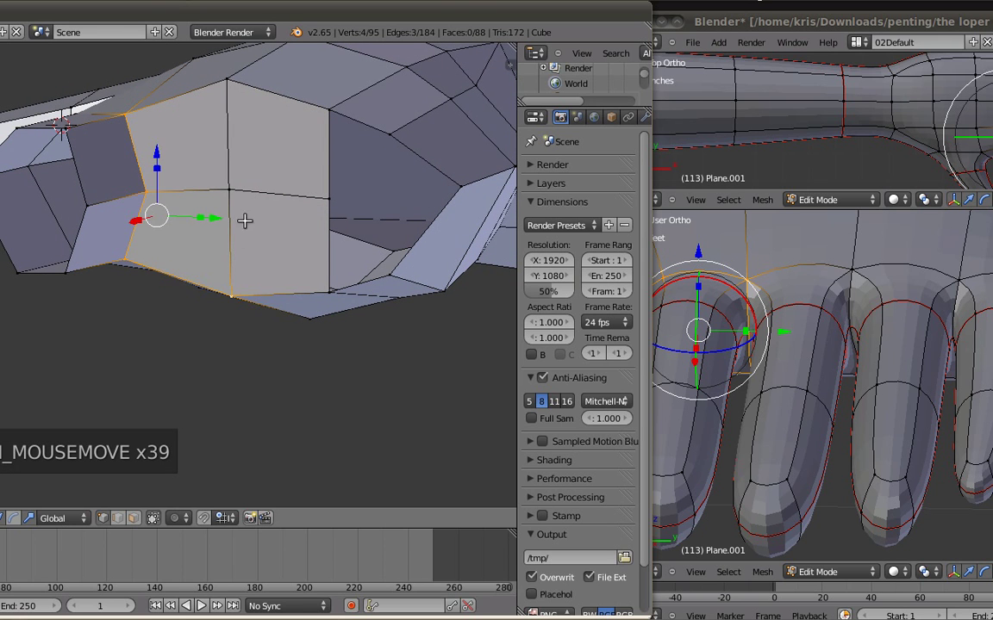
{"action": "right_click", "coordinate": [231, 191], "text": "shift"}
{"action": "right_click", "coordinate": [206, 86], "text": "shift"}
{"action": "middle_click_drag", "start_coordinate": [206, 86], "coordinate": [180, 226]}
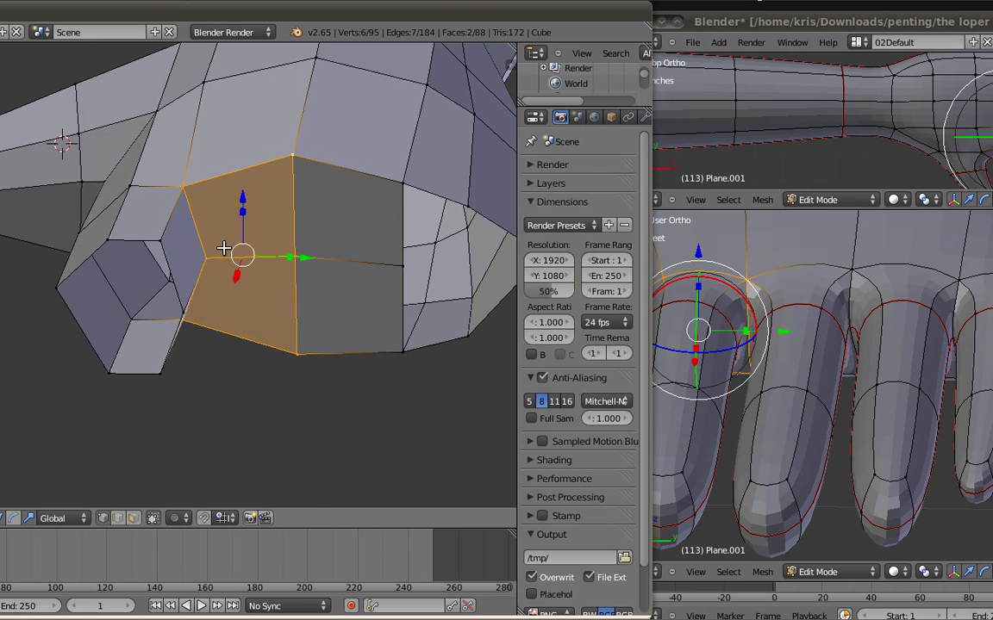
{"action": "key", "text": "KP_3"}
{"action": "key", "text": "e"}
{"action": "right_click", "coordinate": [296, 248]}
Step: Shape the extruded faces into a circle with LoopTools and scale the outline down within the palm end
{"action": "key", "text": "w"}
{"action": "mouse_move", "coordinate": [296, 248]}
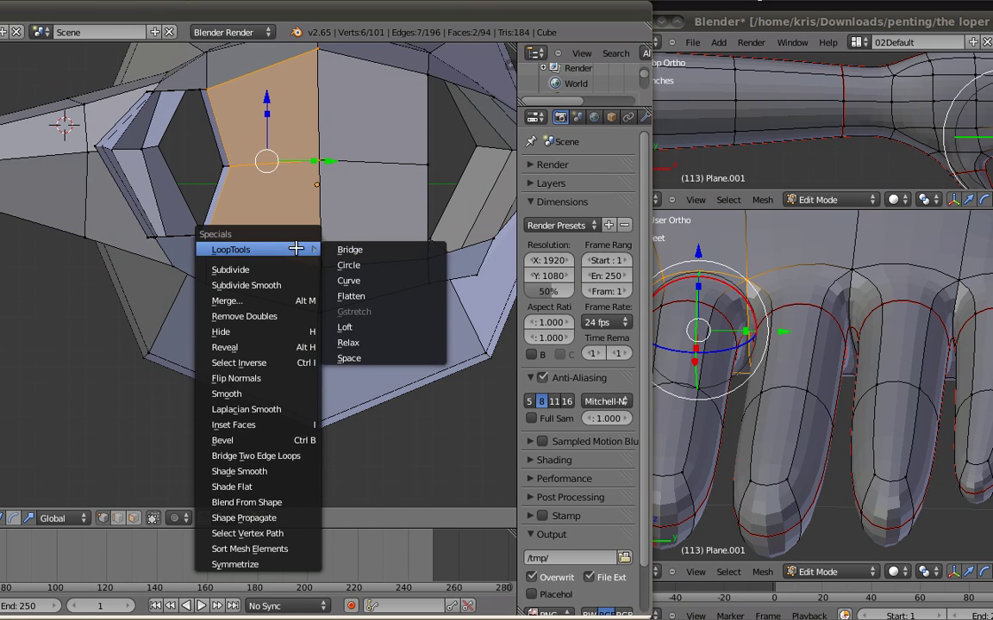
{"action": "left_click", "coordinate": [360, 261]}
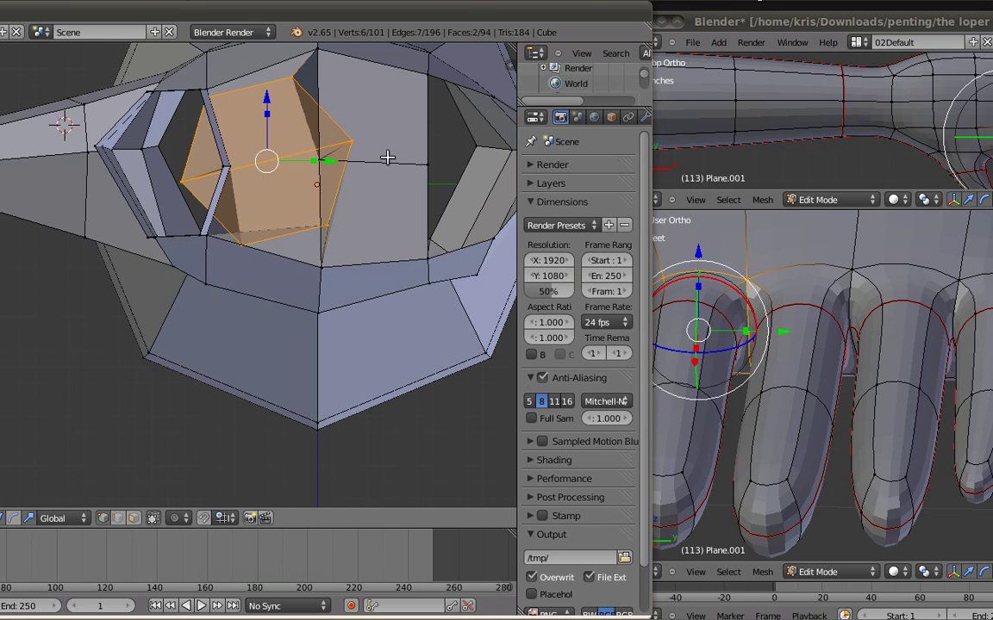
{"action": "key", "text": "s"}
{"action": "left_click", "coordinate": [402, 189]}
{"action": "key", "text": "s"}
{"action": "left_click", "coordinate": [369, 182]}
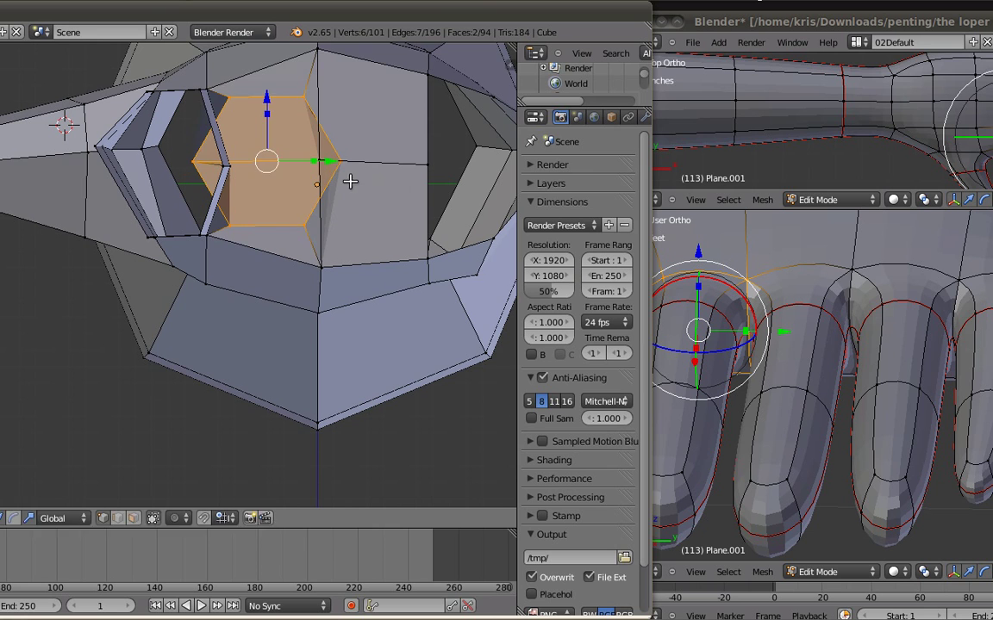
{"action": "key", "text": "s"}
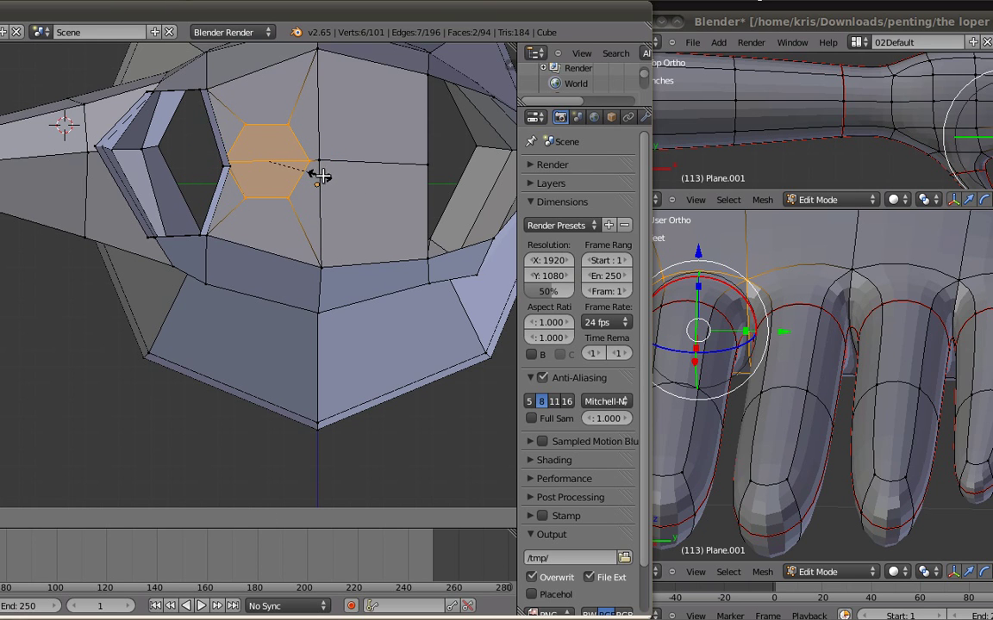
{"action": "left_click", "coordinate": [326, 177]}
Step: Bring the hexagonal faces flush with the palm end and extrude them to nearly the neighbouring finger's length
{"action": "middle_click_drag", "start_coordinate": [327, 177], "coordinate": [335, 126]}
{"action": "key", "text": "KP_7"}
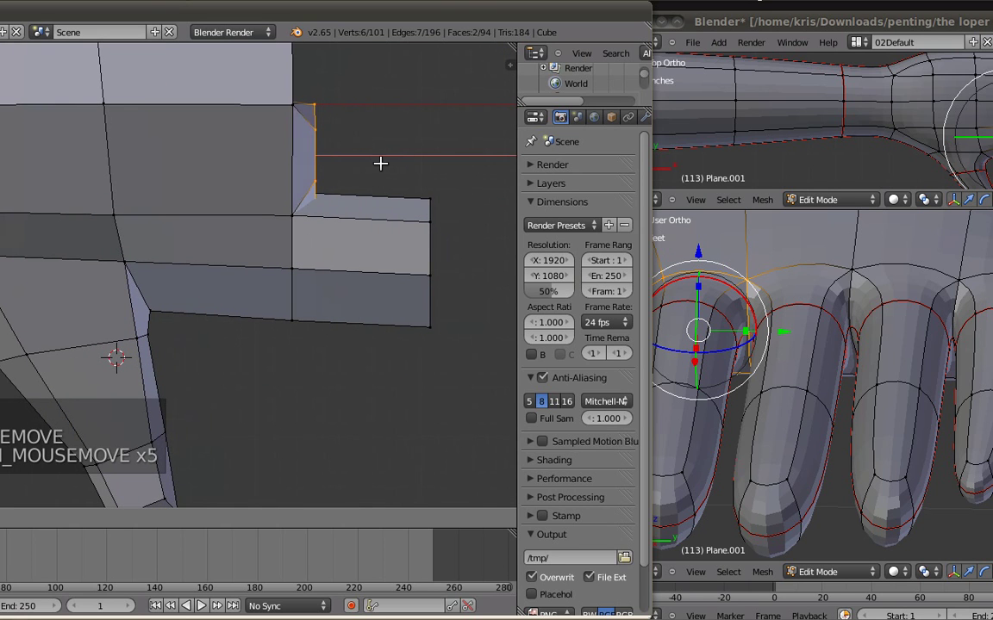
{"action": "middle_click_drag", "start_coordinate": [384, 162], "coordinate": [361, 170], "text": "shift"}
{"action": "key", "text": "e"}
{"action": "left_click", "coordinate": [363, 171]}
{"action": "left_click_drag", "start_coordinate": [334, 162], "coordinate": [446, 174]}
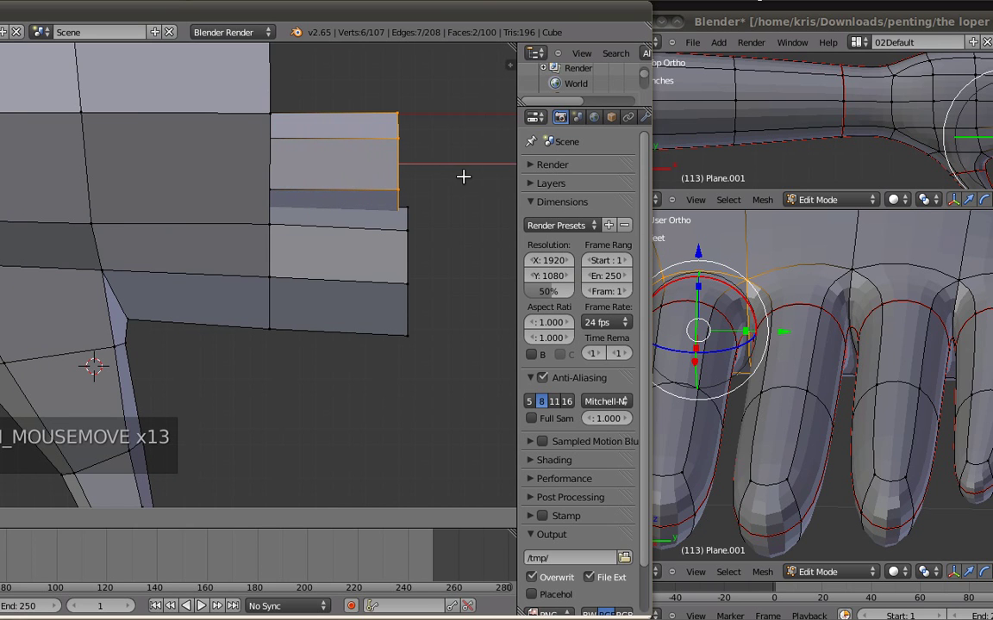
{"action": "left_click", "coordinate": [461, 185]}
{"action": "middle_click_drag", "start_coordinate": [461, 185], "coordinate": [315, 187]}
Step: Select the vertex loop at the new finger's base and try lowering the palm-edge vertex above it
{"action": "key", "text": "a"}
{"action": "middle_click_drag", "start_coordinate": [333, 250], "coordinate": [361, 262], "text": "shift"}
{"action": "left_click_drag", "start_coordinate": [324, 316], "coordinate": [329, 323]}
{"action": "left_click", "coordinate": [328, 323]}
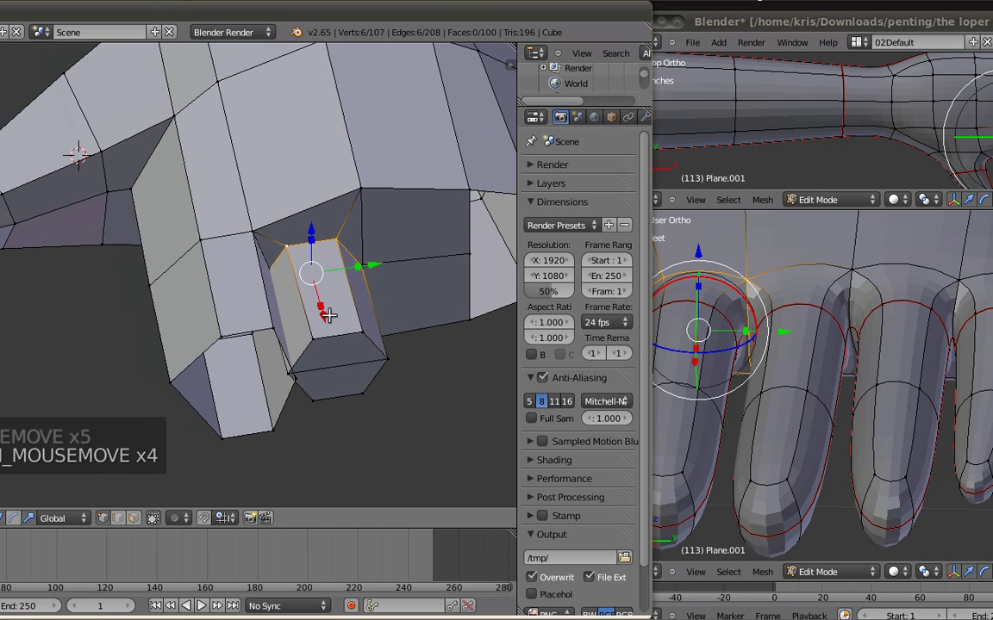
{"action": "middle_click_drag", "start_coordinate": [328, 322], "coordinate": [263, 185]}
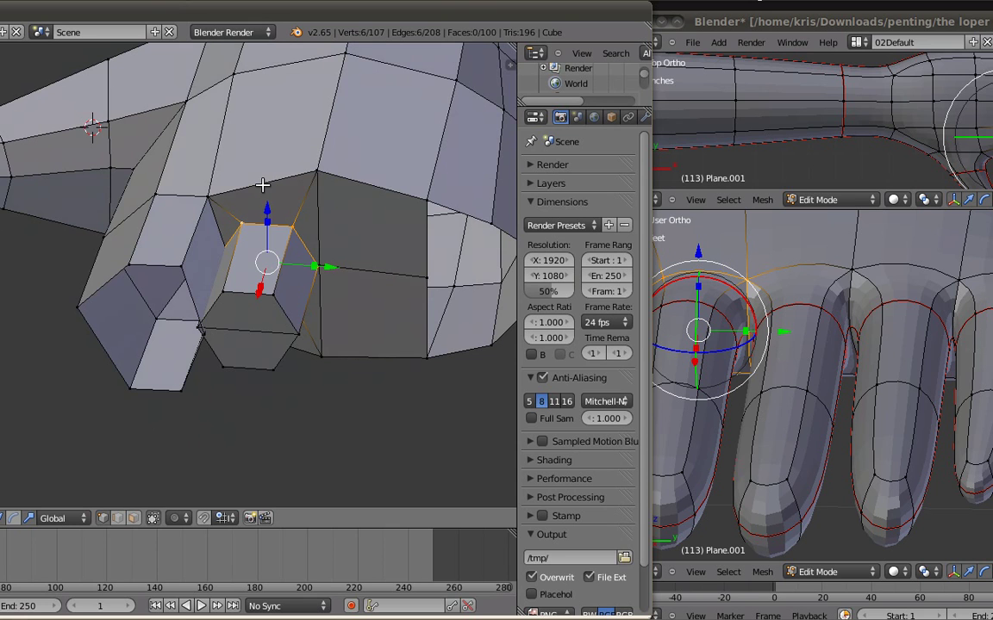
{"action": "key", "text": "a"}
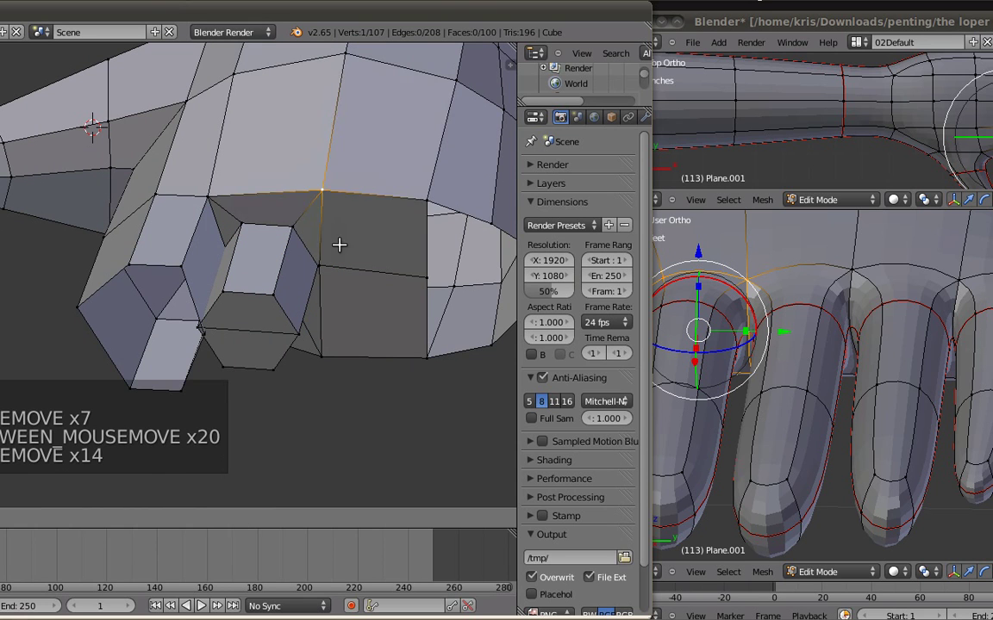
{"action": "middle_click_drag", "start_coordinate": [316, 232], "coordinate": [327, 237]}
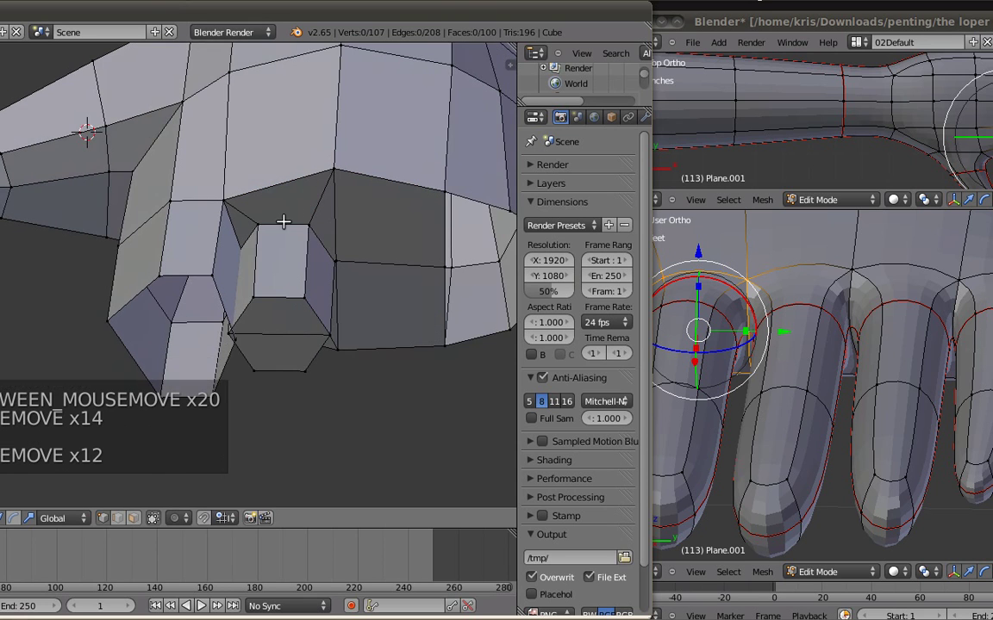
Step: Undo the second finger's extrusions, scaling and circle shaping back to the flat palm-end faces
{"action": "key", "text": "ctrl+z"}
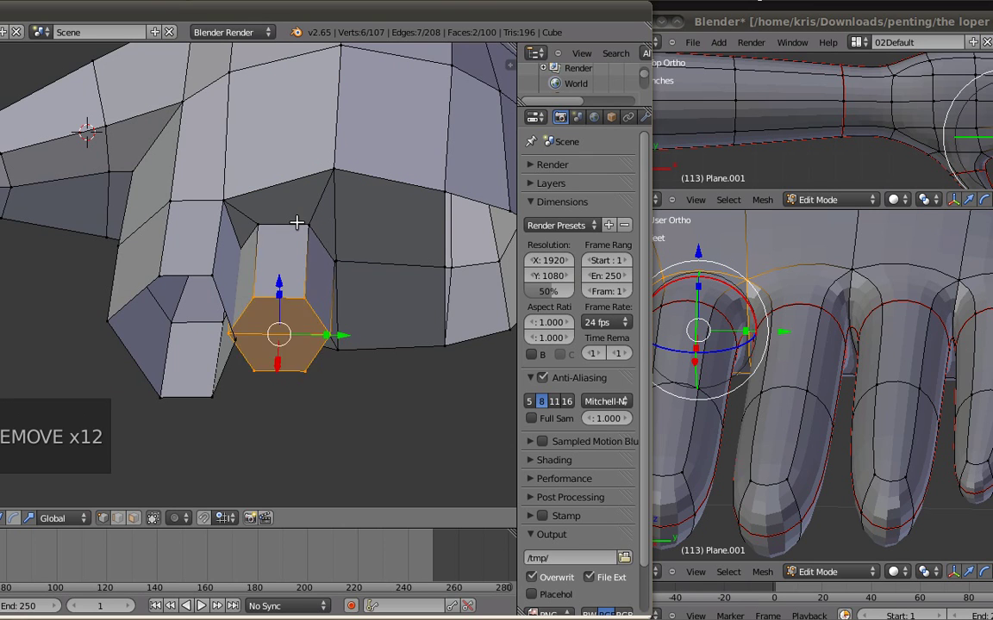
{"action": "key", "text": "ctrl+z"}
{"action": "key", "text": "ctrl+z"}
{"action": "key", "text": "ctrl+z"}
{"action": "key", "text": "ctrl+z"}
Step: Select the two palm-end faces beside the first finger by their vertices and shape them into a circle with LoopTools
{"action": "middle_click_drag", "start_coordinate": [279, 226], "coordinate": [302, 208]}
{"action": "right_click_drag", "start_coordinate": [345, 165], "coordinate": [369, 153]}
{"action": "right_click", "coordinate": [358, 159]}
{"action": "right_click", "coordinate": [309, 184], "text": "alt"}
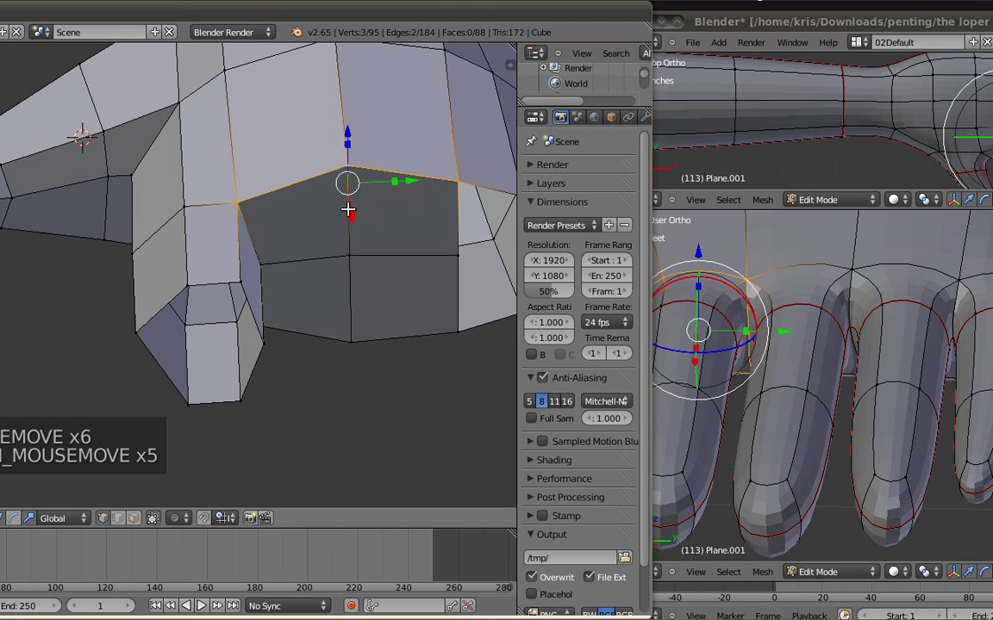
{"action": "right_click", "coordinate": [445, 191], "text": "shift"}
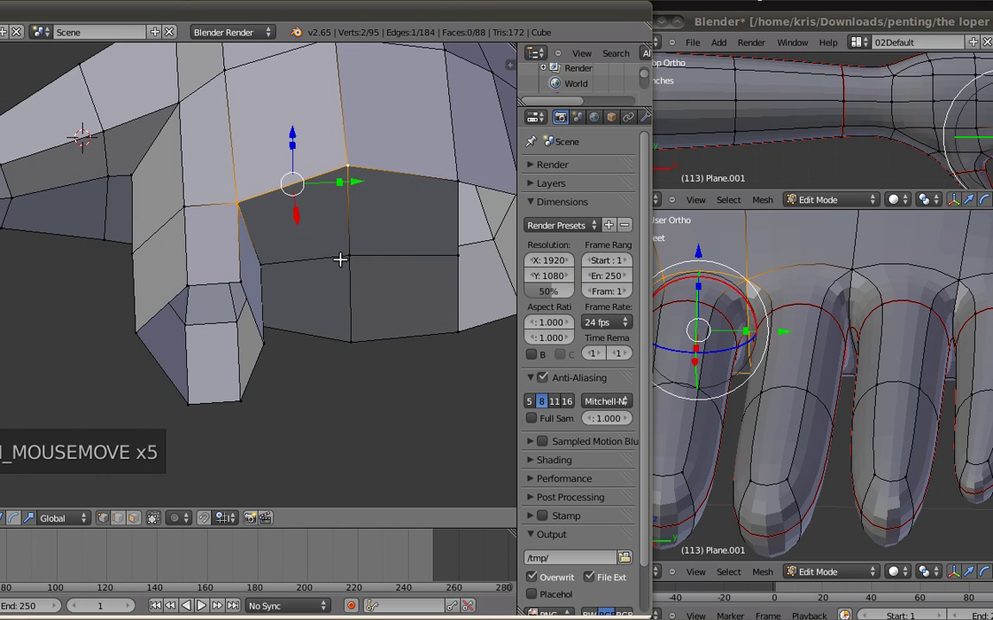
{"action": "right_click", "coordinate": [348, 327], "text": "shift"}
{"action": "right_click", "coordinate": [261, 264], "text": "shift"}
{"action": "key", "text": "z"}
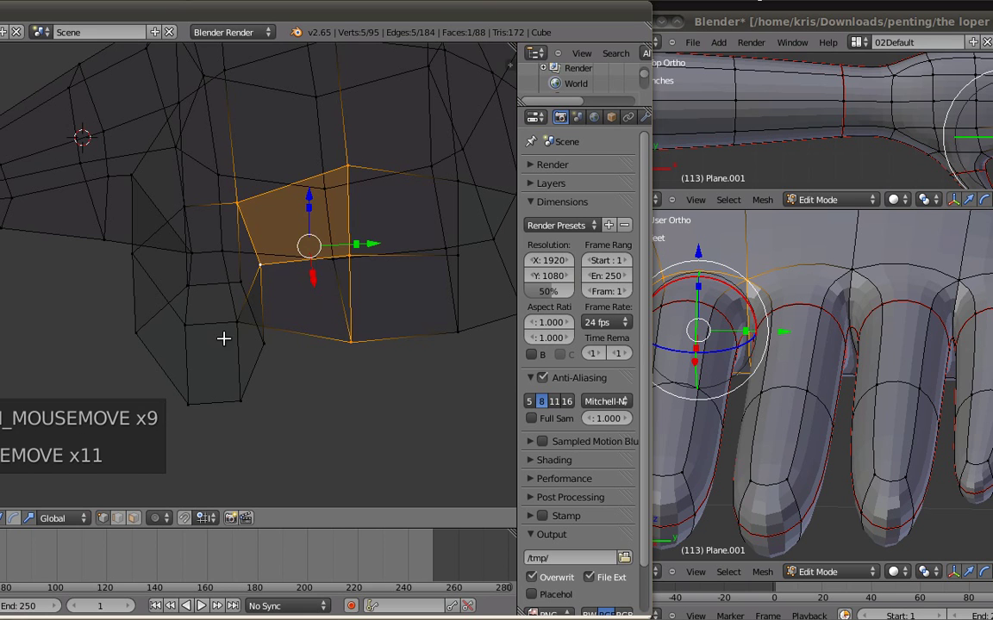
{"action": "right_click", "coordinate": [231, 329], "text": "shift"}
{"action": "key", "text": "z"}
{"action": "middle_click_drag", "start_coordinate": [315, 265], "coordinate": [313, 266]}
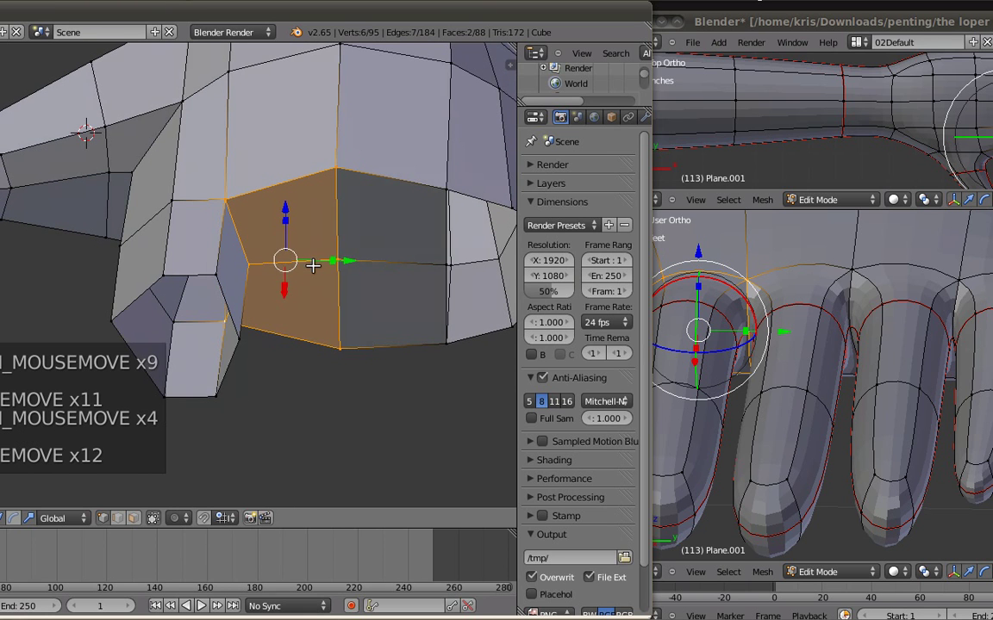
{"action": "key", "text": "w"}
{"action": "mouse_move", "coordinate": [313, 267]}
{"action": "left_click", "coordinate": [394, 283]}
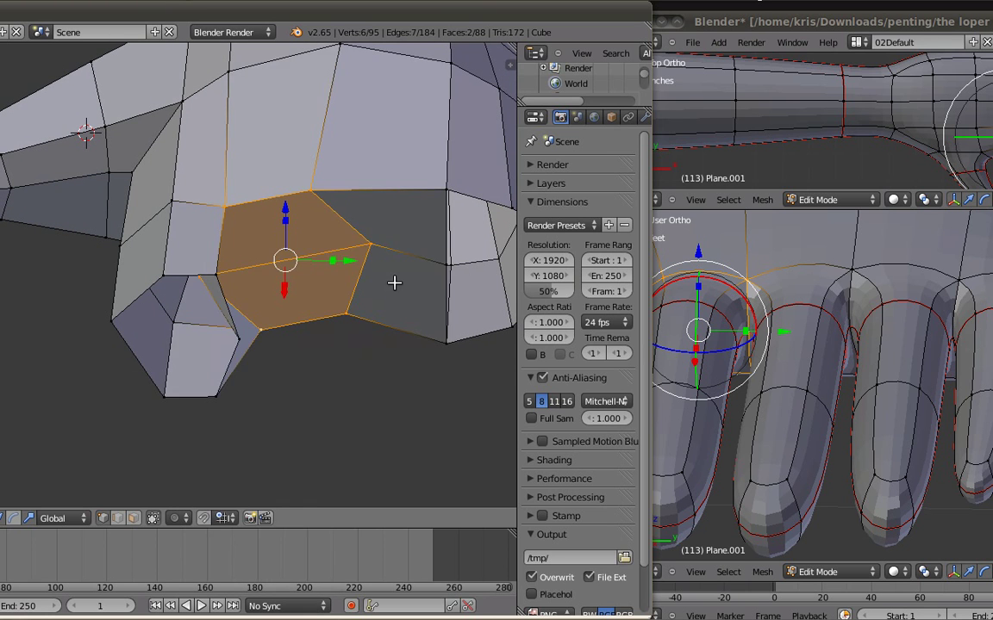
Step: Narrow the circular outline along Y and rotate it to line up beside the first finger
{"action": "key", "text": "s"}
{"action": "key", "text": "y"}
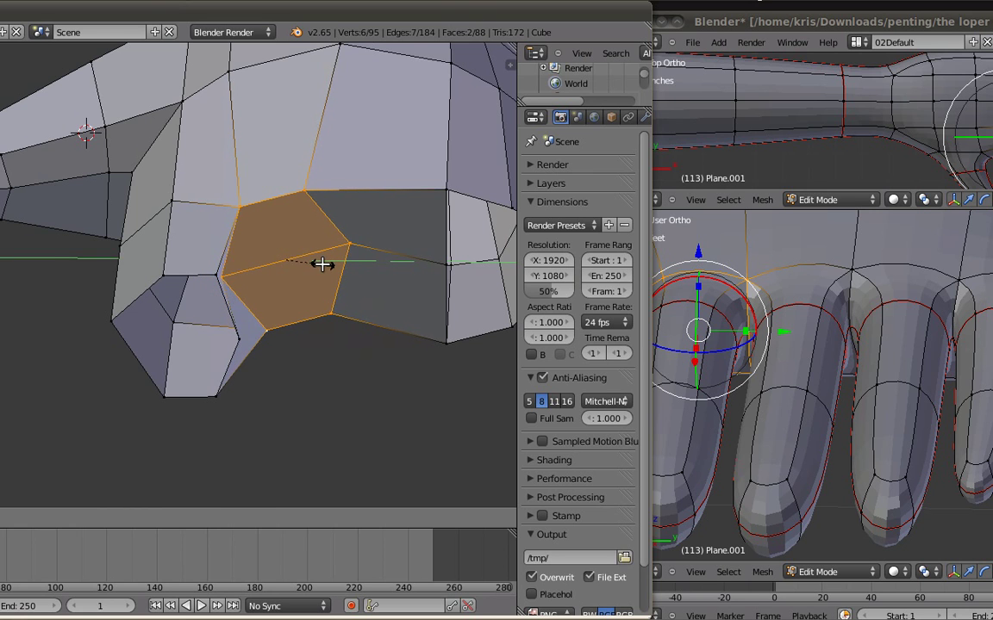
{"action": "left_click", "coordinate": [317, 267]}
{"action": "middle_click_drag", "start_coordinate": [317, 264], "coordinate": [353, 236]}
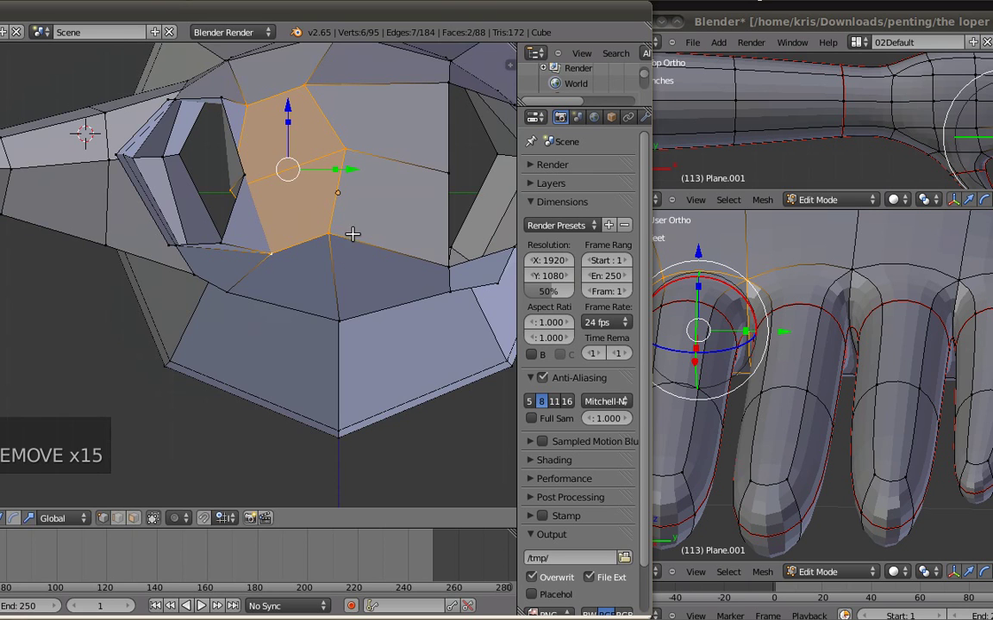
{"action": "key", "text": "s"}
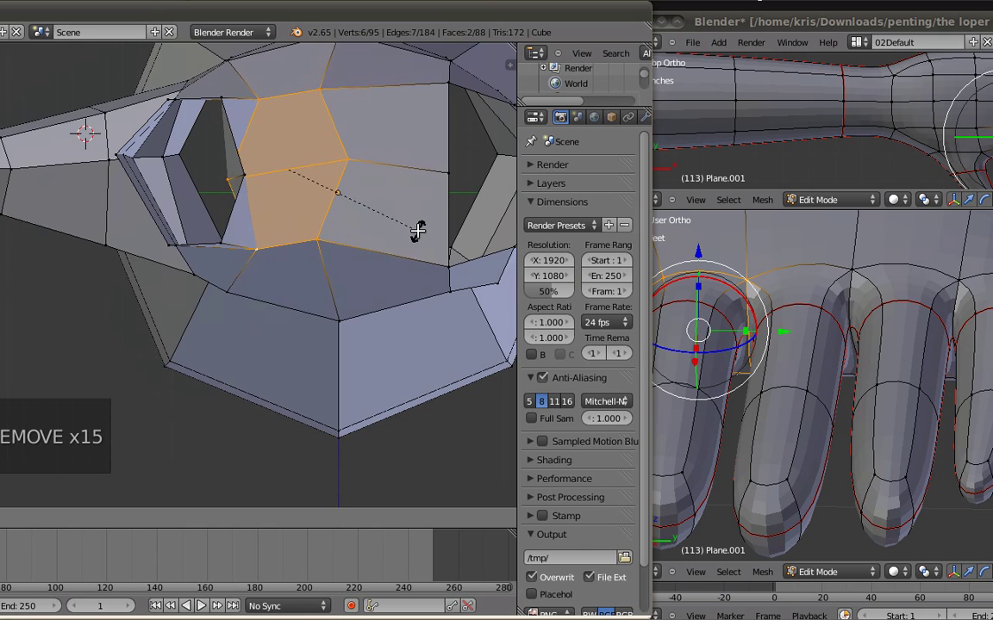
{"action": "left_click", "coordinate": [418, 231]}
{"action": "key", "text": "g"}
{"action": "left_click", "coordinate": [417, 227]}
Step: Extrude the two shaped faces outward into a second finger nearly as long as the first
{"action": "middle_click_drag", "start_coordinate": [331, 176], "coordinate": [377, 342]}
{"action": "key", "text": "e"}
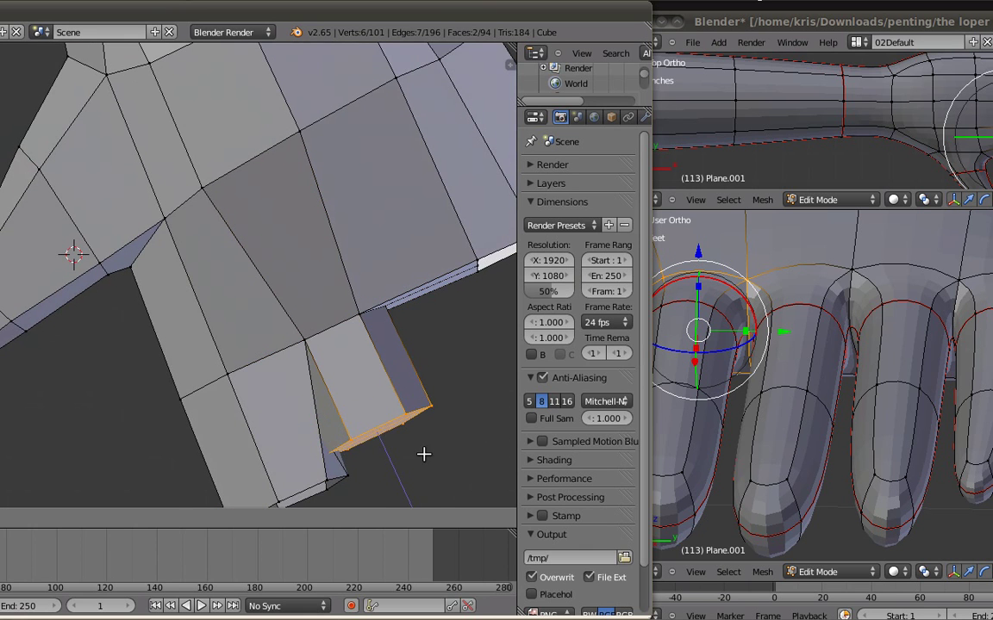
{"action": "left_click", "coordinate": [438, 469]}
{"action": "middle_click_drag", "start_coordinate": [354, 283], "coordinate": [292, 175]}
{"action": "key", "text": "a"}
Step: Close the open end of the first finger with an upper and a lower four-sided face
{"action": "right_click", "coordinate": [188, 230]}
{"action": "middle_click_drag", "start_coordinate": [193, 261], "coordinate": [210, 223]}
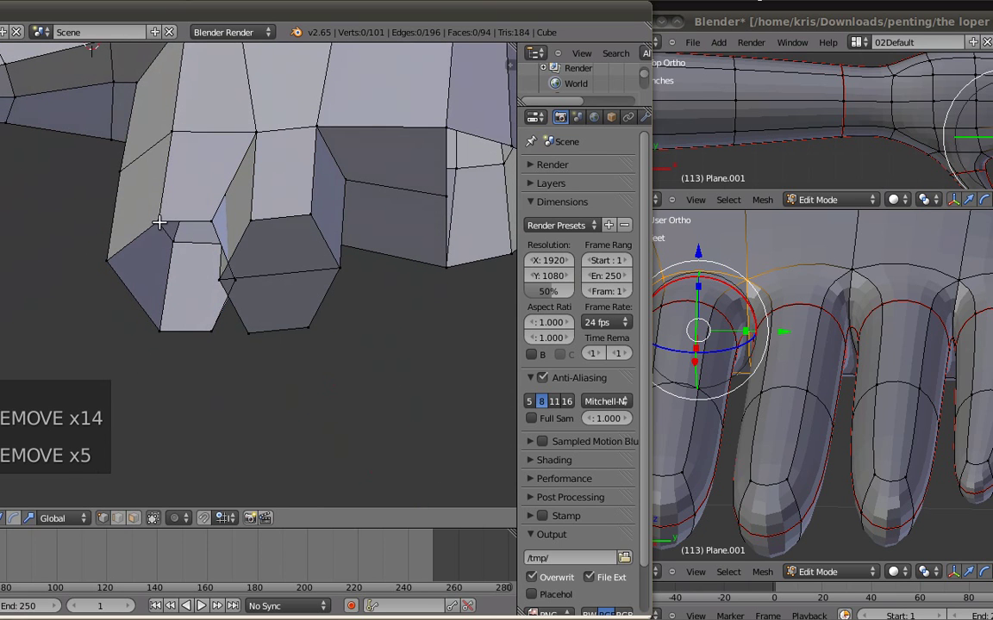
{"action": "right_click", "coordinate": [227, 273], "text": "shift"}
{"action": "right_click", "coordinate": [95, 266], "text": "shift"}
{"action": "key", "text": "f"}
{"action": "key", "text": "a"}
{"action": "right_click", "coordinate": [120, 261], "text": "shift"}
{"action": "key", "text": "f"}
{"action": "middle_click_drag", "start_coordinate": [214, 330], "coordinate": [226, 304]}
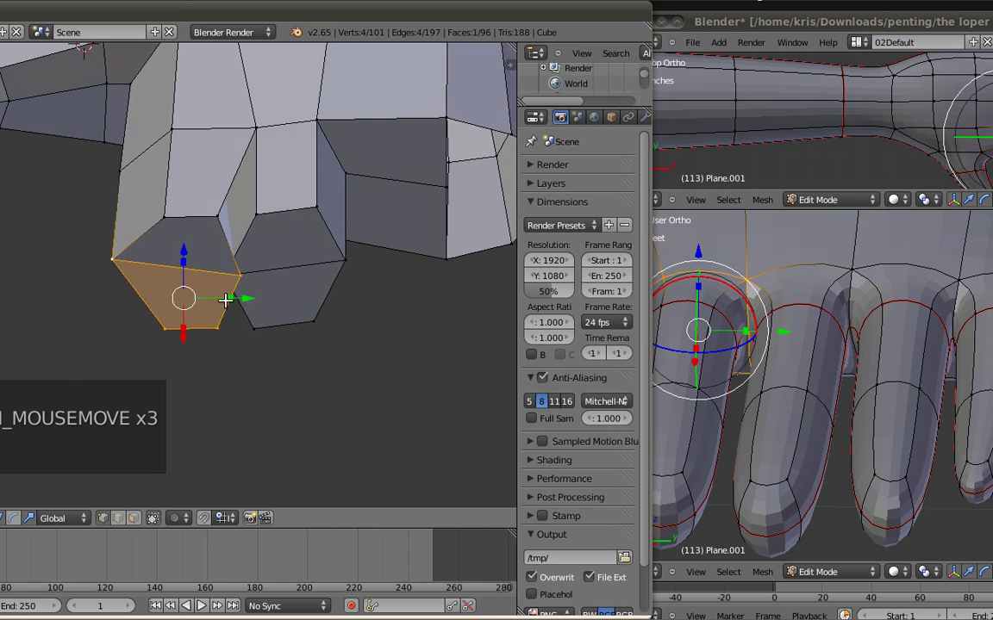
{"action": "key", "text": "a"}
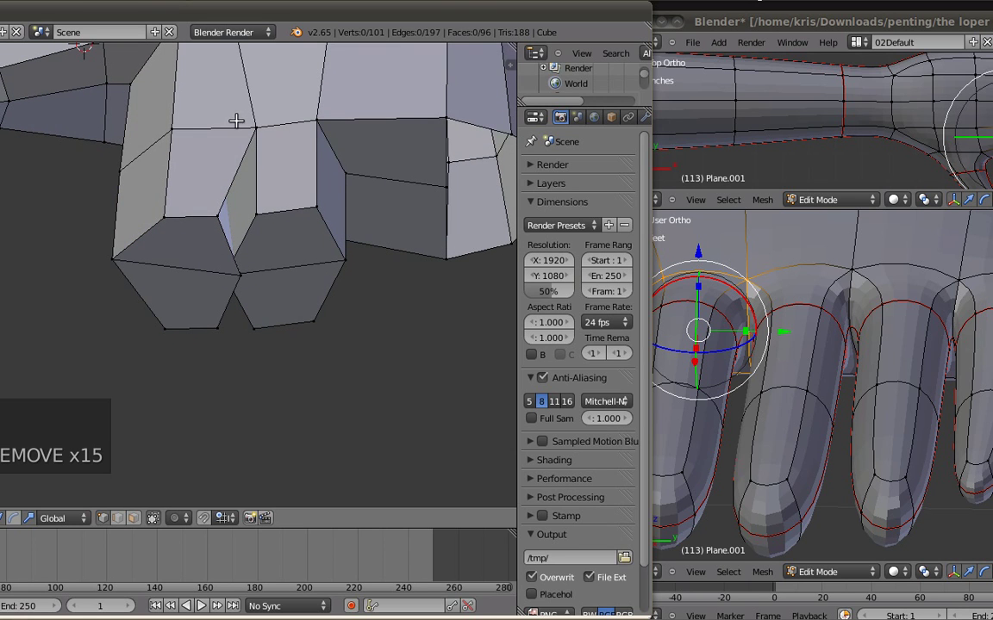
Step: Shift the palm vertex between the two finger bases along Y toward the first finger
{"action": "left_click_drag", "start_coordinate": [312, 127], "coordinate": [300, 131]}
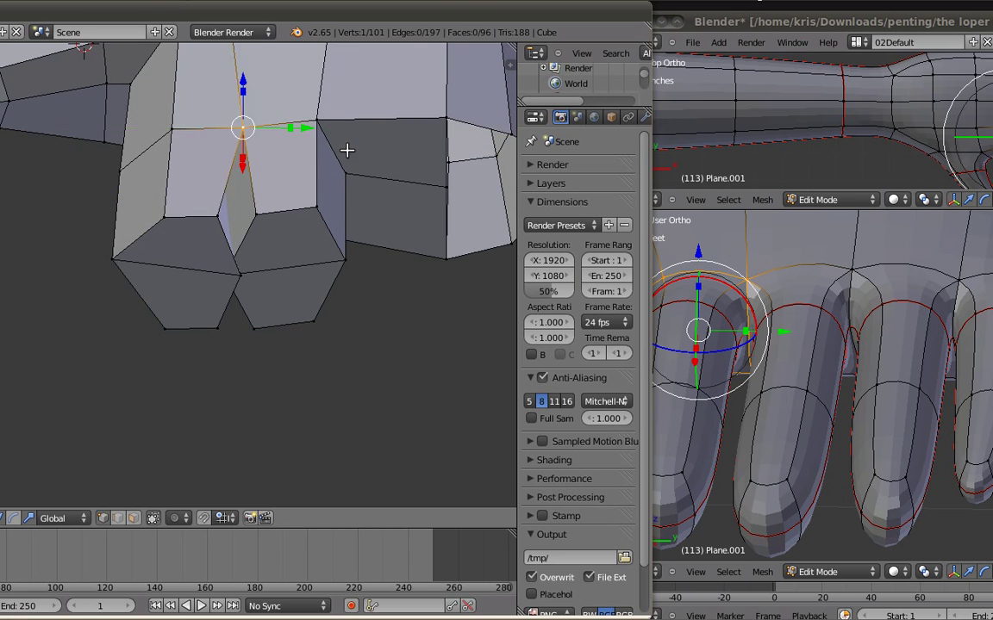
{"action": "key", "text": "z"}
{"action": "key", "text": "a"}
Step: Select the two palm-end faces beside the second finger by their vertices and shape them into a circle with LoopTools
{"action": "right_click", "coordinate": [333, 159], "text": "alt"}
{"action": "key", "text": "z"}
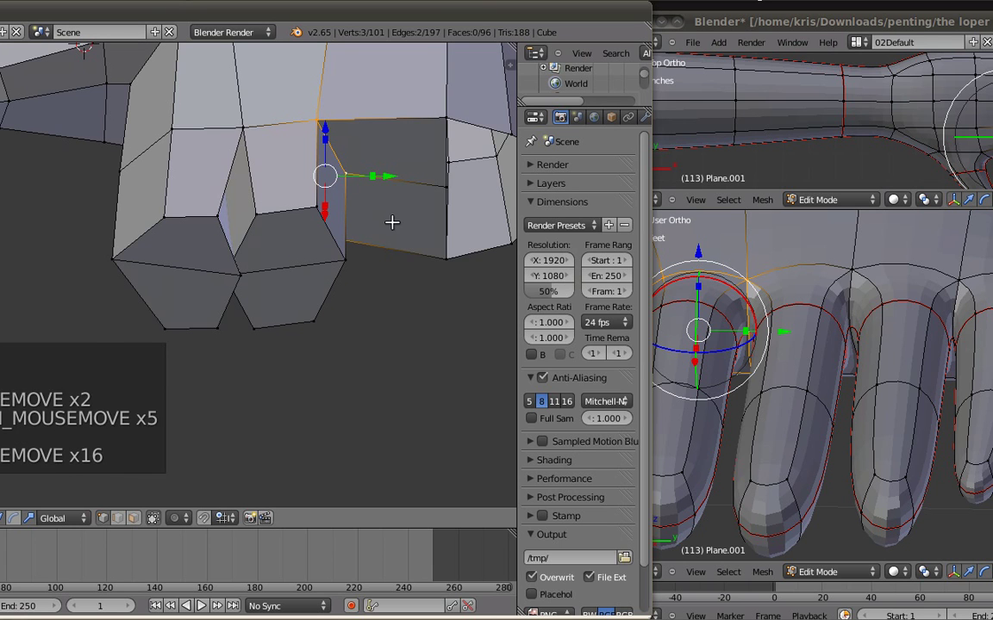
{"action": "right_click", "coordinate": [442, 127], "text": "shift"}
{"action": "right_click", "coordinate": [441, 249], "text": "shift"}
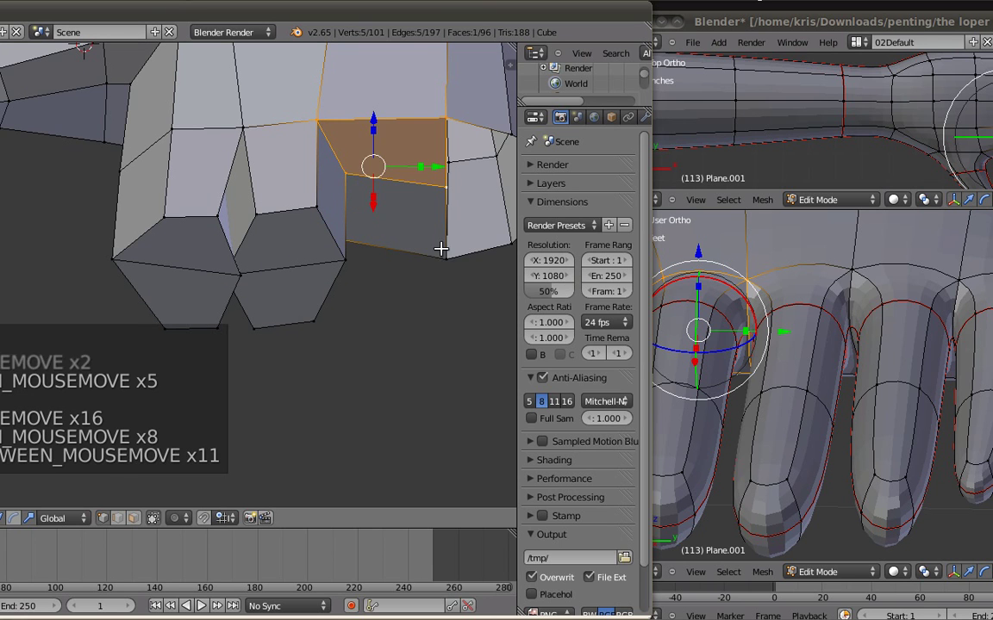
{"action": "right_click", "coordinate": [385, 248], "text": "shift"}
{"action": "middle_click_drag", "start_coordinate": [385, 248], "coordinate": [368, 208]}
{"action": "key", "text": "w"}
{"action": "mouse_move", "coordinate": [379, 205]}
{"action": "left_click", "coordinate": [413, 221]}
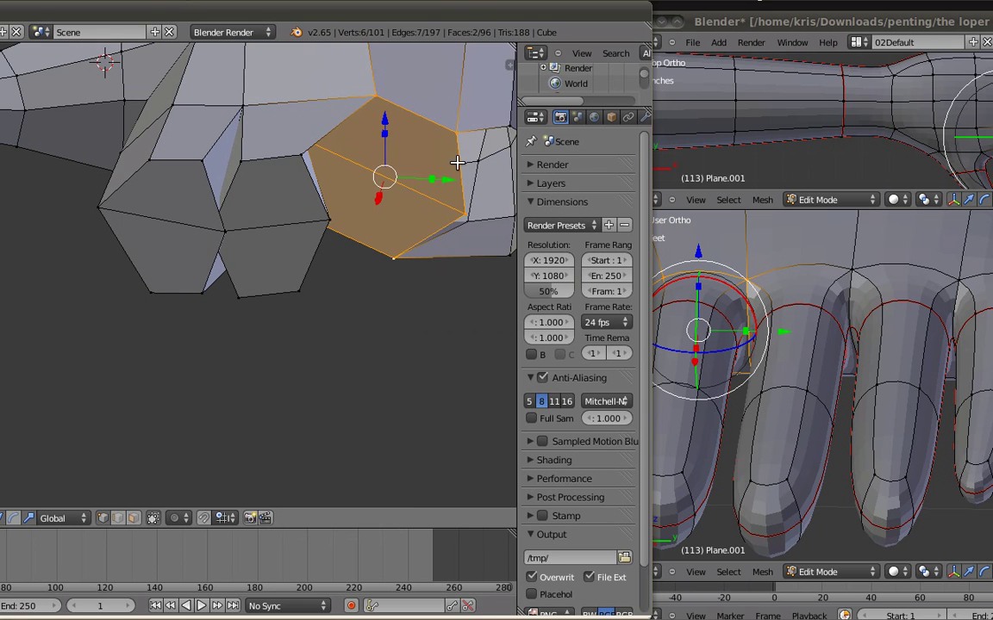
Step: Rotate the circular outline beside the second finger, scale it along Y and Z, and shift it slightly up along Z
{"action": "middle_click_drag", "start_coordinate": [457, 162], "coordinate": [453, 140]}
{"action": "key", "text": "r"}
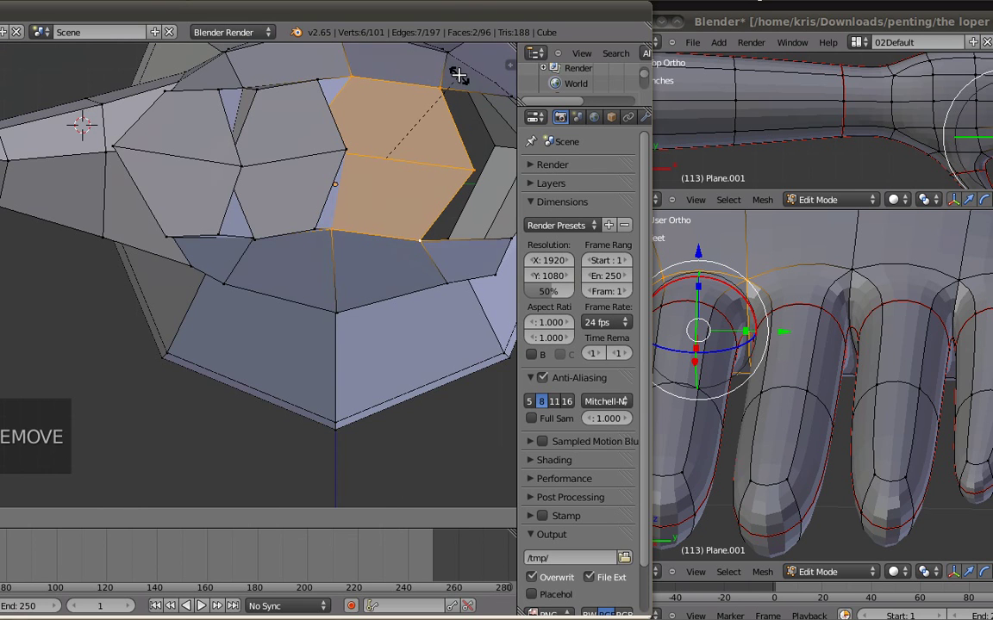
{"action": "left_click", "coordinate": [453, 73]}
{"action": "key", "text": "s"}
{"action": "key", "text": "y"}
{"action": "left_click", "coordinate": [415, 155]}
{"action": "key", "text": "s"}
{"action": "key", "text": "z"}
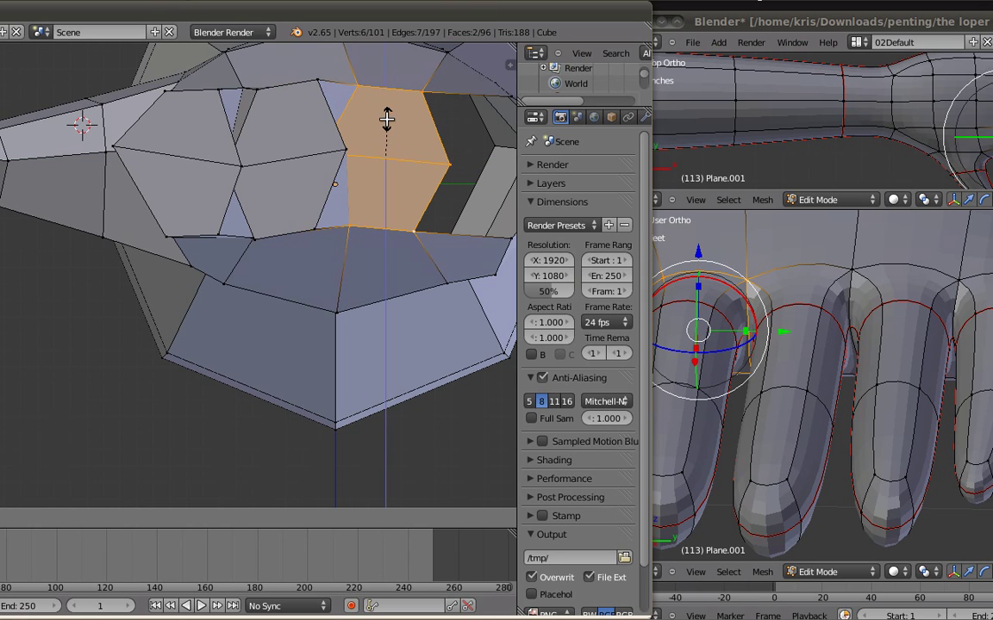
{"action": "left_click", "coordinate": [386, 119]}
{"action": "left_click_drag", "start_coordinate": [385, 93], "coordinate": [383, 86]}
Step: Extrude the two shaped faces outward along X into a third finger nearly as long as the second
{"action": "key", "text": "KP_1"}
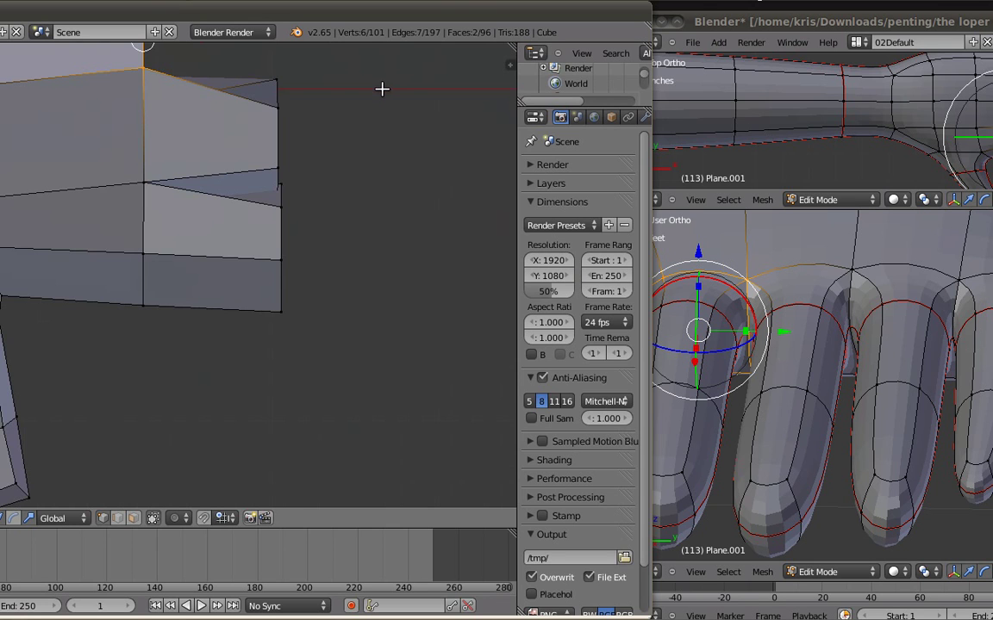
{"action": "middle_click_drag", "start_coordinate": [337, 100], "coordinate": [447, 287], "text": "shift"}
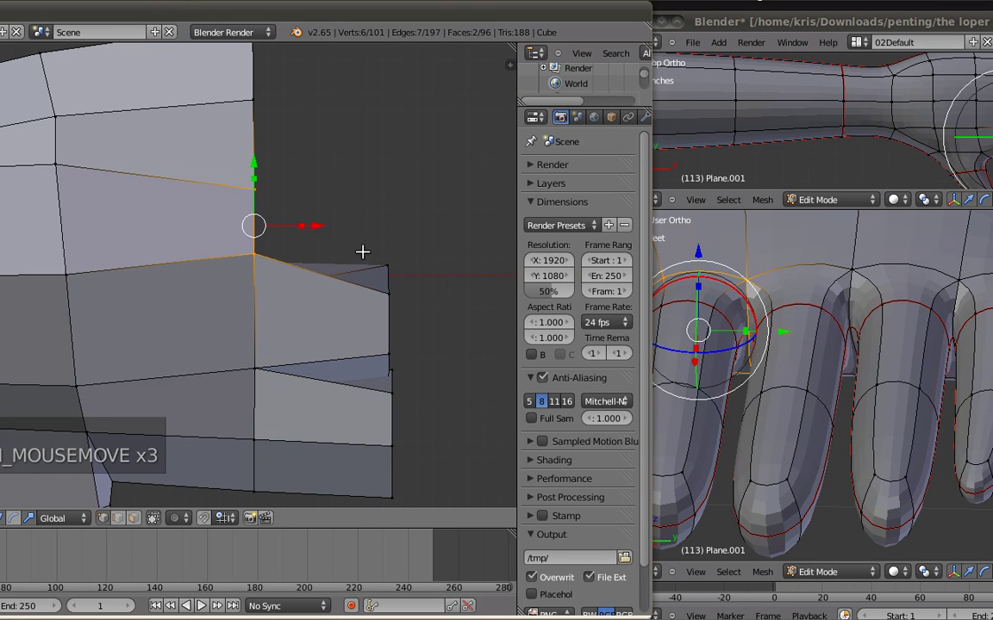
{"action": "key", "text": "e"}
{"action": "left_click", "coordinate": [435, 262]}
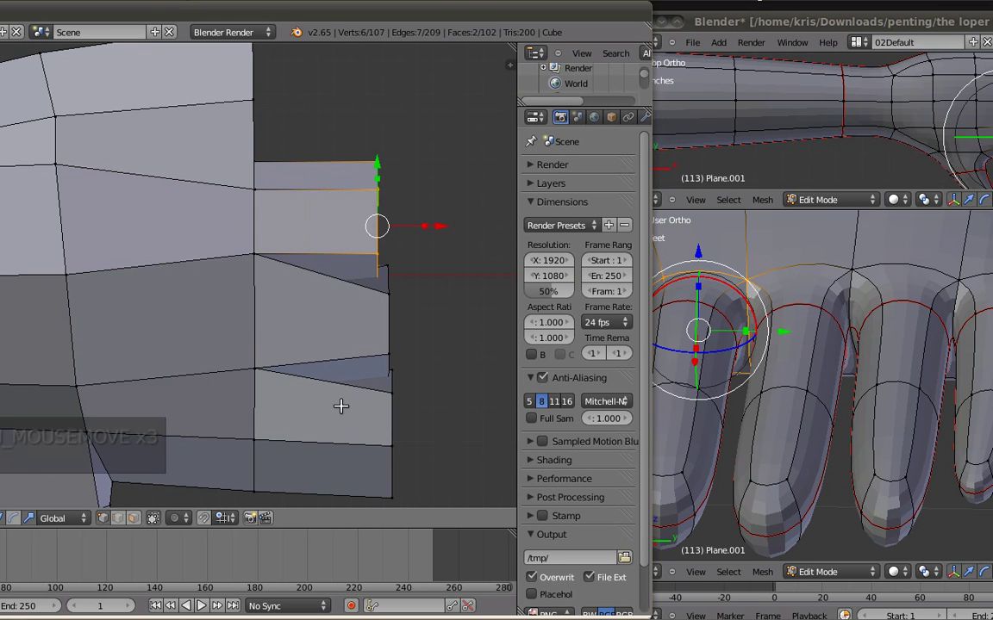
{"action": "middle_click_drag", "start_coordinate": [348, 277], "coordinate": [420, 306], "text": "shift"}
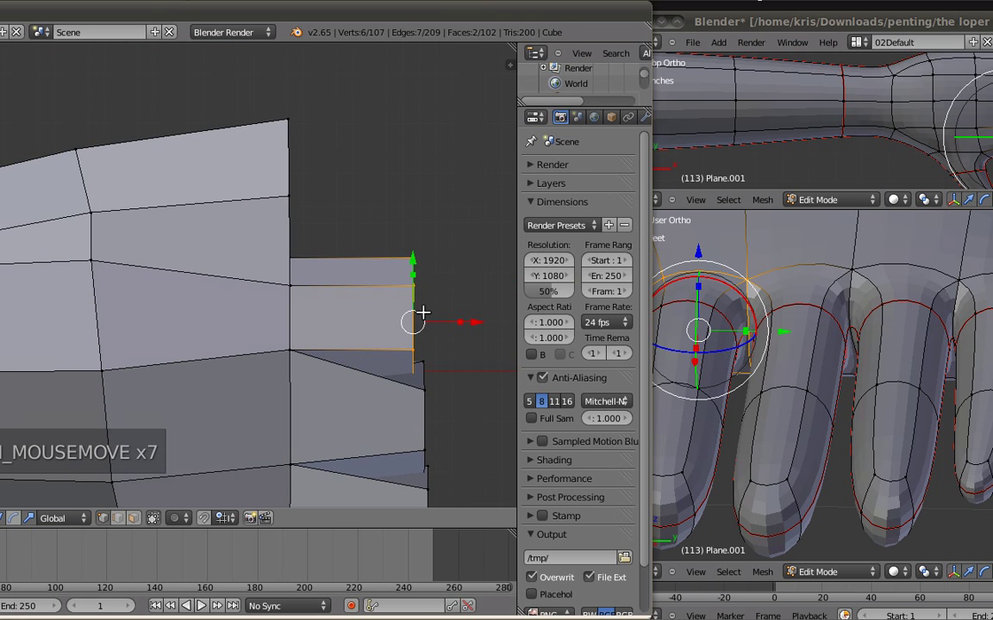
Step: Fill the open palm end beside the third finger with an upper and a lower face
{"action": "key", "text": "a"}
{"action": "middle_click_drag", "start_coordinate": [308, 232], "coordinate": [105, 259]}
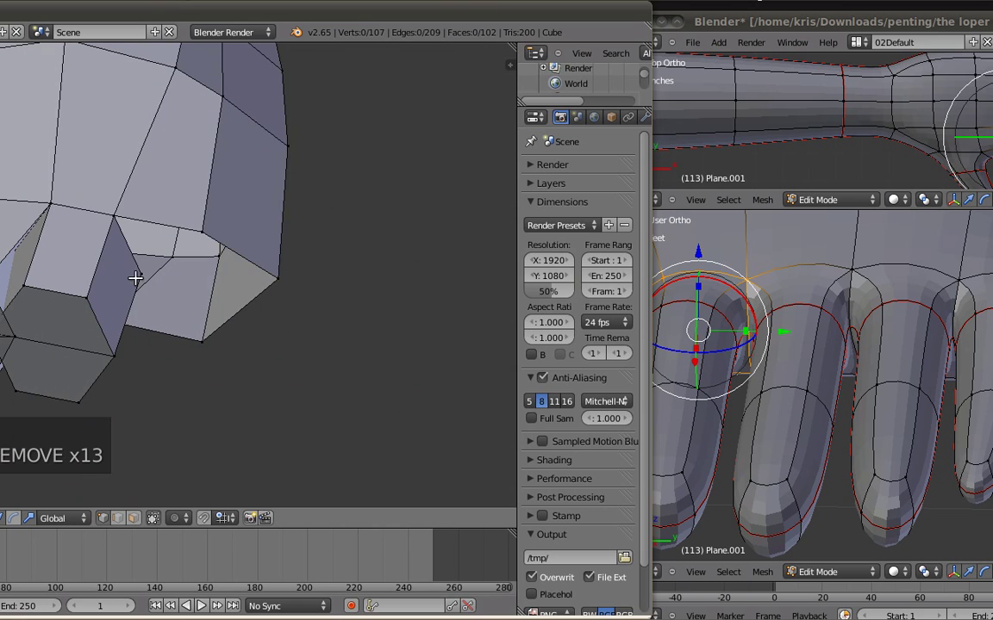
{"action": "right_click", "coordinate": [134, 277]}
{"action": "right_click", "coordinate": [262, 250], "text": "shift"}
{"action": "right_click", "coordinate": [122, 236], "text": "shift"}
{"action": "key", "text": "f"}
{"action": "middle_click_drag", "start_coordinate": [274, 272], "coordinate": [292, 414]}
{"action": "middle_click_drag", "start_coordinate": [257, 362], "coordinate": [272, 251]}
Step: Shape the two faces beside the third finger into a circle with LoopTools, then adjust its position and narrow it along Y
{"action": "right_click", "coordinate": [322, 345], "text": "alt+shift"}
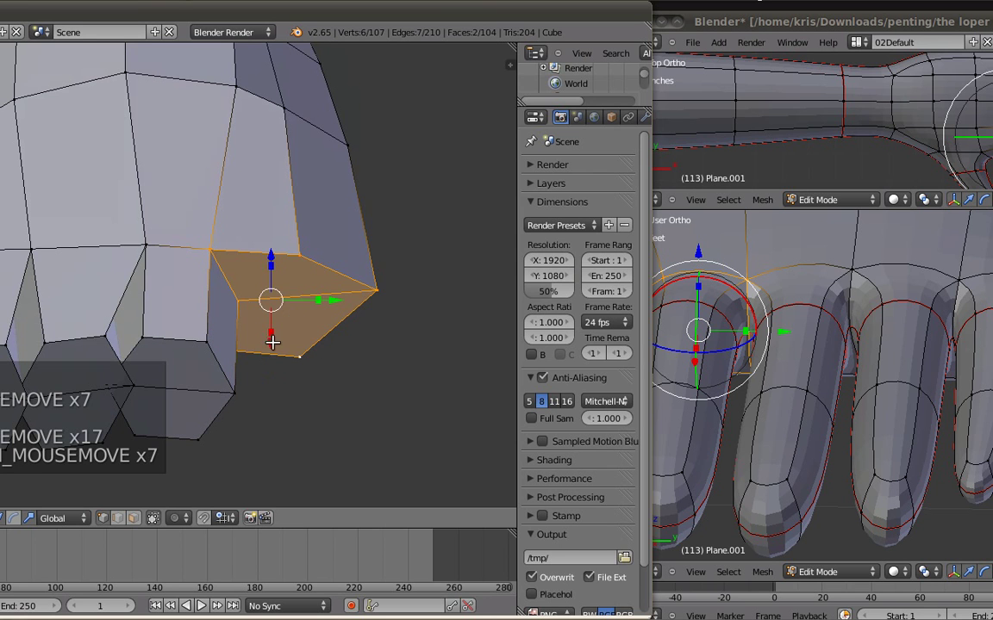
{"action": "middle_click_drag", "start_coordinate": [334, 323], "coordinate": [310, 288]}
{"action": "key", "text": "w"}
{"action": "mouse_move", "coordinate": [306, 278]}
{"action": "left_click", "coordinate": [379, 297]}
{"action": "left_click_drag", "start_coordinate": [342, 272], "coordinate": [367, 274]}
{"action": "key", "text": "KP_7"}
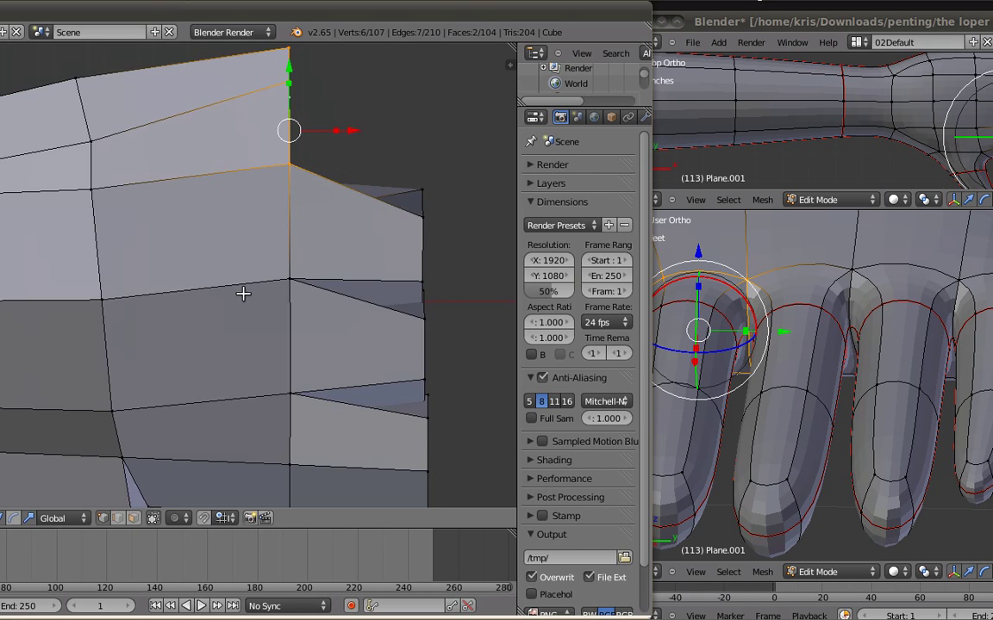
{"action": "key", "text": "z"}
{"action": "left_click_drag", "start_coordinate": [289, 84], "coordinate": [290, 92]}
Step: Extrude the circular faces outward along X into a fourth finger about as long as the others
{"action": "key", "text": "z"}
{"action": "middle_click_drag", "start_coordinate": [365, 160], "coordinate": [375, 189], "text": "shift"}
{"action": "key", "text": "e"}
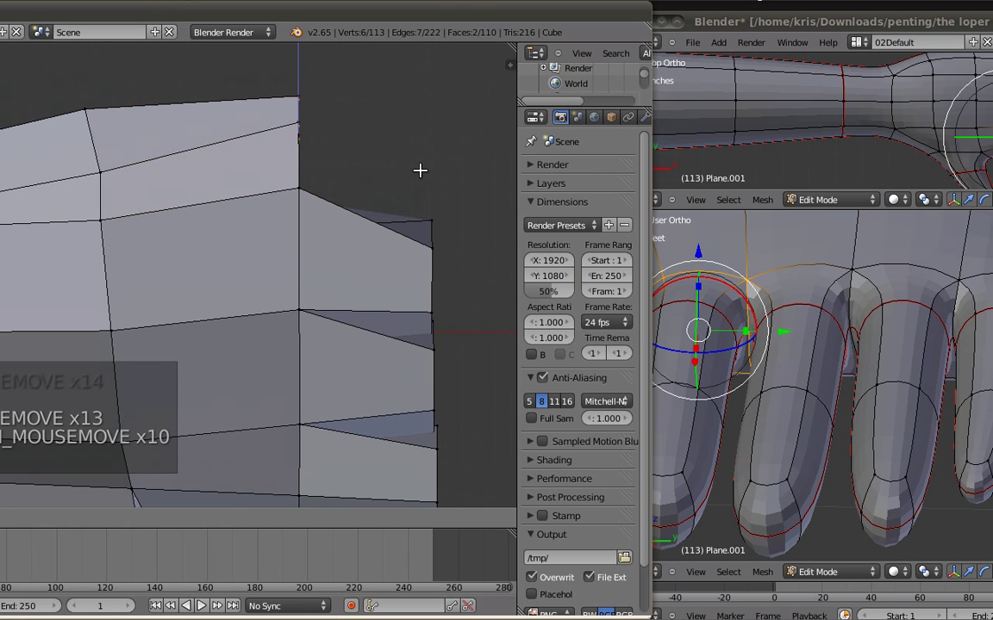
{"action": "right_click", "coordinate": [467, 172]}
{"action": "left_click_drag", "start_coordinate": [368, 164], "coordinate": [489, 169]}
Step: Leave mesh editing and add a Subdivision Surface modifier to the hand
{"action": "scroll", "coordinate": [414, 302], "scroll_direction": "down", "scroll_amount": 8}
{"action": "key", "text": "Tab"}
{"action": "middle_click_drag", "start_coordinate": [283, 330], "coordinate": [364, 350], "text": "shift"}
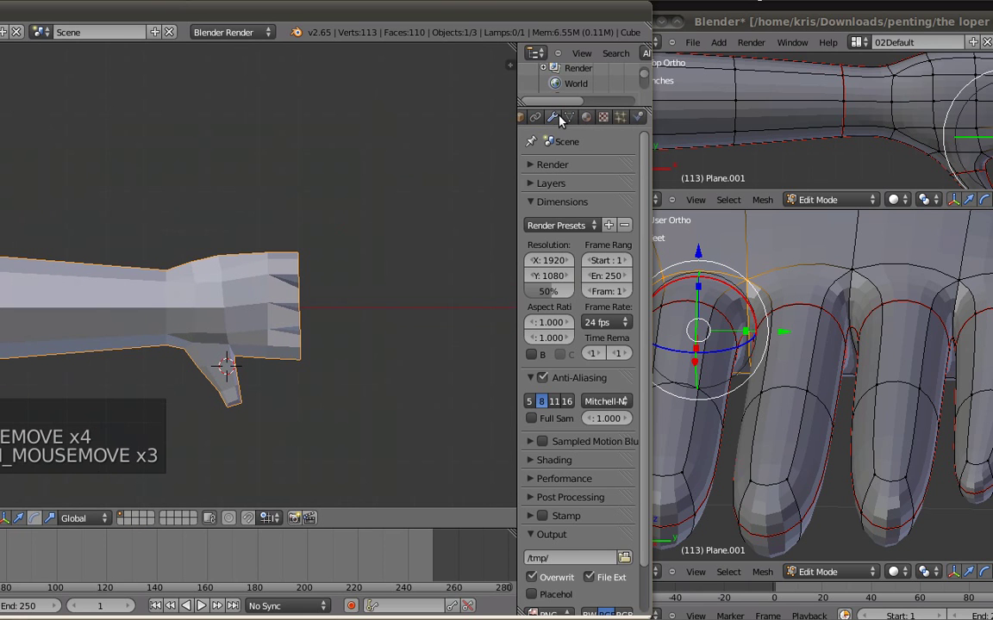
{"action": "left_click", "coordinate": [553, 118]}
{"action": "left_click", "coordinate": [558, 170]}
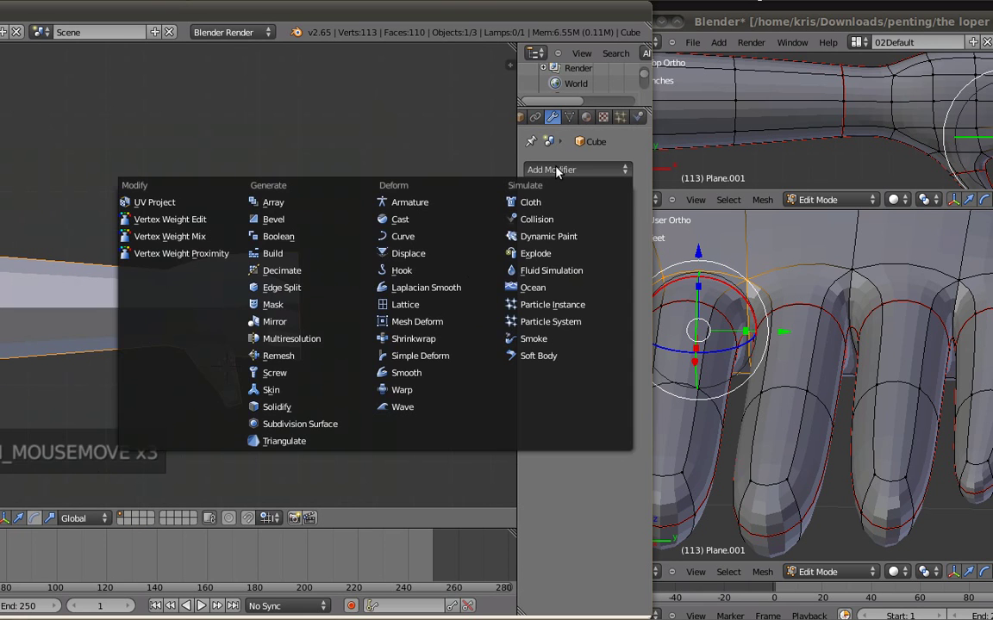
{"action": "left_click", "coordinate": [305, 427]}
Step: Return to mesh editing, add the other three fingers' end faces to the selection, and extrude all four ends 0.882 along X
{"action": "middle_click_drag", "start_coordinate": [328, 363], "coordinate": [385, 368], "text": "shift"}
{"action": "scroll", "coordinate": [348, 360], "scroll_direction": "up", "scroll_amount": 2}
{"action": "middle_click_drag", "start_coordinate": [340, 324], "coordinate": [237, 290], "text": "shift"}
{"action": "key", "text": "Tab"}
{"action": "scroll", "coordinate": [372, 282], "scroll_direction": "up", "scroll_amount": 3}
{"action": "middle_click_drag", "start_coordinate": [435, 261], "coordinate": [272, 295], "text": "shift"}
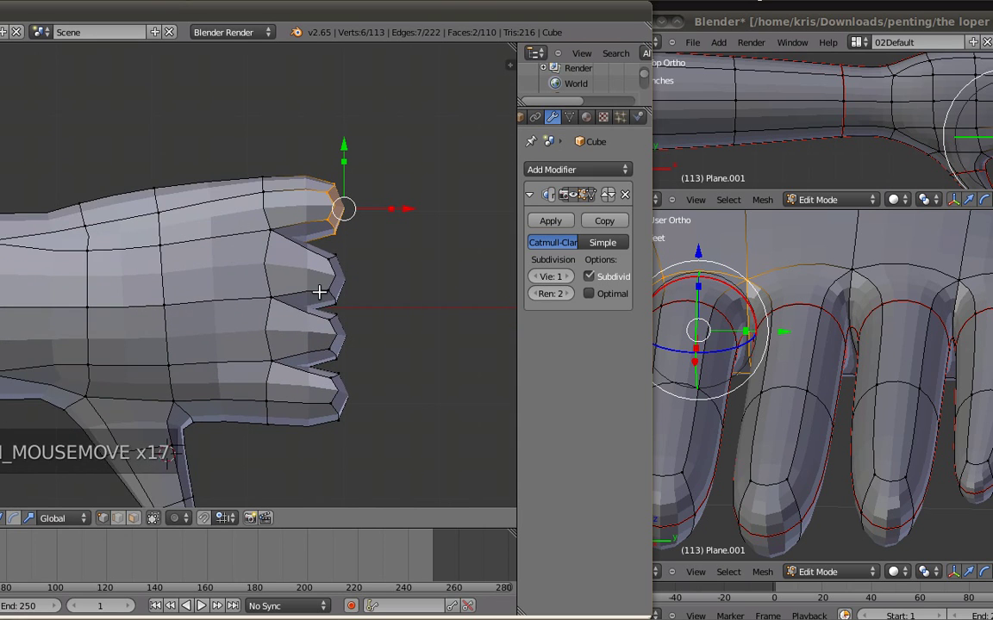
{"action": "key", "text": "z"}
{"action": "key", "text": "b"}
{"action": "left_click_drag", "start_coordinate": [322, 241], "coordinate": [410, 470]}
{"action": "key", "text": "z"}
{"action": "middle_click_drag", "start_coordinate": [428, 311], "coordinate": [401, 315], "text": "shift"}
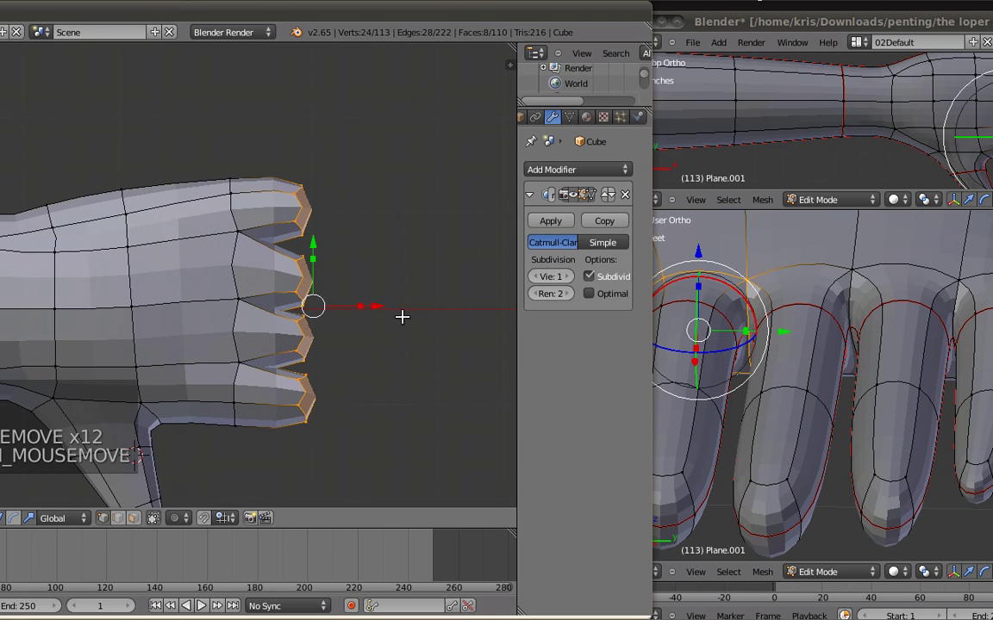
{"action": "key", "text": "e"}
{"action": "key", "text": "s"}
{"action": "key", "text": "x"}
{"action": "key", "text": "0"}
{"action": "key", "text": "Return"}
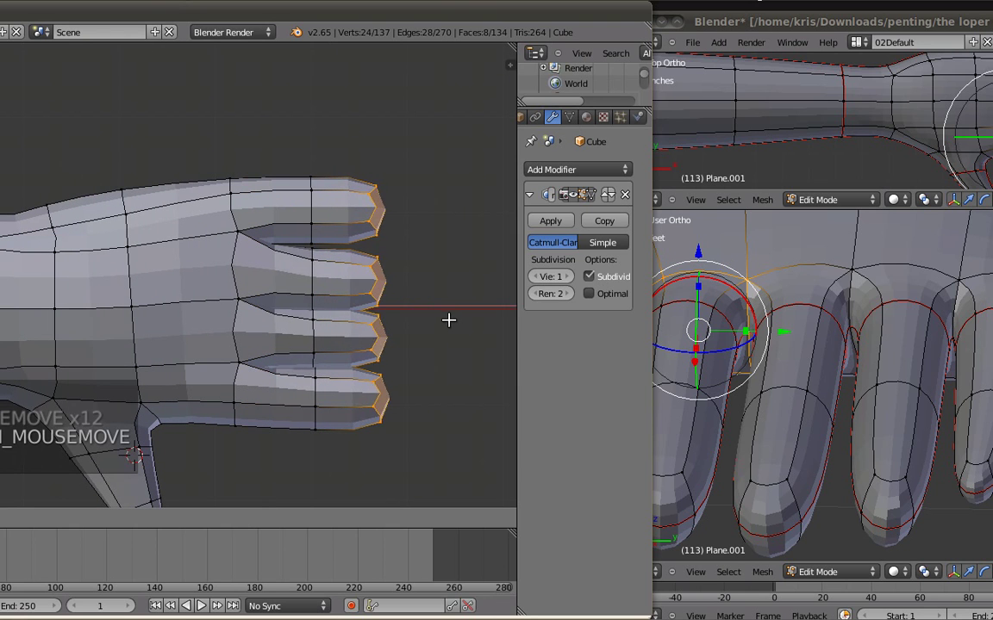
{"action": "left_click", "coordinate": [460, 324]}
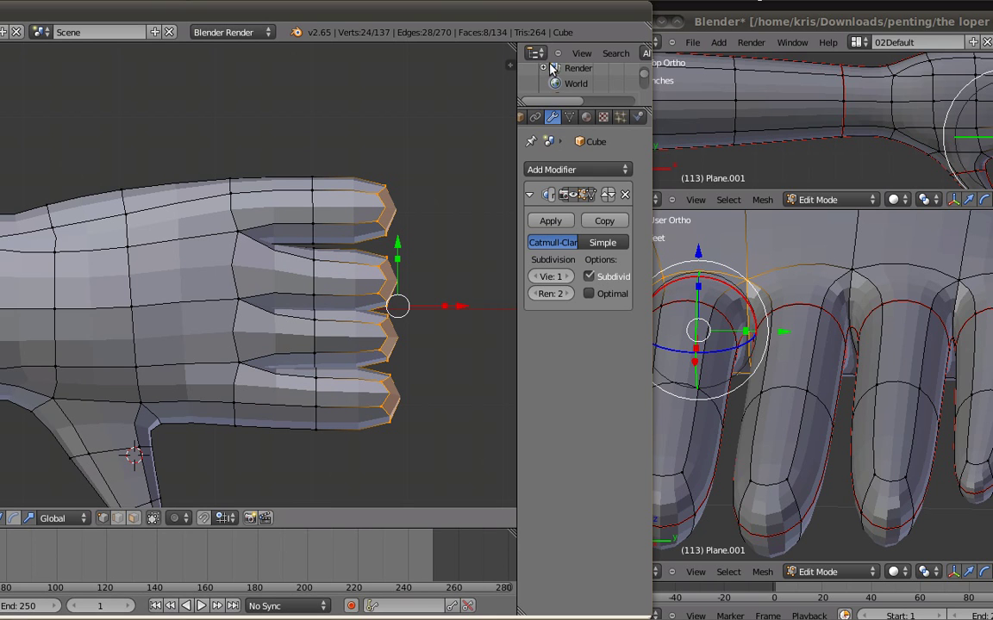
Step: Maximize the modeling window and set the pivot point to Individual Origins
{"action": "left_click_drag", "start_coordinate": [302, 18], "coordinate": [653, 38]}
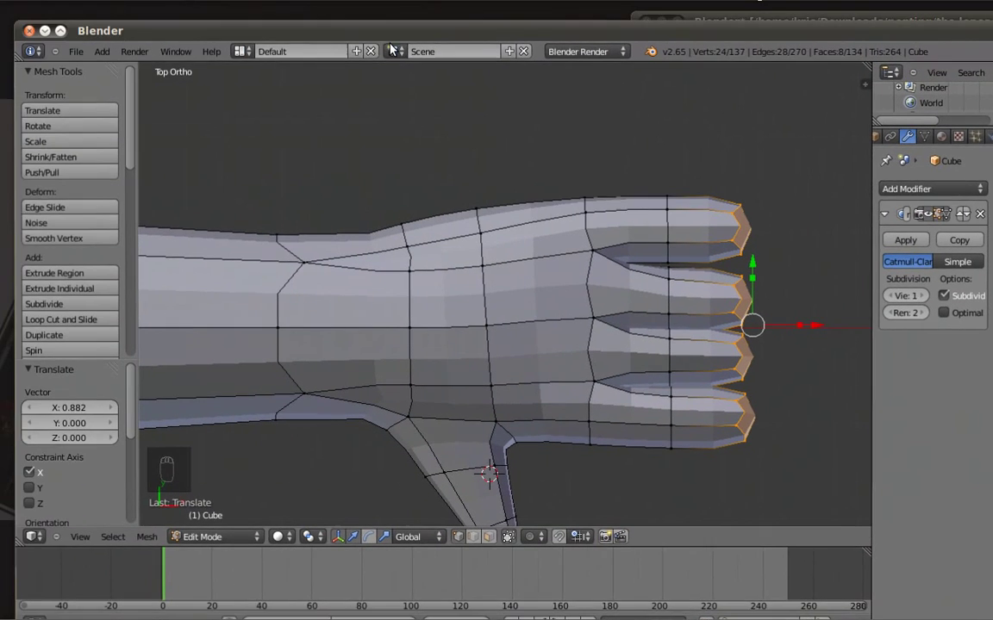
{"action": "left_click", "coordinate": [59, 30]}
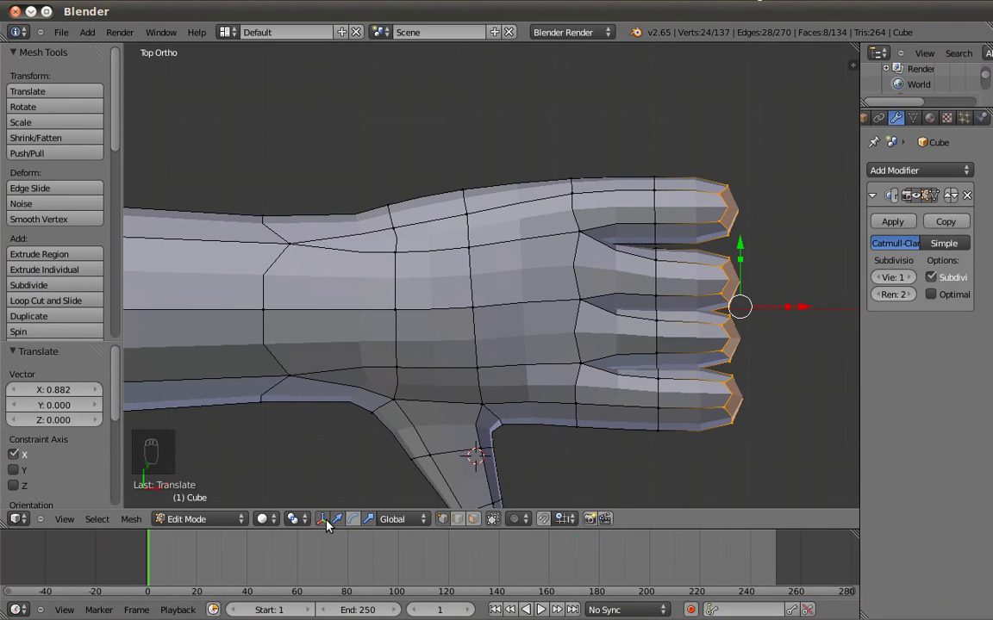
{"action": "left_click", "coordinate": [298, 519]}
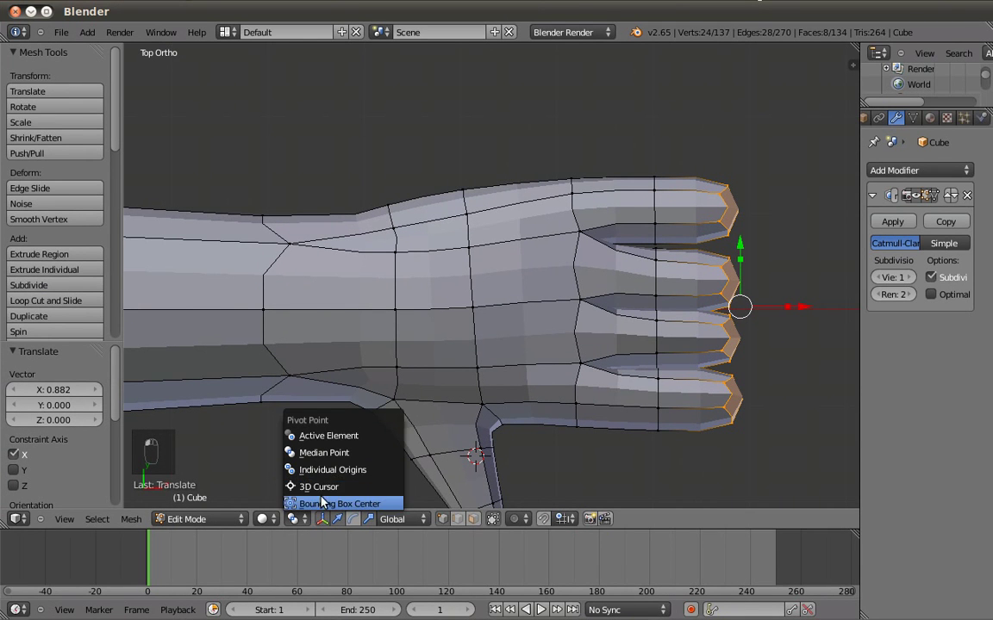
{"action": "left_click", "coordinate": [369, 471]}
Step: Switch the mesh selection mode to faces with the four fingertips still selected
{"action": "middle_click_drag", "start_coordinate": [599, 387], "coordinate": [592, 400], "text": "shift"}
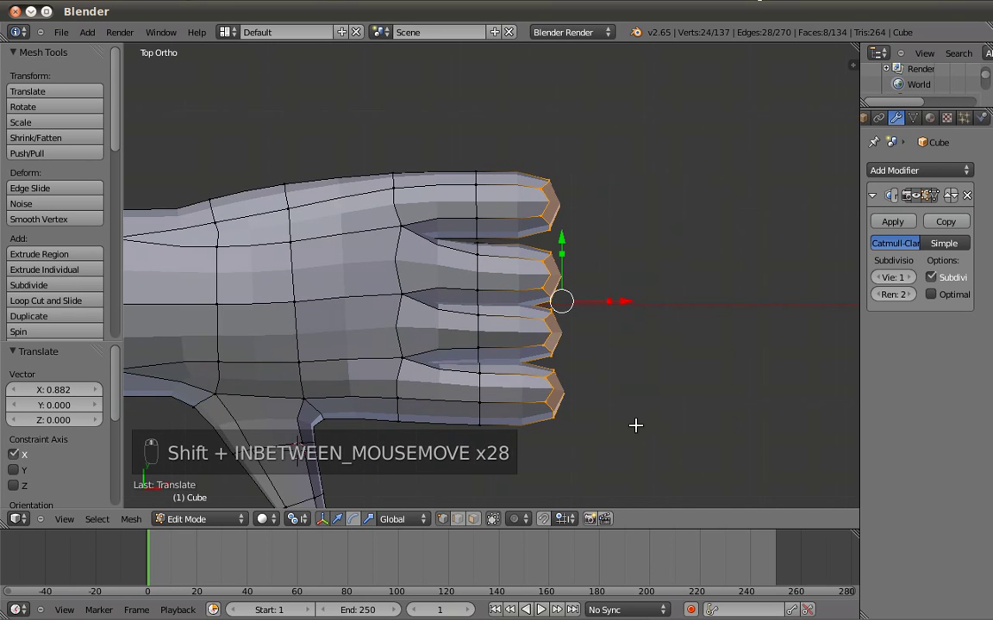
{"action": "key", "text": "s"}
{"action": "right_click", "coordinate": [692, 462]}
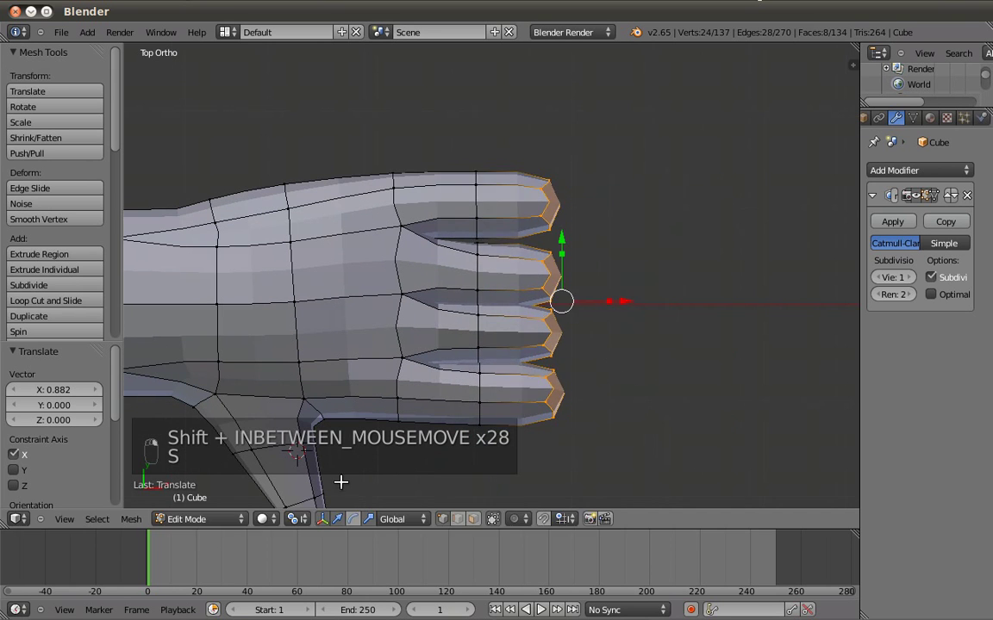
{"action": "left_click", "coordinate": [473, 519]}
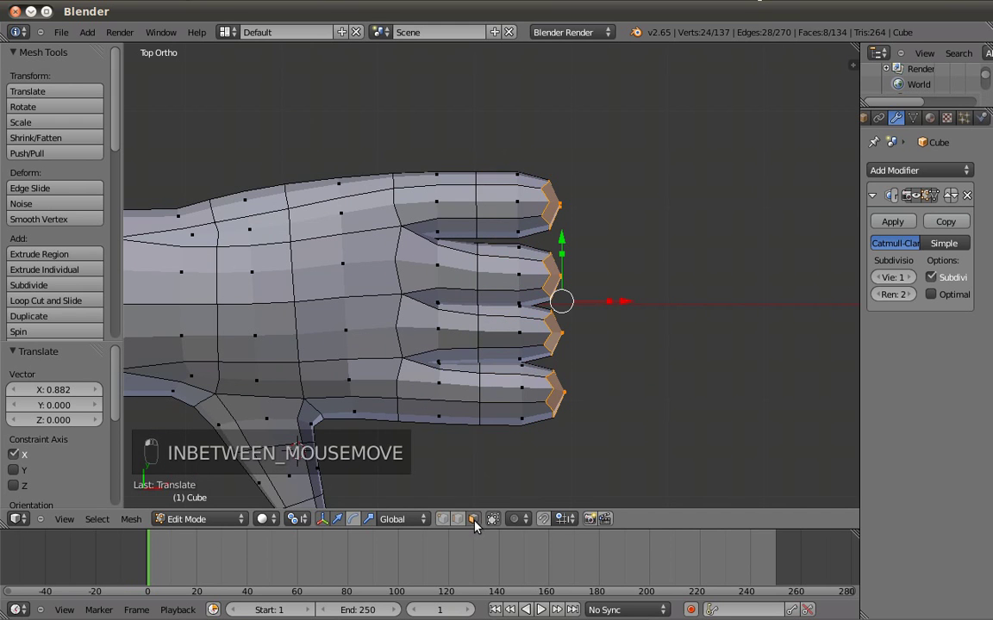
{"action": "key", "text": "s"}
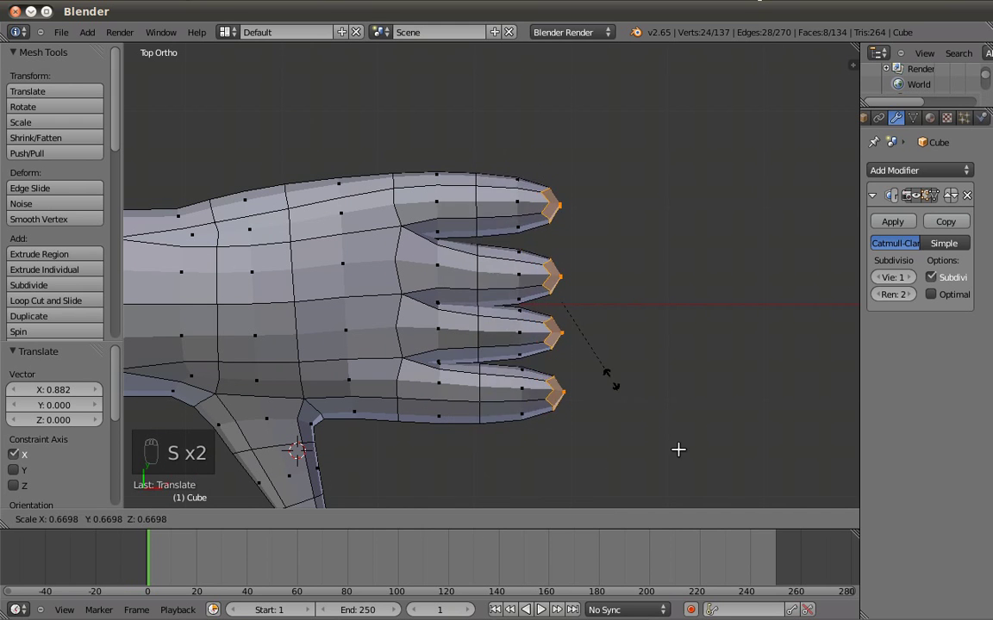
{"action": "right_click", "coordinate": [583, 356]}
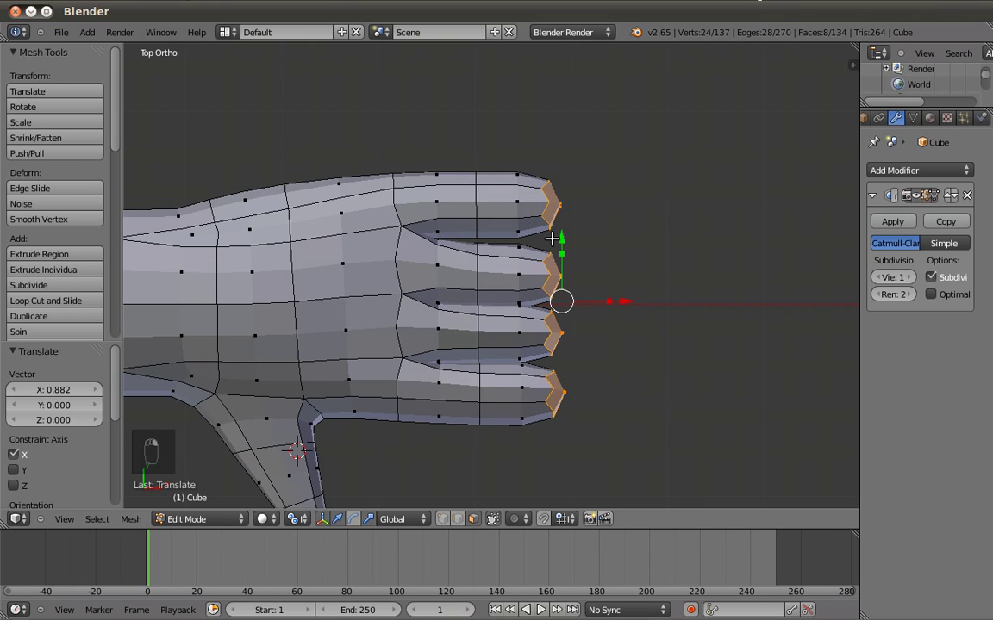
{"action": "key", "text": "s"}
{"action": "right_click", "coordinate": [590, 286]}
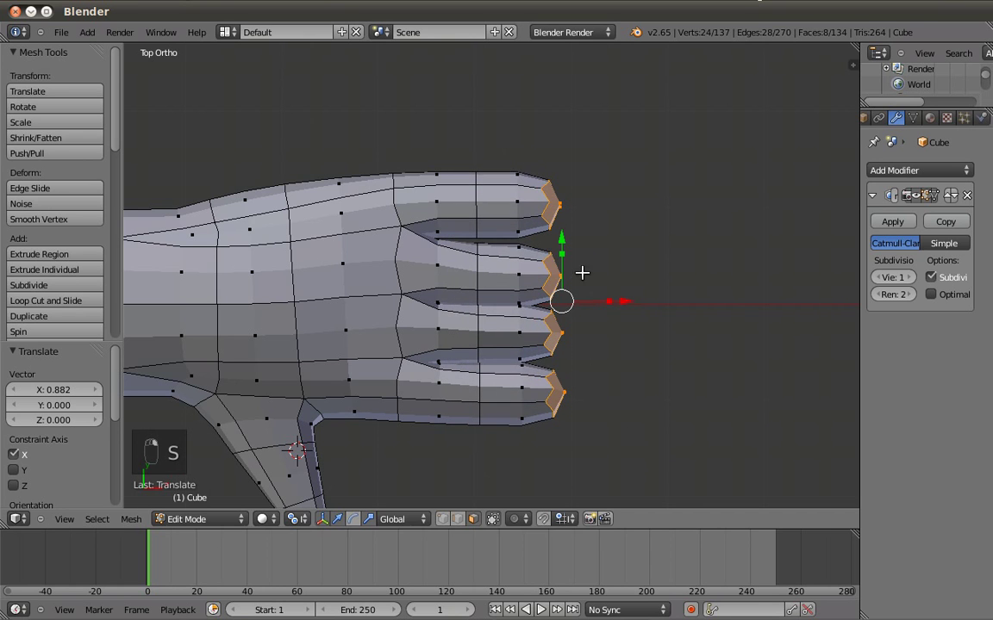
{"action": "key", "text": "s"}
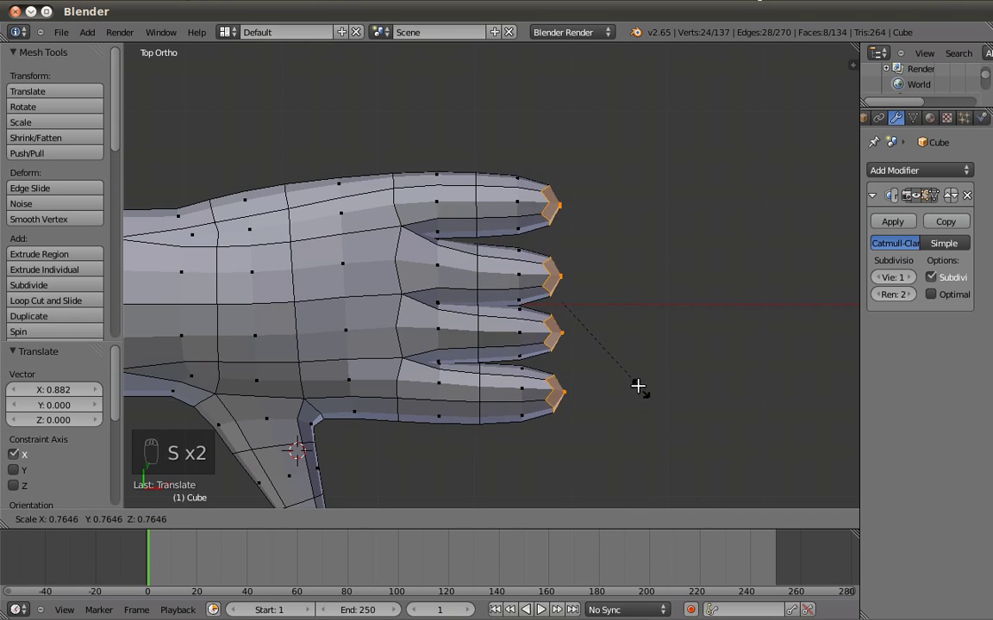
{"action": "right_click", "coordinate": [645, 387]}
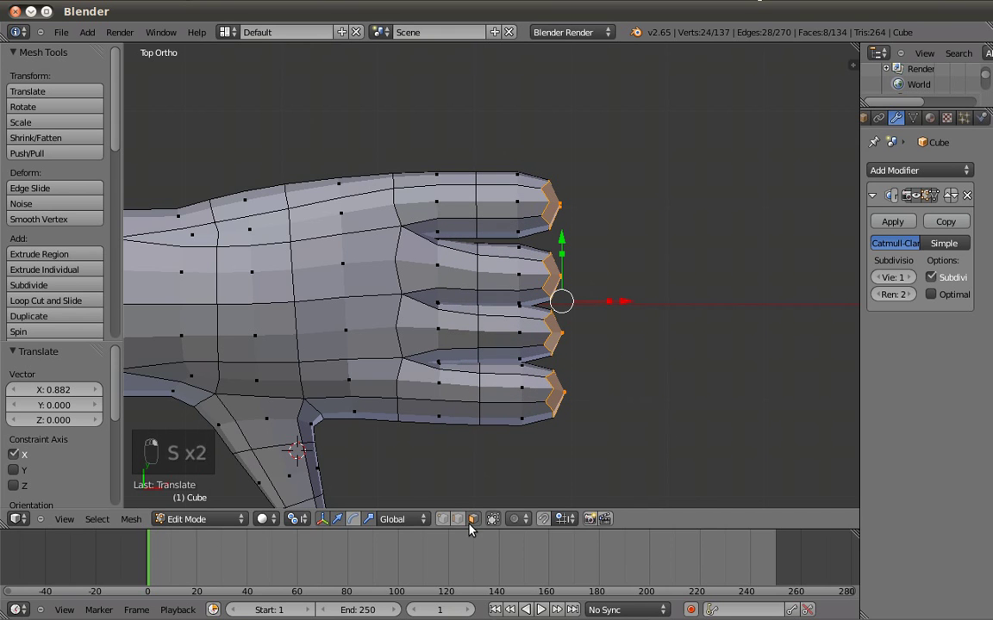
{"action": "left_click", "coordinate": [293, 519]}
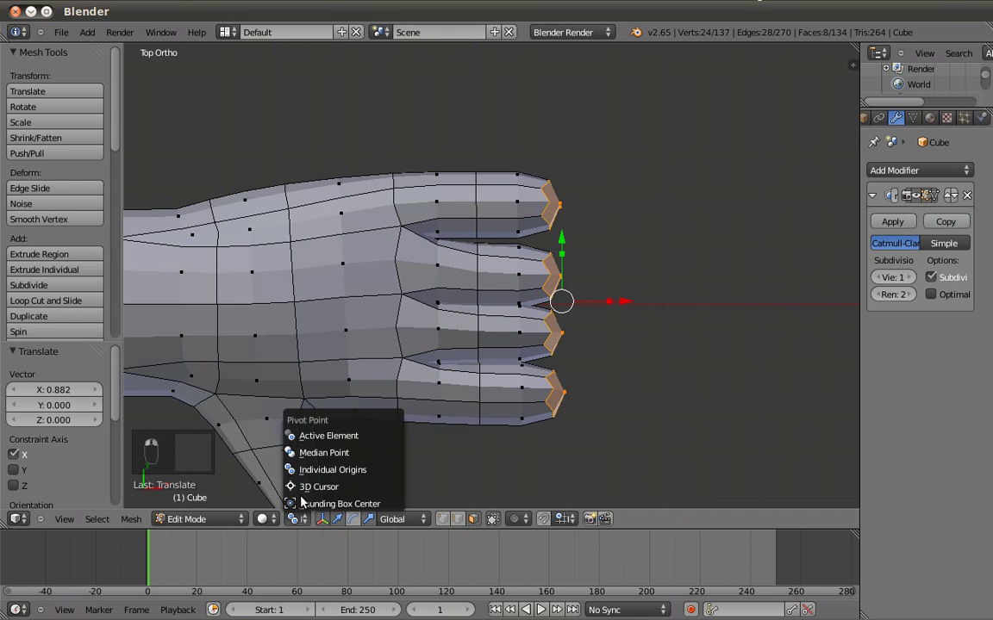
{"action": "left_click", "coordinate": [324, 452]}
{"action": "key", "text": "s"}
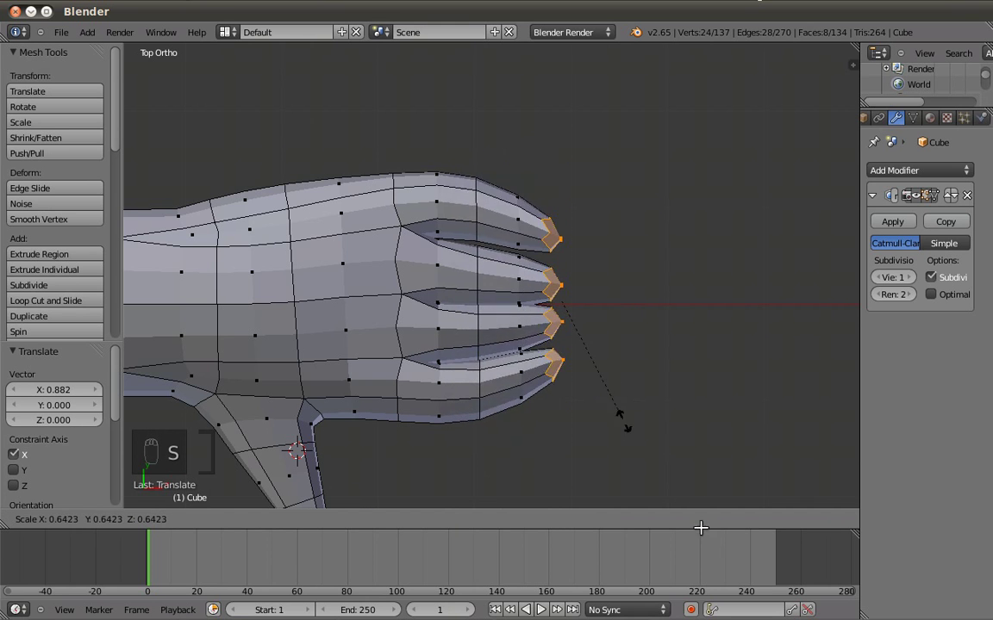
{"action": "right_click", "coordinate": [652, 445]}
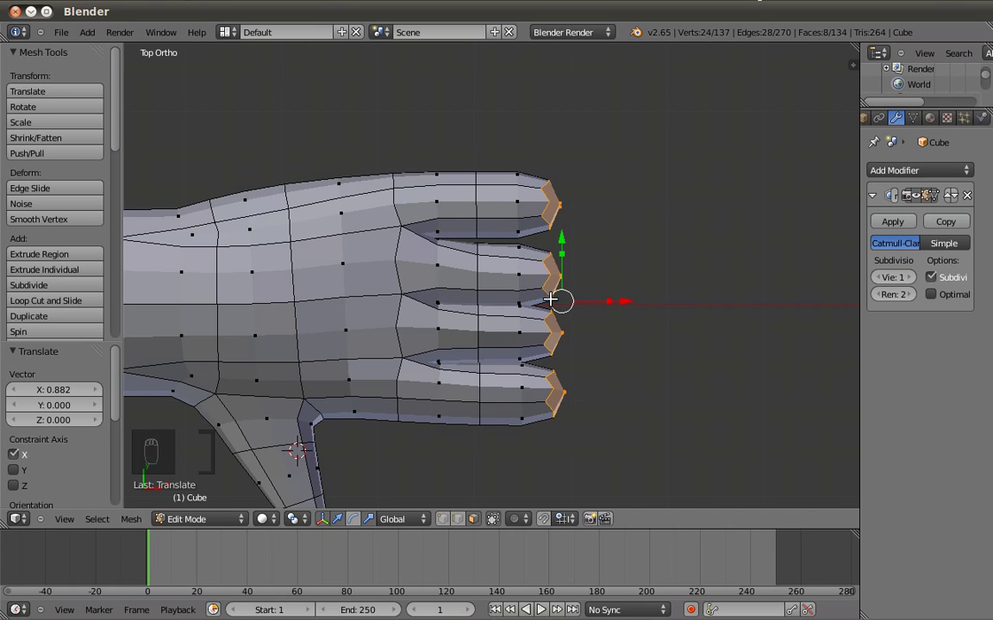
Step: Scale each selected fingertip down to 0.589 around its own center using the Individual Origins pivot
{"action": "left_click", "coordinate": [264, 519]}
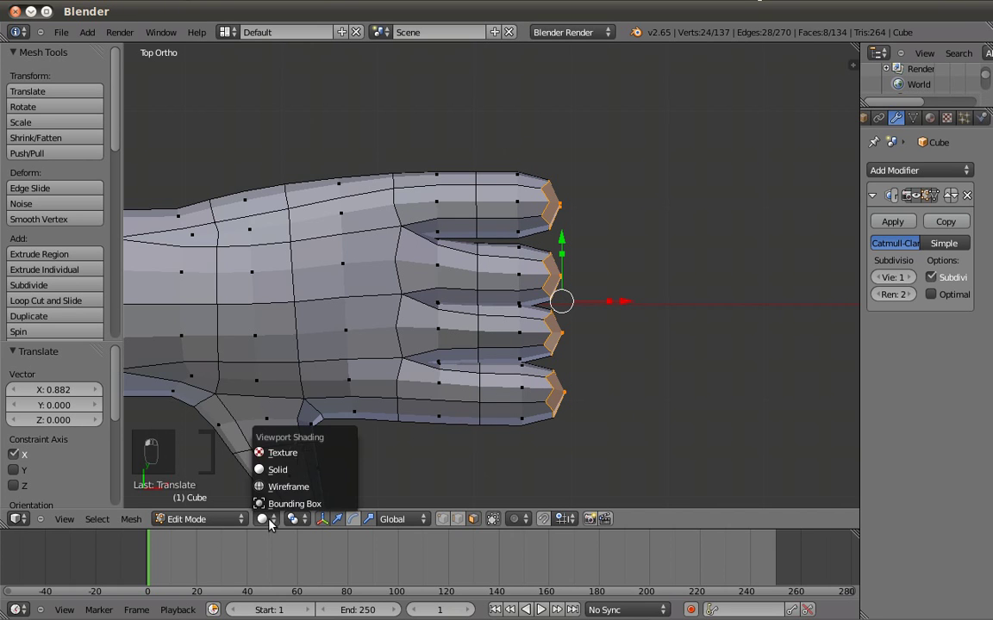
{"action": "left_click", "coordinate": [295, 518]}
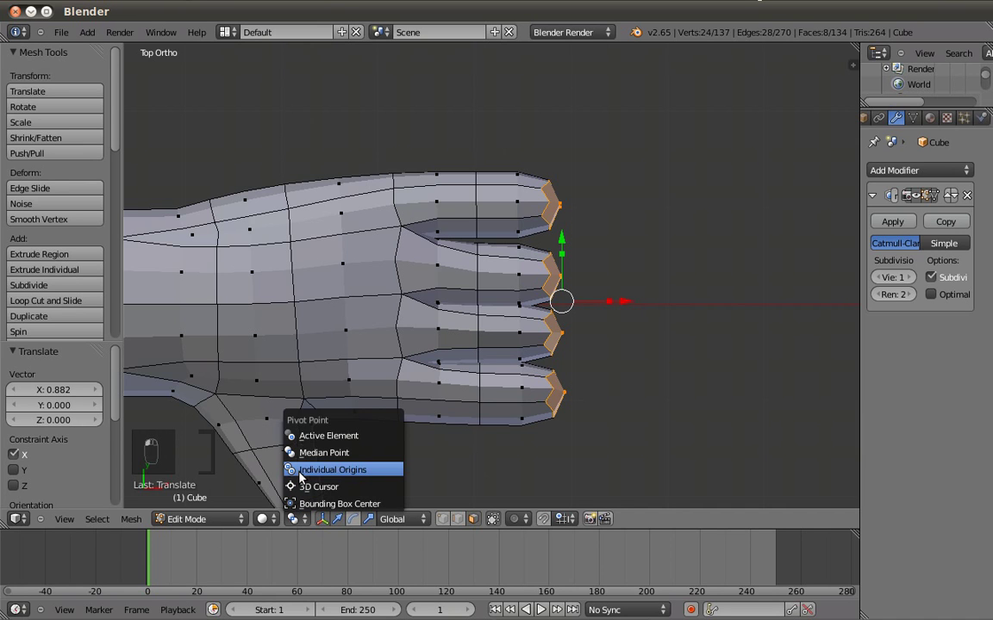
{"action": "left_click", "coordinate": [300, 471]}
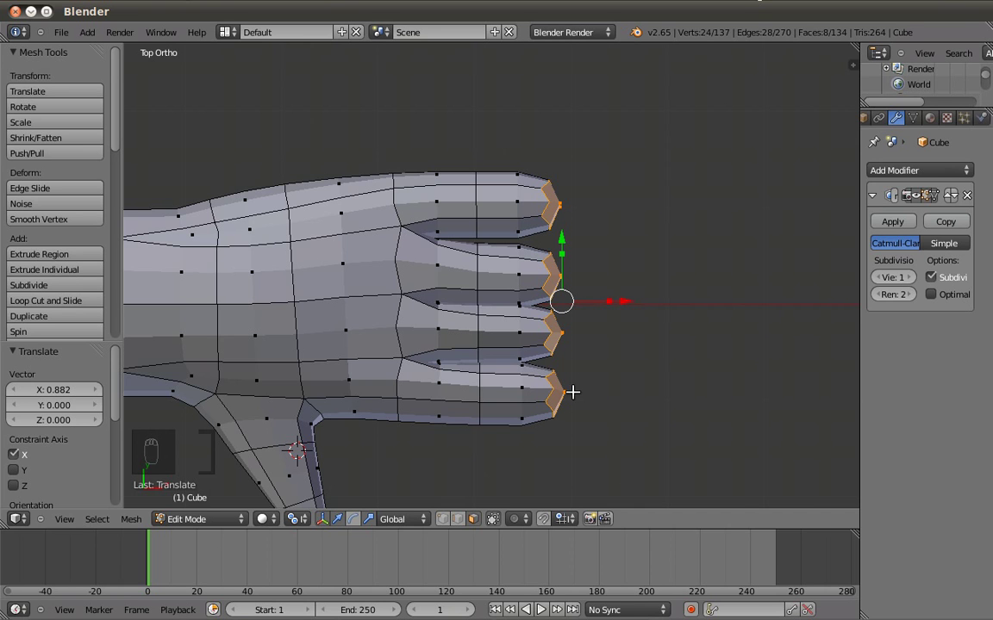
{"action": "key", "text": "s"}
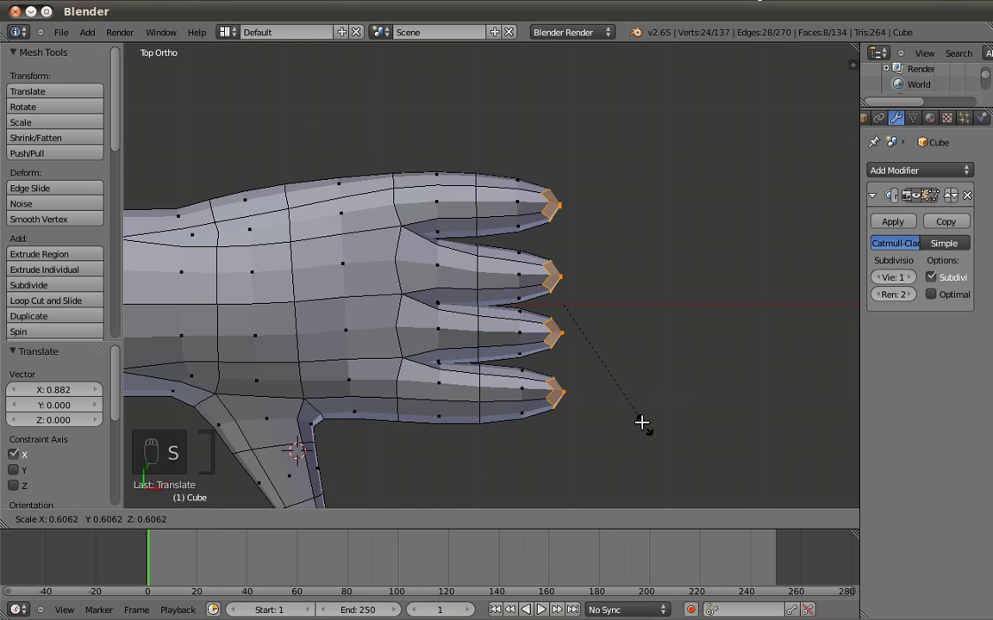
{"action": "left_click", "coordinate": [639, 423]}
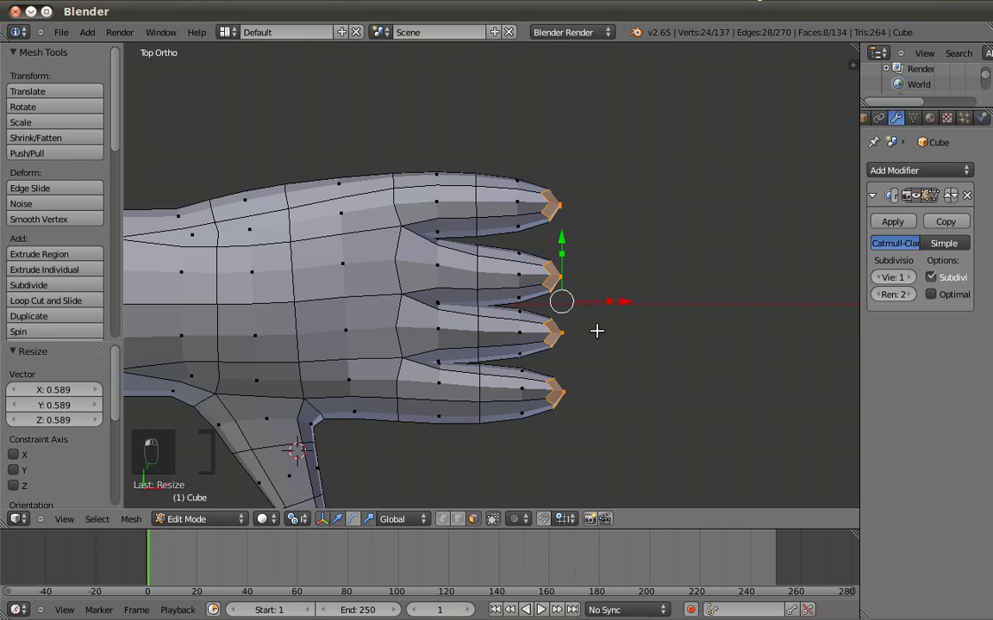
Step: Extrude the four fingertips outward by about 1.26 to form the outer finger segments, and clear the selection
{"action": "key", "text": "e"}
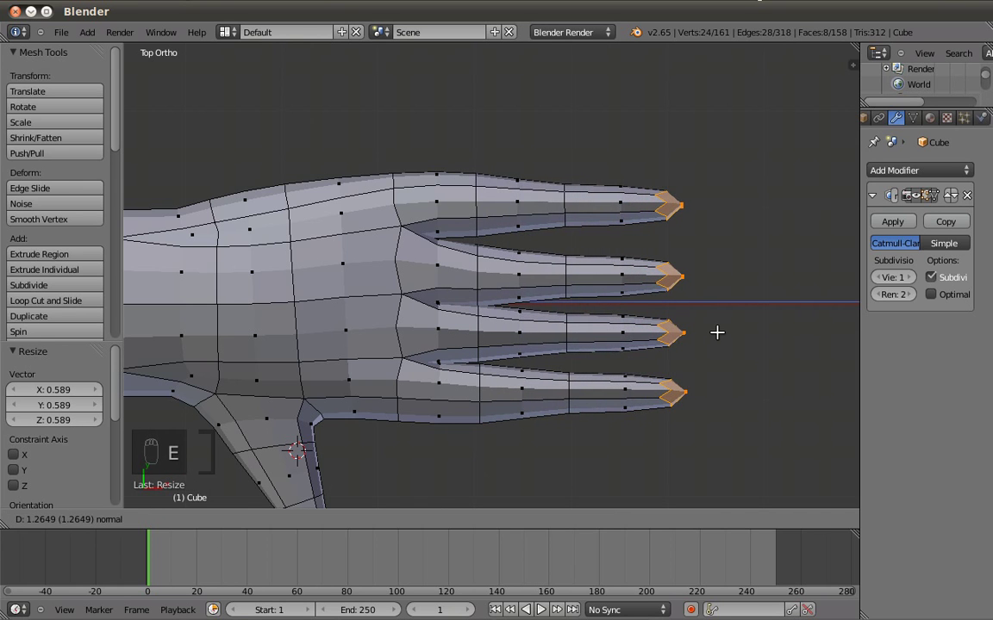
{"action": "left_click", "coordinate": [717, 331]}
{"action": "key", "text": "a"}
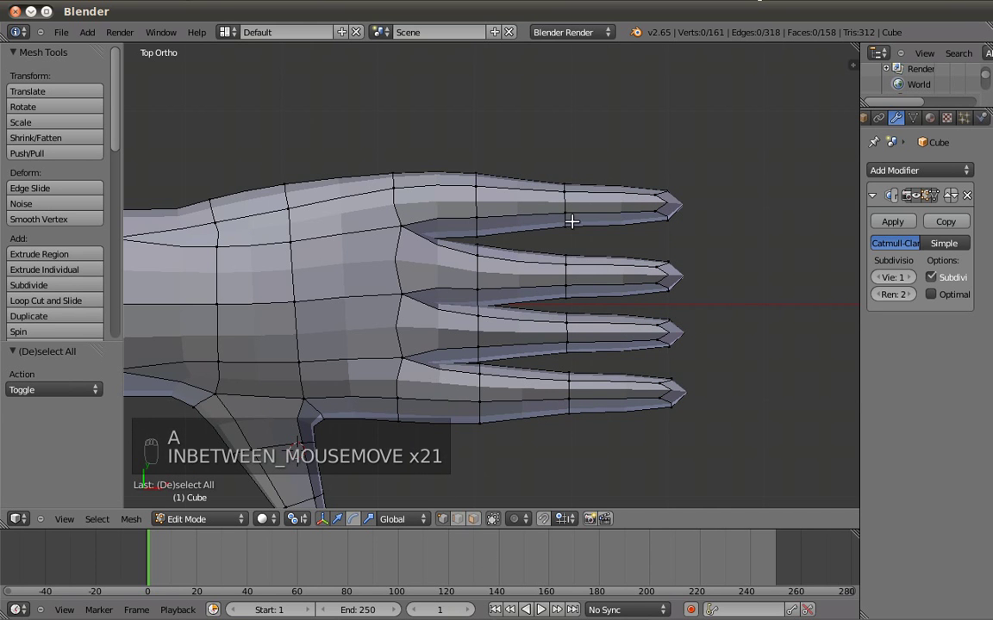
Step: Uncover the other Blender window holding the finished reference hand and examine its fingers from the top view
{"action": "middle_click_drag", "start_coordinate": [572, 243], "coordinate": [533, 174], "text": "shift"}
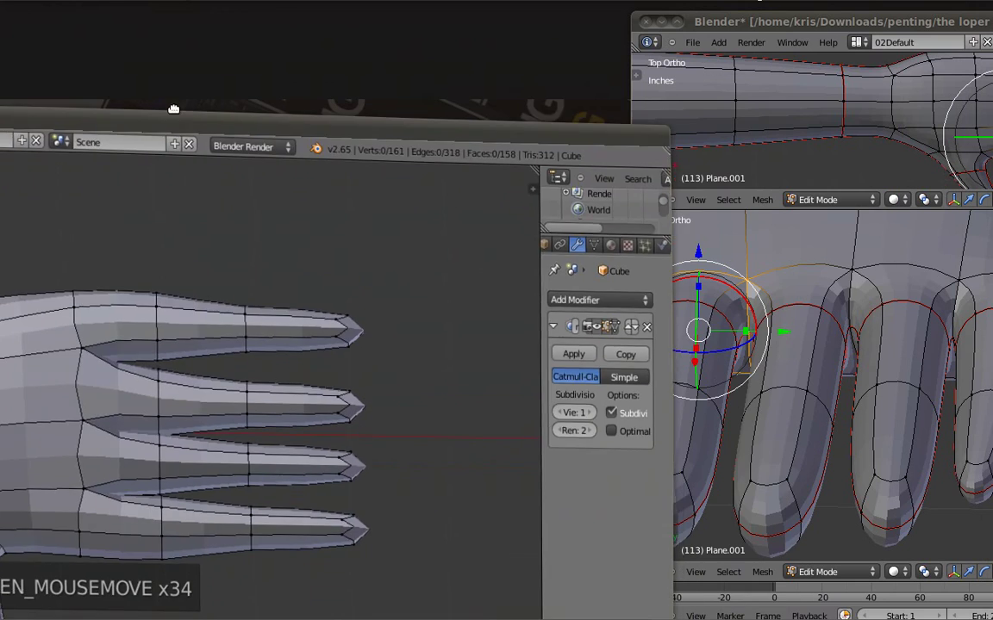
{"action": "left_click_drag", "start_coordinate": [173, 109], "coordinate": [196, 64]}
{"action": "left_click", "coordinate": [812, 392]}
{"action": "key", "text": "KP_7"}
{"action": "scroll", "coordinate": [846, 403], "scroll_direction": "down", "scroll_amount": 4}
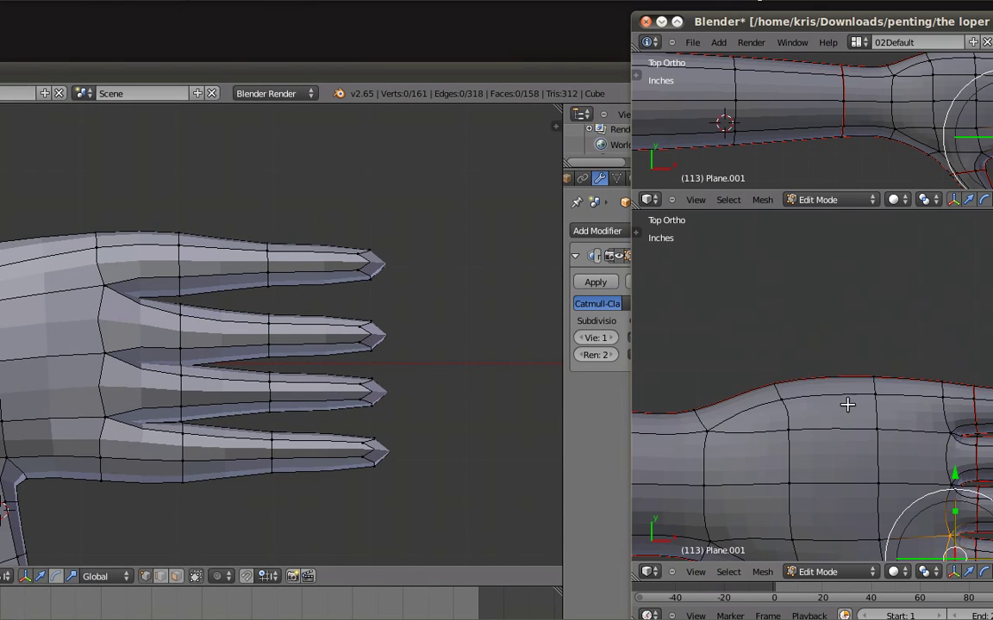
{"action": "scroll", "coordinate": [846, 404], "scroll_direction": "down", "scroll_amount": 5}
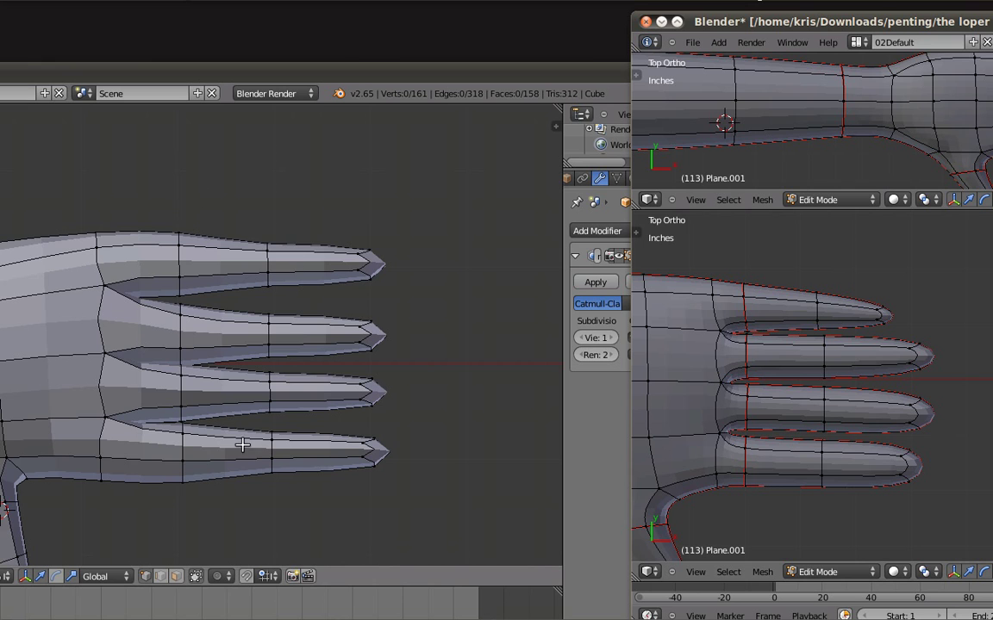
Step: Select the edge loops at the base of all four fingers and move them along X toward the palm
{"action": "middle_click_drag", "start_coordinate": [367, 362], "coordinate": [377, 367]}
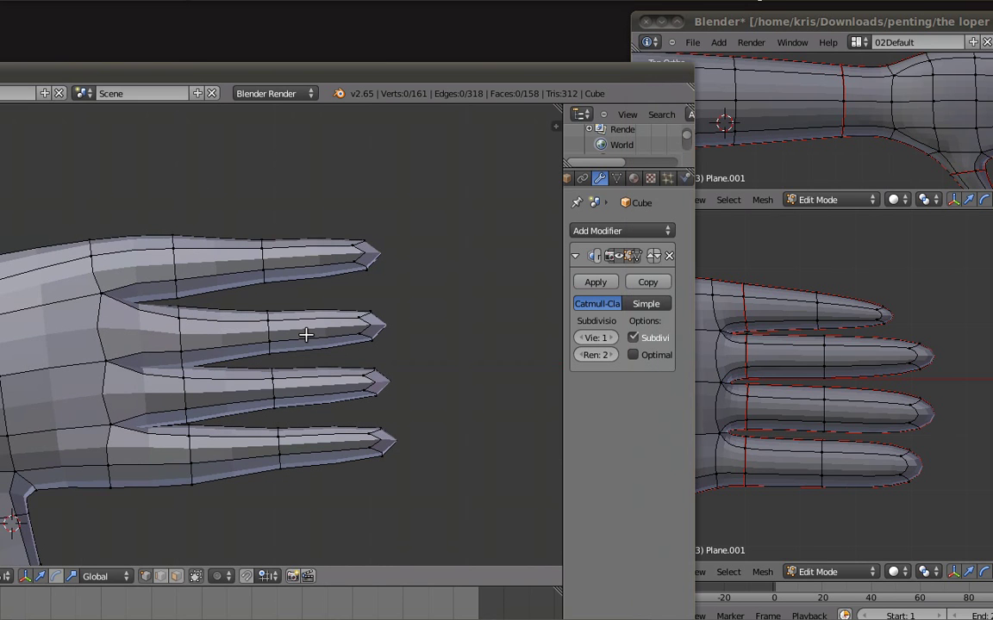
{"action": "middle_click_drag", "start_coordinate": [275, 277], "coordinate": [195, 302], "text": "alt"}
{"action": "right_click", "coordinate": [179, 261], "text": "alt"}
{"action": "right_click", "coordinate": [184, 350], "text": "alt+shift"}
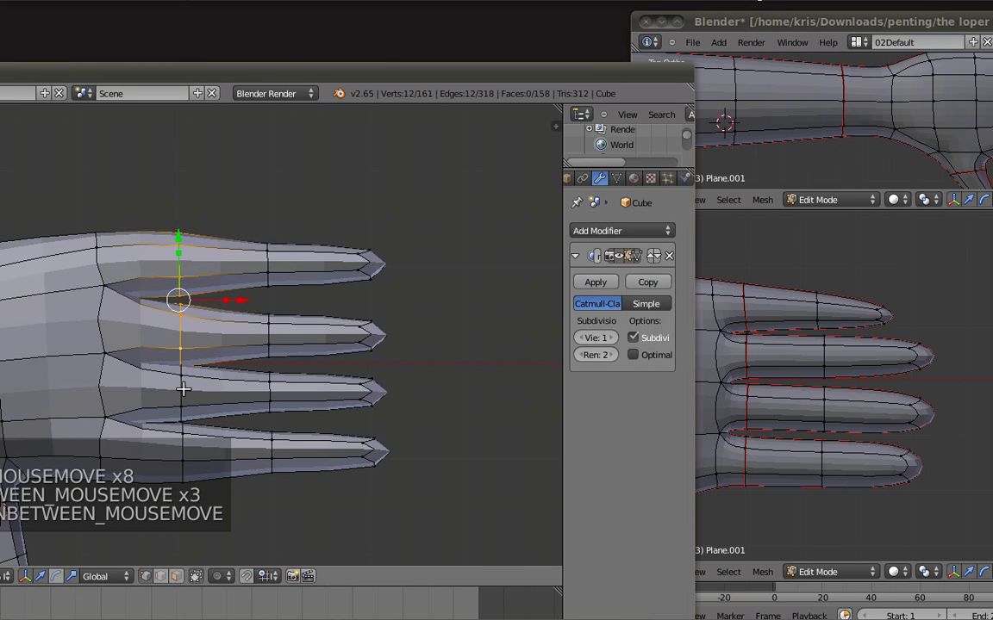
{"action": "right_click", "coordinate": [181, 461], "text": "alt+shift"}
{"action": "key", "text": "ctrl+z"}
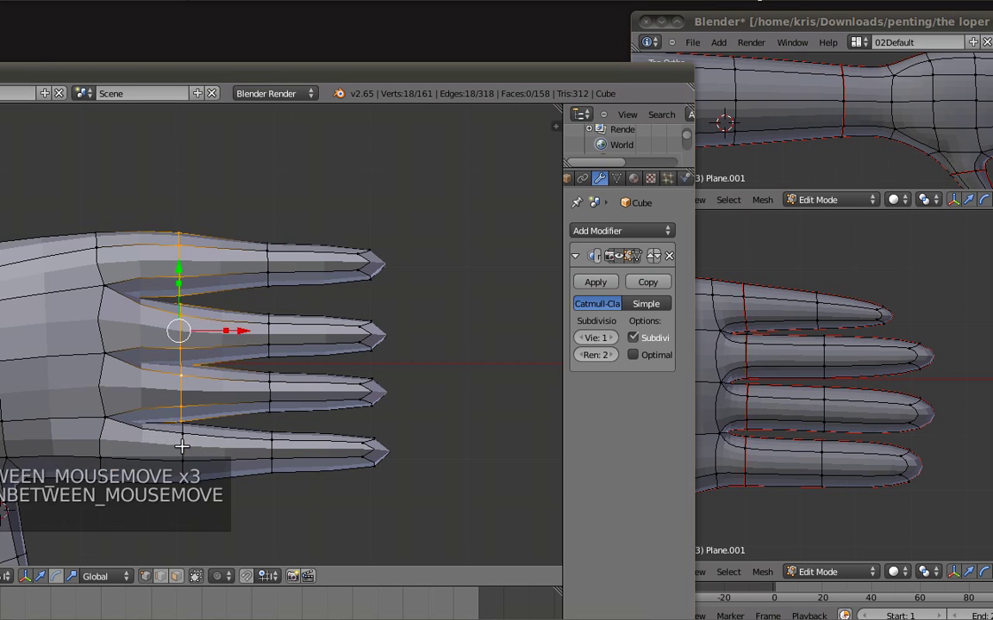
{"action": "right_click", "coordinate": [181, 439], "text": "alt+shift"}
{"action": "left_click_drag", "start_coordinate": [233, 362], "coordinate": [217, 363]}
{"action": "left_click", "coordinate": [215, 362]}
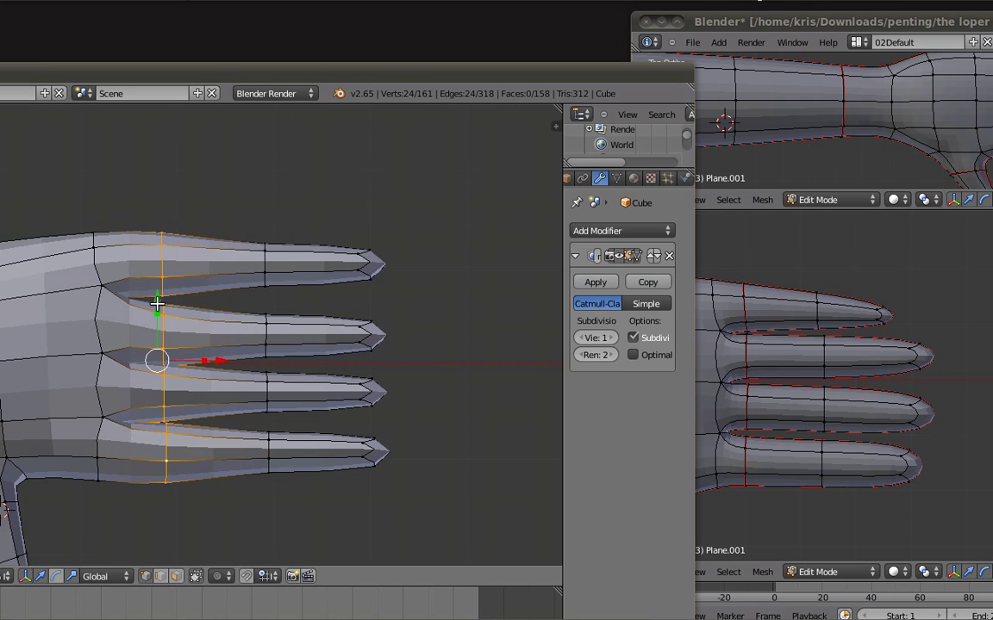
Step: Scale the four finger base loops along Y to adjust their spread, and clear the selection
{"action": "key", "text": "s"}
{"action": "key", "text": "y"}
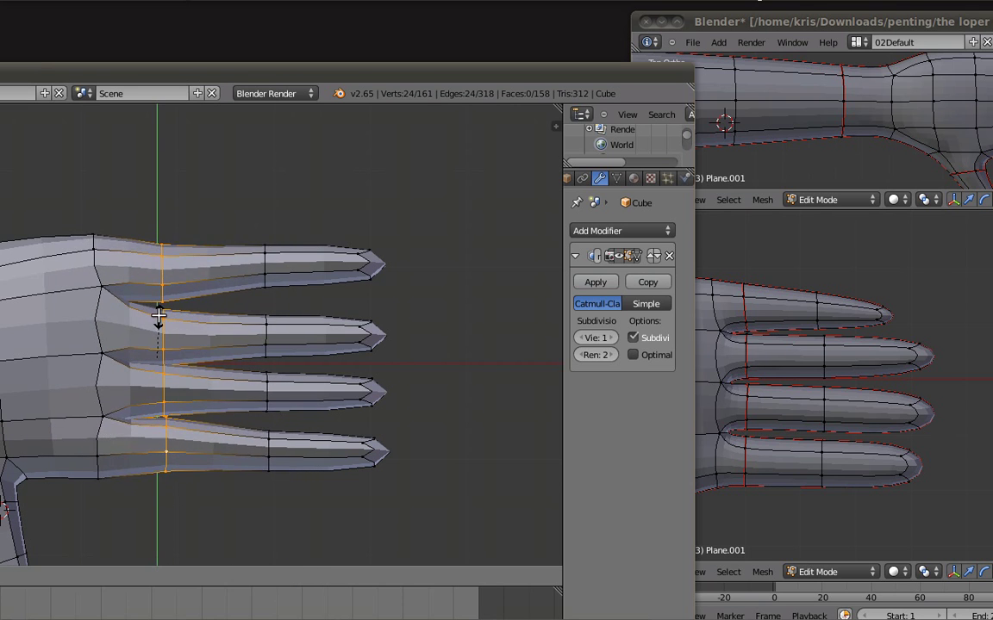
{"action": "left_click", "coordinate": [162, 311]}
{"action": "key", "text": "a"}
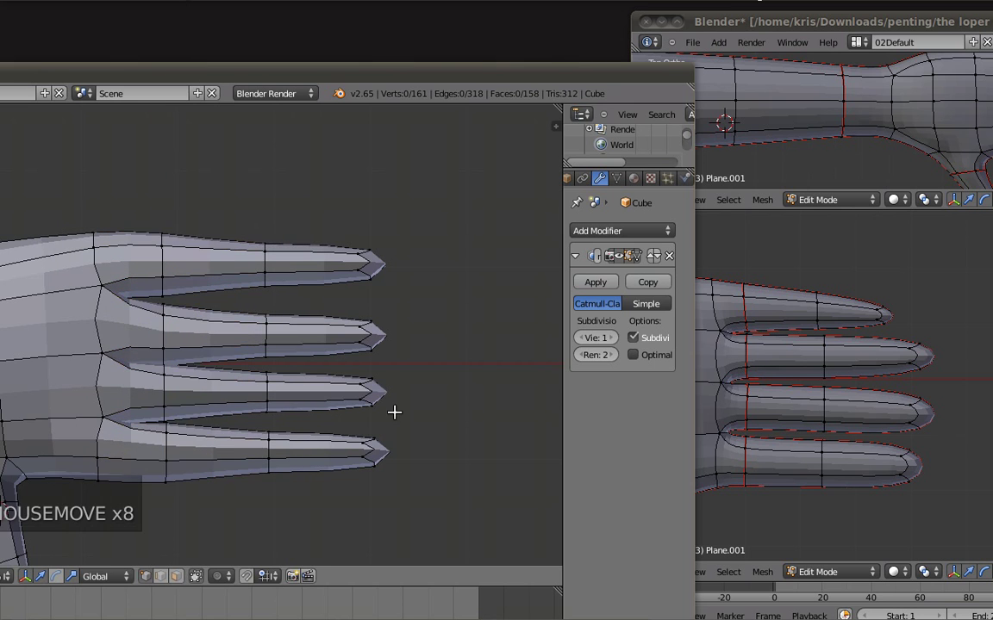
Step: Box-select the outer segment of the index finger, shift it slightly, and clear the selection
{"action": "middle_click_drag", "start_coordinate": [386, 405], "coordinate": [409, 397], "text": "shift"}
{"action": "key", "text": "b"}
{"action": "left_click_drag", "start_coordinate": [259, 414], "coordinate": [465, 514]}
{"action": "key", "text": "g"}
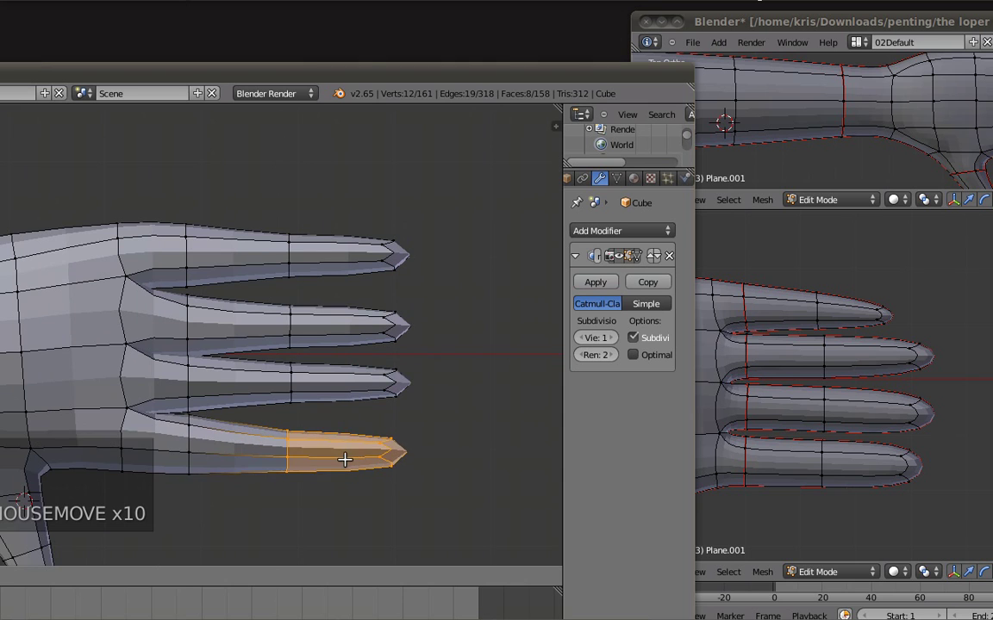
{"action": "left_click", "coordinate": [345, 459]}
{"action": "key", "text": "a"}
Step: Select all vertices of the index fingertip, including hidden ones, and move the tip slightly along Y toward the thumb side
{"action": "key", "text": "z"}
{"action": "key", "text": "b"}
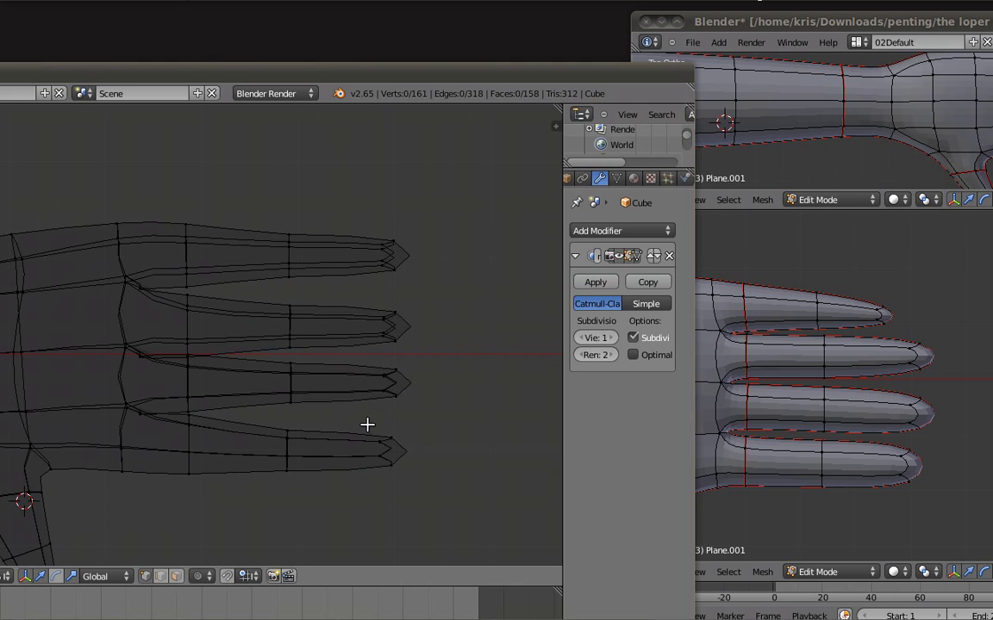
{"action": "left_click_drag", "start_coordinate": [375, 423], "coordinate": [415, 469]}
{"action": "key", "text": "z"}
{"action": "key", "text": "g"}
{"action": "key", "text": "y"}
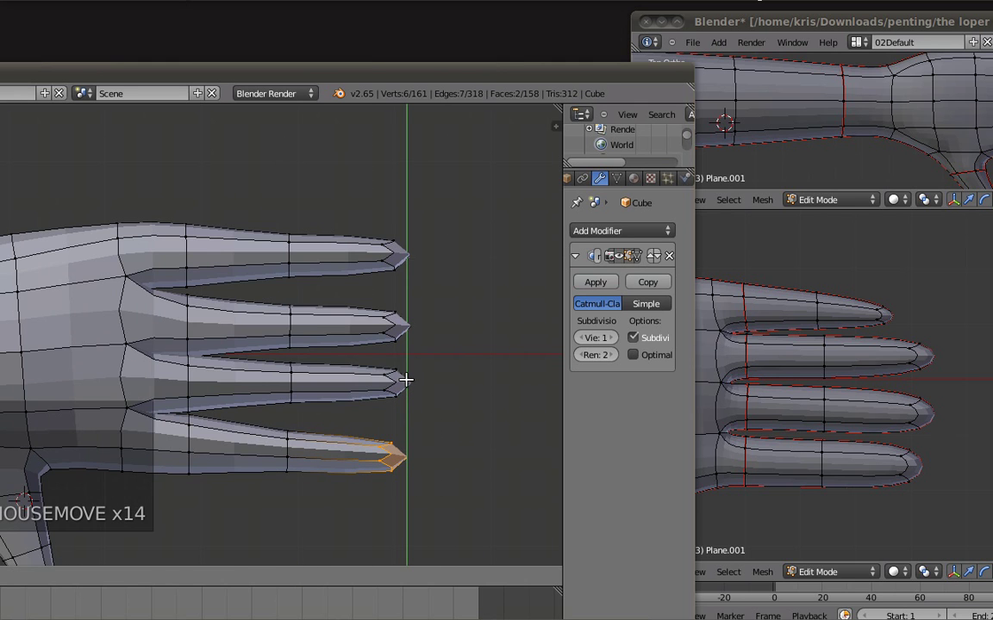
{"action": "key", "text": "Escape"}
Step: Slightly enlarge the middle edge loop of the index finger and clear the selection
{"action": "right_click", "coordinate": [284, 454], "text": "alt"}
{"action": "key", "text": "s"}
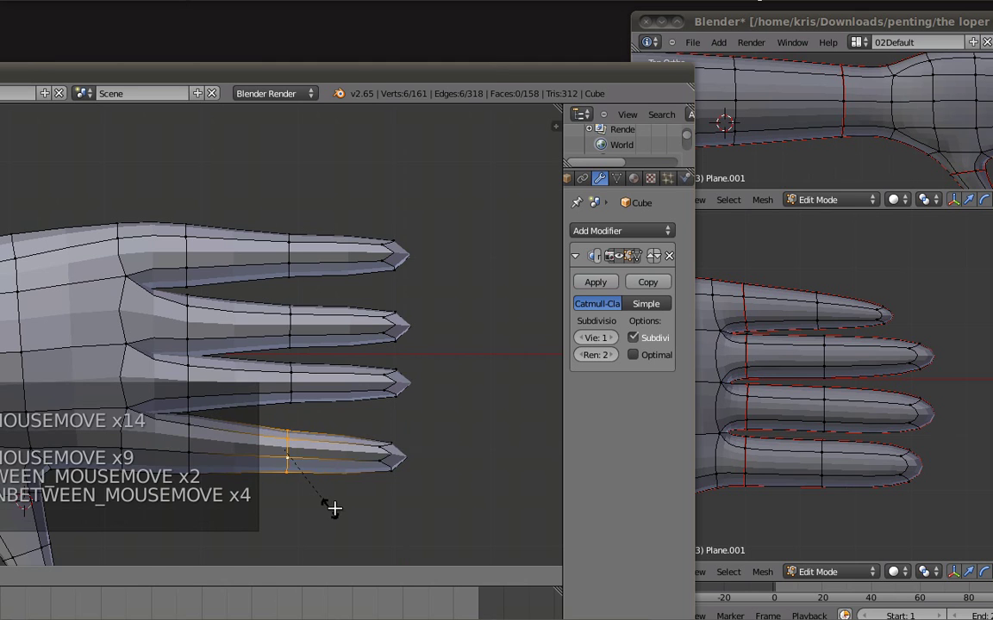
{"action": "left_click", "coordinate": [342, 514]}
{"action": "key", "text": "a"}
Step: Slightly enlarge the middle edge loops of the other three fingers, one finger at a time
{"action": "right_click", "coordinate": [288, 378], "text": "alt"}
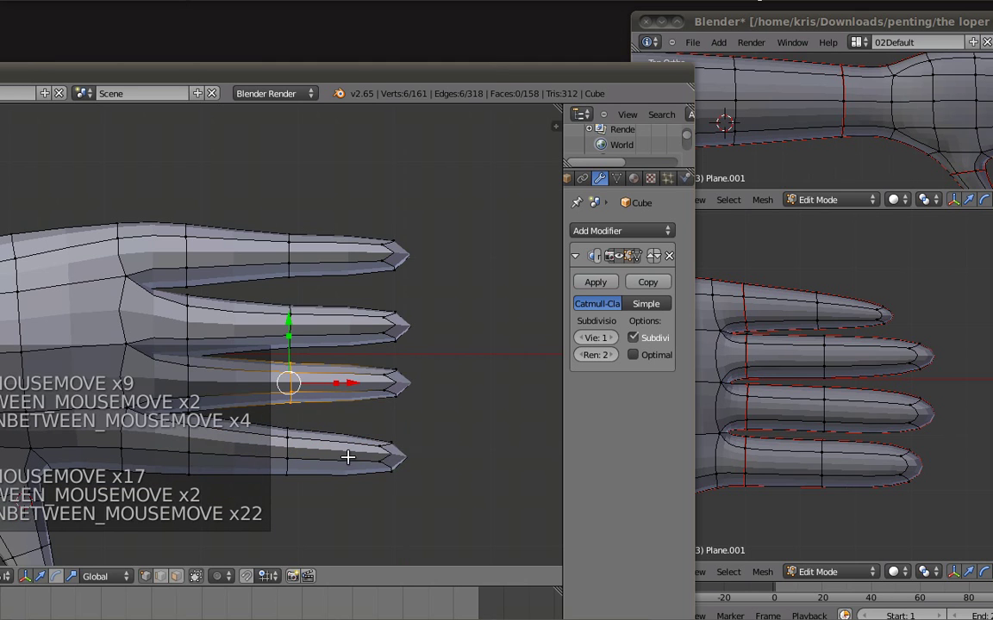
{"action": "key", "text": "s"}
{"action": "key", "text": "Escape"}
{"action": "right_click", "coordinate": [289, 327], "text": "alt"}
{"action": "key", "text": "s"}
{"action": "key", "text": "Escape"}
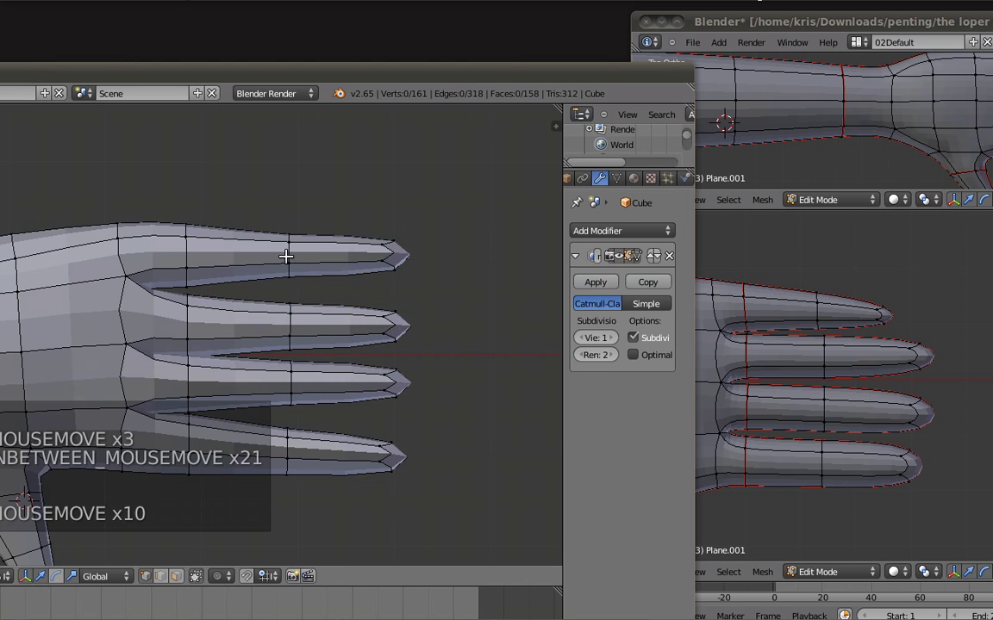
{"action": "right_click", "coordinate": [288, 260], "text": "alt"}
{"action": "key", "text": "s"}
{"action": "key", "text": "Escape"}
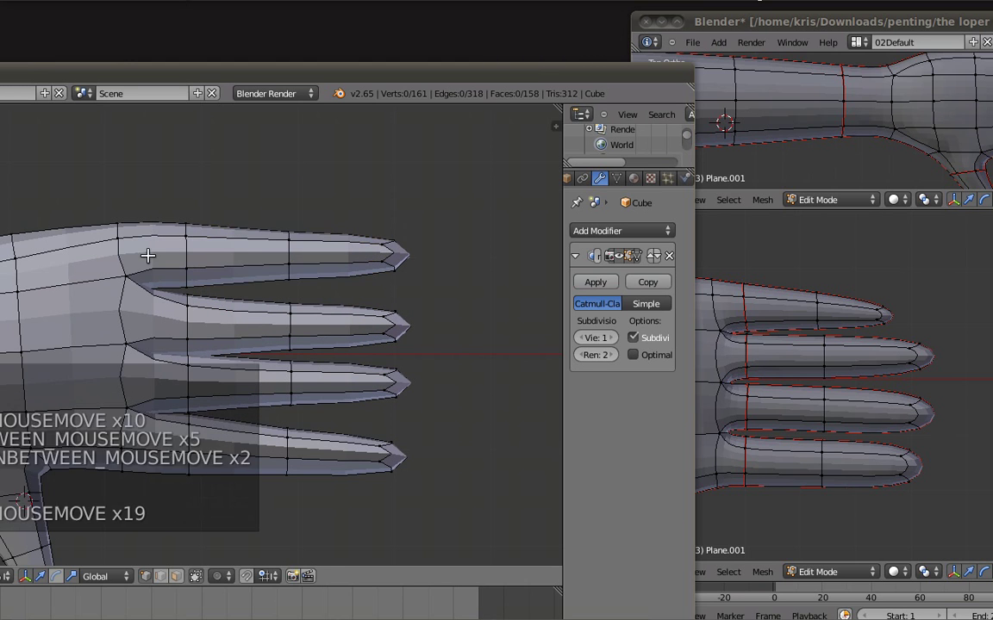
Step: Scale the base edge loop of the little finger slightly and clear the selection
{"action": "right_click", "coordinate": [183, 257], "text": "alt"}
{"action": "key", "text": "s"}
{"action": "key", "text": "Escape"}
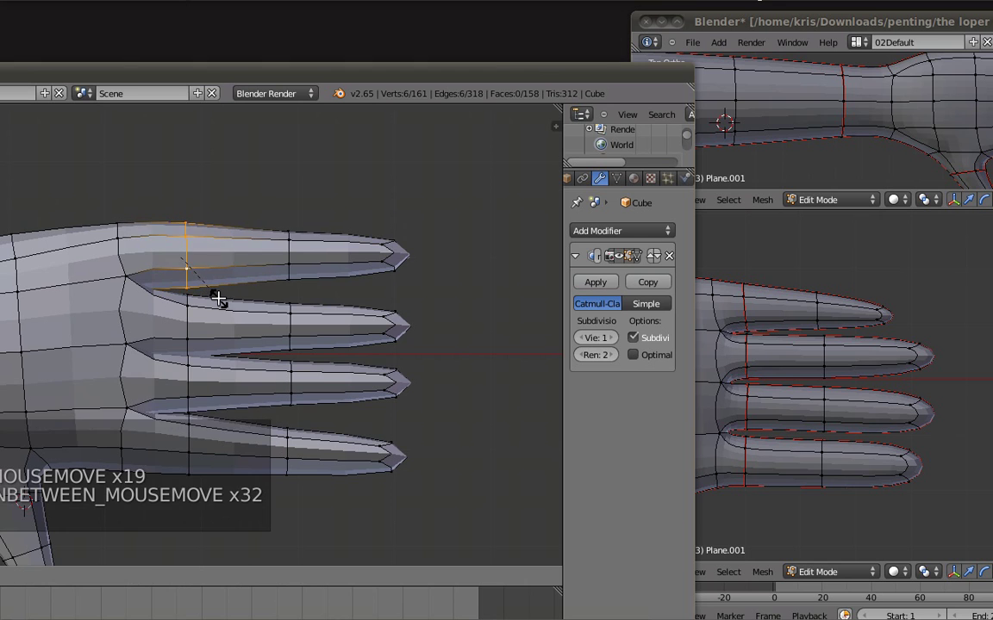
{"action": "key", "text": "a"}
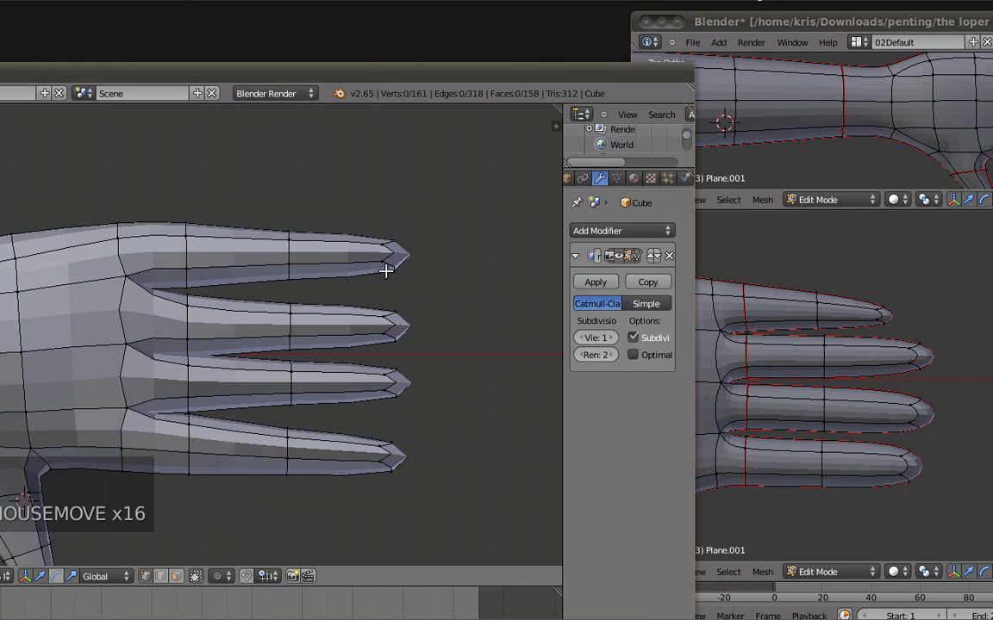
Step: Set the Subdivision Surface view level to 2
{"action": "middle_click_drag", "start_coordinate": [385, 277], "coordinate": [461, 267], "text": "shift"}
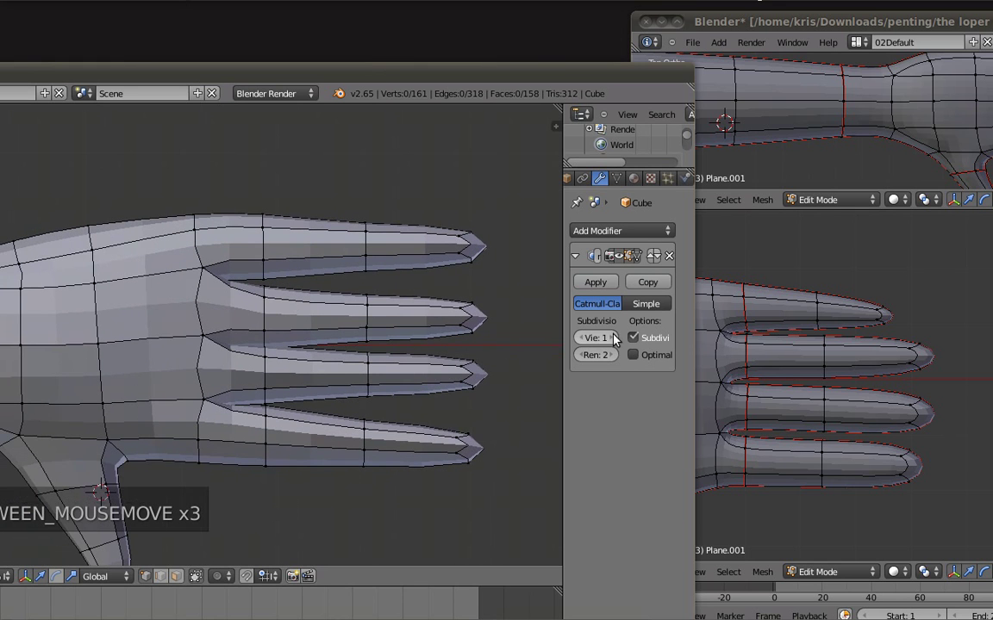
{"action": "left_click", "coordinate": [611, 337]}
{"action": "mouse_move", "coordinate": [323, 360]}
{"action": "middle_mouse_down"}
{"action": "mouse_move", "coordinate": [376, 354]}
{"action": "mouse_move", "coordinate": [327, 345]}
{"action": "mouse_move", "coordinate": [263, 220]}
{"action": "mouse_move", "coordinate": [322, 198]}
{"action": "mouse_move", "coordinate": [327, 284]}
{"action": "mouse_move", "coordinate": [306, 310]}
{"action": "mouse_move", "coordinate": [323, 315]}
{"action": "mouse_move", "coordinate": [345, 298]}
{"action": "middle_mouse_up"}
Step: From the front view, select all four fingers beyond the palm and flatten them slightly along Z
{"action": "key", "text": "b"}
{"action": "left_click_drag", "start_coordinate": [276, 203], "coordinate": [485, 343]}
{"action": "key", "text": "z"}
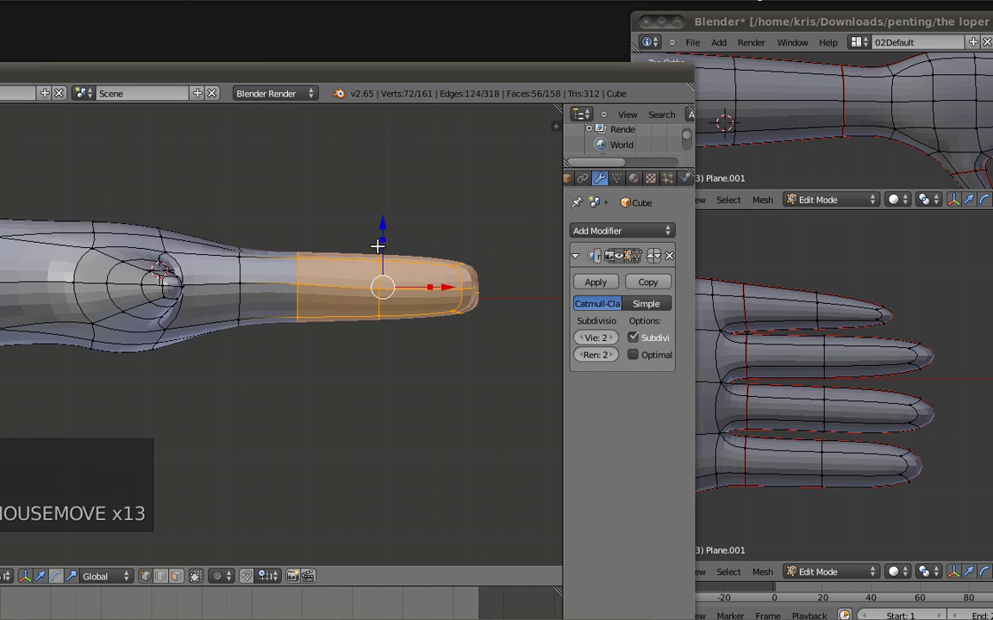
{"action": "key", "text": "s"}
{"action": "key", "text": "z"}
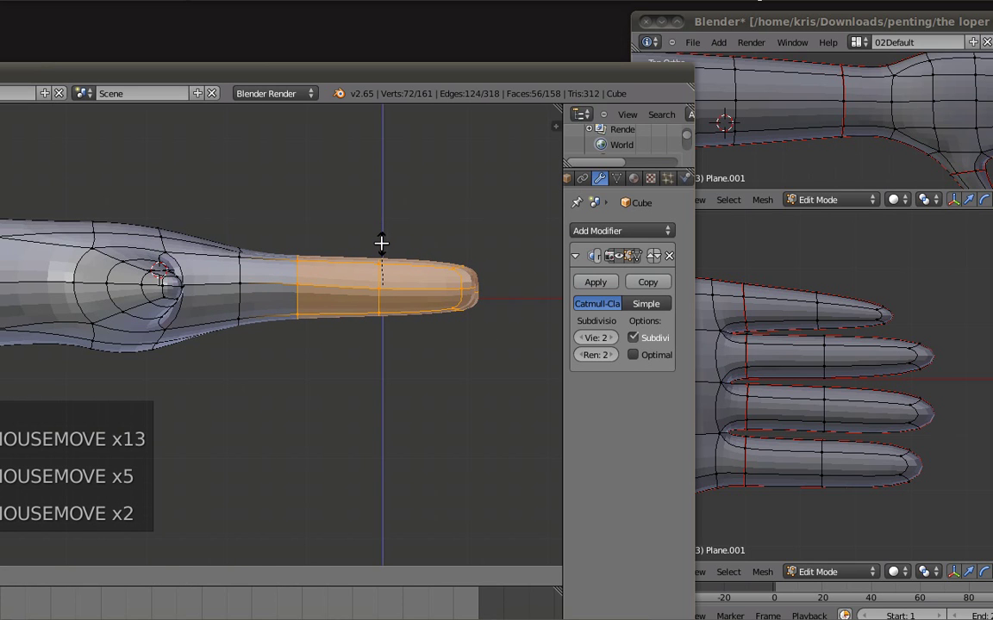
{"action": "left_click", "coordinate": [382, 243]}
Step: Lower the selected fingers along Z, rotate them slightly downward, and clear the selection
{"action": "left_click_drag", "start_coordinate": [381, 223], "coordinate": [385, 232]}
{"action": "key", "text": "Escape"}
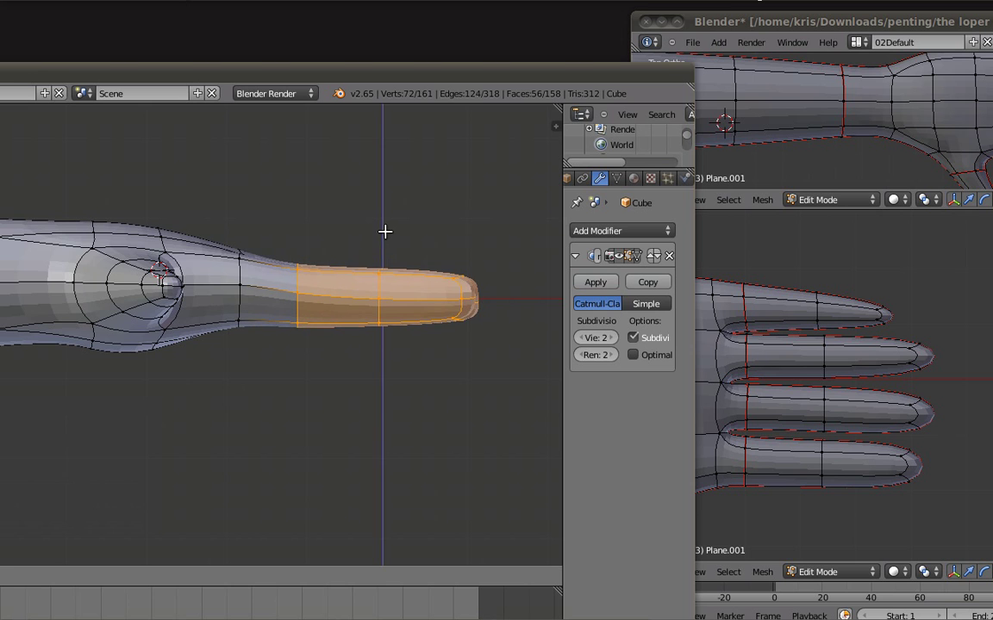
{"action": "key", "text": "r"}
{"action": "left_click", "coordinate": [483, 229]}
{"action": "key", "text": "a"}
Step: Select the whole little finger from the top view, including hidden vertices, and place the 3D cursor at its base
{"action": "middle_click_drag", "start_coordinate": [35, 324], "coordinate": [220, 419], "text": "shift"}
{"action": "scroll", "coordinate": [366, 306], "scroll_direction": "down", "scroll_amount": 3}
{"action": "scroll", "coordinate": [318, 225], "scroll_direction": "up", "scroll_amount": 2}
{"action": "middle_click_drag", "start_coordinate": [235, 368], "coordinate": [412, 279]}
{"action": "key", "text": "z"}
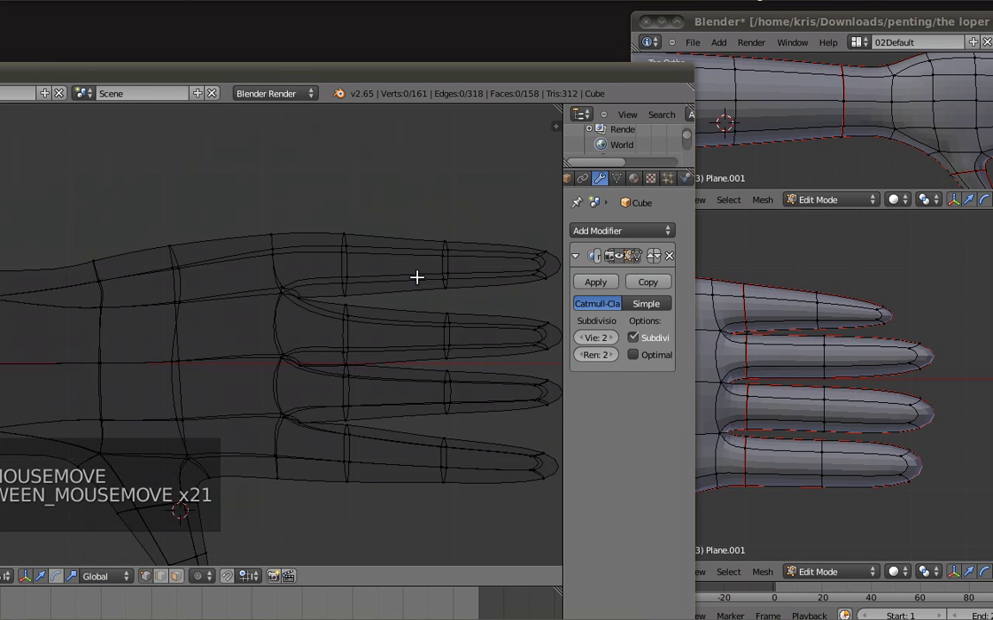
{"action": "key", "text": "b"}
{"action": "left_click_drag", "start_coordinate": [333, 208], "coordinate": [454, 299]}
{"action": "key", "text": "b"}
{"action": "left_click_drag", "start_coordinate": [486, 218], "coordinate": [573, 291]}
{"action": "key", "text": "z"}
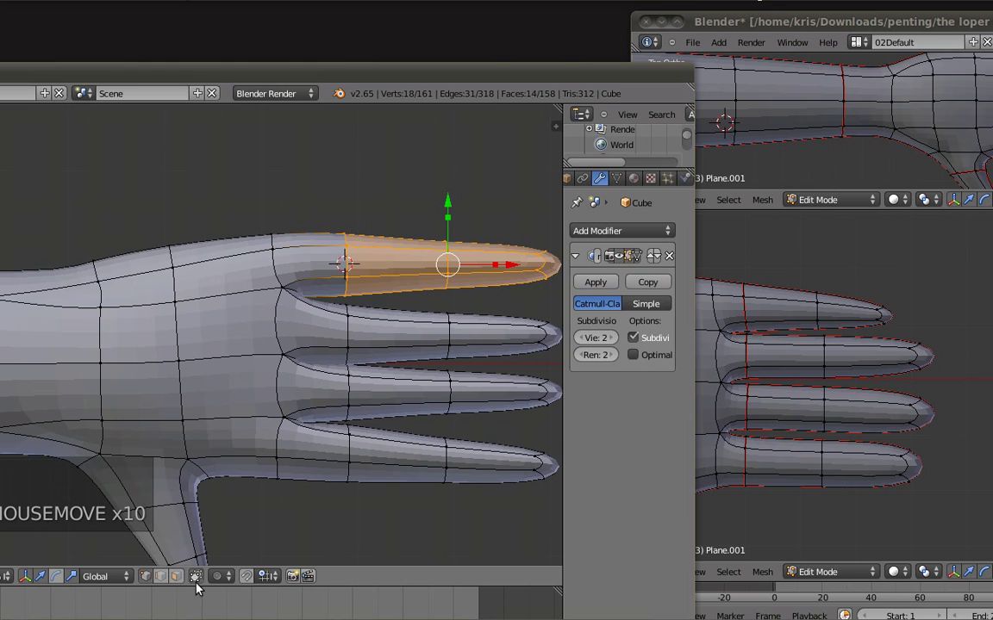
Step: Bring the full modeling window back into view and set the pivot point to 3D Cursor
{"action": "left_click_drag", "start_coordinate": [465, 70], "coordinate": [955, 142]}
{"action": "left_click", "coordinate": [254, 138]}
{"action": "left_click", "coordinate": [295, 515]}
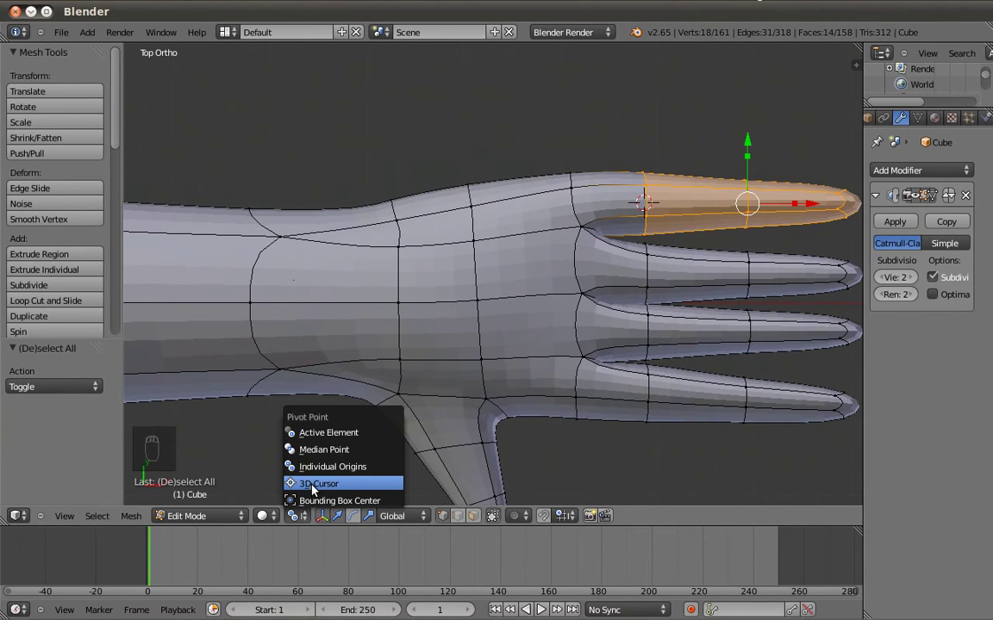
{"action": "left_click", "coordinate": [313, 484]}
Step: Center the 3D cursor in the little finger's base using the front view, and scale the finger down to 0.873 around it
{"action": "middle_click_drag", "start_coordinate": [473, 395], "coordinate": [401, 381], "text": "shift"}
{"action": "key", "text": "KP_1"}
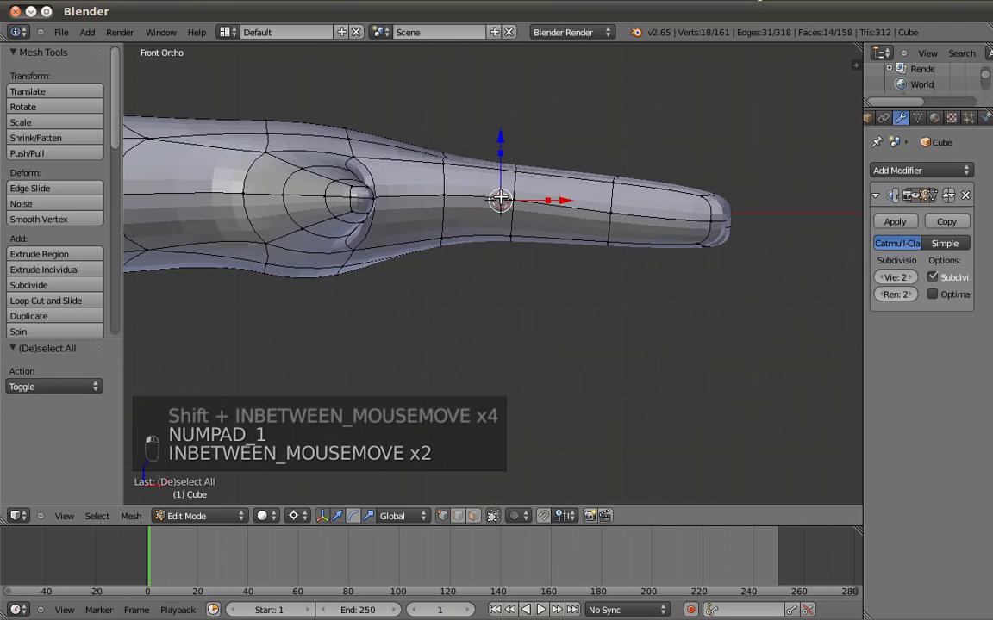
{"action": "key", "text": "KP_7"}
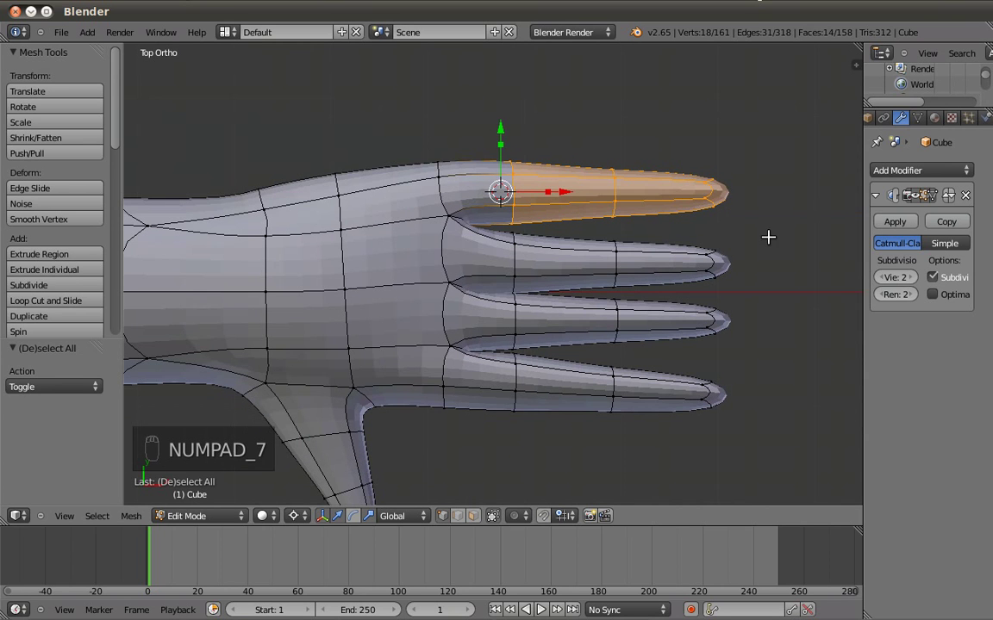
{"action": "key", "text": "s"}
{"action": "left_click", "coordinate": [729, 230]}
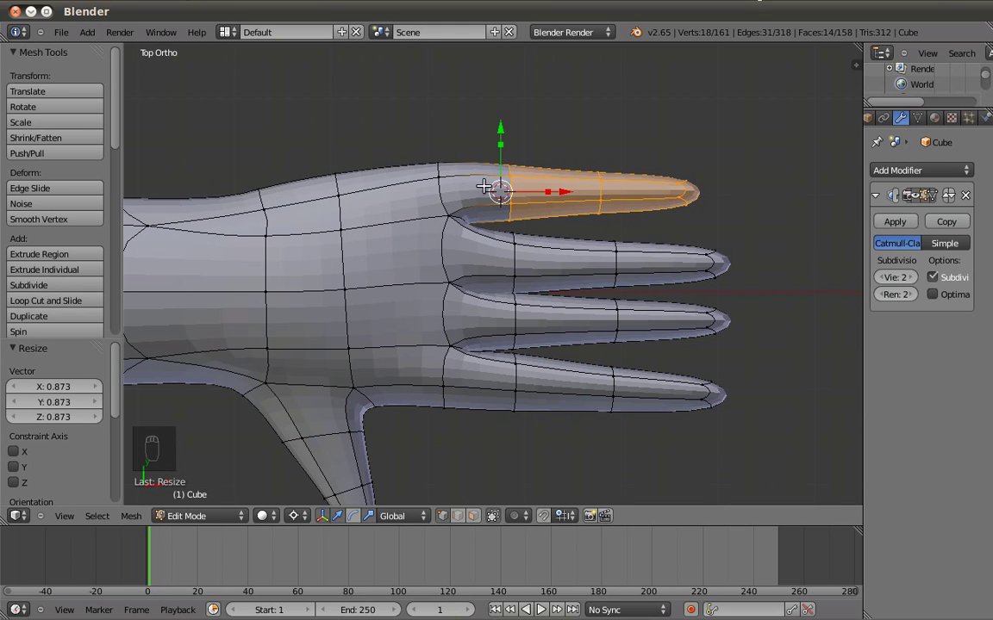
Step: Reposition the 3D cursor slightly closer to the palm and scale the little finger down to 0.829 around it
{"action": "scroll", "coordinate": [607, 211], "scroll_direction": "up", "scroll_amount": 3}
{"action": "middle_click_drag", "start_coordinate": [607, 207], "coordinate": [536, 265], "text": "shift"}
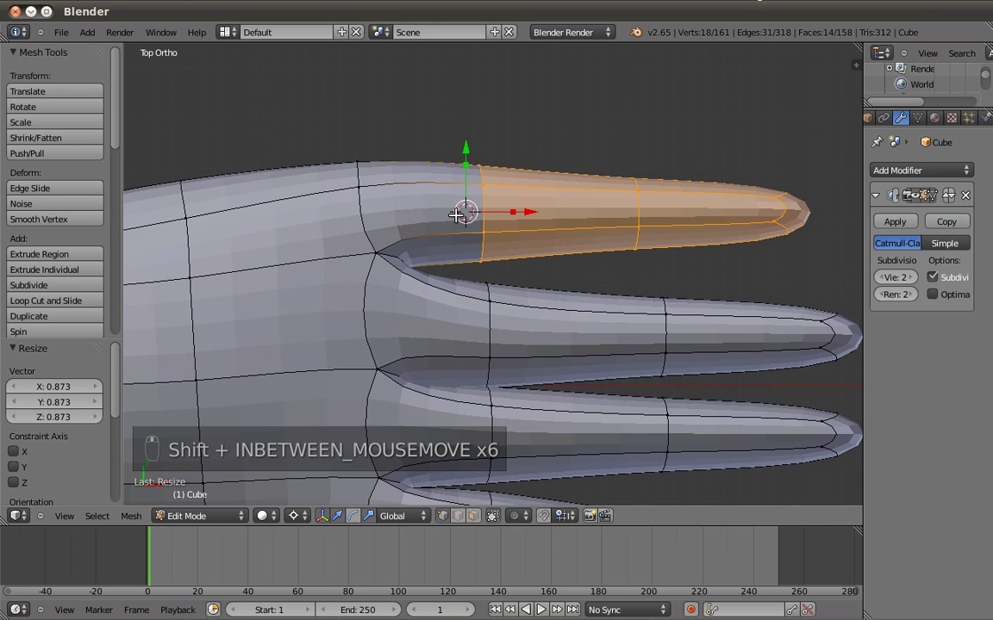
{"action": "scroll", "coordinate": [488, 229], "scroll_direction": "down", "scroll_amount": 2}
{"action": "scroll", "coordinate": [485, 221], "scroll_direction": "up", "scroll_amount": 2}
{"action": "scroll", "coordinate": [531, 290], "scroll_direction": "down", "scroll_amount": 3}
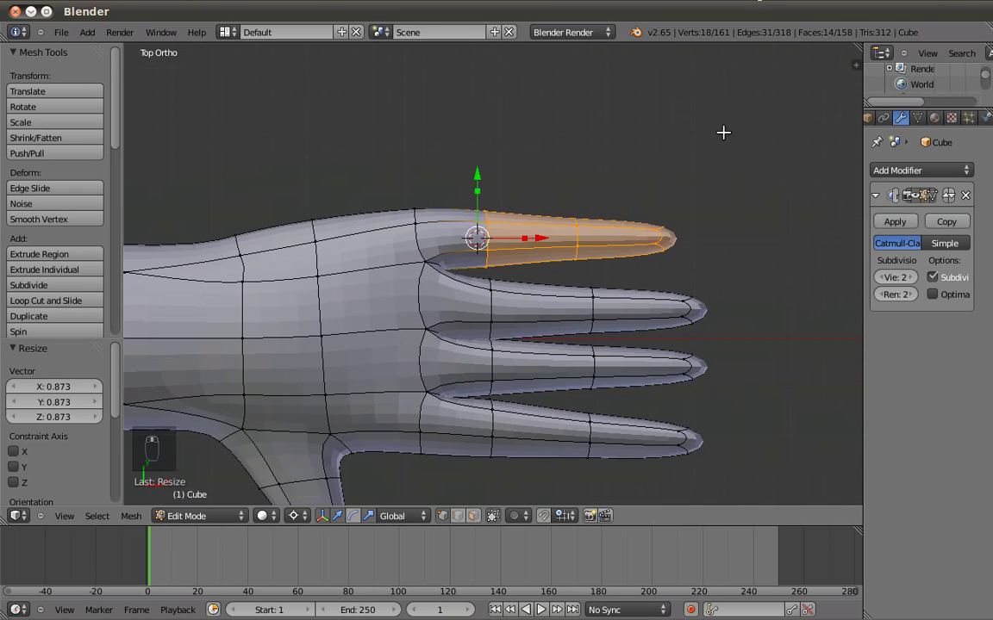
{"action": "key", "text": "s"}
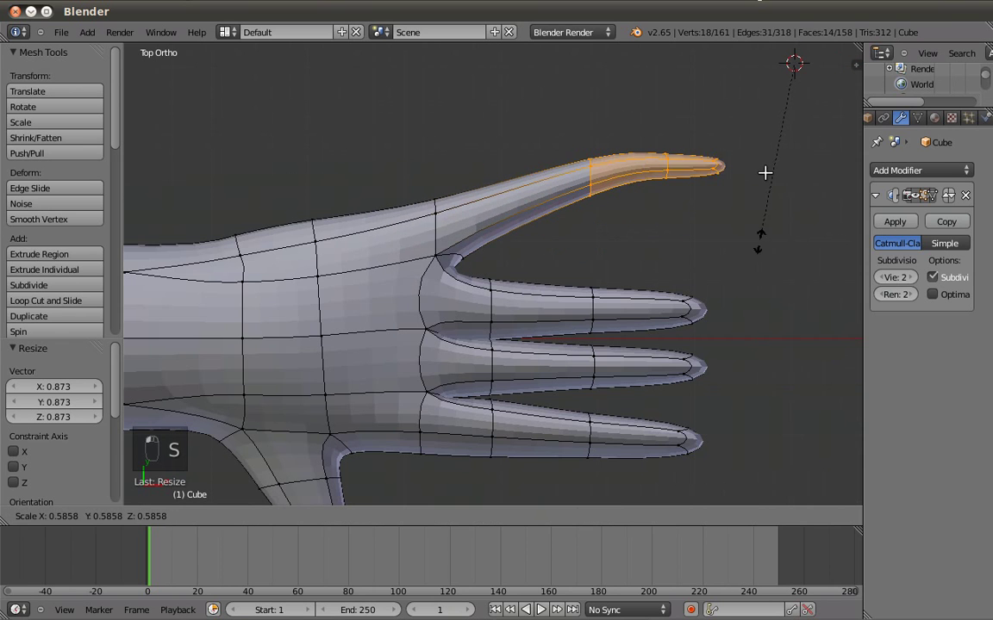
{"action": "right_click", "coordinate": [768, 167]}
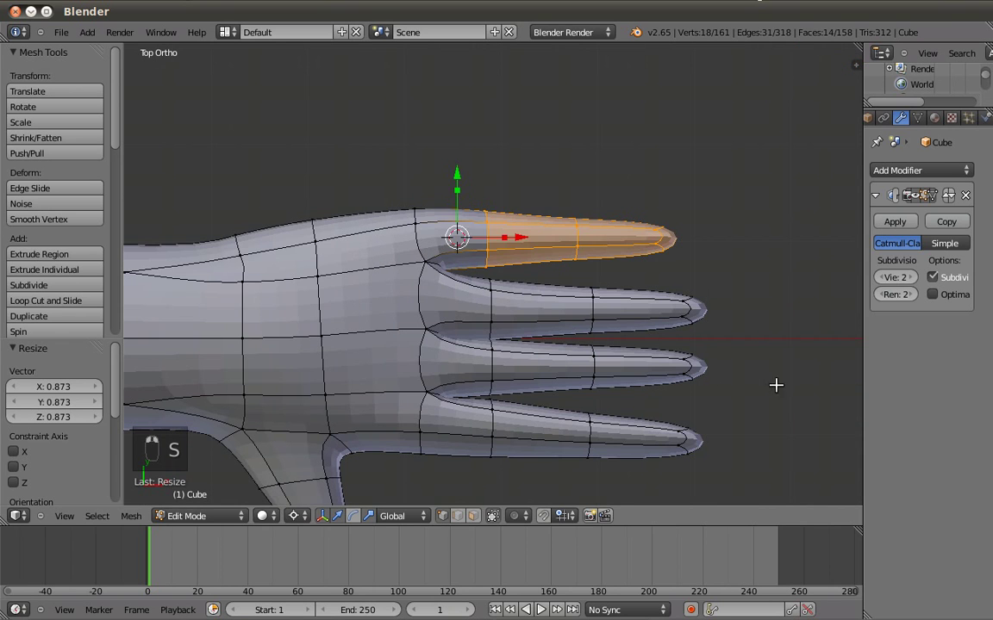
{"action": "key", "text": "s"}
{"action": "left_click", "coordinate": [714, 350]}
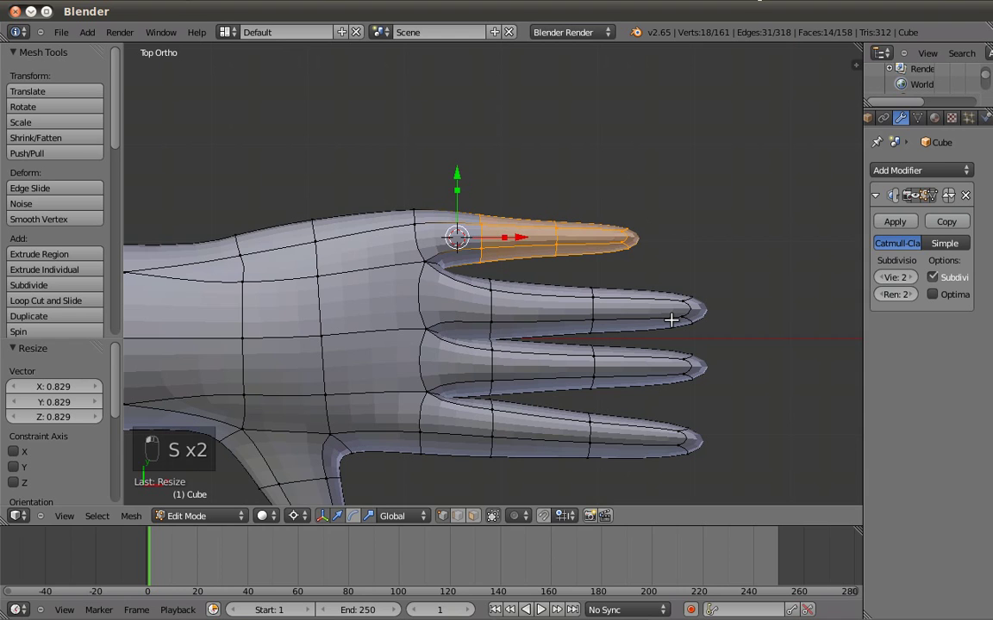
Step: Fine-tune the little finger's size by scaling it 1.001 around the 3D cursor, and clear the selection
{"action": "left_click_drag", "start_coordinate": [459, 168], "coordinate": [461, 168]}
{"action": "right_click", "coordinate": [461, 168]}
{"action": "key", "text": "s"}
{"action": "left_click", "coordinate": [730, 358]}
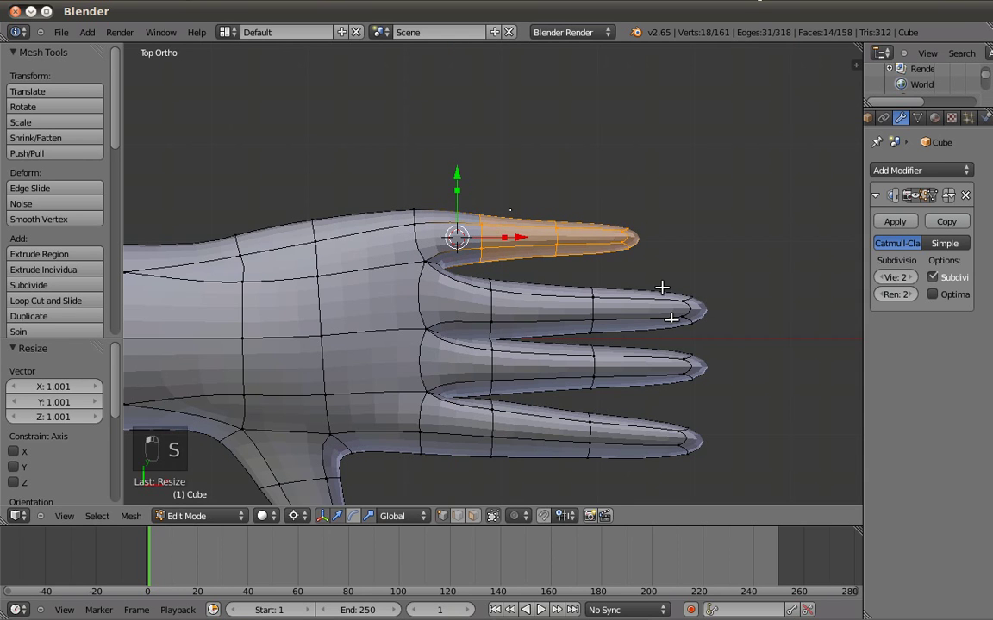
{"action": "scroll", "coordinate": [672, 286], "scroll_direction": "up", "scroll_amount": 1}
{"action": "middle_click_drag", "start_coordinate": [718, 286], "coordinate": [705, 285], "text": "shift"}
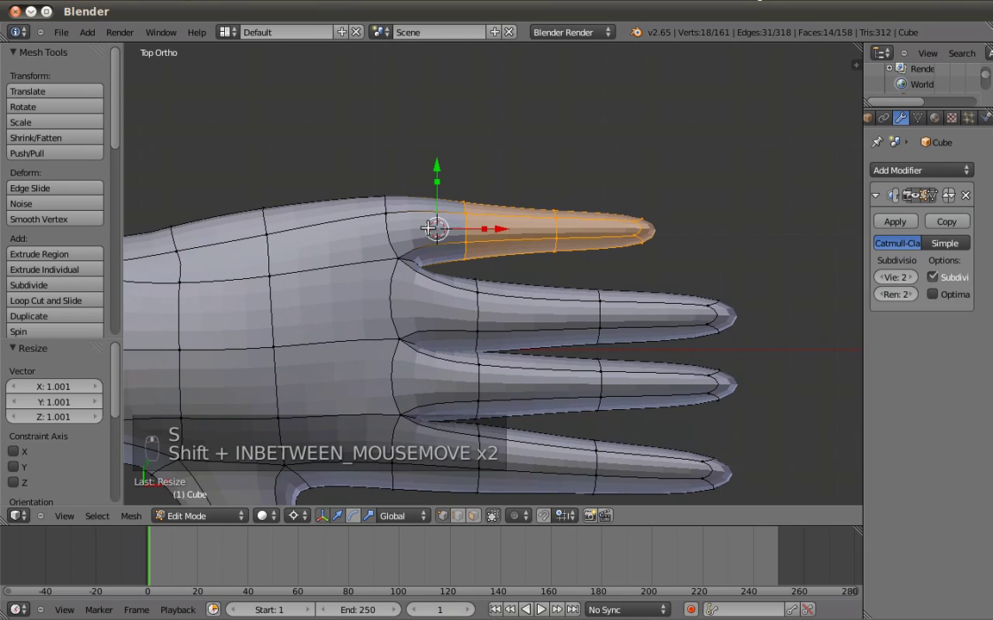
{"action": "left_click_drag", "start_coordinate": [438, 241], "coordinate": [441, 237]}
{"action": "key", "text": "a"}
Step: Select the two face rings around the little finger and scale them slightly along Z
{"action": "key", "text": "z"}
{"action": "middle_click_drag", "start_coordinate": [546, 372], "coordinate": [488, 454]}
{"action": "key", "text": "z"}
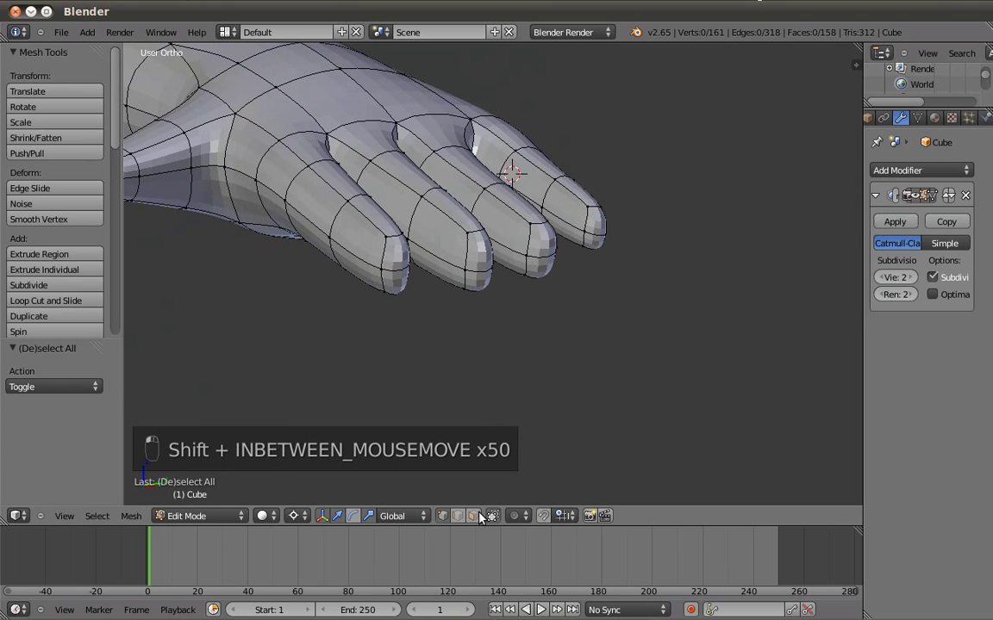
{"action": "right_click", "coordinate": [514, 177], "text": "alt+shift"}
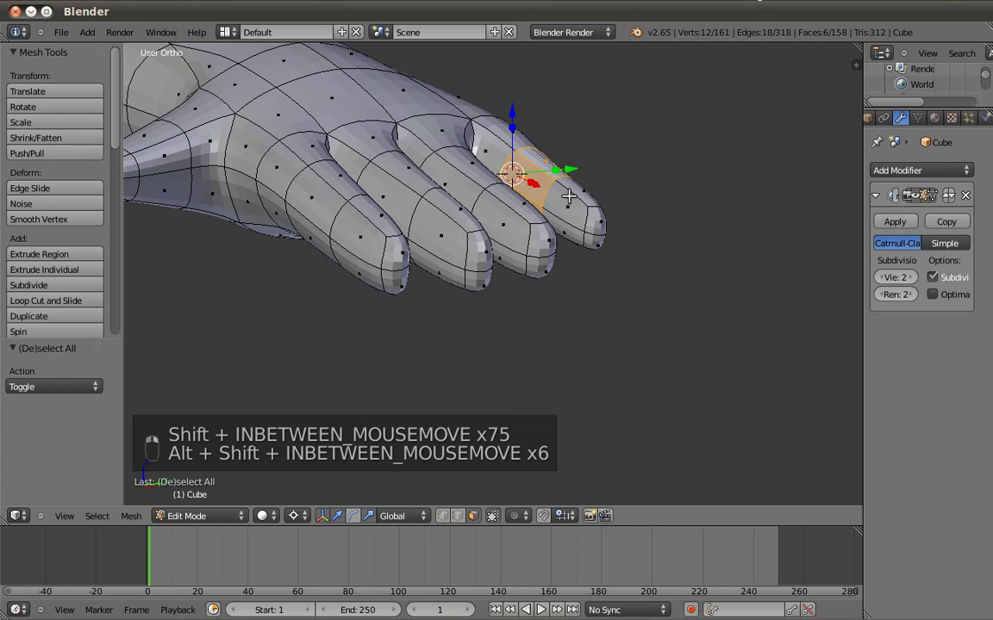
{"action": "right_click", "coordinate": [555, 200], "text": "alt+shift"}
{"action": "middle_click_drag", "start_coordinate": [543, 156], "coordinate": [363, 137]}
{"action": "left_click_drag", "start_coordinate": [560, 140], "coordinate": [557, 138]}
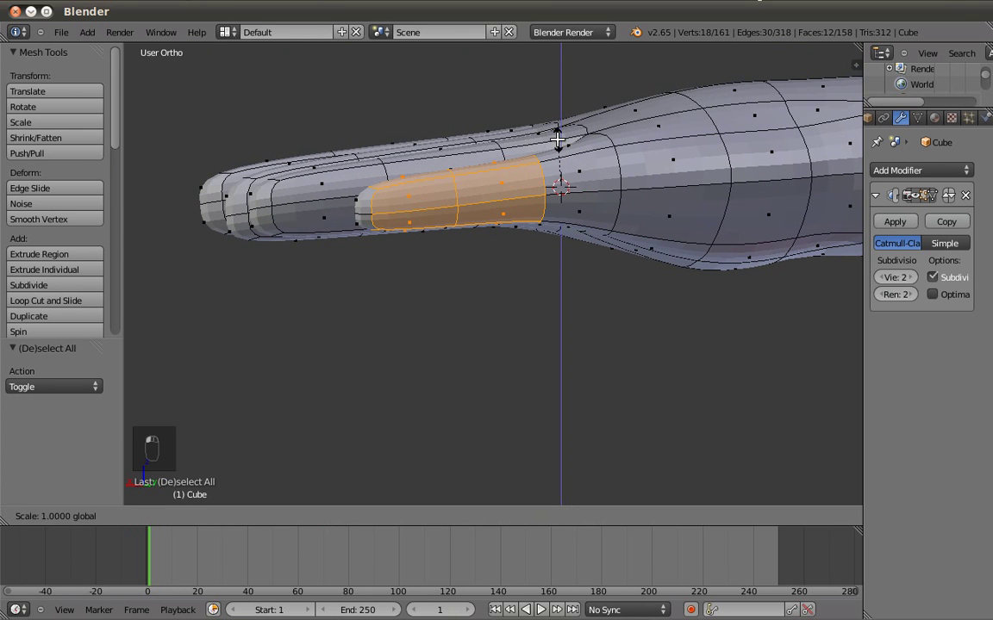
{"action": "left_click", "coordinate": [558, 142]}
Step: Select the two end faces of the little finger and set the pivot point to Median Point
{"action": "key", "text": "a"}
{"action": "middle_click_drag", "start_coordinate": [403, 236], "coordinate": [523, 266]}
{"action": "right_click", "coordinate": [463, 246], "text": "shift"}
{"action": "left_click", "coordinate": [295, 515]}
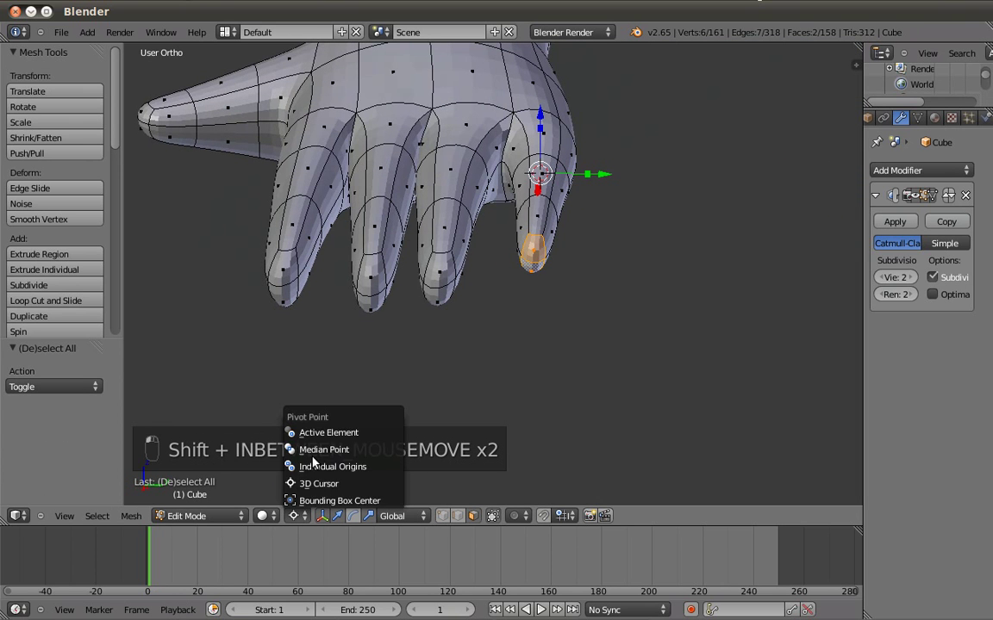
{"action": "left_click", "coordinate": [315, 449]}
{"action": "middle_click_drag", "start_coordinate": [408, 174], "coordinate": [443, 161]}
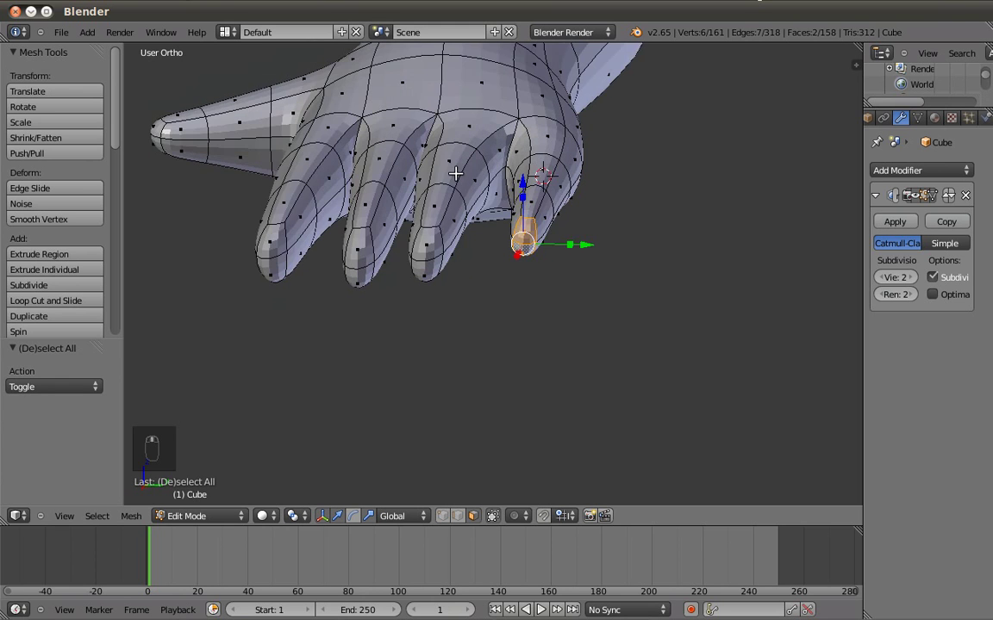
Step: Scale the little finger's end faces down along Z from the right side view
{"action": "key", "text": "KP_1"}
{"action": "key", "text": "KP_3"}
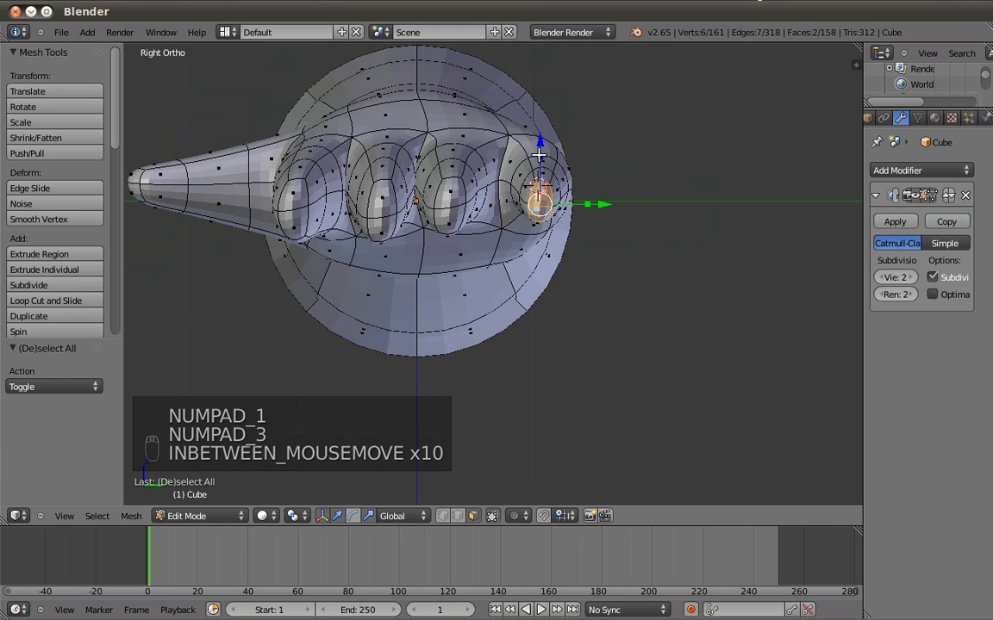
{"action": "key", "text": "s"}
{"action": "key", "text": "z"}
{"action": "left_click", "coordinate": [540, 159]}
{"action": "key", "text": "a"}
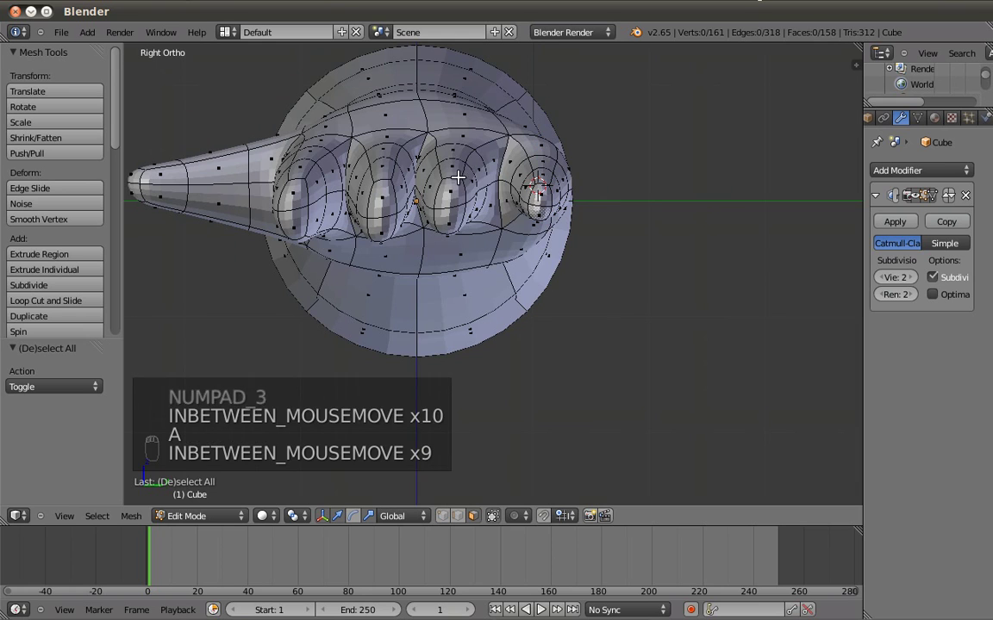
Step: Select the two face rings around the ring finger and scale them down along Z
{"action": "right_click", "coordinate": [462, 162], "text": "alt+shift"}
{"action": "right_click", "coordinate": [466, 153], "text": "alt+shift"}
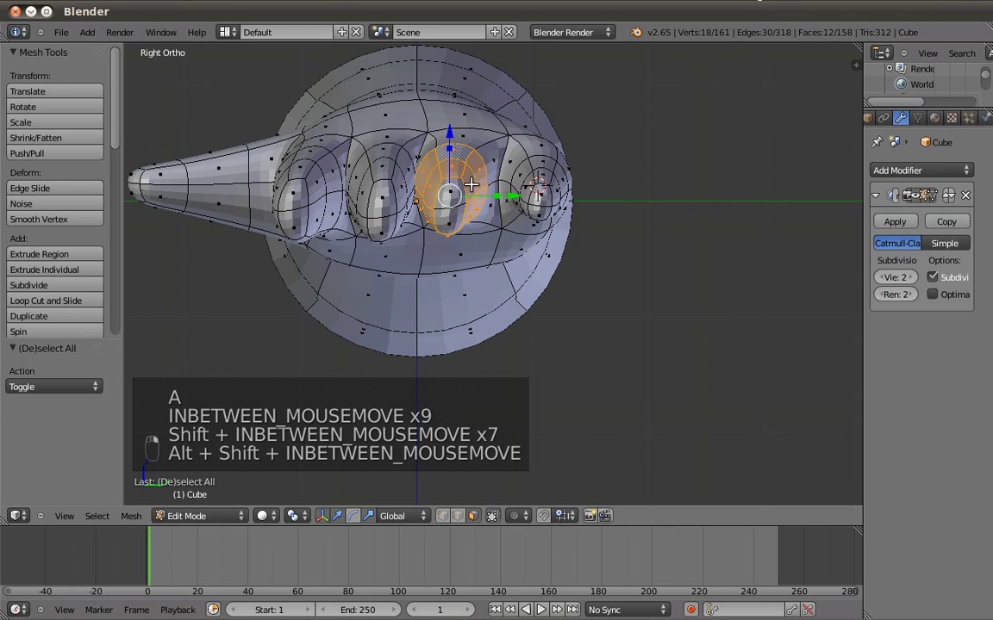
{"action": "key", "text": "s"}
{"action": "key", "text": "z"}
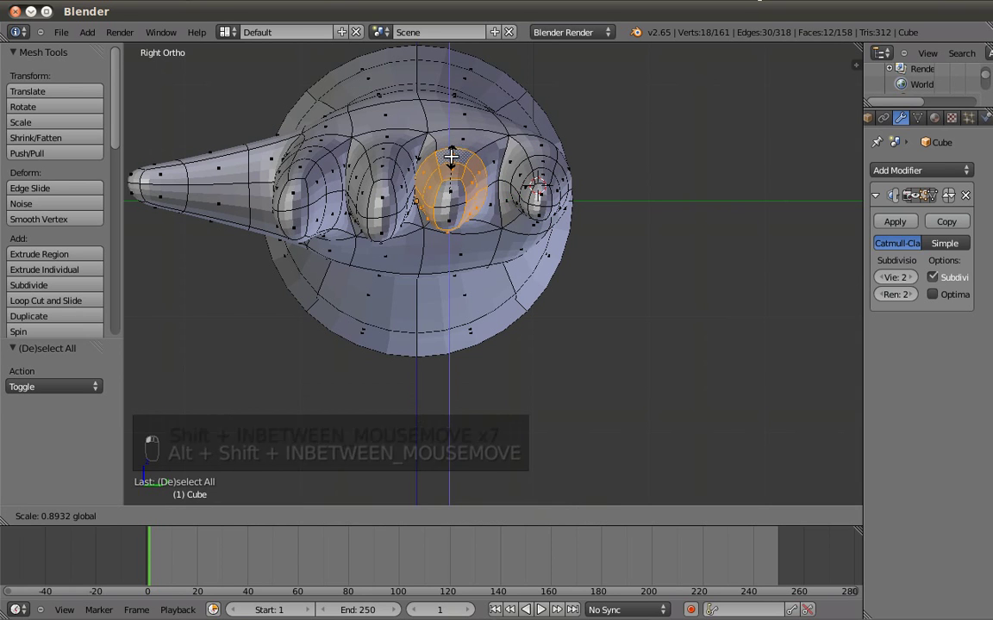
{"action": "left_click", "coordinate": [452, 160]}
{"action": "key", "text": "a"}
Step: Select the two end faces of the ring finger and flatten them along Z
{"action": "right_click", "coordinate": [452, 215], "text": "shift"}
{"action": "key", "text": "s"}
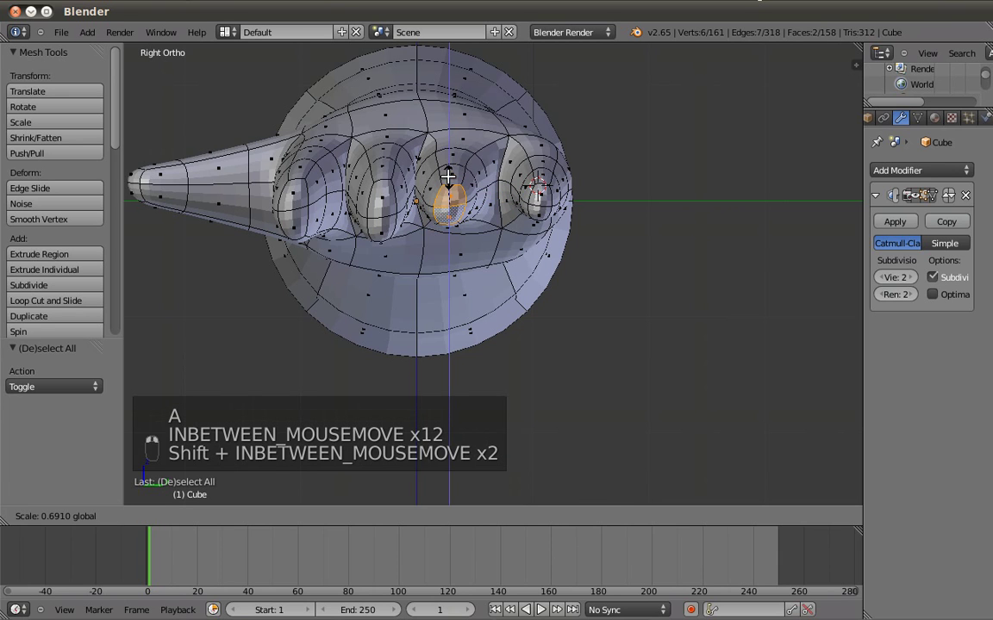
{"action": "left_click", "coordinate": [448, 174]}
{"action": "key", "text": "a"}
Step: Select the two end faces of the middle finger and scale them down along Z
{"action": "right_click", "coordinate": [384, 197]}
{"action": "right_click", "coordinate": [383, 222], "text": "shift"}
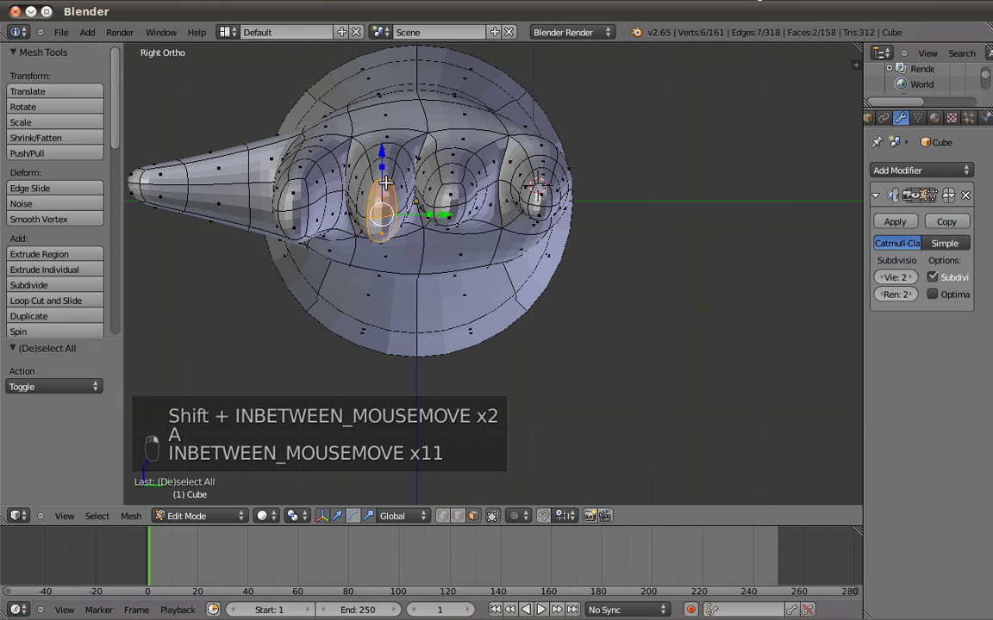
{"action": "left_click_drag", "start_coordinate": [380, 169], "coordinate": [381, 186]}
{"action": "key", "text": "a"}
Step: Select the two end faces of the index finger and adjust their scale slightly along Z
{"action": "right_click", "coordinate": [298, 198]}
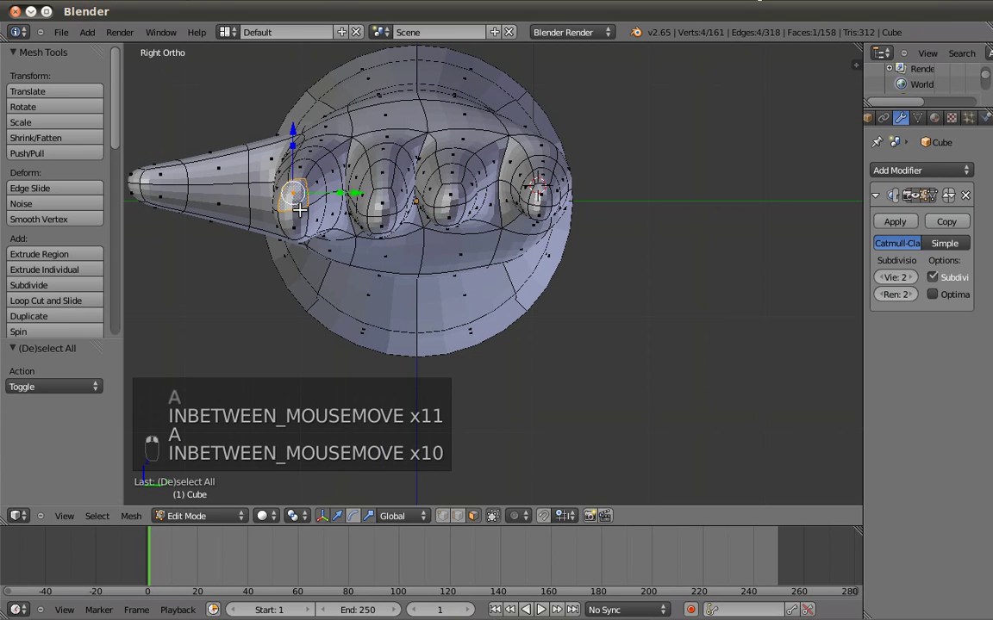
{"action": "right_click", "coordinate": [299, 224], "text": "shift"}
{"action": "left_click_drag", "start_coordinate": [297, 175], "coordinate": [297, 171]}
{"action": "key", "text": "a"}
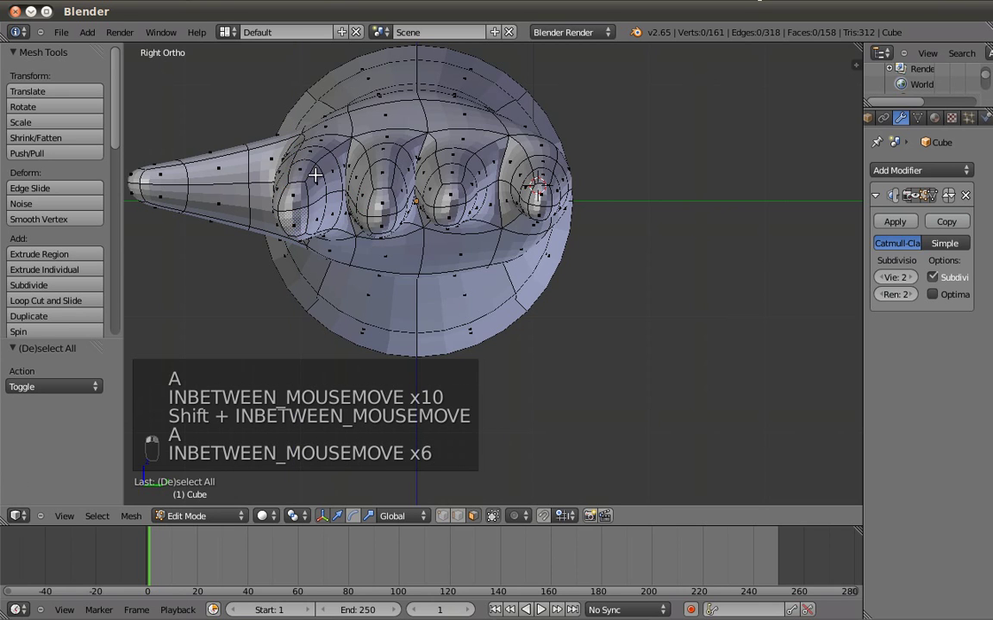
Step: Select the index finger's two edge loops and scale them along Z
{"action": "right_click", "coordinate": [320, 163], "text": "alt+shift"}
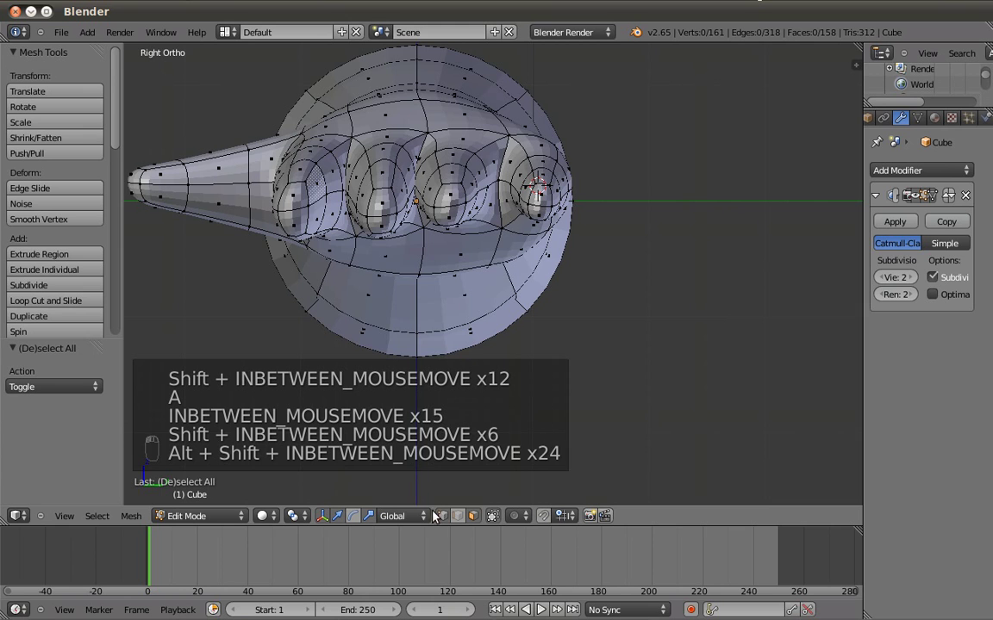
{"action": "right_click", "coordinate": [302, 144], "text": "alt+shift"}
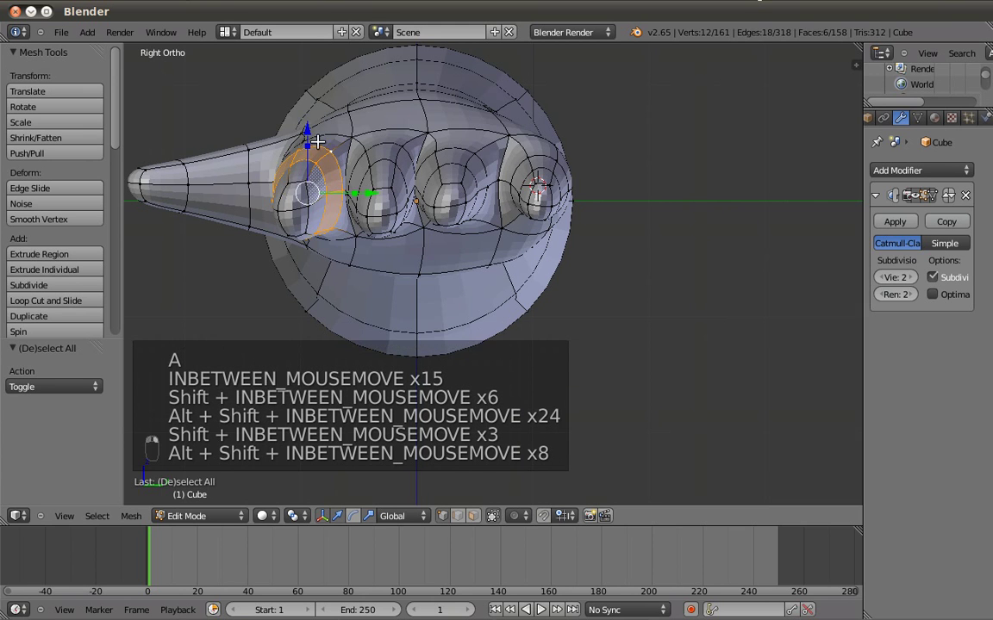
{"action": "key", "text": "s"}
{"action": "key", "text": "z"}
{"action": "key", "text": "a"}
Step: Select the middle finger's outer edge loop and scale it down along Z from the front view
{"action": "middle_click_drag", "start_coordinate": [483, 216], "coordinate": [523, 226]}
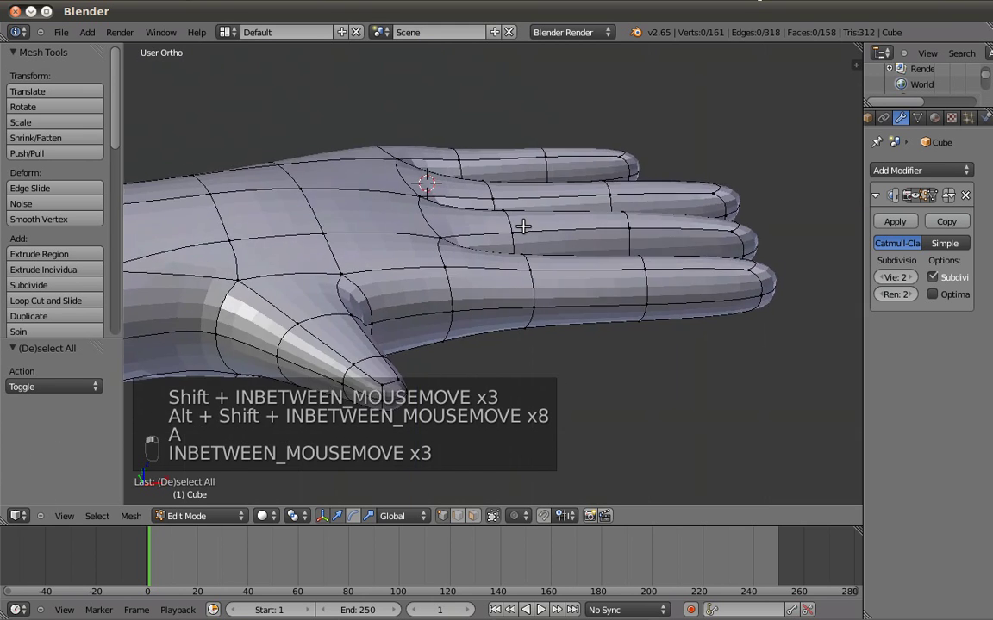
{"action": "key", "text": "KP_3"}
{"action": "key", "text": "KP_1"}
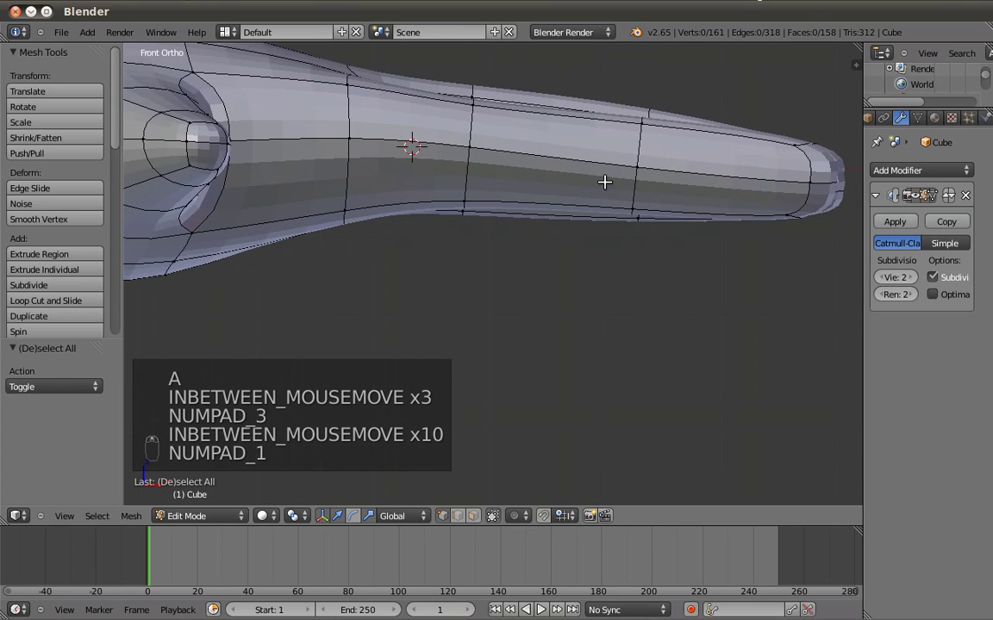
{"action": "right_click", "coordinate": [643, 133], "text": "alt+shift"}
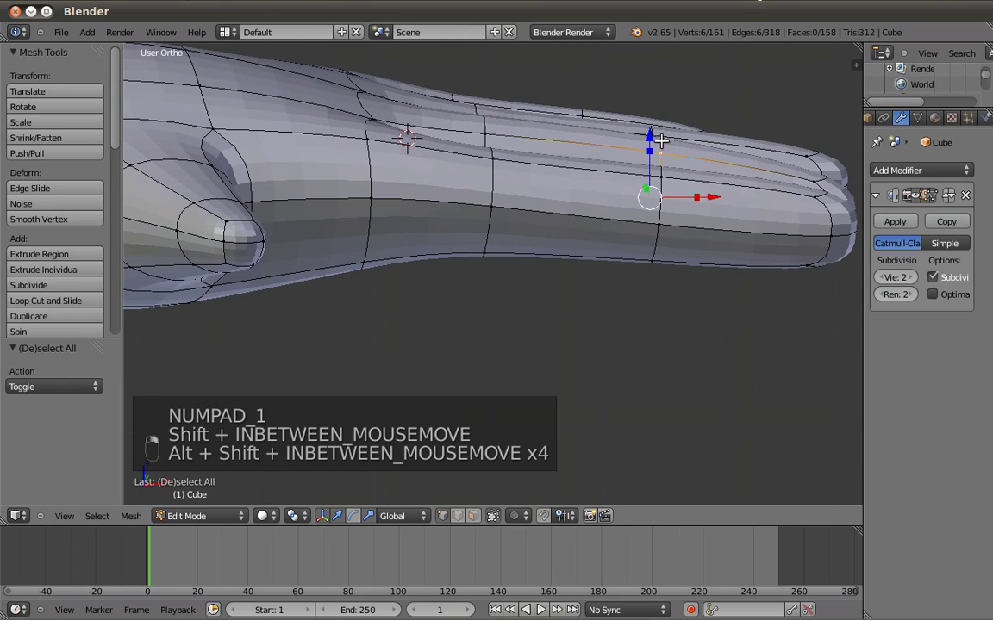
{"action": "left_click_drag", "start_coordinate": [638, 123], "coordinate": [636, 132]}
{"action": "key", "text": "a"}
Step: Select the middle finger's edge loop nearer the palm and scale it to about 0.84 along Z
{"action": "right_click", "coordinate": [468, 93], "text": "alt+shift"}
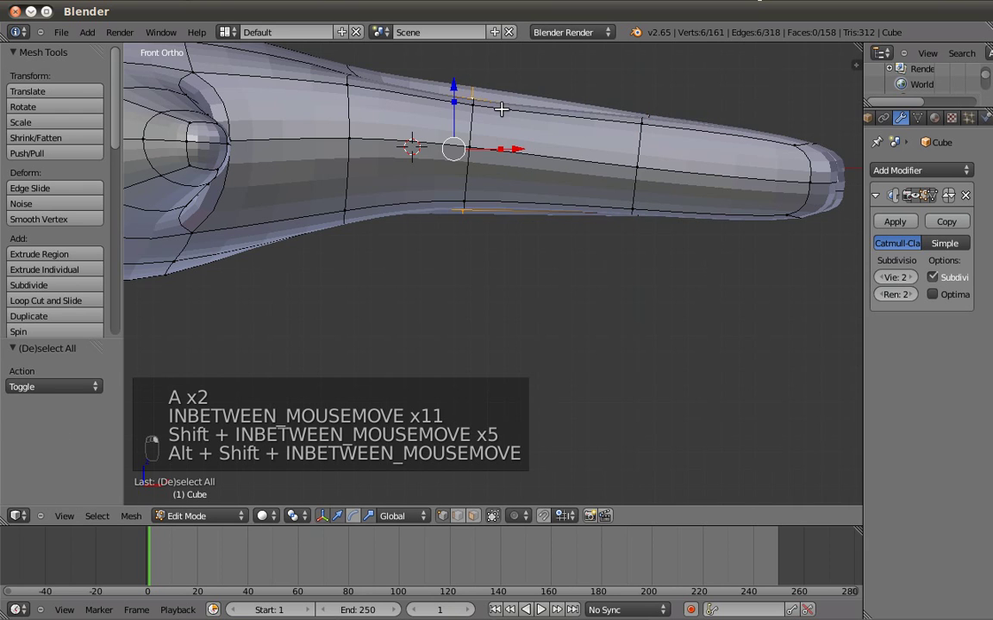
{"action": "middle_click_drag", "start_coordinate": [494, 93], "coordinate": [508, 112], "text": "shift"}
{"action": "left_click_drag", "start_coordinate": [465, 123], "coordinate": [464, 126]}
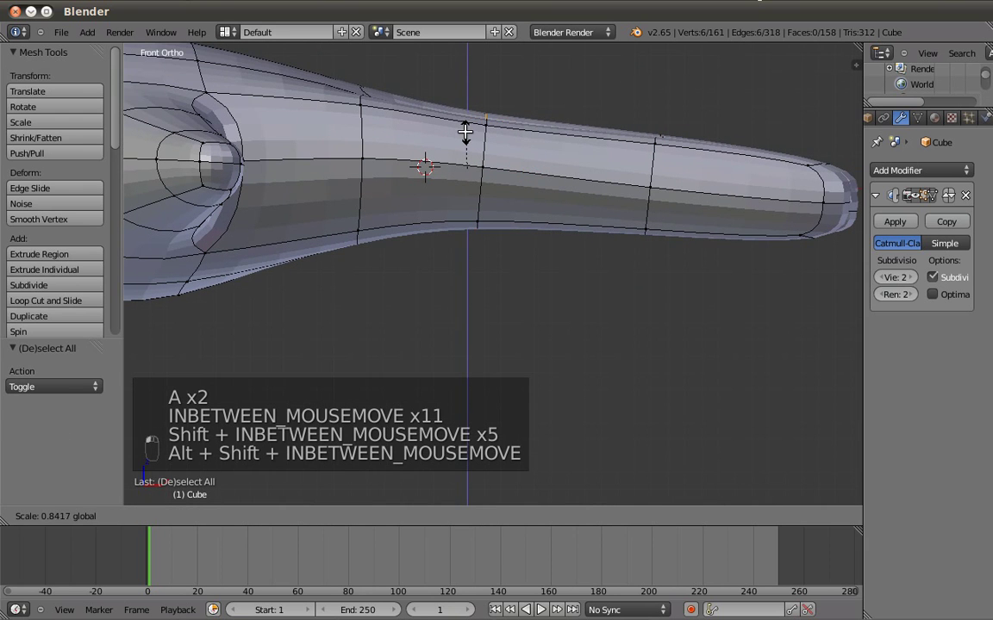
{"action": "left_click", "coordinate": [465, 131]}
{"action": "key", "text": "a"}
Step: Show the hand from the top and shift the modeling window aside to reveal the reference hand
{"action": "key", "text": "z"}
{"action": "middle_click_drag", "start_coordinate": [470, 126], "coordinate": [540, 282]}
{"action": "key", "text": "KP_7"}
{"action": "key", "text": "z"}
{"action": "mouse_move", "coordinate": [694, 300]}
{"action": "middle_mouse_down", "text": "shift"}
{"action": "mouse_move", "coordinate": [656, 280]}
{"action": "mouse_move", "coordinate": [642, 237]}
{"action": "middle_mouse_up", "text": "shift"}
{"action": "scroll", "coordinate": [643, 237], "scroll_direction": "down", "scroll_amount": 2}
{"action": "left_click_drag", "start_coordinate": [790, 13], "coordinate": [251, 42]}
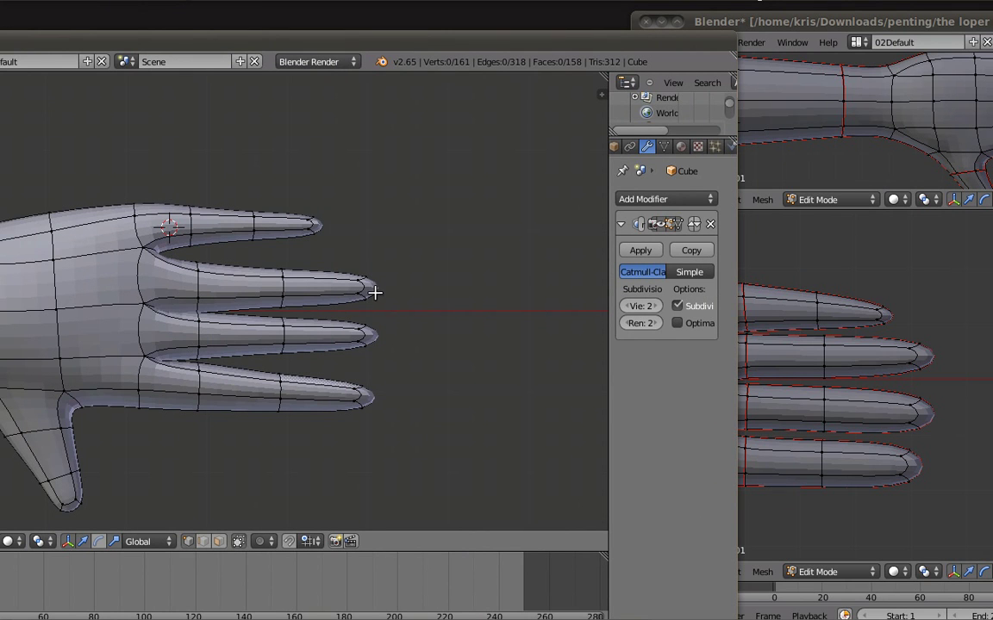
{"action": "scroll", "coordinate": [234, 344], "scroll_direction": "up", "scroll_amount": 1}
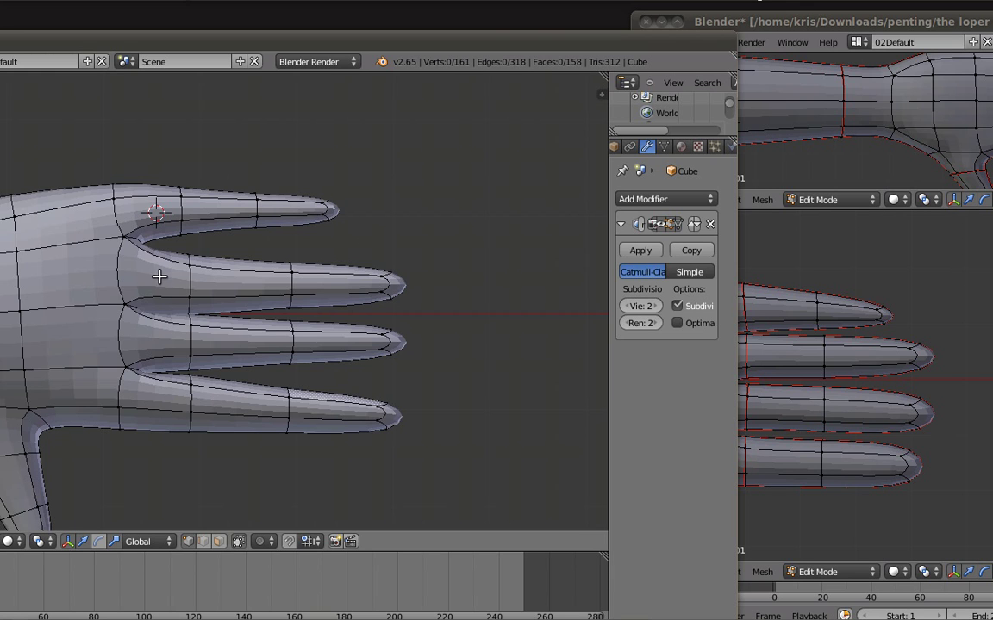
Step: Select the ring finger's base edge loop and move it along Y slightly toward the little finger
{"action": "middle_click_drag", "start_coordinate": [169, 271], "coordinate": [267, 275], "text": "shift"}
{"action": "right_click", "coordinate": [251, 263]}
{"action": "right_click", "coordinate": [264, 245], "text": "alt"}
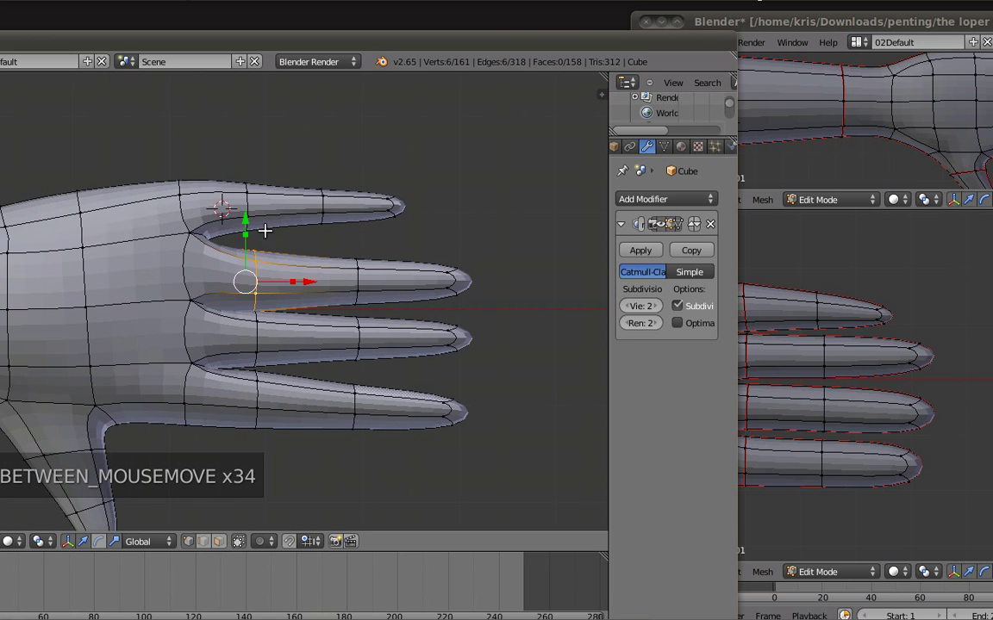
{"action": "key", "text": "g"}
{"action": "key", "text": "y"}
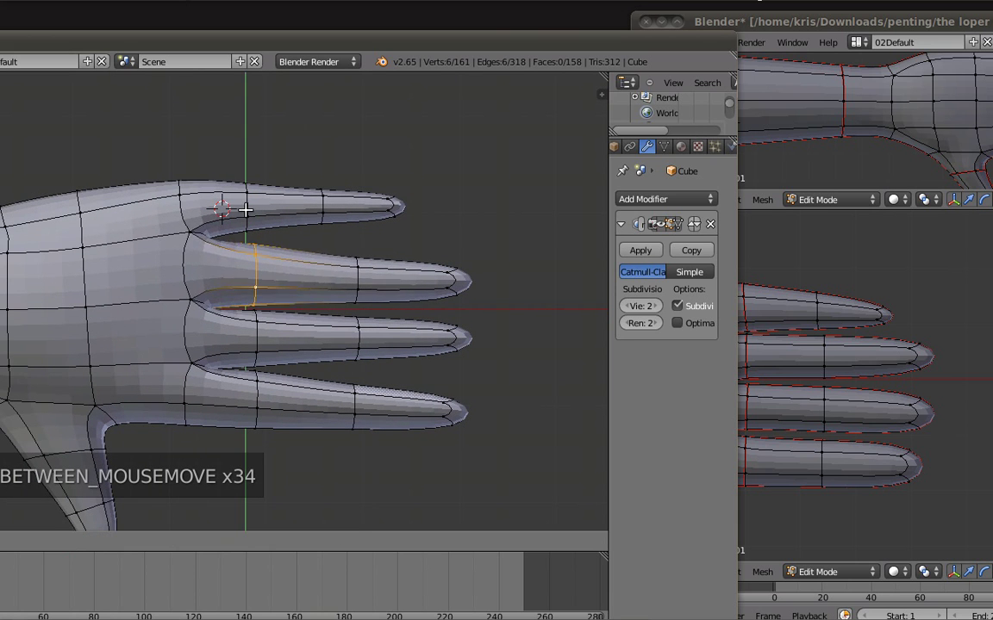
{"action": "left_click", "coordinate": [246, 210]}
Step: Select the outer part of the ring finger, including hidden vertices, and shift it along Y and back toward the palm
{"action": "left_click_drag", "start_coordinate": [349, 214], "coordinate": [478, 308]}
{"action": "key", "text": "z"}
{"action": "key", "text": "b"}
{"action": "key", "text": "z"}
{"action": "left_click_drag", "start_coordinate": [475, 217], "coordinate": [481, 215]}
{"action": "left_click_drag", "start_coordinate": [542, 281], "coordinate": [525, 279]}
{"action": "key", "text": "a"}
Step: Select the outer part of the little finger through the mesh and pull it toward the palm to shorten the finger
{"action": "key", "text": "b"}
{"action": "key", "text": "Escape"}
{"action": "key", "text": "z"}
{"action": "key", "text": "b"}
{"action": "mouse_move", "coordinate": [286, 147]}
{"action": "left_mouse_down"}
{"action": "mouse_move", "coordinate": [446, 220]}
{"action": "mouse_move", "coordinate": [408, 213]}
{"action": "left_mouse_up"}
{"action": "key", "text": "z"}
{"action": "key", "text": "a"}
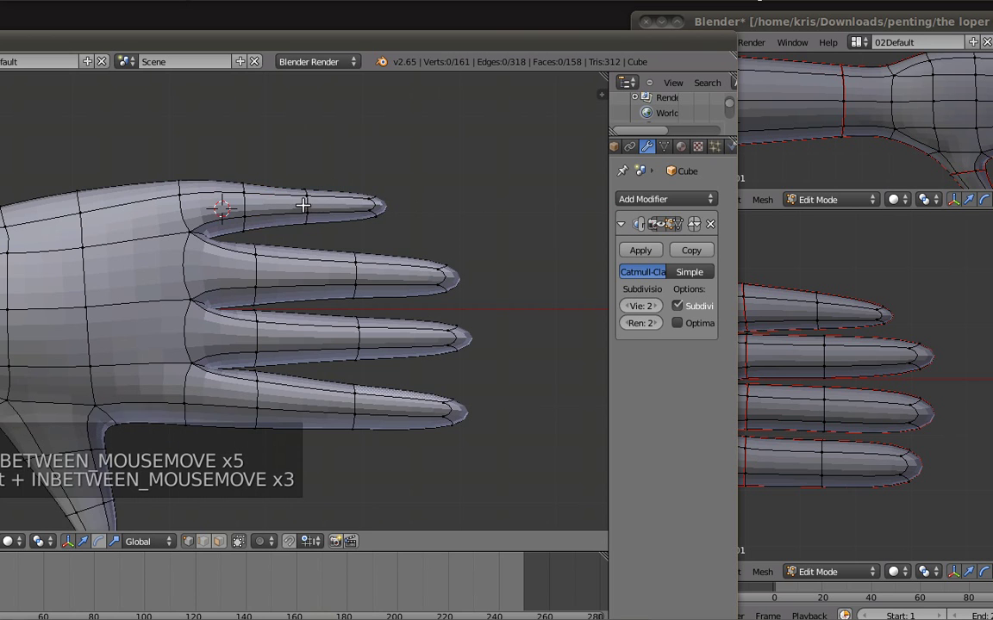
Step: Select the little finger's outer segment with its tip, move it along Y toward the ring finger and rotate it
{"action": "right_click", "coordinate": [302, 204], "text": "alt"}
{"action": "key", "text": "b"}
{"action": "left_click_drag", "start_coordinate": [351, 168], "coordinate": [417, 249]}
{"action": "key", "text": "z"}
{"action": "key", "text": "b"}
{"action": "left_click_drag", "start_coordinate": [359, 176], "coordinate": [430, 236]}
{"action": "key", "text": "z"}
{"action": "left_click_drag", "start_coordinate": [345, 152], "coordinate": [351, 153]}
{"action": "key", "text": "r"}
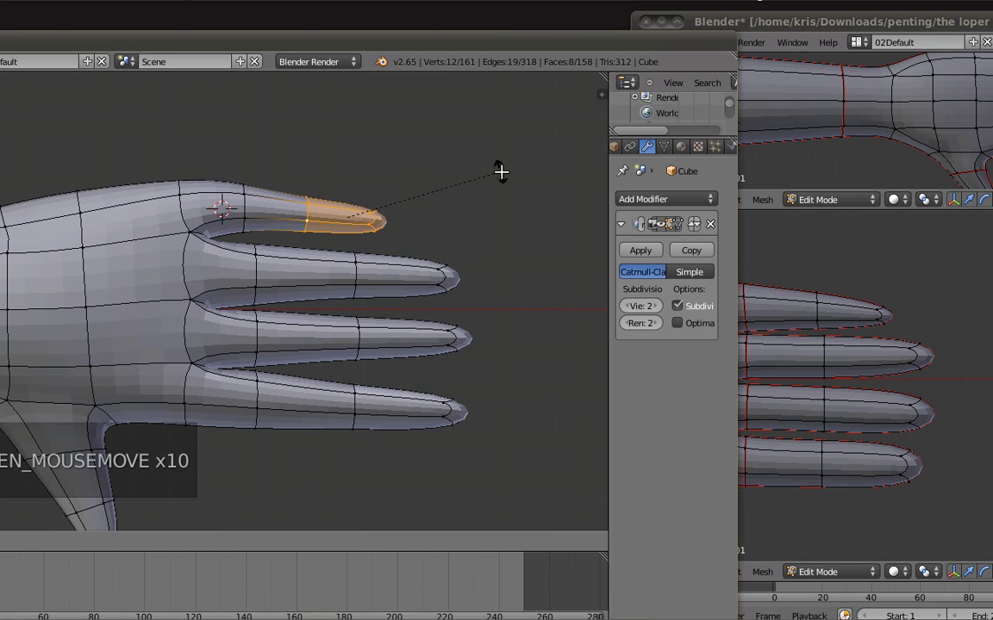
{"action": "left_click", "coordinate": [501, 170]}
{"action": "key", "text": "a"}
Step: Adjust the little finger's edge loops and shift its tip along Y toward the ring finger
{"action": "right_click", "coordinate": [248, 200], "text": "alt"}
{"action": "left_click_drag", "start_coordinate": [247, 145], "coordinate": [303, 160]}
{"action": "key", "text": "z"}
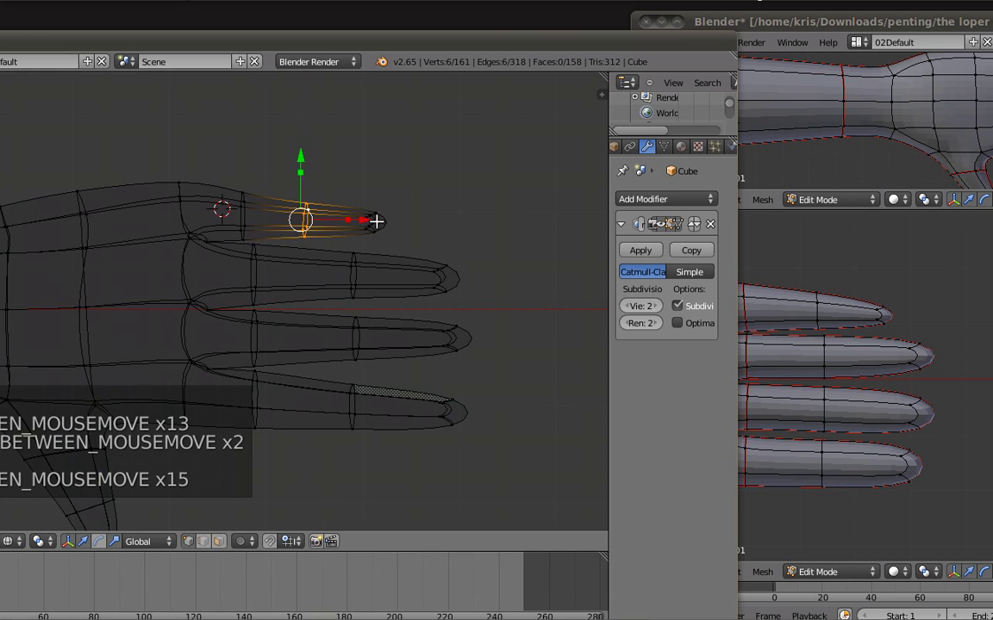
{"action": "key", "text": "b"}
{"action": "left_click_drag", "start_coordinate": [359, 195], "coordinate": [412, 237]}
{"action": "key", "text": "z"}
{"action": "left_click_drag", "start_coordinate": [388, 159], "coordinate": [390, 173]}
{"action": "key", "text": "a"}
Step: Select the ring finger's middle edge loop and move it along X toward the palm
{"action": "right_click", "coordinate": [355, 266], "text": "alt"}
{"action": "left_click_drag", "start_coordinate": [352, 226], "coordinate": [359, 252]}
{"action": "key", "text": "a"}
{"action": "key", "text": "z"}
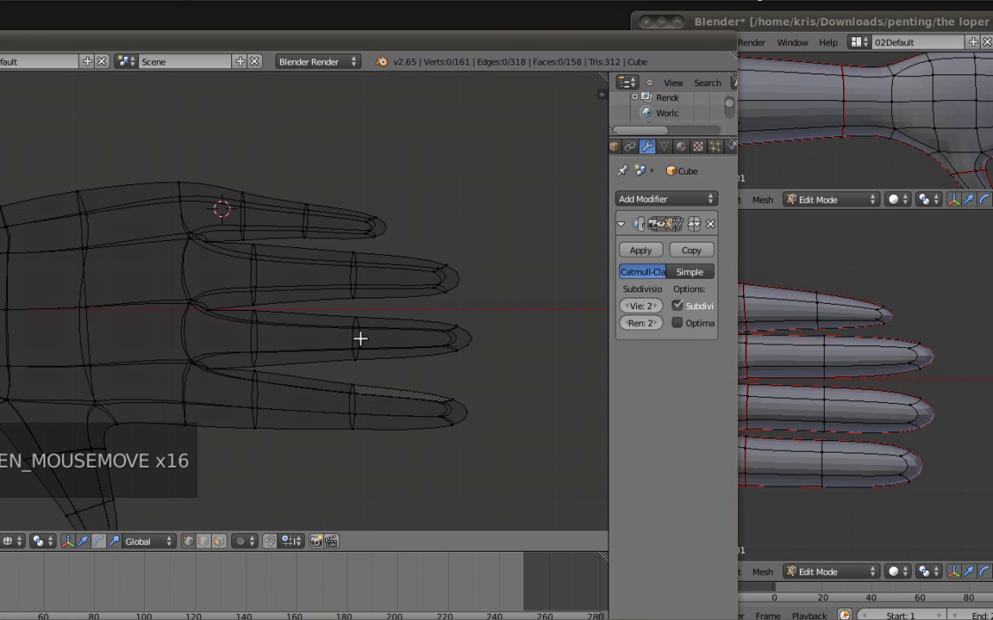
{"action": "key", "text": "z"}
{"action": "key", "text": "a"}
{"action": "key", "text": "a"}
{"action": "key", "text": "z"}
{"action": "right_click", "coordinate": [353, 277], "text": "alt"}
{"action": "key", "text": "z"}
{"action": "left_click_drag", "start_coordinate": [421, 275], "coordinate": [424, 276]}
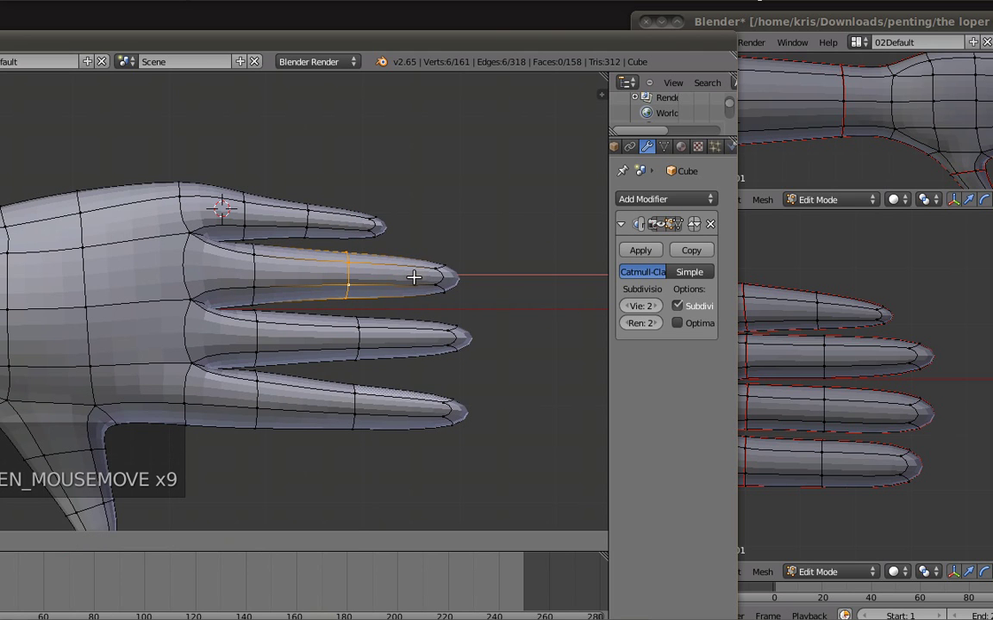
{"action": "left_click_drag", "start_coordinate": [411, 278], "coordinate": [383, 312]}
{"action": "key", "text": "a"}
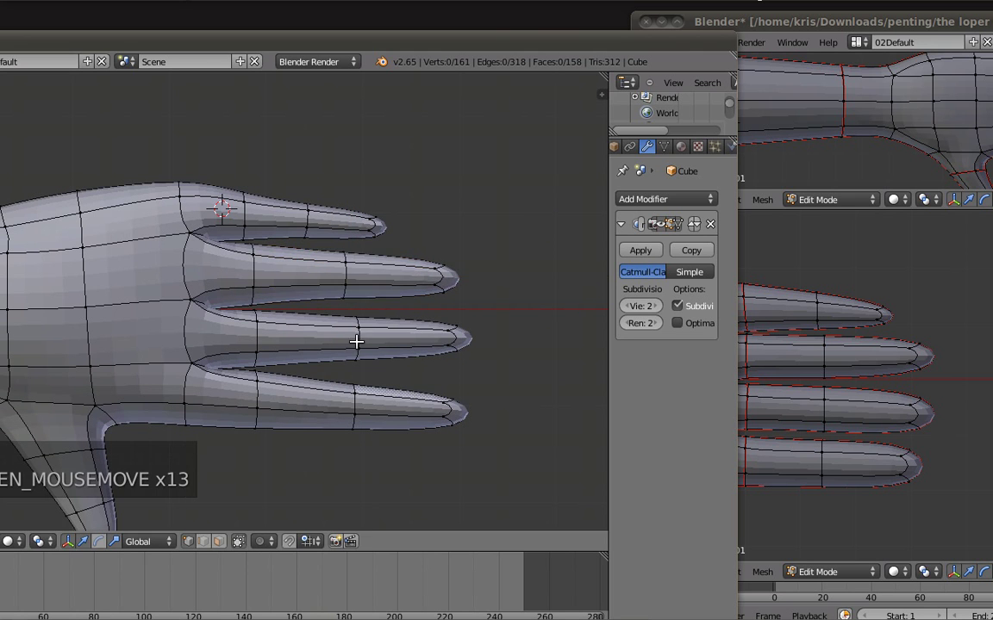
Step: Select the middle finger's outer edge loop and tip, including hidden vertices, and move them outward to lengthen the finger
{"action": "right_click", "coordinate": [357, 338], "text": "alt"}
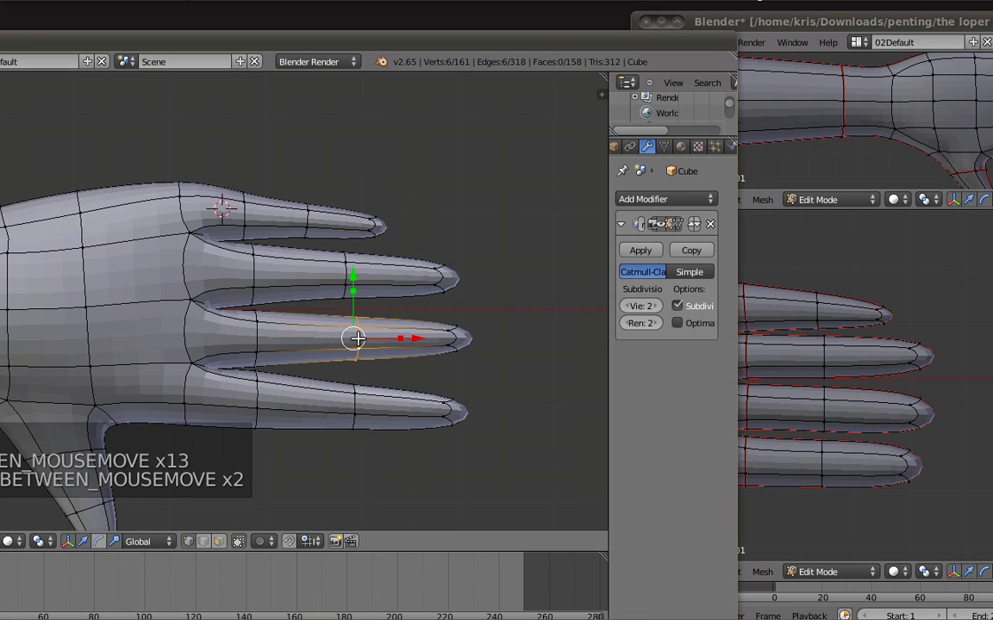
{"action": "key", "text": "z"}
{"action": "right_click", "coordinate": [467, 337], "text": "alt+shift"}
{"action": "key", "text": "z"}
{"action": "key", "text": "z"}
{"action": "right_click", "coordinate": [461, 350], "text": "shift"}
{"action": "key", "text": "z"}
{"action": "key", "text": "g"}
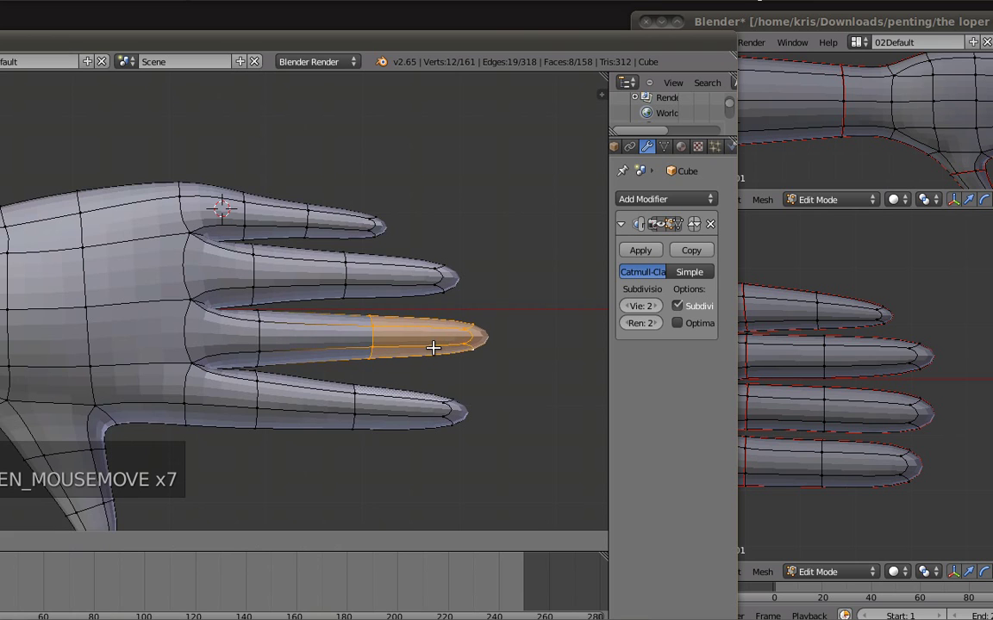
Step: Select the middle finger's base edge loop and move it slightly along Y
{"action": "right_click", "coordinate": [260, 339], "text": "alt"}
{"action": "left_click_drag", "start_coordinate": [252, 276], "coordinate": [249, 274]}
{"action": "key", "text": "a"}
Step: Select only the middle finger's tip through the mesh and move it farther outward, adjusting its sideways position
{"action": "key", "text": "z"}
{"action": "key", "text": "b"}
{"action": "left_click_drag", "start_coordinate": [458, 304], "coordinate": [572, 338]}
{"action": "key", "text": "z"}
{"action": "left_click_drag", "start_coordinate": [505, 271], "coordinate": [509, 268]}
{"action": "key", "text": "a"}
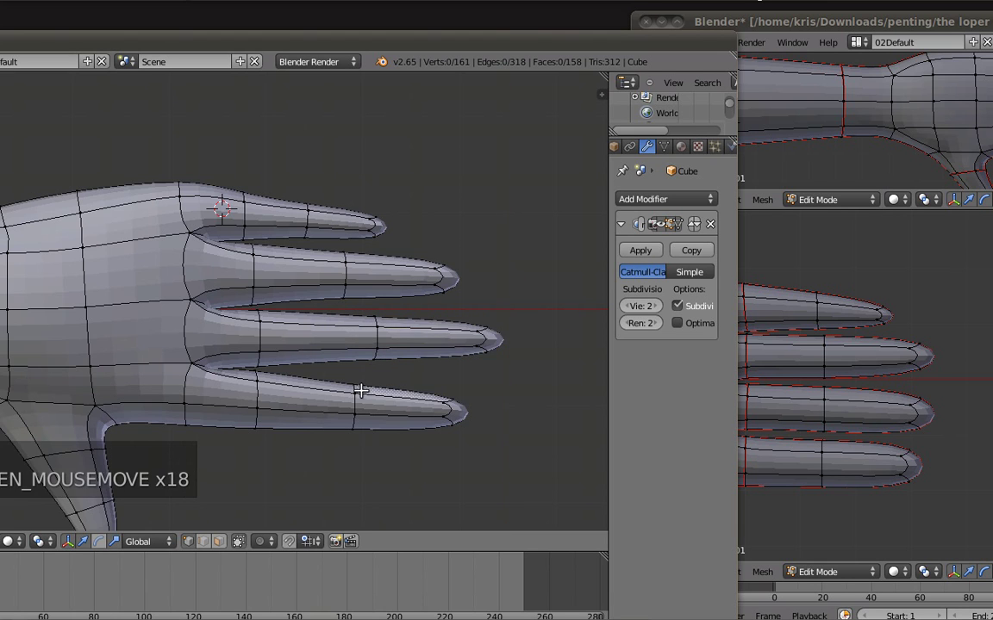
Step: Select the index finger's outer edge loop and tip through the mesh, moving them toward the middle finger and back toward the palm
{"action": "key", "text": "z"}
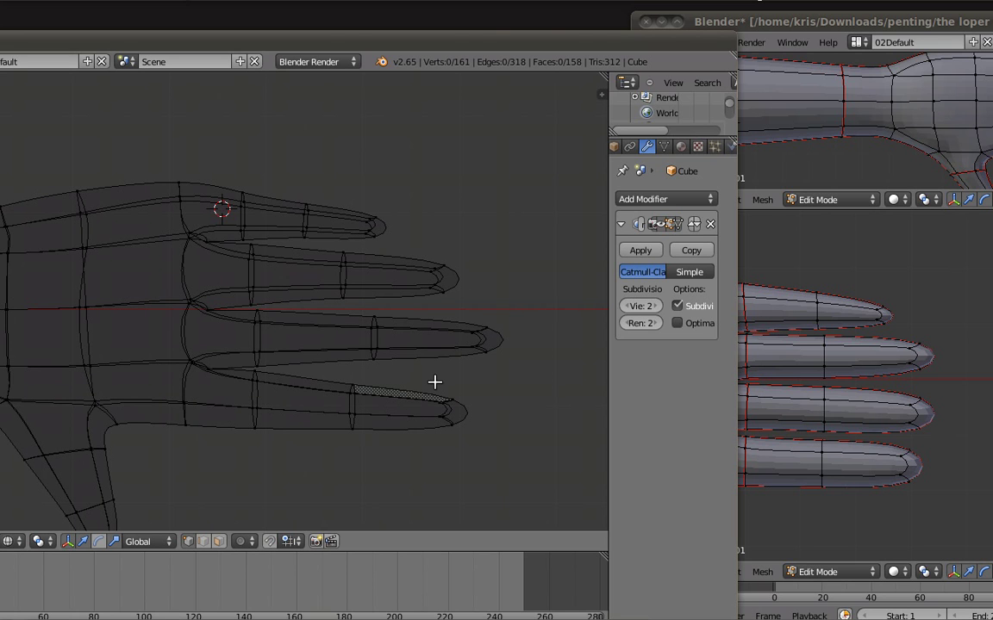
{"action": "key", "text": "b"}
{"action": "left_click_drag", "start_coordinate": [426, 381], "coordinate": [492, 434]}
{"action": "key", "text": "b"}
{"action": "left_click_drag", "start_coordinate": [339, 377], "coordinate": [417, 485]}
{"action": "left_click_drag", "start_coordinate": [410, 349], "coordinate": [411, 341]}
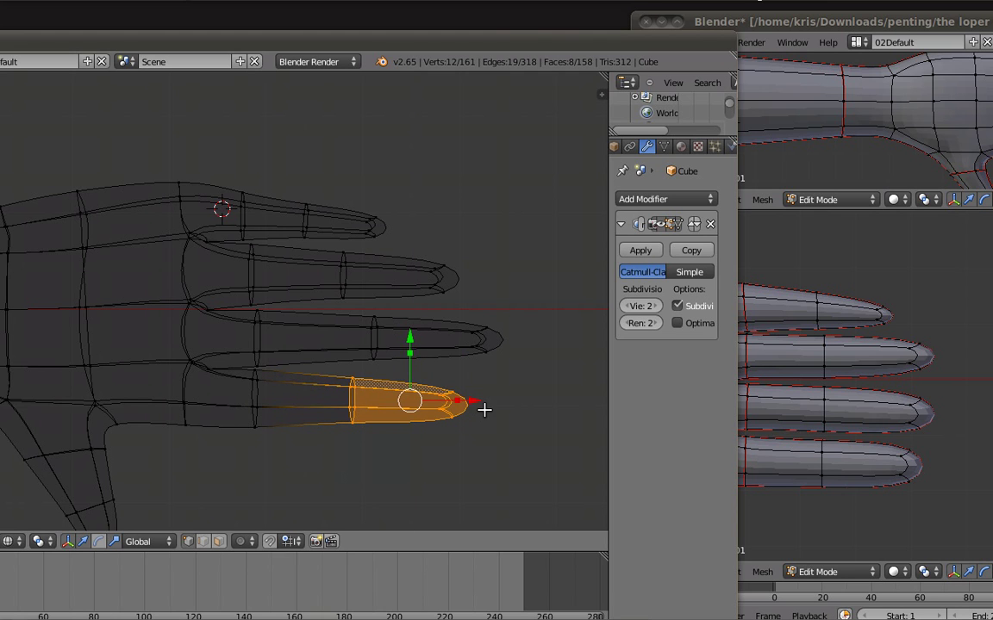
{"action": "left_click_drag", "start_coordinate": [479, 399], "coordinate": [467, 399]}
{"action": "key", "text": "a"}
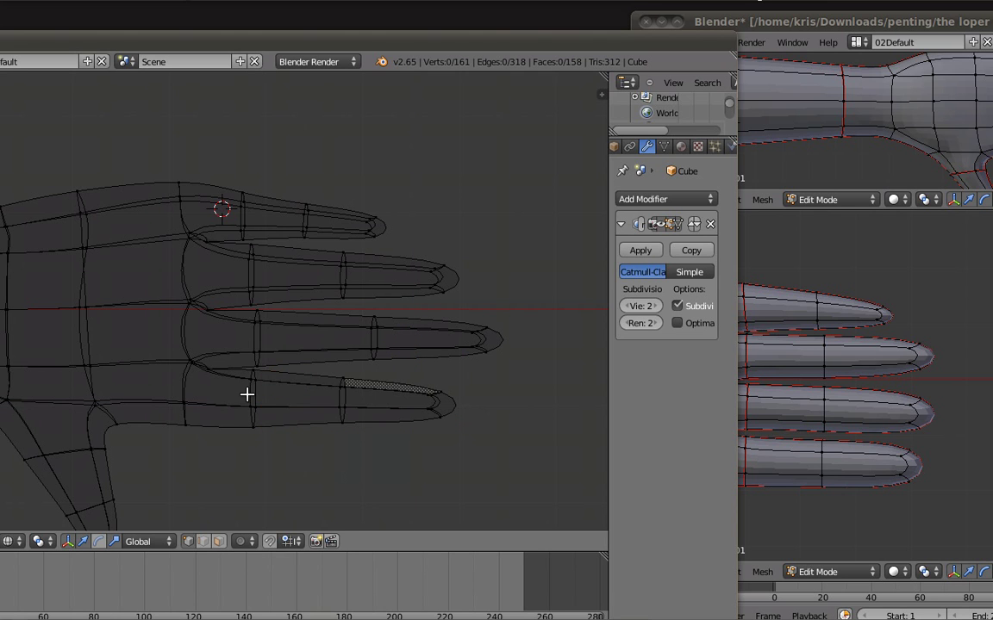
Step: Select the index finger's base edge loop and move it slightly along Y toward the middle finger
{"action": "right_click", "coordinate": [250, 394], "text": "alt"}
{"action": "left_click_drag", "start_coordinate": [250, 332], "coordinate": [253, 329]}
{"action": "key", "text": "a"}
{"action": "key", "text": "z"}
Step: Select the three vertices on the outward side of the pinky's base loop, including hidden ones, and move them slightly outward along Y
{"action": "middle_click_drag", "start_coordinate": [349, 338], "coordinate": [453, 345], "text": "shift"}
{"action": "right_click", "coordinate": [285, 222]}
{"action": "key", "text": "a"}
{"action": "right_click", "coordinate": [348, 190]}
{"action": "key", "text": "z"}
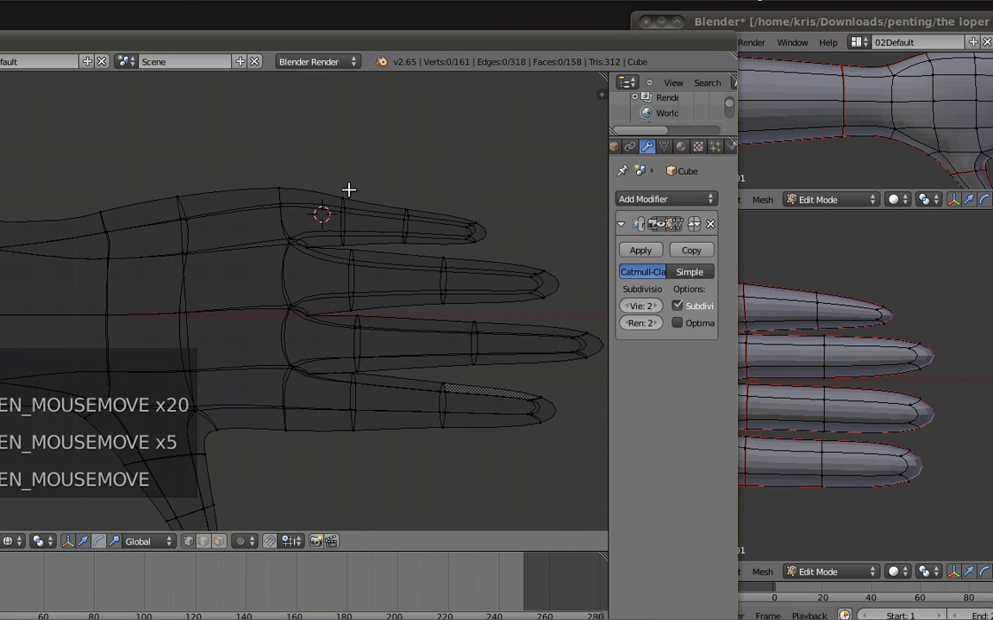
{"action": "right_click", "coordinate": [352, 210], "text": "shift"}
{"action": "right_click", "coordinate": [345, 193], "text": "shift"}
{"action": "key", "text": "z"}
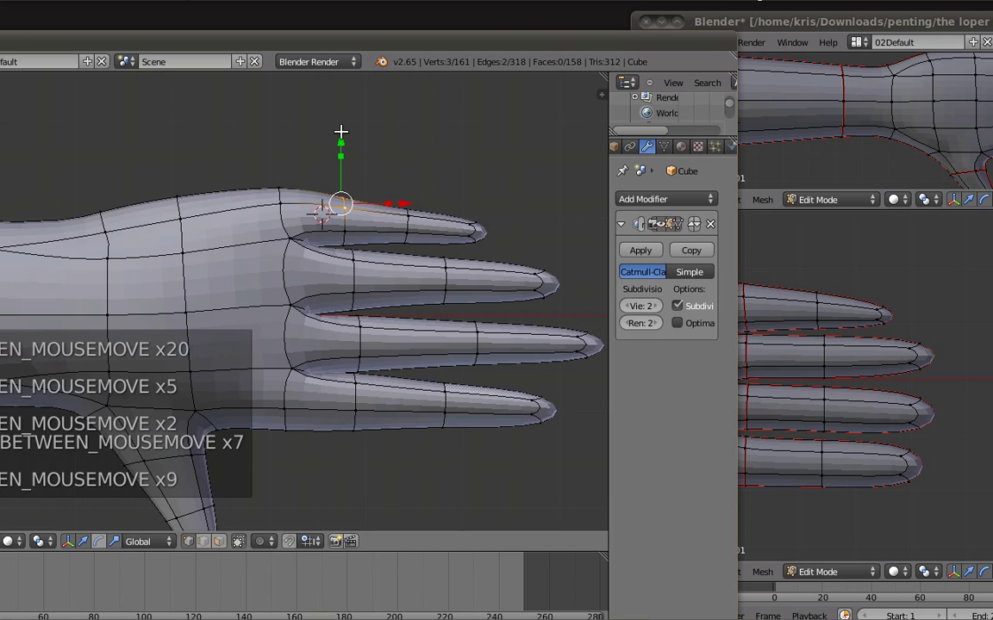
Step: Select the vertices on the outward side of the pinky's outer loop through the mesh and move them slightly outward along Y
{"action": "key", "text": "z"}
{"action": "key", "text": "a"}
{"action": "right_click", "coordinate": [403, 208]}
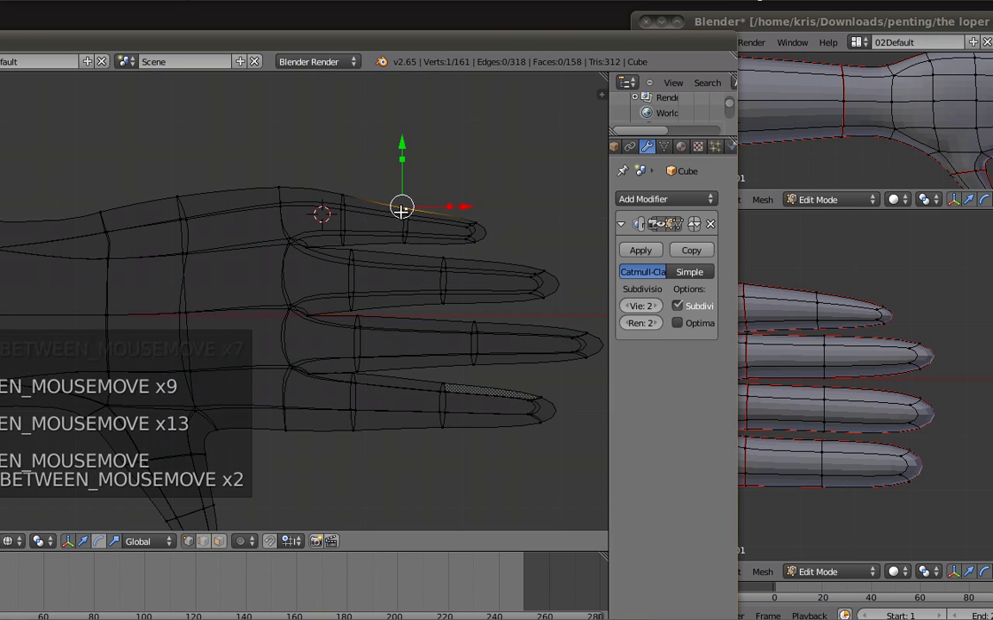
{"action": "right_click", "coordinate": [405, 218], "text": "shift"}
{"action": "right_click", "coordinate": [408, 208], "text": "shift"}
{"action": "key", "text": "z"}
{"action": "left_click_drag", "start_coordinate": [403, 152], "coordinate": [403, 149]}
{"action": "key", "text": "Escape"}
{"action": "right_click", "coordinate": [439, 282], "text": "alt"}
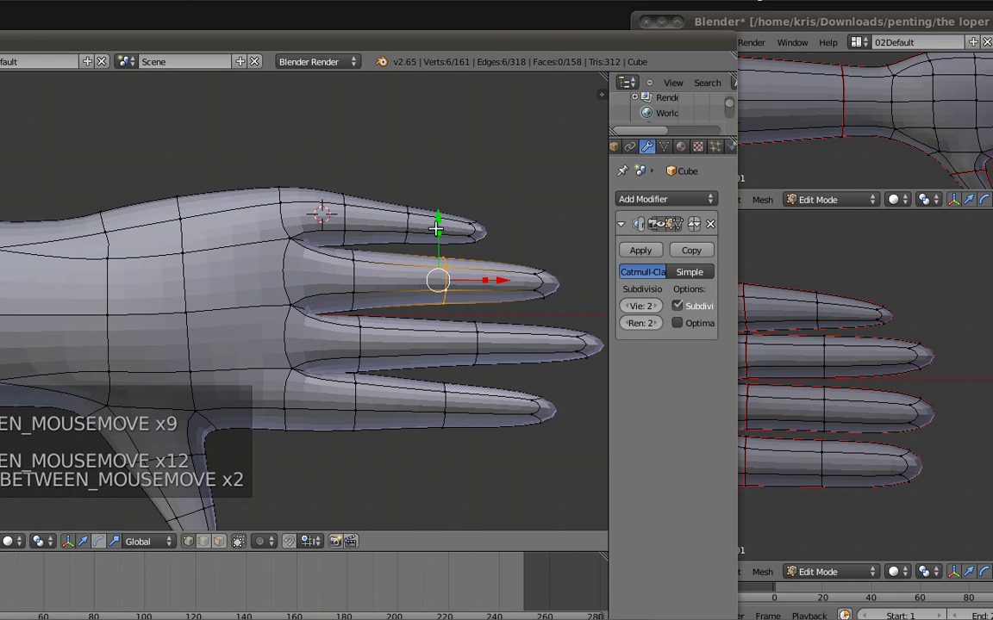
{"action": "key", "text": "g"}
{"action": "key", "text": "y"}
{"action": "key", "text": "Escape"}
{"action": "key", "text": "a"}
{"action": "middle_click_drag", "start_coordinate": [390, 357], "coordinate": [359, 339]}
{"action": "key", "text": "KP_7"}
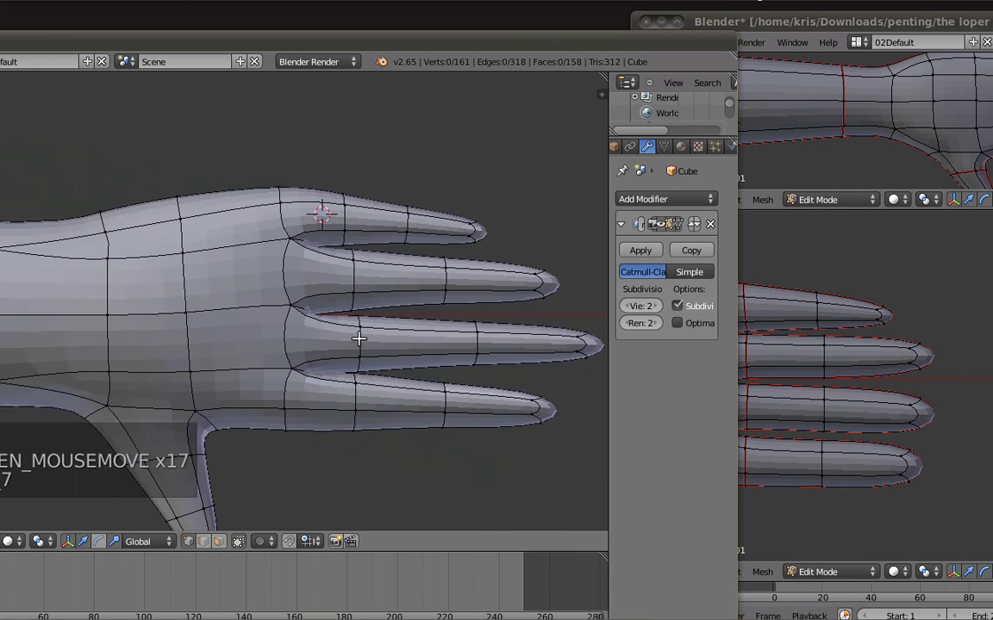
Step: Move the base edge loops of the middle, ring and index fingers one by one along X toward the palm to line them up
{"action": "right_click", "coordinate": [359, 328], "text": "alt"}
{"action": "left_click_drag", "start_coordinate": [401, 340], "coordinate": [387, 344]}
{"action": "right_click", "coordinate": [349, 276], "text": "alt"}
{"action": "left_click_drag", "start_coordinate": [404, 279], "coordinate": [401, 284]}
{"action": "right_click", "coordinate": [352, 402], "text": "alt"}
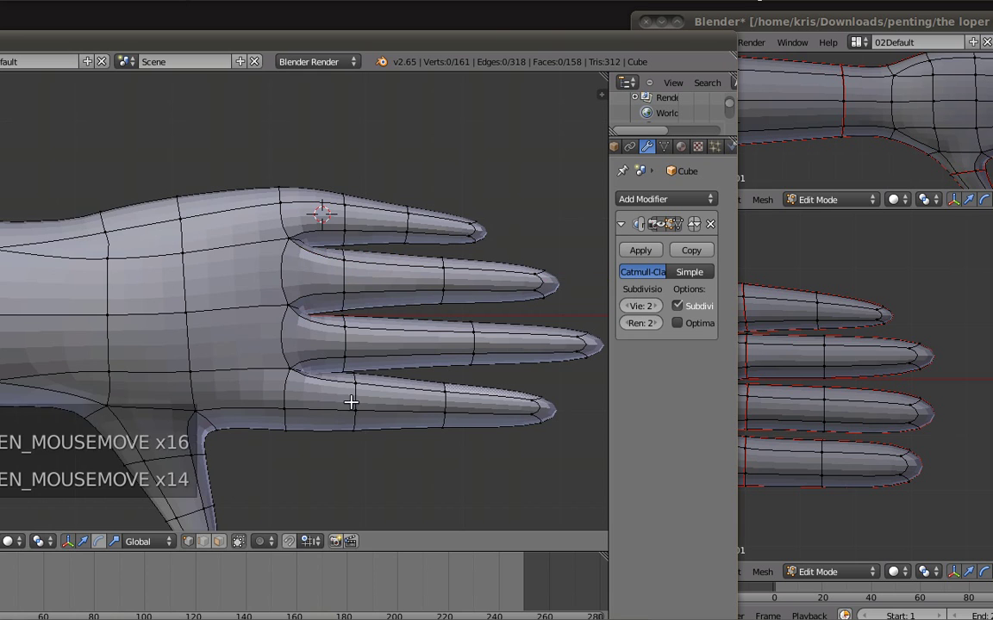
{"action": "left_click_drag", "start_coordinate": [403, 399], "coordinate": [395, 399]}
Step: Select the base edge loops of all four fingers together and move them along X toward the fingertips
{"action": "middle_click_drag", "start_coordinate": [384, 376], "coordinate": [534, 260]}
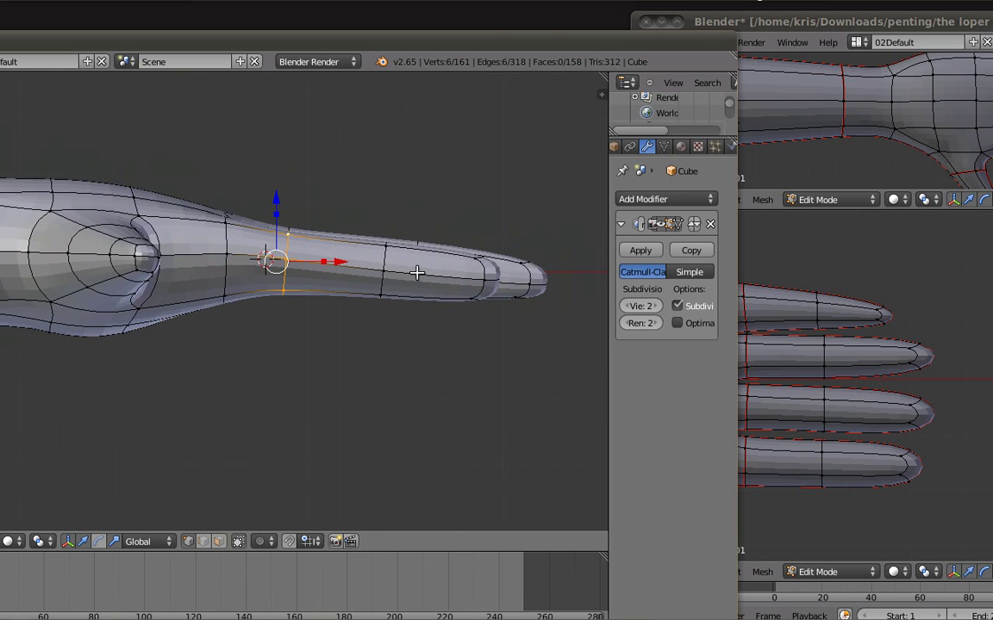
{"action": "key", "text": "KP_7"}
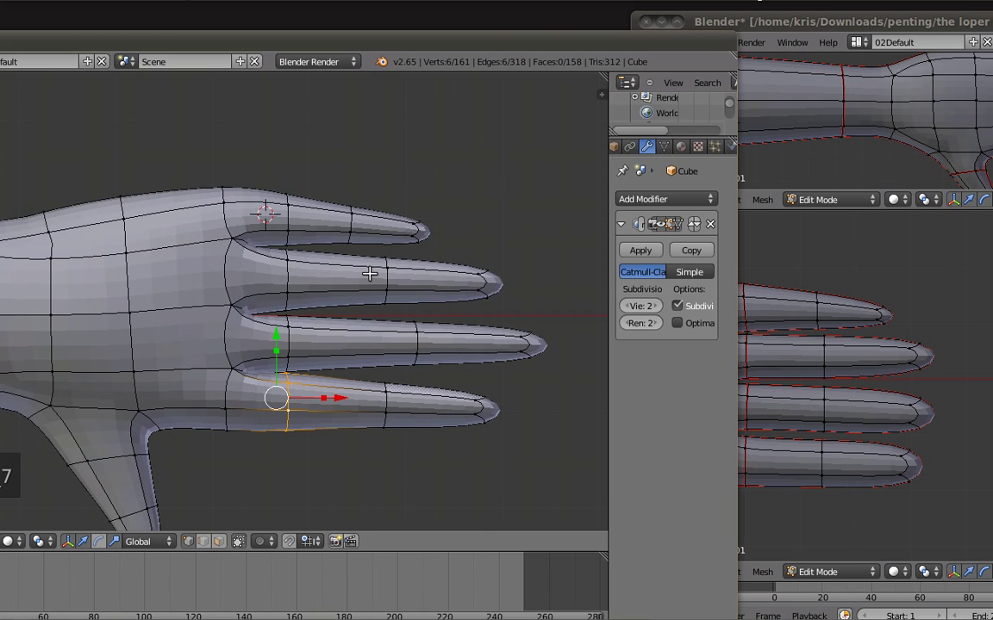
{"action": "right_click", "coordinate": [291, 332], "text": "alt+shift"}
{"action": "right_click", "coordinate": [289, 258], "text": "alt+shift"}
{"action": "right_click", "coordinate": [297, 228], "text": "alt+shift"}
{"action": "left_click_drag", "start_coordinate": [345, 310], "coordinate": [365, 309]}
{"action": "left_click", "coordinate": [362, 310]}
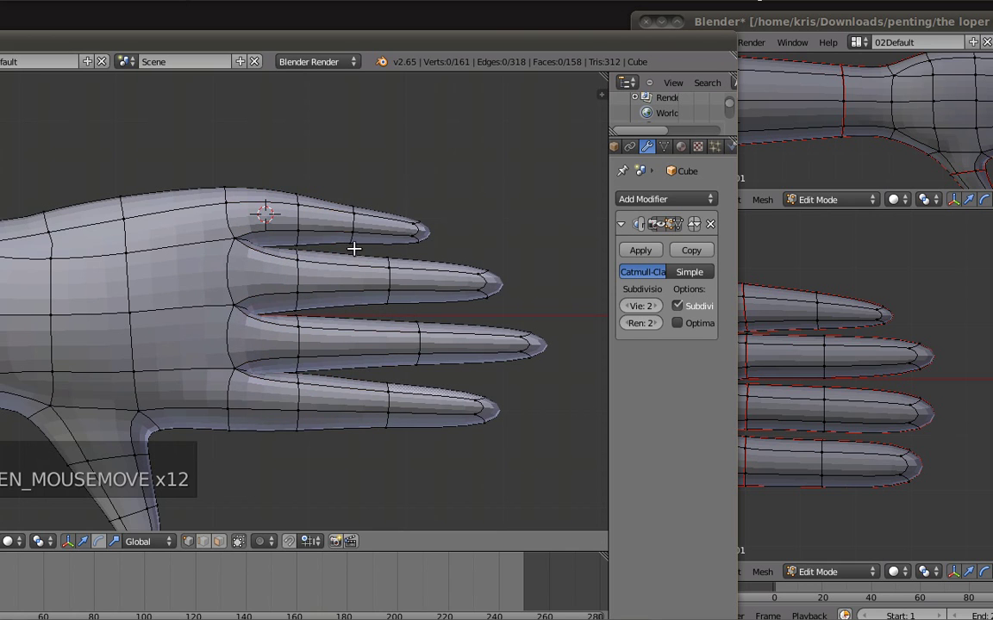
Step: Move the outer edge loops of the pinky, ring, middle and index fingers one at a time along X toward the fingertips
{"action": "right_click", "coordinate": [353, 221], "text": "alt"}
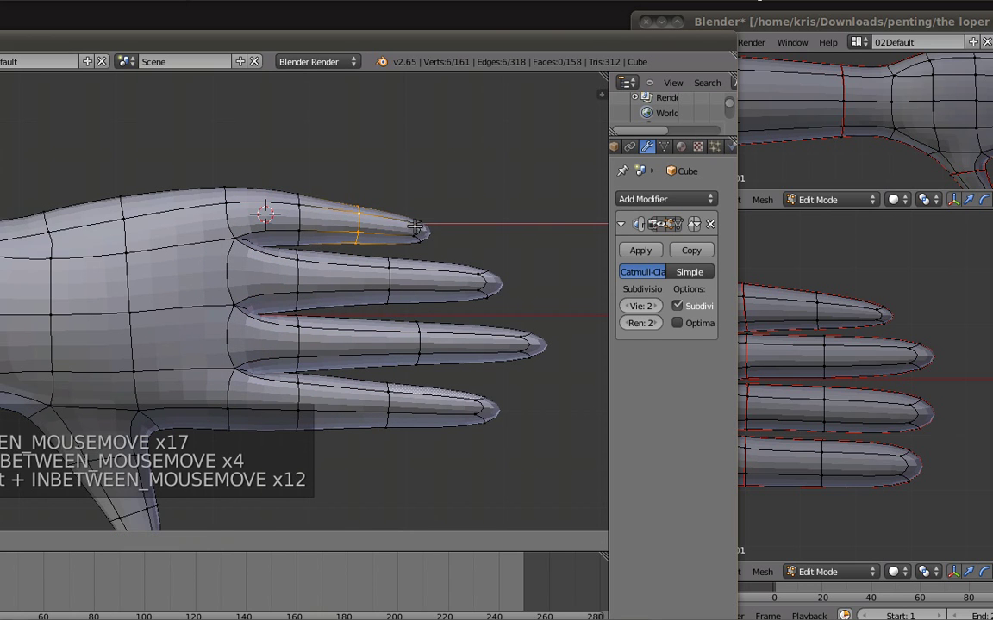
{"action": "right_click", "coordinate": [402, 279], "text": "alt"}
{"action": "left_click_drag", "start_coordinate": [401, 279], "coordinate": [463, 274]}
{"action": "key", "text": "a"}
{"action": "right_click", "coordinate": [418, 337], "text": "alt"}
{"action": "left_click_drag", "start_coordinate": [472, 342], "coordinate": [444, 355]}
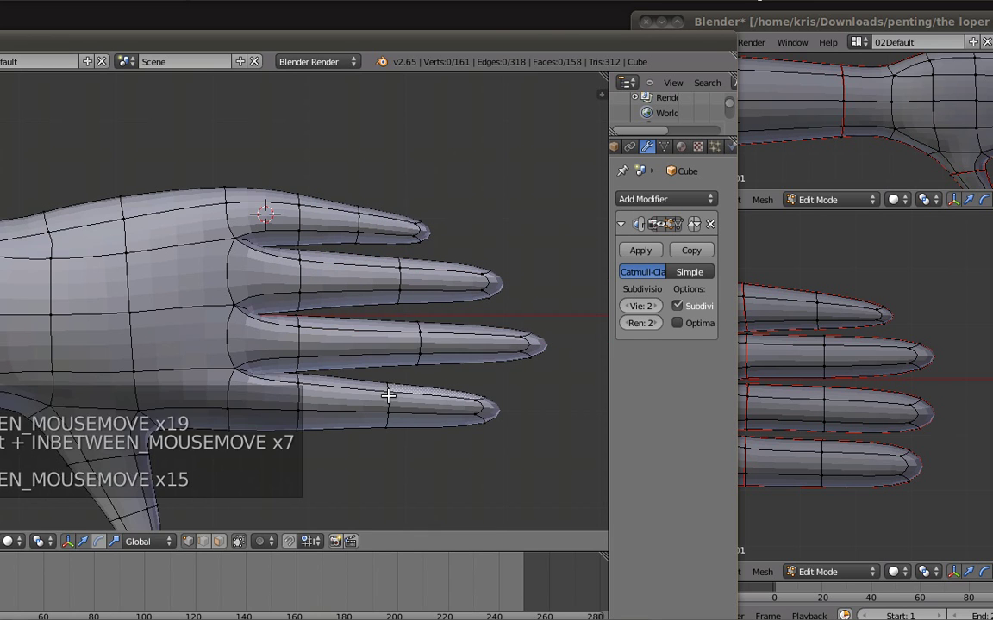
{"action": "right_click", "coordinate": [389, 394], "text": "alt"}
{"action": "left_click_drag", "start_coordinate": [449, 402], "coordinate": [469, 395]}
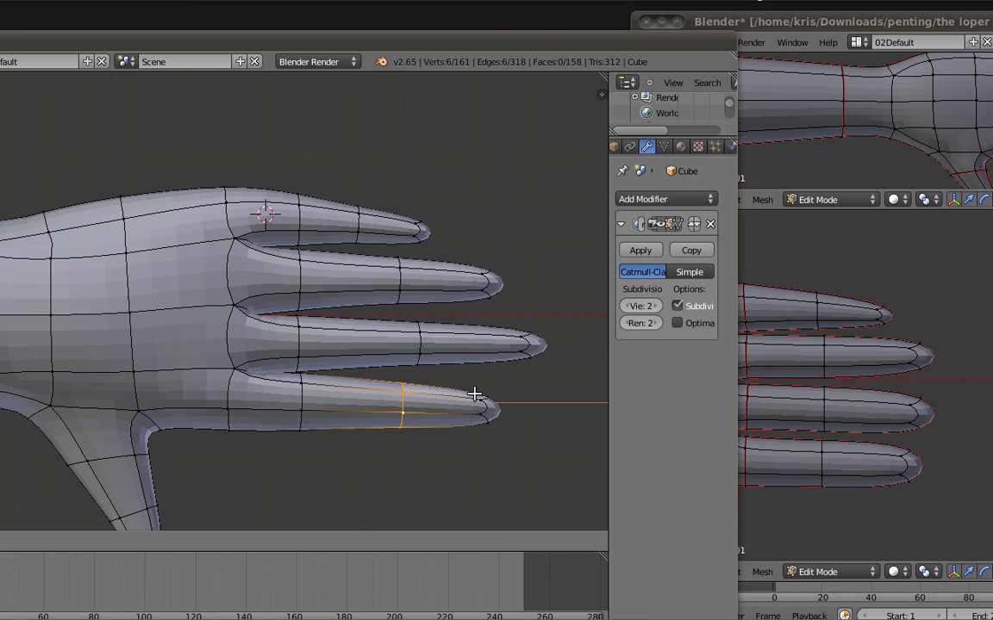
{"action": "left_click_drag", "start_coordinate": [475, 394], "coordinate": [475, 395]}
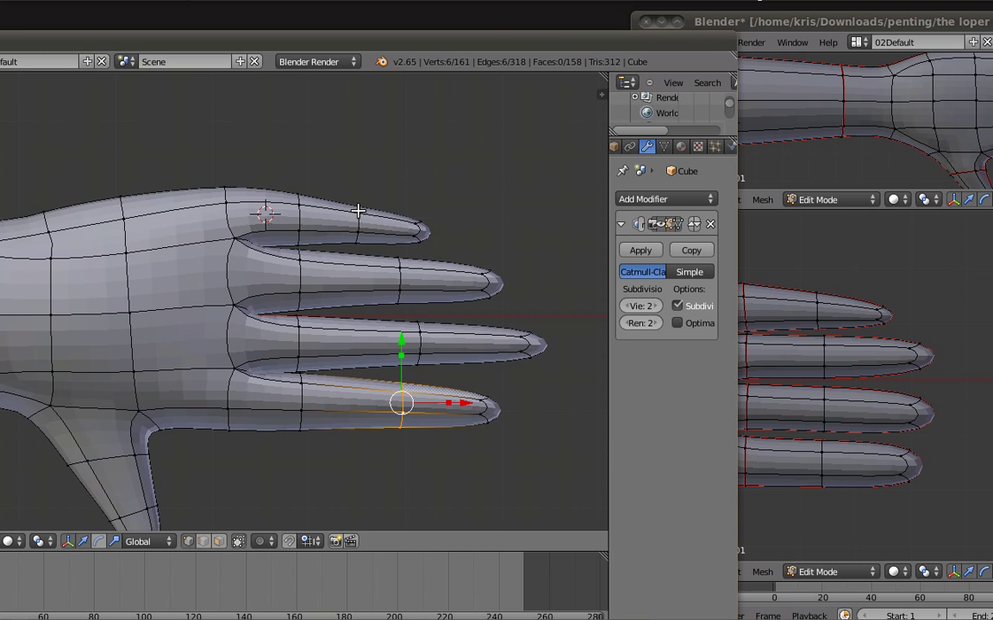
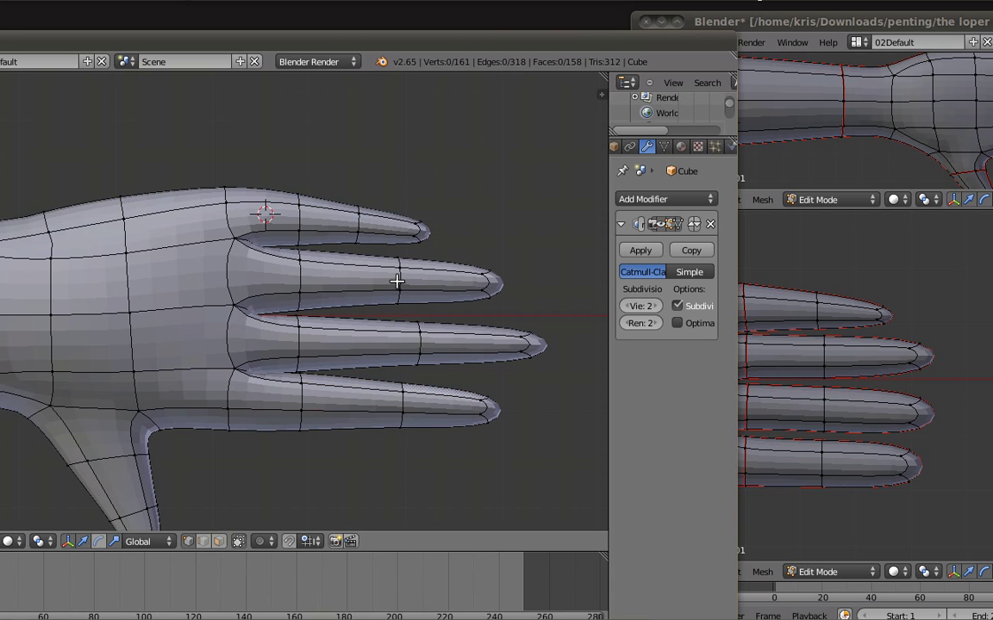
Step: Flatten the outer edge loops of the ring finger and the pinky by scaling each along X
{"action": "right_click", "coordinate": [398, 283], "text": "alt"}
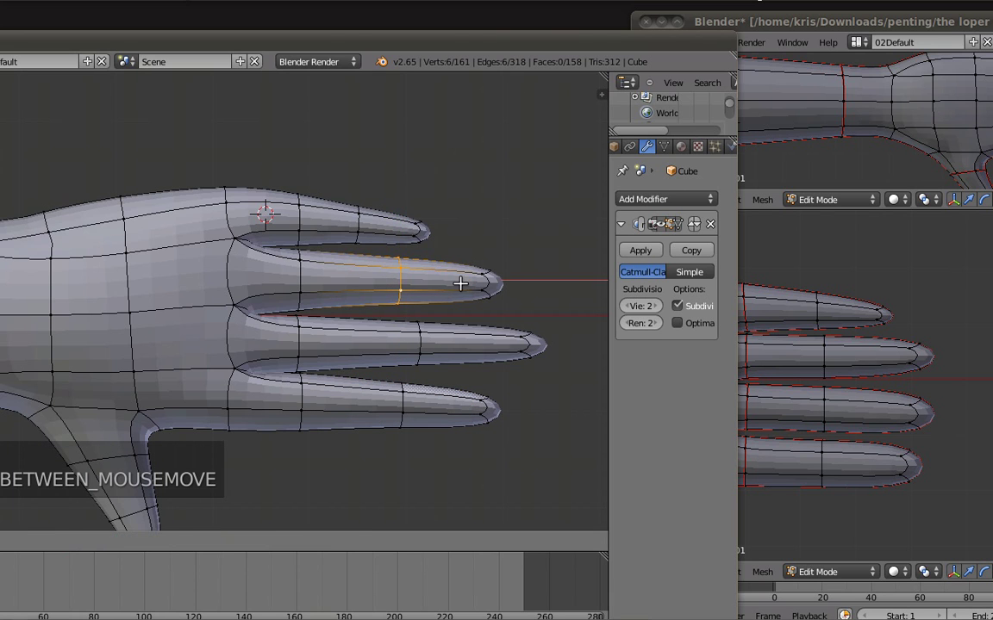
{"action": "key", "text": "z"}
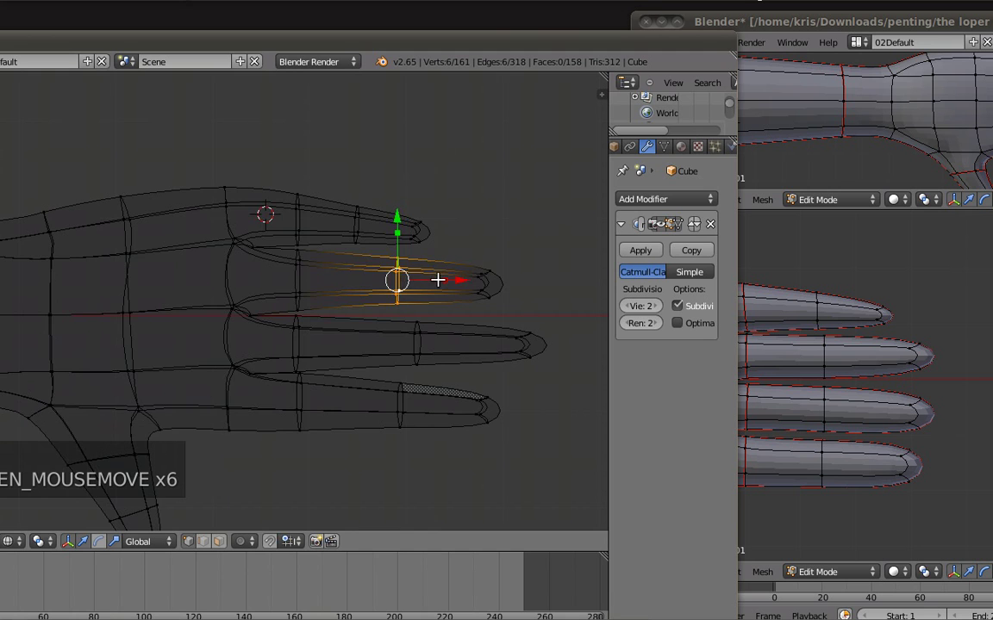
{"action": "scroll", "coordinate": [398, 280], "scroll_direction": "up", "scroll_amount": 2}
{"action": "left_click_drag", "start_coordinate": [519, 269], "coordinate": [477, 244]}
{"action": "key", "text": "a"}
{"action": "right_click", "coordinate": [408, 187], "text": "alt"}
{"action": "left_click_drag", "start_coordinate": [451, 188], "coordinate": [352, 187]}
Step: Flatten the base edge loops of the pinky, ring, middle and index fingers by scaling each one along X
{"action": "key", "text": "a"}
{"action": "right_click", "coordinate": [323, 187], "text": "alt"}
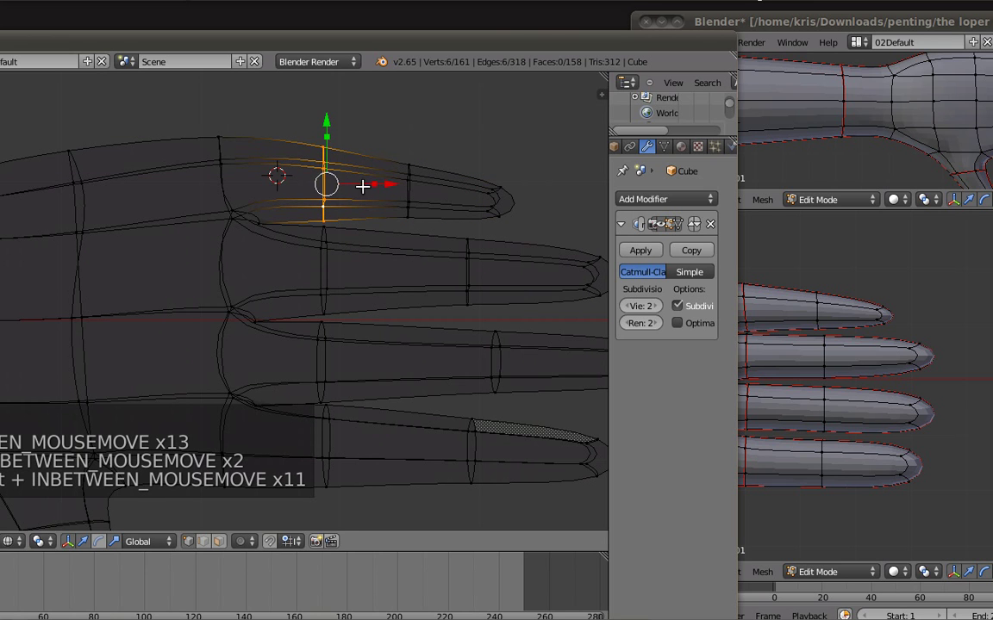
{"action": "right_click", "coordinate": [339, 260], "text": "alt"}
{"action": "left_click_drag", "start_coordinate": [358, 271], "coordinate": [324, 284]}
{"action": "key", "text": "a"}
{"action": "right_click", "coordinate": [317, 361], "text": "alt"}
{"action": "left_click_drag", "start_coordinate": [357, 362], "coordinate": [318, 370]}
{"action": "key", "text": "a"}
{"action": "right_click", "coordinate": [325, 431], "text": "alt"}
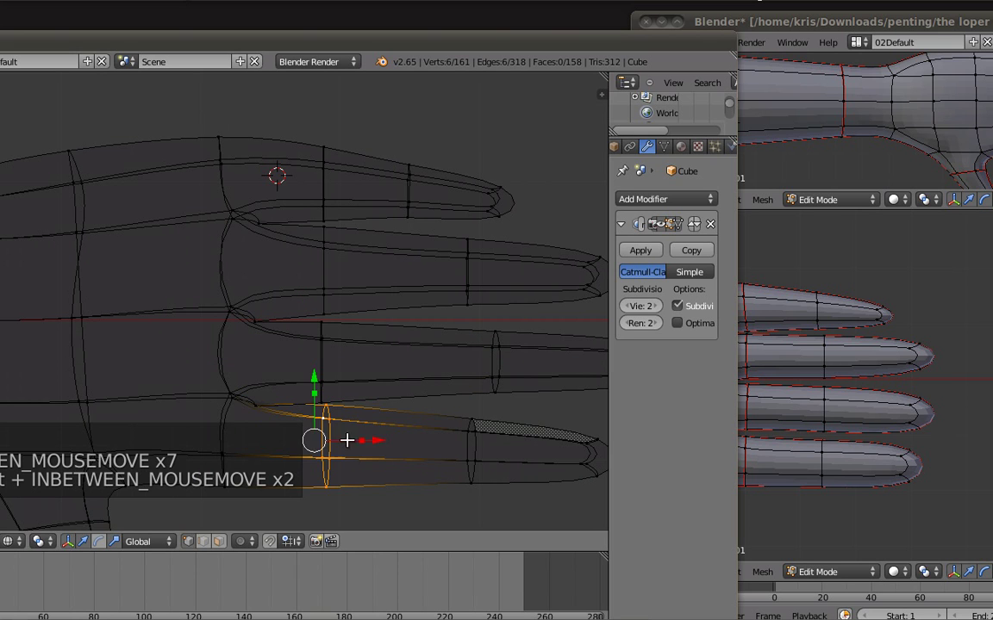
{"action": "left_click_drag", "start_coordinate": [350, 443], "coordinate": [314, 441]}
{"action": "right_click", "coordinate": [332, 421]}
{"action": "key", "text": "a"}
Step: Flatten the outer edge loops of the index and middle fingers by scaling them along X
{"action": "right_click", "coordinate": [448, 443], "text": "alt+shift"}
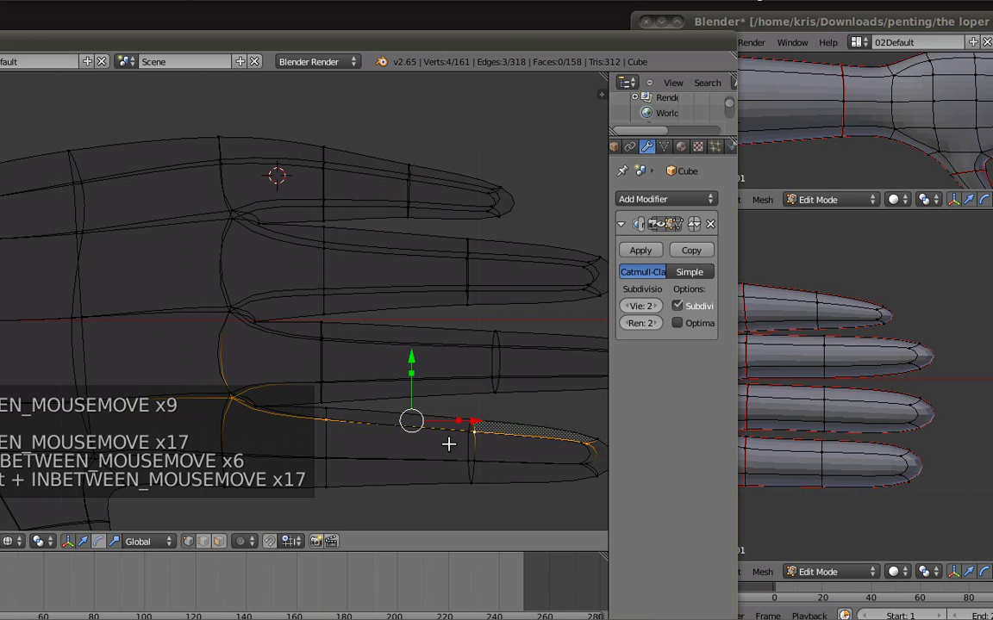
{"action": "right_click", "coordinate": [476, 451], "text": "alt"}
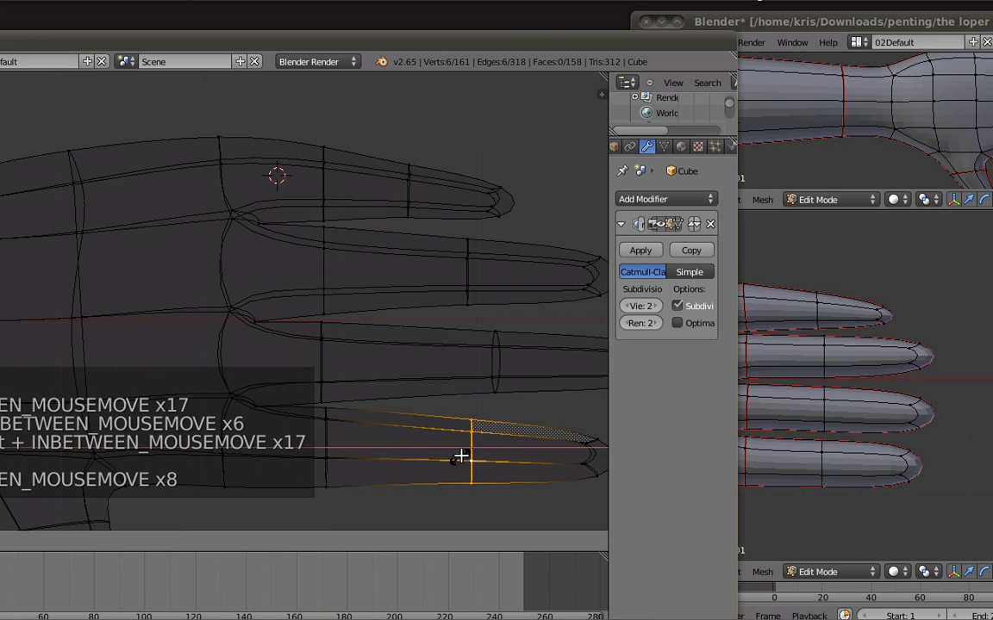
{"action": "key", "text": "a"}
{"action": "right_click", "coordinate": [498, 362], "text": "alt"}
{"action": "key", "text": "s"}
{"action": "key", "text": "x"}
{"action": "left_click", "coordinate": [503, 364]}
{"action": "key", "text": "s"}
{"action": "key", "text": "x"}
{"action": "left_click", "coordinate": [520, 362]}
{"action": "key", "text": "s"}
{"action": "key", "text": "x"}
{"action": "left_click", "coordinate": [501, 337]}
{"action": "key", "text": "s"}
{"action": "key", "text": "y"}
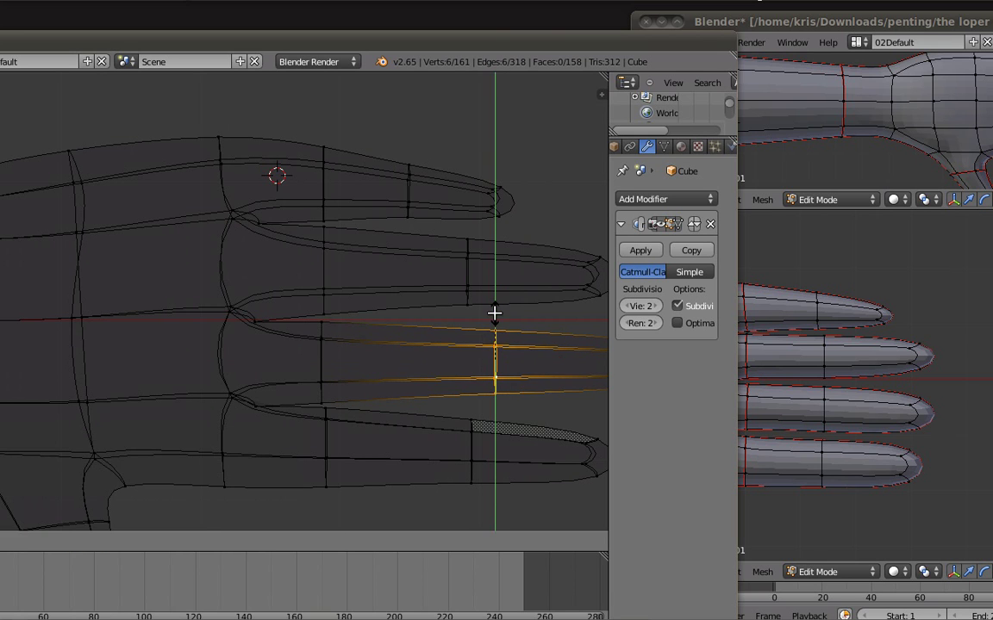
{"action": "right_click", "coordinate": [494, 313]}
Step: Scale the ring finger's outer edge loop along X once more to straighten it
{"action": "key", "text": "a"}
{"action": "right_click", "coordinate": [471, 271], "text": "alt"}
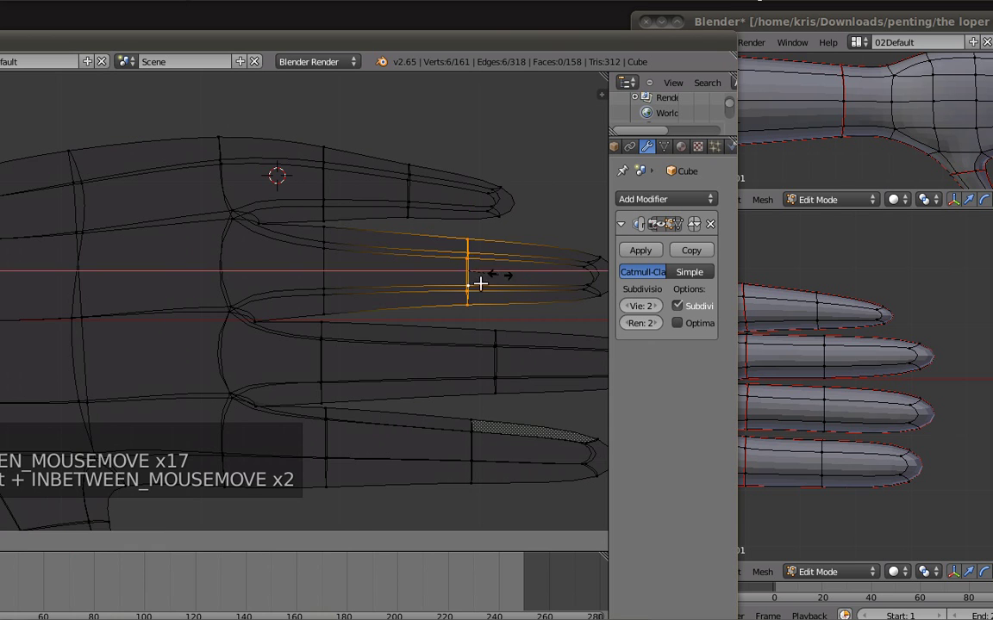
{"action": "key", "text": "z"}
{"action": "scroll", "coordinate": [463, 280], "scroll_direction": "down", "scroll_amount": 3}
{"action": "key", "text": "a"}
{"action": "key", "text": "z"}
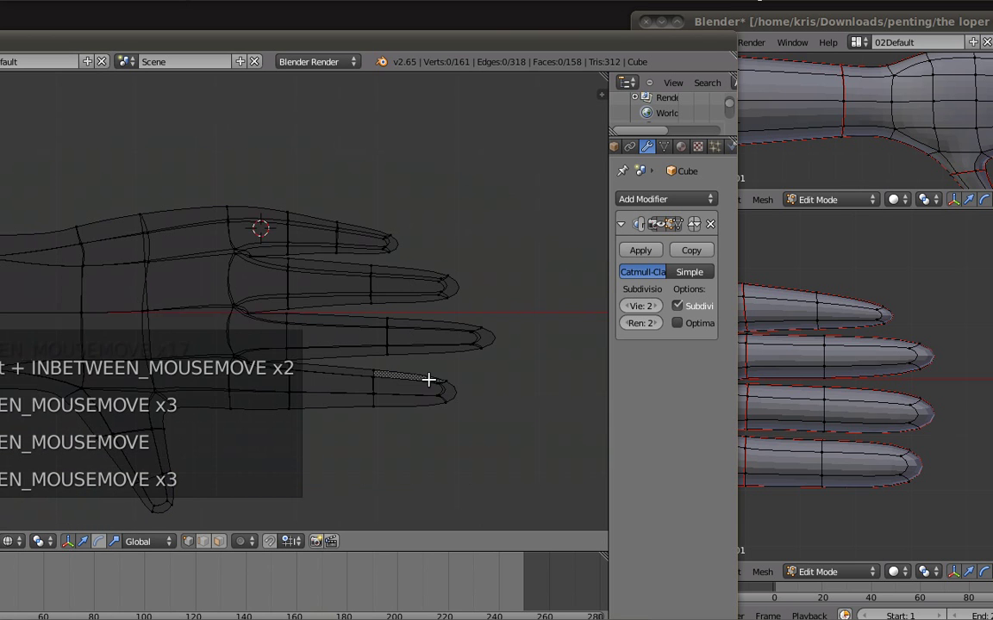
Step: Select the single vertex on top of the index finger's outer loop nearest the thumb side and nudge it along Y
{"action": "key", "text": "z"}
{"action": "scroll", "coordinate": [419, 379], "scroll_direction": "up", "scroll_amount": 2}
{"action": "middle_click_drag", "start_coordinate": [388, 413], "coordinate": [427, 335], "text": "shift"}
{"action": "right_click", "coordinate": [477, 360], "text": "alt"}
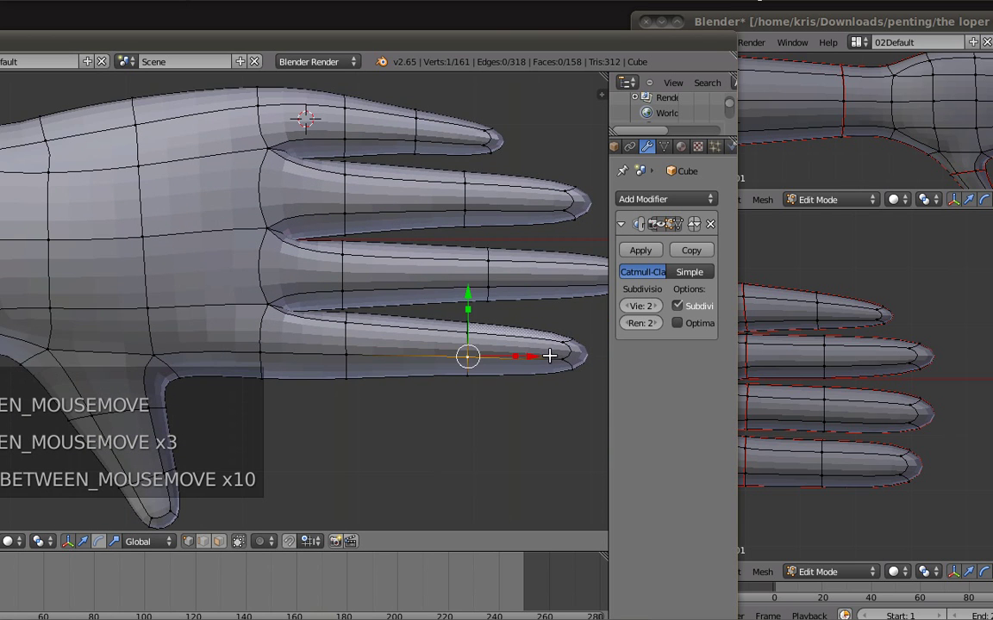
{"action": "left_click_drag", "start_coordinate": [465, 302], "coordinate": [466, 305]}
{"action": "left_click", "coordinate": [457, 308]}
{"action": "key", "text": "a"}
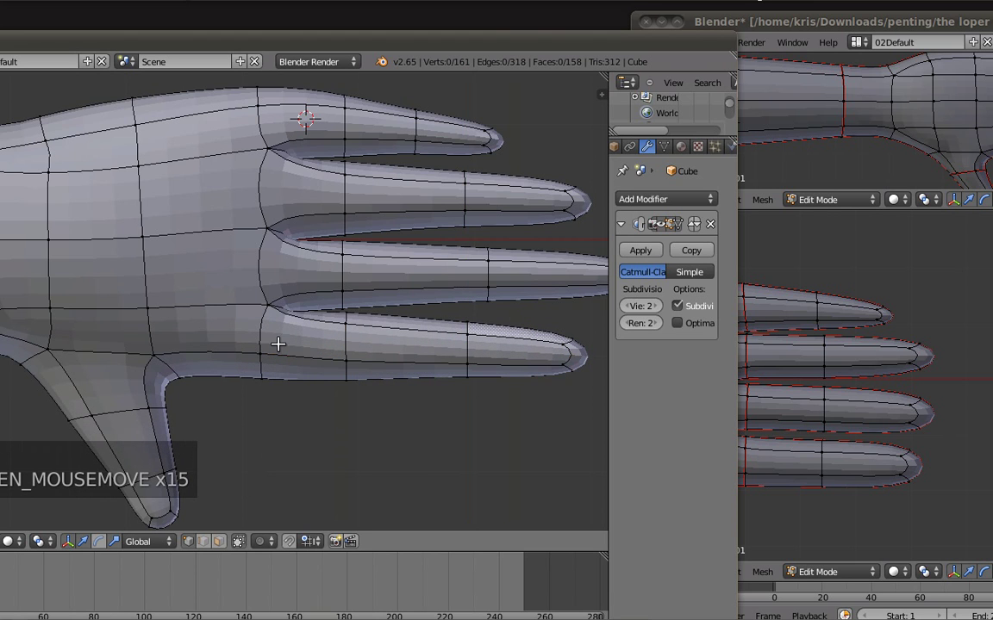
Step: Select the three lengthwise vertices on the index finger's thumb side, from base loop to tip, and move them slightly along Y
{"action": "key", "text": "z"}
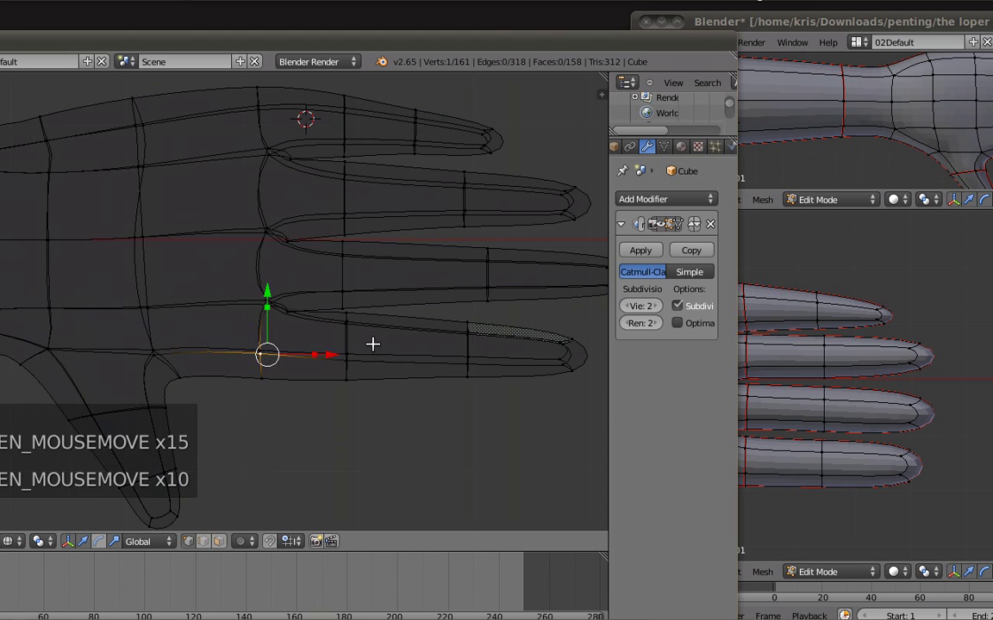
{"action": "right_click", "coordinate": [468, 354], "text": "shift"}
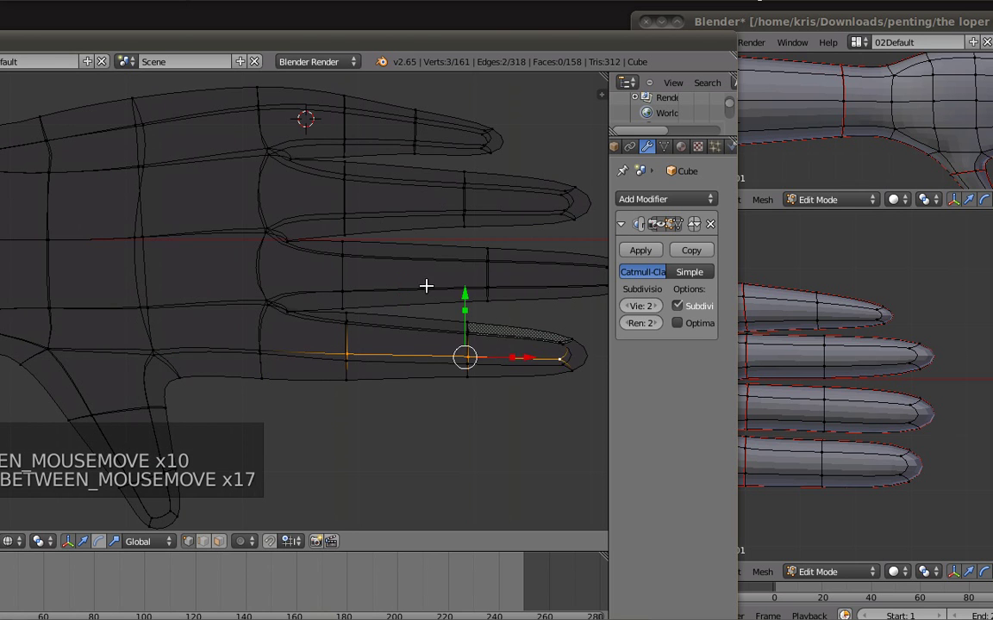
{"action": "key", "text": "z"}
{"action": "left_click_drag", "start_coordinate": [465, 295], "coordinate": [468, 298]}
{"action": "key", "text": "z"}
{"action": "key", "text": "z"}
{"action": "key", "text": "a"}
{"action": "scroll", "coordinate": [442, 333], "scroll_direction": "down", "scroll_amount": 2}
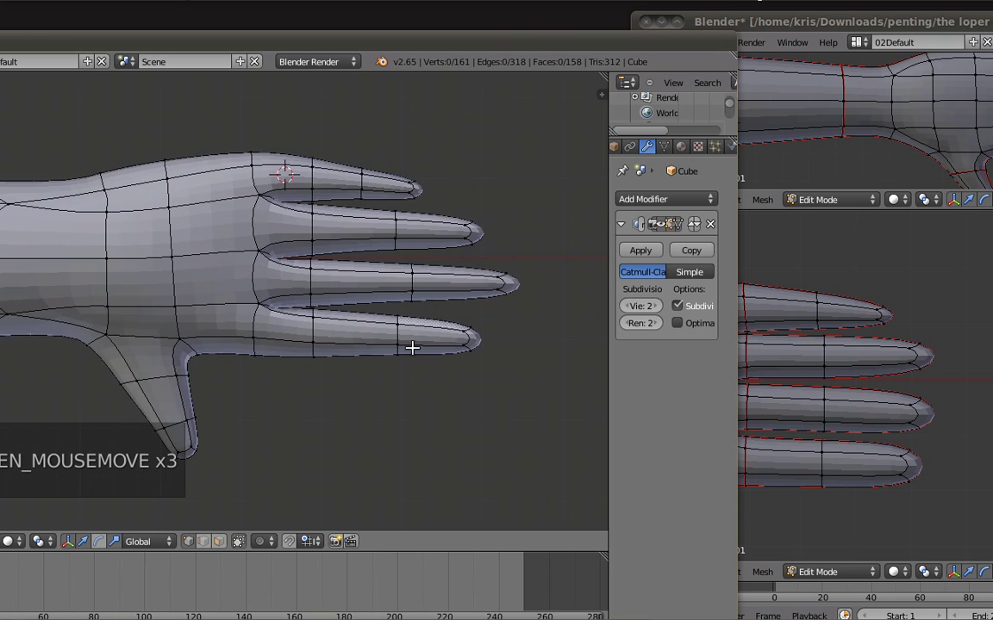
Step: Select the lengthwise edge in the middle of the palm's underside and move it along Z into the hand to hollow the palm
{"action": "scroll", "coordinate": [339, 368], "scroll_direction": "up", "scroll_amount": 1}
{"action": "middle_click_drag", "start_coordinate": [302, 331], "coordinate": [349, 221]}
{"action": "key", "text": "KP_3"}
{"action": "middle_click_drag", "start_coordinate": [469, 297], "coordinate": [439, 294]}
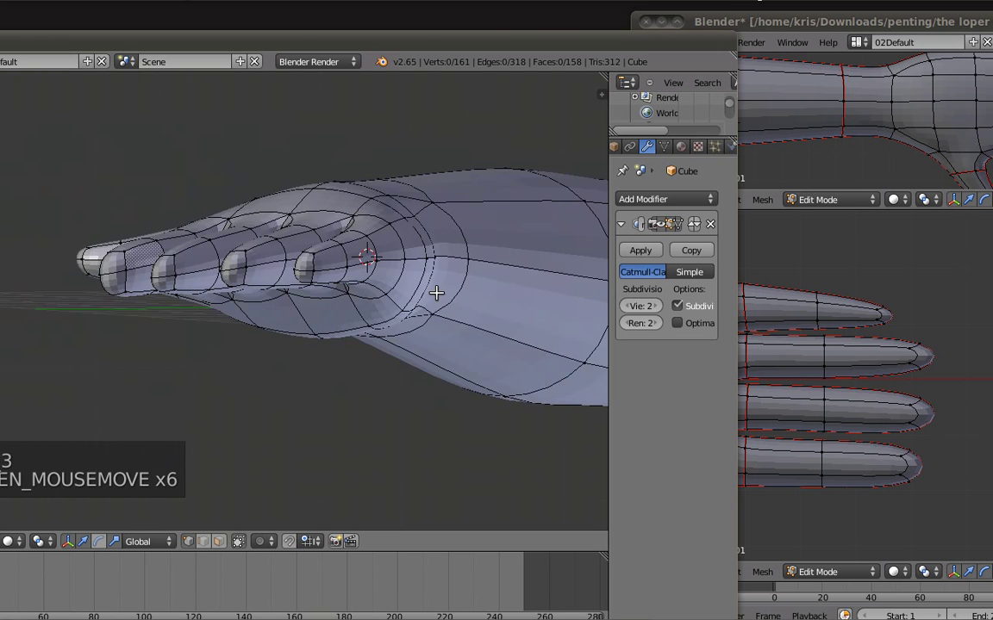
{"action": "key", "text": "KP_1"}
{"action": "middle_click_drag", "start_coordinate": [326, 281], "coordinate": [368, 112]}
{"action": "middle_click_drag", "start_coordinate": [437, 246], "coordinate": [401, 268]}
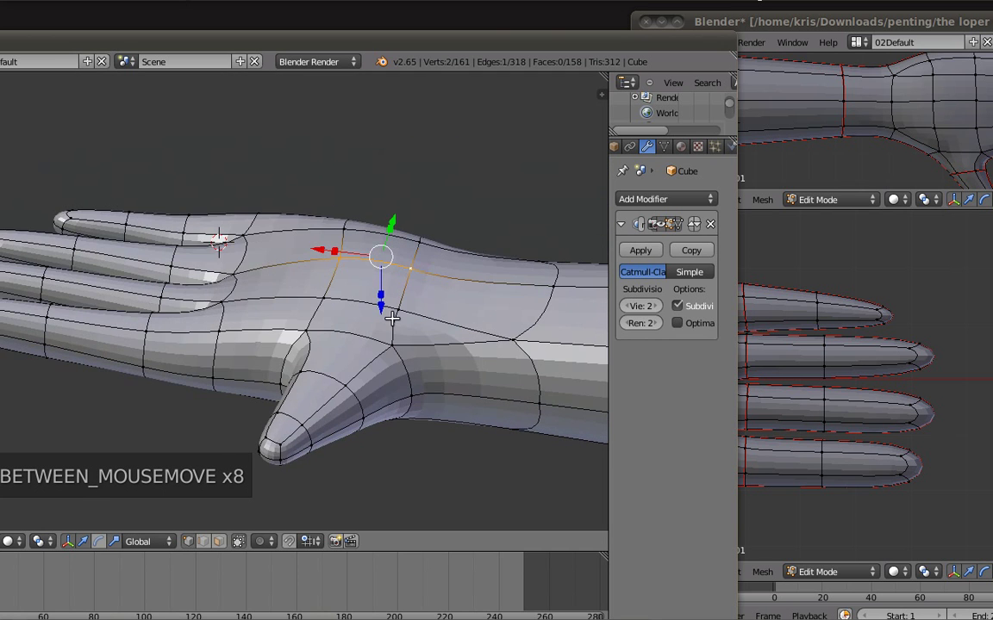
{"action": "left_click_drag", "start_coordinate": [381, 315], "coordinate": [388, 334]}
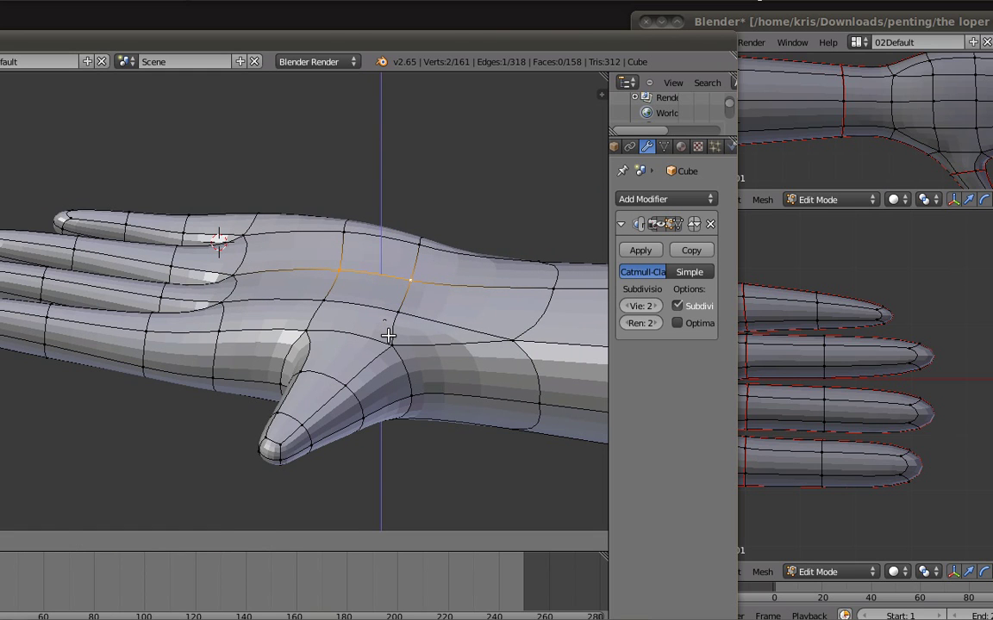
{"action": "left_click_drag", "start_coordinate": [389, 334], "coordinate": [388, 335]}
{"action": "right_click", "coordinate": [328, 301]}
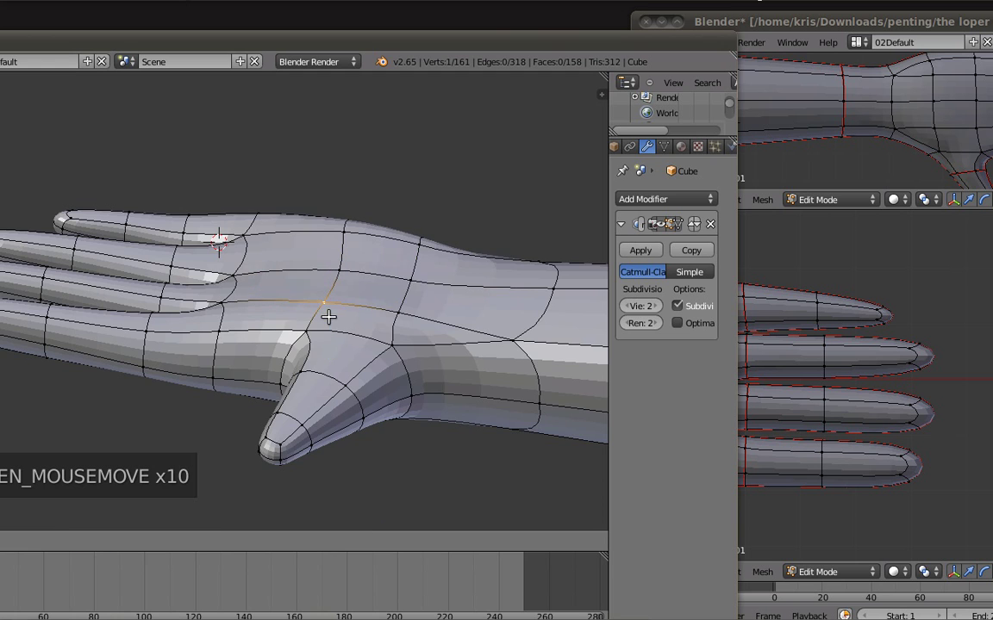
{"action": "middle_click_drag", "start_coordinate": [434, 286], "coordinate": [436, 424]}
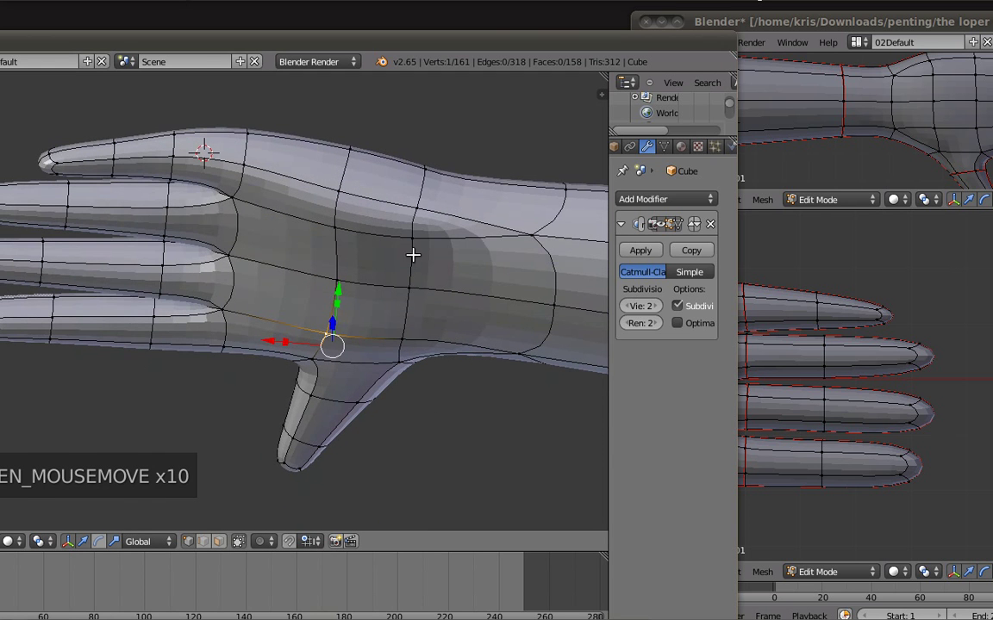
{"action": "key", "text": "a"}
{"action": "scroll", "coordinate": [396, 247], "scroll_direction": "up", "scroll_amount": 2}
{"action": "middle_click_drag", "start_coordinate": [436, 245], "coordinate": [345, 221], "text": "shift"}
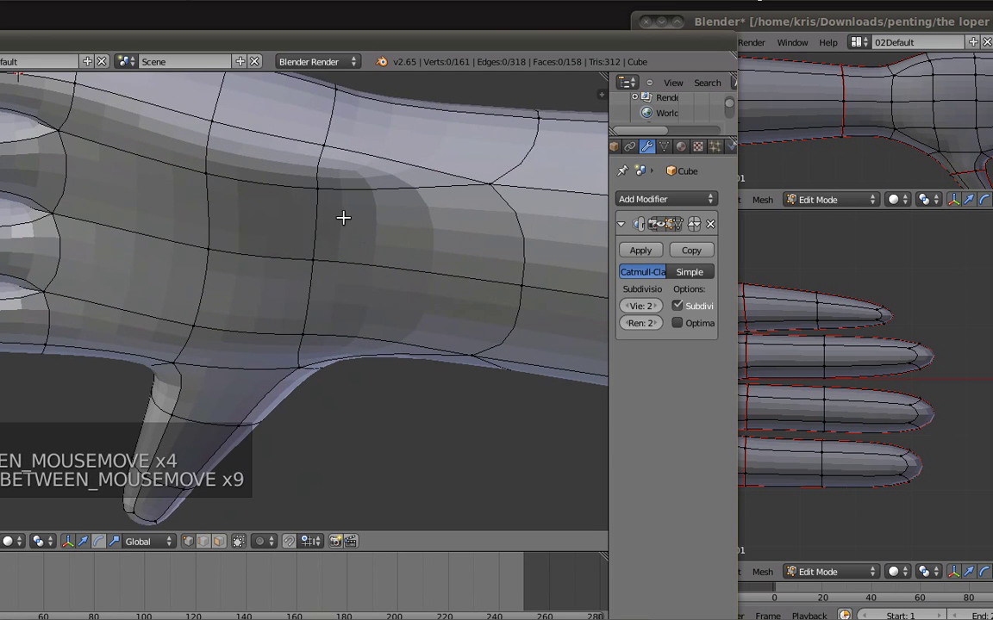
{"action": "right_click", "coordinate": [496, 183], "text": "shift"}
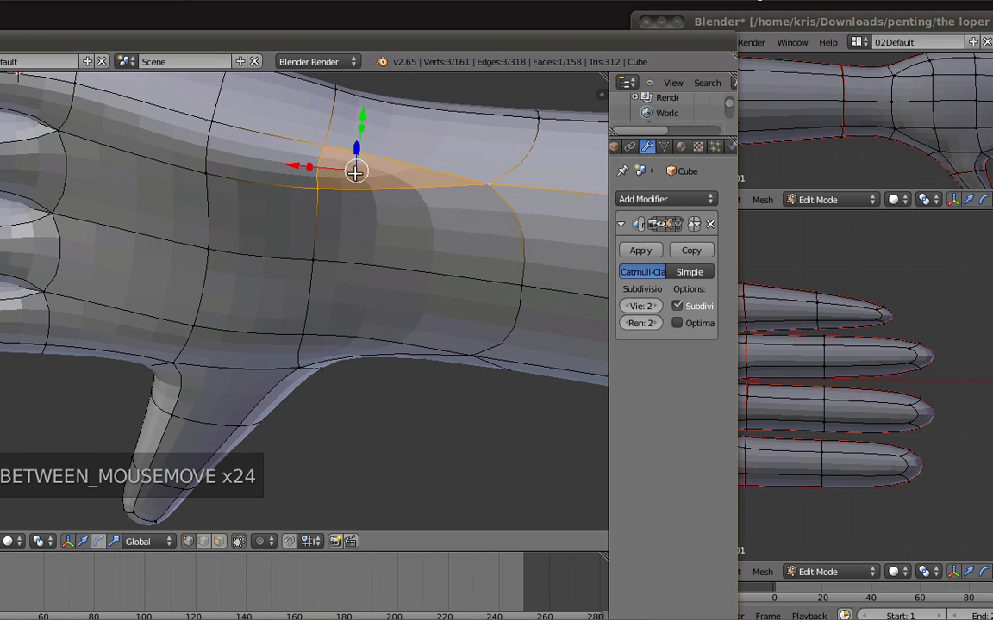
{"action": "key", "text": "a"}
{"action": "middle_click_drag", "start_coordinate": [337, 292], "coordinate": [311, 278]}
{"action": "key", "text": "ctrl+r"}
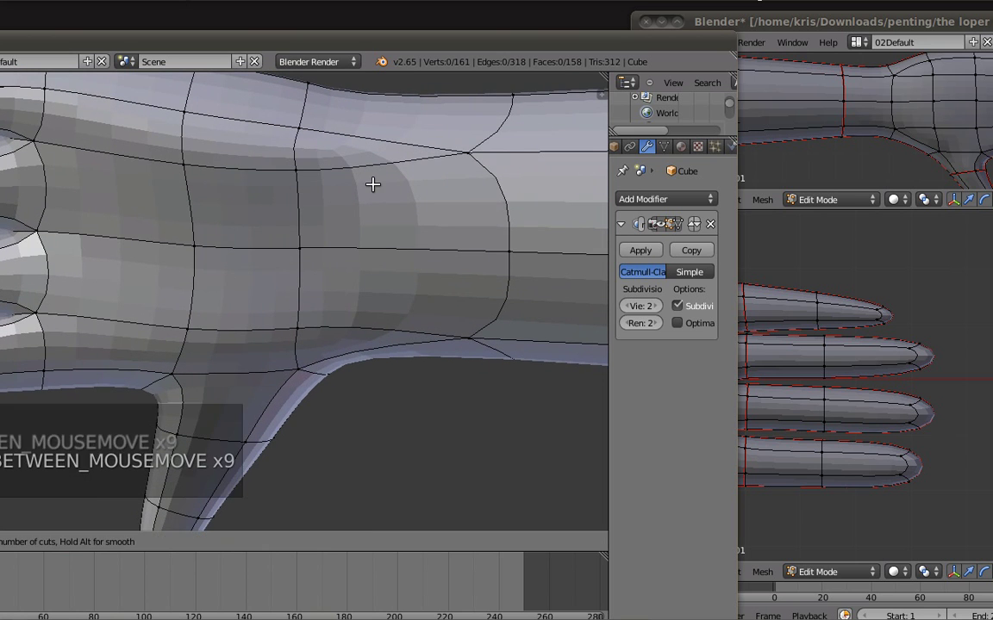
{"action": "key", "text": "Escape"}
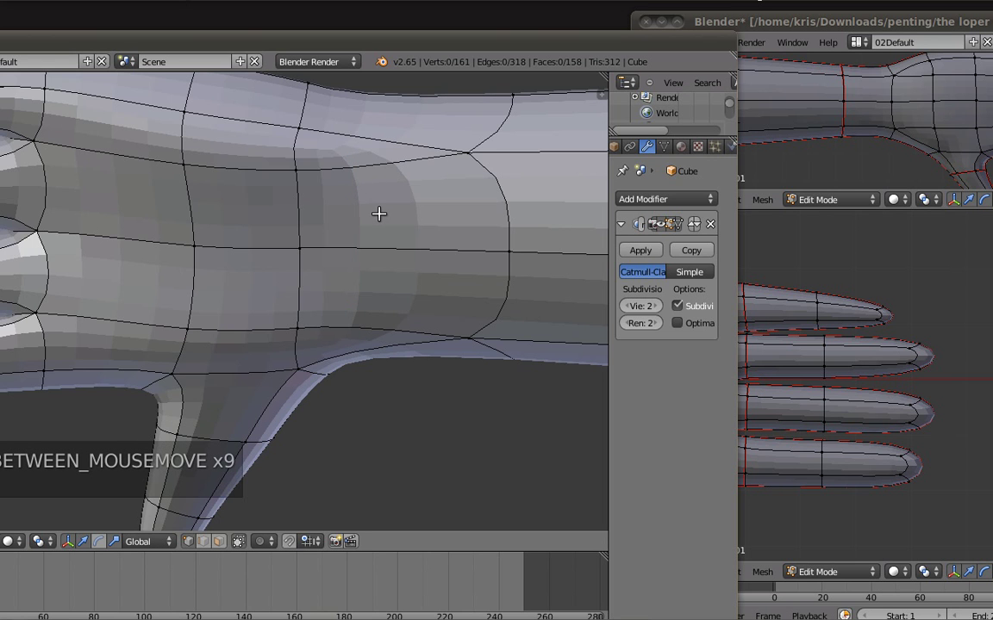
Step: Insert a short edge loop across the faces on the underside of the wrist, slide it toward the forearm and scale it down
{"action": "middle_click_drag", "start_coordinate": [385, 206], "coordinate": [386, 320]}
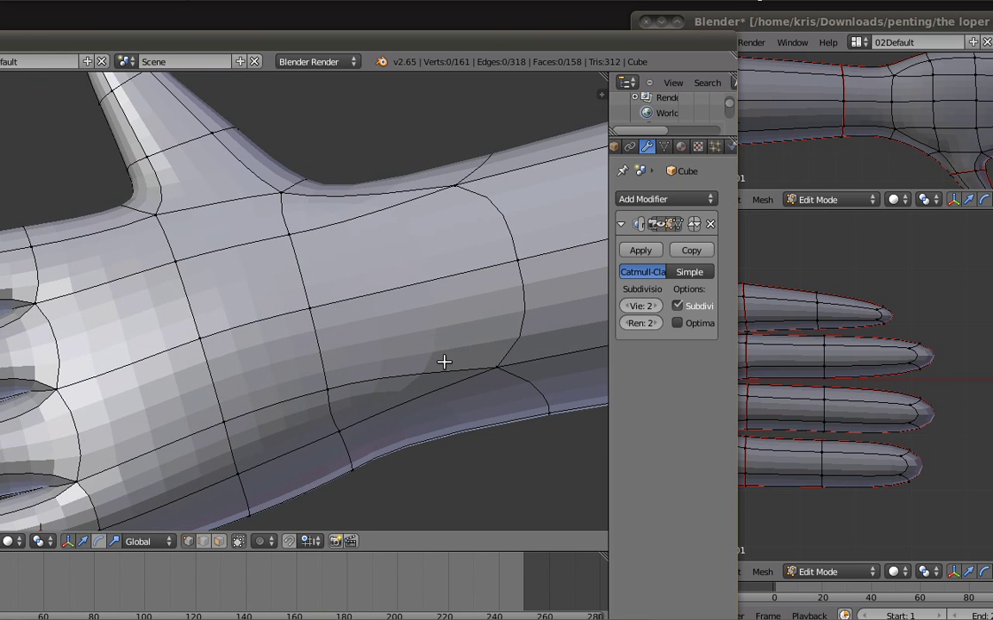
{"action": "middle_click_drag", "start_coordinate": [431, 418], "coordinate": [355, 184]}
{"action": "key", "text": "ctrl+r"}
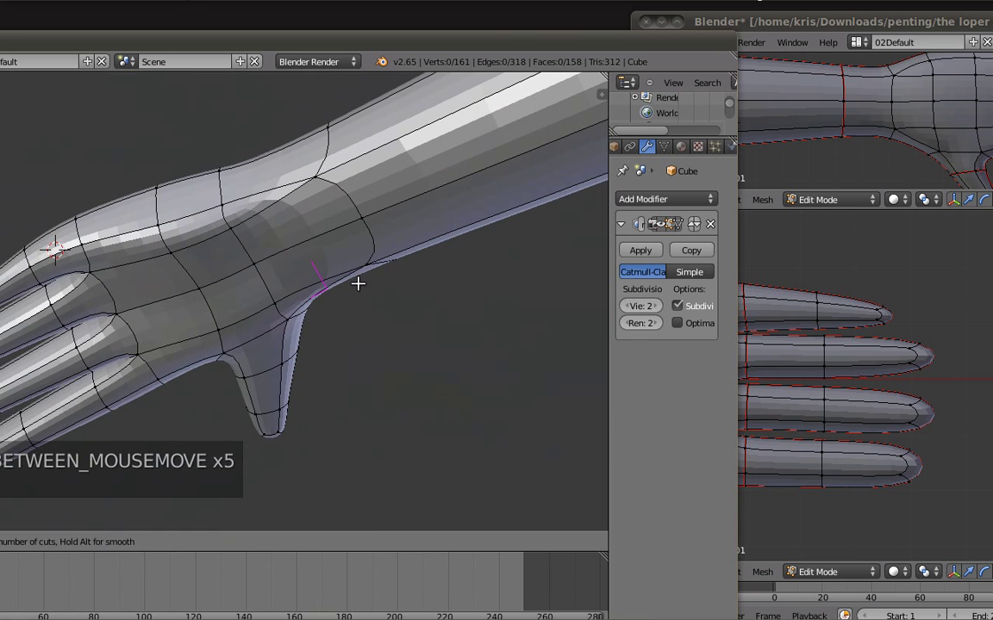
{"action": "left_click", "coordinate": [322, 252]}
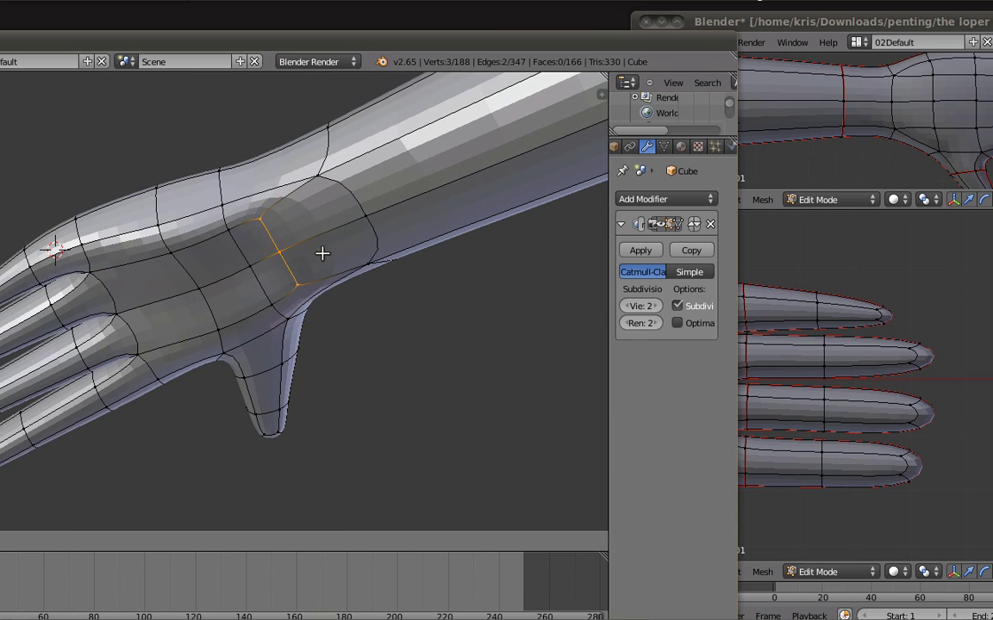
{"action": "left_click", "coordinate": [374, 231]}
{"action": "key", "text": "s"}
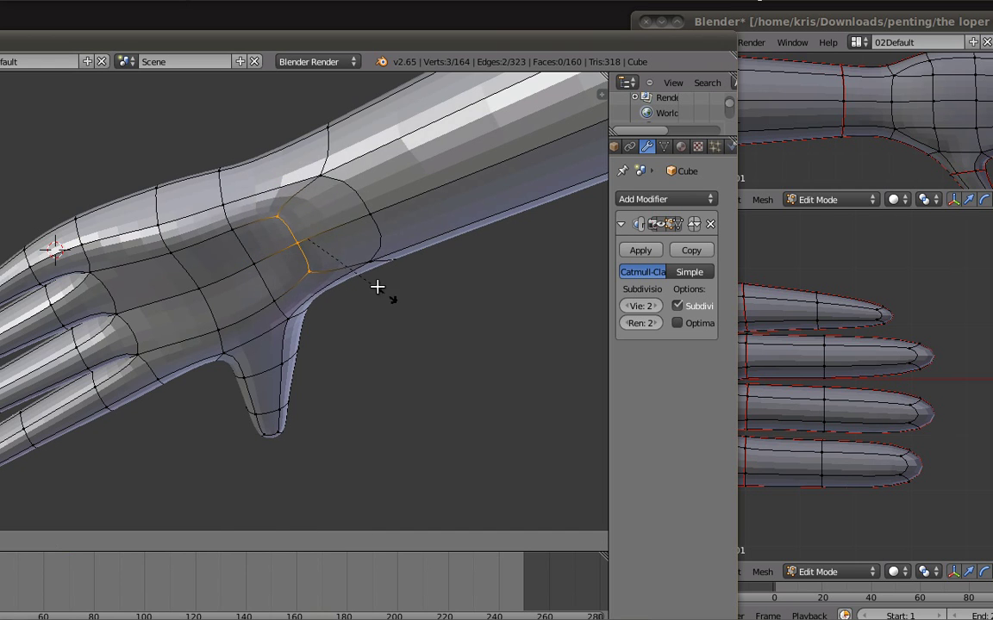
{"action": "left_click", "coordinate": [347, 260]}
{"action": "middle_click_drag", "start_coordinate": [347, 261], "coordinate": [207, 211]}
{"action": "left_click_drag", "start_coordinate": [270, 291], "coordinate": [273, 300]}
{"action": "key", "text": "a"}
Step: Insert a matching short edge loop across the wrist faces on the back of the hand, slide it toward the forearm and scale it
{"action": "middle_click_drag", "start_coordinate": [284, 234], "coordinate": [292, 384]}
{"action": "middle_click_drag", "start_coordinate": [242, 235], "coordinate": [334, 334]}
{"action": "key", "text": "ctrl+r"}
{"action": "left_click", "coordinate": [332, 333]}
{"action": "left_click", "coordinate": [391, 327]}
{"action": "key", "text": "s"}
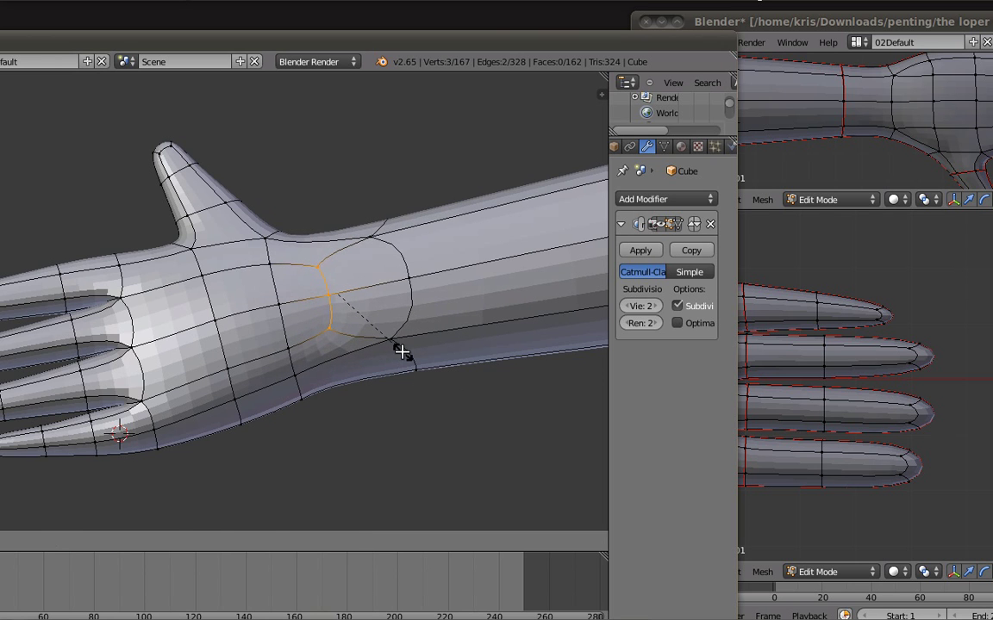
{"action": "left_click", "coordinate": [400, 312]}
{"action": "key", "text": "a"}
Step: Compare the hand from the top with the wrist and palm edge flow of the reference hand in the other Blender window
{"action": "middle_click_drag", "start_coordinate": [400, 297], "coordinate": [271, 375]}
{"action": "key", "text": "KP_1"}
{"action": "scroll", "coordinate": [359, 310], "scroll_direction": "down", "scroll_amount": 4}
{"action": "scroll", "coordinate": [181, 449], "scroll_direction": "up", "scroll_amount": 3}
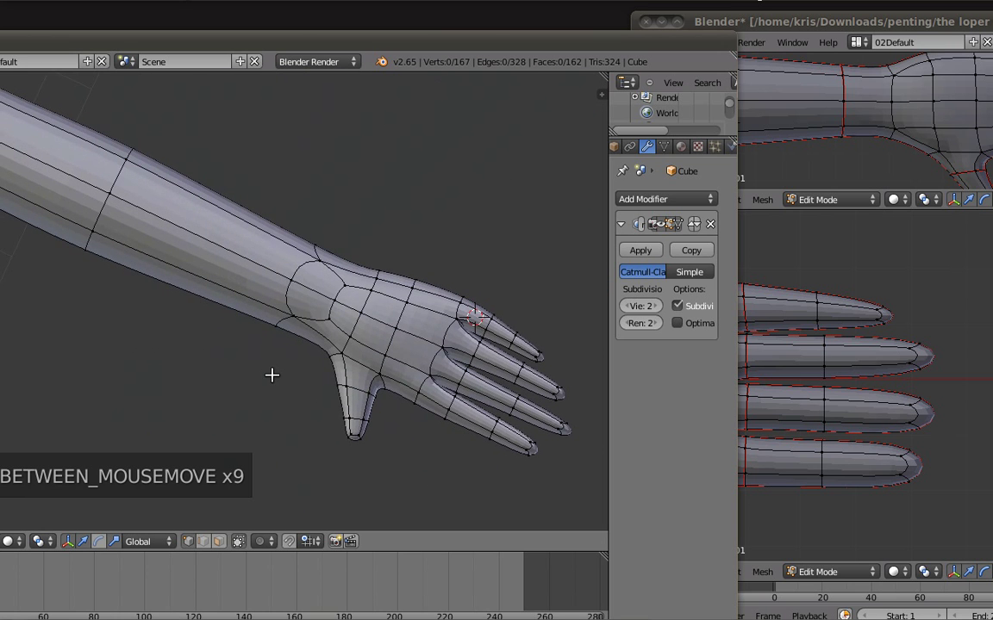
{"action": "key", "text": "KP_7"}
{"action": "left_click", "coordinate": [849, 411]}
{"action": "scroll", "coordinate": [934, 431], "scroll_direction": "up", "scroll_amount": 3}
{"action": "middle_click_drag", "start_coordinate": [830, 395], "coordinate": [939, 403], "text": "shift"}
{"action": "middle_click_drag", "start_coordinate": [774, 403], "coordinate": [760, 402], "text": "shift"}
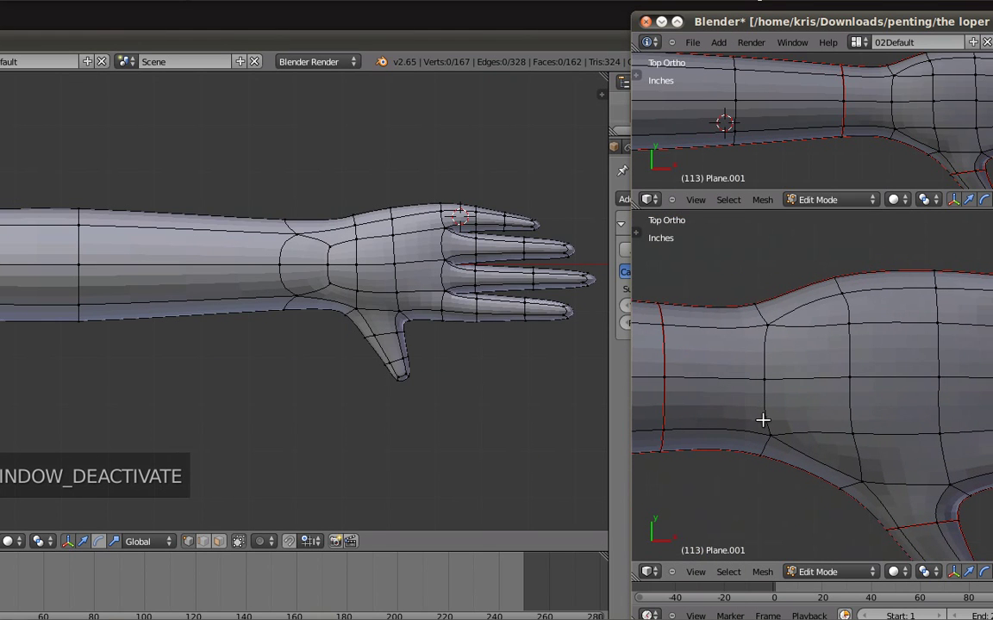
Step: Box-select the whole wrist edge loop through the mesh in top view and scale it, mainly along X, to straighten it
{"action": "left_click", "coordinate": [284, 229]}
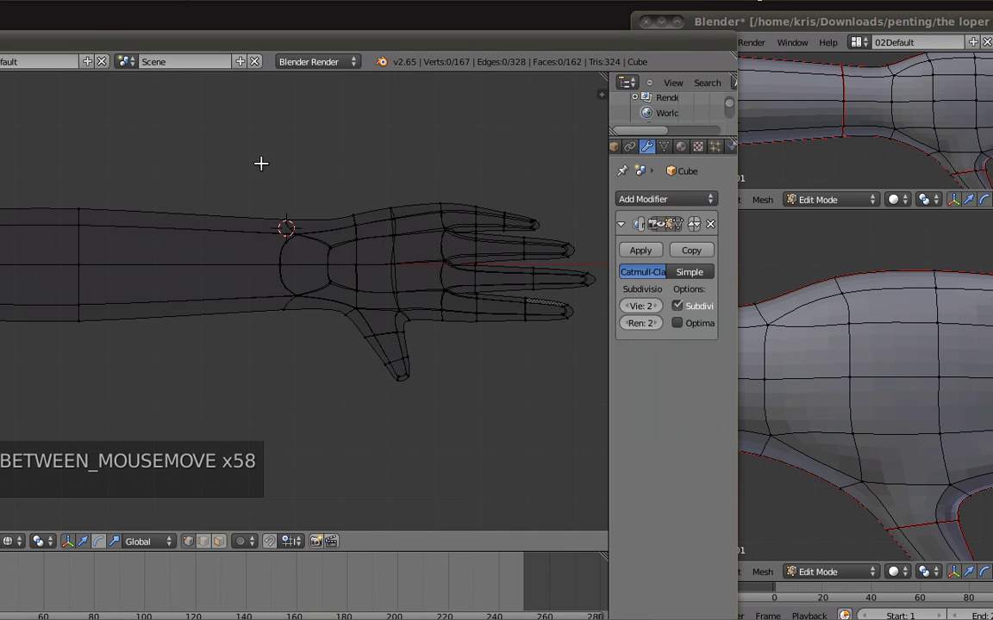
{"action": "key", "text": "v"}
{"action": "key", "text": "b"}
{"action": "left_click_drag", "start_coordinate": [262, 164], "coordinate": [316, 334]}
{"action": "key", "text": "z"}
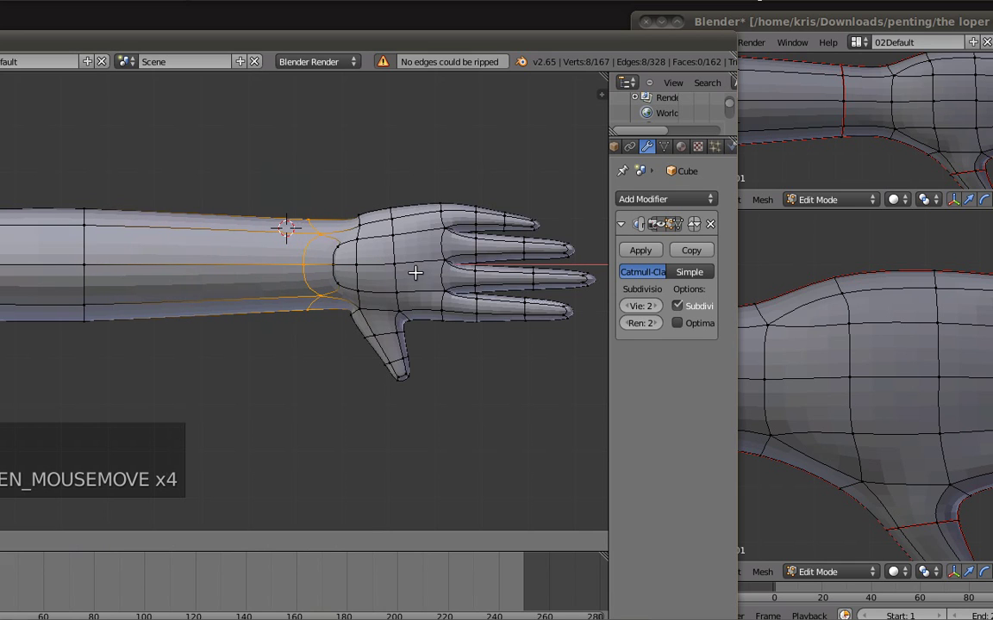
{"action": "left_click_drag", "start_coordinate": [400, 267], "coordinate": [376, 266]}
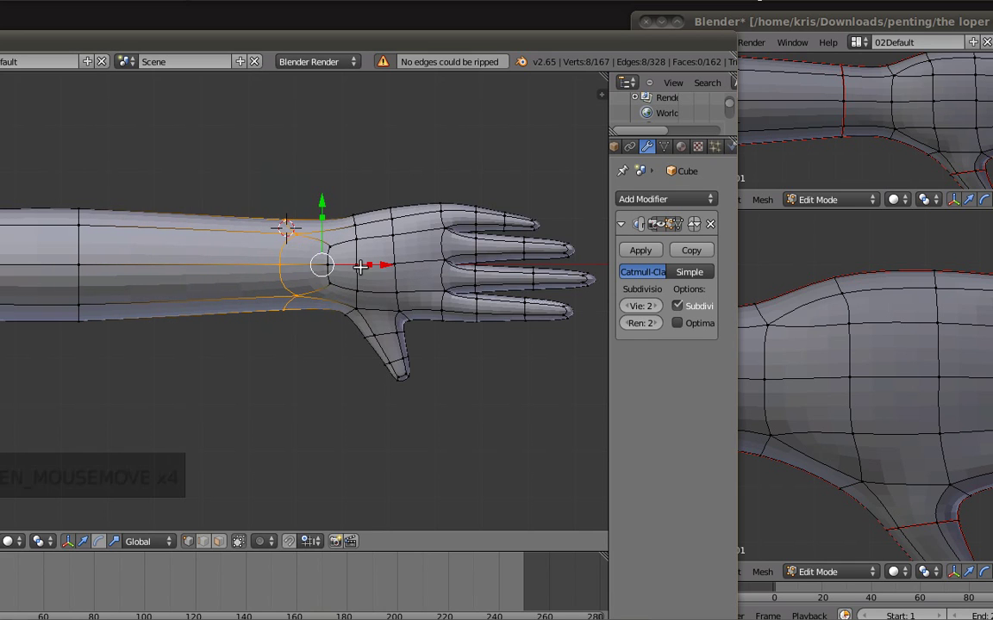
{"action": "key", "text": "s"}
{"action": "left_click", "coordinate": [354, 268]}
{"action": "key", "text": "s"}
{"action": "key", "text": "x"}
{"action": "left_click", "coordinate": [371, 267]}
Step: Move the selected wrist loop along X toward the hand and scale it down to narrow the wrist
{"action": "left_click_drag", "start_coordinate": [384, 267], "coordinate": [404, 269]}
{"action": "key", "text": "s"}
{"action": "left_click", "coordinate": [399, 334]}
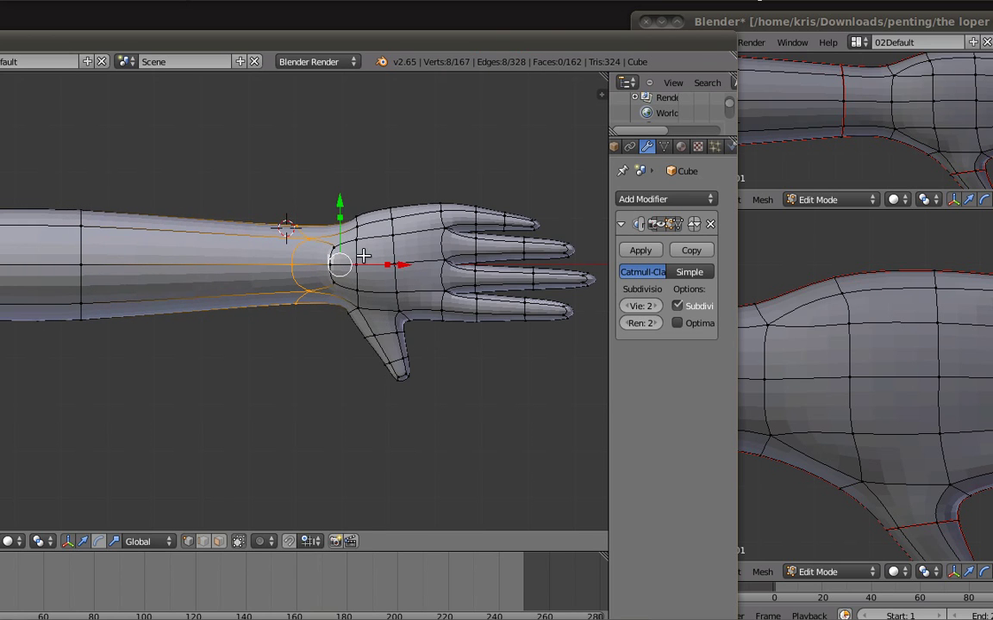
Step: Select the six vertices of the two short wrist loops, above and below, and move them along X toward the forearm
{"action": "scroll", "coordinate": [343, 218], "scroll_direction": "up", "scroll_amount": 3}
{"action": "middle_click_drag", "start_coordinate": [402, 209], "coordinate": [384, 205], "text": "shift"}
{"action": "right_click", "coordinate": [404, 200]}
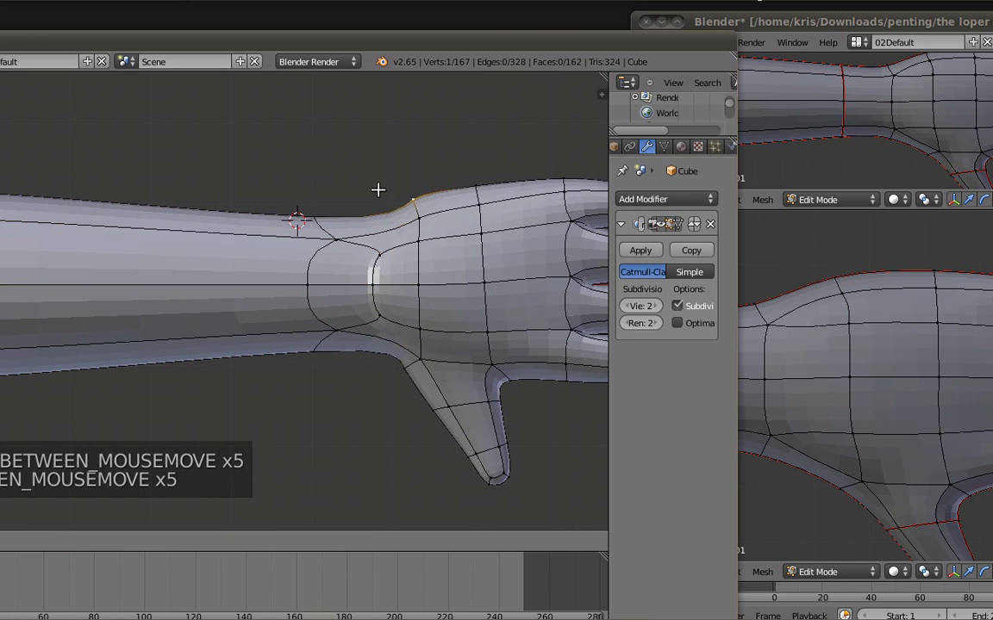
{"action": "right_click", "coordinate": [378, 293], "text": "shift"}
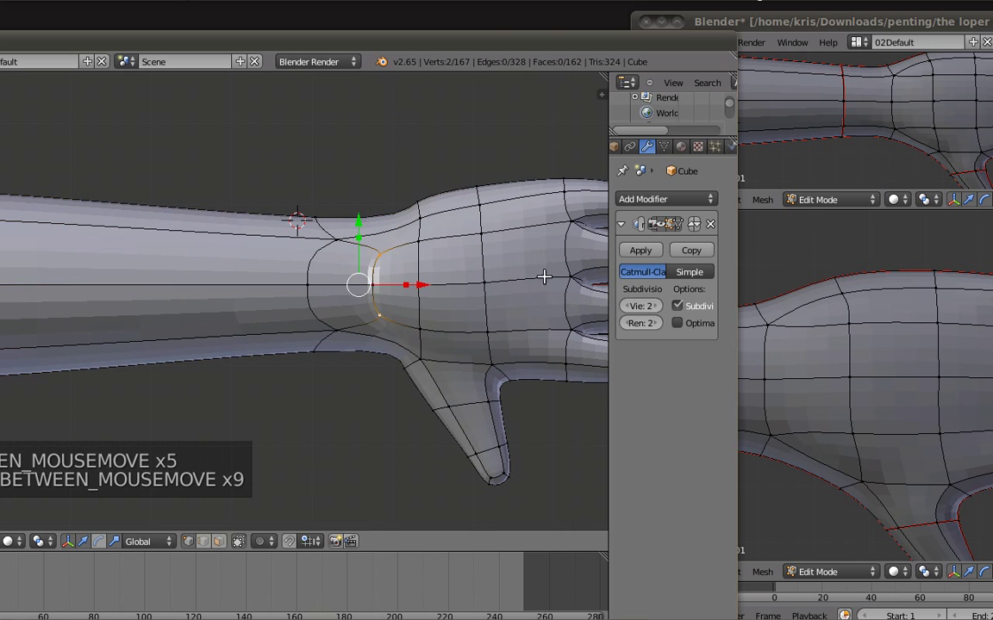
{"action": "right_click", "coordinate": [365, 284], "text": "shift"}
{"action": "key", "text": "z"}
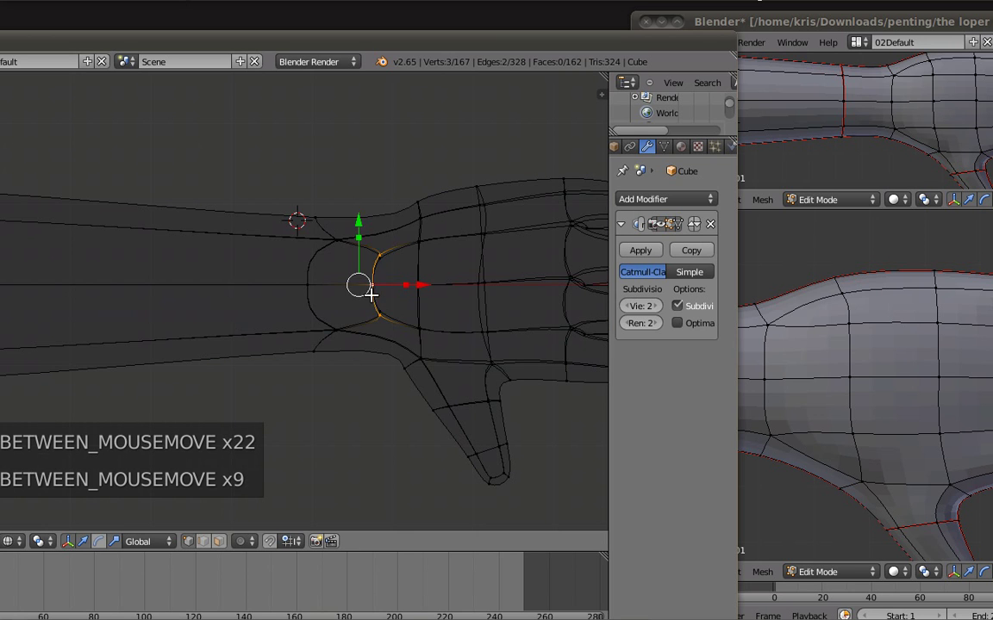
{"action": "key", "text": "z"}
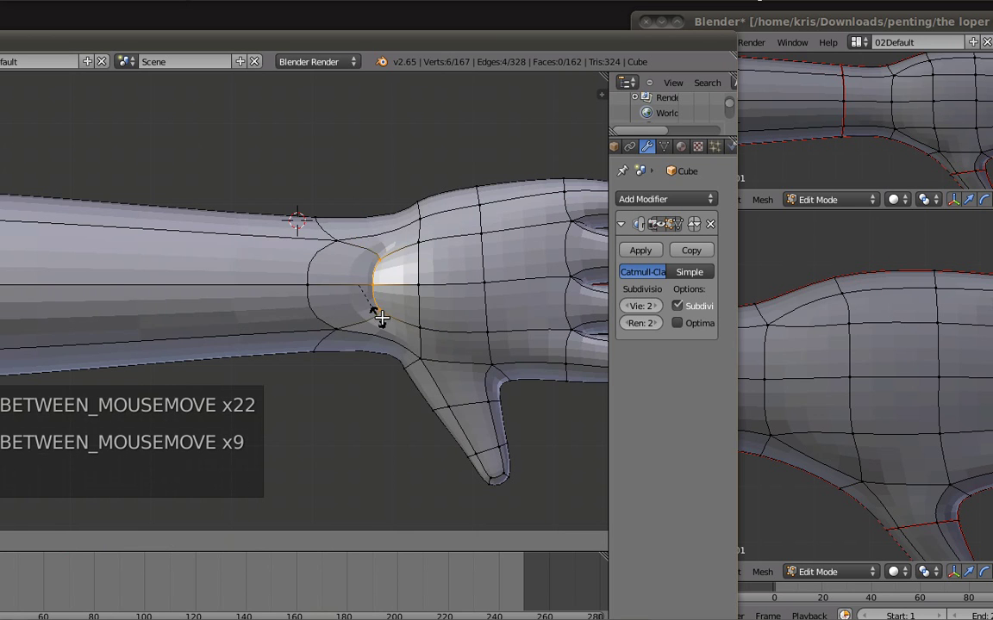
{"action": "middle_click_drag", "start_coordinate": [397, 308], "coordinate": [425, 233]}
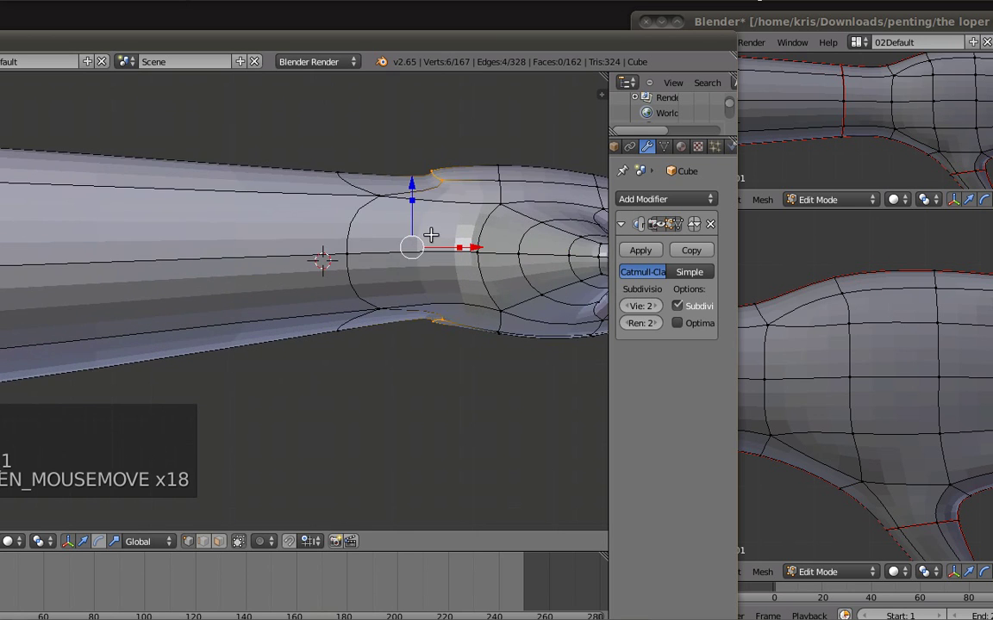
{"action": "left_click_drag", "start_coordinate": [459, 249], "coordinate": [429, 251]}
{"action": "left_click", "coordinate": [407, 248]}
{"action": "key", "text": "a"}
Step: Turn off the Subdivision Surface modifier's display in Edit Mode to show the bare control mesh
{"action": "left_click", "coordinate": [661, 226]}
{"action": "mouse_move", "coordinate": [417, 158]}
{"action": "middle_mouse_down"}
{"action": "mouse_move", "coordinate": [422, 177]}
{"action": "mouse_move", "coordinate": [399, 186]}
{"action": "middle_mouse_up"}
{"action": "key", "text": "z"}
{"action": "key", "text": "z"}
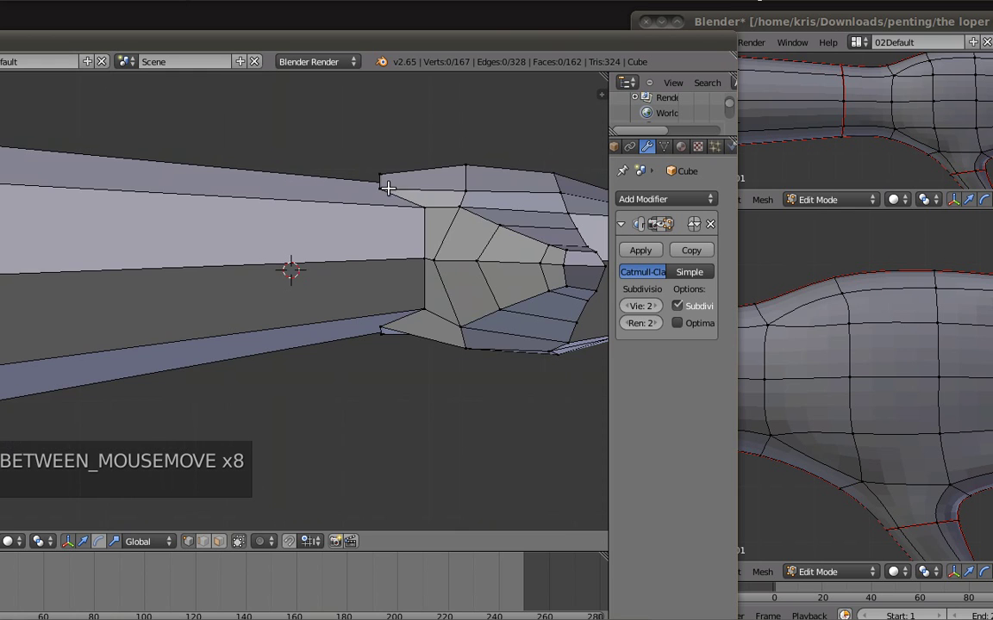
Step: Select the three short-loop vertices on the back of the wrist and move them along X toward the hand, past the wrist loop
{"action": "right_click", "coordinate": [386, 185]}
{"action": "key", "text": "z"}
{"action": "middle_click_drag", "start_coordinate": [385, 167], "coordinate": [431, 194]}
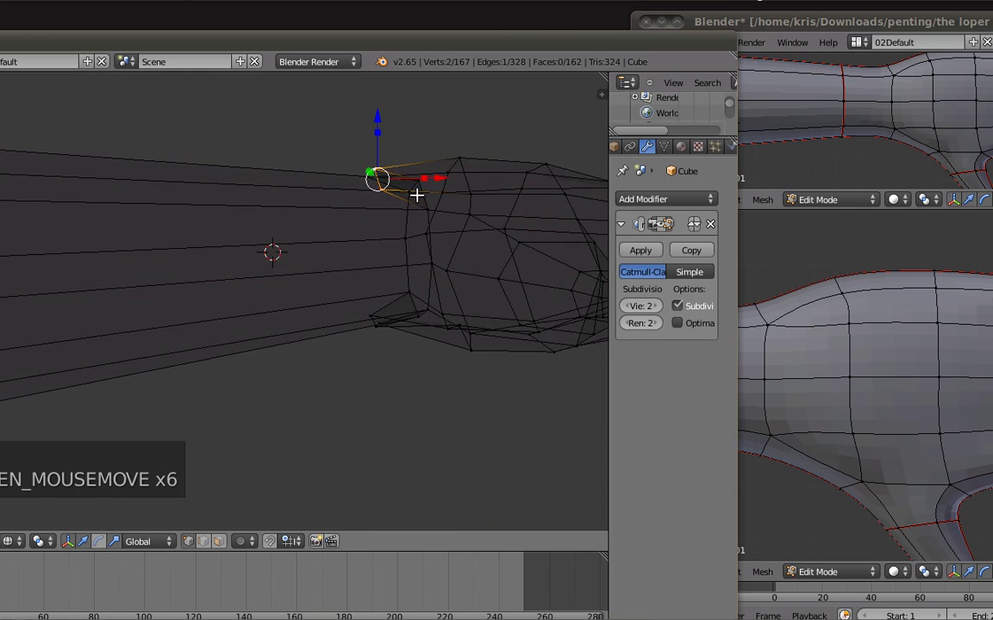
{"action": "right_click", "coordinate": [353, 177], "text": "shift"}
{"action": "key", "text": "z"}
{"action": "key", "text": "z"}
{"action": "right_click", "coordinate": [357, 179], "text": "shift"}
{"action": "key", "text": "z"}
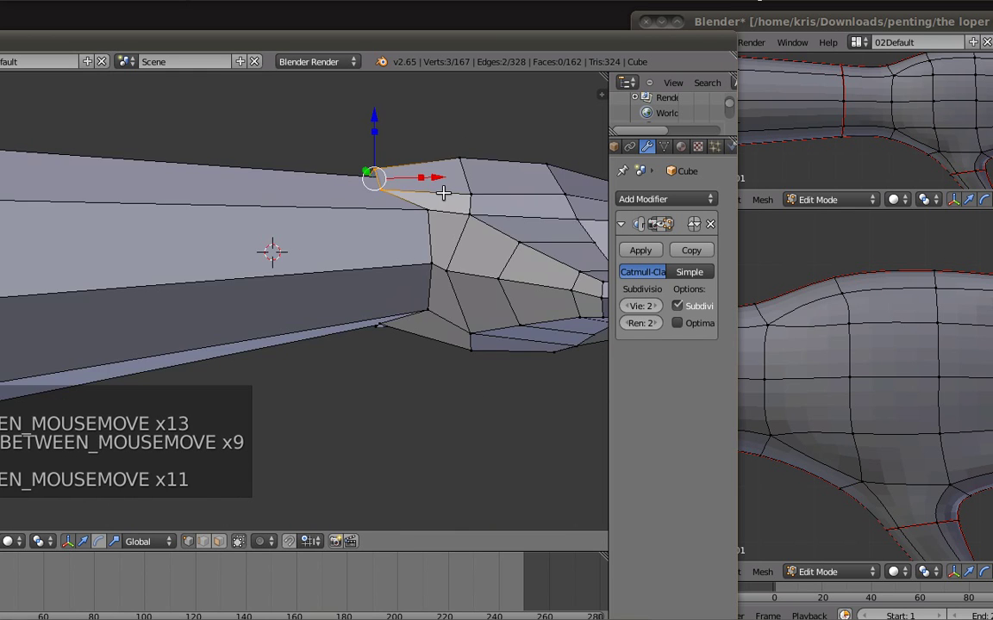
{"action": "key", "text": "KP_1"}
{"action": "left_click_drag", "start_coordinate": [452, 182], "coordinate": [508, 193]}
{"action": "middle_click_drag", "start_coordinate": [390, 244], "coordinate": [338, 163], "text": "shift"}
{"action": "key", "text": "a"}
Step: Select the three short-loop vertices on the wrist's underside and move them toward the hand, between the wrist loop and the palm
{"action": "key", "text": "z"}
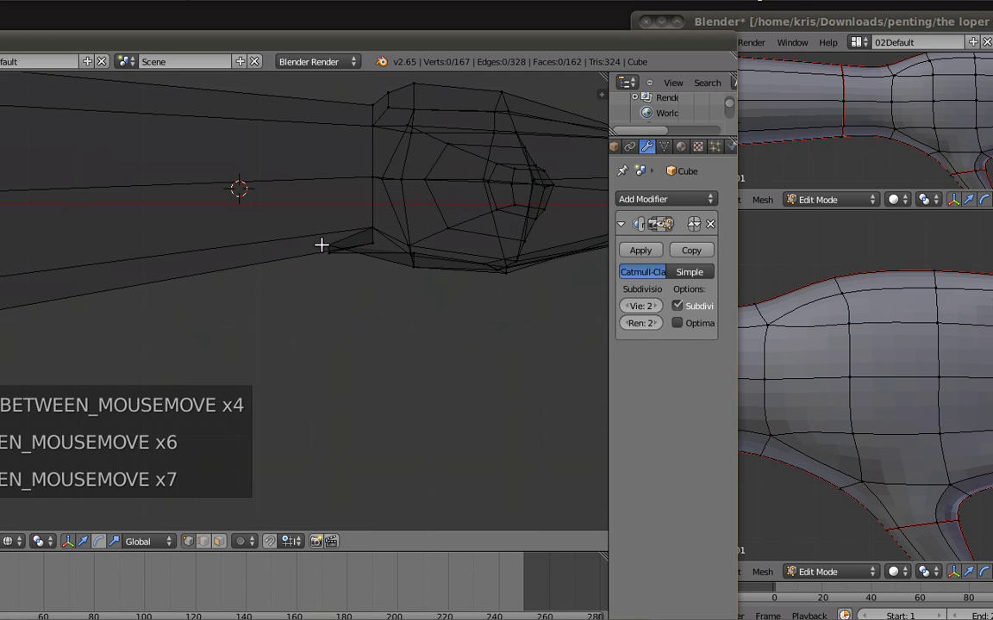
{"action": "right_click", "coordinate": [328, 248]}
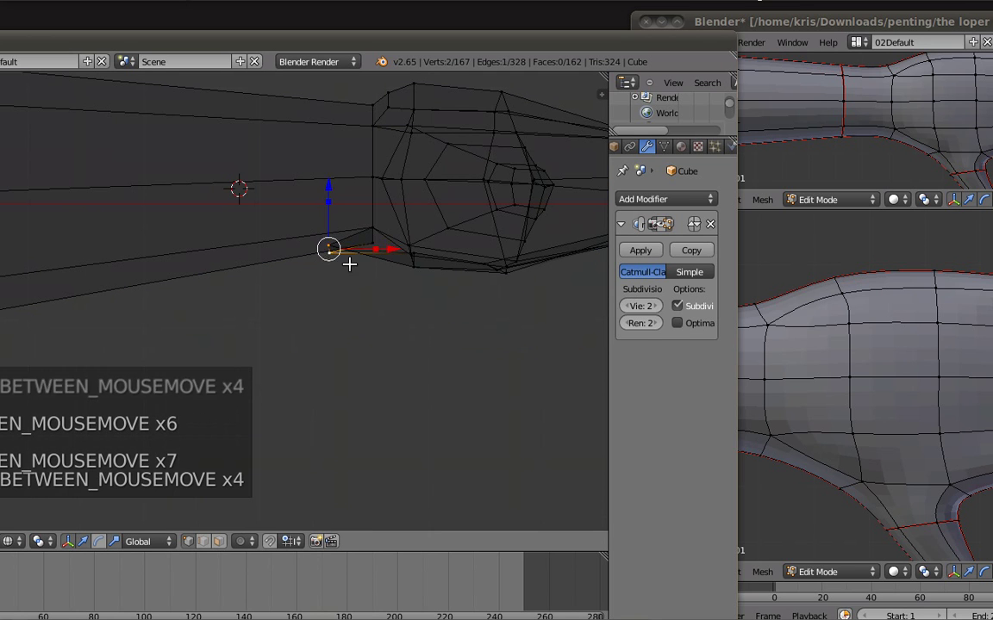
{"action": "key", "text": "z"}
{"action": "key", "text": "z"}
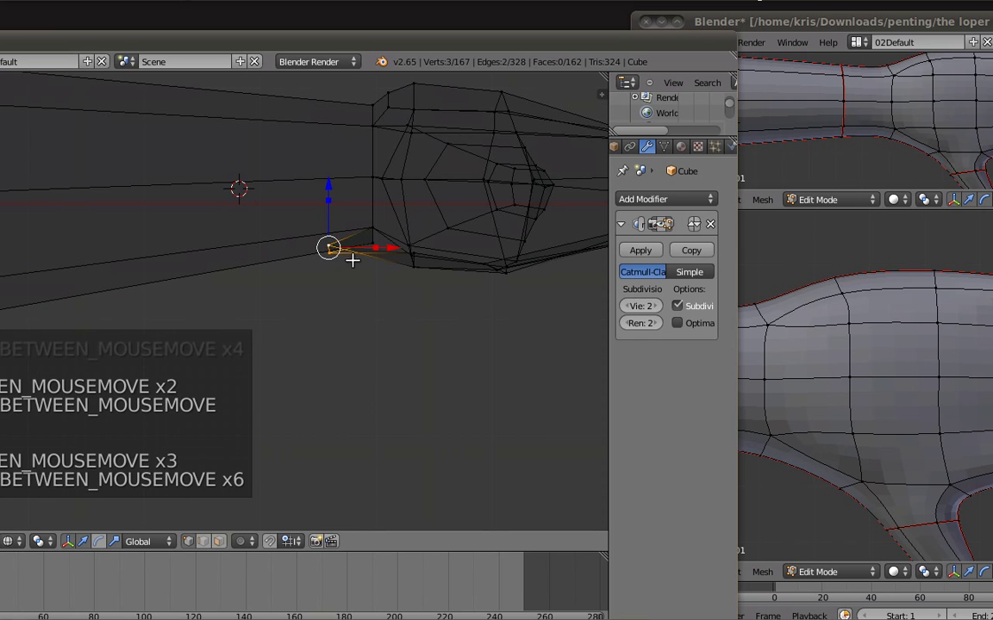
{"action": "key", "text": "z"}
{"action": "key", "text": "g"}
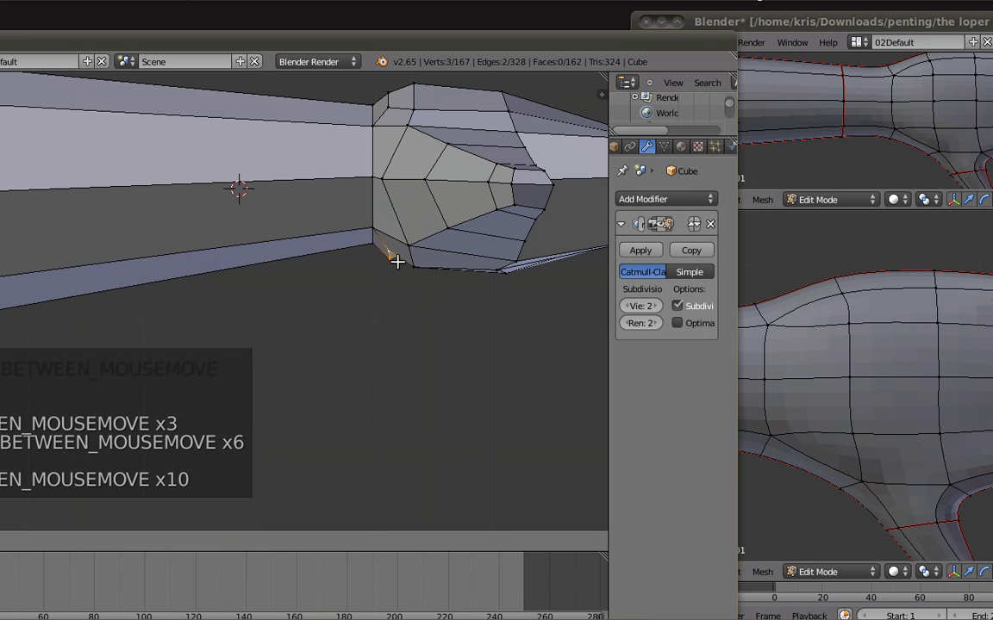
{"action": "left_click", "coordinate": [389, 263]}
Step: Adjust single vertices on the underside of the wrist near the base of the thumb
{"action": "middle_click_drag", "start_coordinate": [392, 261], "coordinate": [398, 369]}
{"action": "right_click", "coordinate": [390, 352]}
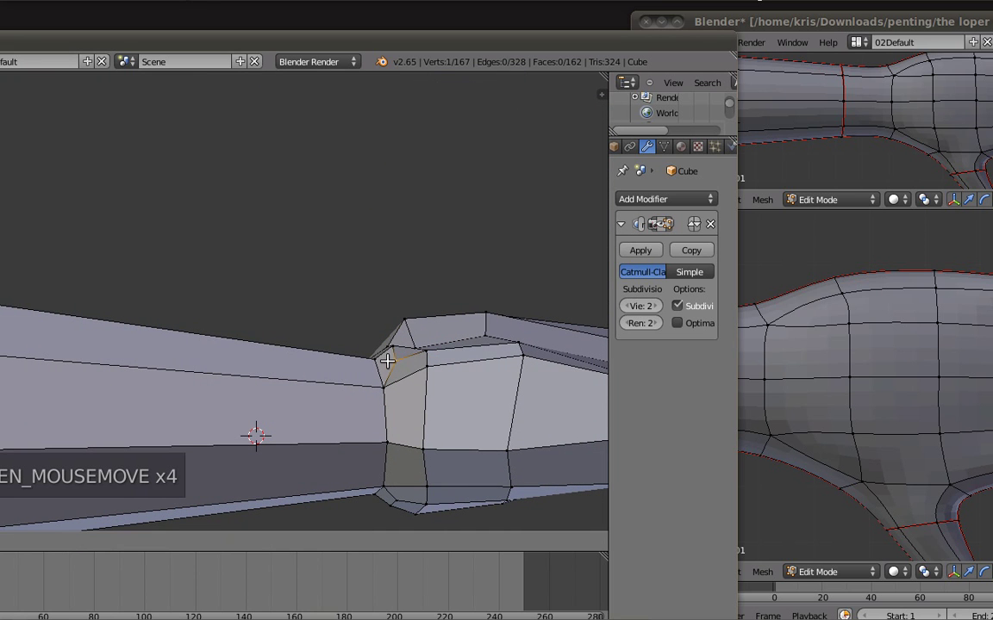
{"action": "right_click_drag", "start_coordinate": [386, 359], "coordinate": [389, 364]}
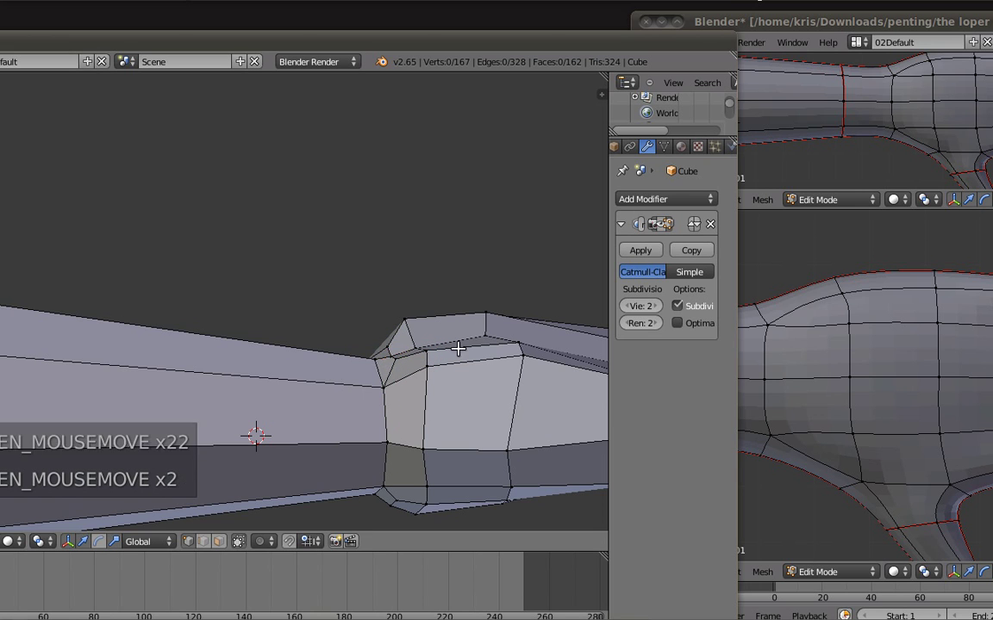
{"action": "middle_click_drag", "start_coordinate": [389, 364], "coordinate": [446, 369]}
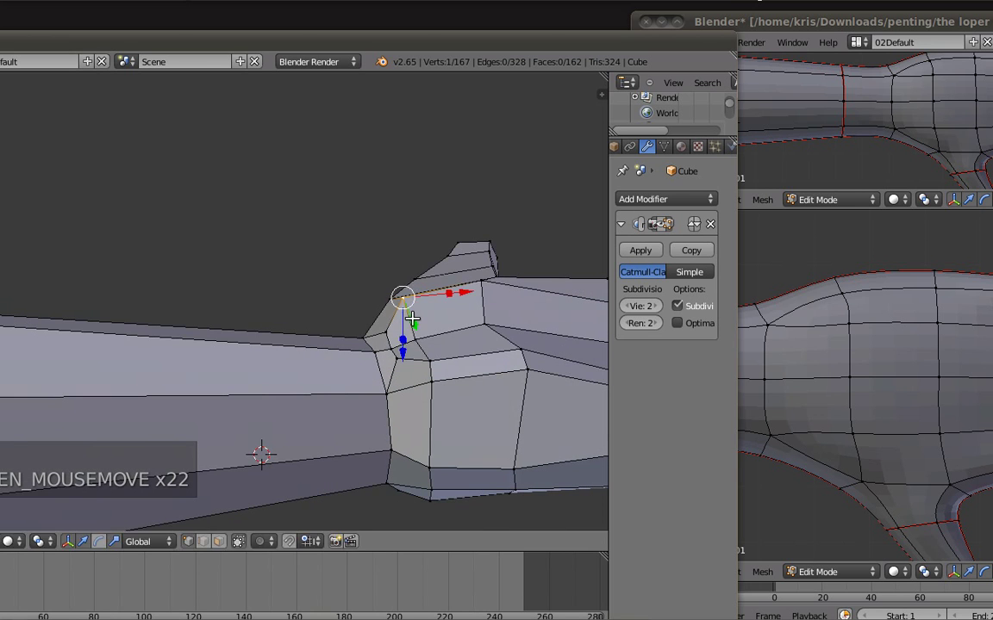
{"action": "middle_click_drag", "start_coordinate": [410, 316], "coordinate": [429, 321]}
Step: Move the outer palm vertex on the little-finger side of the wrist slightly inward toward the palm in top view
{"action": "middle_click_drag", "start_coordinate": [454, 266], "coordinate": [405, 480], "text": "shift"}
{"action": "scroll", "coordinate": [377, 355], "scroll_direction": "down", "scroll_amount": 5}
{"action": "key", "text": "KP_7"}
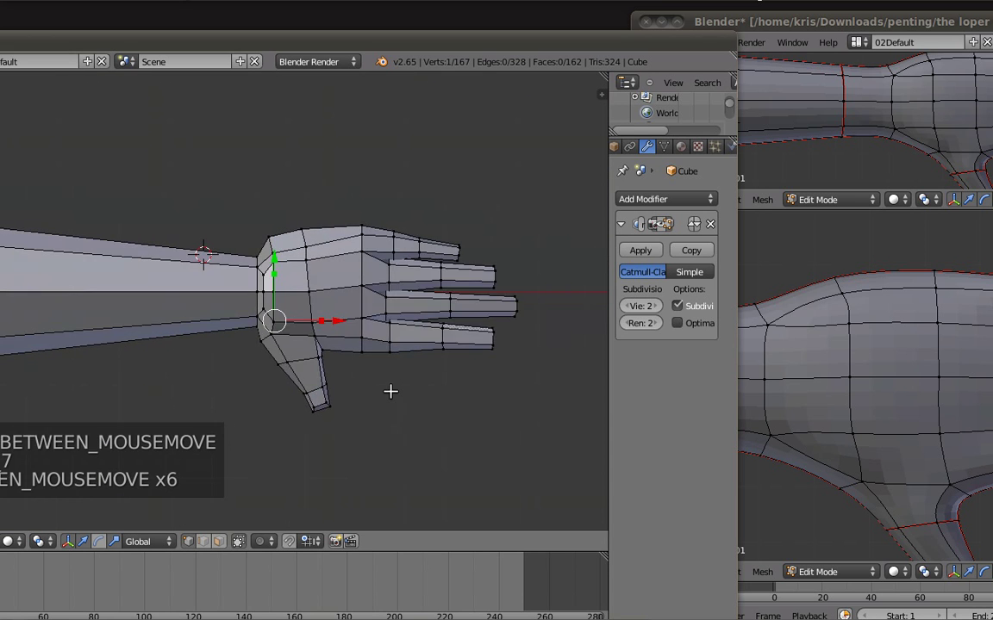
{"action": "scroll", "coordinate": [390, 286], "scroll_direction": "up", "scroll_amount": 4}
{"action": "middle_click_drag", "start_coordinate": [339, 289], "coordinate": [278, 291], "text": "shift"}
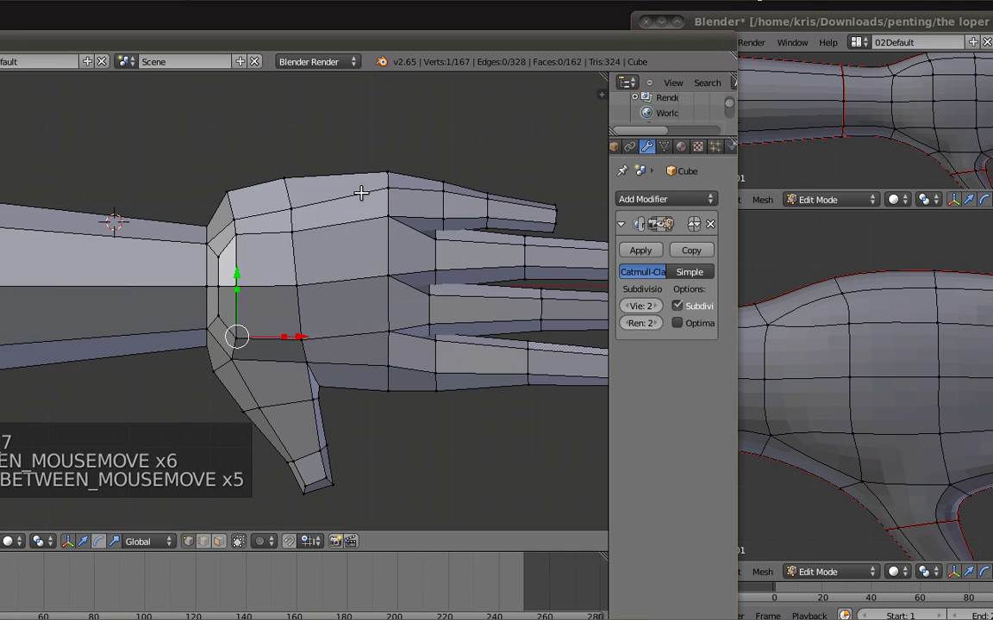
{"action": "right_click_drag", "start_coordinate": [235, 196], "coordinate": [241, 202]}
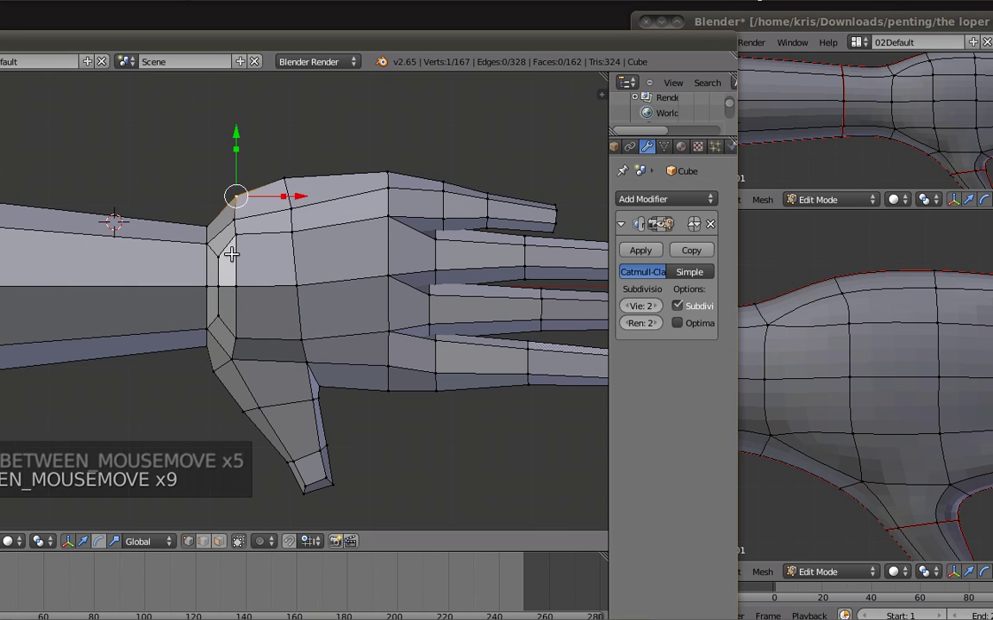
Step: Move the outer thumb-base vertex toward the palm and nudge single vertices of the two palm loops on the little-finger side inward
{"action": "key", "text": "a"}
{"action": "right_click_drag", "start_coordinate": [234, 374], "coordinate": [241, 376]}
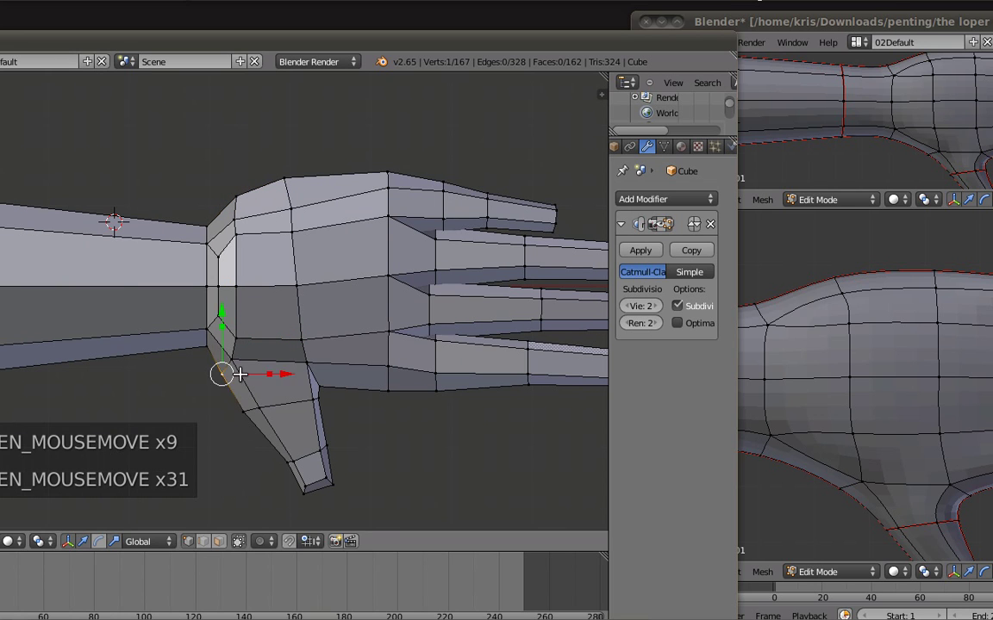
{"action": "key", "text": "a"}
{"action": "right_click_drag", "start_coordinate": [292, 226], "coordinate": [244, 237]}
{"action": "key", "text": "a"}
{"action": "right_click_drag", "start_coordinate": [285, 186], "coordinate": [237, 213]}
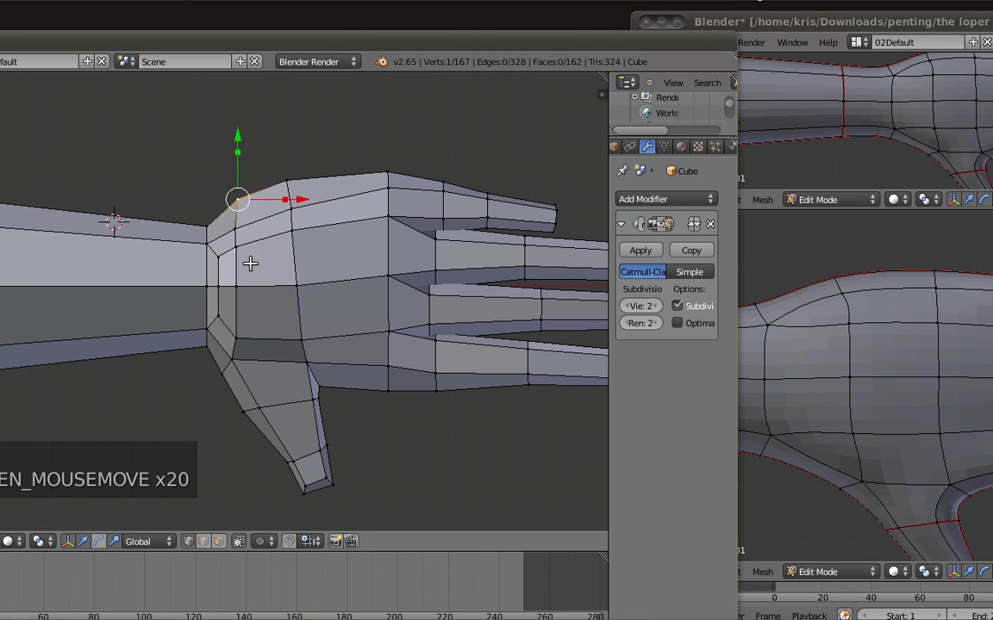
Step: Move the outer vertex of the thumb's lower loop slightly inward, toward the centre of the thumb
{"action": "key", "text": "a"}
{"action": "right_click_drag", "start_coordinate": [239, 405], "coordinate": [258, 413]}
{"action": "key", "text": "a"}
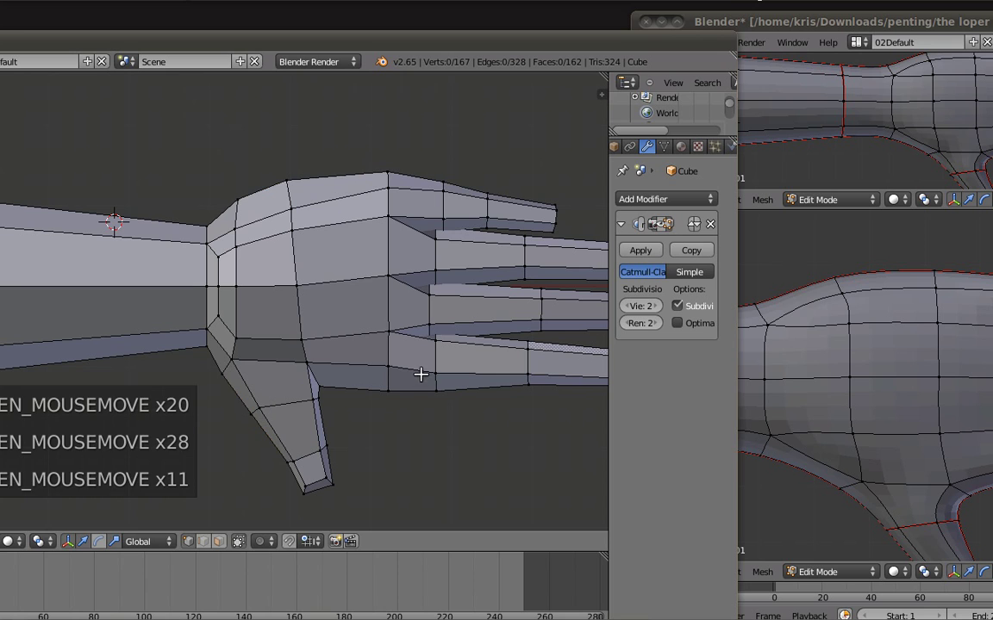
{"action": "right_click", "coordinate": [391, 397]}
{"action": "right_click_drag", "start_coordinate": [429, 370], "coordinate": [428, 359]}
{"action": "key", "text": "a"}
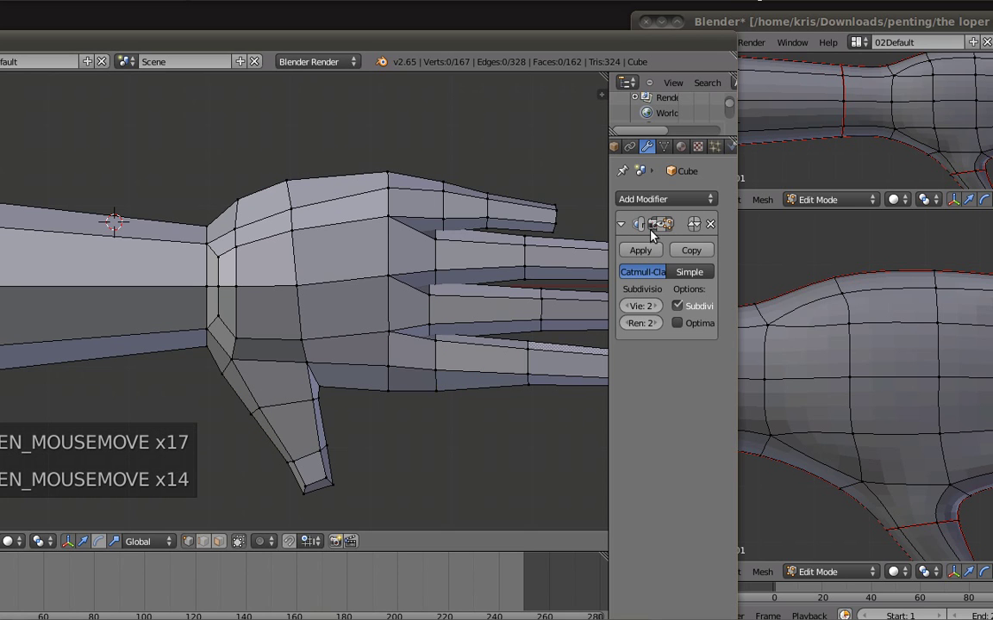
Step: Compare the hand with and without the subdivision smoothing in the viewport
{"action": "left_click", "coordinate": [660, 225]}
{"action": "middle_click_drag", "start_coordinate": [381, 299], "coordinate": [457, 282]}
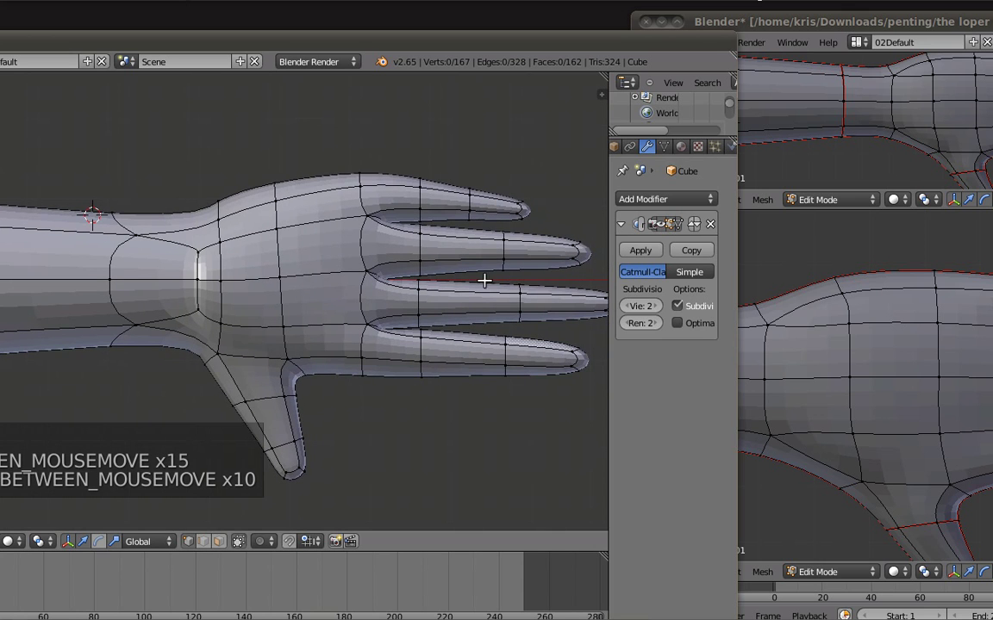
{"action": "left_click", "coordinate": [665, 225]}
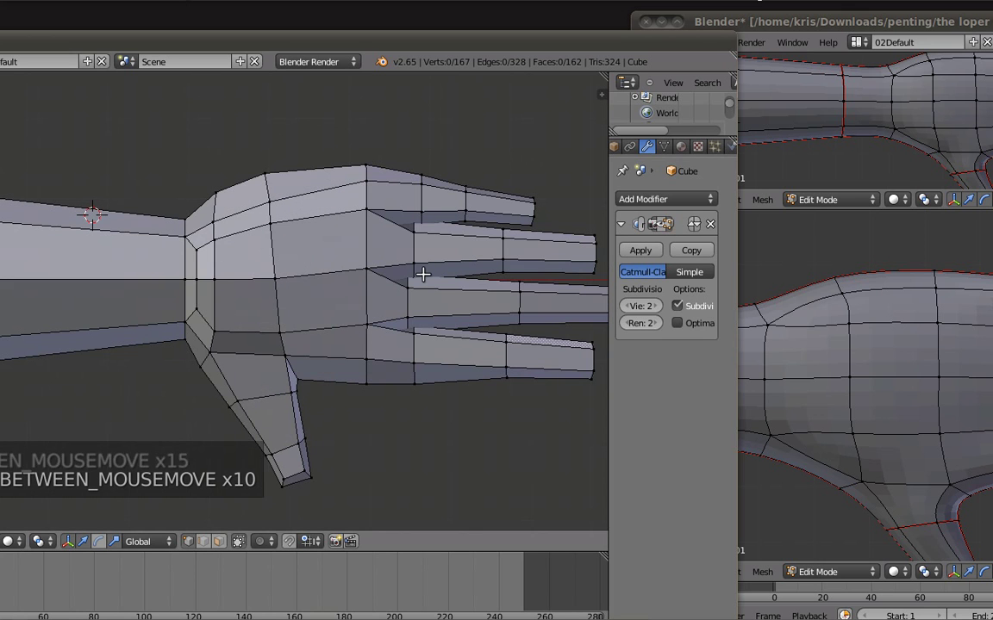
{"action": "left_click", "coordinate": [660, 226]}
{"action": "left_click", "coordinate": [659, 227]}
{"action": "left_click", "coordinate": [660, 227]}
{"action": "left_click", "coordinate": [659, 226]}
{"action": "left_click", "coordinate": [660, 227]}
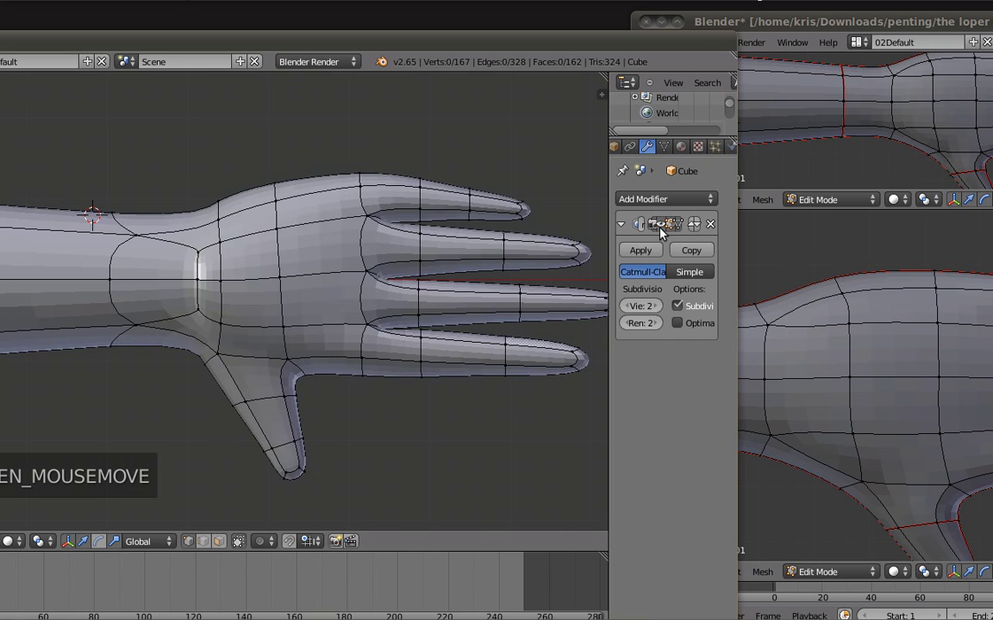
Step: Edge-slide the palm loop nearest the wrist a little toward the fingers
{"action": "right_click", "coordinate": [221, 306], "text": "alt"}
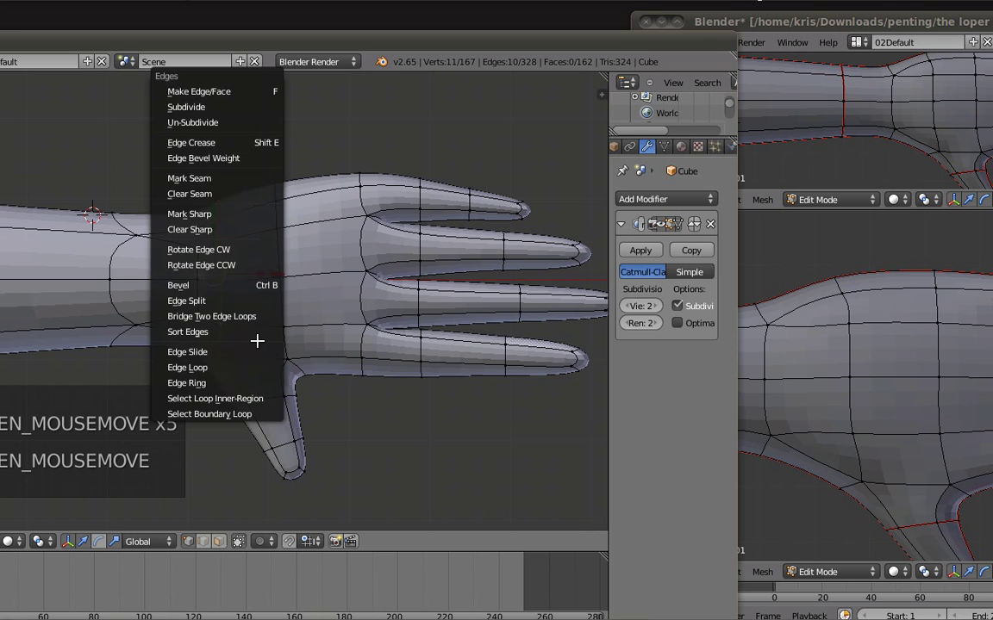
{"action": "left_click", "coordinate": [257, 350]}
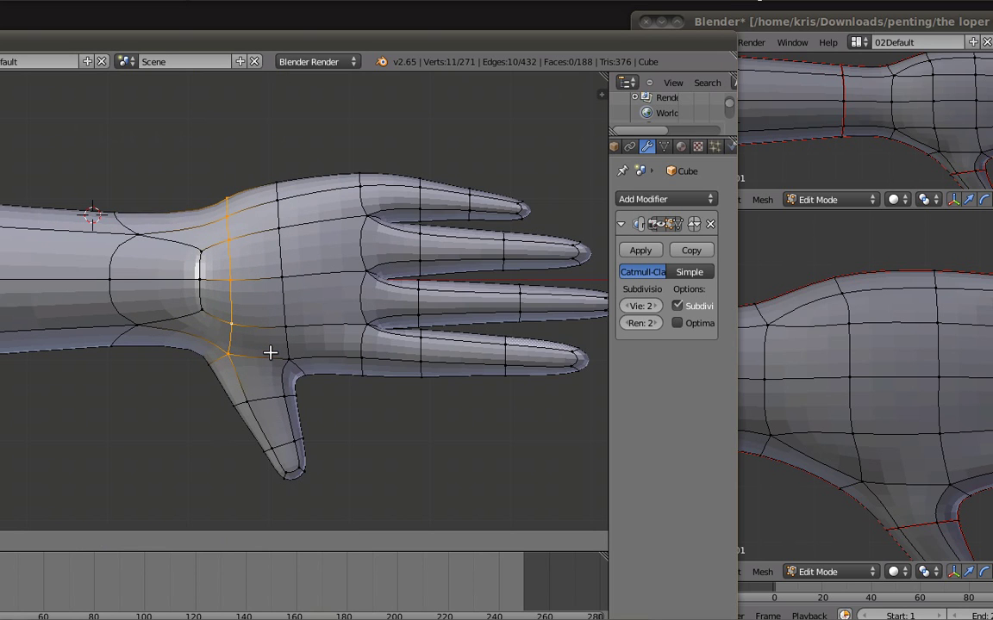
{"action": "key", "text": "ctrl+z"}
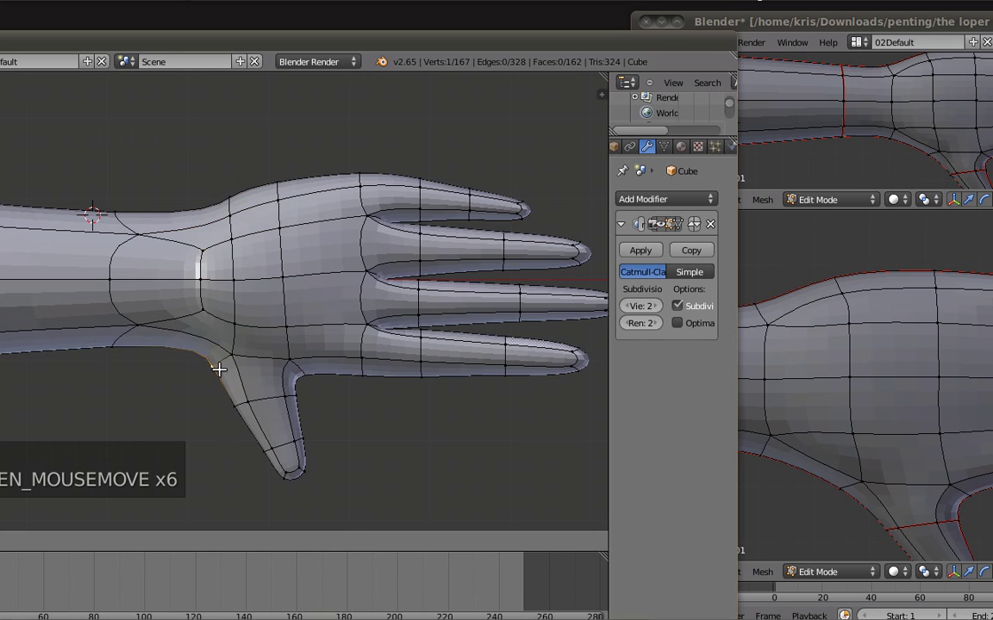
Step: Edge-slide the mid-palm loop beside the thumb a little toward the fingers
{"action": "right_click", "coordinate": [261, 290], "text": "alt"}
{"action": "key", "text": "ctrl+e"}
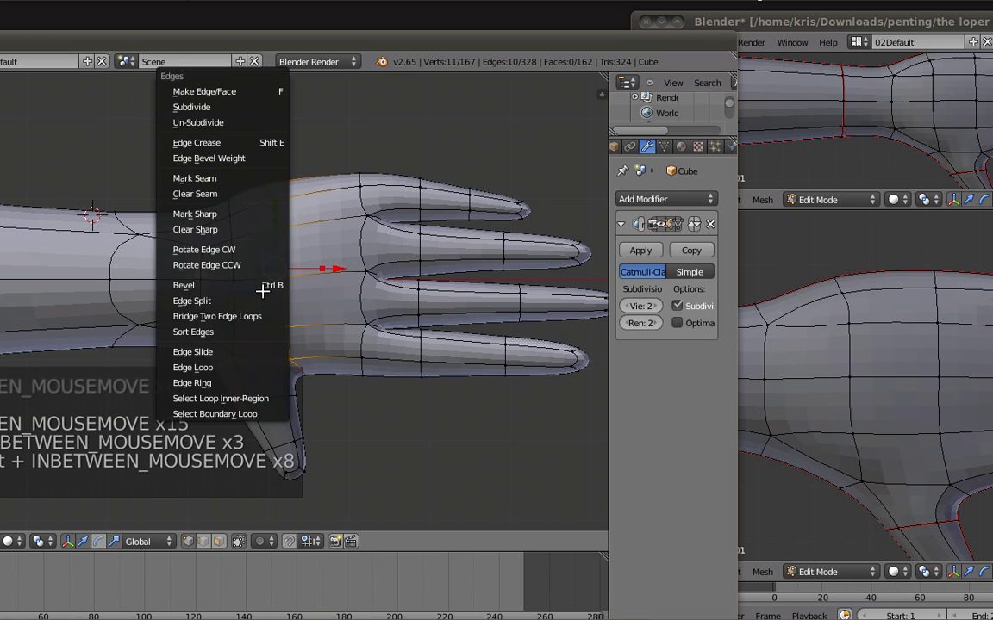
{"action": "left_click", "coordinate": [244, 351]}
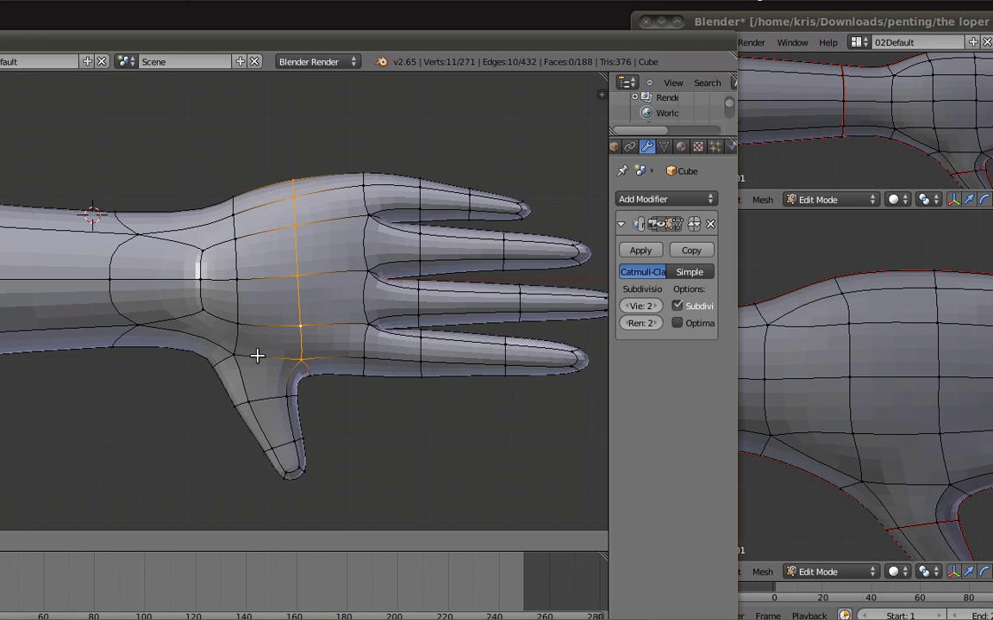
{"action": "left_click", "coordinate": [257, 355]}
{"action": "key", "text": "a"}
{"action": "scroll", "coordinate": [501, 301], "scroll_direction": "down", "scroll_amount": 3}
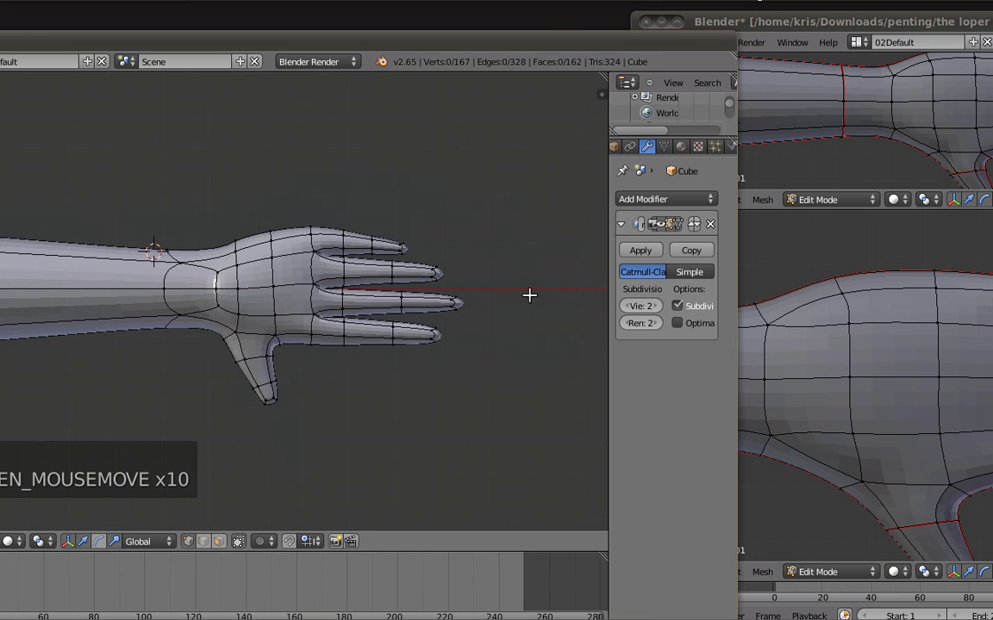
Step: Turn off the subdivision preview to work on the hand's low-poly cage
{"action": "left_click", "coordinate": [659, 224]}
{"action": "key", "text": "a"}
{"action": "scroll", "coordinate": [337, 292], "scroll_direction": "up", "scroll_amount": 2}
{"action": "key", "text": "z"}
{"action": "key", "text": "a"}
{"action": "key", "text": "z"}
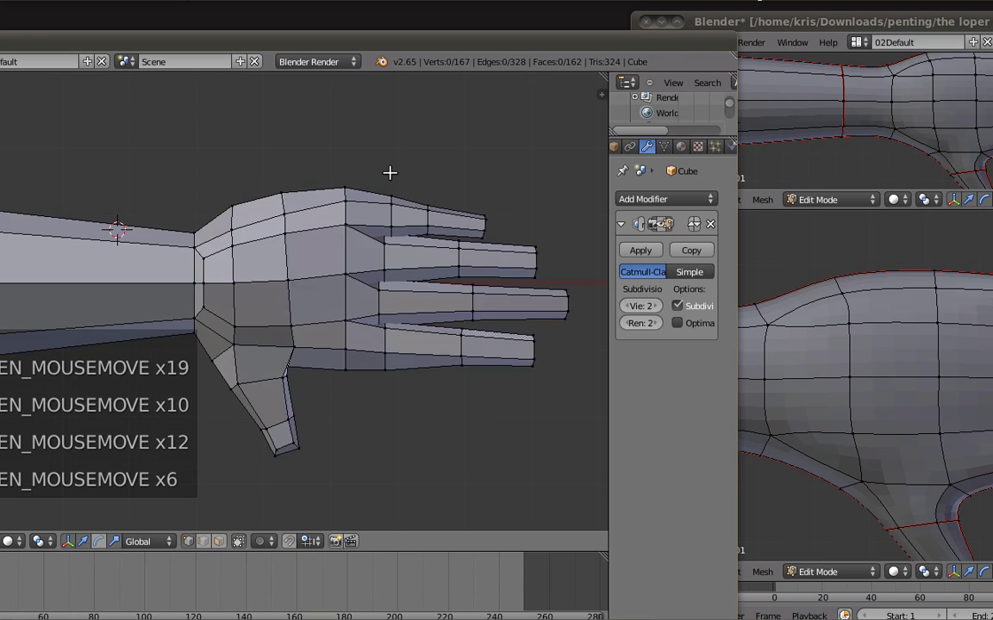
Step: Select all vertices of the four fingers beyond the knuckle loop, including hidden ones, and move them slightly away from the palm
{"action": "key", "text": "z"}
{"action": "key", "text": "b"}
{"action": "left_click_drag", "start_coordinate": [370, 149], "coordinate": [556, 414]}
{"action": "scroll", "coordinate": [464, 372], "scroll_direction": "up", "scroll_amount": 4, "text": "ctrl"}
{"action": "key", "text": "z"}
{"action": "key", "text": "g"}
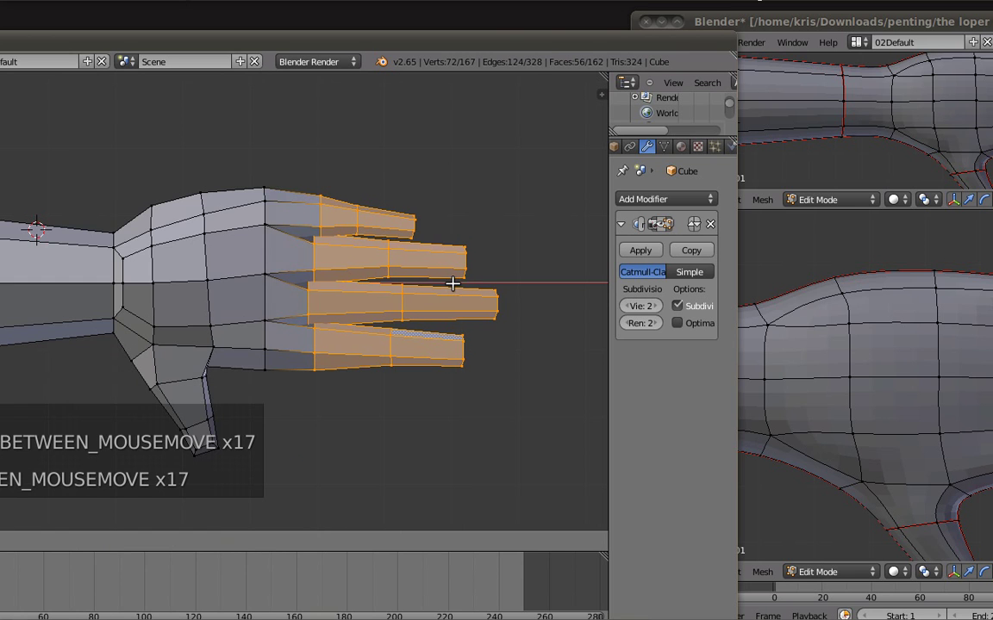
{"action": "left_click", "coordinate": [452, 283]}
{"action": "key", "text": "a"}
{"action": "scroll", "coordinate": [235, 280], "scroll_direction": "up", "scroll_amount": 2}
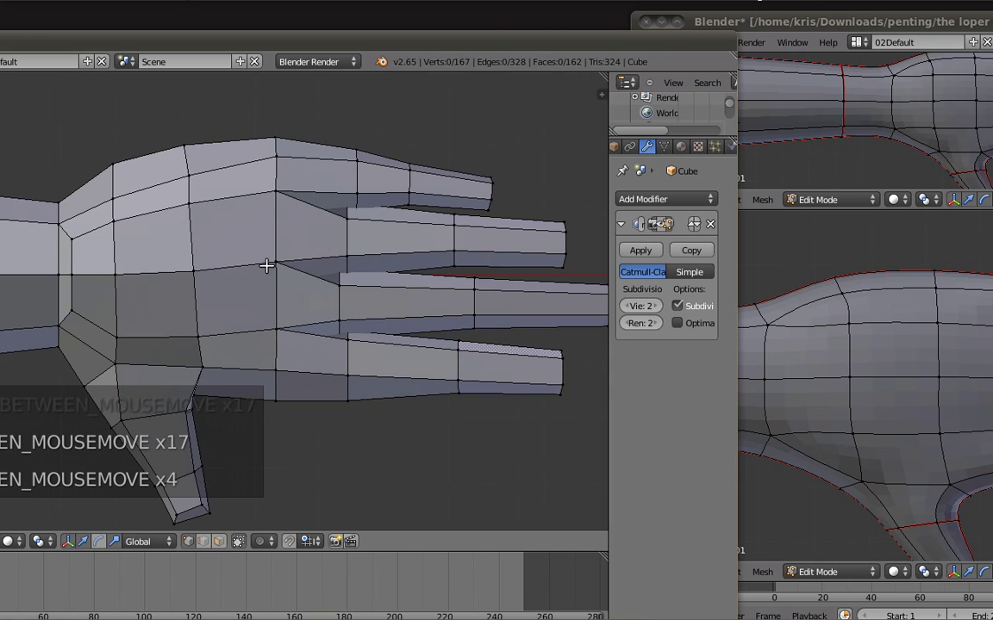
Step: Even out the vertex spacing on the back of the hand by shifting single knuckle, mid-palm and wrist-side vertices toward the thumb side
{"action": "right_click", "coordinate": [276, 272]}
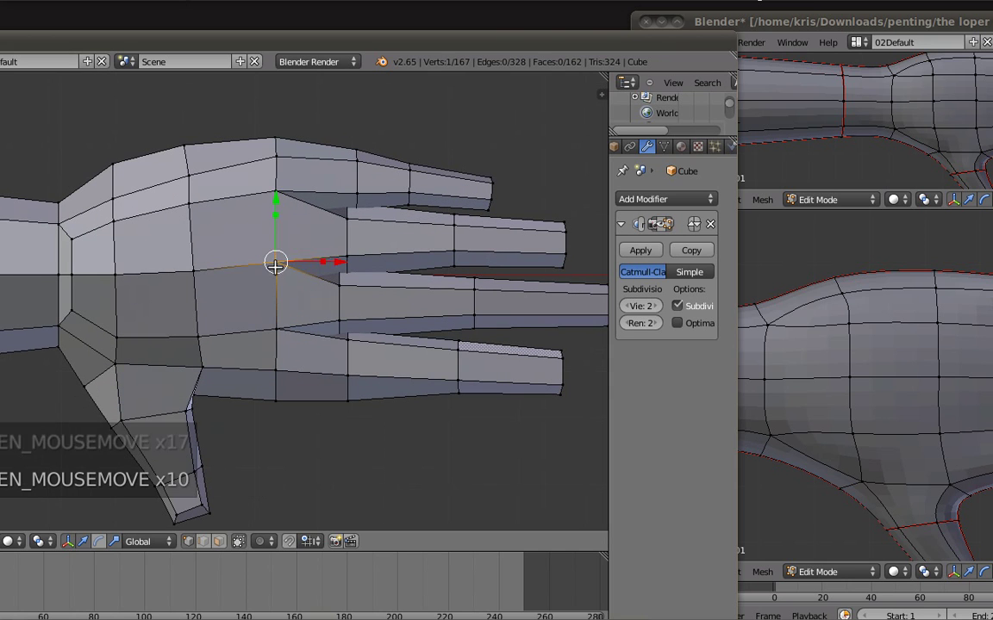
{"action": "right_click", "coordinate": [277, 204]}
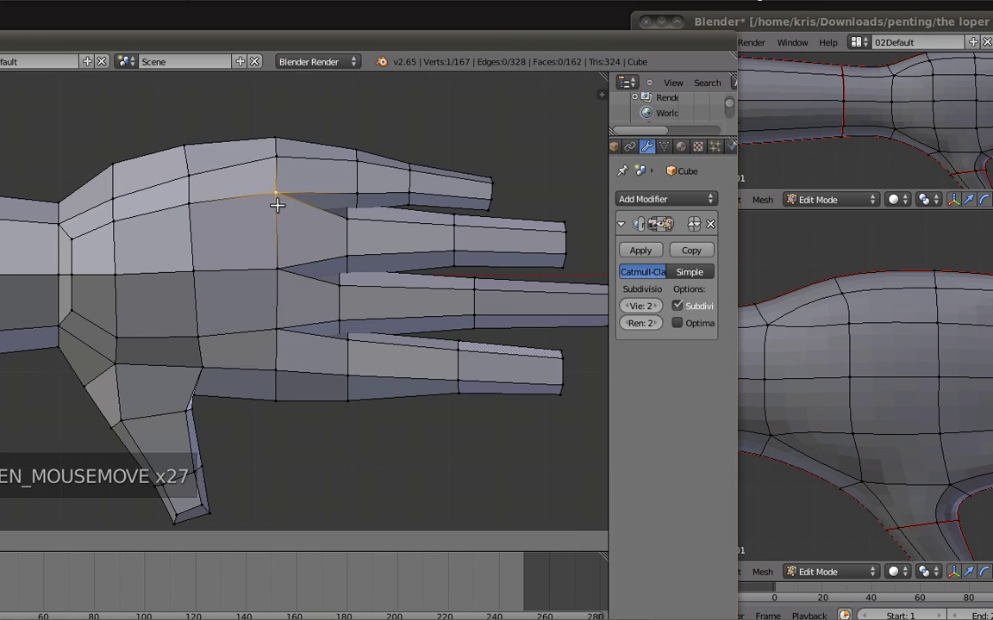
{"action": "right_click", "coordinate": [193, 221]}
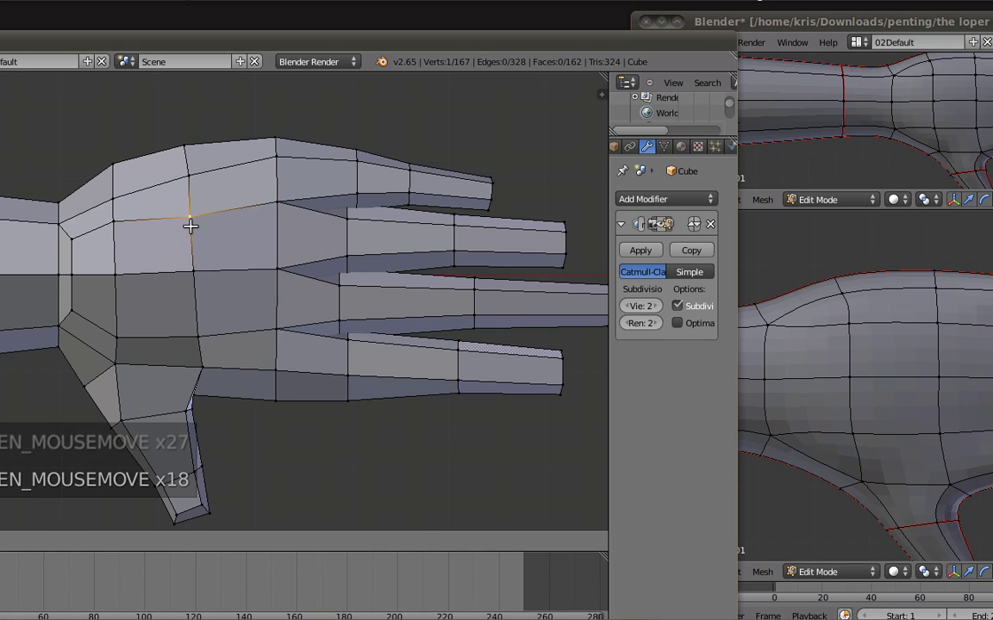
{"action": "key", "text": "ctrl+space"}
{"action": "right_click_drag", "start_coordinate": [113, 227], "coordinate": [93, 250]}
{"action": "left_click", "coordinate": [115, 233]}
Step: Reposition single vertices around the thumb base and the adjacent palm loops so the edges flow evenly into the wrist
{"action": "right_click_drag", "start_coordinate": [80, 315], "coordinate": [107, 364]}
{"action": "right_click", "coordinate": [115, 363]}
{"action": "right_click", "coordinate": [187, 414]}
{"action": "right_click_drag", "start_coordinate": [200, 370], "coordinate": [171, 375]}
{"action": "right_click_drag", "start_coordinate": [182, 337], "coordinate": [180, 338]}
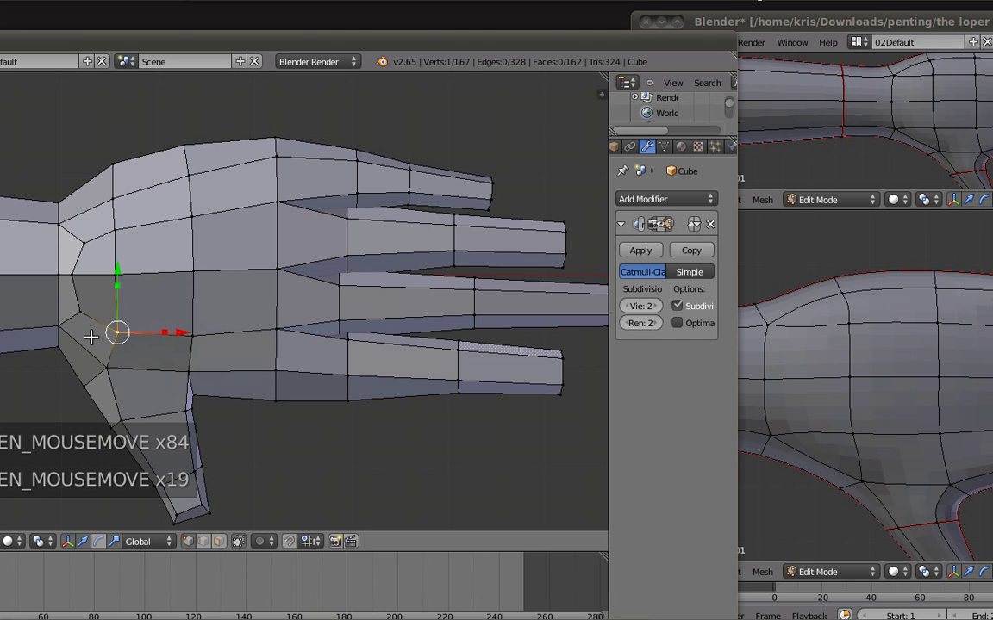
{"action": "right_click_drag", "start_coordinate": [105, 364], "coordinate": [102, 373]}
{"action": "middle_click_drag", "start_coordinate": [291, 225], "coordinate": [311, 232], "text": "shift"}
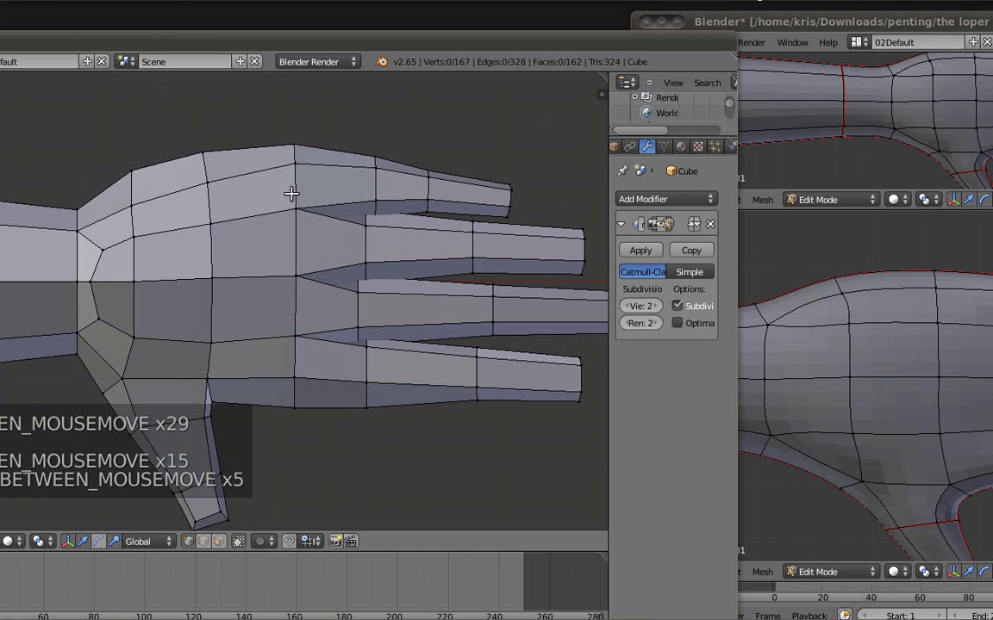
Step: Select the middle edge across the end of each of the four fingers and move them outward along X
{"action": "right_click", "coordinate": [294, 161]}
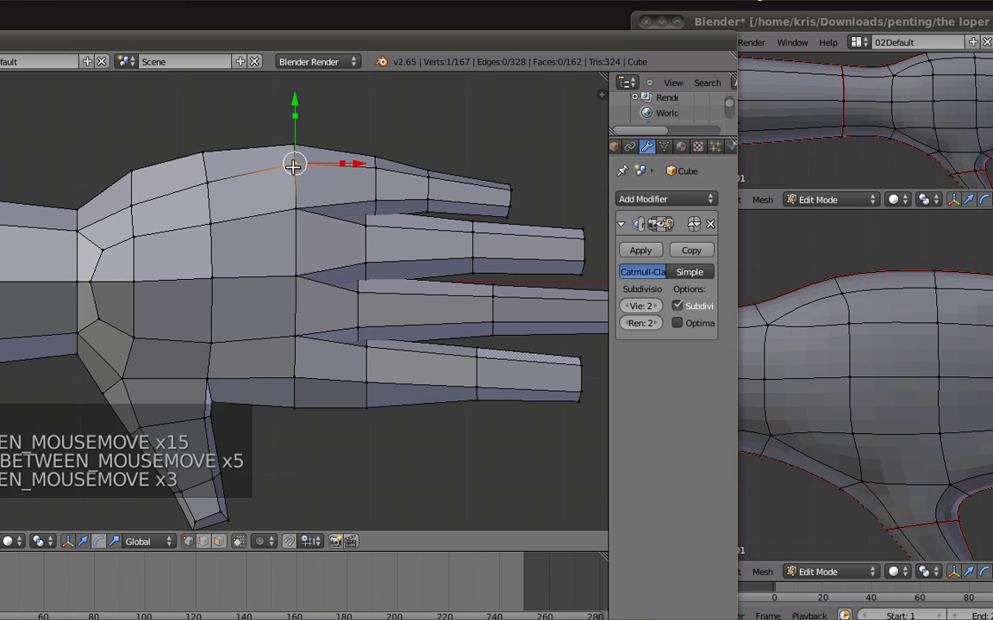
{"action": "right_click", "coordinate": [378, 158]}
{"action": "middle_click_drag", "start_coordinate": [492, 255], "coordinate": [436, 333]}
{"action": "right_click", "coordinate": [386, 357]}
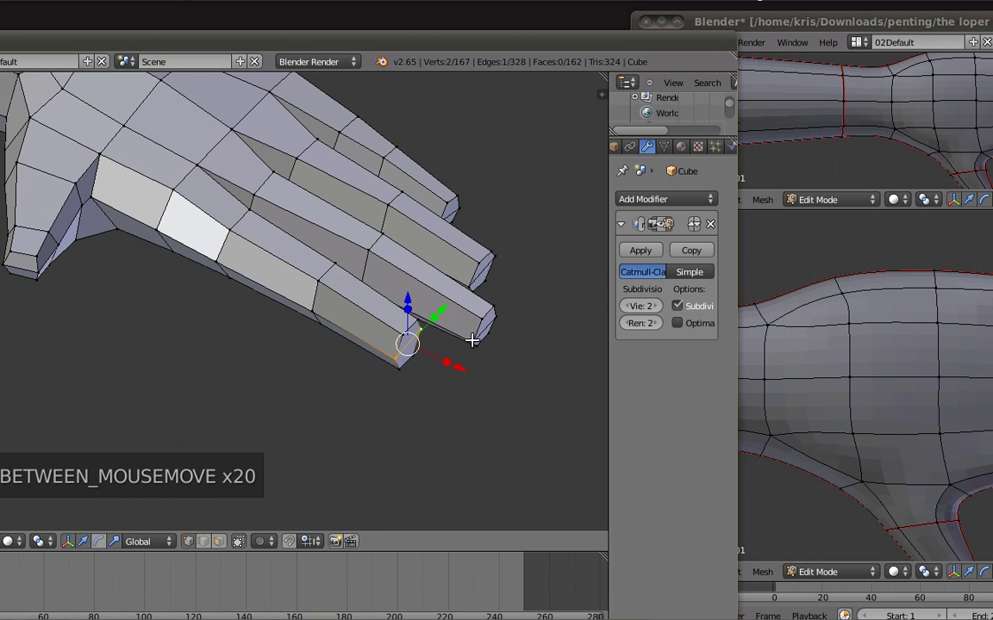
{"action": "right_click", "coordinate": [455, 211], "text": "shift"}
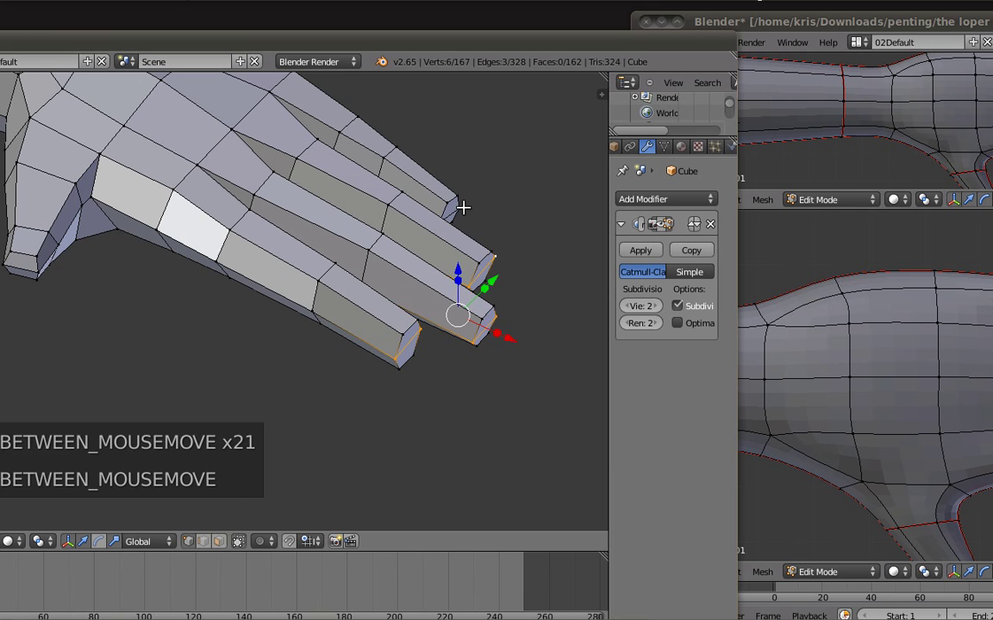
{"action": "key", "text": "z"}
{"action": "key", "text": "z"}
{"action": "left_click_drag", "start_coordinate": [509, 312], "coordinate": [521, 321]}
Step: Lower two vertices slightly on the back of the hand near the wrist, seen from the little-finger side
{"action": "middle_click_drag", "start_coordinate": [338, 349], "coordinate": [427, 182], "text": "shift"}
{"action": "key", "text": "a"}
{"action": "right_click", "coordinate": [314, 246]}
{"action": "right_click", "coordinate": [419, 196]}
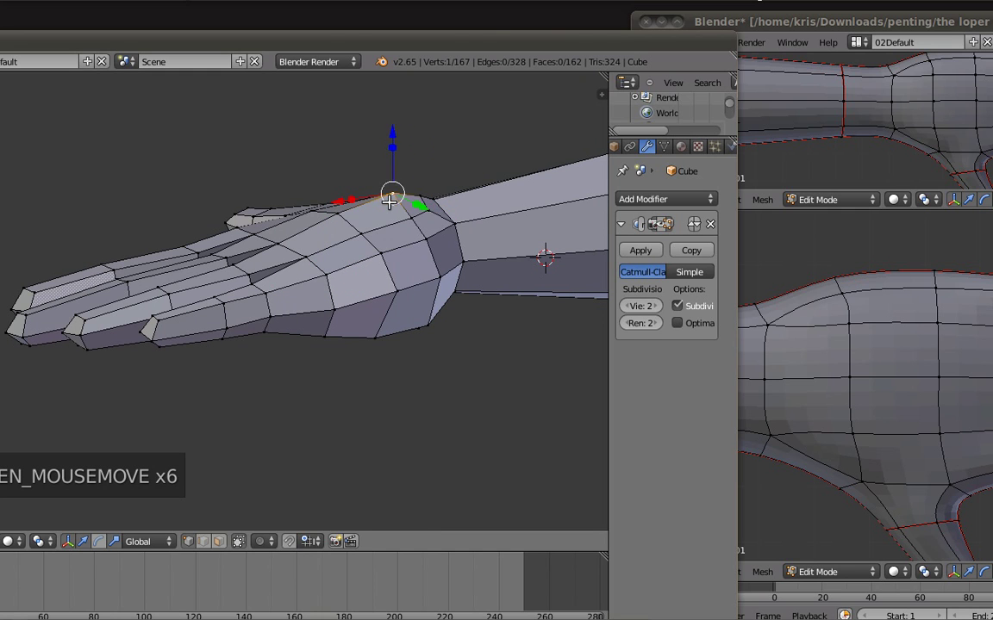
{"action": "key", "text": "g"}
{"action": "left_click", "coordinate": [385, 209]}
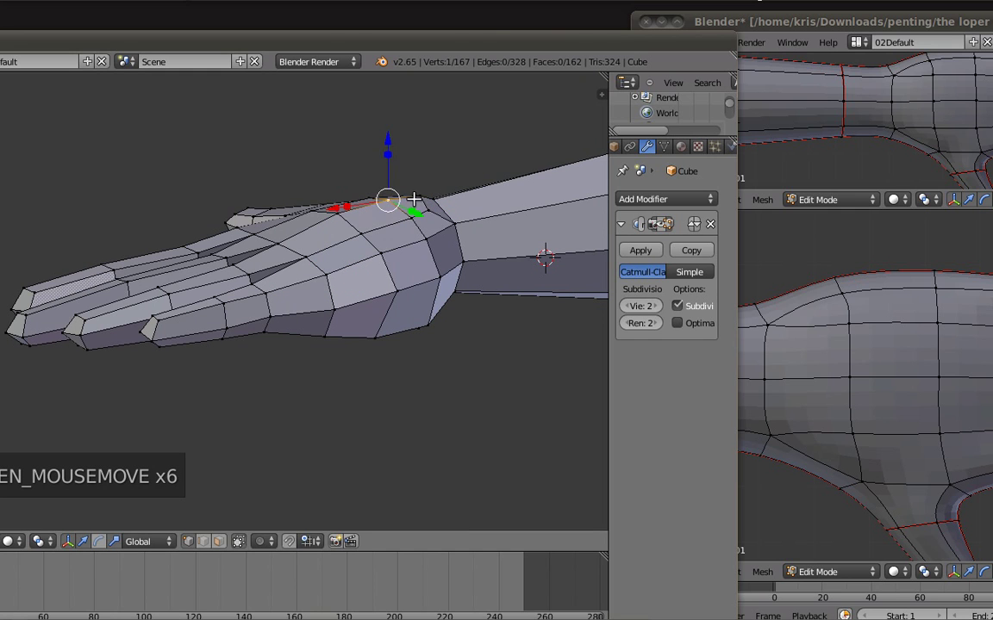
{"action": "right_click", "coordinate": [414, 197]}
{"action": "key", "text": "g"}
{"action": "left_click", "coordinate": [411, 206]}
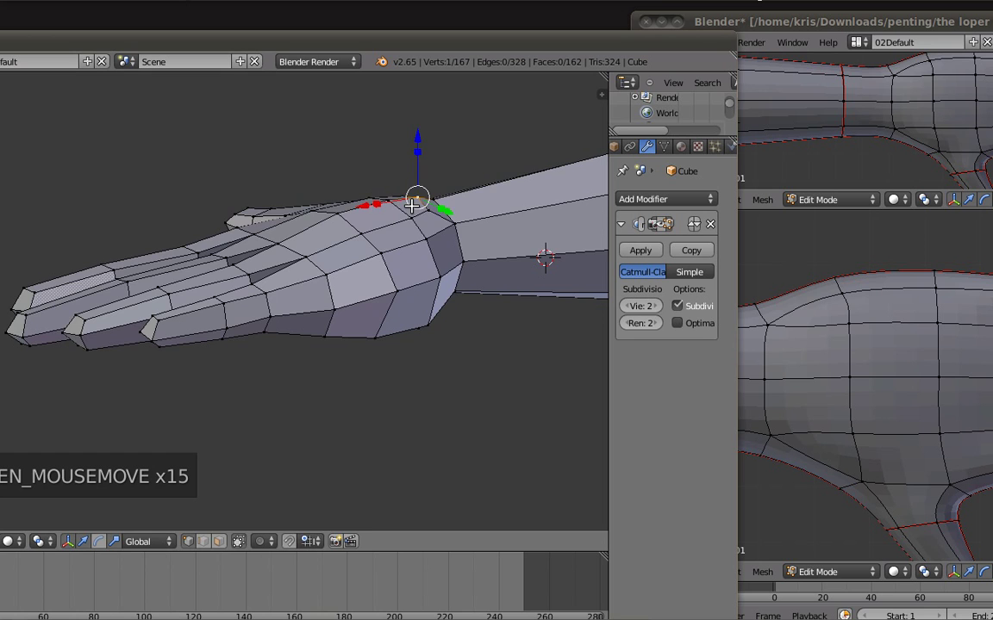
Step: In top view, move the thumb-side short-loop vertex slightly toward the fingers and the outer thumb-side wrist vertex slightly toward the forearm
{"action": "key", "text": "KP_7"}
{"action": "scroll", "coordinate": [422, 195], "scroll_direction": "up", "scroll_amount": 2}
{"action": "middle_click_drag", "start_coordinate": [68, 229], "coordinate": [221, 294], "text": "shift"}
{"action": "key", "text": "a"}
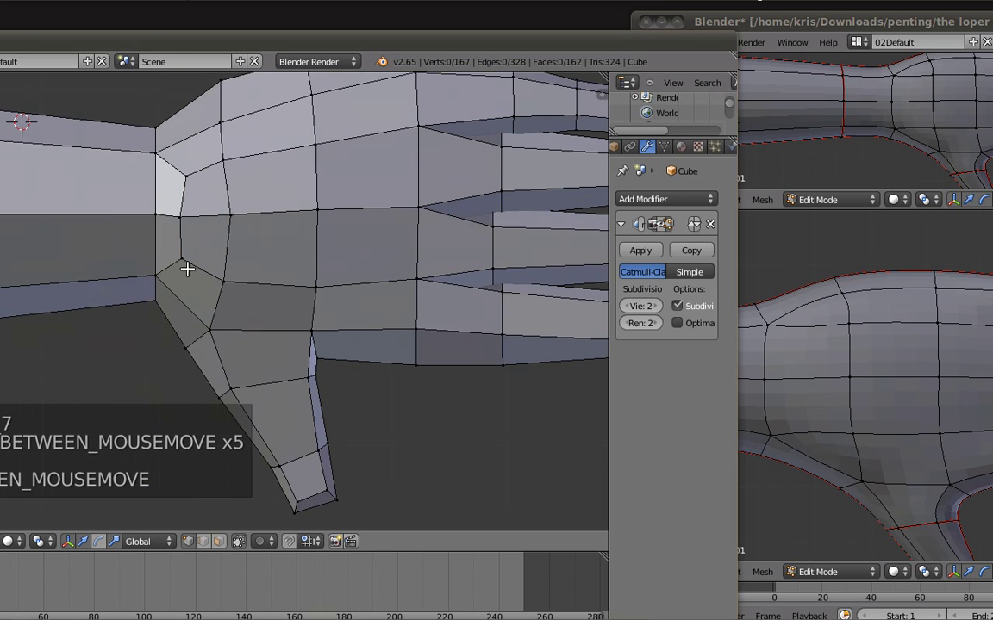
{"action": "right_click_drag", "start_coordinate": [193, 266], "coordinate": [196, 264]}
{"action": "left_click", "coordinate": [196, 265]}
{"action": "key", "text": "a"}
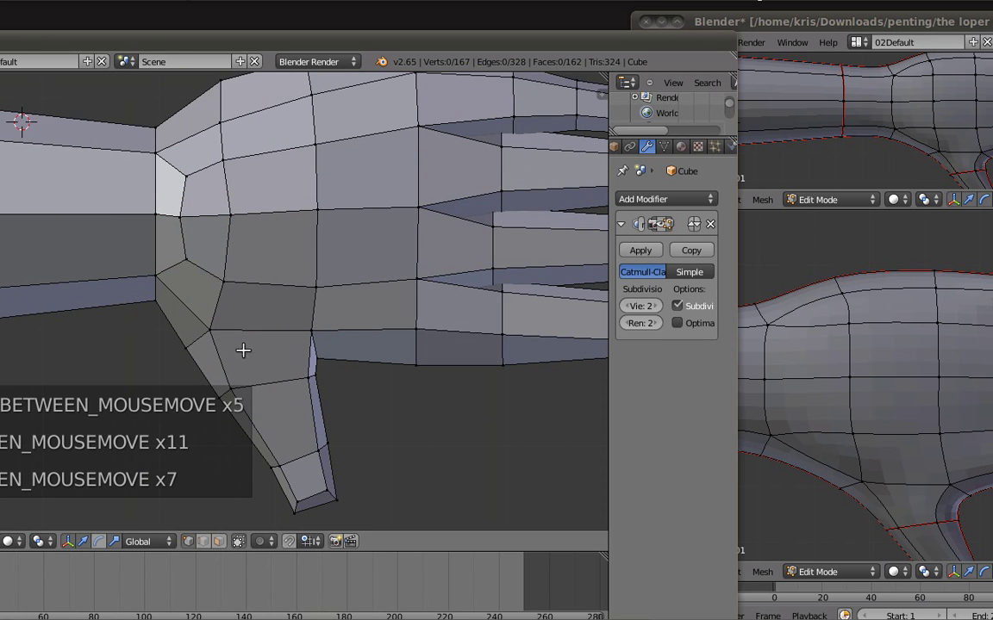
{"action": "right_click", "coordinate": [155, 297]}
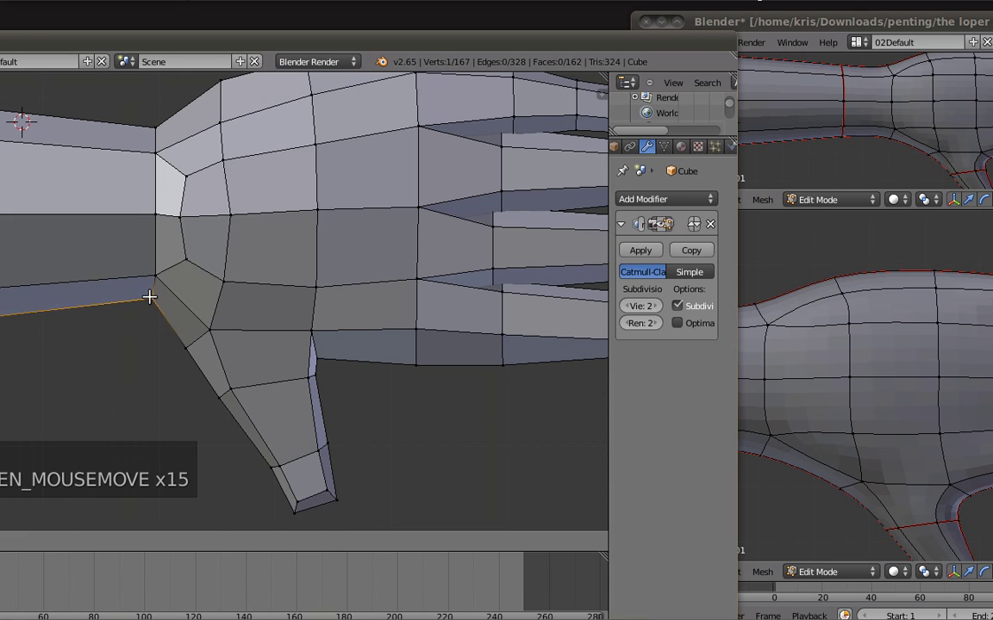
{"action": "scroll", "coordinate": [376, 347], "scroll_direction": "down", "scroll_amount": 4}
{"action": "middle_click_drag", "start_coordinate": [401, 350], "coordinate": [421, 350], "text": "shift"}
Step: Turn the subdivision preview back on, check the smoothed hand in Object Mode and return to Edit Mode
{"action": "key", "text": "Tab"}
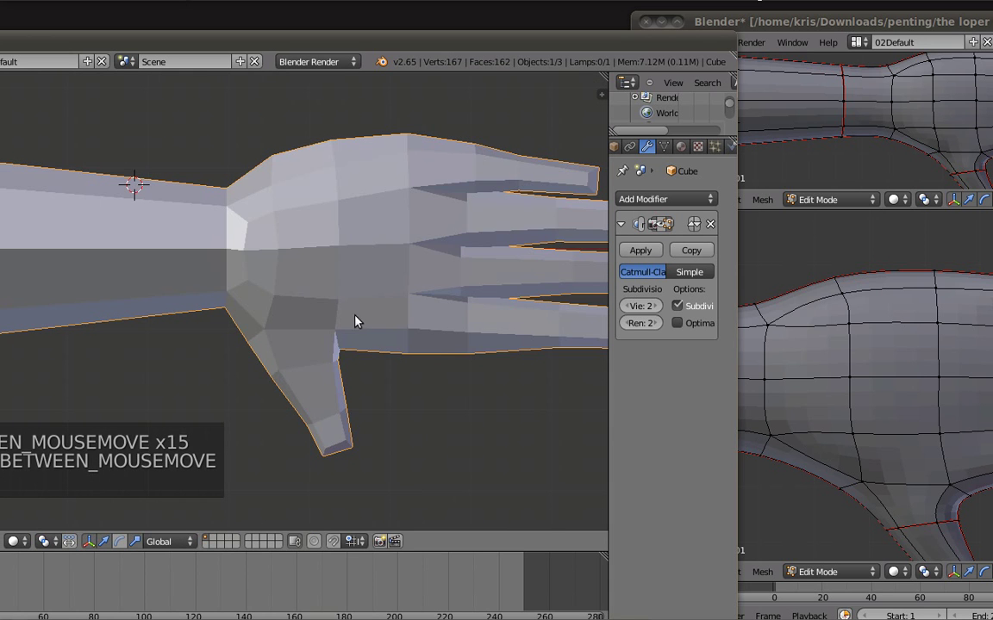
{"action": "left_click", "coordinate": [660, 224]}
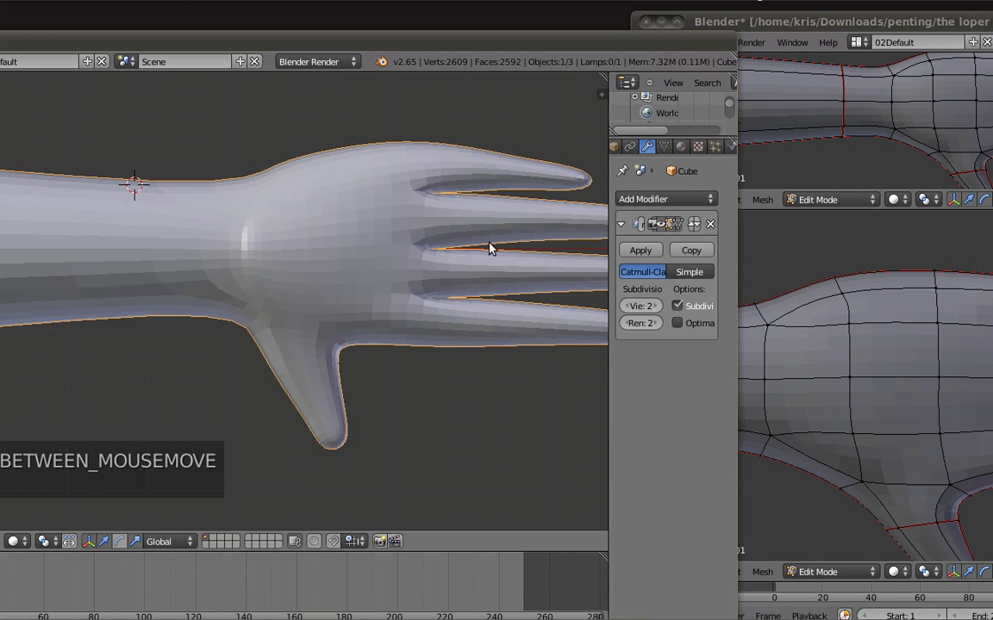
{"action": "scroll", "coordinate": [434, 308], "scroll_direction": "down", "scroll_amount": 2}
{"action": "key", "text": "Tab"}
{"action": "key", "text": "Tab"}
{"action": "key", "text": "Tab"}
{"action": "scroll", "coordinate": [238, 288], "scroll_direction": "up", "scroll_amount": 2}
{"action": "scroll", "coordinate": [246, 259], "scroll_direction": "up", "scroll_amount": 1}
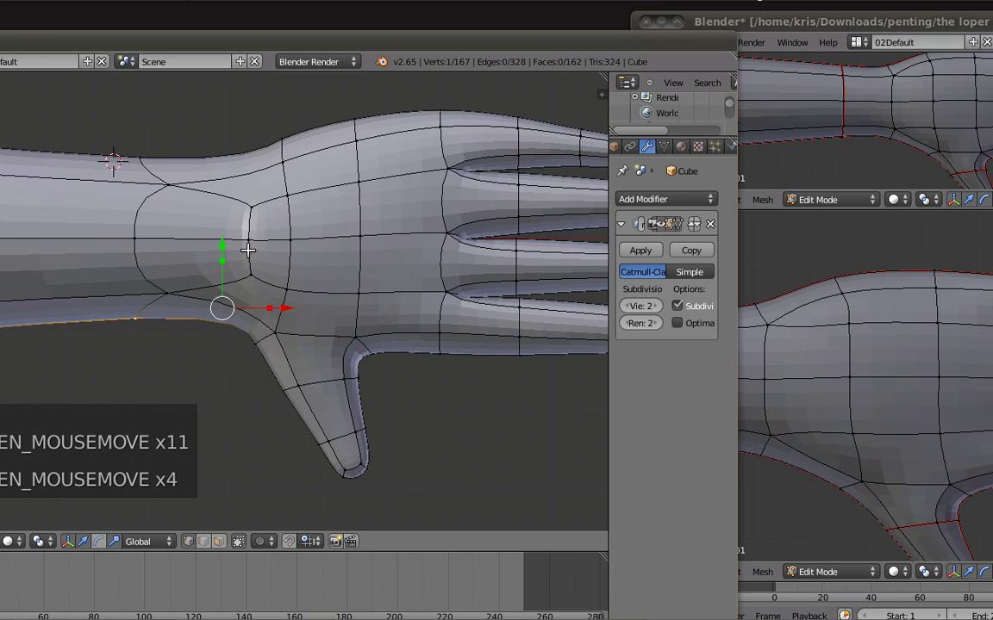
Step: Select the three middle vertices of the loop across the back of the hand beyond the wrist and slide them slightly along their edges
{"action": "right_click", "coordinate": [286, 201]}
{"action": "right_click", "coordinate": [288, 238], "text": "shift"}
{"action": "right_click", "coordinate": [293, 299], "text": "shift"}
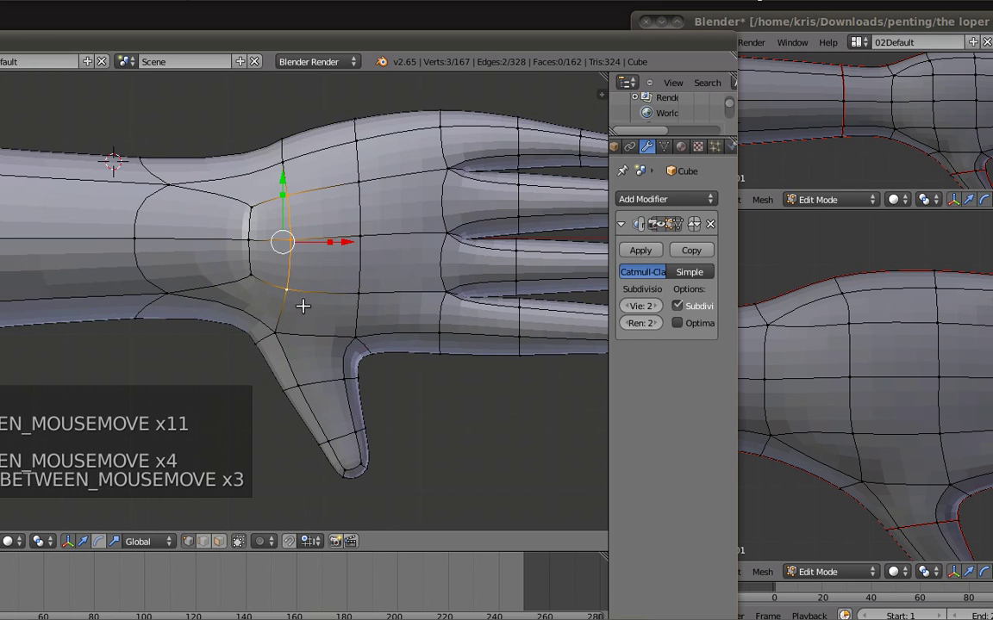
{"action": "key", "text": "ctrl+e"}
{"action": "left_click", "coordinate": [306, 351]}
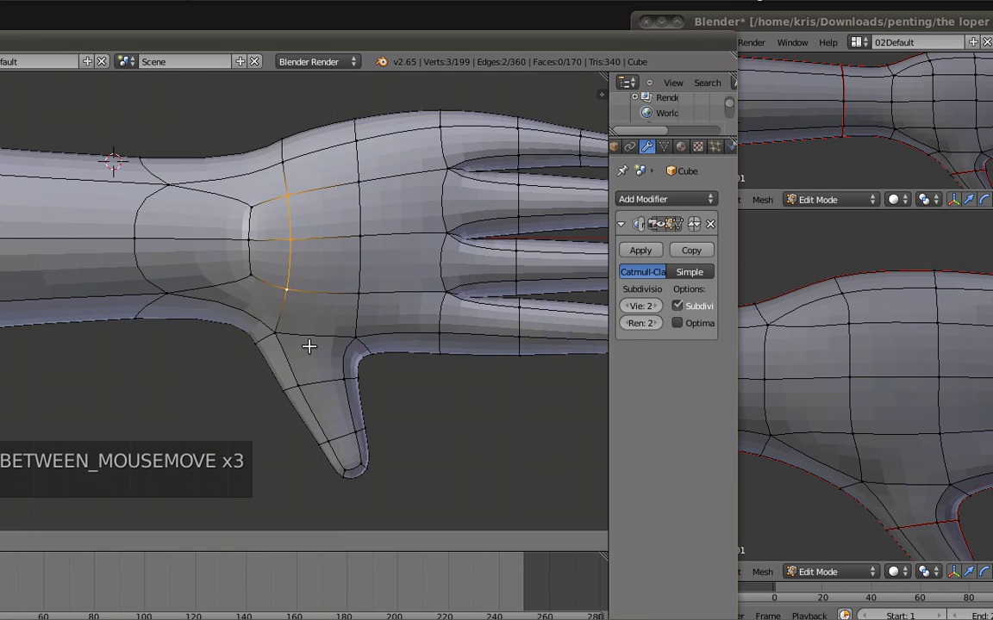
{"action": "left_click", "coordinate": [304, 347]}
Step: Move the little-finger-side vertex of the short wrist loop slightly toward the forearm and check the smoothed hand in Object Mode
{"action": "right_click", "coordinate": [228, 199]}
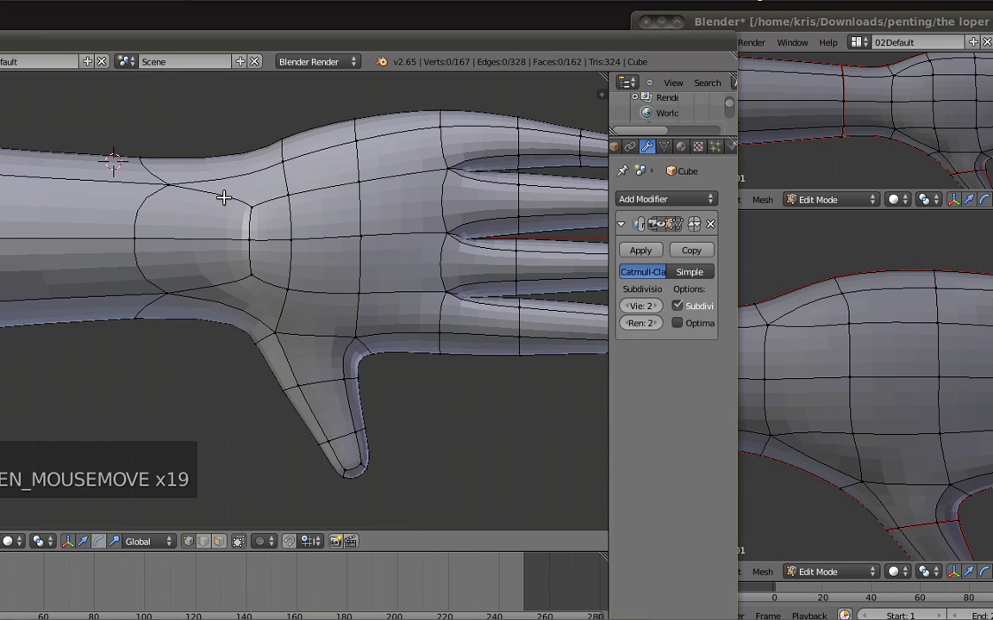
{"action": "key", "text": "g"}
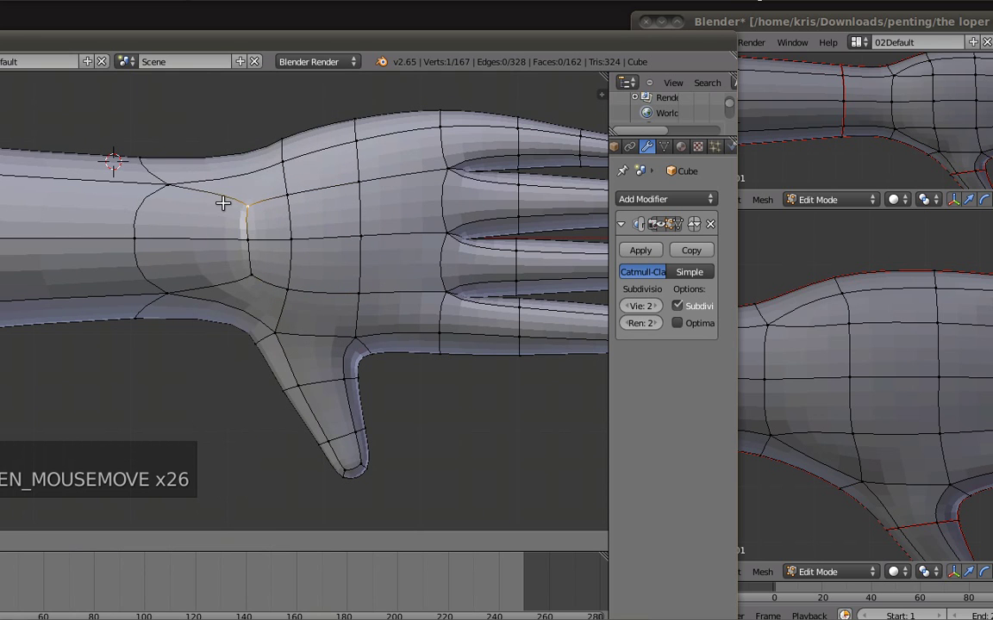
{"action": "left_click", "coordinate": [222, 203]}
{"action": "scroll", "coordinate": [325, 233], "scroll_direction": "down", "scroll_amount": 4}
{"action": "middle_click_drag", "start_coordinate": [387, 321], "coordinate": [467, 289], "text": "shift"}
{"action": "key", "text": "Tab"}
{"action": "scroll", "coordinate": [420, 287], "scroll_direction": "down", "scroll_amount": 4}
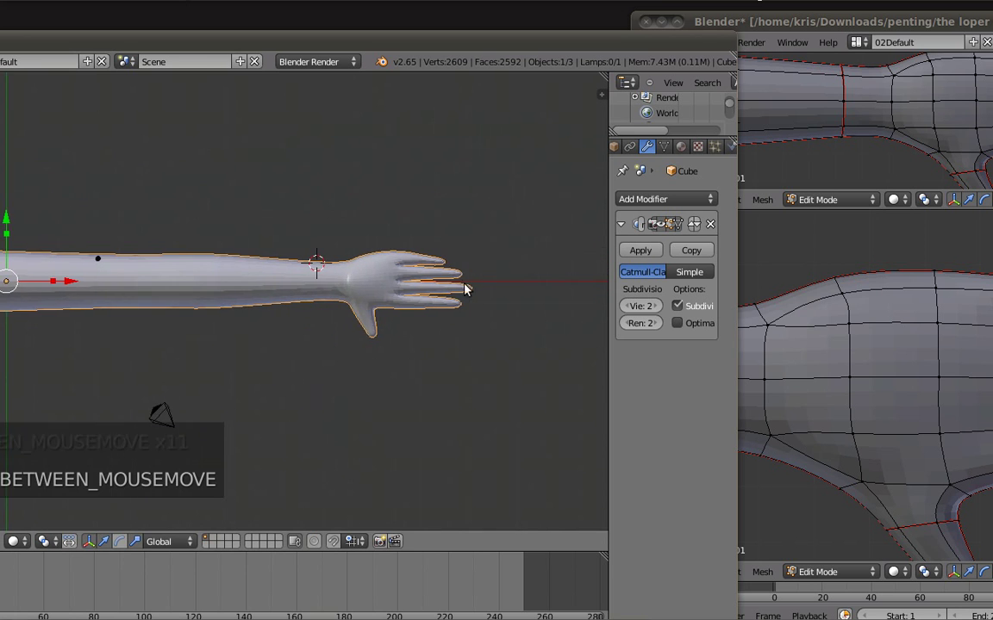
{"action": "scroll", "coordinate": [468, 294], "scroll_direction": "up", "scroll_amount": 2}
{"action": "key", "text": "Tab"}
{"action": "scroll", "coordinate": [379, 244], "scroll_direction": "up", "scroll_amount": 5}
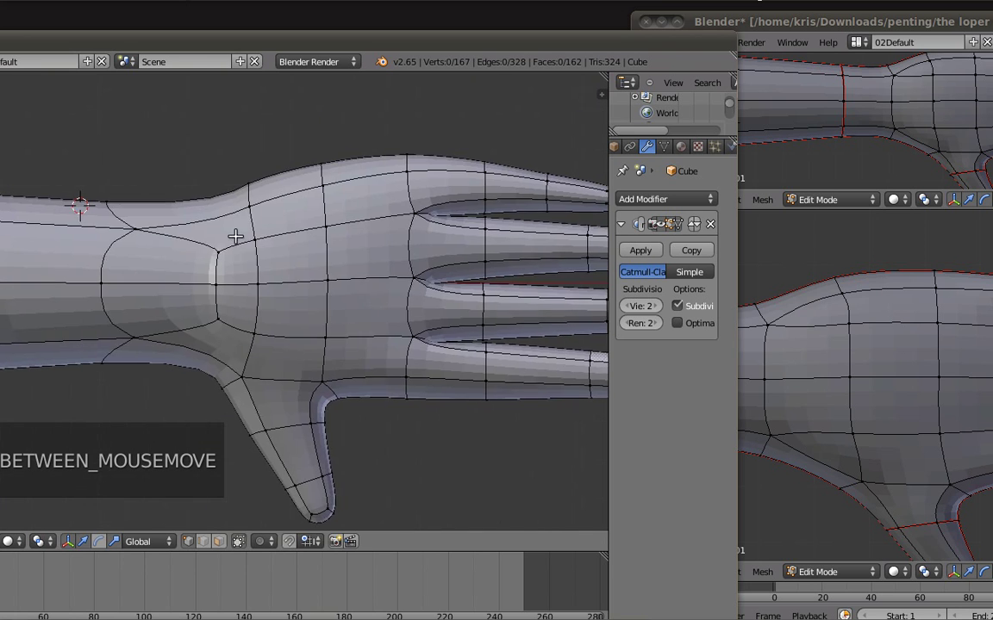
Step: Select all vertices of the little finger's end segment and adjust their position slightly along Y
{"action": "middle_click_drag", "start_coordinate": [360, 225], "coordinate": [102, 246], "text": "shift"}
{"action": "right_click", "coordinate": [292, 210], "text": "alt"}
{"action": "key", "text": "z"}
{"action": "key", "text": "b"}
{"action": "left_click_drag", "start_coordinate": [330, 196], "coordinate": [377, 245]}
{"action": "key", "text": "z"}
{"action": "left_click_drag", "start_coordinate": [326, 160], "coordinate": [332, 151]}
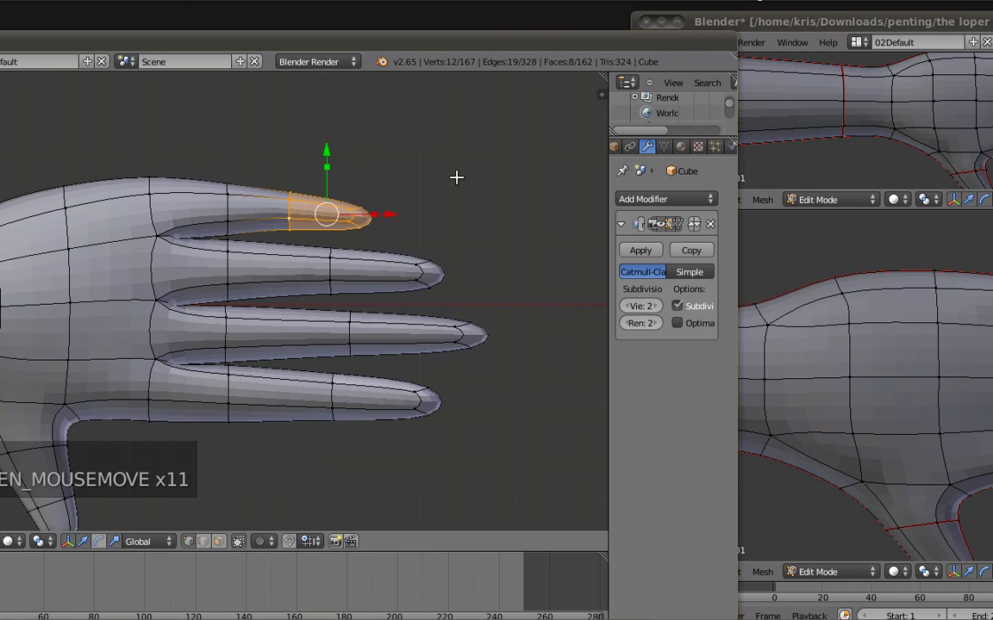
{"action": "key", "text": "s"}
{"action": "key", "text": "Escape"}
{"action": "left_click_drag", "start_coordinate": [327, 160], "coordinate": [327, 164]}
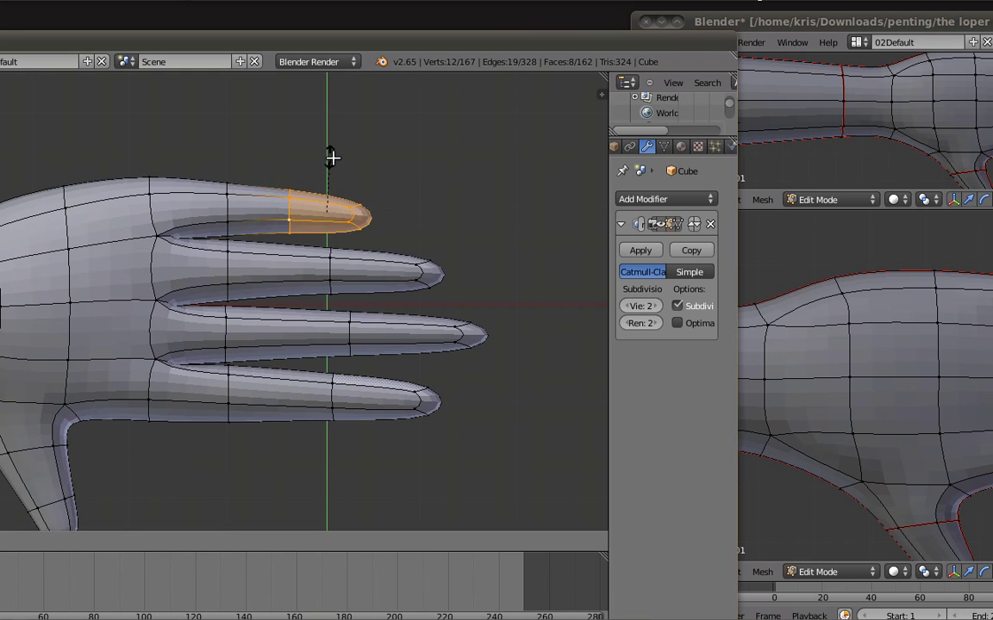
Step: Check the whole smoothed arm in Object Mode, then add a centred edge loop between the arm's open end and the elbow loop
{"action": "scroll", "coordinate": [288, 317], "scroll_direction": "down", "scroll_amount": 7}
{"action": "key", "text": "Tab"}
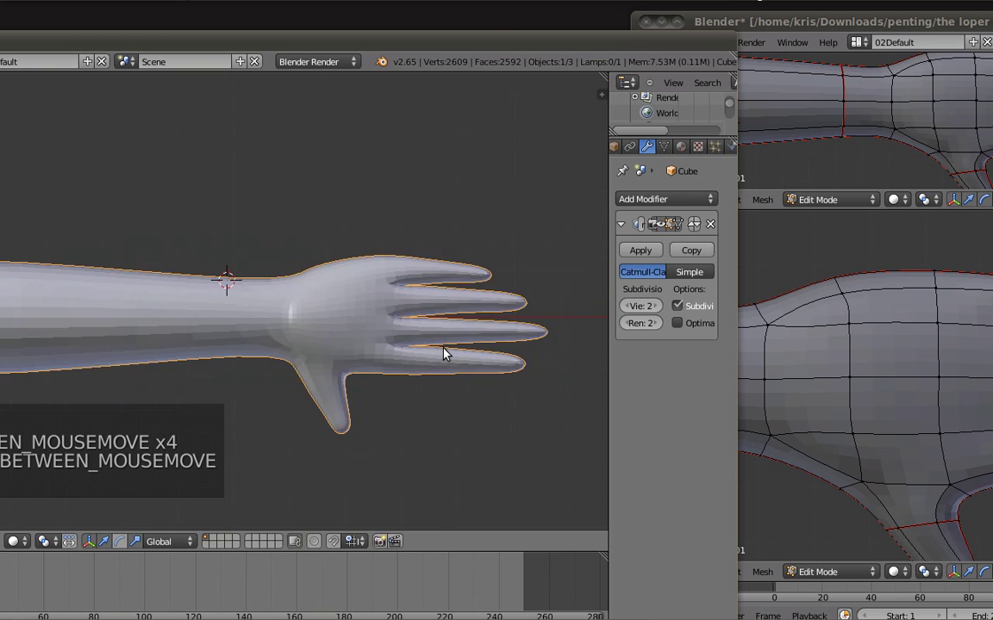
{"action": "middle_click_drag", "start_coordinate": [382, 363], "coordinate": [478, 370], "text": "shift"}
{"action": "middle_click_drag", "start_coordinate": [166, 326], "coordinate": [288, 319], "text": "shift"}
{"action": "middle_click_drag", "start_coordinate": [343, 341], "coordinate": [263, 309], "text": "shift"}
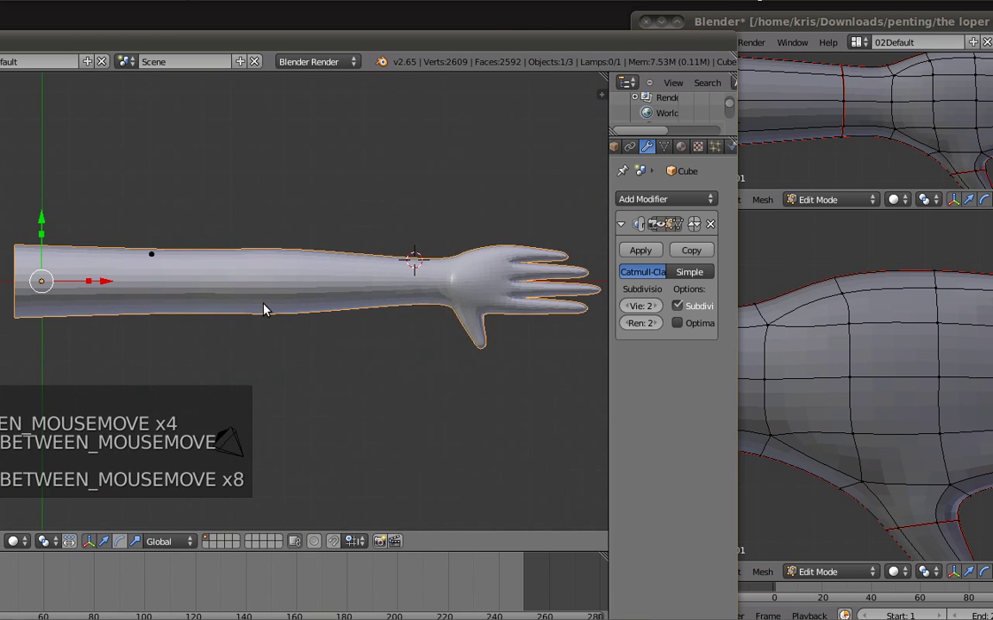
{"action": "key", "text": "Tab"}
{"action": "scroll", "coordinate": [263, 303], "scroll_direction": "up", "scroll_amount": 1}
{"action": "middle_click_drag", "start_coordinate": [185, 330], "coordinate": [245, 345], "text": "shift"}
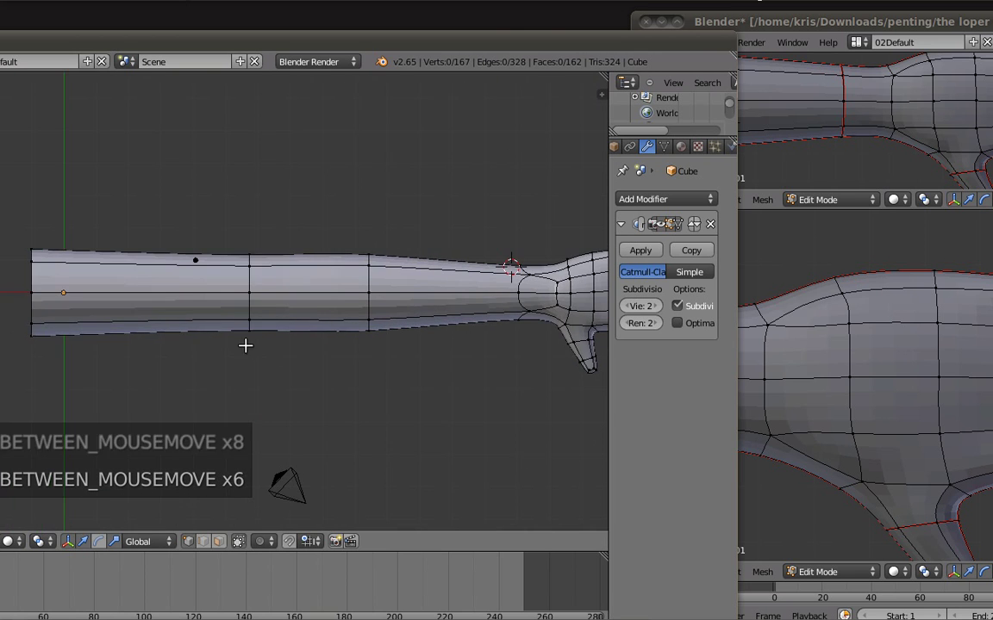
{"action": "key", "text": "ctrl+r"}
{"action": "left_click", "coordinate": [159, 242]}
{"action": "right_click", "coordinate": [158, 242]}
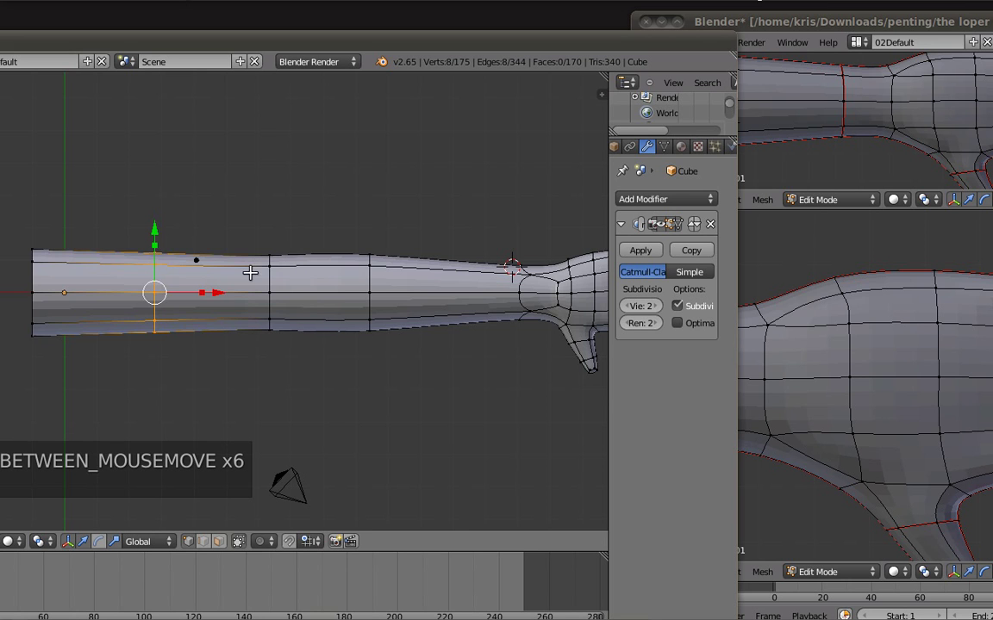
{"action": "key", "text": "a"}
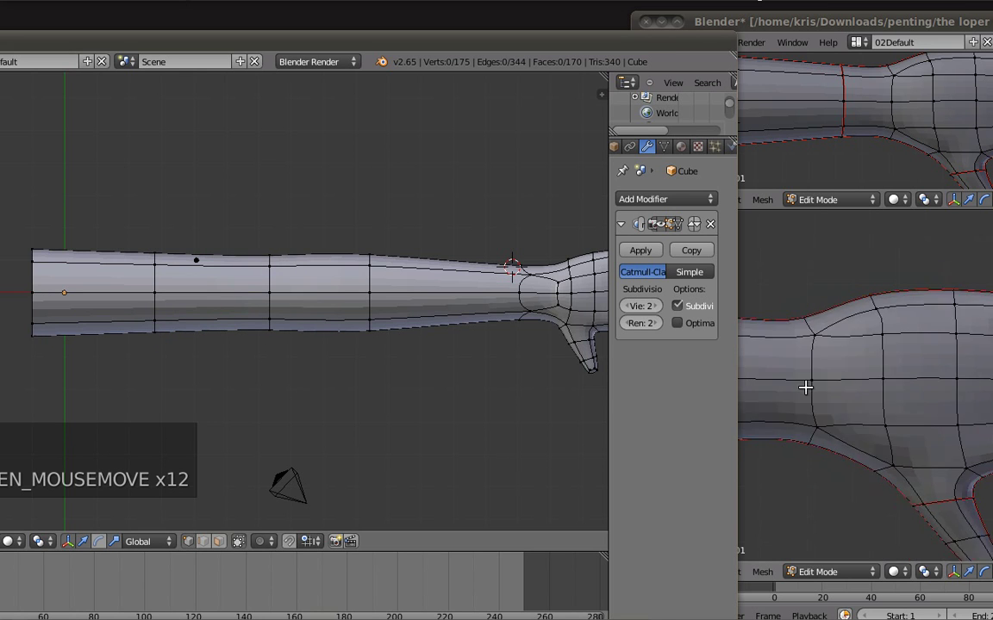
Step: Check the reference arm in top view in the other Blender window and add an edge loop across the forearm before the wrist
{"action": "left_click", "coordinate": [806, 403]}
{"action": "key", "text": "KP_7"}
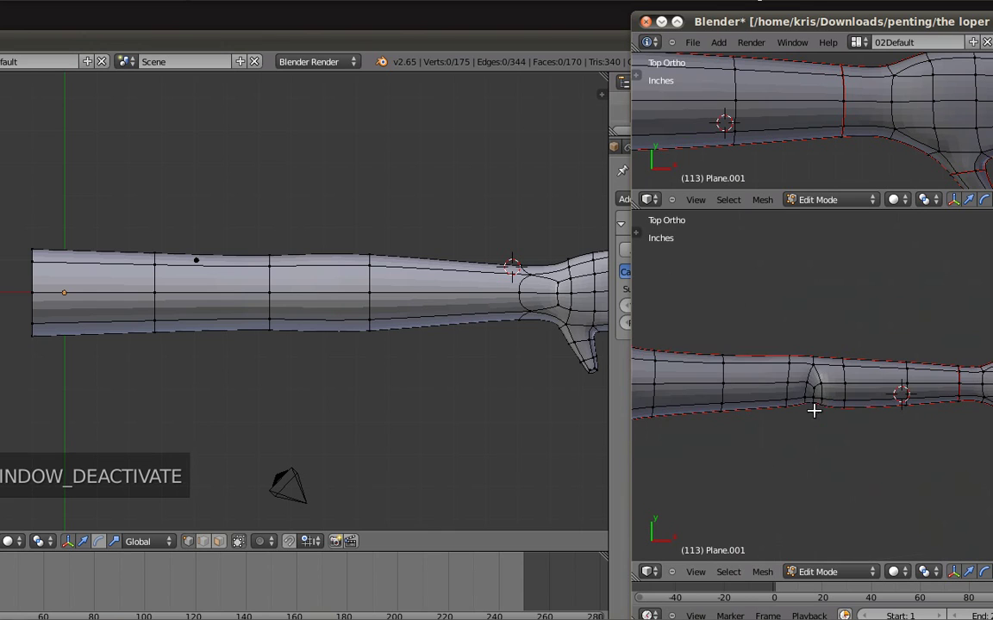
{"action": "middle_click_drag", "start_coordinate": [739, 414], "coordinate": [714, 390], "text": "shift"}
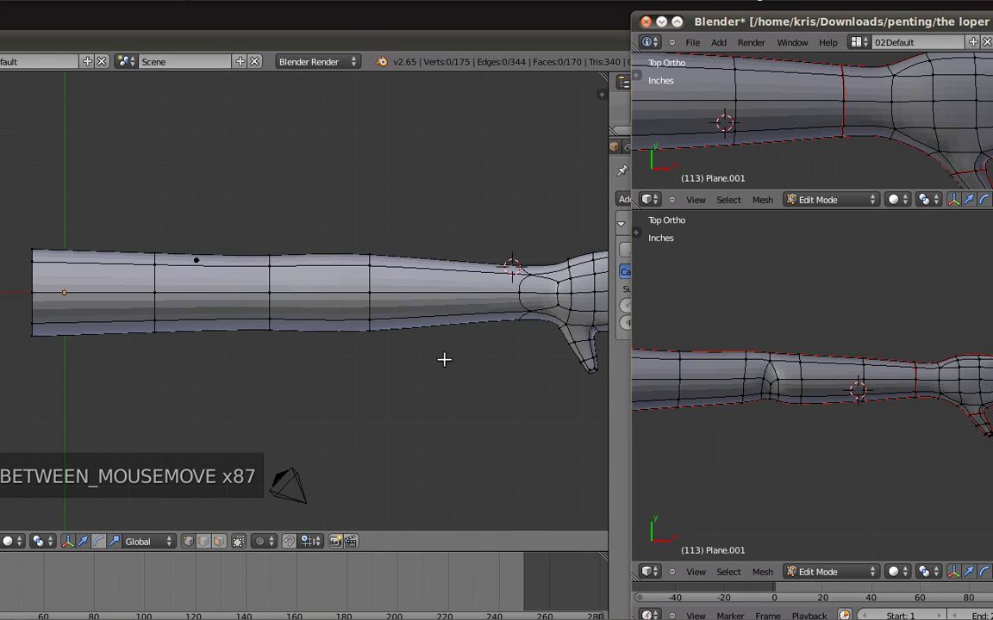
{"action": "key", "text": "ctrl+r"}
{"action": "left_click", "coordinate": [428, 315]}
{"action": "right_click", "coordinate": [429, 315]}
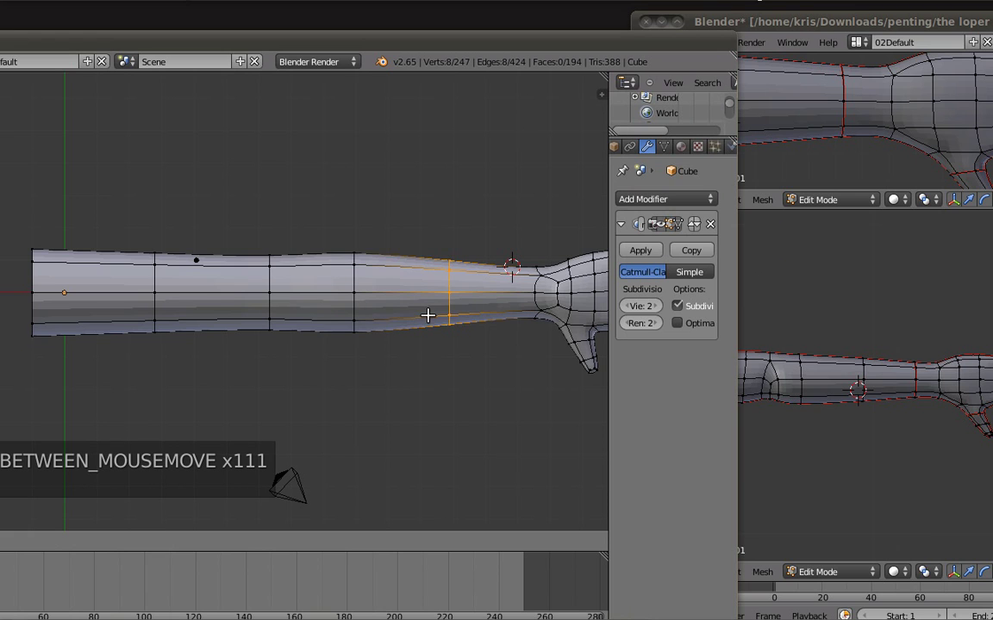
Step: Slide the selected forearm loop along the arm until it sits close to the wrist
{"action": "left_click", "coordinate": [490, 315]}
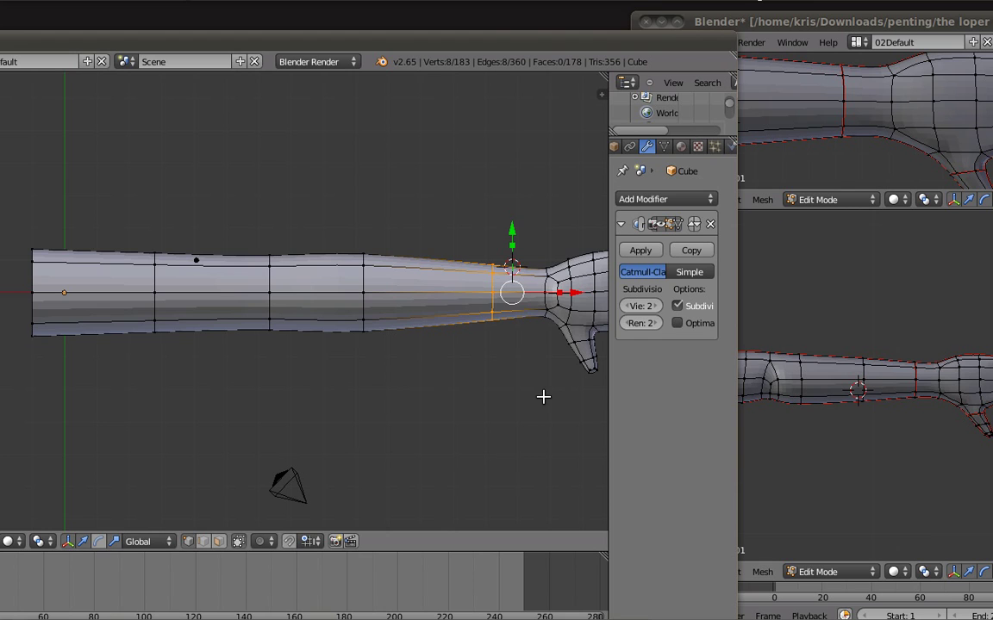
{"action": "key", "text": "ctrl+e"}
{"action": "left_click", "coordinate": [488, 400]}
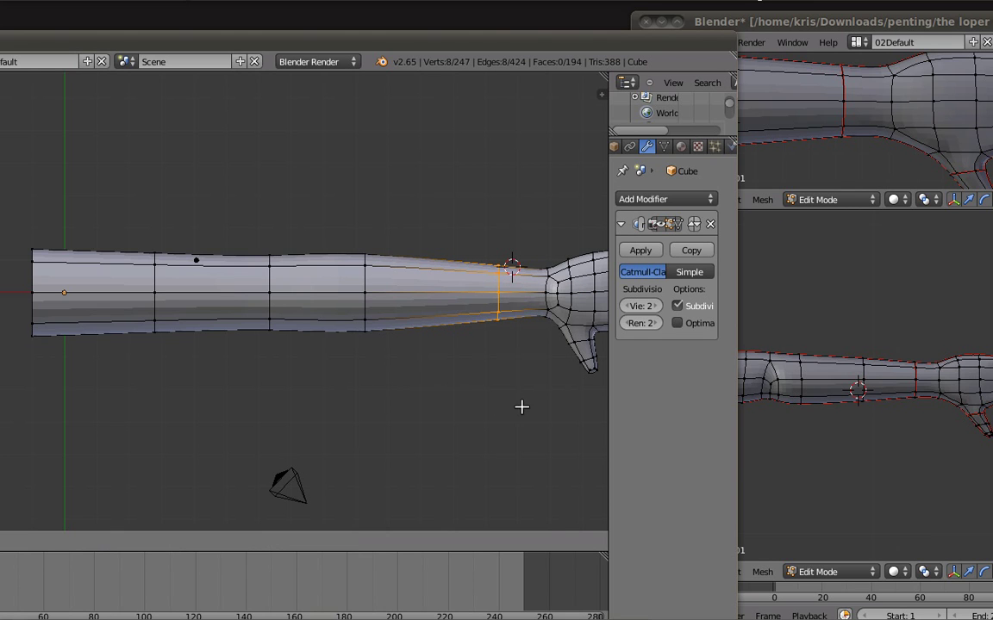
{"action": "left_click", "coordinate": [537, 408]}
Step: Add another edge loop about midway between the wrist-side loop and the upper forearm loop
{"action": "key", "text": "ctrl+r"}
{"action": "left_click", "coordinate": [443, 293]}
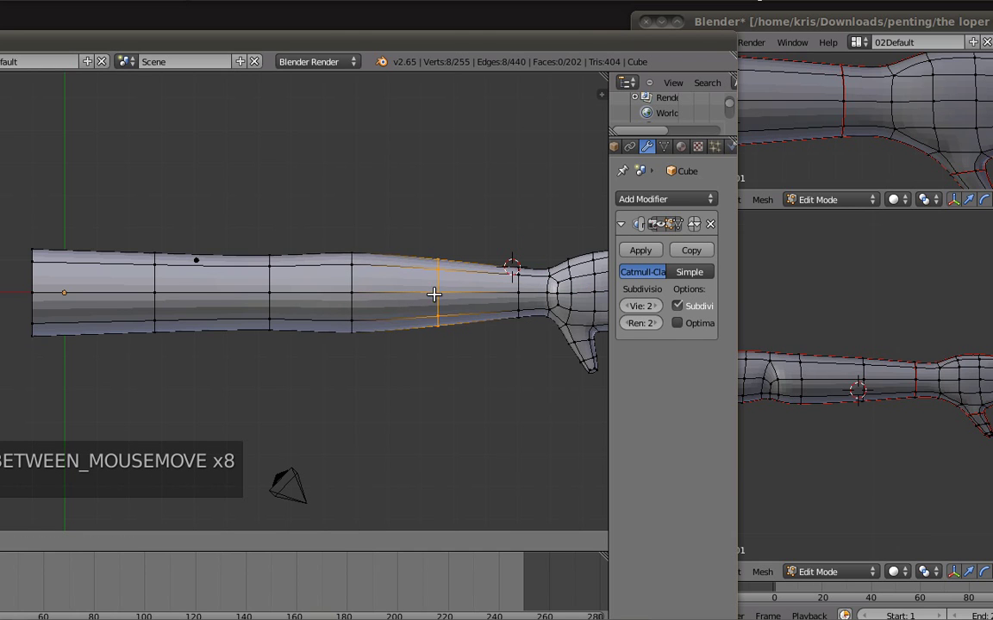
{"action": "left_click", "coordinate": [429, 299]}
Step: Select the upper forearm loop just past the elbow and move it slightly toward the elbow along X
{"action": "key", "text": "a"}
{"action": "right_click", "coordinate": [351, 281], "text": "alt"}
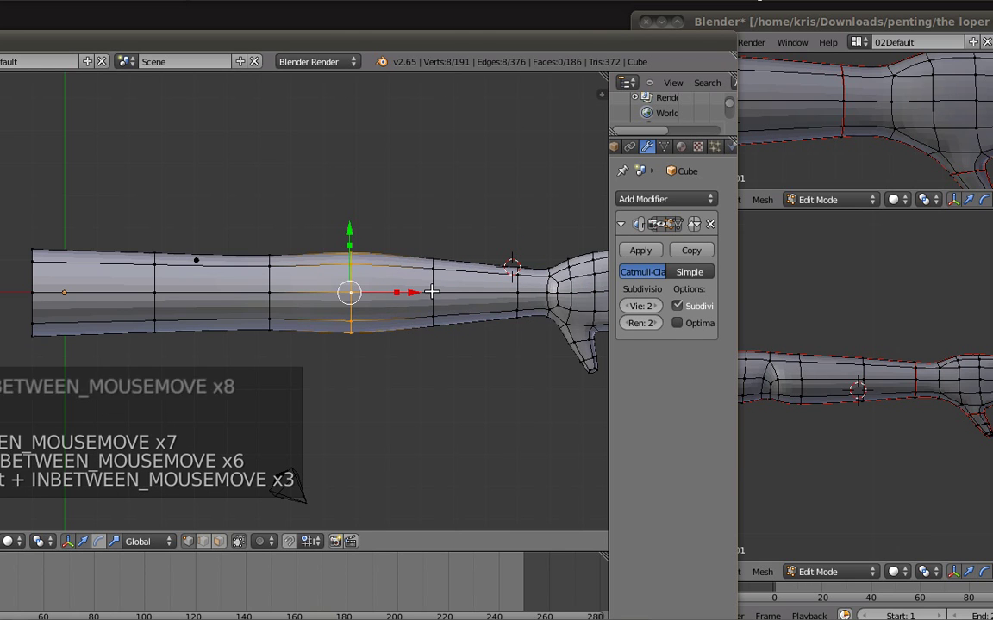
{"action": "key", "text": "s"}
{"action": "key", "text": "x"}
{"action": "key", "text": "0"}
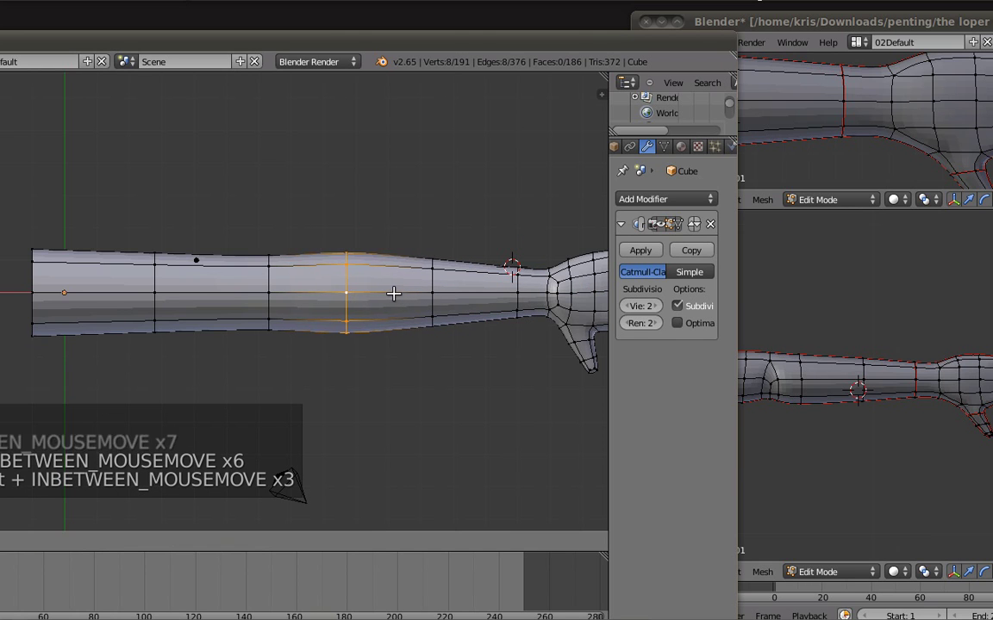
{"action": "left_click", "coordinate": [399, 295]}
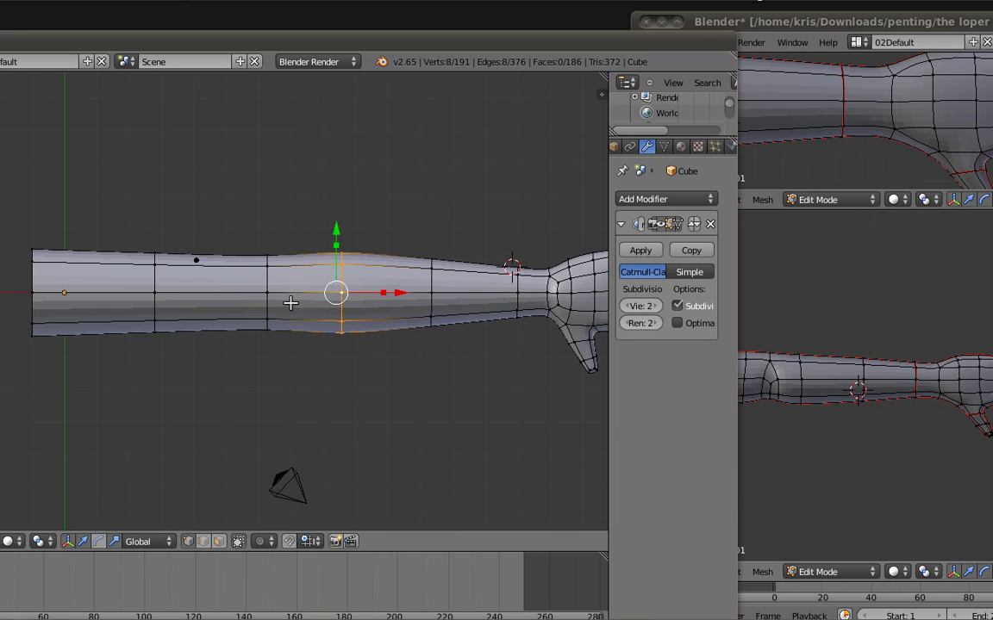
Step: Rip the three middle vertices of the elbow loop on the arm's upper surface and move the hand-side edge toward the hand along X
{"action": "key", "text": "a"}
{"action": "right_click", "coordinate": [266, 270], "text": "alt"}
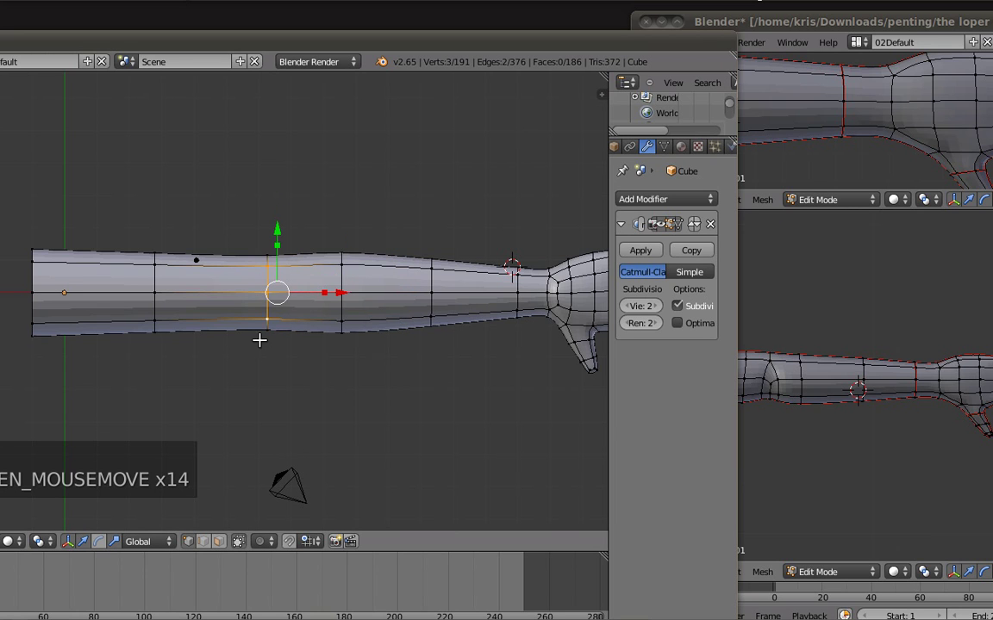
{"action": "key", "text": "v"}
{"action": "right_click", "coordinate": [327, 302]}
{"action": "left_click_drag", "start_coordinate": [344, 294], "coordinate": [355, 295]}
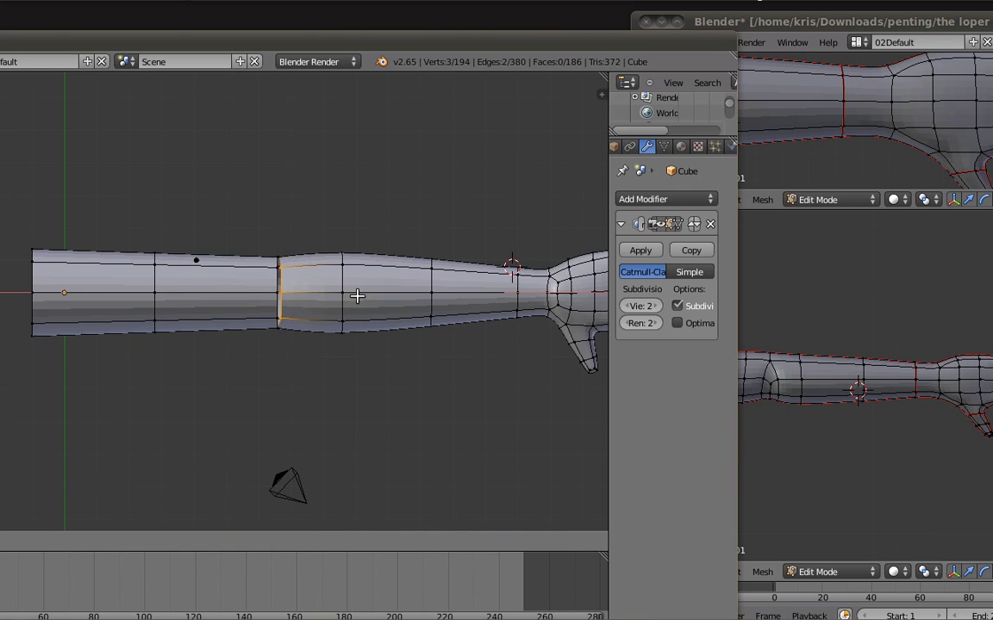
Step: Select the three vertices on the upper-arm side of the elbow rip and move them away from the hand along X
{"action": "key", "text": "a"}
{"action": "right_click", "coordinate": [263, 293], "text": "shift"}
{"action": "right_click", "coordinate": [269, 313], "text": "shift"}
{"action": "left_click_drag", "start_coordinate": [343, 294], "coordinate": [332, 294]}
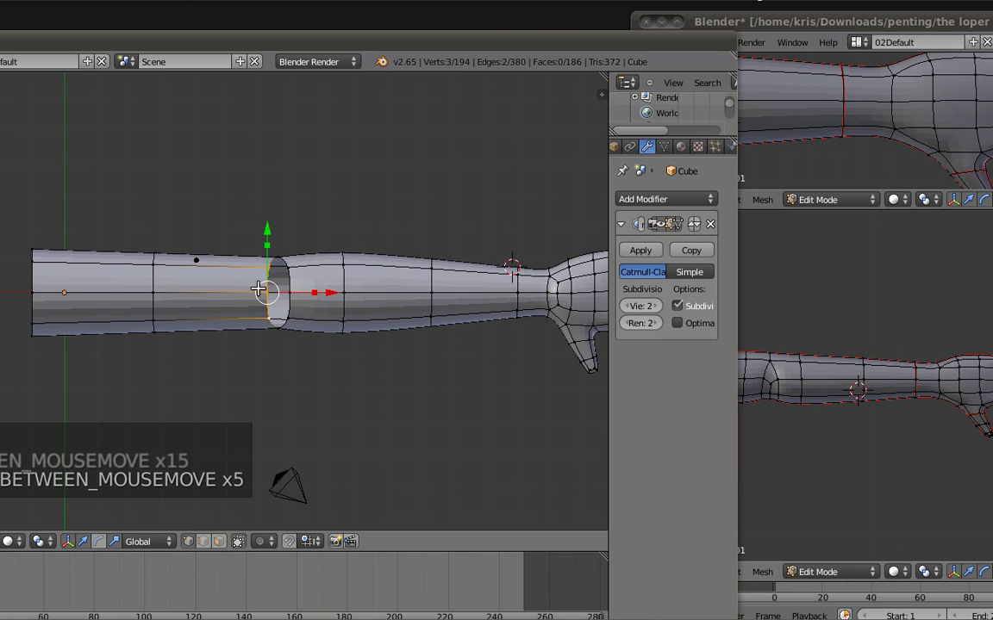
Step: Fill the little-finger-side half of the ripped elbow gap with a face between its four middle vertices
{"action": "scroll", "coordinate": [293, 285], "scroll_direction": "up", "scroll_amount": 4}
{"action": "right_click", "coordinate": [363, 220], "text": "shift"}
{"action": "right_click", "coordinate": [368, 284], "text": "shift"}
{"action": "right_click", "coordinate": [346, 347], "text": "shift"}
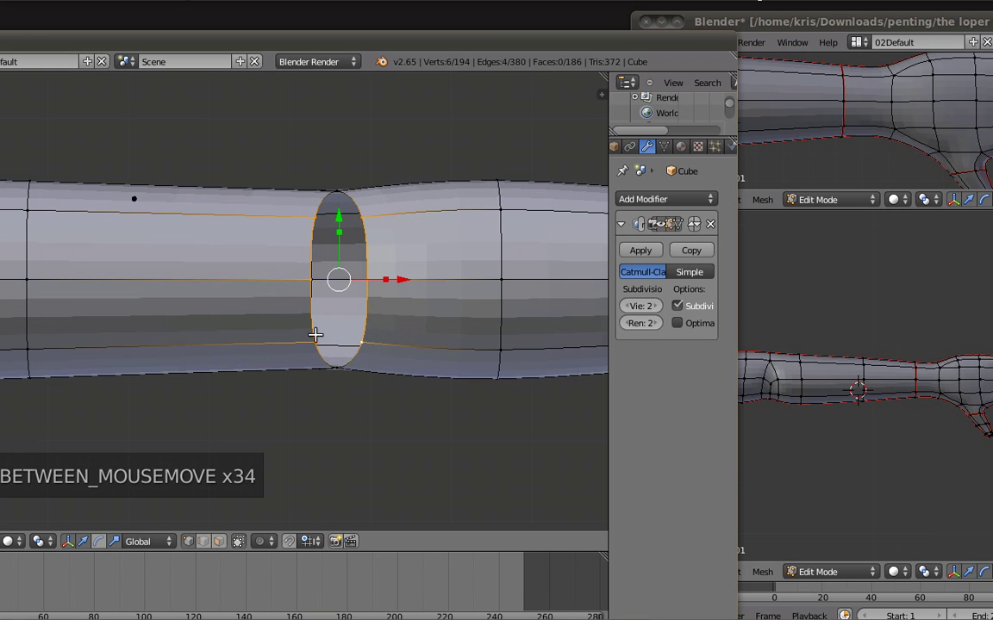
{"action": "right_click", "coordinate": [325, 346], "text": "shift"}
{"action": "right_click", "coordinate": [359, 346], "text": "shift"}
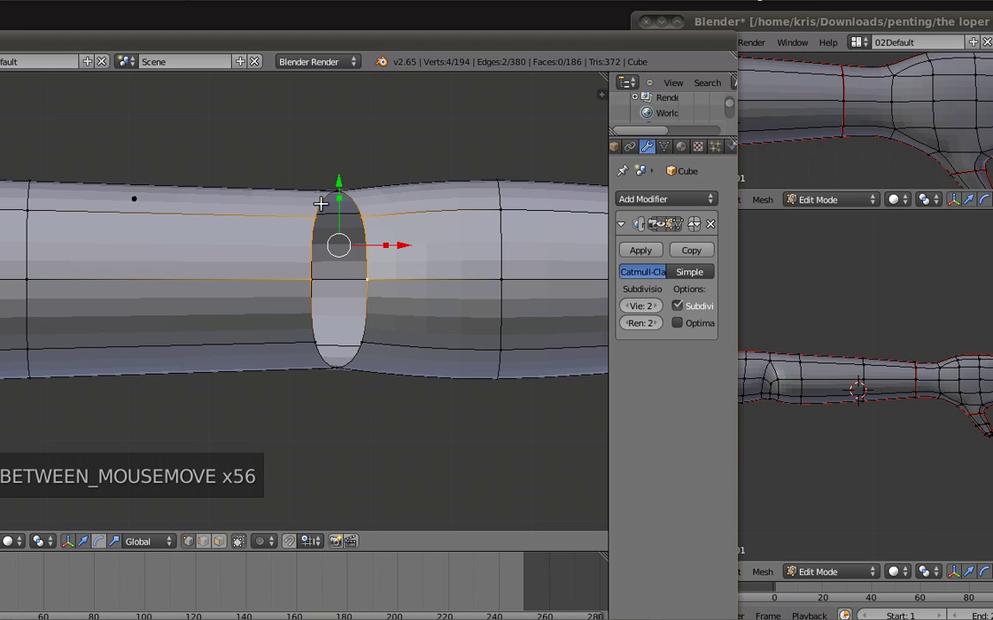
{"action": "key", "text": "f"}
{"action": "key", "text": "a"}
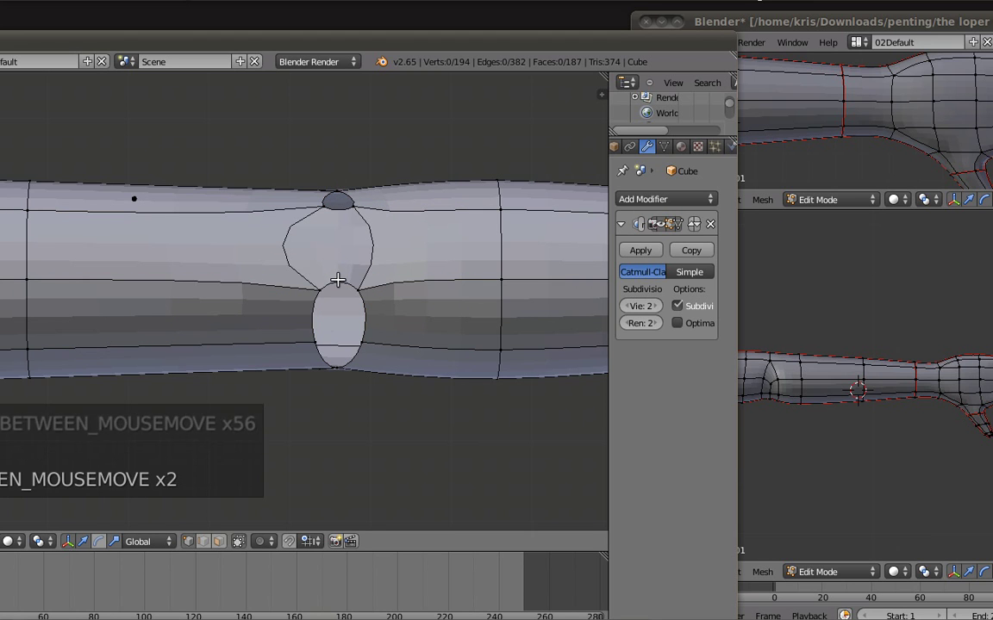
Step: Fill the thumb-side half of the ripped elbow gap with a second face
{"action": "right_click", "coordinate": [322, 339], "text": "shift"}
{"action": "right_click", "coordinate": [316, 294], "text": "shift"}
{"action": "key", "text": "f"}
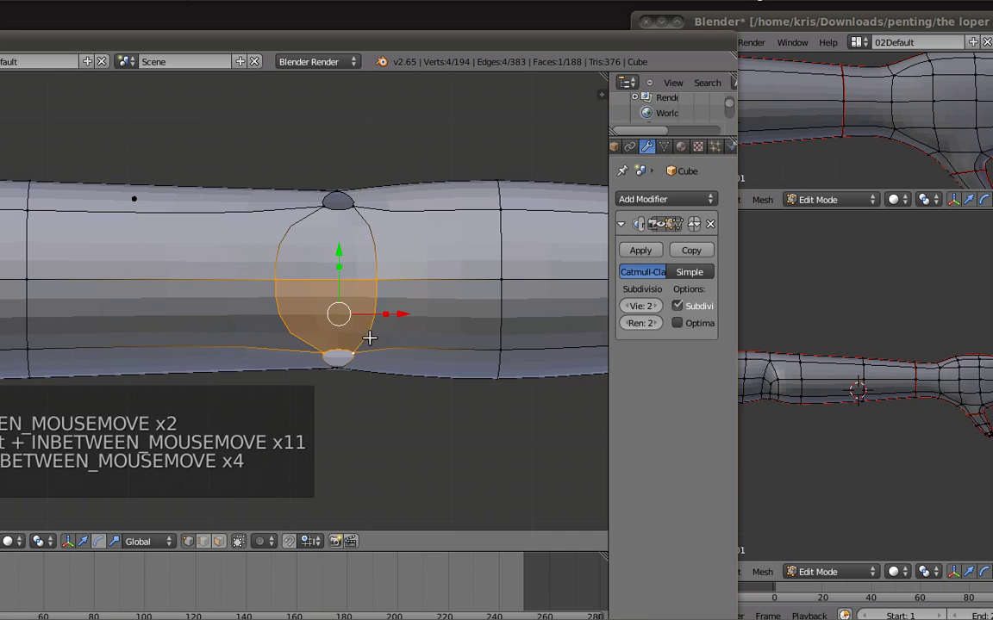
{"action": "key", "text": "a"}
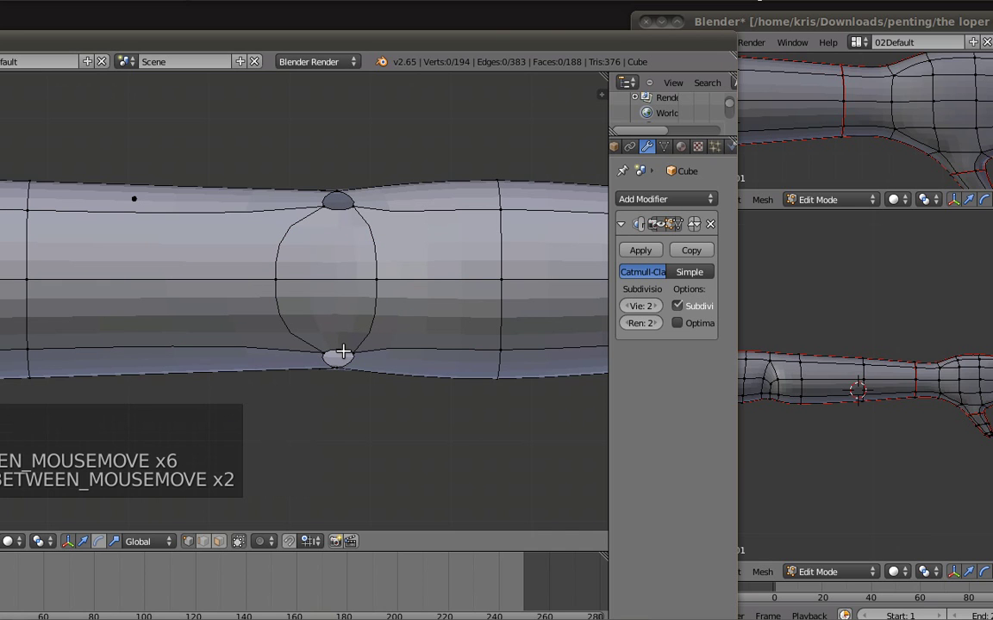
Step: Add a centred edge loop across the two filled elbow faces and inspect the elbow from an angle and from the top
{"action": "key", "text": "ctrl+r"}
{"action": "left_click", "coordinate": [353, 349]}
{"action": "right_click", "coordinate": [370, 343]}
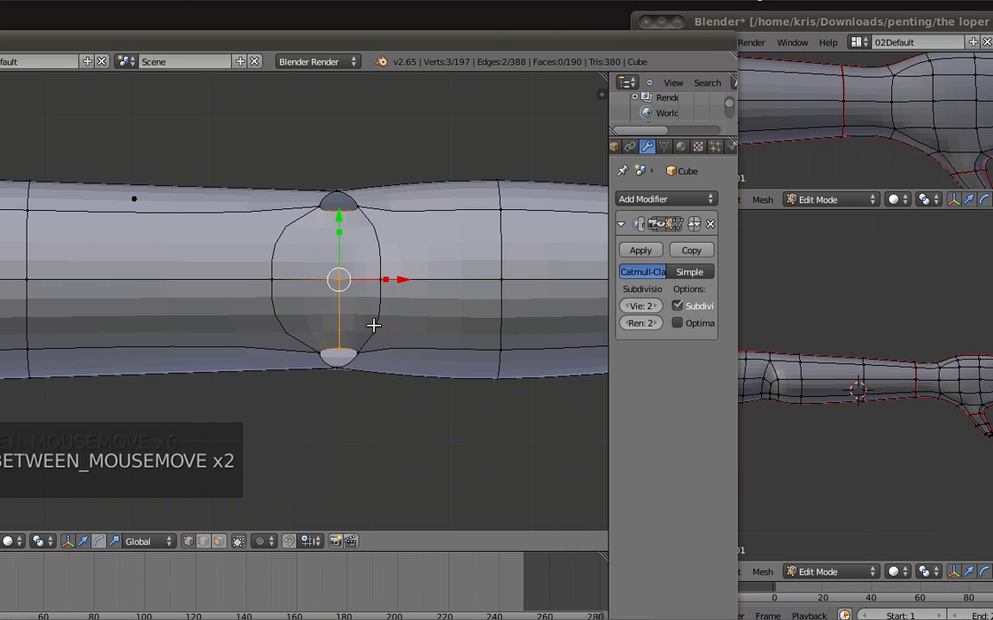
{"action": "middle_click_drag", "start_coordinate": [368, 282], "coordinate": [385, 343]}
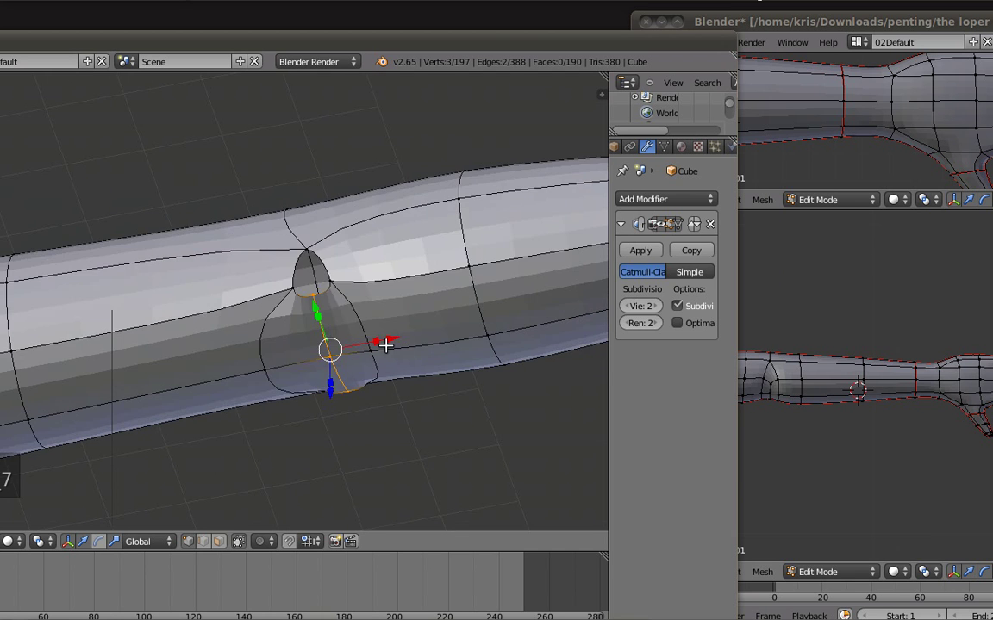
{"action": "key", "text": "KP_7"}
{"action": "scroll", "coordinate": [364, 320], "scroll_direction": "down", "scroll_amount": 5}
{"action": "scroll", "coordinate": [364, 317], "scroll_direction": "down", "scroll_amount": 3}
{"action": "scroll", "coordinate": [315, 311], "scroll_direction": "up", "scroll_amount": 7}
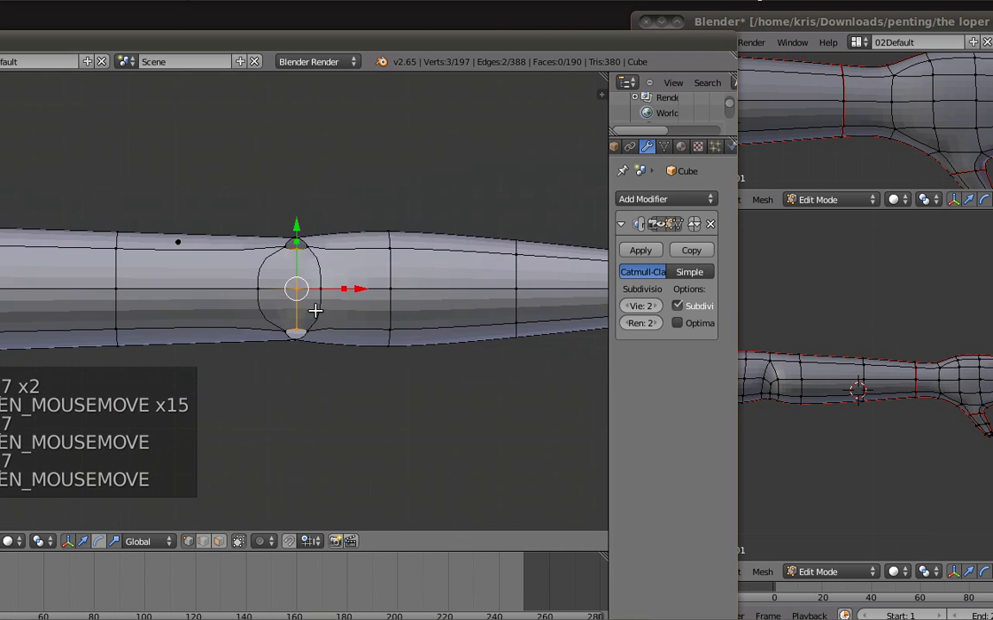
Step: Undo the centre loop, the two elbow face fills and the move of the rip's upper-arm edge
{"action": "key", "text": "ctrl+z"}
{"action": "key", "text": "ctrl+z"}
{"action": "key", "text": "ctrl+z"}
{"action": "key", "text": "ctrl+z"}
{"action": "key", "text": "ctrl+z"}
{"action": "key", "text": "ctrl+z"}
{"action": "key", "text": "ctrl+z"}
{"action": "key", "text": "ctrl+z"}
{"action": "key", "text": "ctrl+z"}
{"action": "key", "text": "ctrl+z"}
{"action": "key", "text": "ctrl+z"}
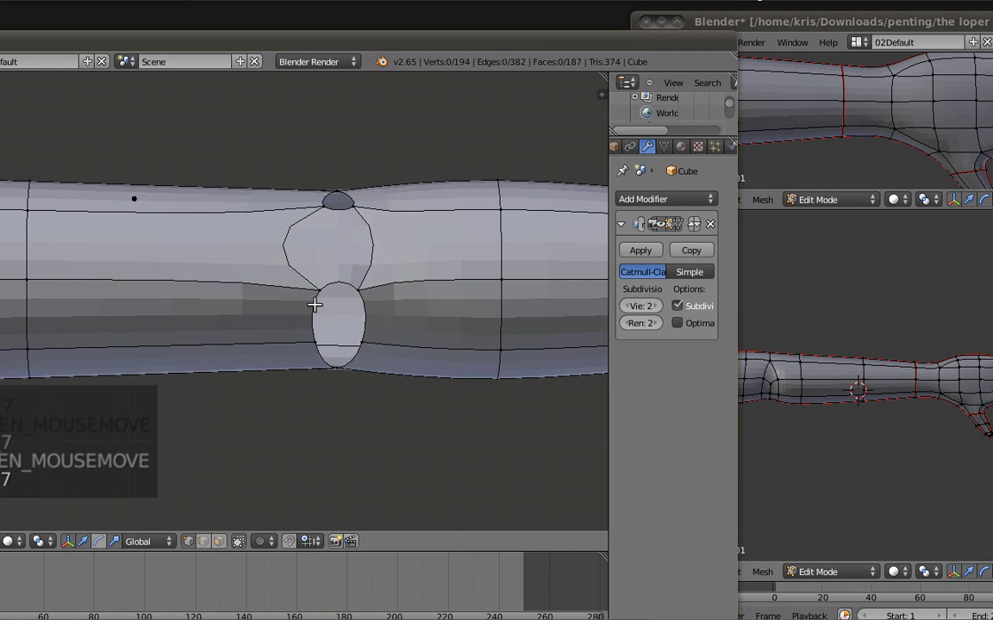
{"action": "key", "text": "ctrl+z"}
{"action": "key", "text": "ctrl+z"}
{"action": "key", "text": "ctrl+z"}
{"action": "key", "text": "ctrl+z"}
{"action": "key", "text": "ctrl+z"}
{"action": "key", "text": "ctrl+z"}
{"action": "key", "text": "ctrl+z"}
{"action": "key", "text": "ctrl+z"}
{"action": "key", "text": "ctrl+z"}
{"action": "key", "text": "ctrl+z"}
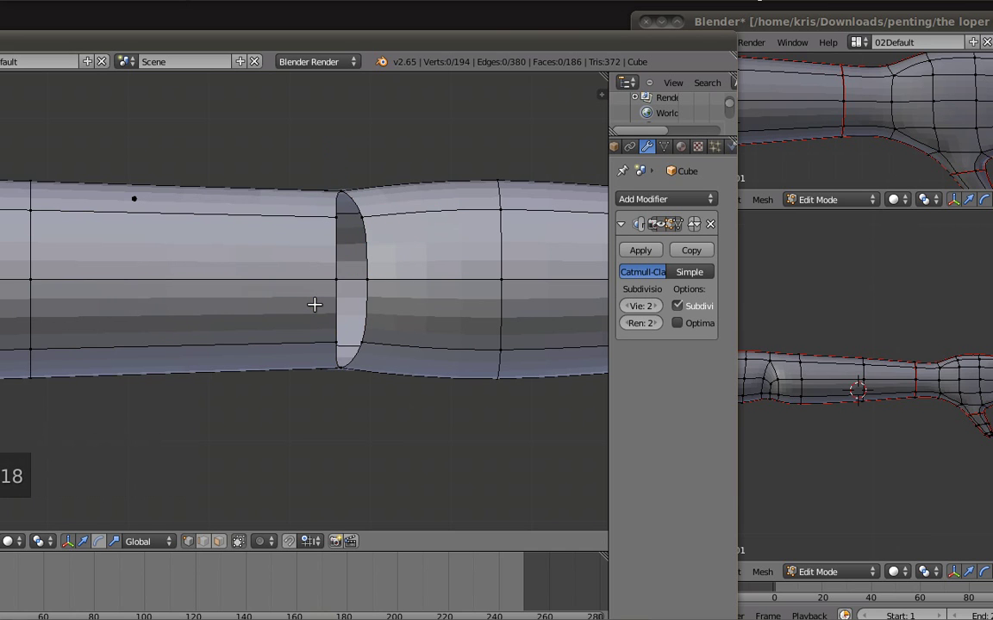
Step: Tighten the elbow edge ring in front view, raising its underside relative to the neighbouring rings
{"action": "scroll", "coordinate": [314, 304], "scroll_direction": "down", "scroll_amount": 6}
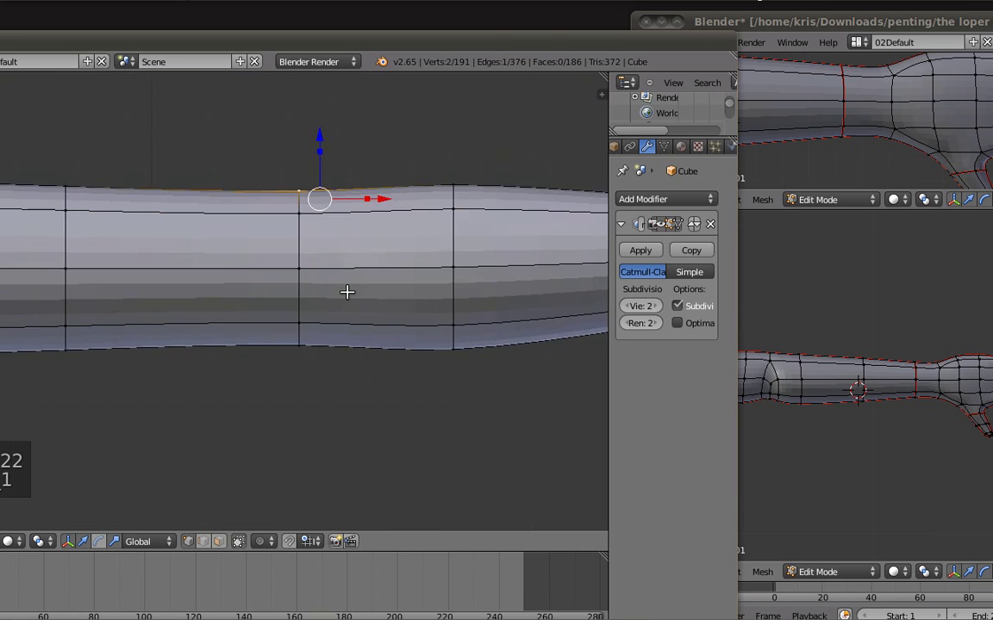
{"action": "key", "text": "a"}
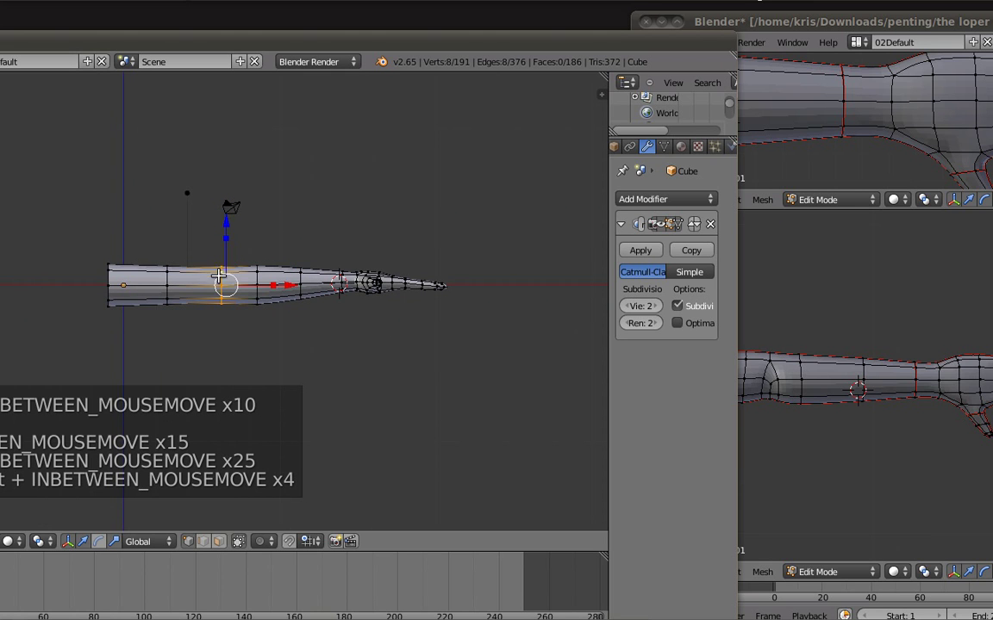
{"action": "left_click_drag", "start_coordinate": [227, 223], "coordinate": [228, 250]}
{"action": "key", "text": "KP_Decimal"}
{"action": "left_click_drag", "start_coordinate": [297, 230], "coordinate": [300, 223]}
{"action": "scroll", "coordinate": [297, 252], "scroll_direction": "up", "scroll_amount": 1}
{"action": "key", "text": "a"}
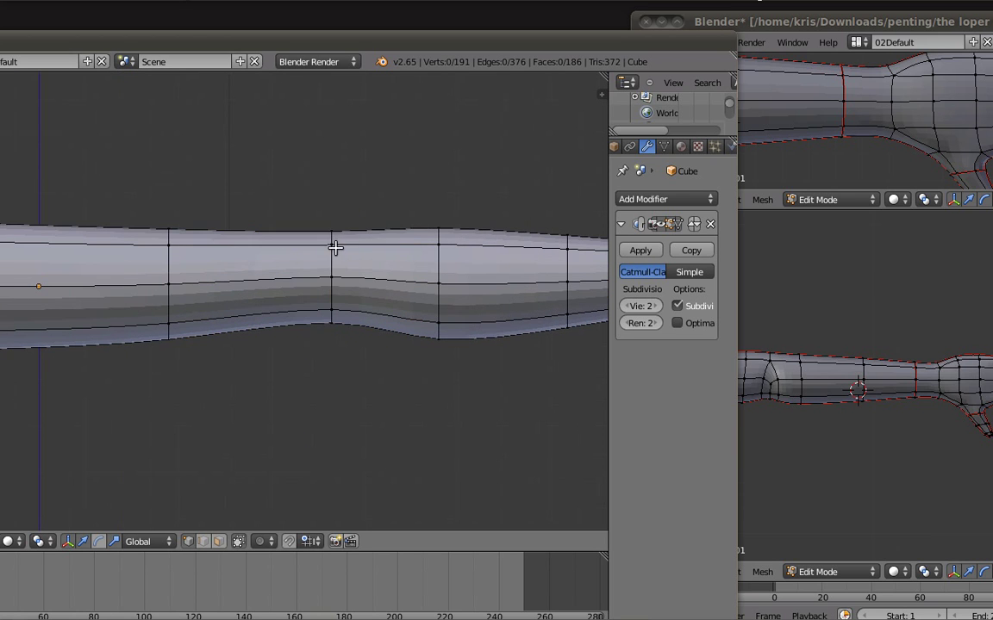
Step: Rip the visible edges of the elbow ring and spread the gap by moving the upper-arm side away from the forearm side
{"action": "right_click", "coordinate": [333, 280], "text": "shift"}
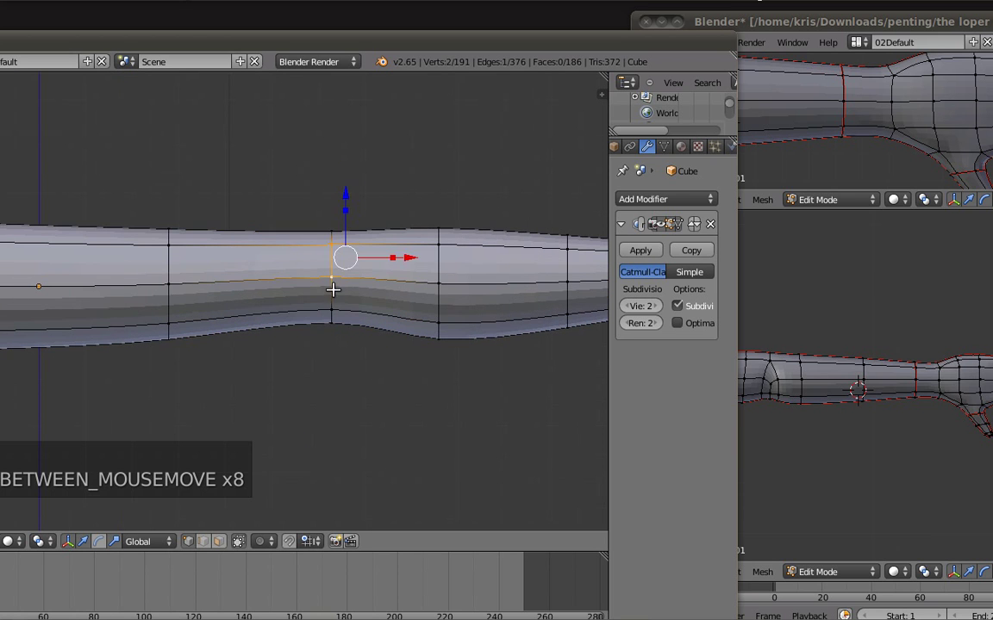
{"action": "key", "text": "v"}
{"action": "left_click", "coordinate": [371, 326]}
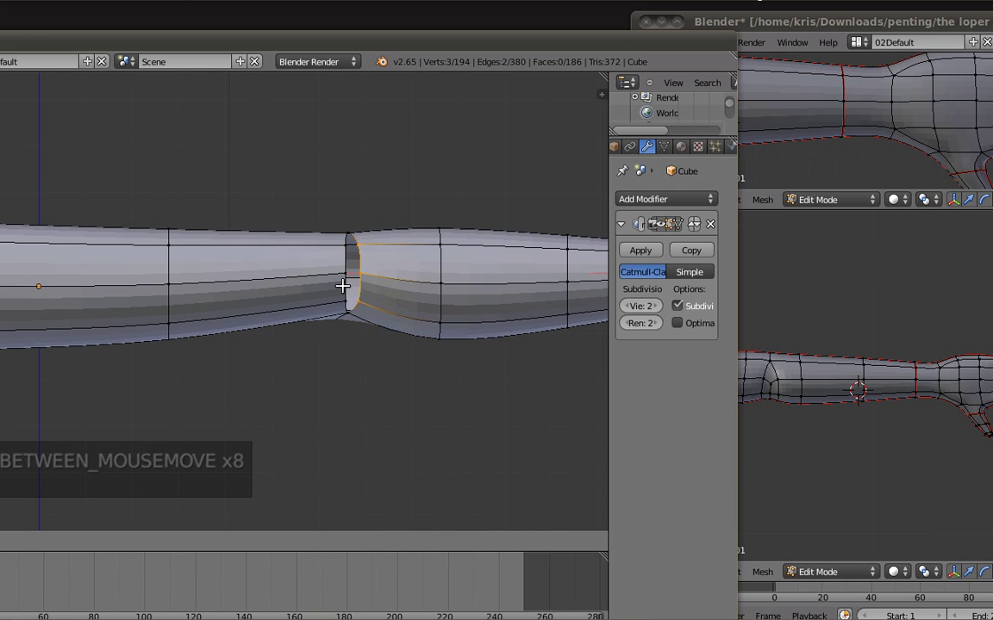
{"action": "right_click", "coordinate": [335, 257]}
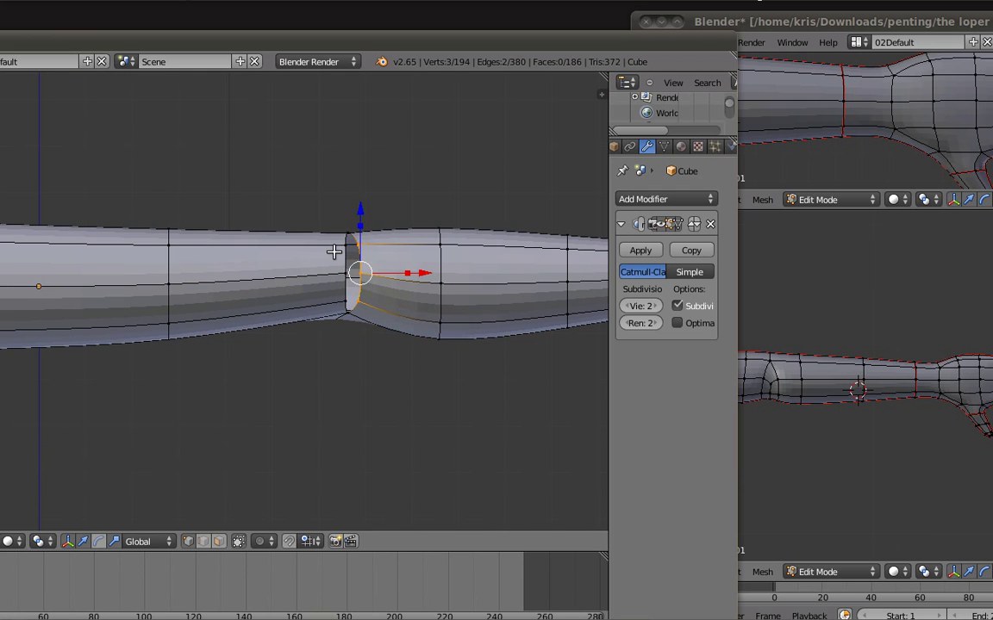
{"action": "key", "text": "g"}
{"action": "left_click", "coordinate": [386, 278]}
{"action": "scroll", "coordinate": [372, 272], "scroll_direction": "up", "scroll_amount": 5}
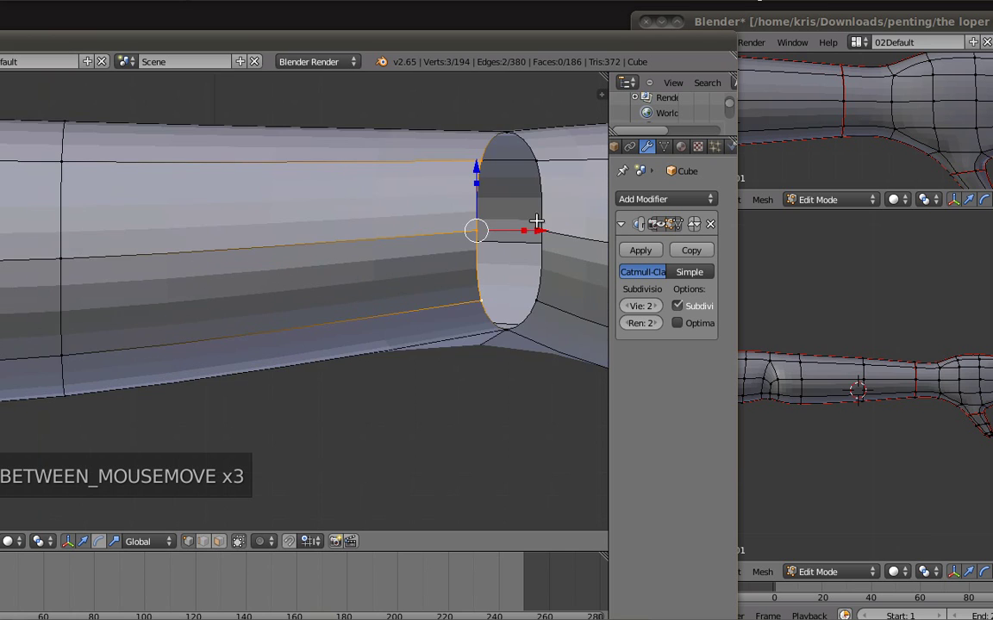
Step: Fill the upper half of the ripped elbow gap with a face between its four surrounding vertices
{"action": "middle_click_drag", "start_coordinate": [536, 223], "coordinate": [465, 236], "text": "shift"}
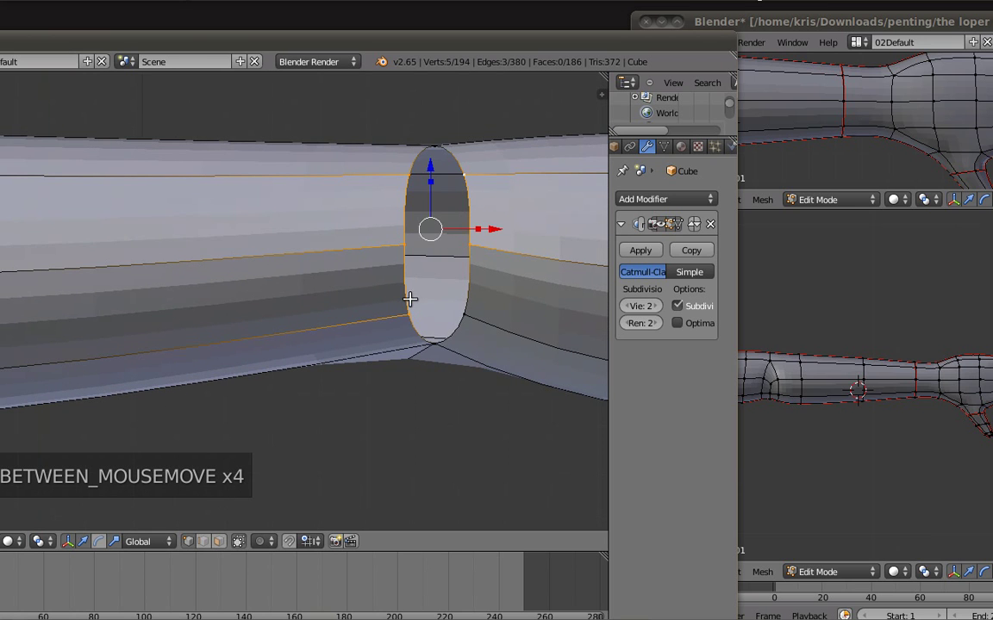
{"action": "middle_click_drag", "start_coordinate": [453, 309], "coordinate": [427, 308], "text": "shift"}
{"action": "key", "text": "f"}
Step: Fill the lower half of the ripped elbow gap with a second four-vertex face
{"action": "key", "text": "a"}
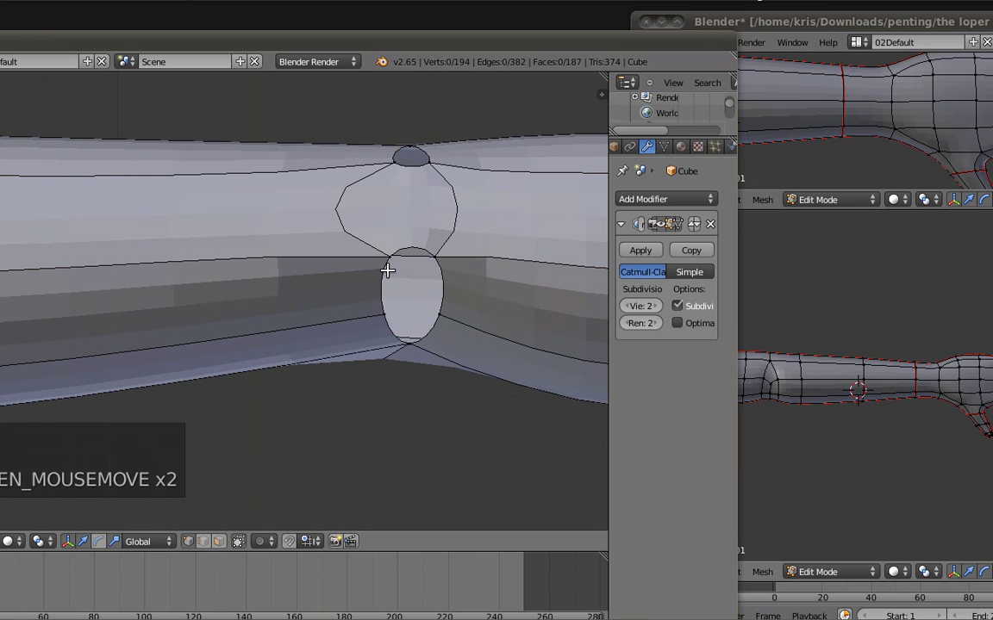
{"action": "right_click", "coordinate": [382, 312]}
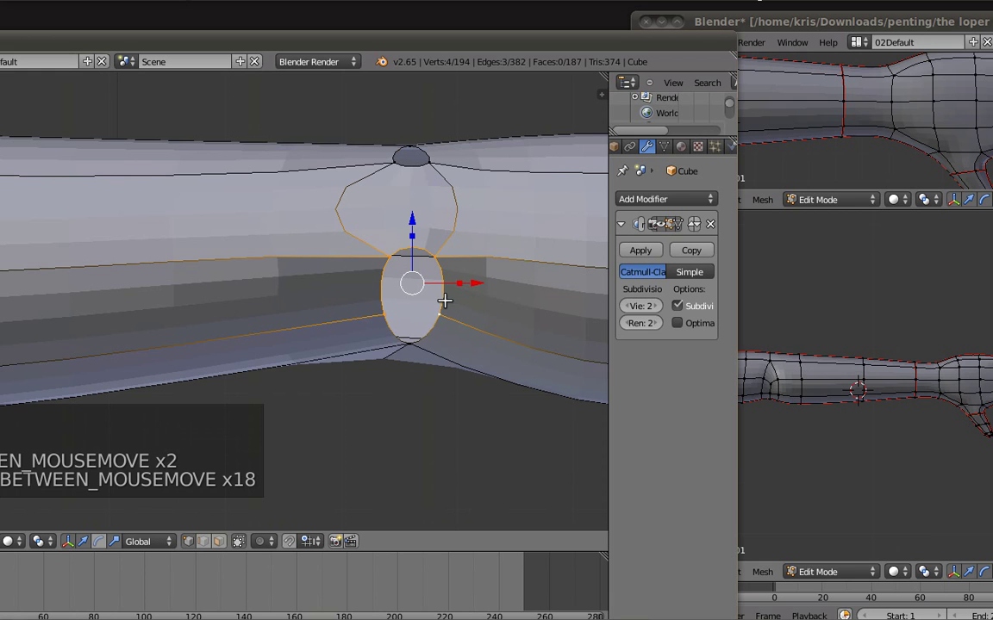
{"action": "key", "text": "f"}
Step: Add a centred edge loop across the two filled elbow faces and push it inward in top view
{"action": "key", "text": "ctrl+r"}
{"action": "left_click", "coordinate": [419, 312]}
{"action": "left_click", "coordinate": [420, 312]}
{"action": "key", "text": "KP_7"}
{"action": "key", "text": "KP_7"}
{"action": "left_click_drag", "start_coordinate": [413, 317], "coordinate": [405, 289]}
Step: Fill the two remaining openings at the upper and lower ends of the elbow patch with faces
{"action": "key", "text": "a"}
{"action": "right_click", "coordinate": [427, 330], "text": "alt"}
{"action": "key", "text": "f"}
{"action": "mouse_move", "coordinate": [412, 337]}
{"action": "middle_mouse_down"}
{"action": "mouse_move", "coordinate": [399, 195]}
{"action": "mouse_move", "coordinate": [394, 344]}
{"action": "middle_mouse_up"}
{"action": "key", "text": "a"}
{"action": "right_click", "coordinate": [404, 339], "text": "alt"}
{"action": "key", "text": "f"}
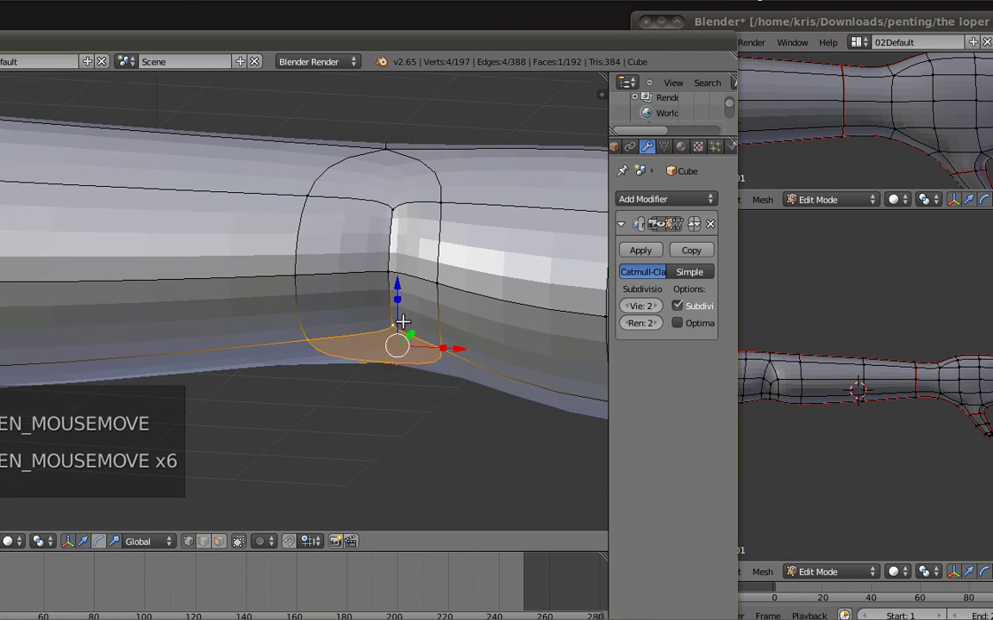
Step: Add an edge loop around the upper arm and slide it close to the elbow
{"action": "key", "text": "KP_1"}
{"action": "key", "text": "KP_5"}
{"action": "scroll", "coordinate": [422, 309], "scroll_direction": "down", "scroll_amount": 1}
{"action": "middle_click_drag", "start_coordinate": [264, 249], "coordinate": [343, 265], "text": "shift"}
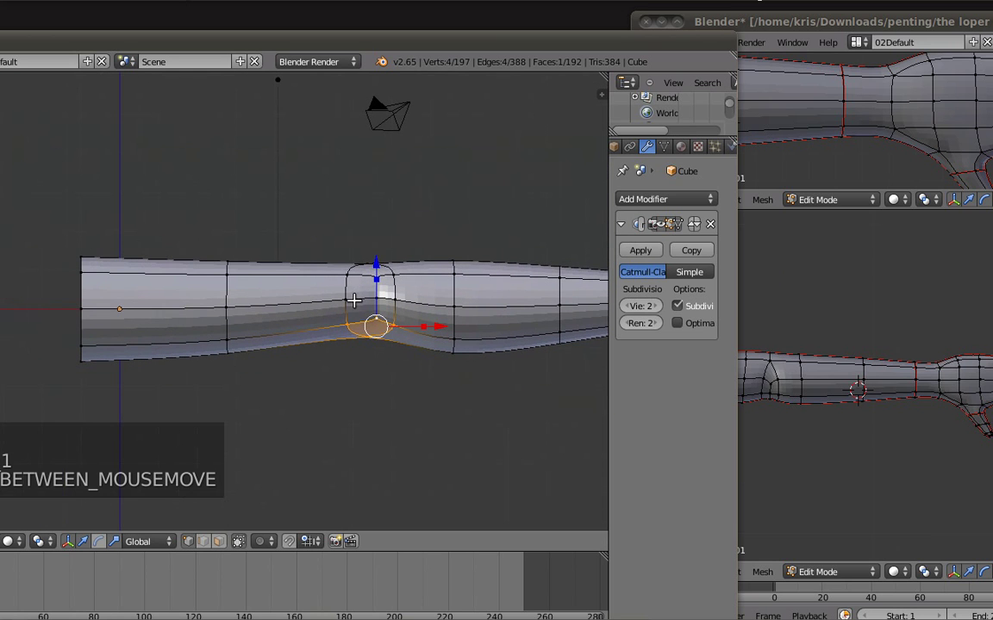
{"action": "key", "text": "a"}
{"action": "key", "text": "ctrl+r"}
{"action": "left_click", "coordinate": [286, 352]}
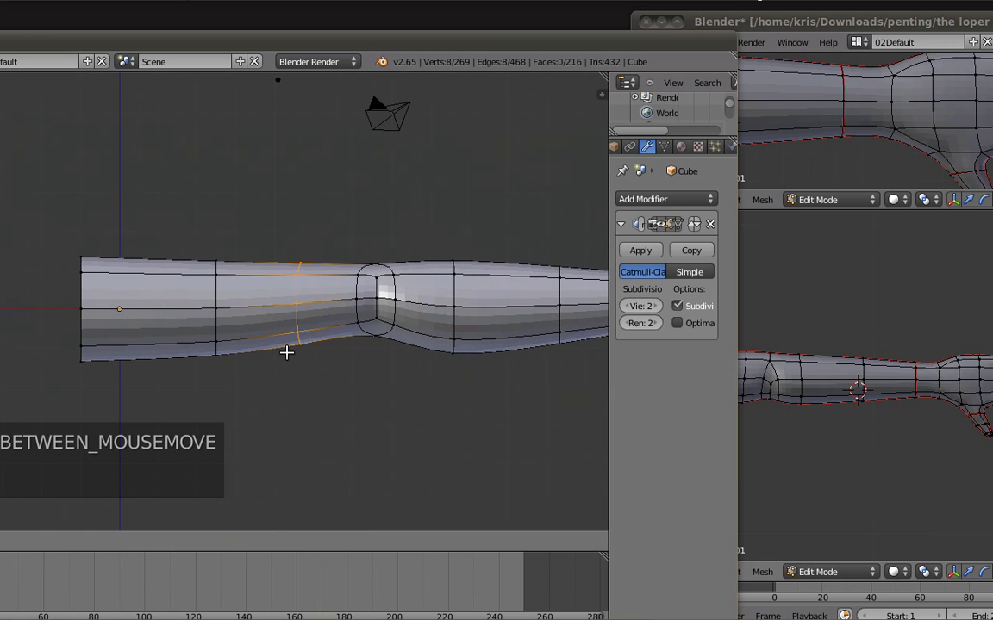
{"action": "left_click", "coordinate": [319, 350]}
Step: Compare with the reference arm and add another edge loop around the upper arm near its open shoulder end
{"action": "left_click", "coordinate": [776, 405]}
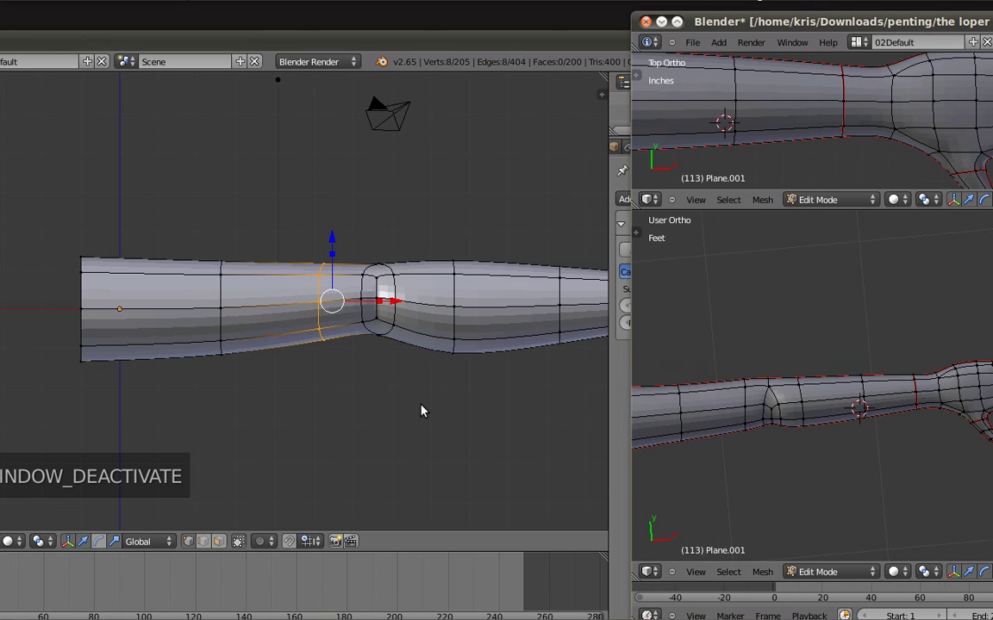
{"action": "right_click", "coordinate": [219, 288], "text": "shift"}
{"action": "key", "text": "a"}
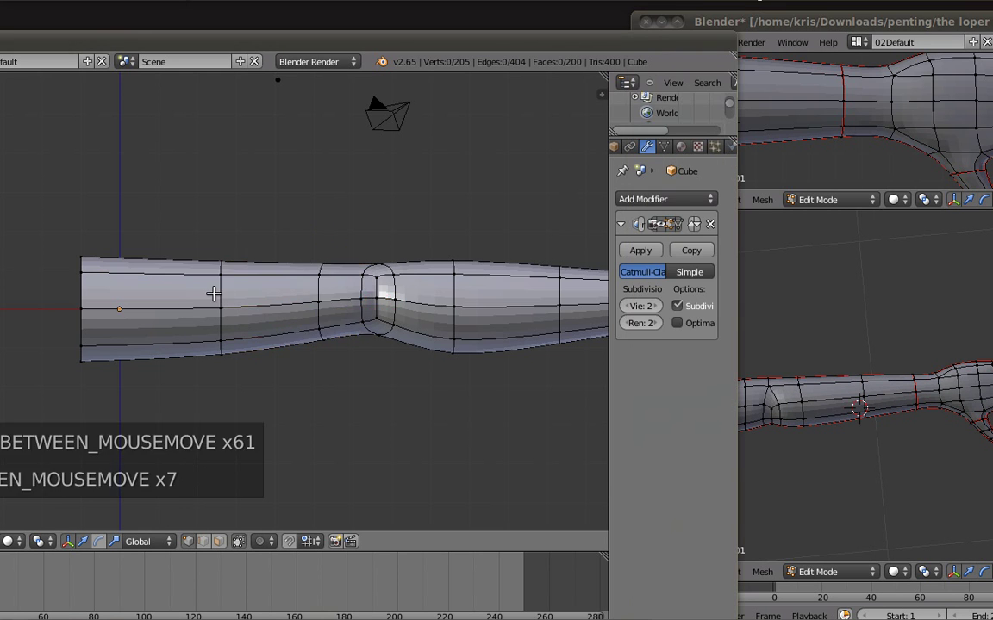
{"action": "right_click", "coordinate": [216, 296], "text": "alt"}
{"action": "key", "text": "a"}
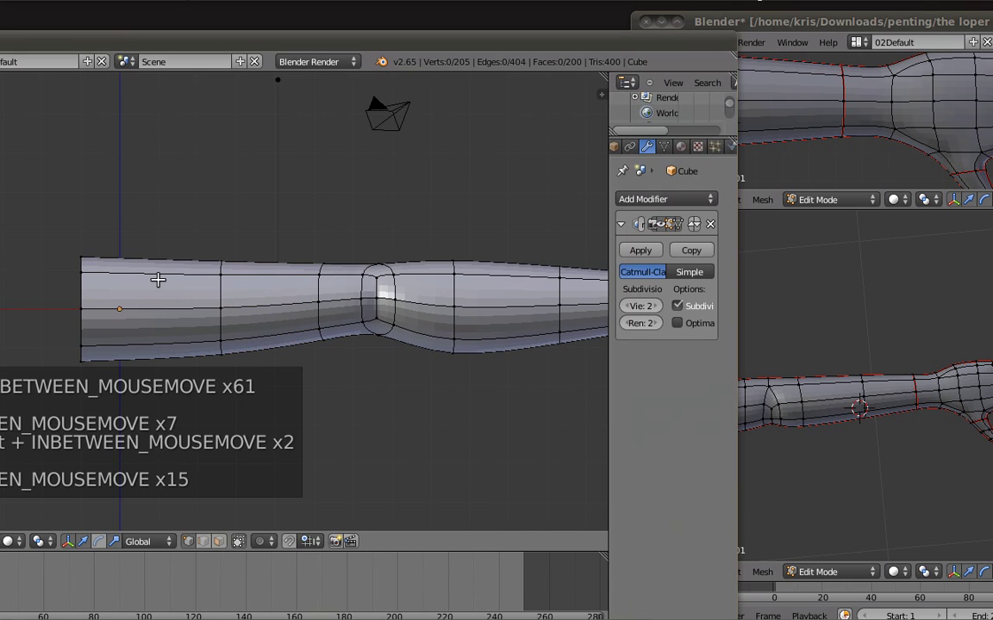
{"action": "key", "text": "ctrl+r"}
{"action": "left_click", "coordinate": [158, 280]}
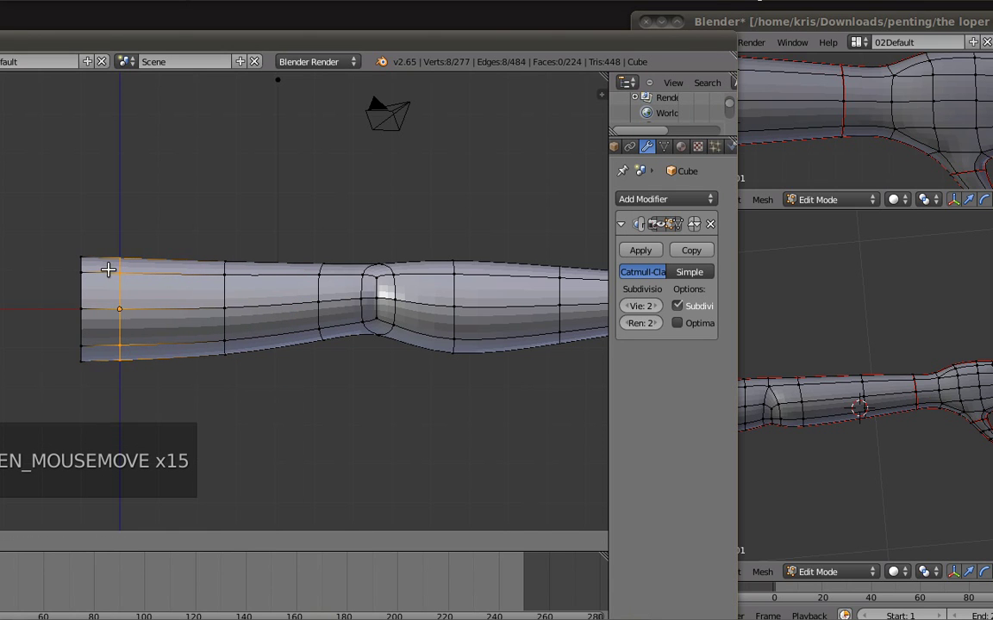
{"action": "left_click", "coordinate": [107, 271]}
Step: Scale up the open edge ring at the shoulder end and shift it outward and slightly down to flare the arm
{"action": "key", "text": "a"}
{"action": "right_click", "coordinate": [84, 293], "text": "alt"}
{"action": "key", "text": "s"}
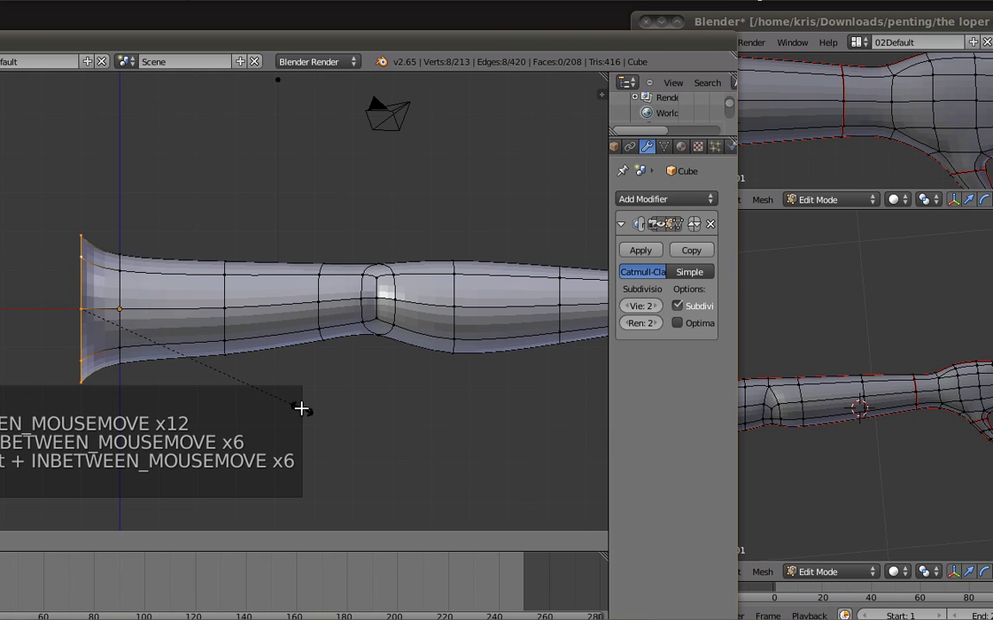
{"action": "left_click", "coordinate": [300, 410]}
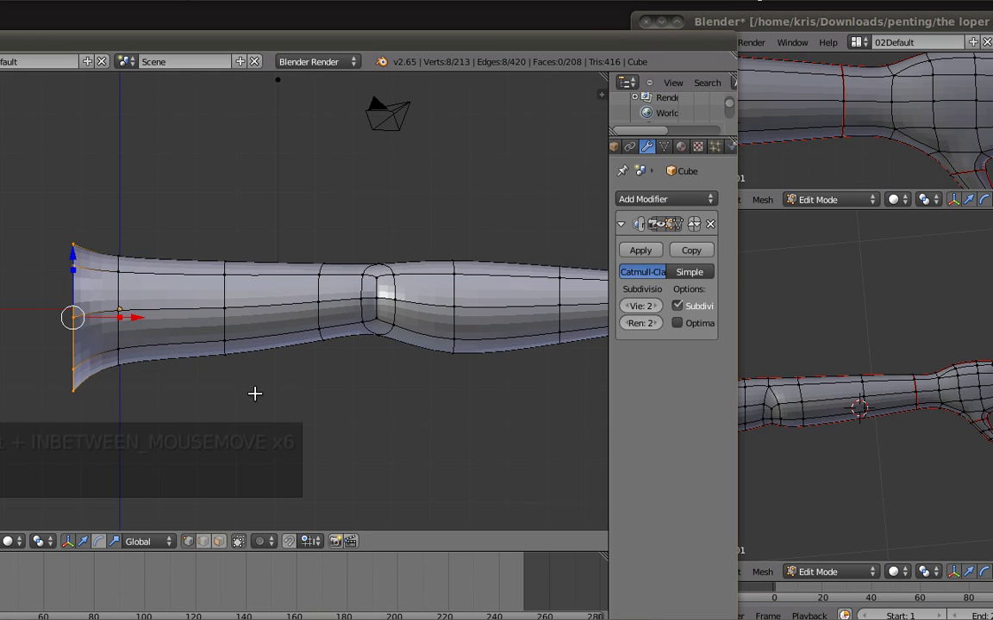
{"action": "middle_click_drag", "start_coordinate": [328, 350], "coordinate": [254, 378]}
{"action": "key", "text": "KP_3"}
{"action": "mouse_move", "coordinate": [297, 325]}
{"action": "left_mouse_down"}
{"action": "mouse_move", "coordinate": [273, 325]}
{"action": "mouse_move", "coordinate": [288, 326]}
{"action": "left_mouse_up"}
{"action": "key", "text": "a"}
Step: Inspect the whole subdivided arm in Object Mode from several angles and return to Edit Mode
{"action": "key", "text": "KP_1"}
{"action": "key", "text": "Tab"}
{"action": "scroll", "coordinate": [308, 369], "scroll_direction": "down", "scroll_amount": 5}
{"action": "scroll", "coordinate": [415, 368], "scroll_direction": "down", "scroll_amount": 3}
{"action": "middle_click_drag", "start_coordinate": [468, 422], "coordinate": [462, 477]}
{"action": "scroll", "coordinate": [376, 369], "scroll_direction": "up", "scroll_amount": 3}
{"action": "key", "text": "Tab"}
{"action": "key", "text": "KP_1"}
Step: Examine the hand, fingers and wrist edge flow from the top view
{"action": "middle_click_drag", "start_coordinate": [476, 353], "coordinate": [279, 440]}
{"action": "key", "text": "KP_7"}
{"action": "scroll", "coordinate": [305, 383], "scroll_direction": "up", "scroll_amount": 3}
{"action": "middle_click_drag", "start_coordinate": [327, 383], "coordinate": [298, 360], "text": "shift"}
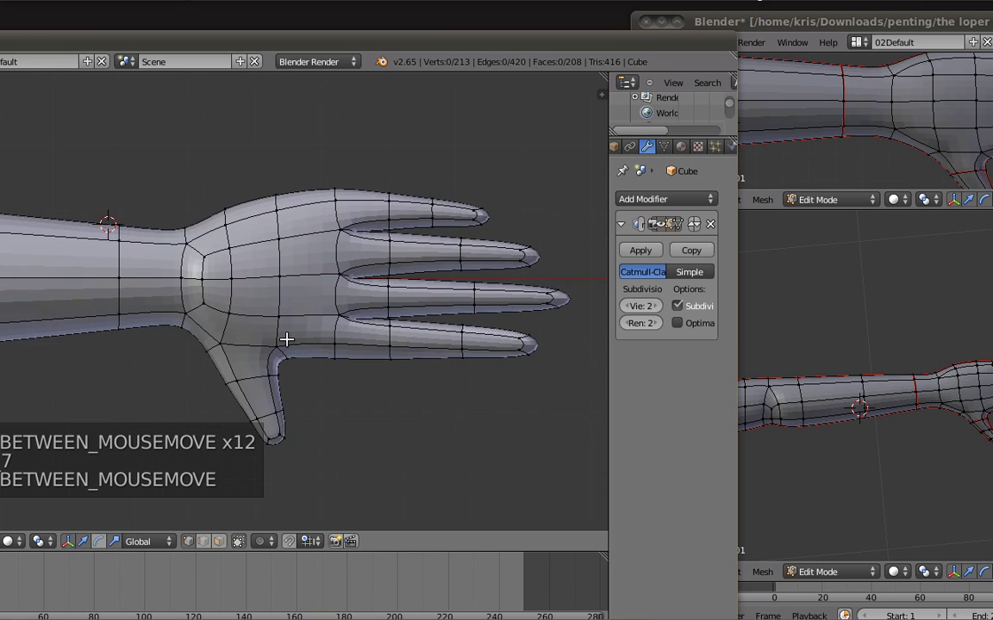
{"action": "scroll", "coordinate": [286, 310], "scroll_direction": "up", "scroll_amount": 3}
{"action": "middle_click_drag", "start_coordinate": [286, 312], "coordinate": [307, 330], "text": "shift"}
{"action": "scroll", "coordinate": [308, 330], "scroll_direction": "down", "scroll_amount": 5}
{"action": "middle_click_drag", "start_coordinate": [474, 316], "coordinate": [414, 312], "text": "shift"}
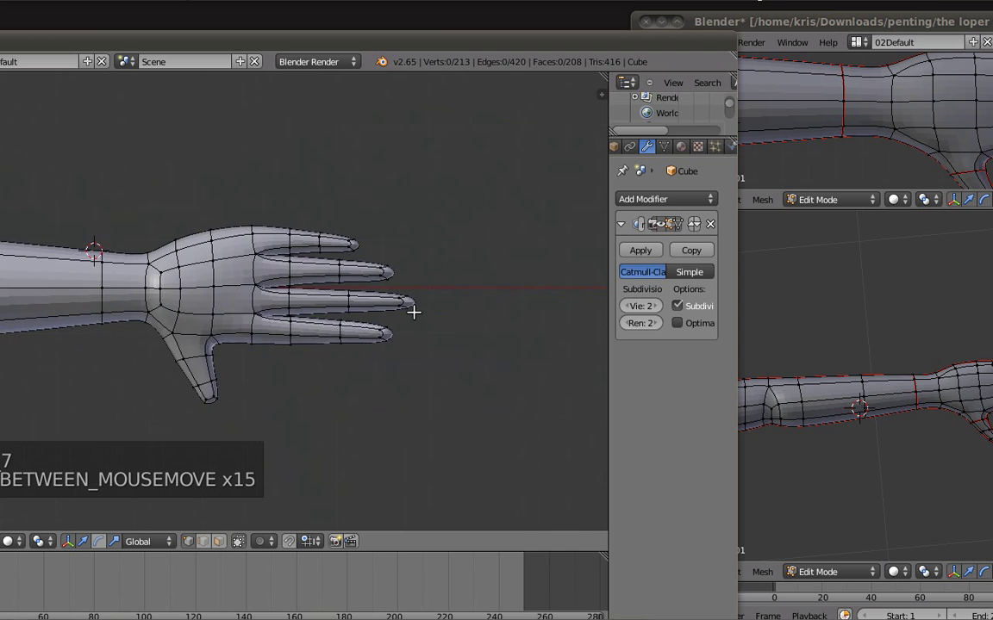
{"action": "scroll", "coordinate": [414, 312], "scroll_direction": "up", "scroll_amount": 4}
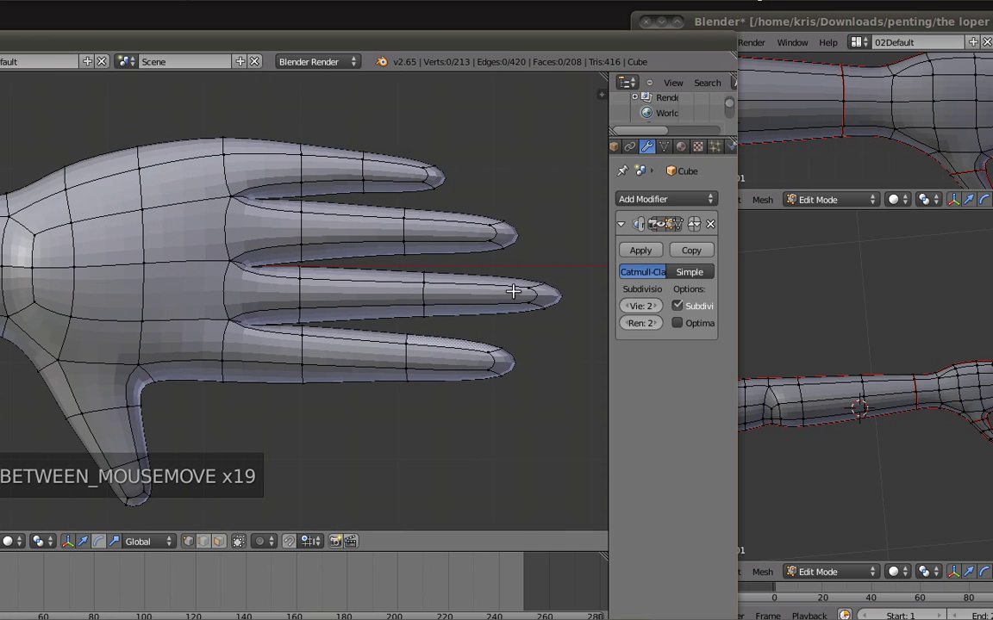
{"action": "scroll", "coordinate": [395, 277], "scroll_direction": "down", "scroll_amount": 4}
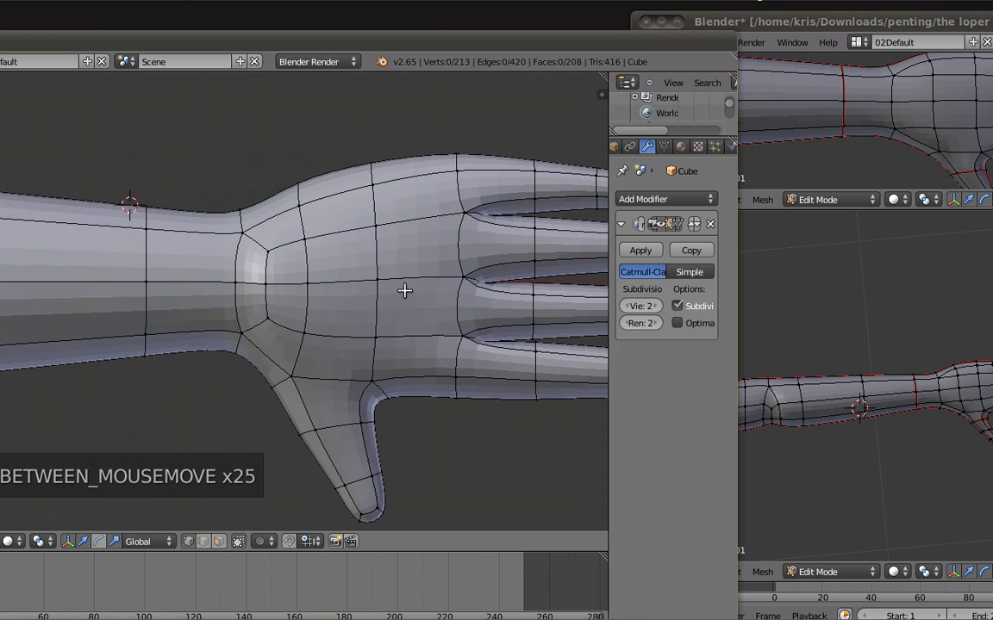
{"action": "middle_click_drag", "start_coordinate": [233, 293], "coordinate": [268, 302], "text": "shift"}
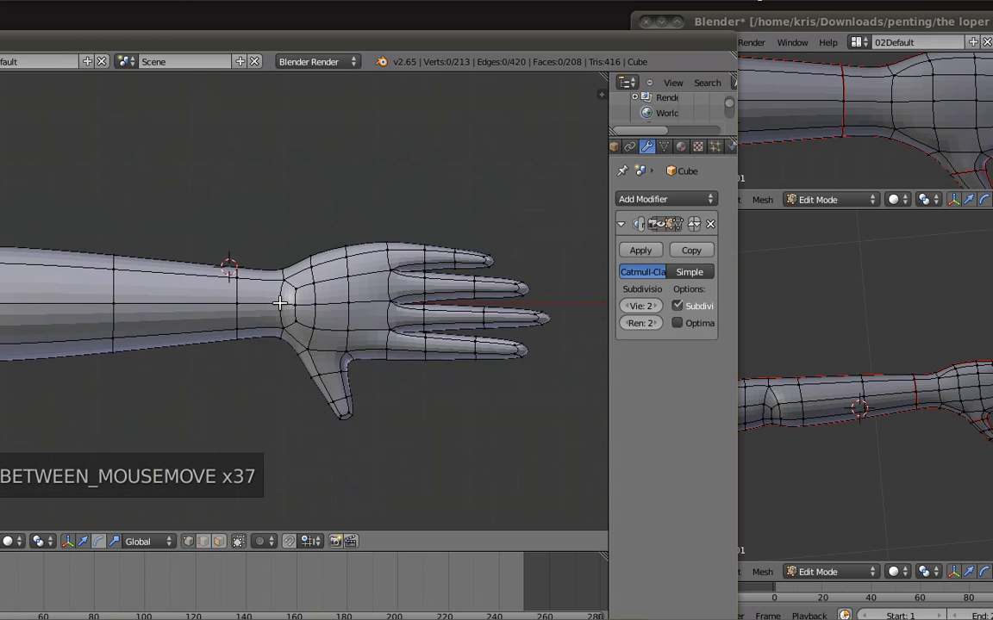
Step: Box-select the wrist, palm, finger bases and thumb base through the mesh using wireframe shading
{"action": "scroll", "coordinate": [316, 299], "scroll_direction": "up", "scroll_amount": 5}
{"action": "key", "text": "z"}
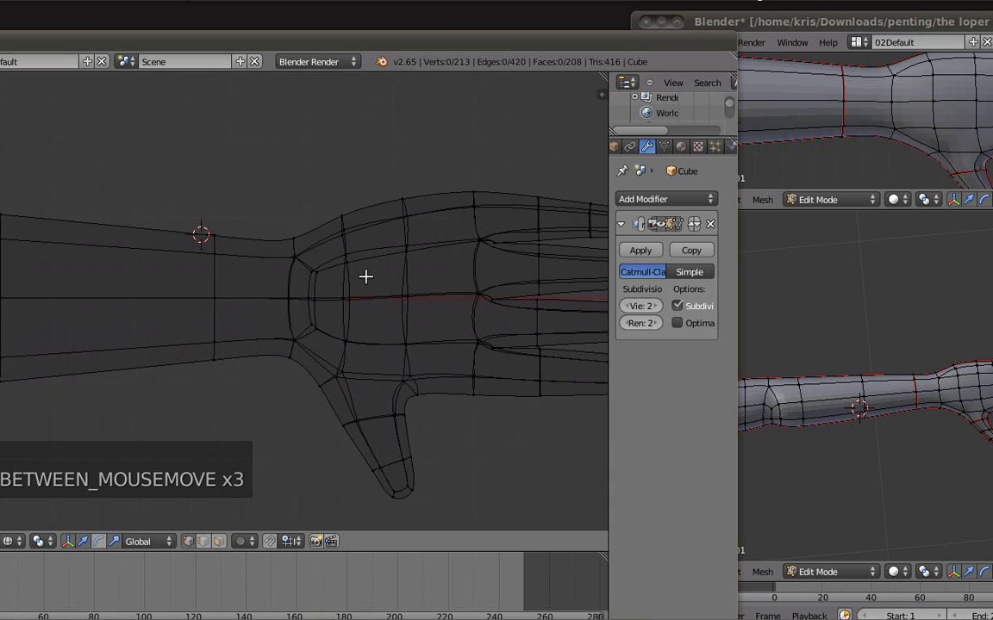
{"action": "key", "text": "b"}
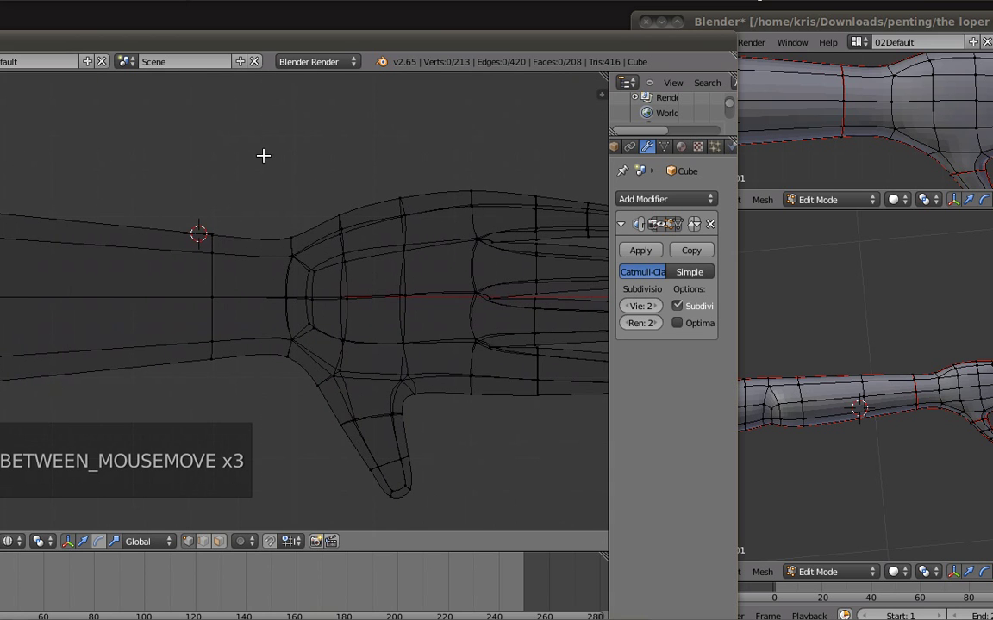
{"action": "left_click_drag", "start_coordinate": [263, 155], "coordinate": [454, 429]}
{"action": "middle_click_drag", "start_coordinate": [456, 373], "coordinate": [398, 372], "text": "shift"}
{"action": "key", "text": "b"}
{"action": "left_click_drag", "start_coordinate": [323, 140], "coordinate": [438, 420]}
{"action": "left_click_drag", "start_coordinate": [387, 155], "coordinate": [516, 402]}
{"action": "key", "text": "z"}
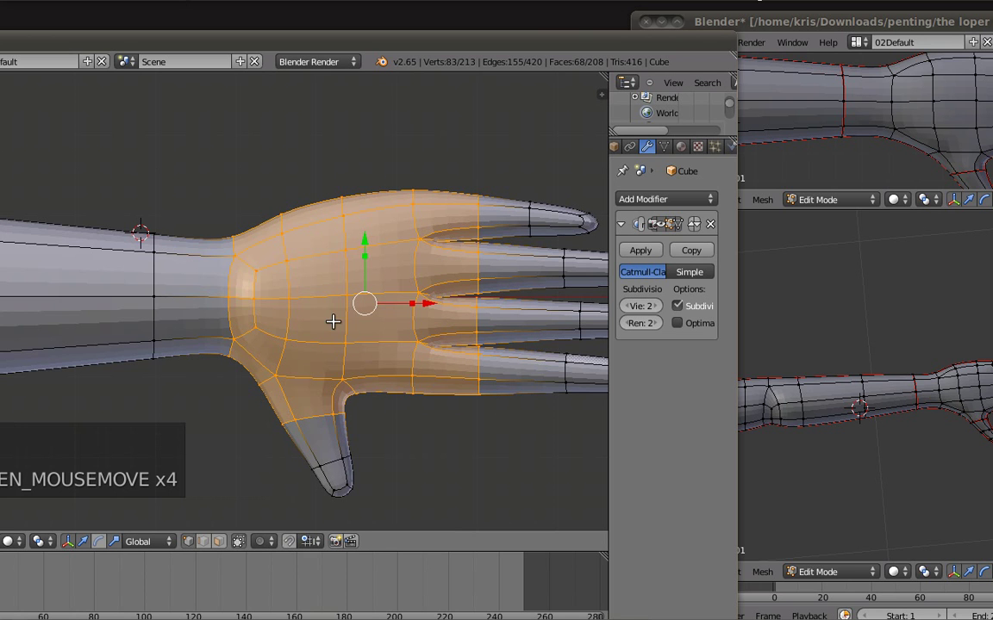
Step: Extend the hand selection through the mesh with the forearm edge ring just before the wrist
{"action": "key", "text": "z"}
{"action": "key", "text": "b"}
{"action": "left_click_drag", "start_coordinate": [126, 164], "coordinate": [219, 405]}
{"action": "key", "text": "z"}
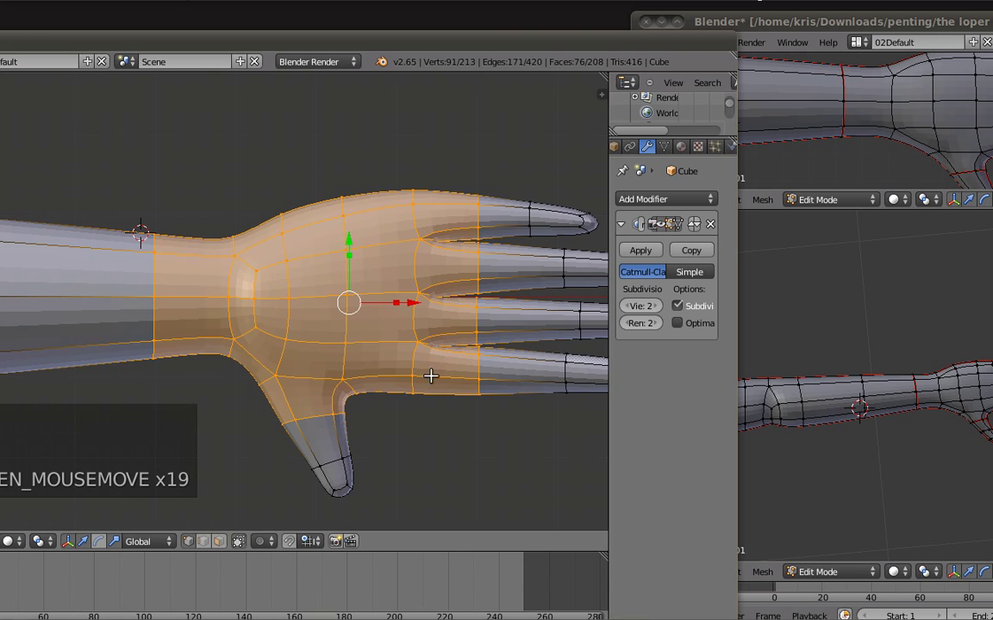
Step: Duplicate the selected hand and wrist geometry in place and try to Shrink/Fatten the copy
{"action": "key", "text": "shift+d"}
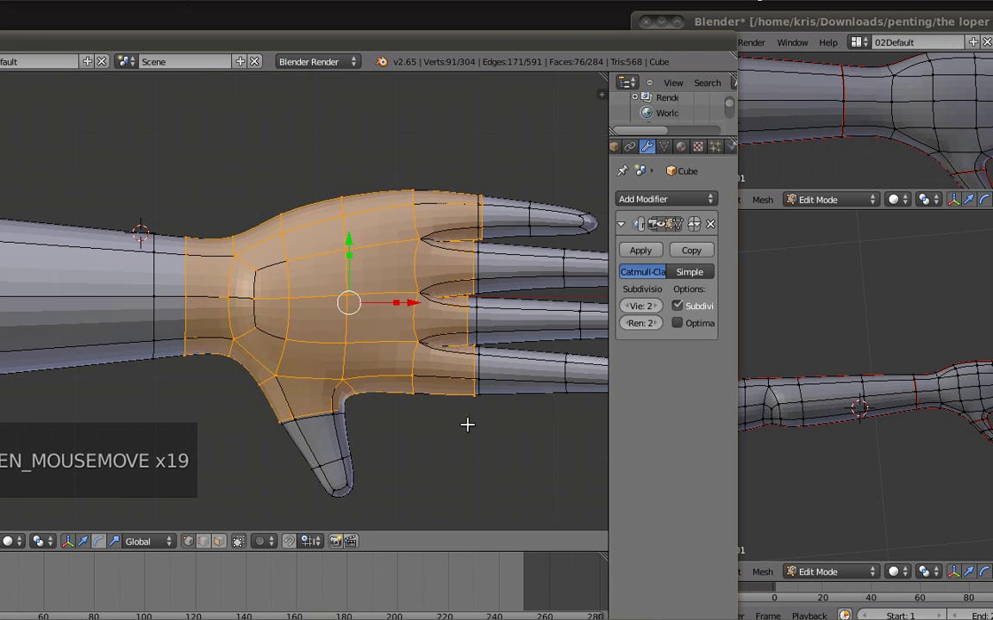
{"action": "key", "text": "alt+s"}
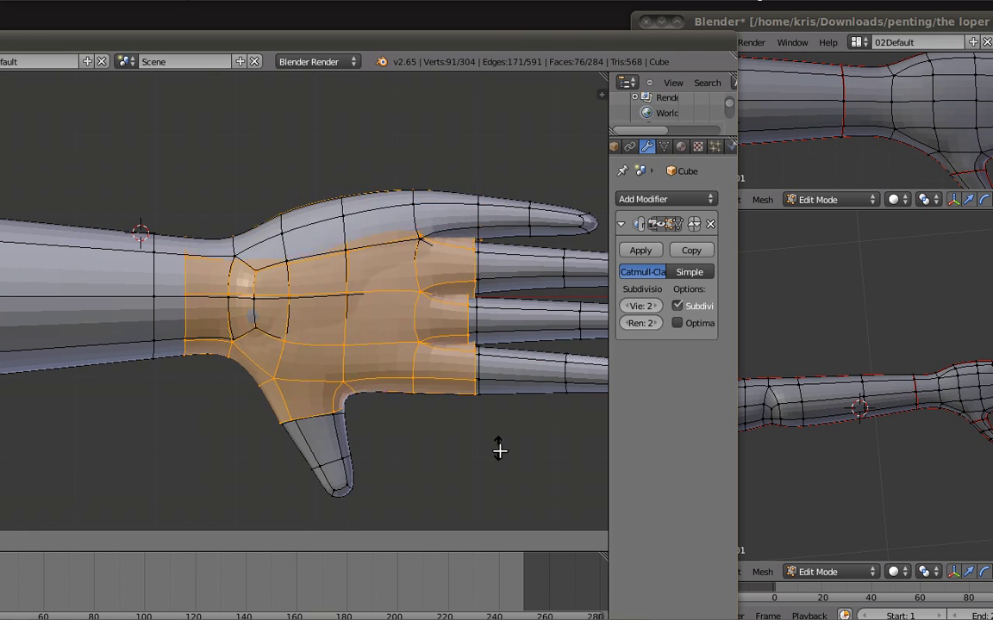
{"action": "right_click", "coordinate": [504, 454]}
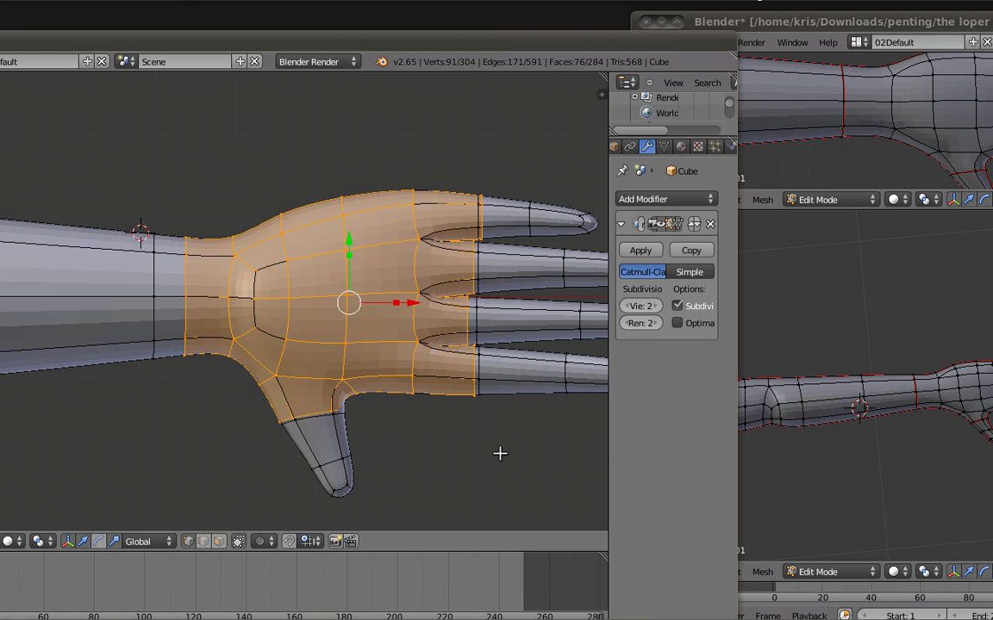